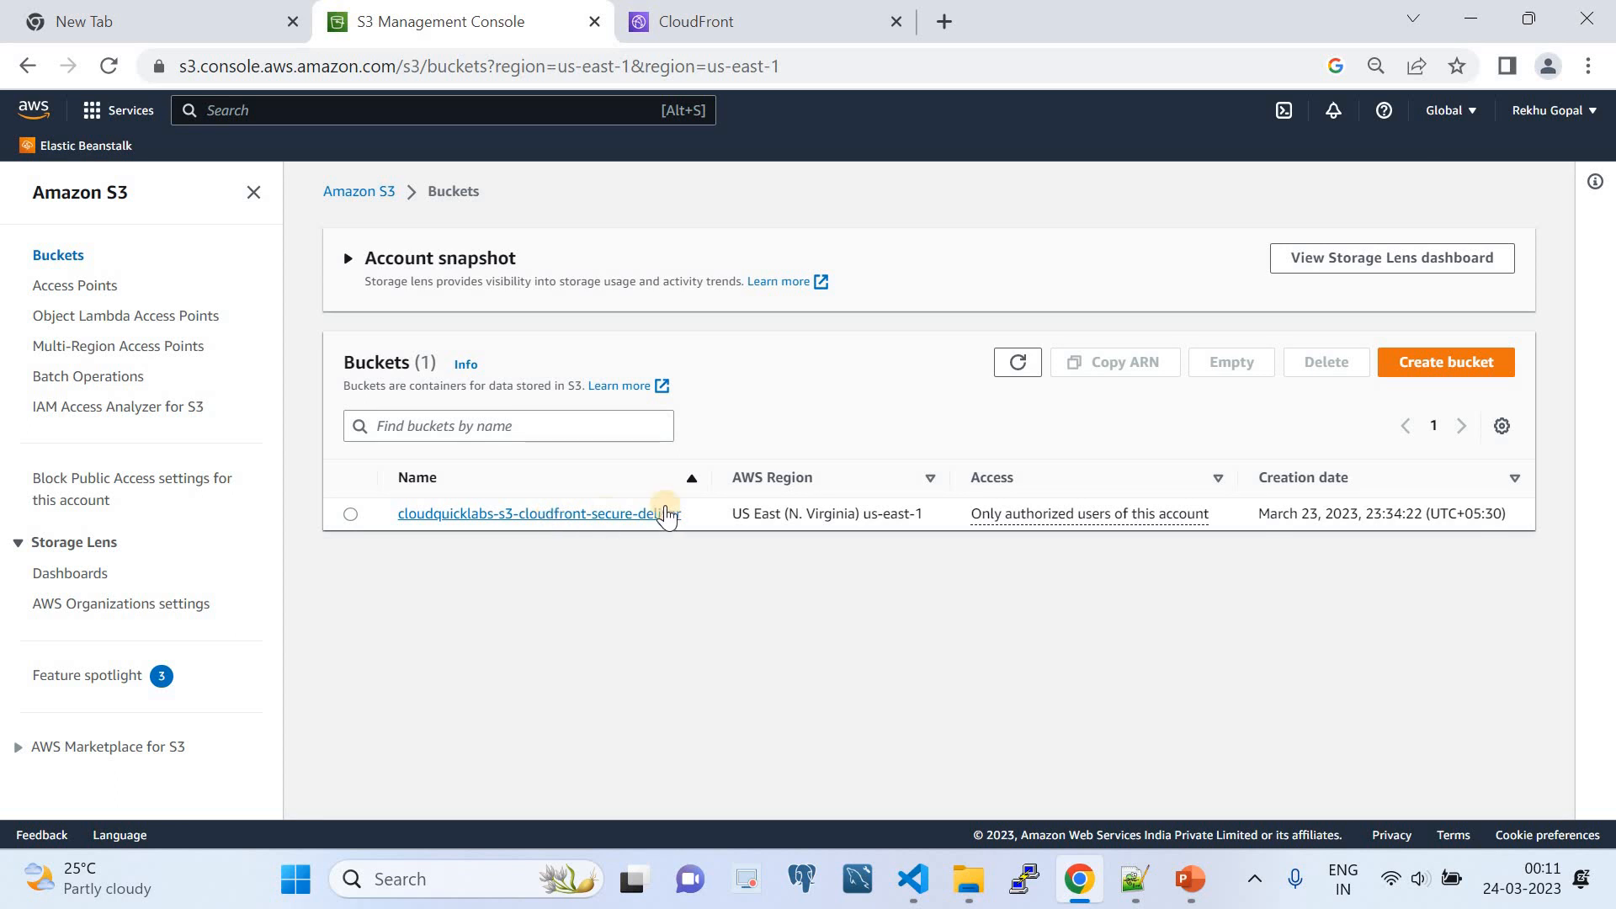
left_click_drag(697, 518, 395, 521)
key("ctrl+c")
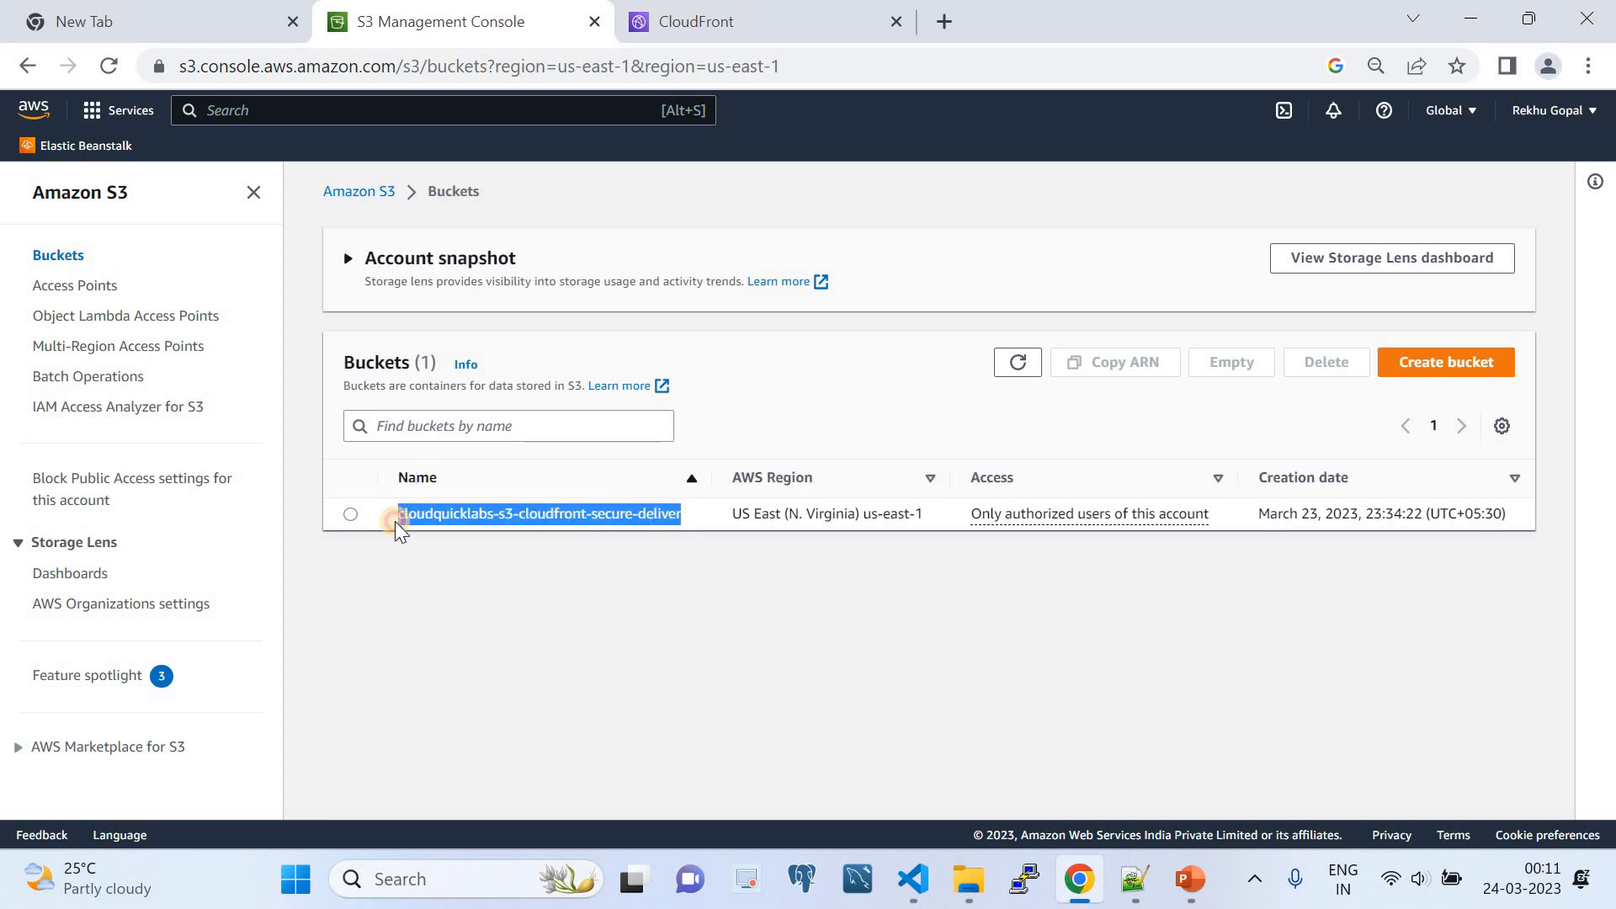
left_click(1430, 367)
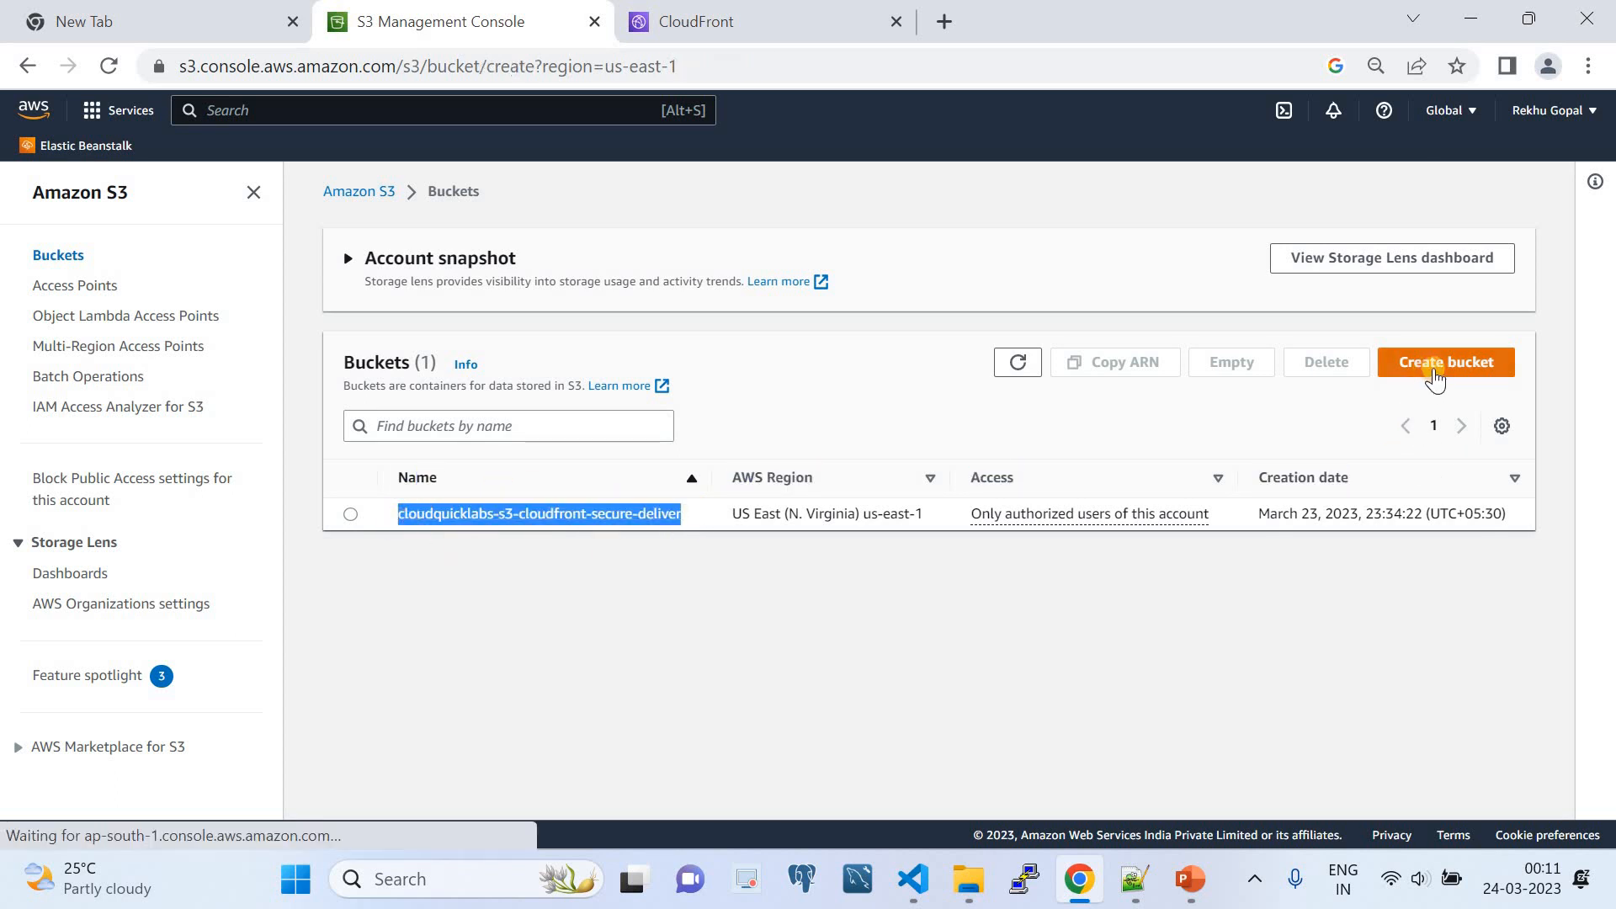
left_click(352, 421)
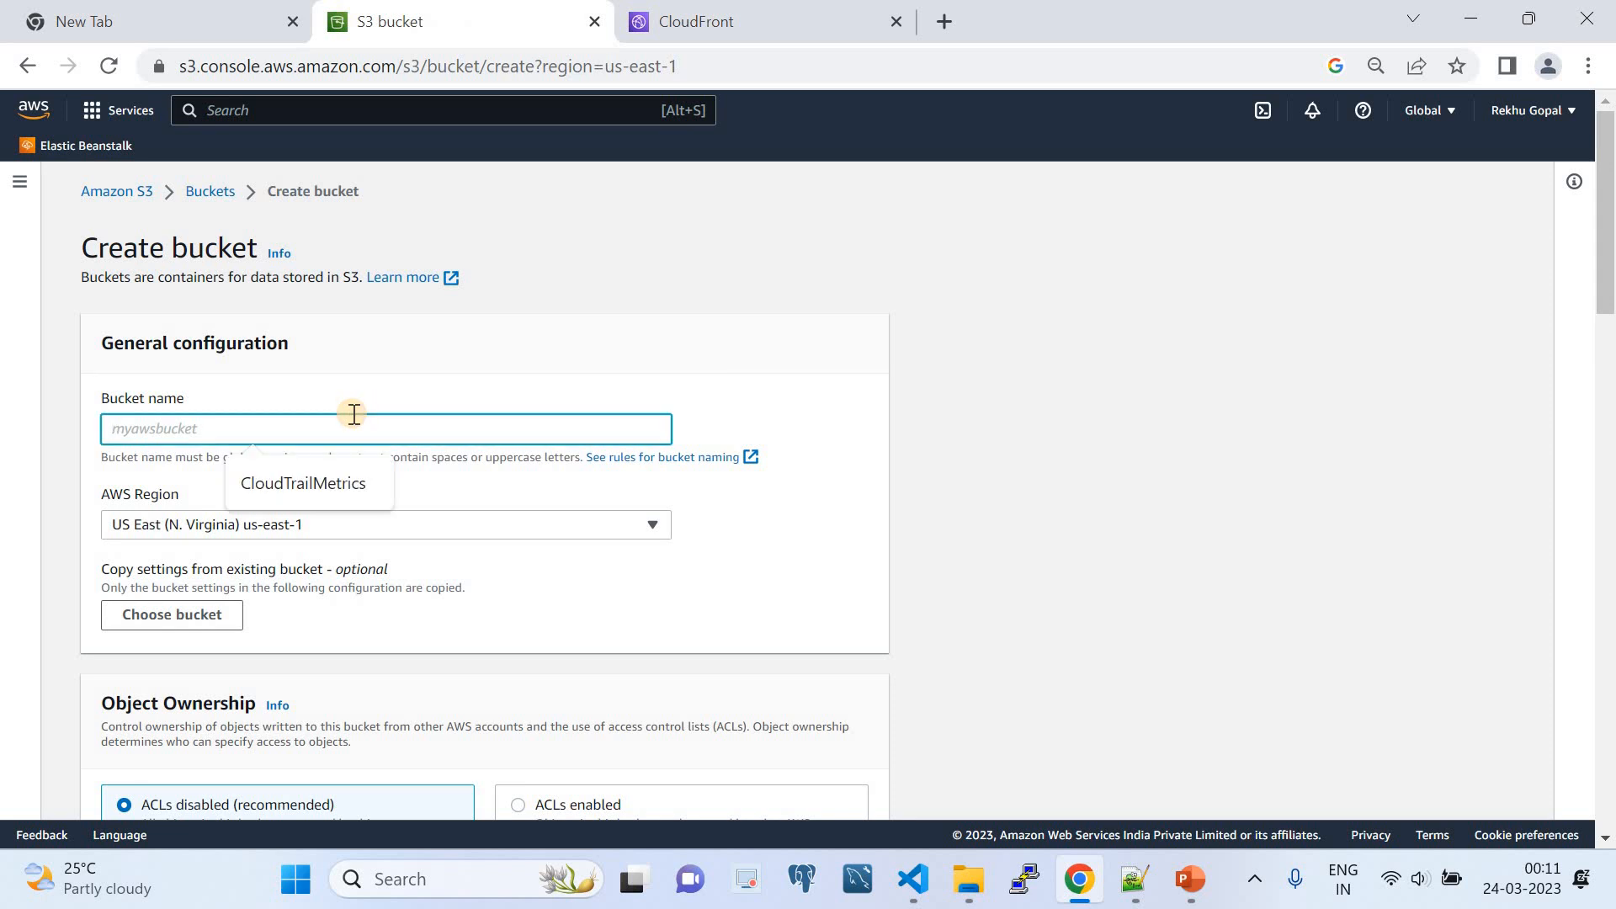
key("ctrl+v")
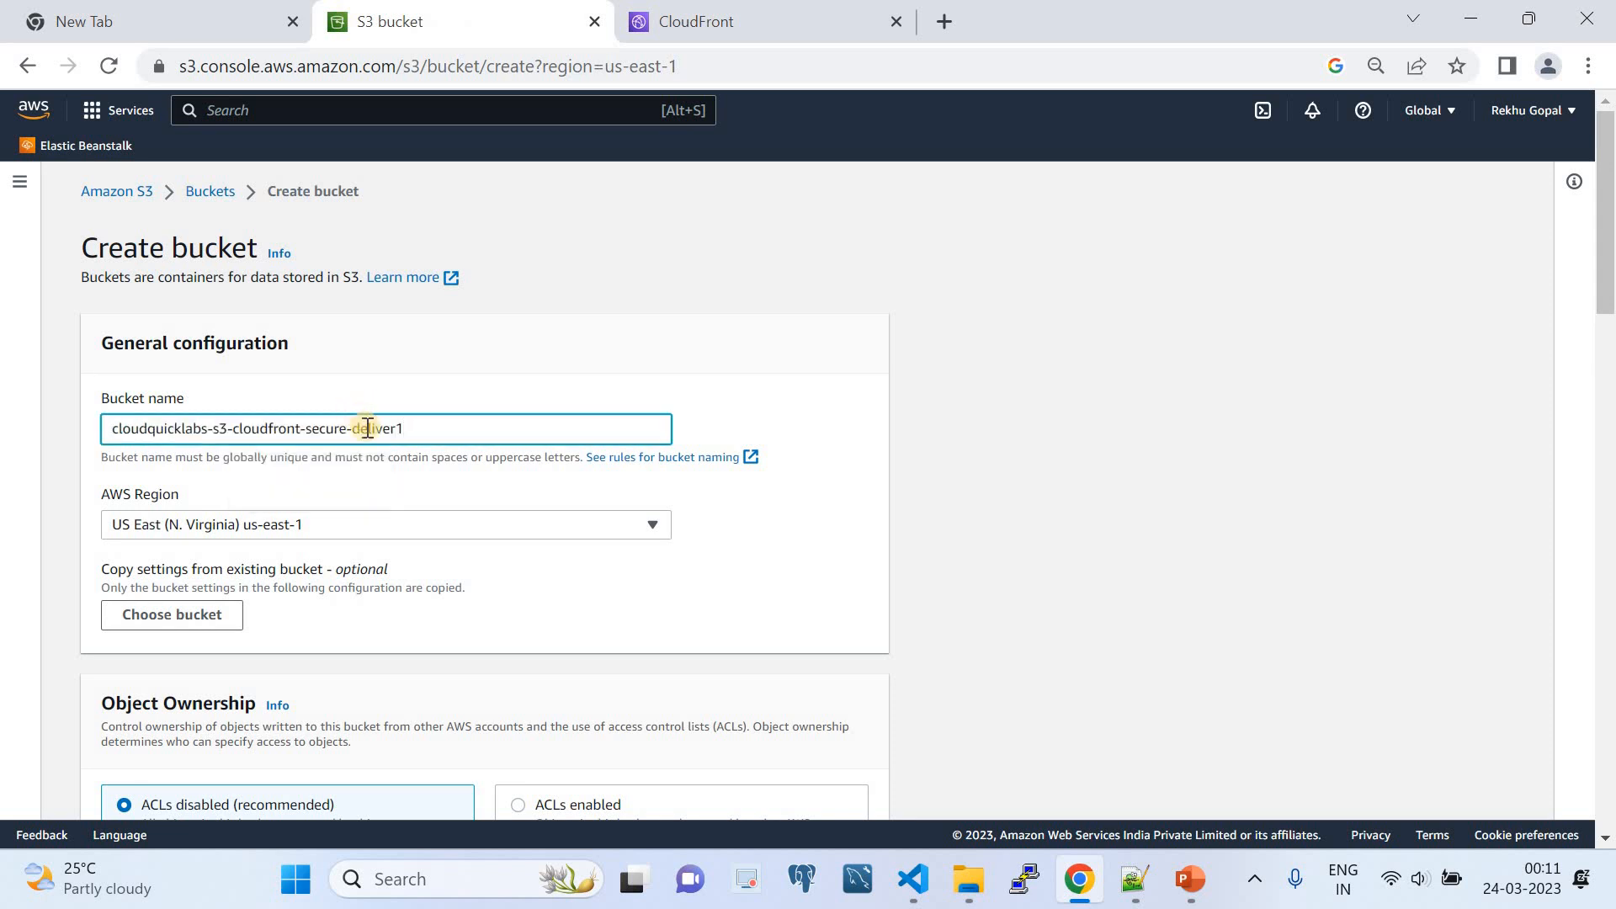
scroll(361, 431, "down", 9)
scroll(392, 517, "down", 12)
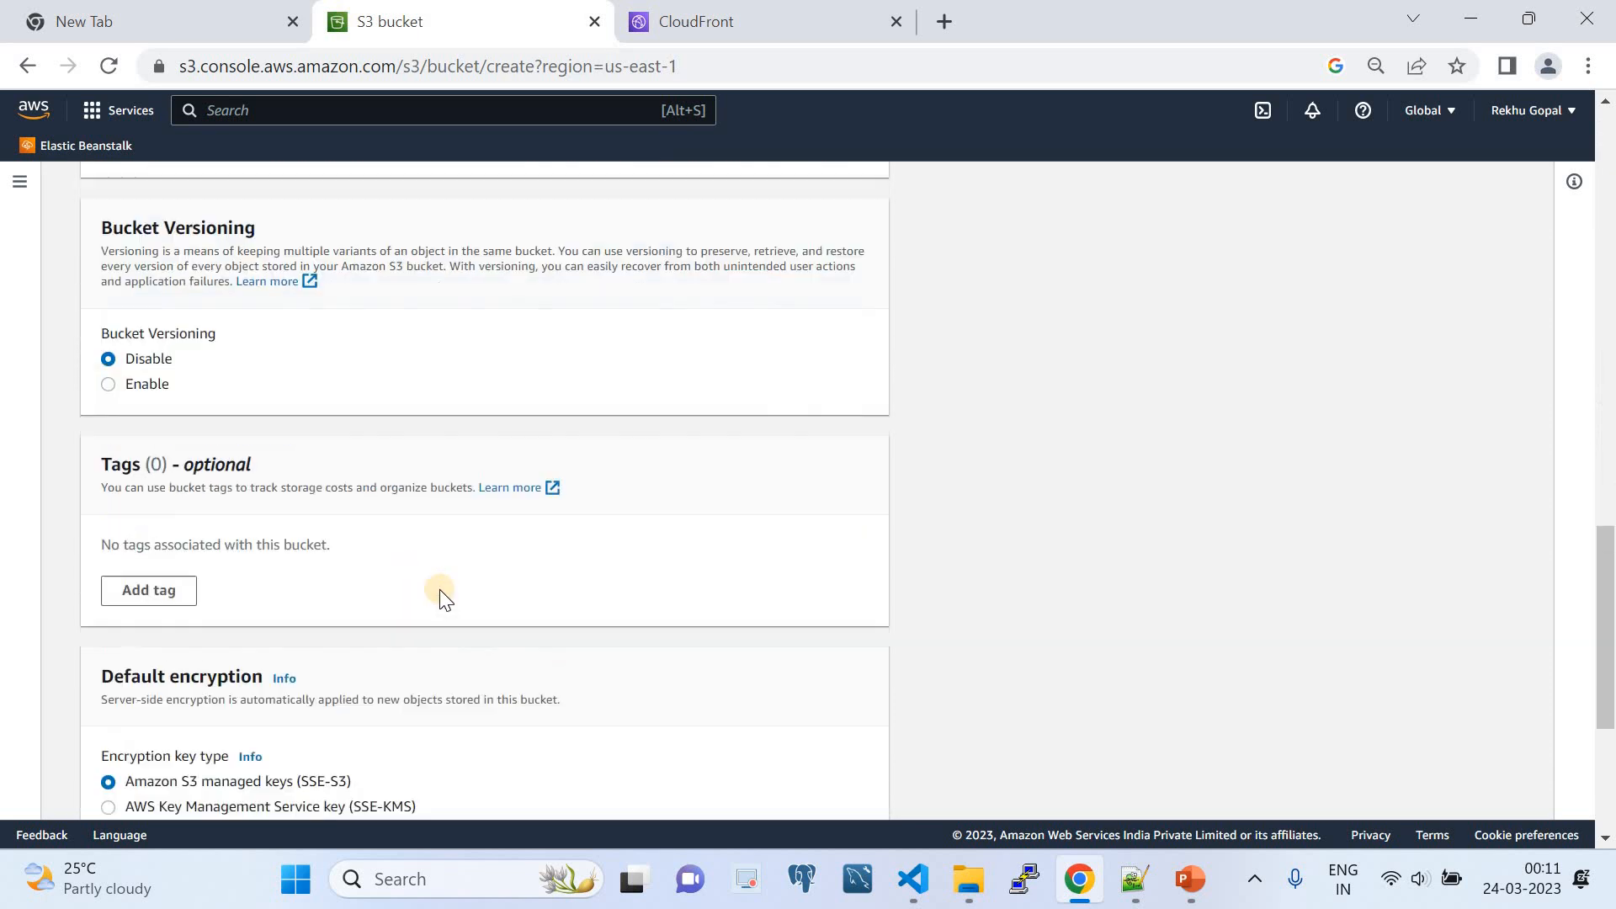
left_click(717, 784)
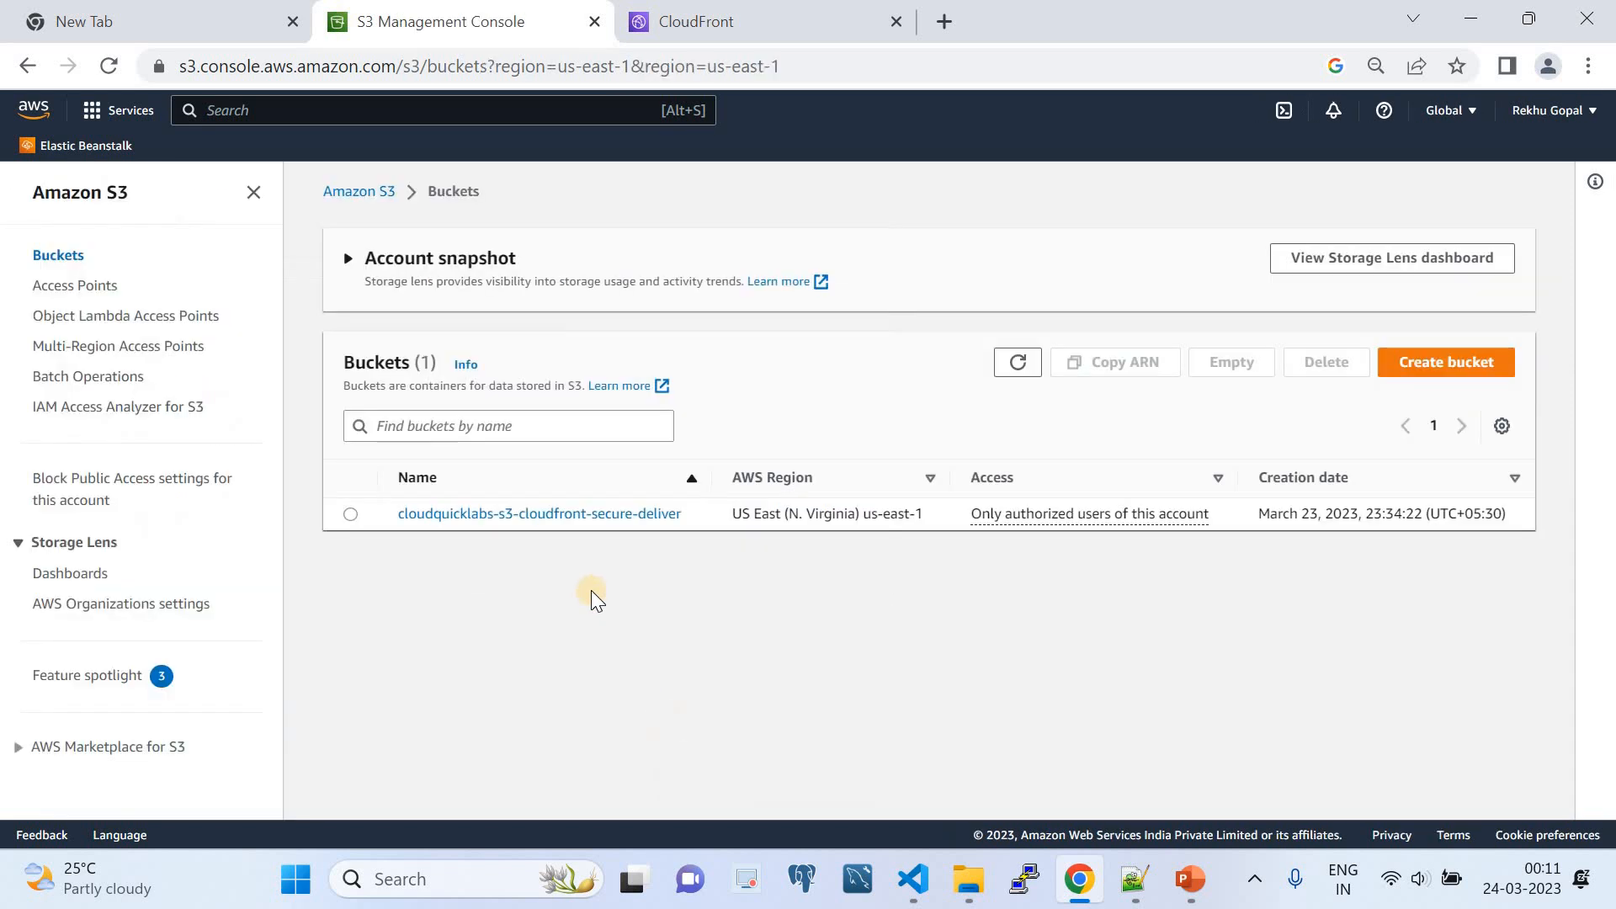
- Upload dog.jpg to the cloudquicklabs-s3-cloudfront-secure-deliver bucket and close the upload status
left_click(576, 520)
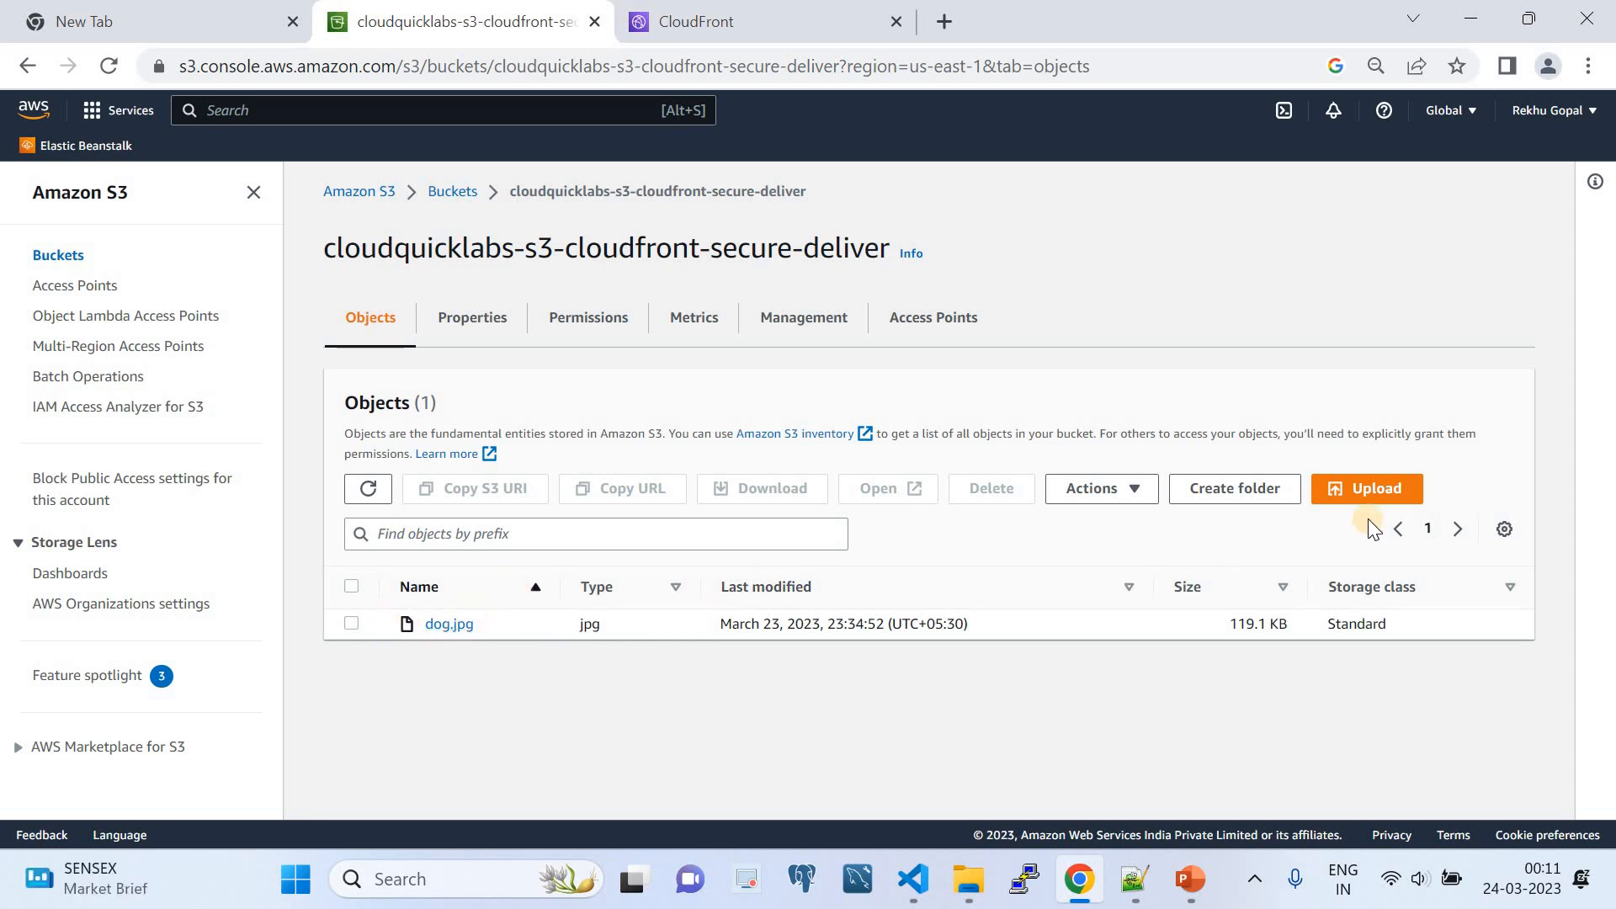
left_click(1369, 488)
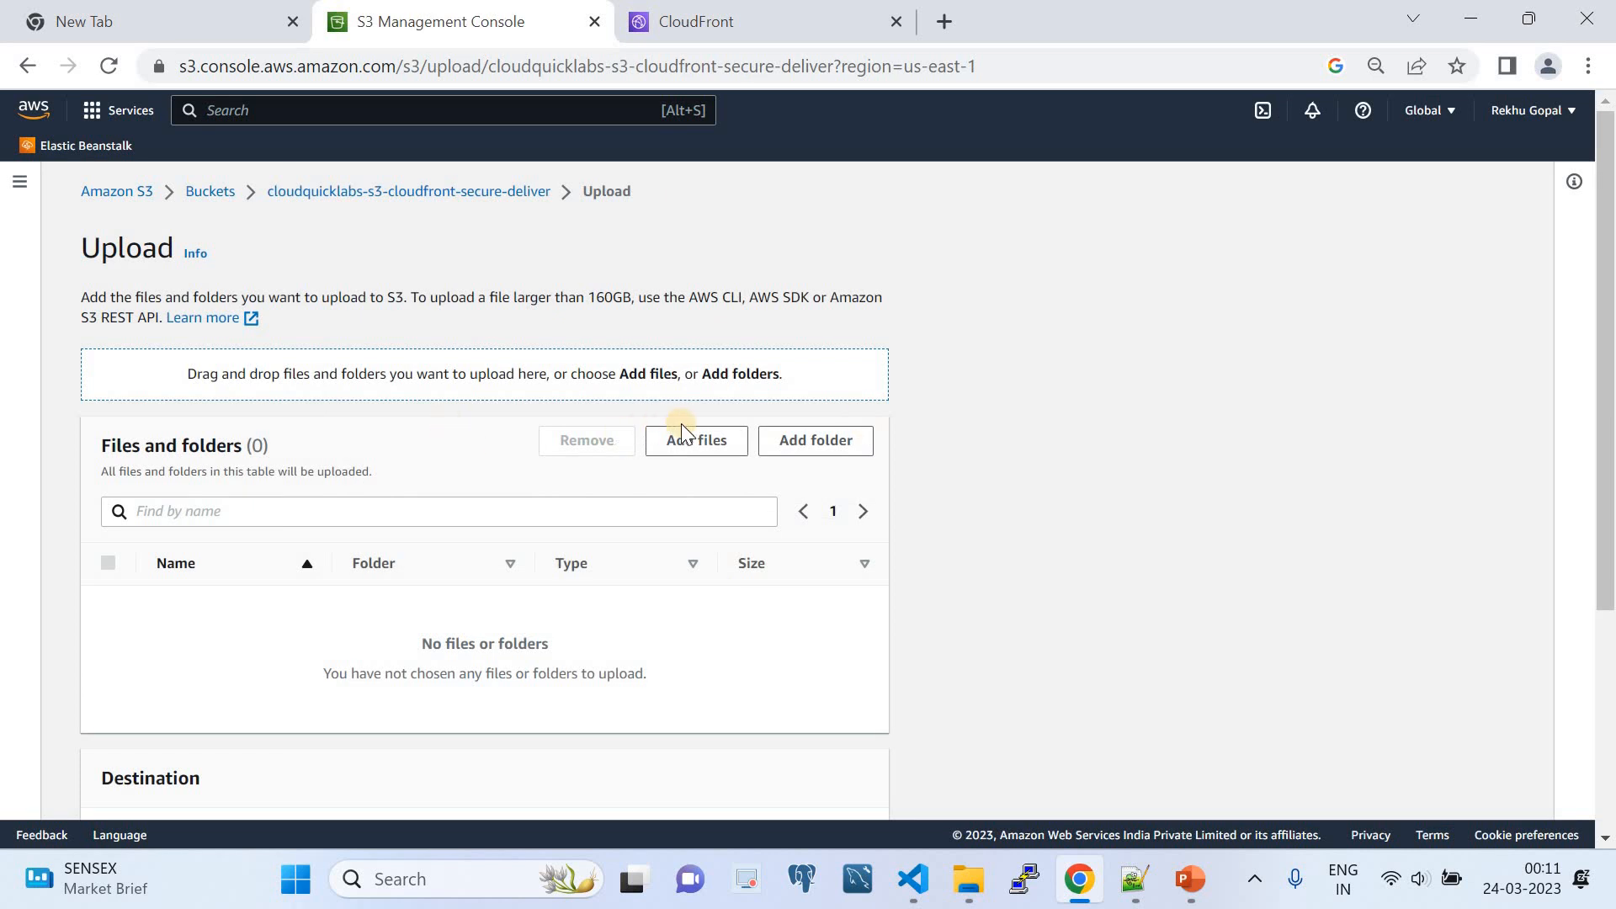
left_click(704, 438)
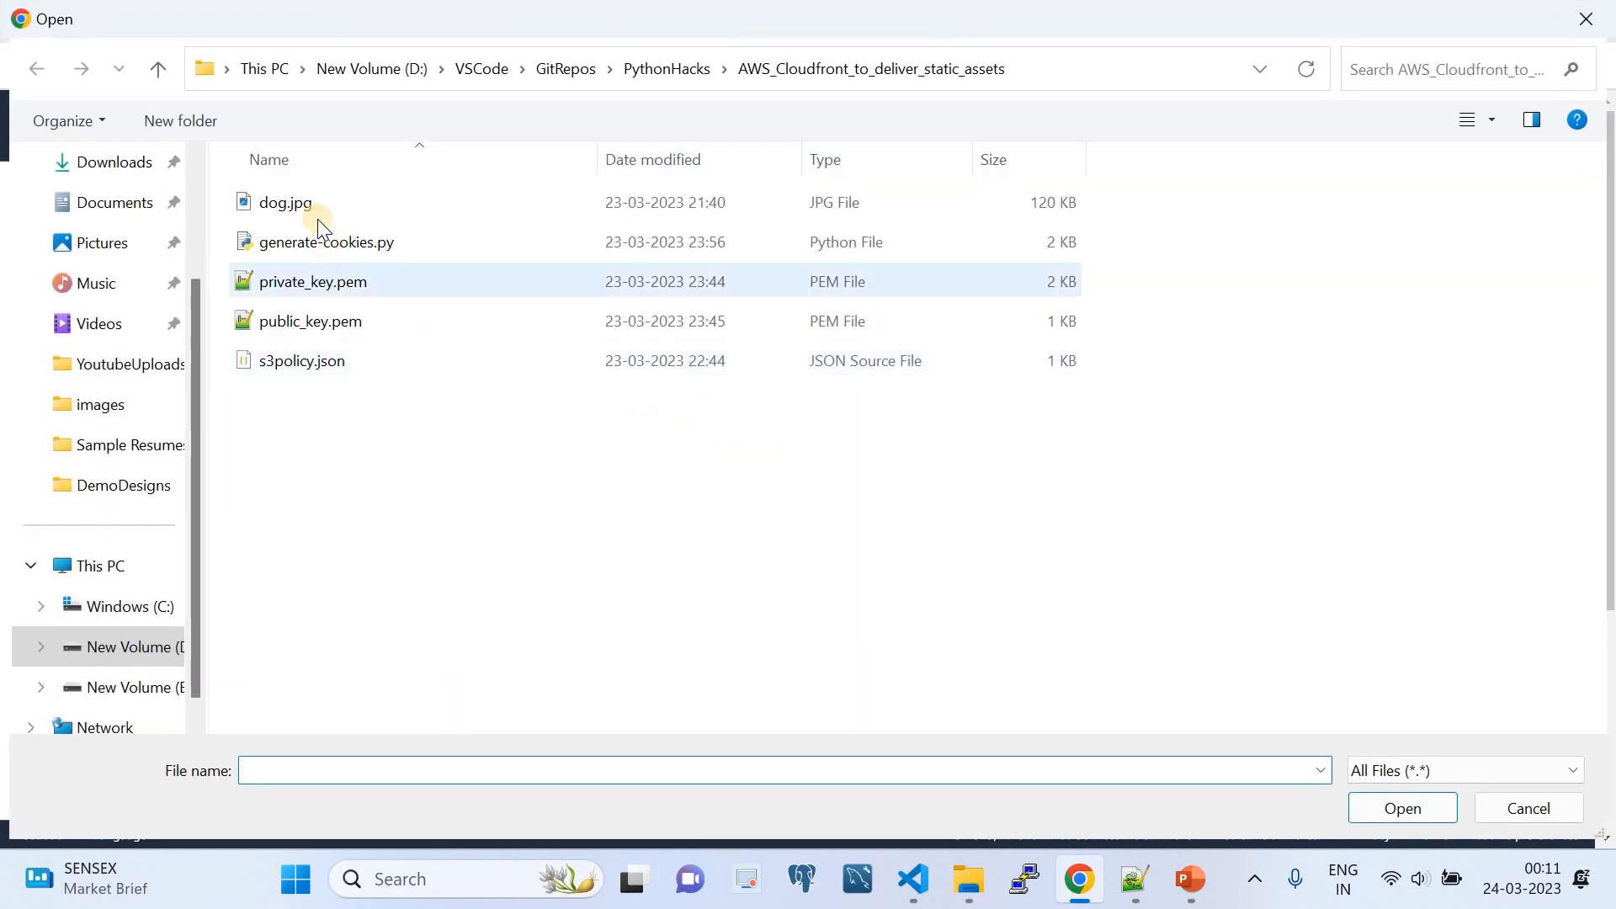
left_click(306, 190)
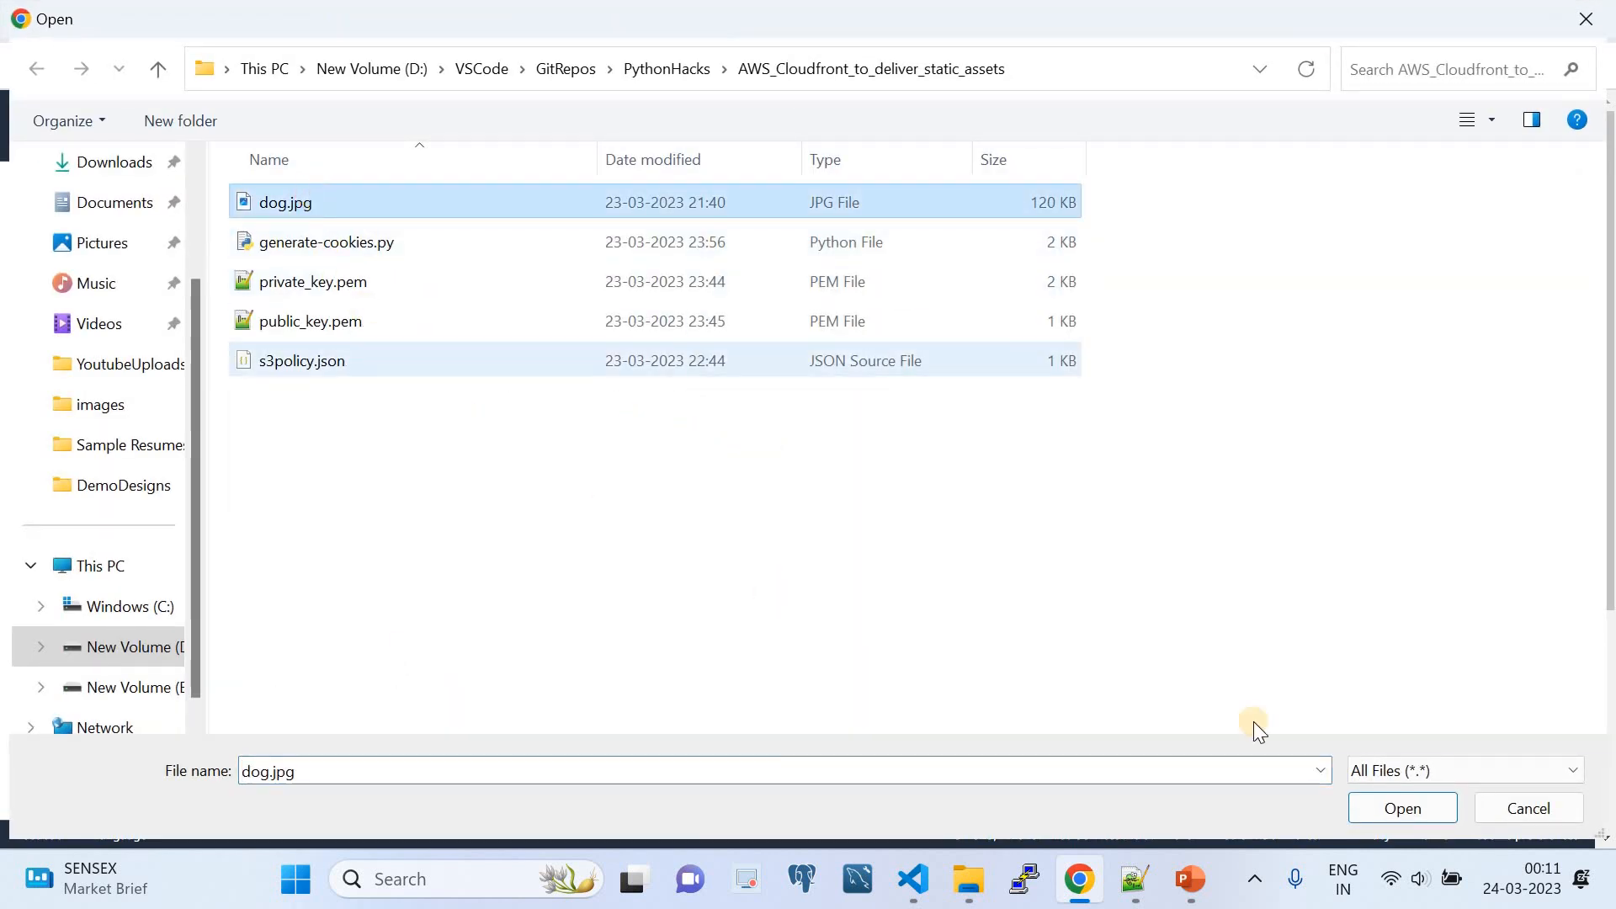
left_click(1384, 807)
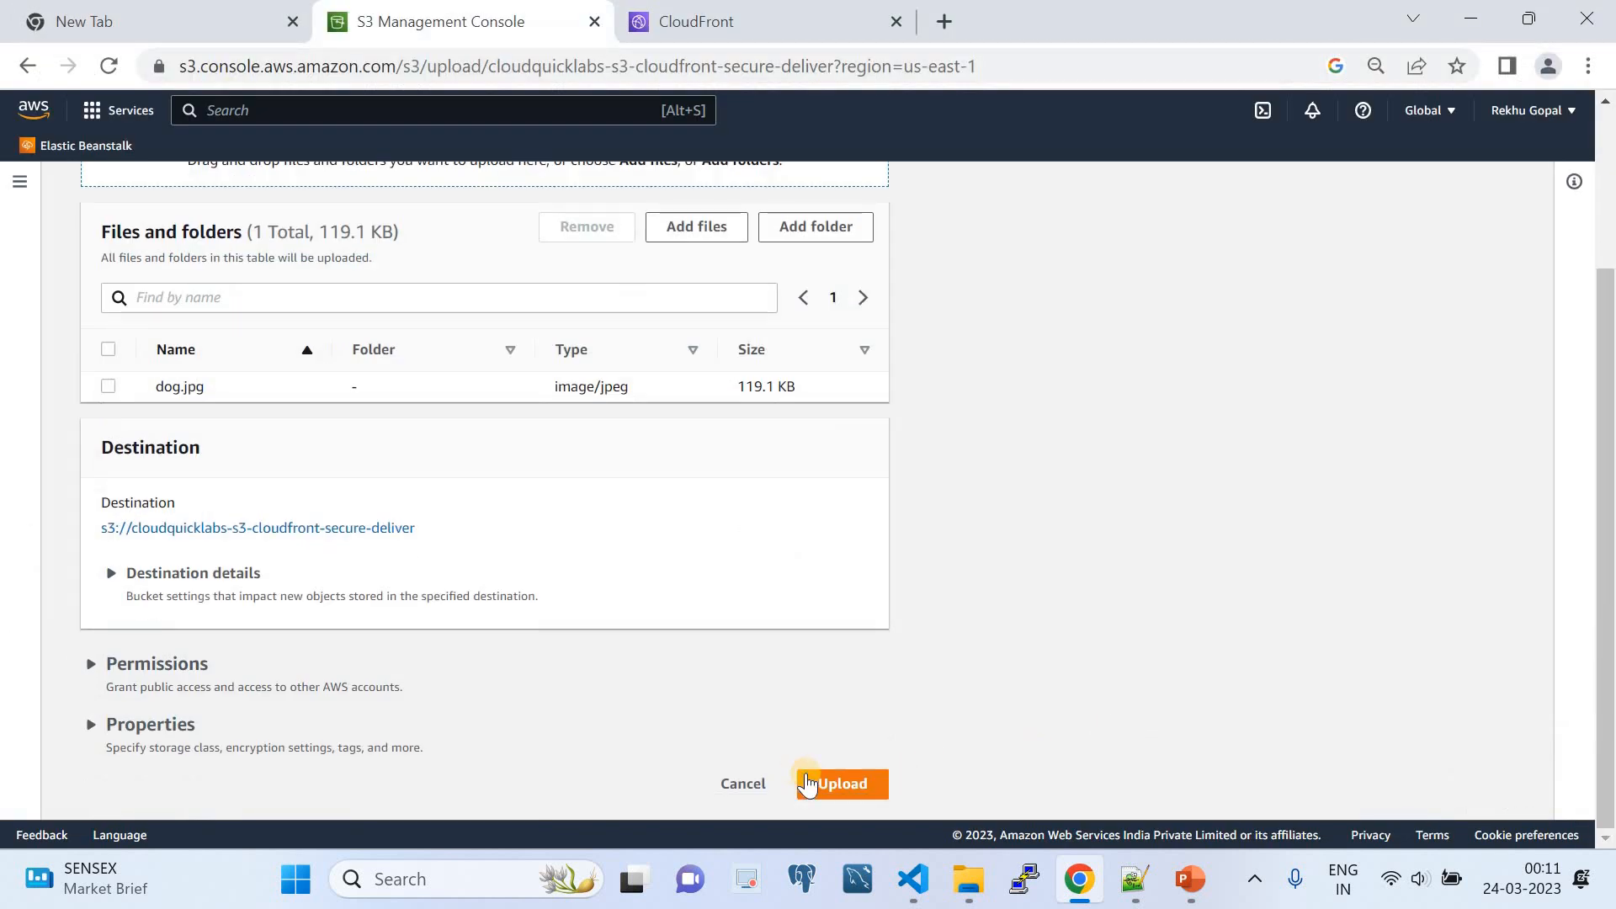
left_click(809, 783)
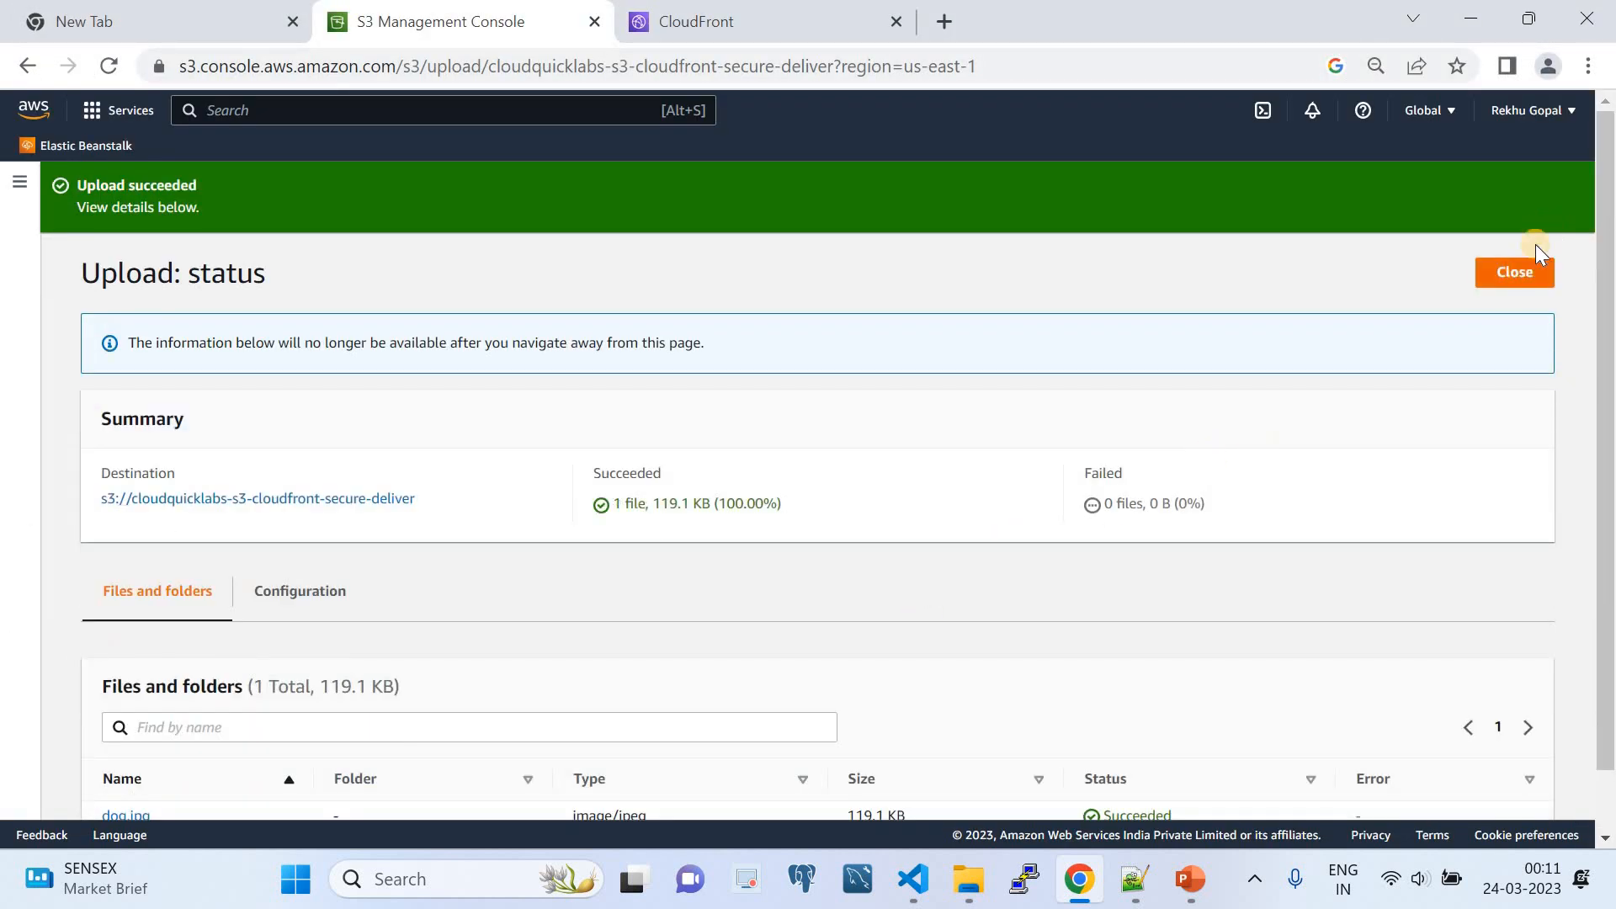
left_click(1520, 272)
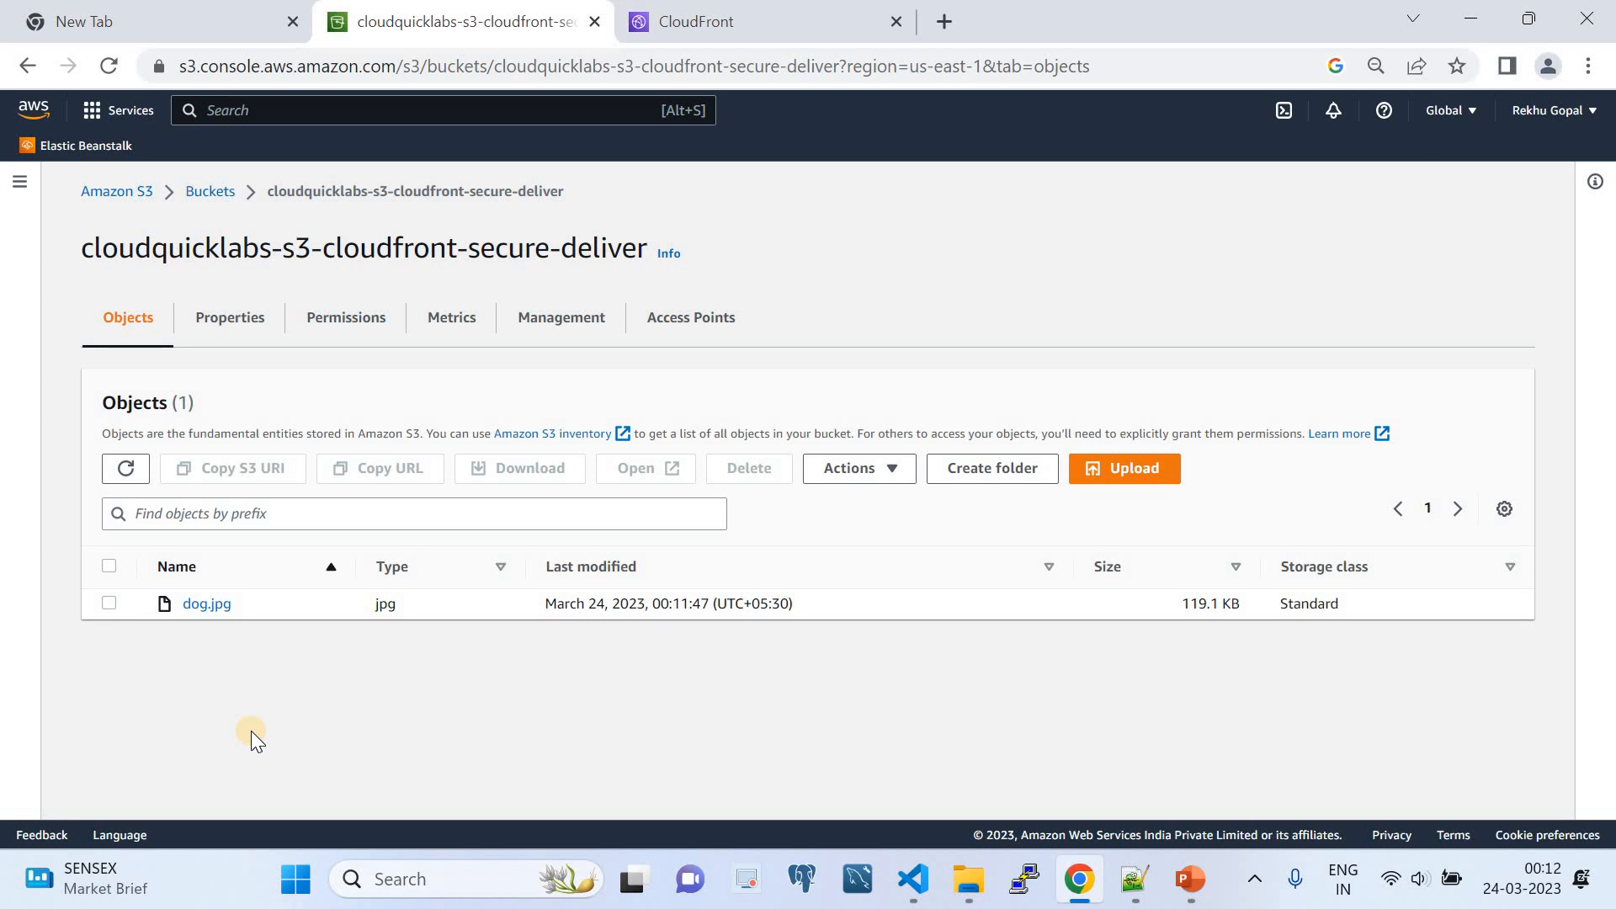
- Test public access to dog.jpg through its object URL, then return to the bucket's object list
left_click(212, 610)
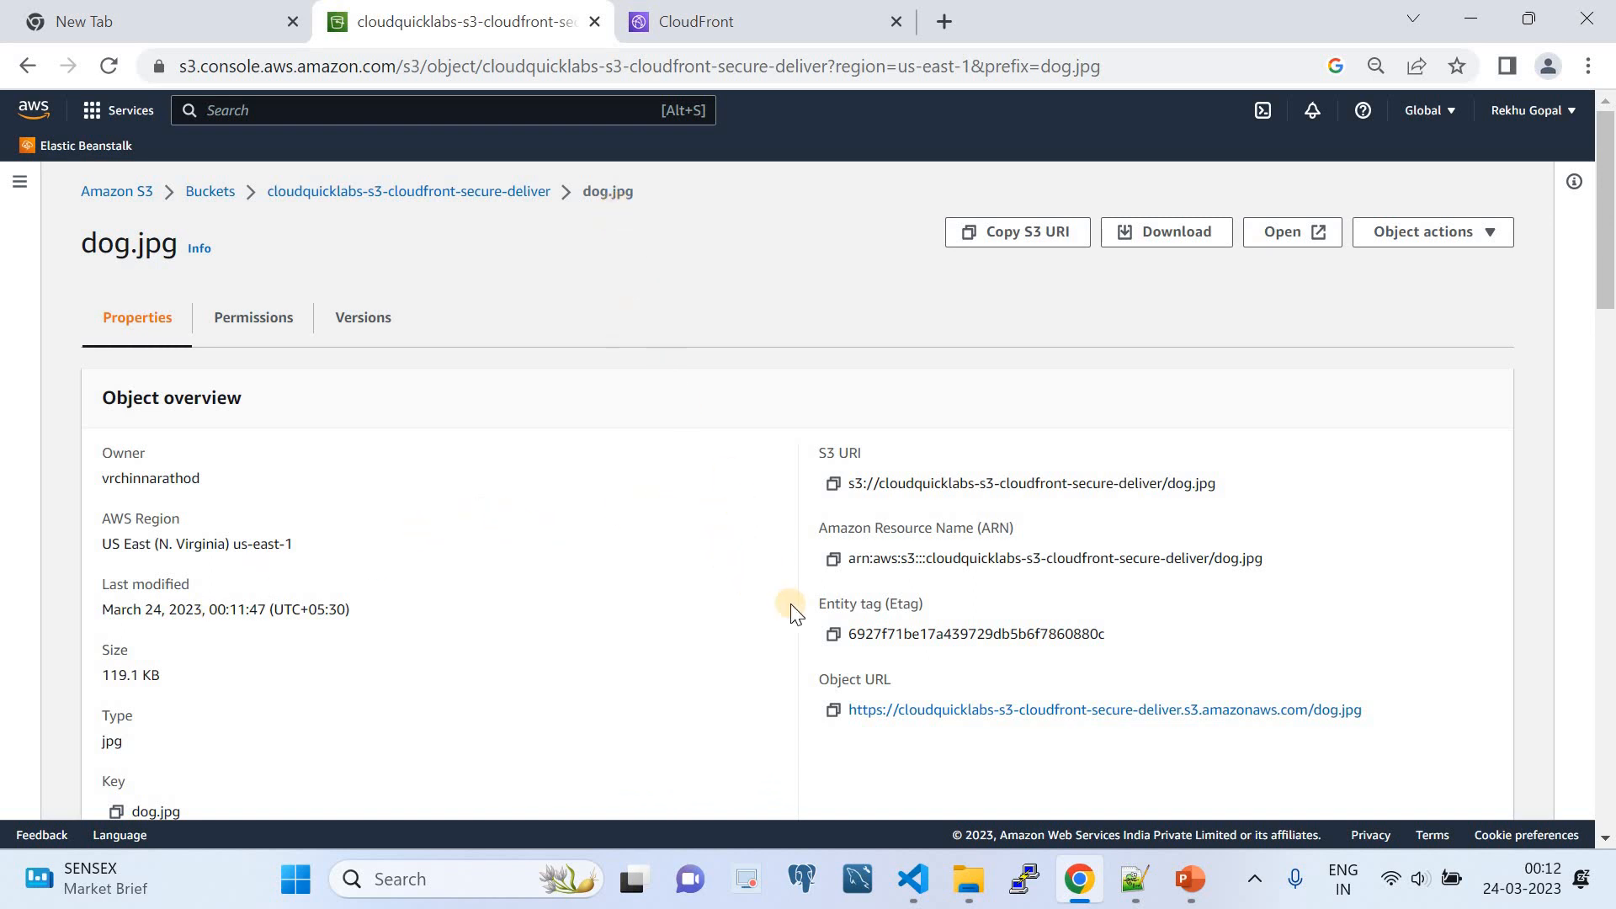
scroll(790, 602, "down", 1)
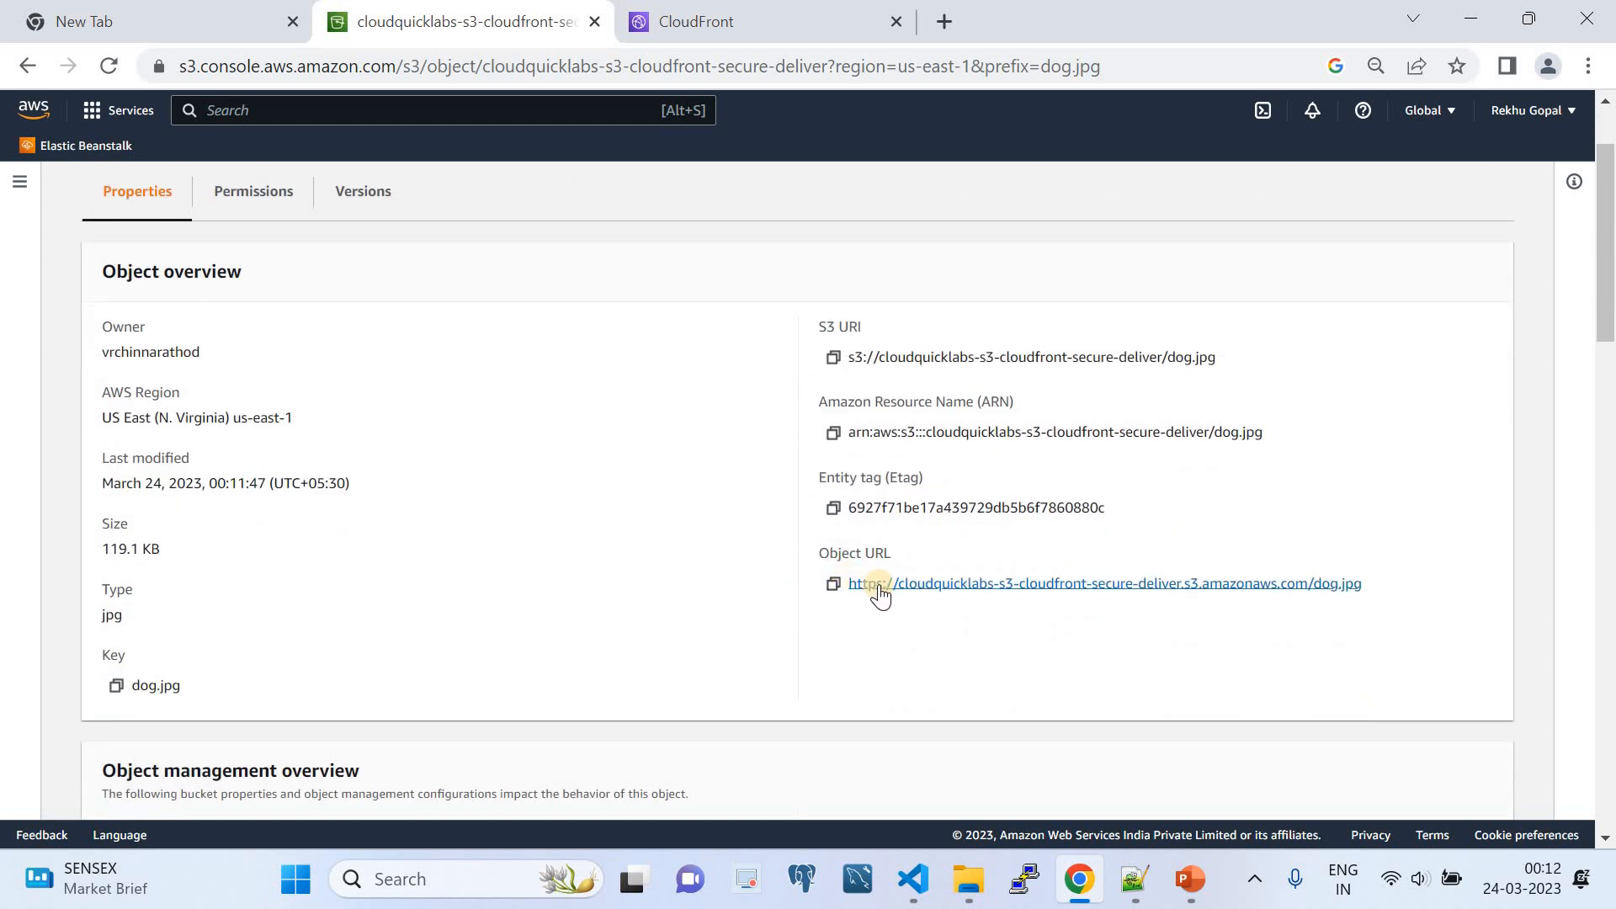
left_click(880, 589)
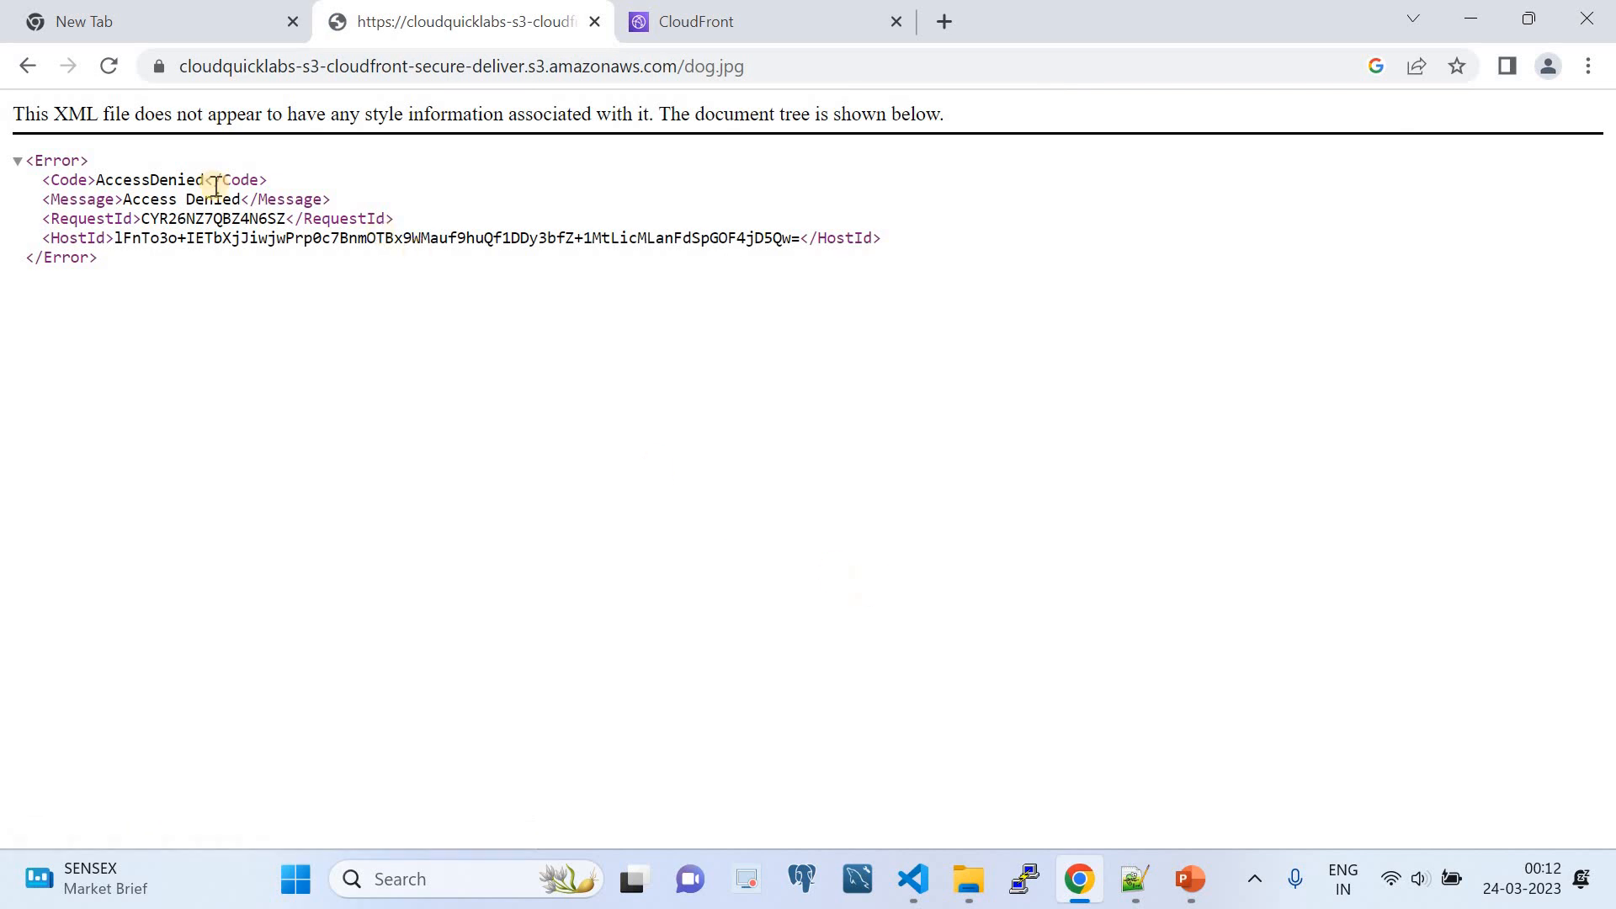
left_click(29, 67)
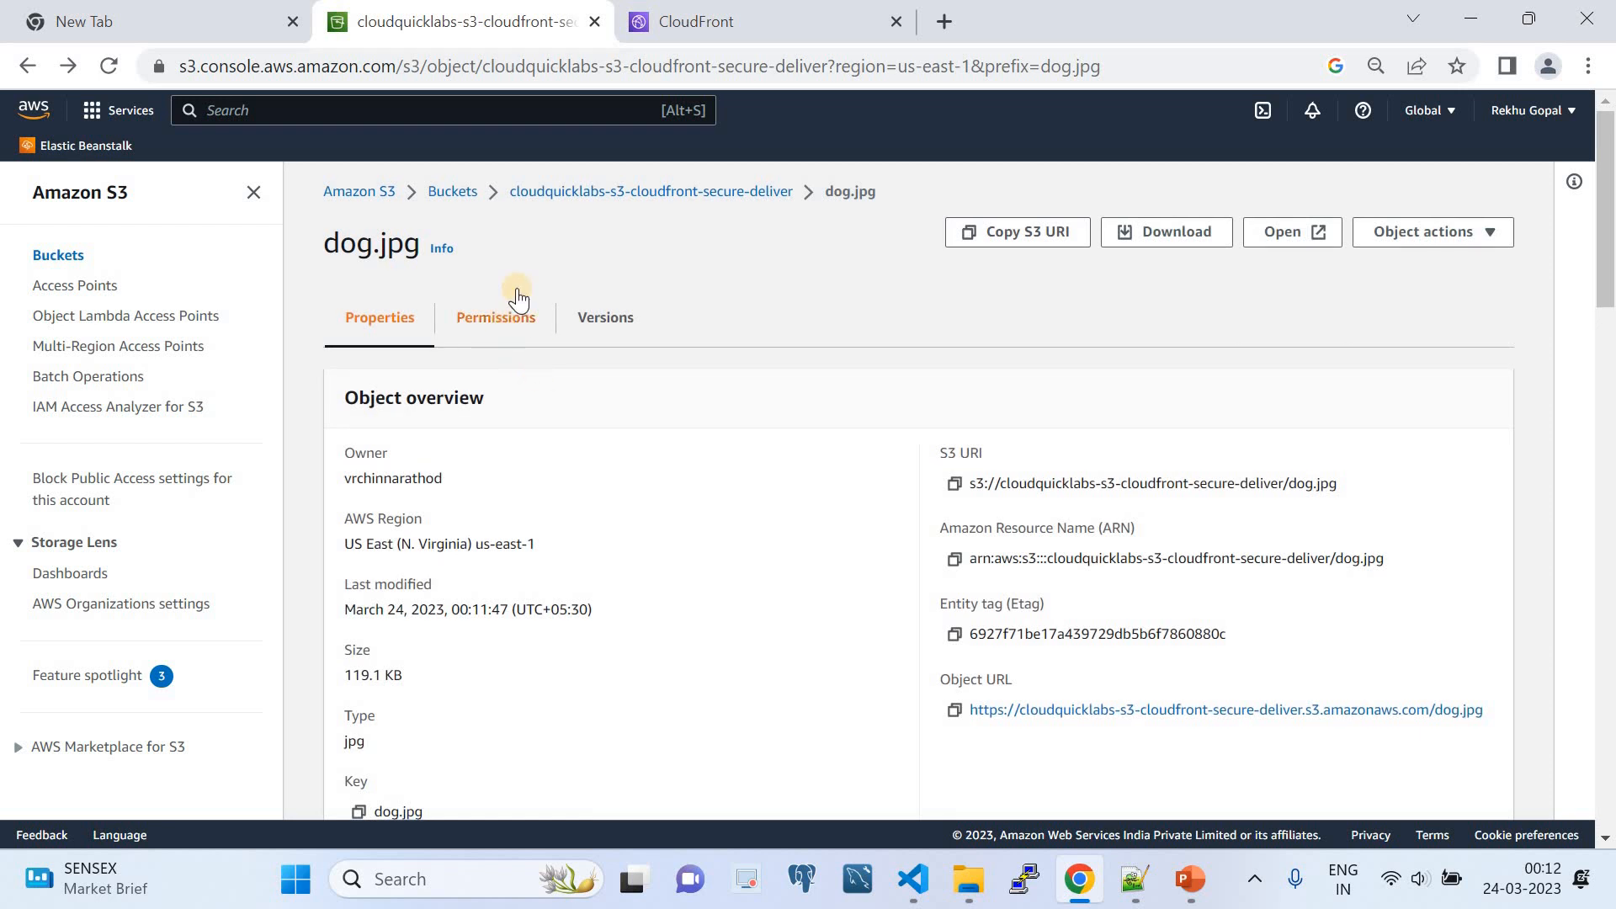
left_click(563, 192)
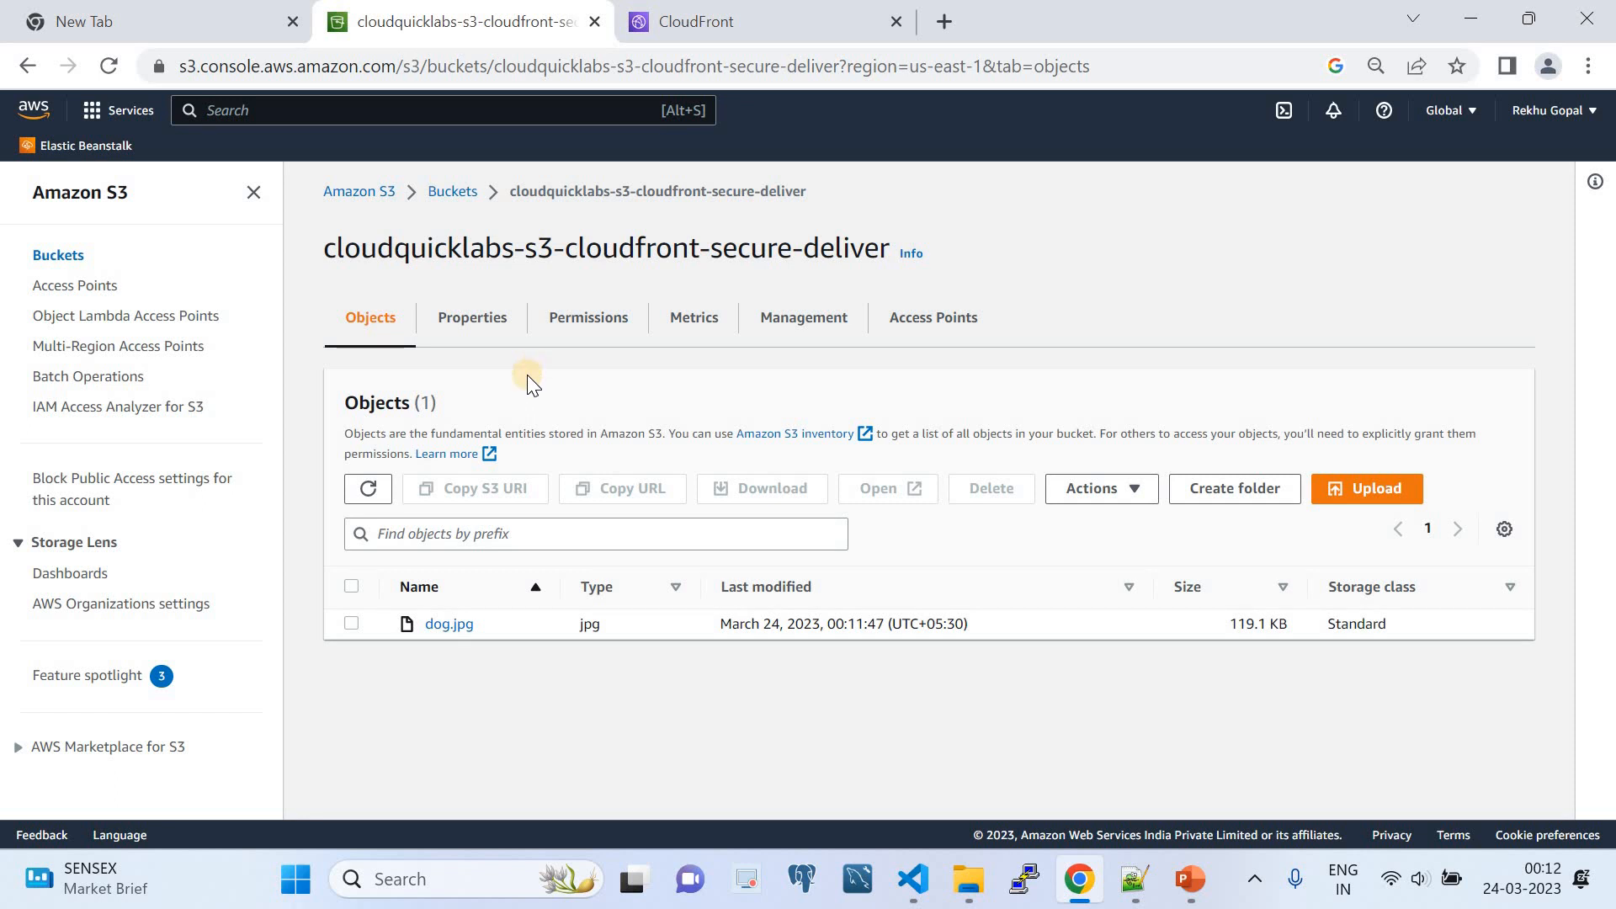
- Start a new CloudFront distribution with the cloudquicklabs-s3-cloudfront-secure-deliver S3 bucket as origin domain and origin access control settings as origin access
left_click(729, 26)
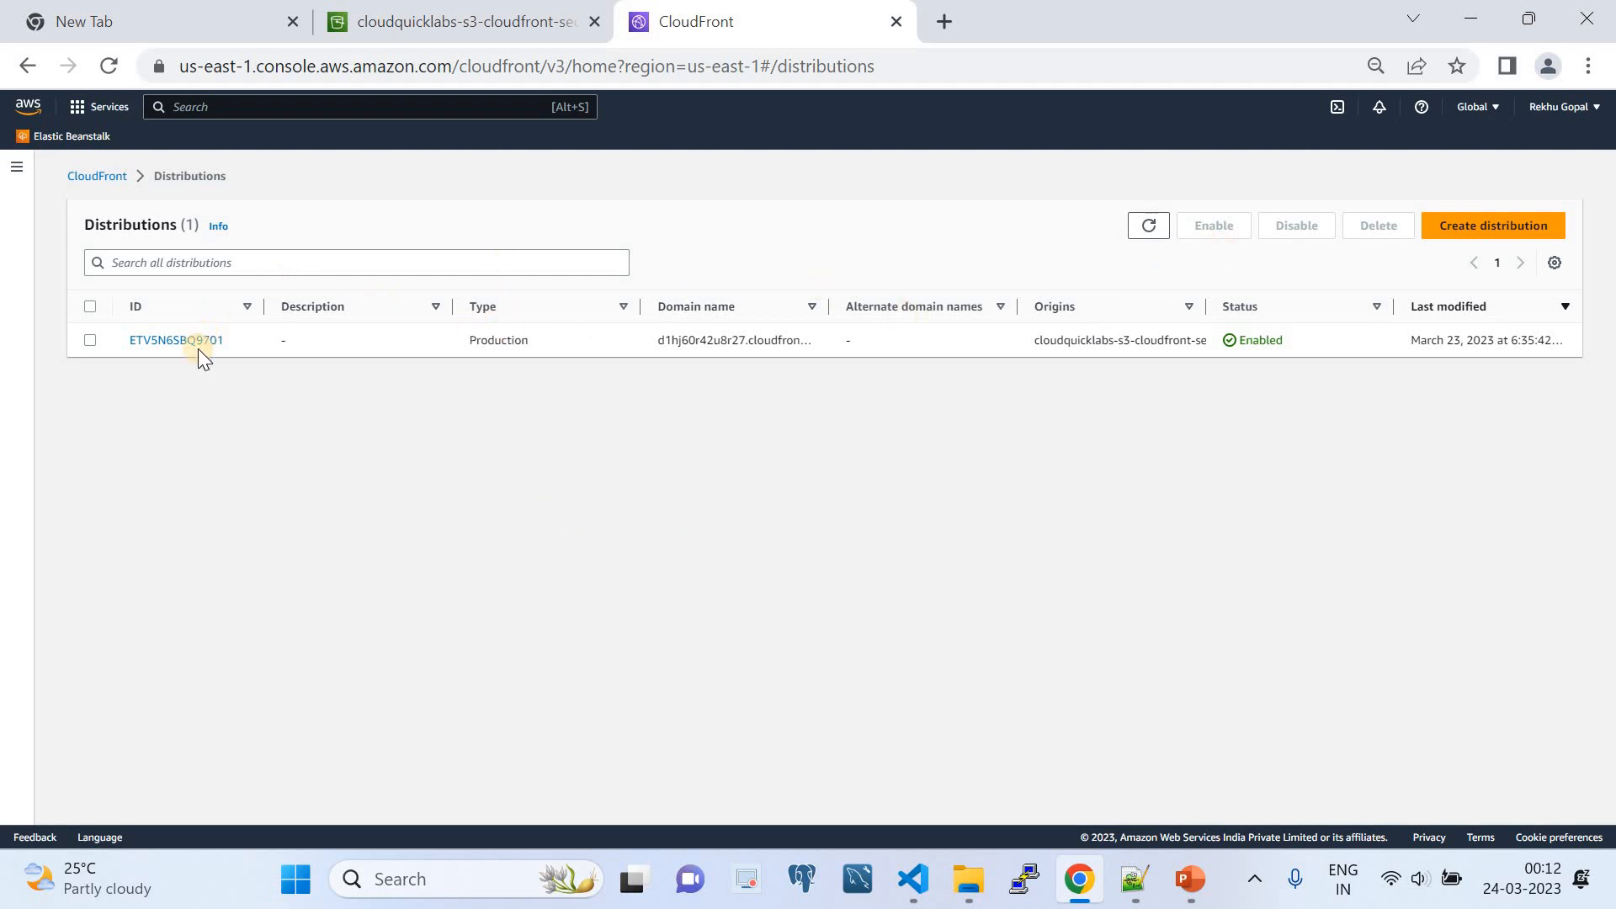
left_click(1486, 228)
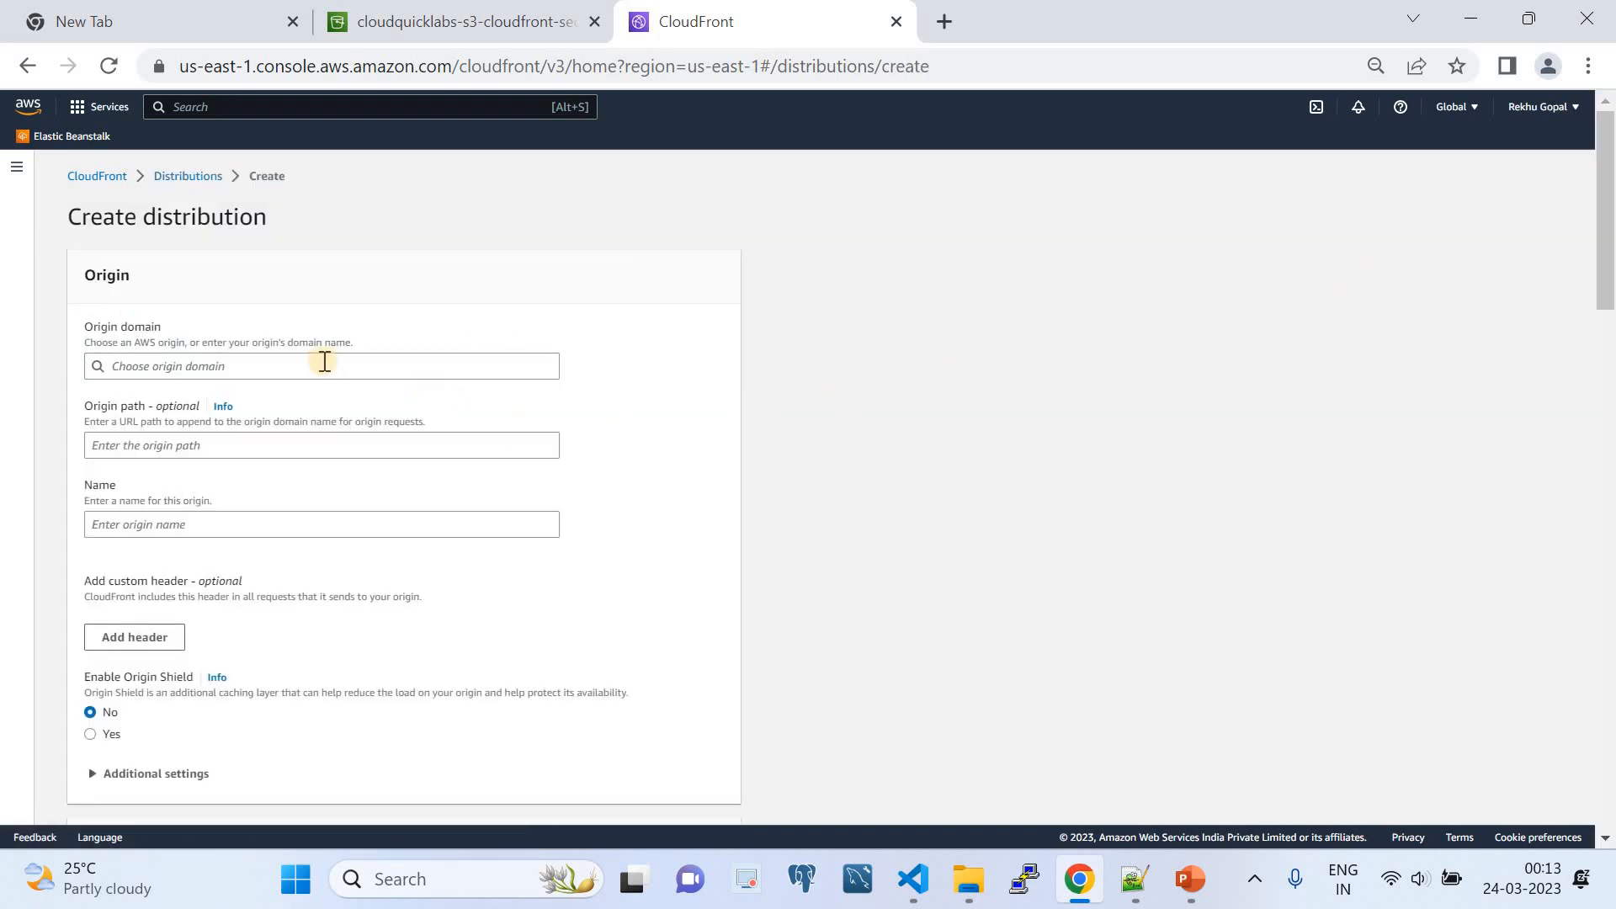
left_click(321, 365)
left_click(260, 426)
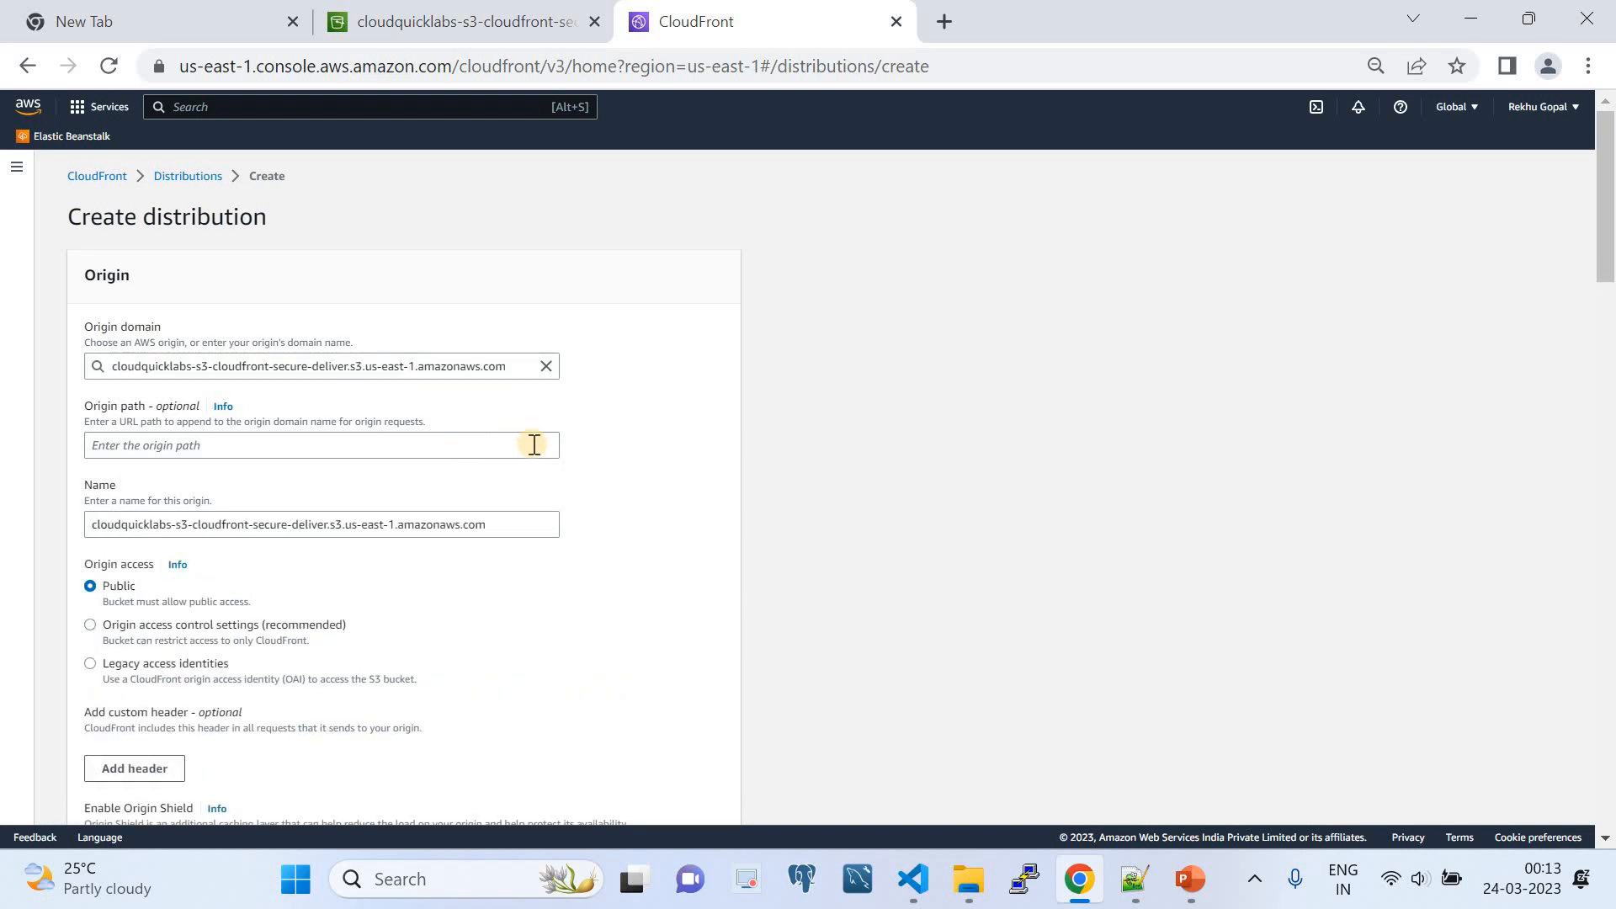
left_click(213, 367)
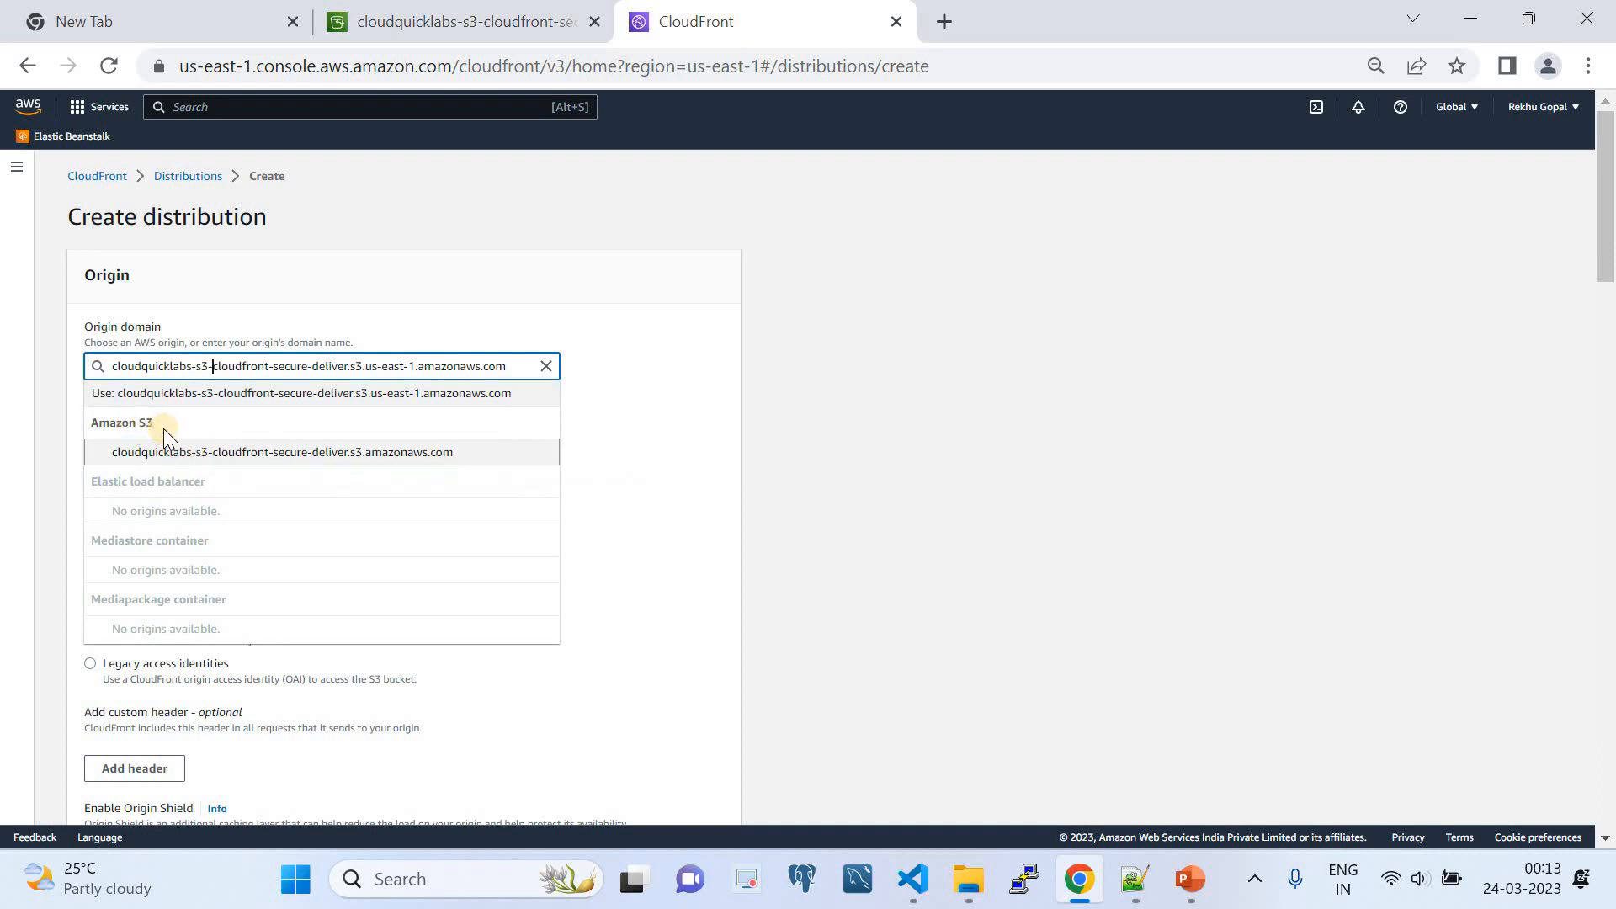
left_click(174, 455)
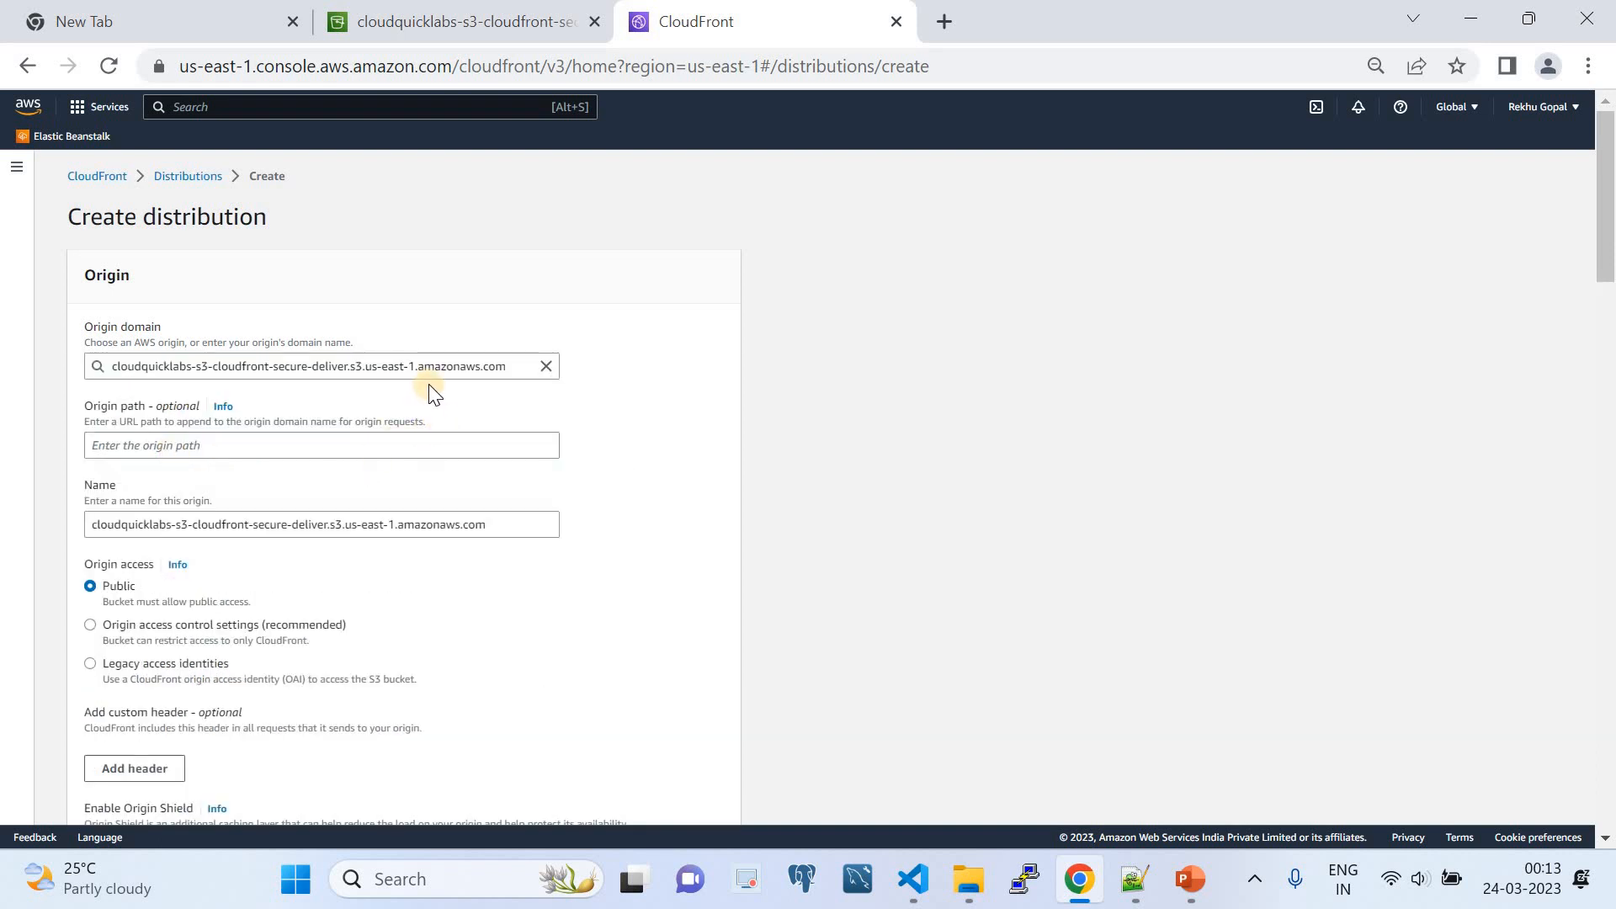
scroll(387, 425, "down", 1)
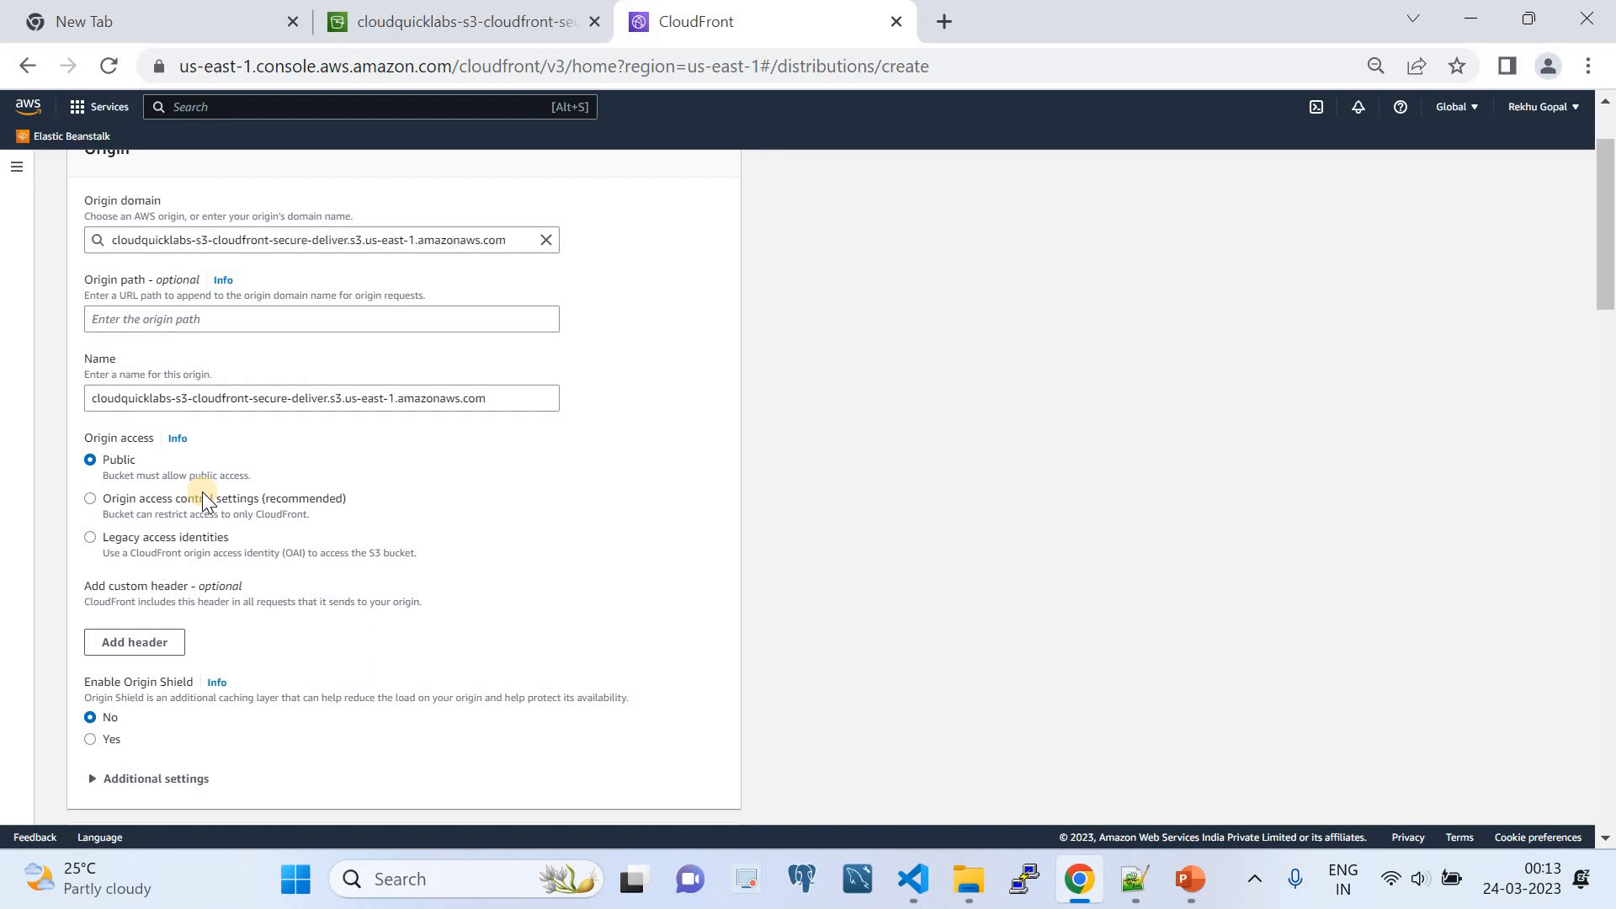
left_click(95, 502)
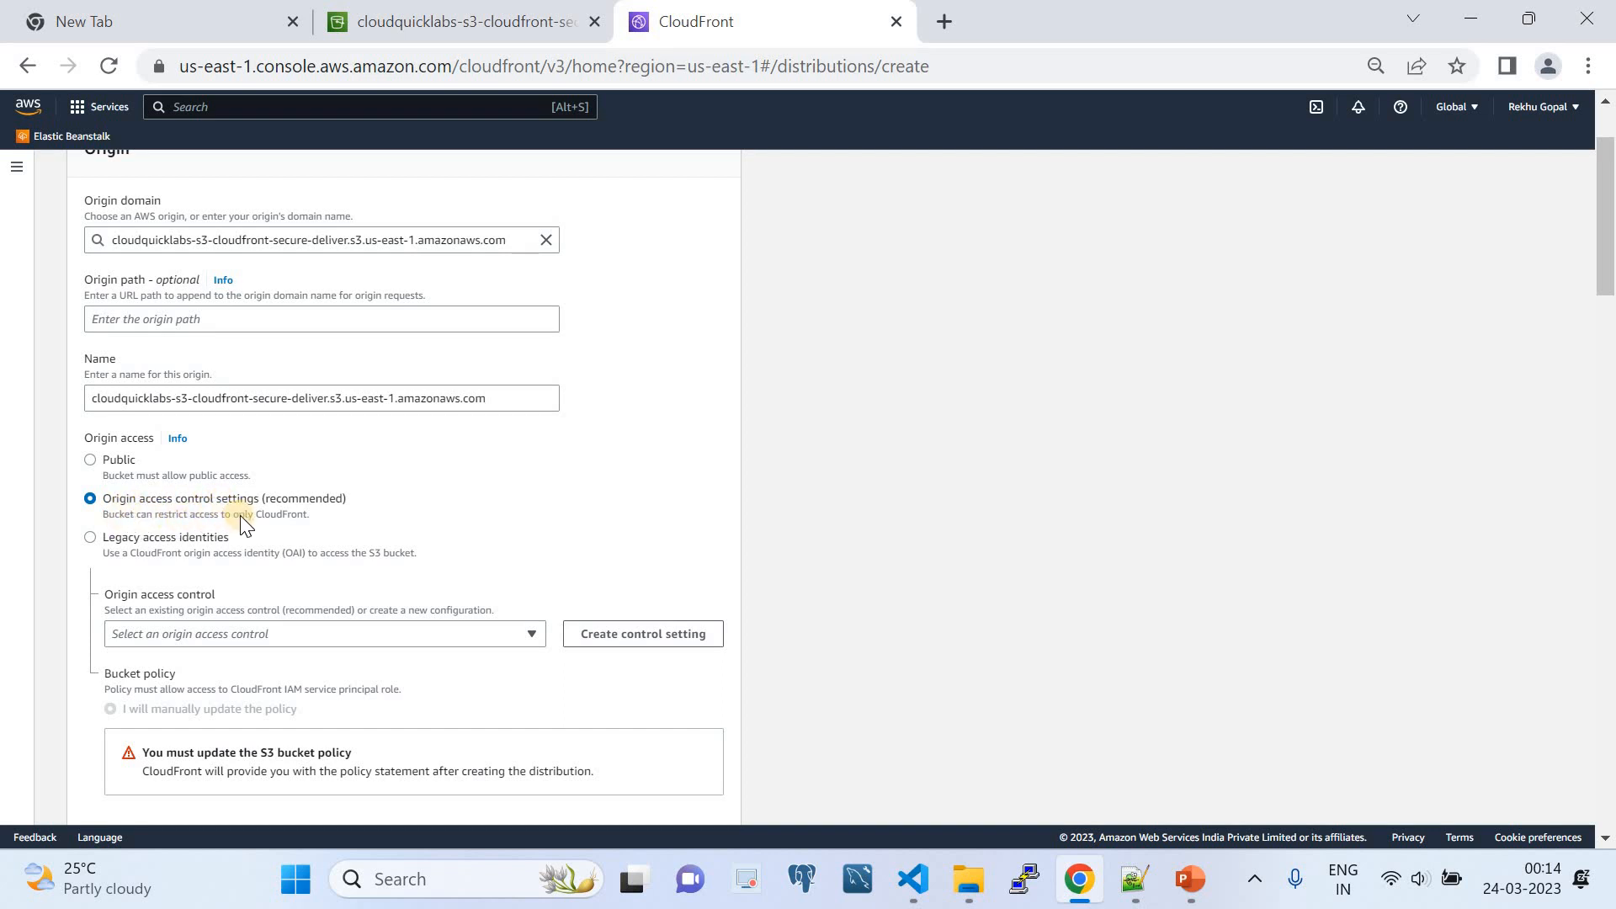
scroll(214, 510, "down", 1)
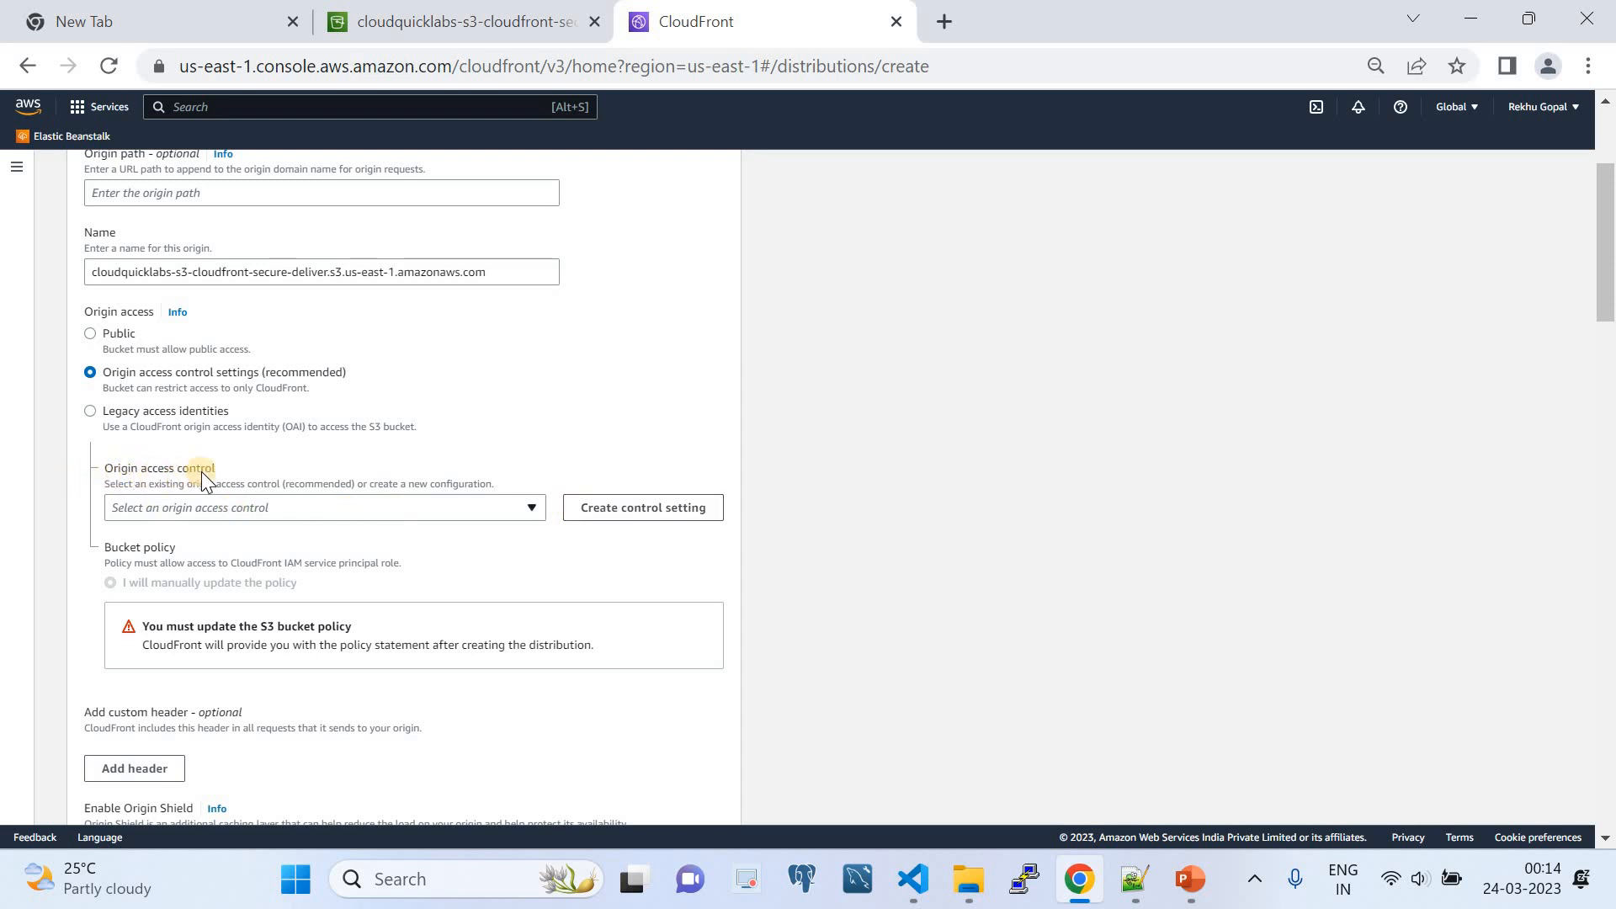
left_click(584, 508)
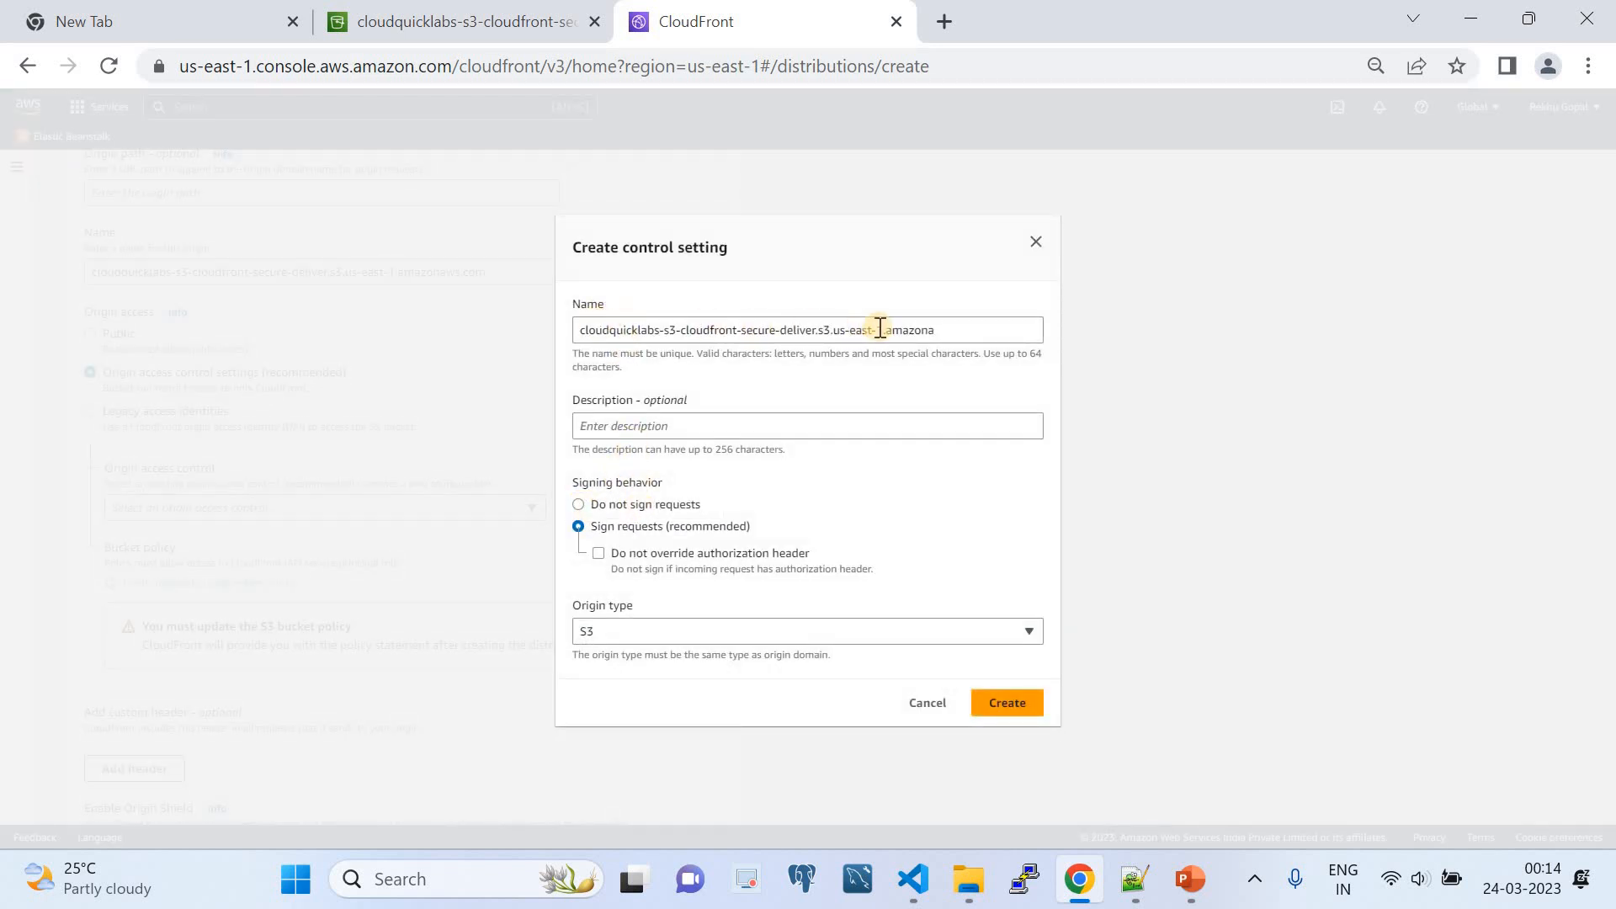
left_click_drag(956, 329, 575, 330)
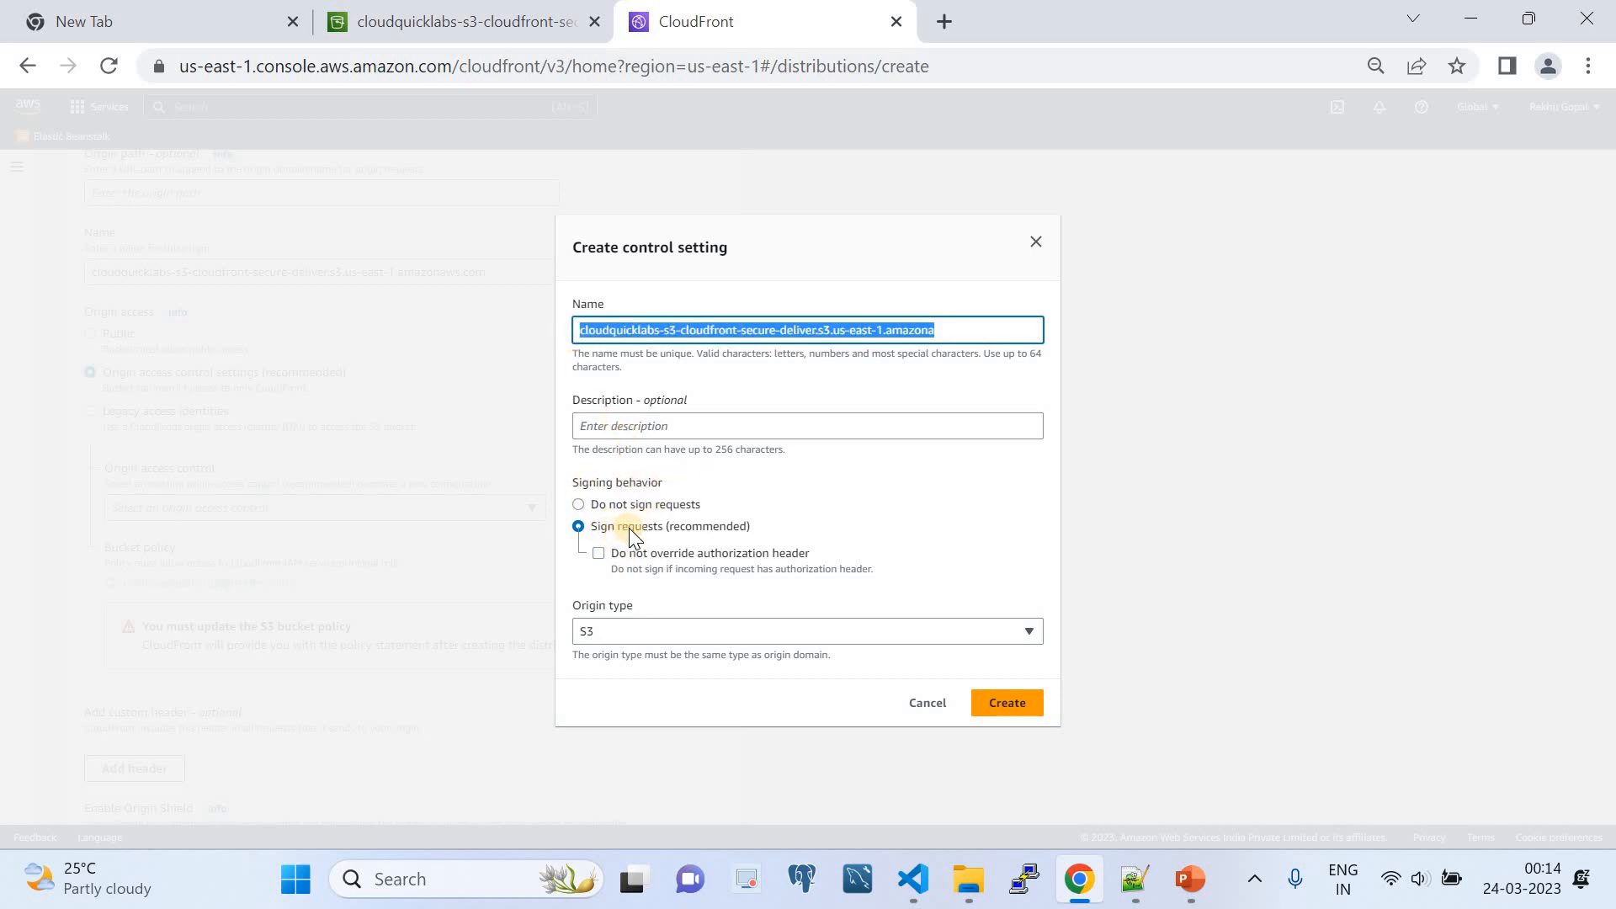
left_click(640, 627)
left_click(622, 653)
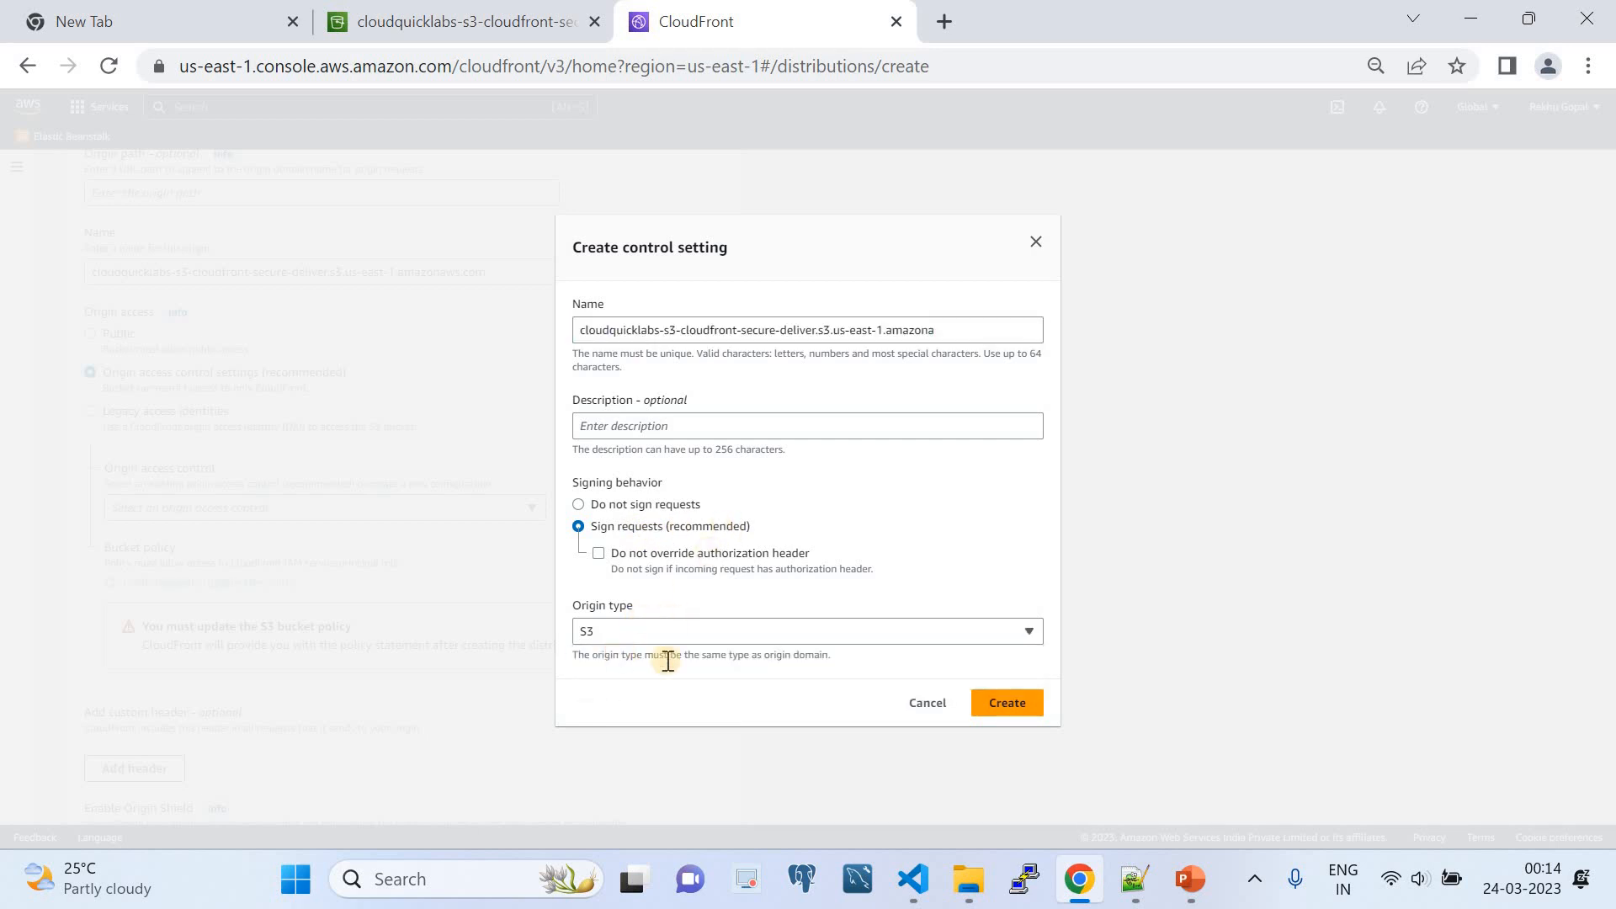
left_click(980, 710)
left_click(943, 707)
- Assign the existing origin access control cloud-quick-labs-s3-cloudfront.s3.us-east-1.amazonaws.com to the origin
left_click(318, 507)
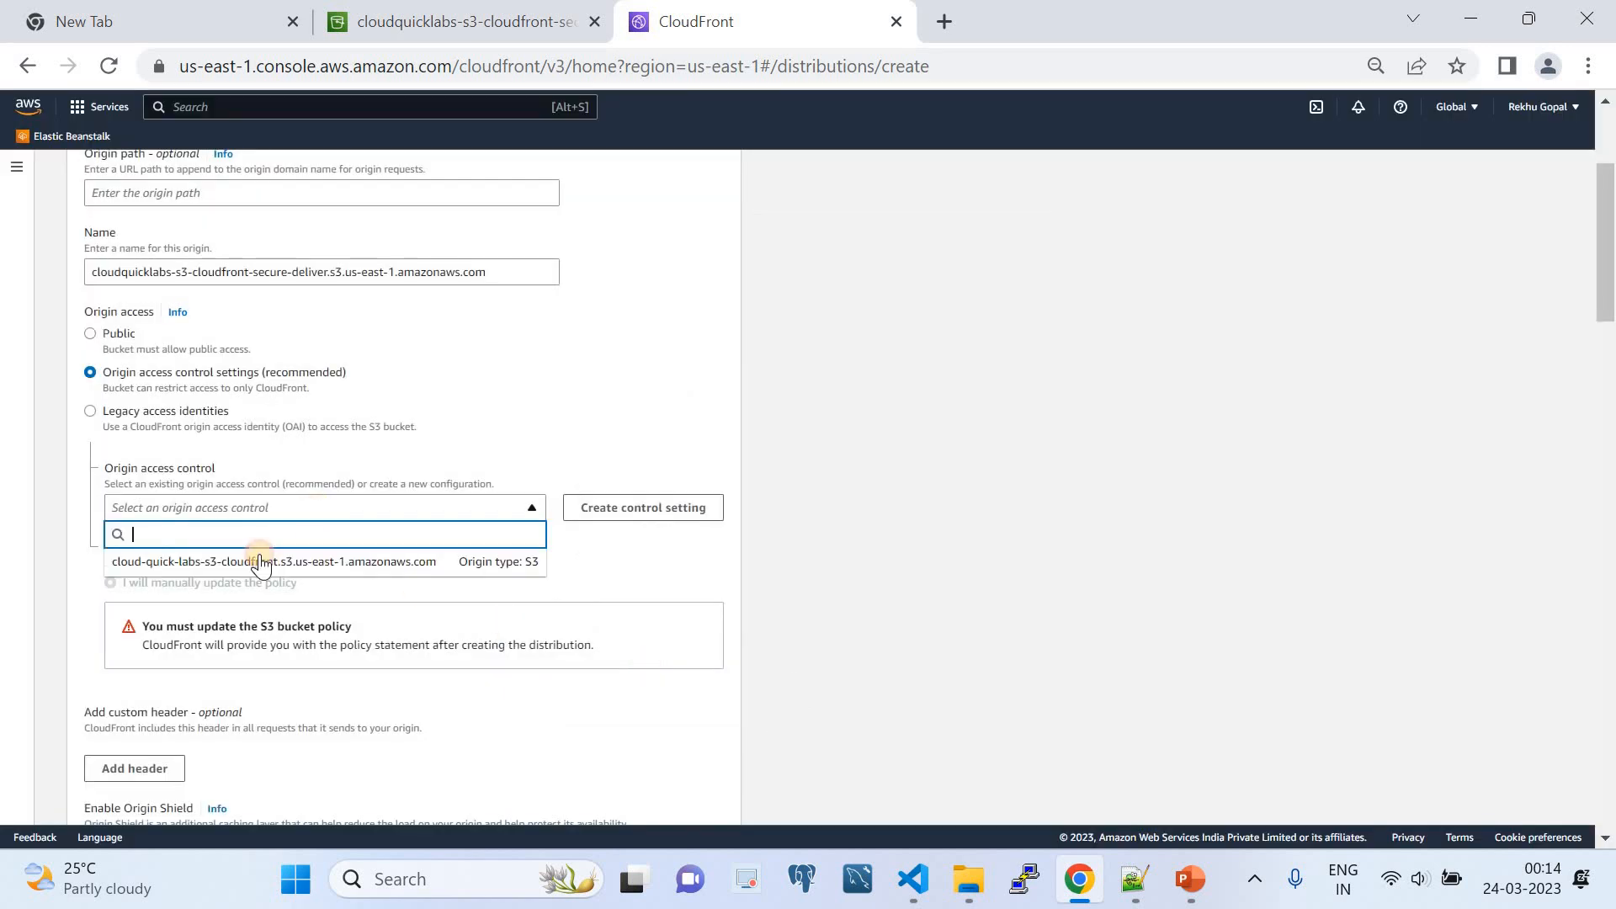
left_click(259, 560)
scroll(270, 563, "down", 2)
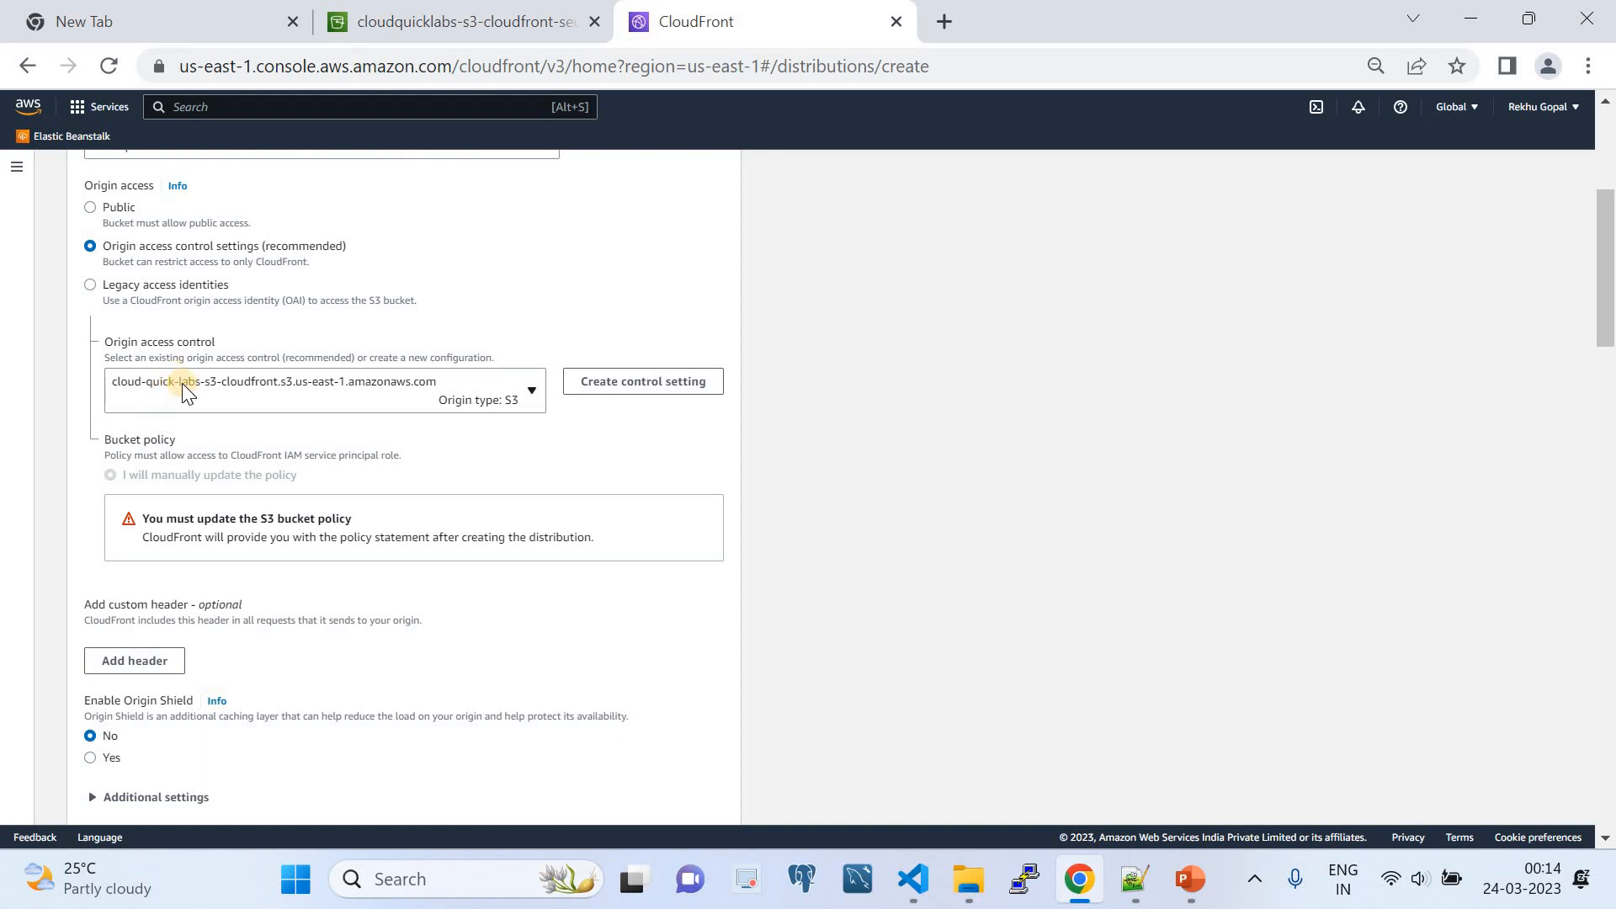
- Set the viewer protocol policy of the default cache behavior to Redirect HTTP to HTTPS
scroll(185, 404, "down", 2)
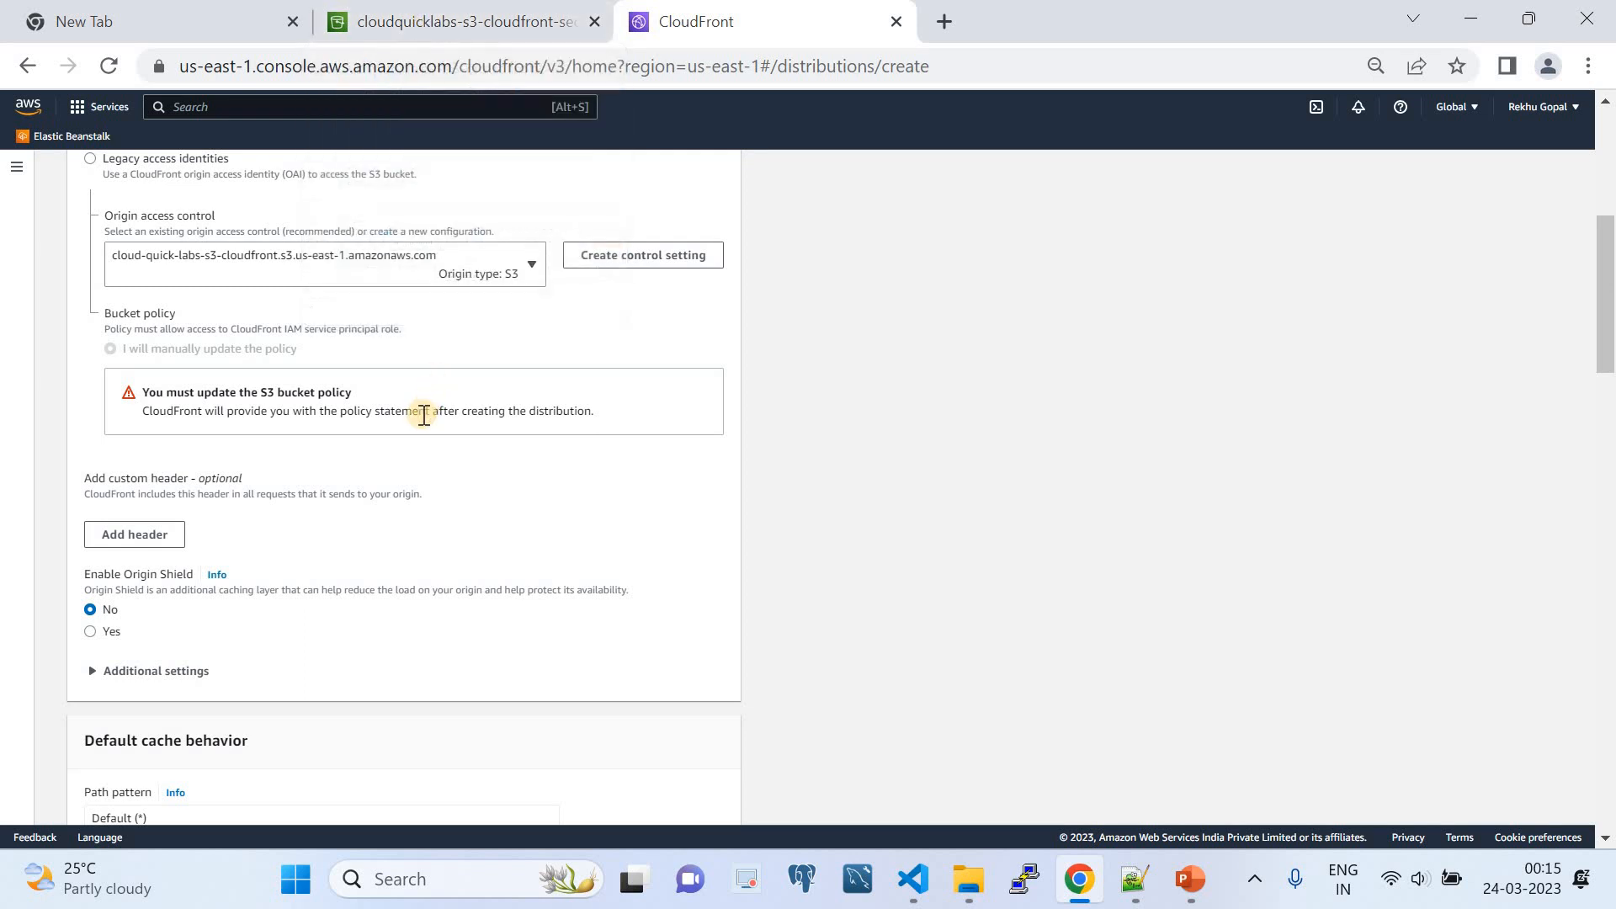
scroll(423, 413, "down", 1)
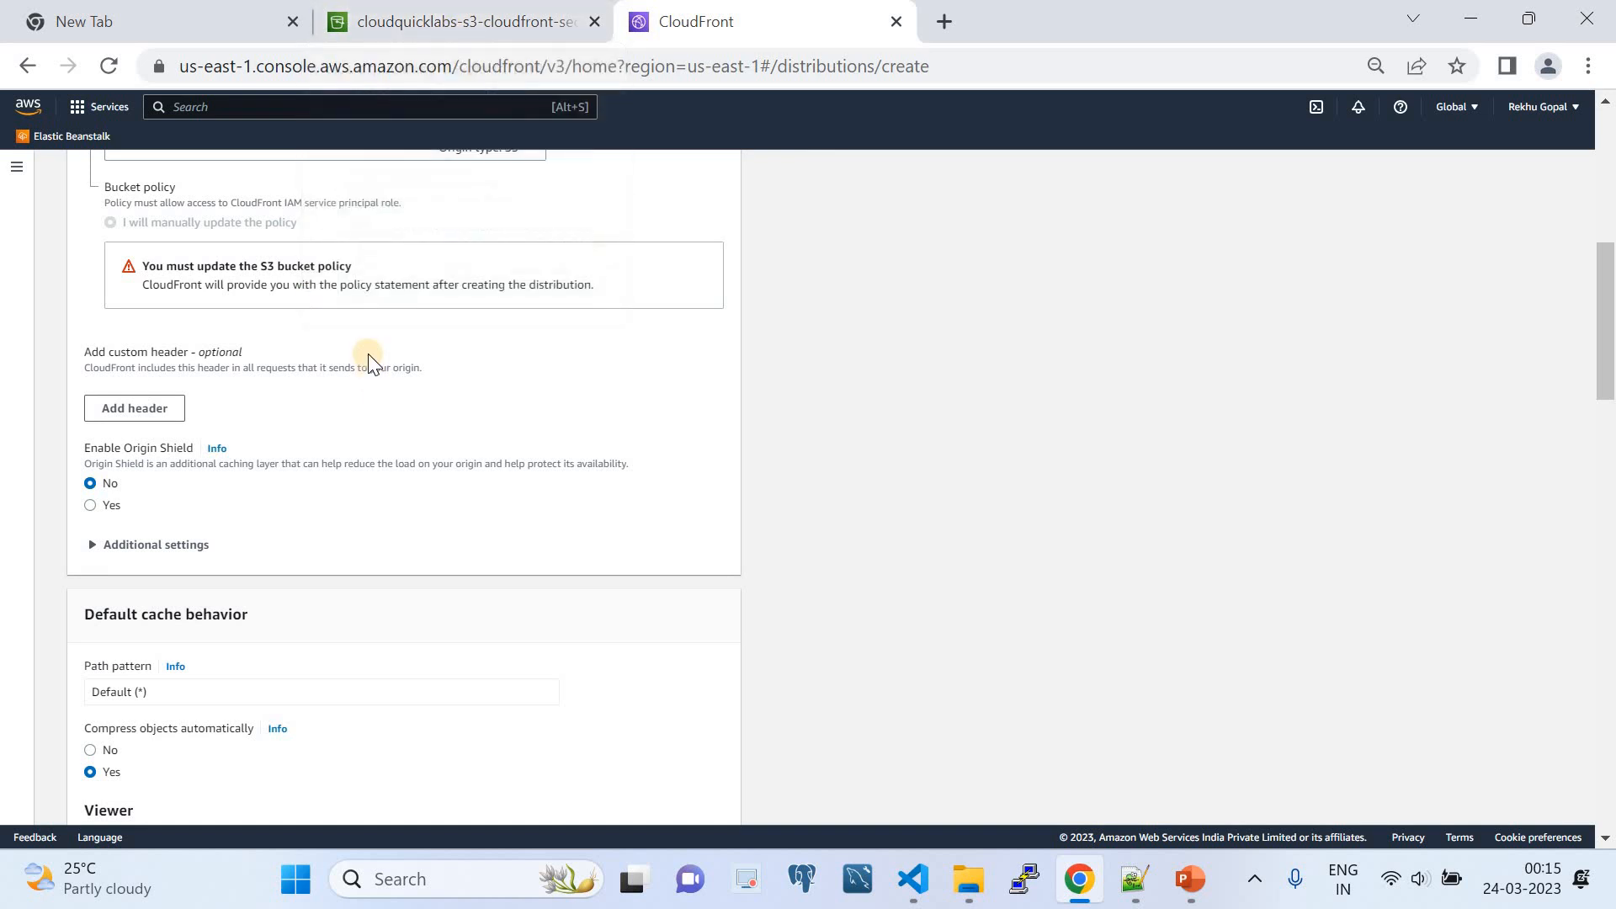
scroll(378, 476, "down", 1)
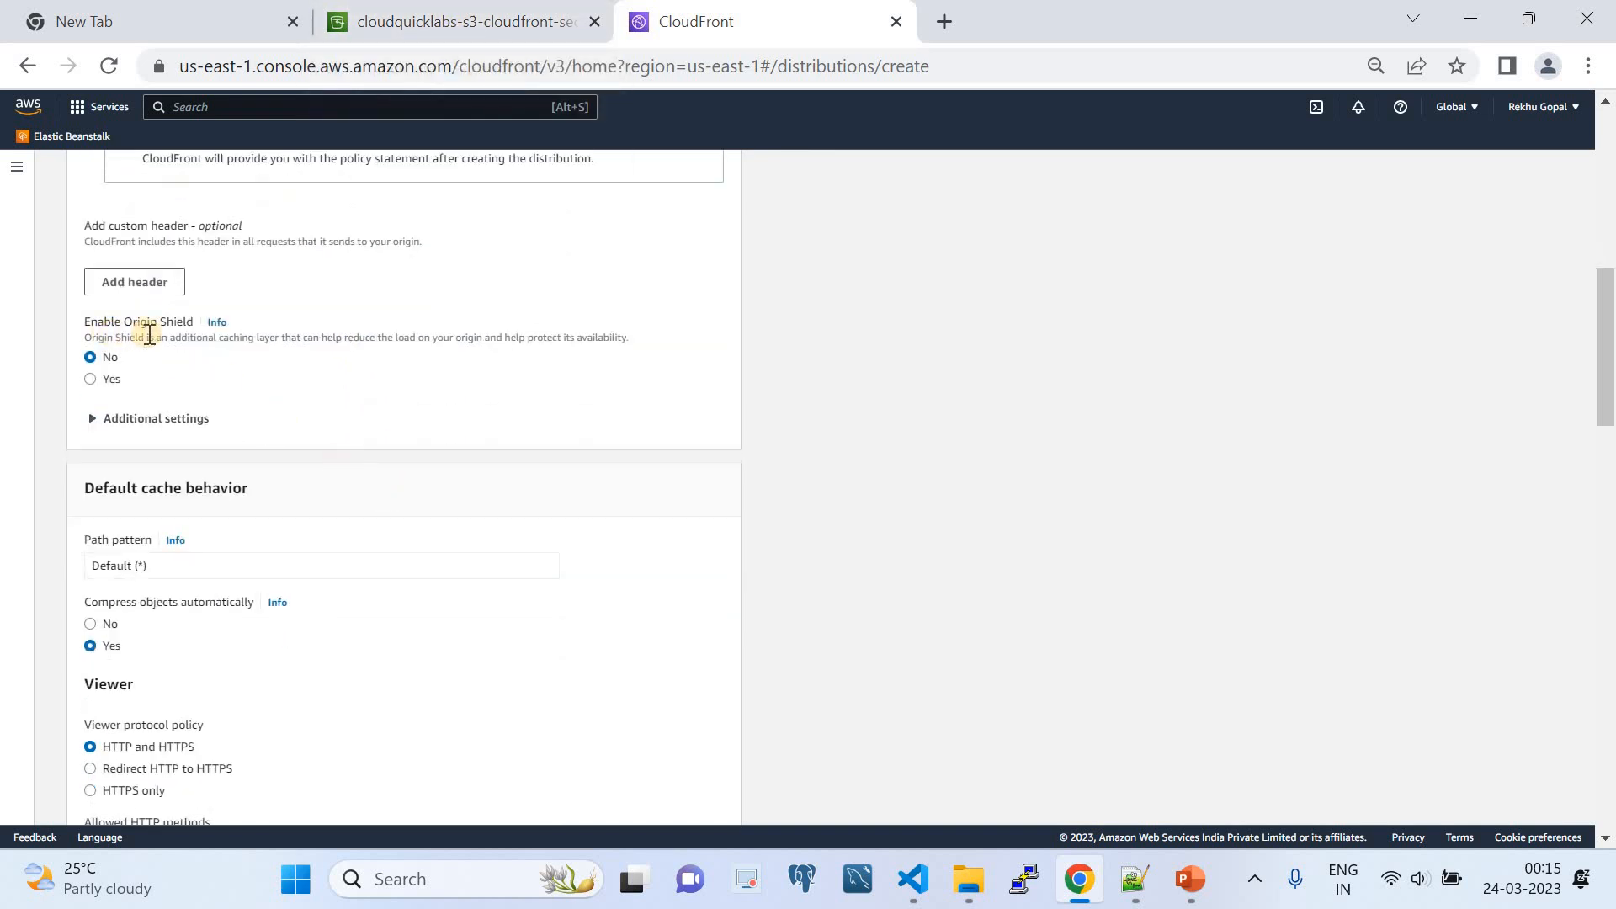
scroll(128, 363, "down", 3)
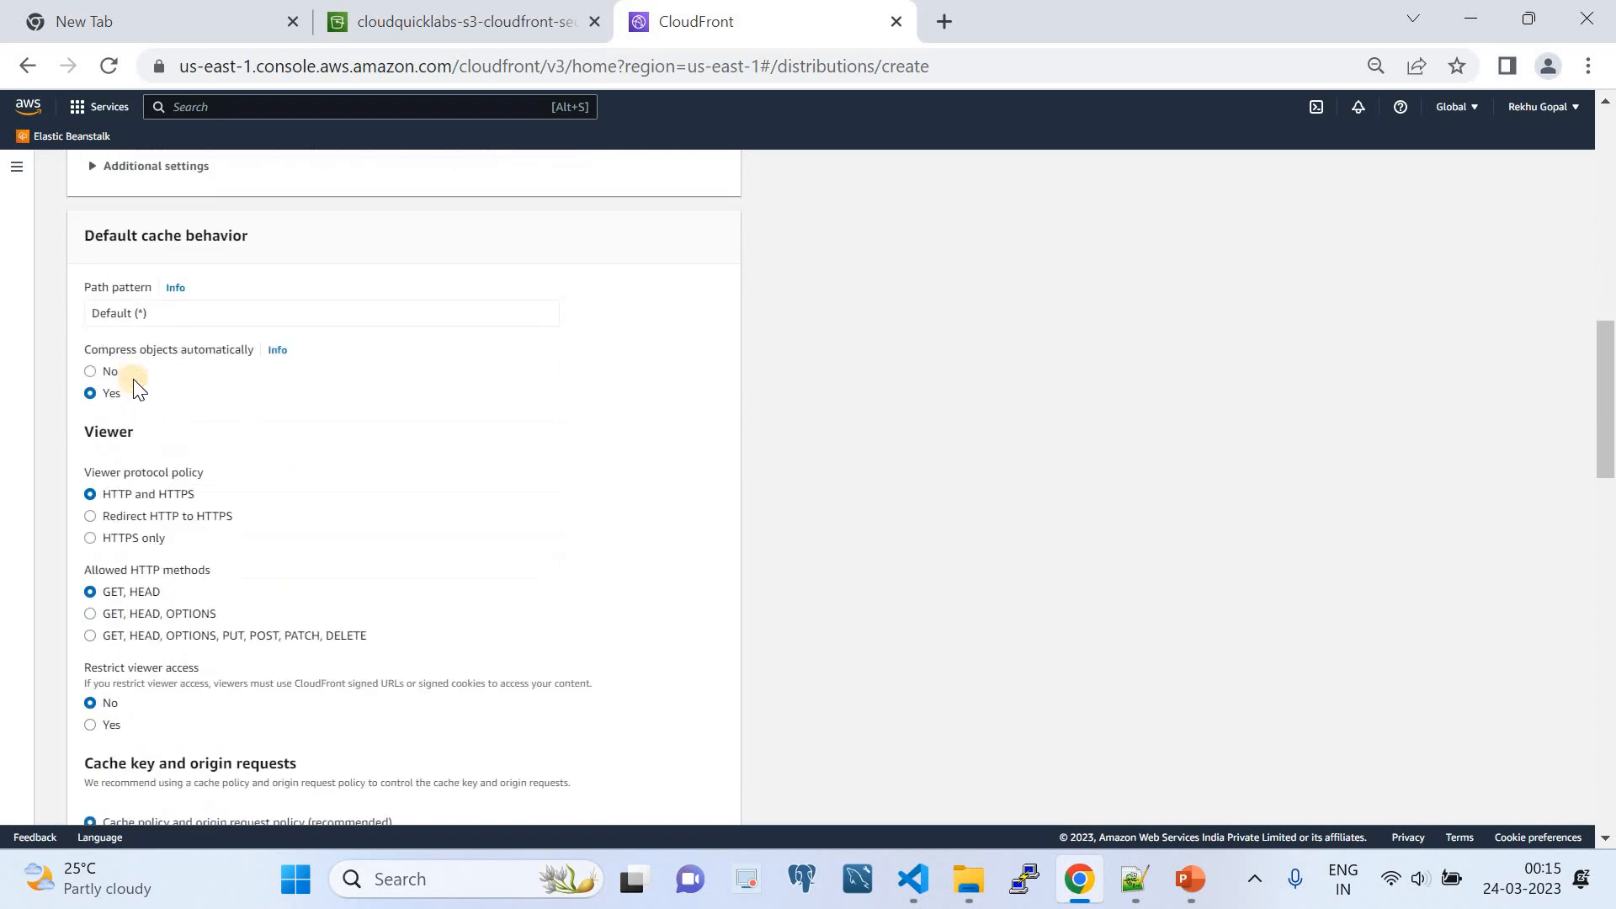
left_click_drag(88, 235, 249, 238)
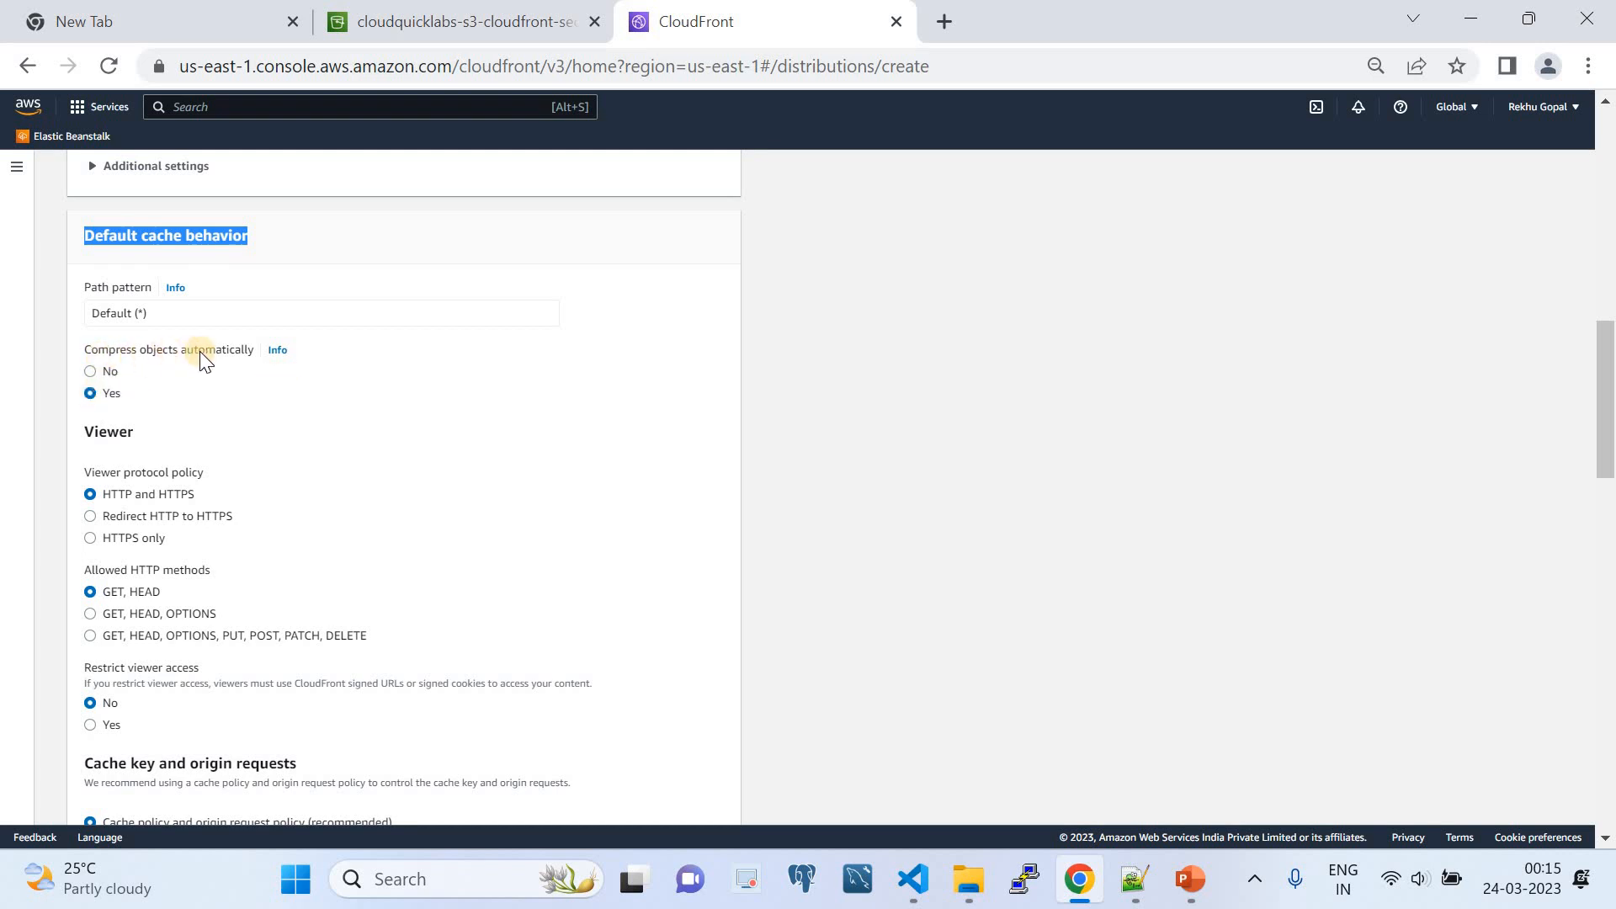
scroll(118, 413, "down", 2)
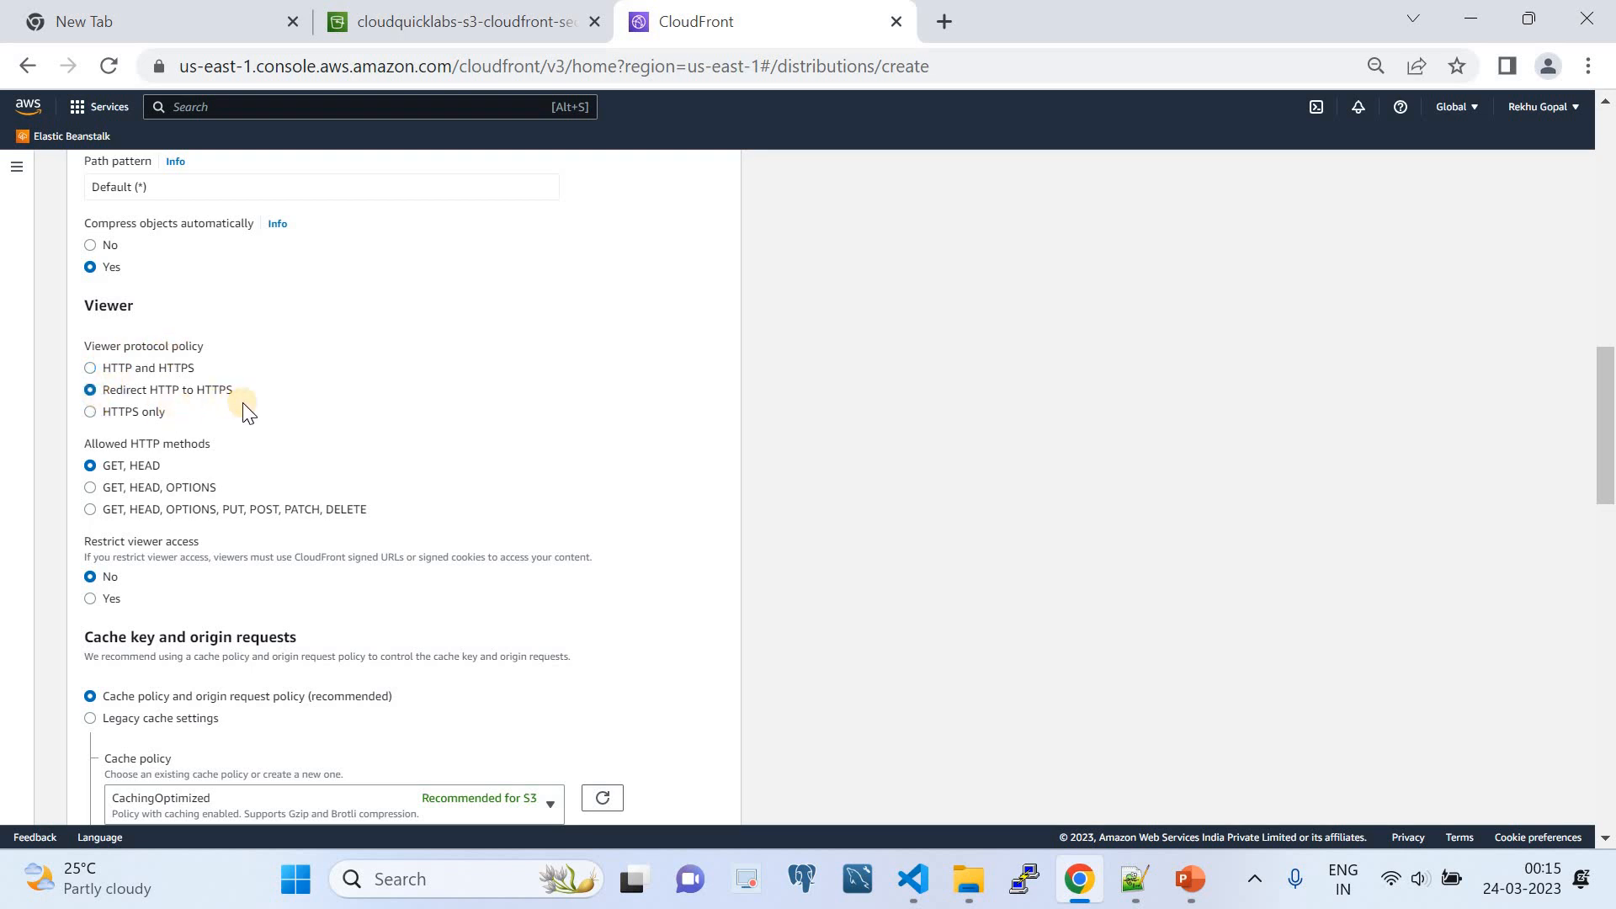
- Restrict viewer access using trusted key groups and add the cloudquicklabs key group
scroll(177, 370, "down", 2)
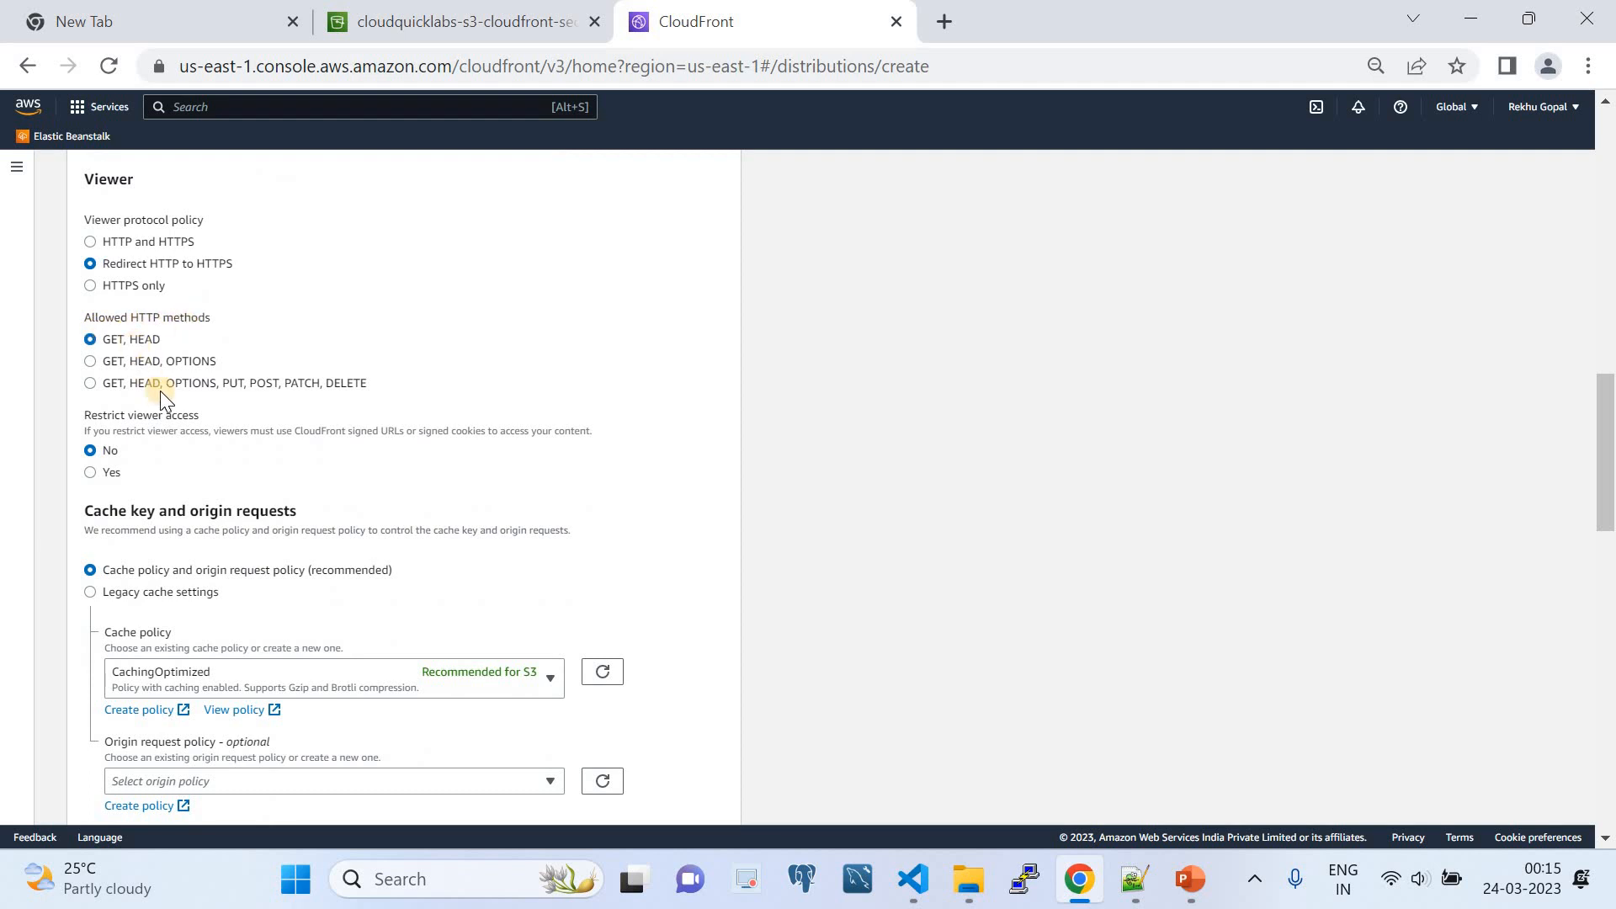
scroll(160, 390, "down", 2)
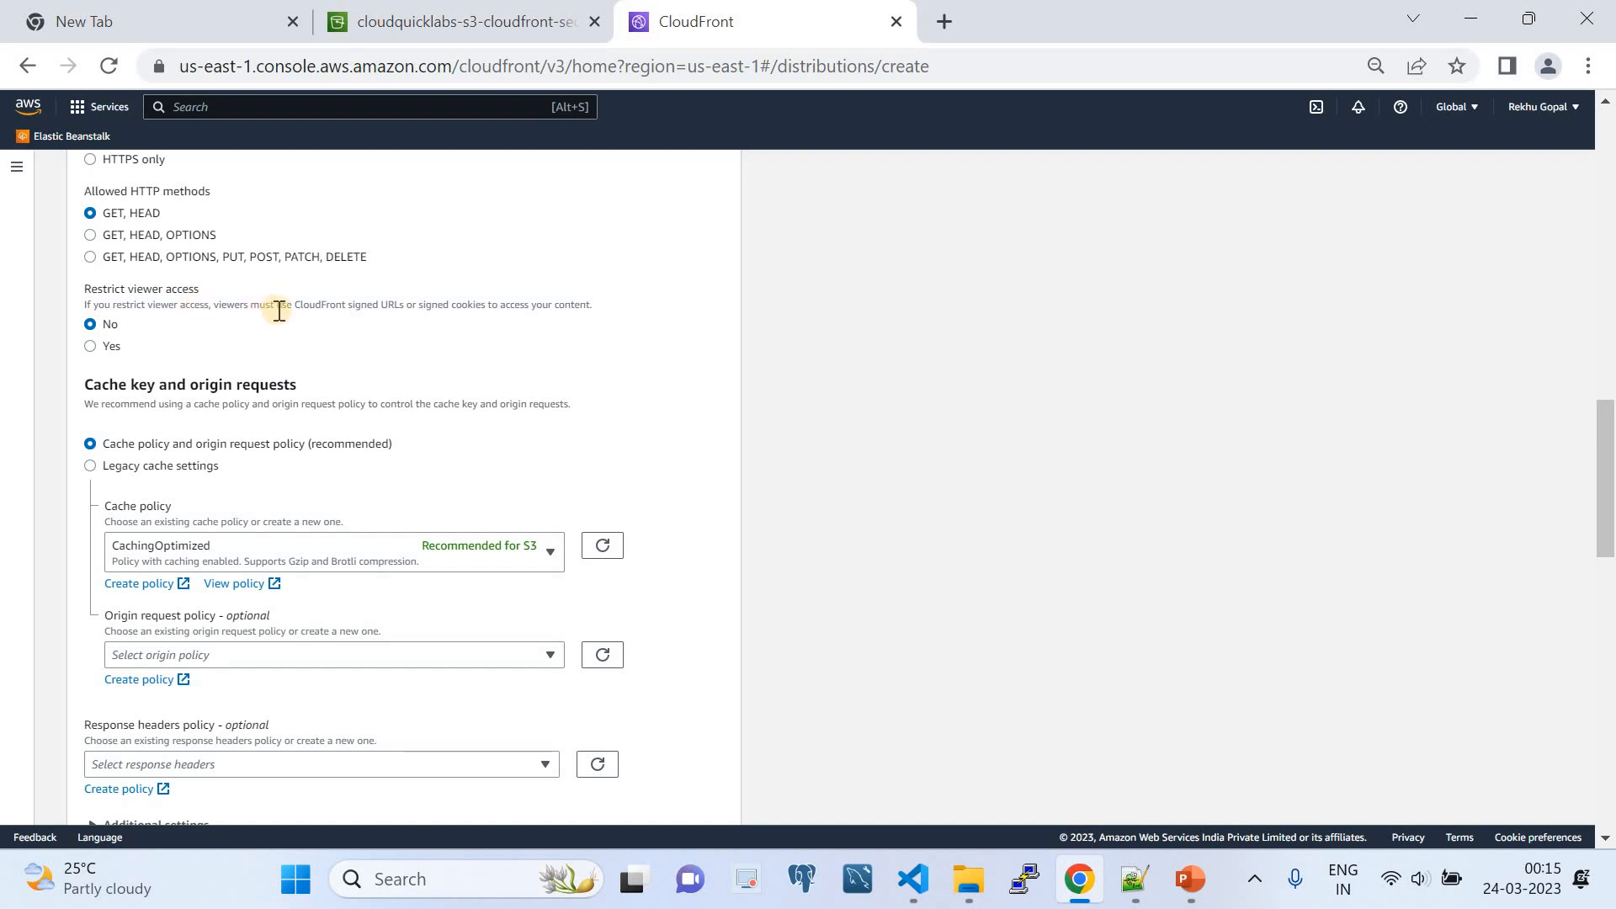
left_click_drag(295, 304, 110, 352)
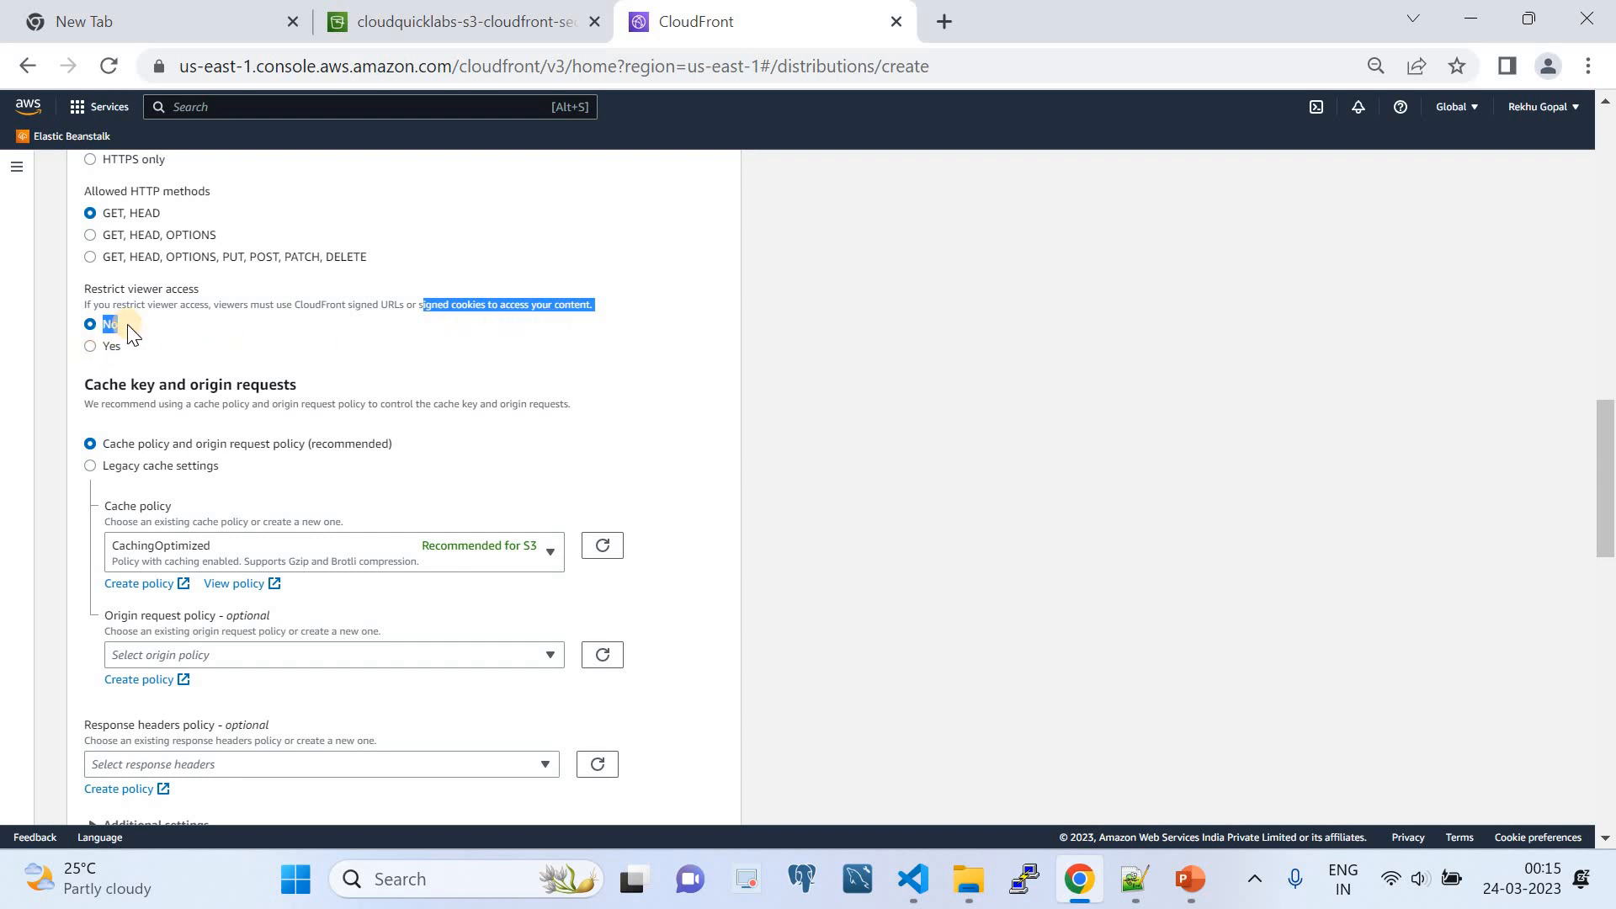
left_click(90, 345)
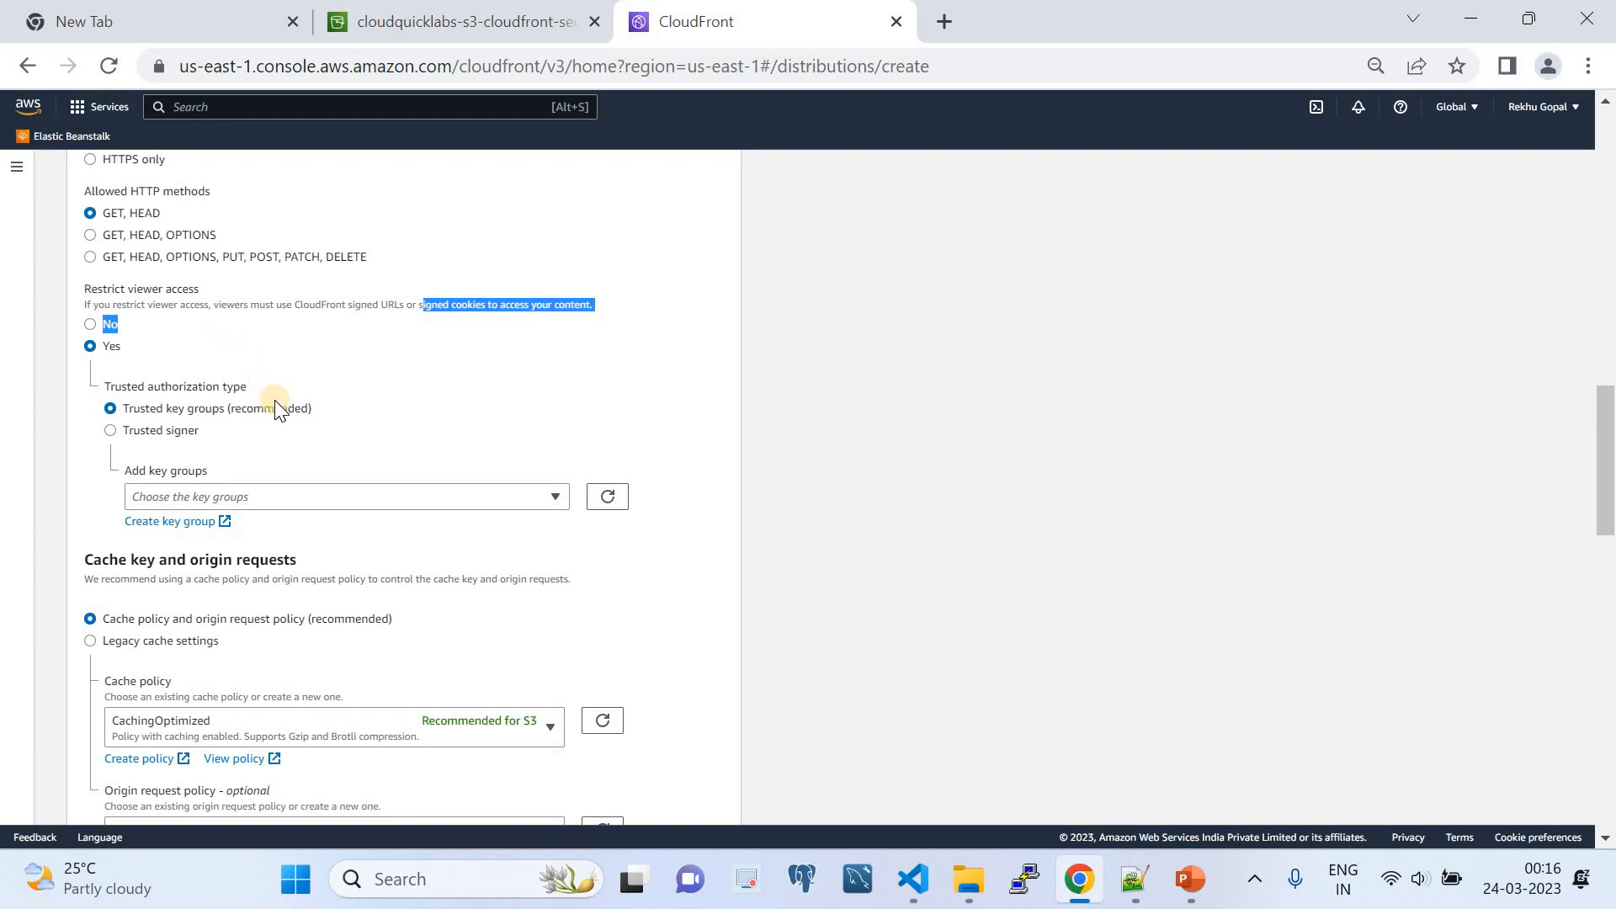
scroll(275, 398, "down", 1)
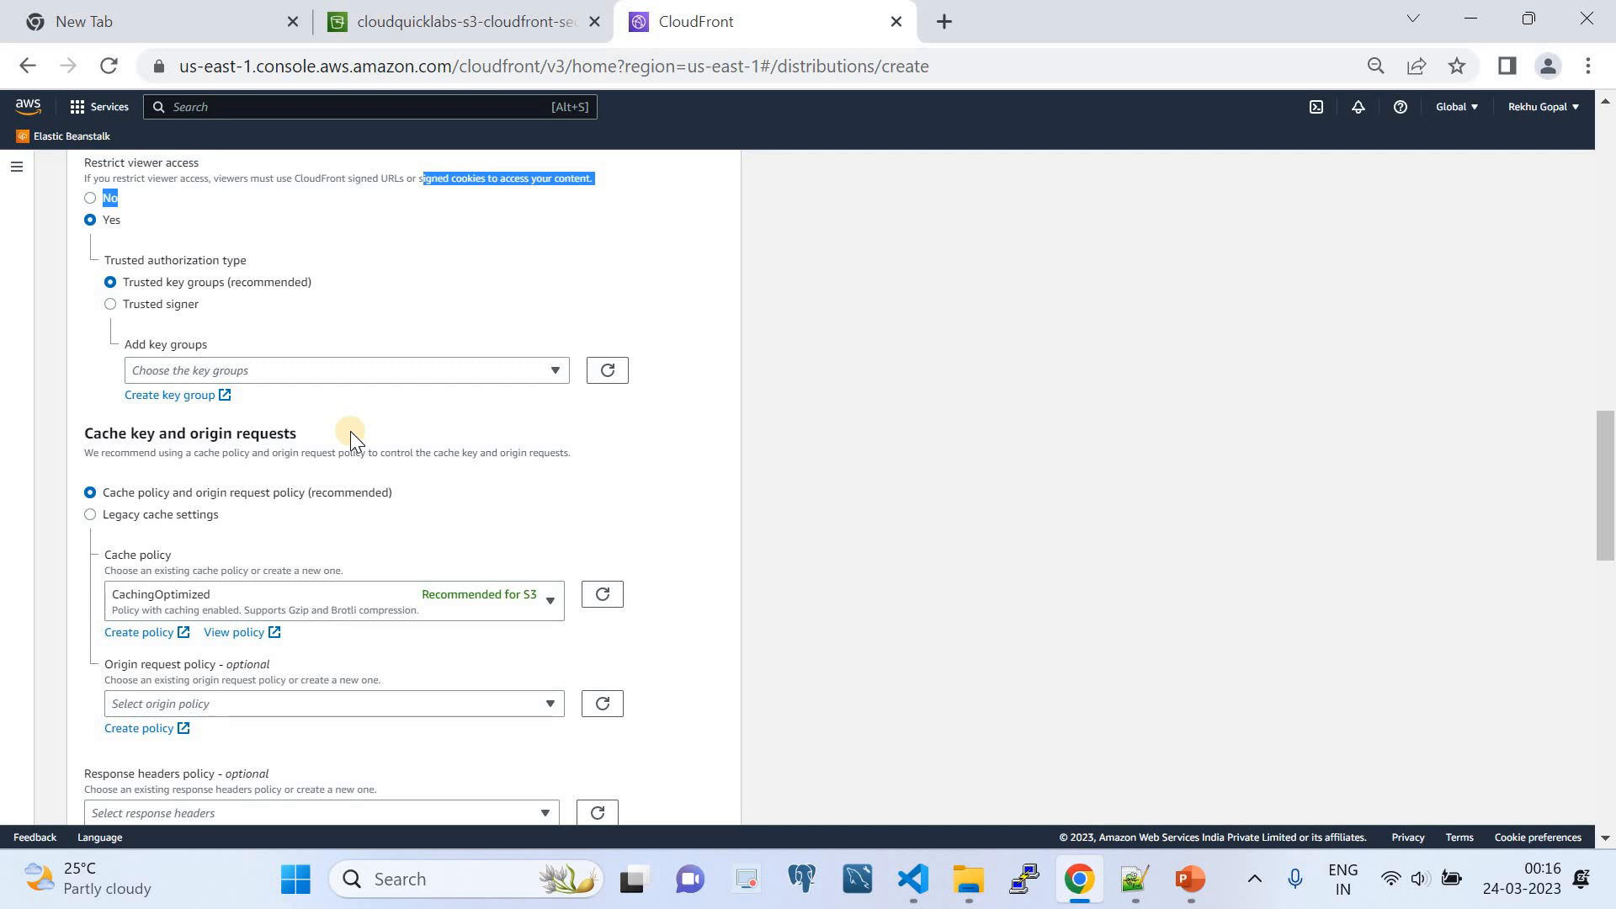
left_click(334, 372)
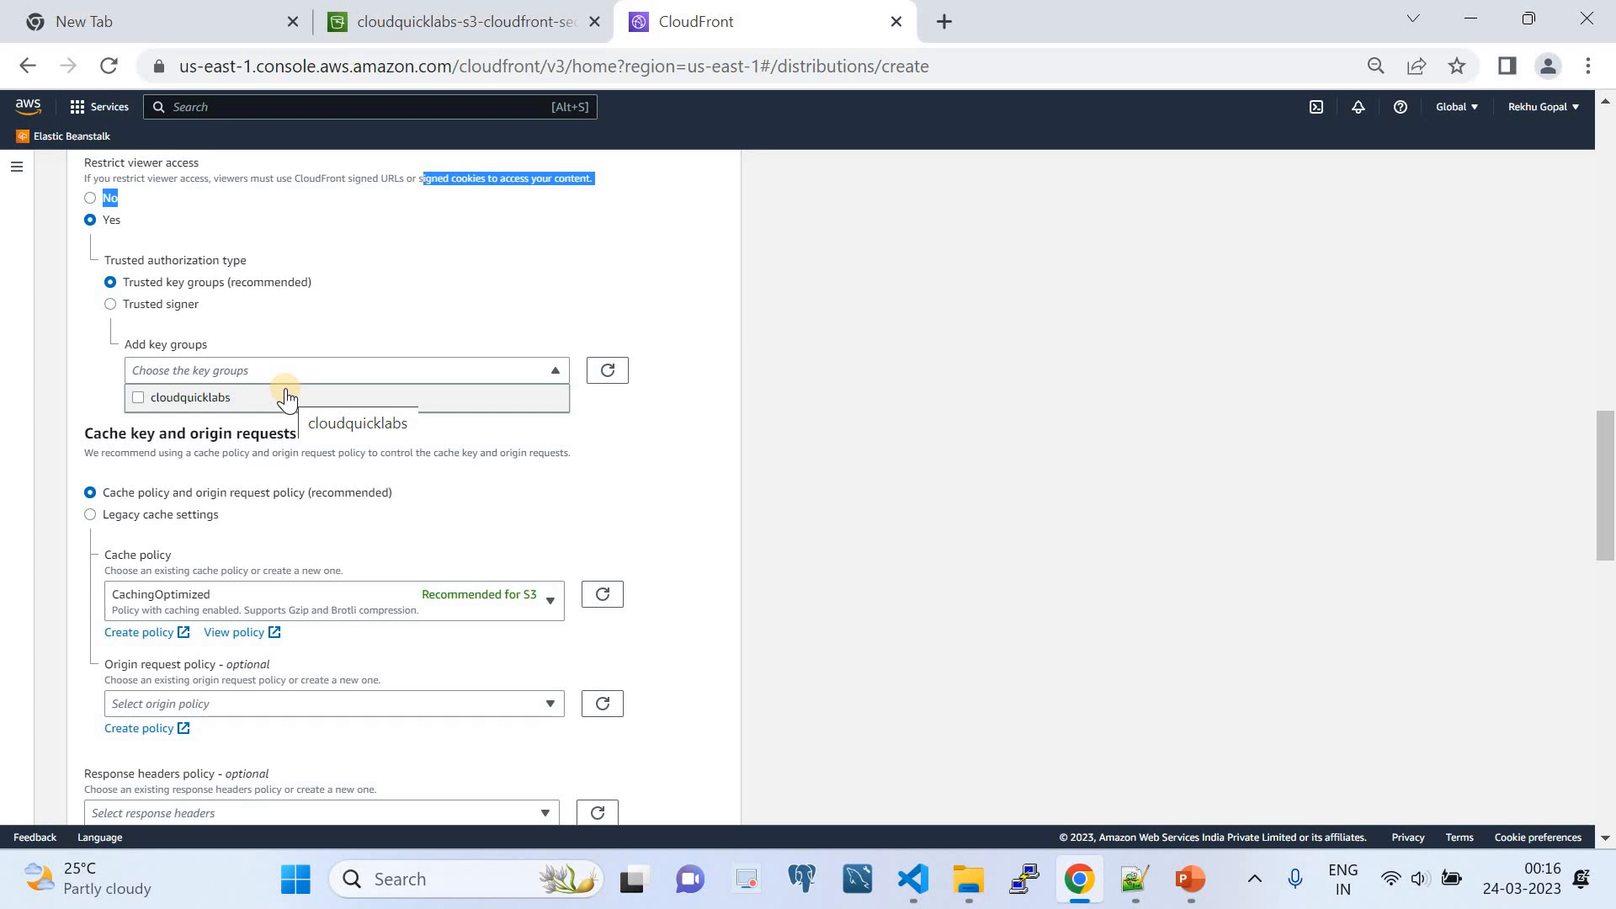
left_click(286, 399)
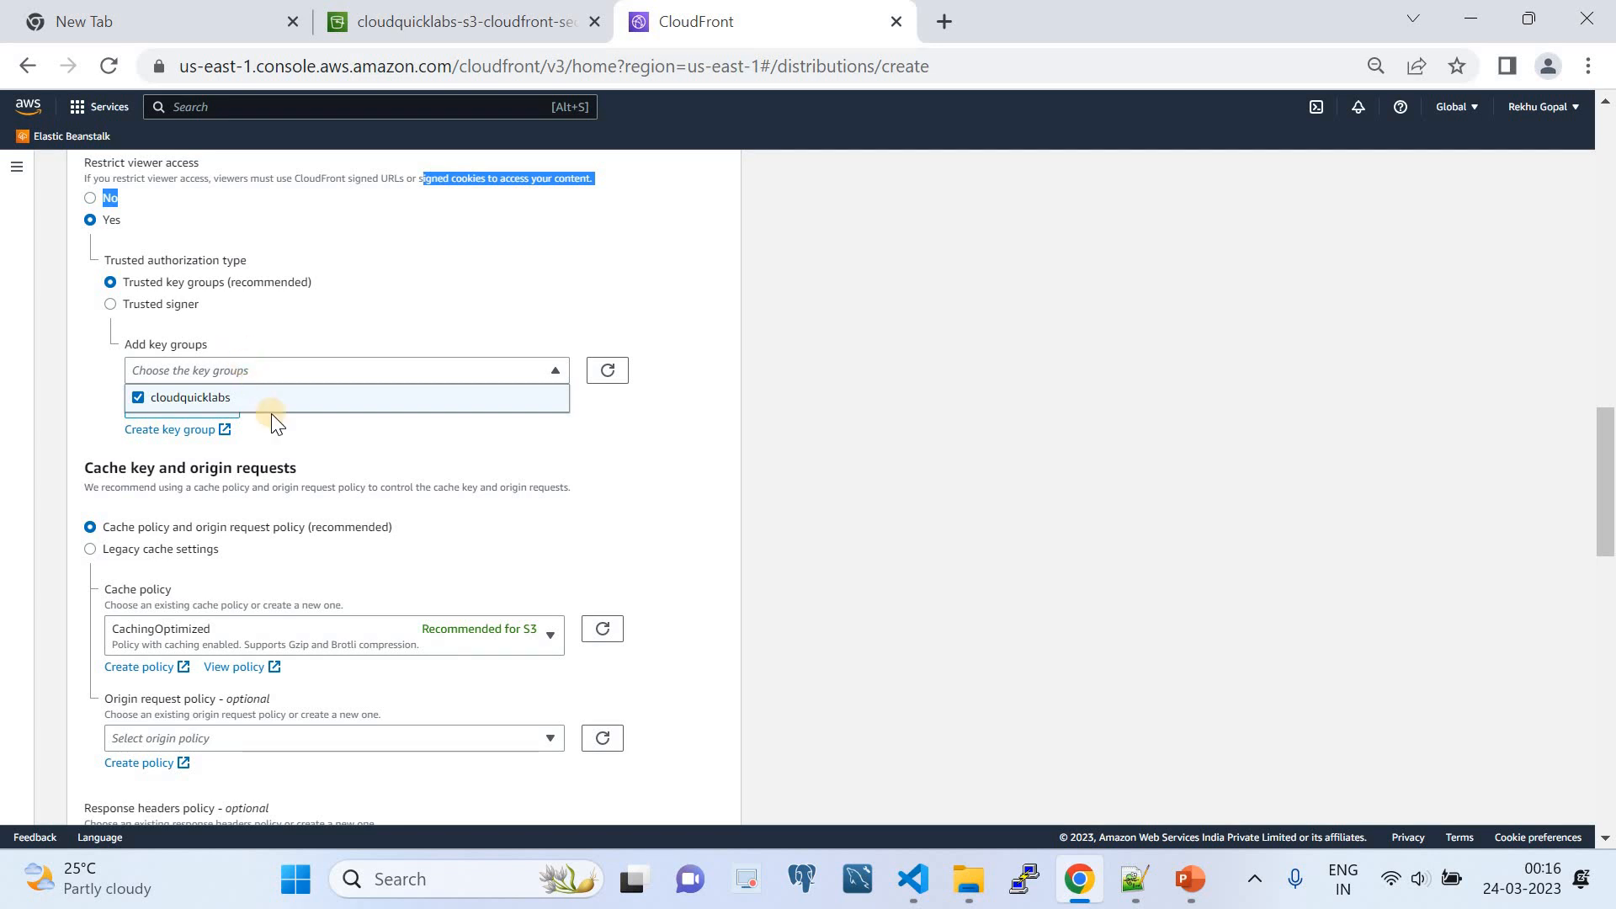
- Review the remaining cache, function association and general settings of the new distribution, then cancel its creation
scroll(270, 414, "down", 1)
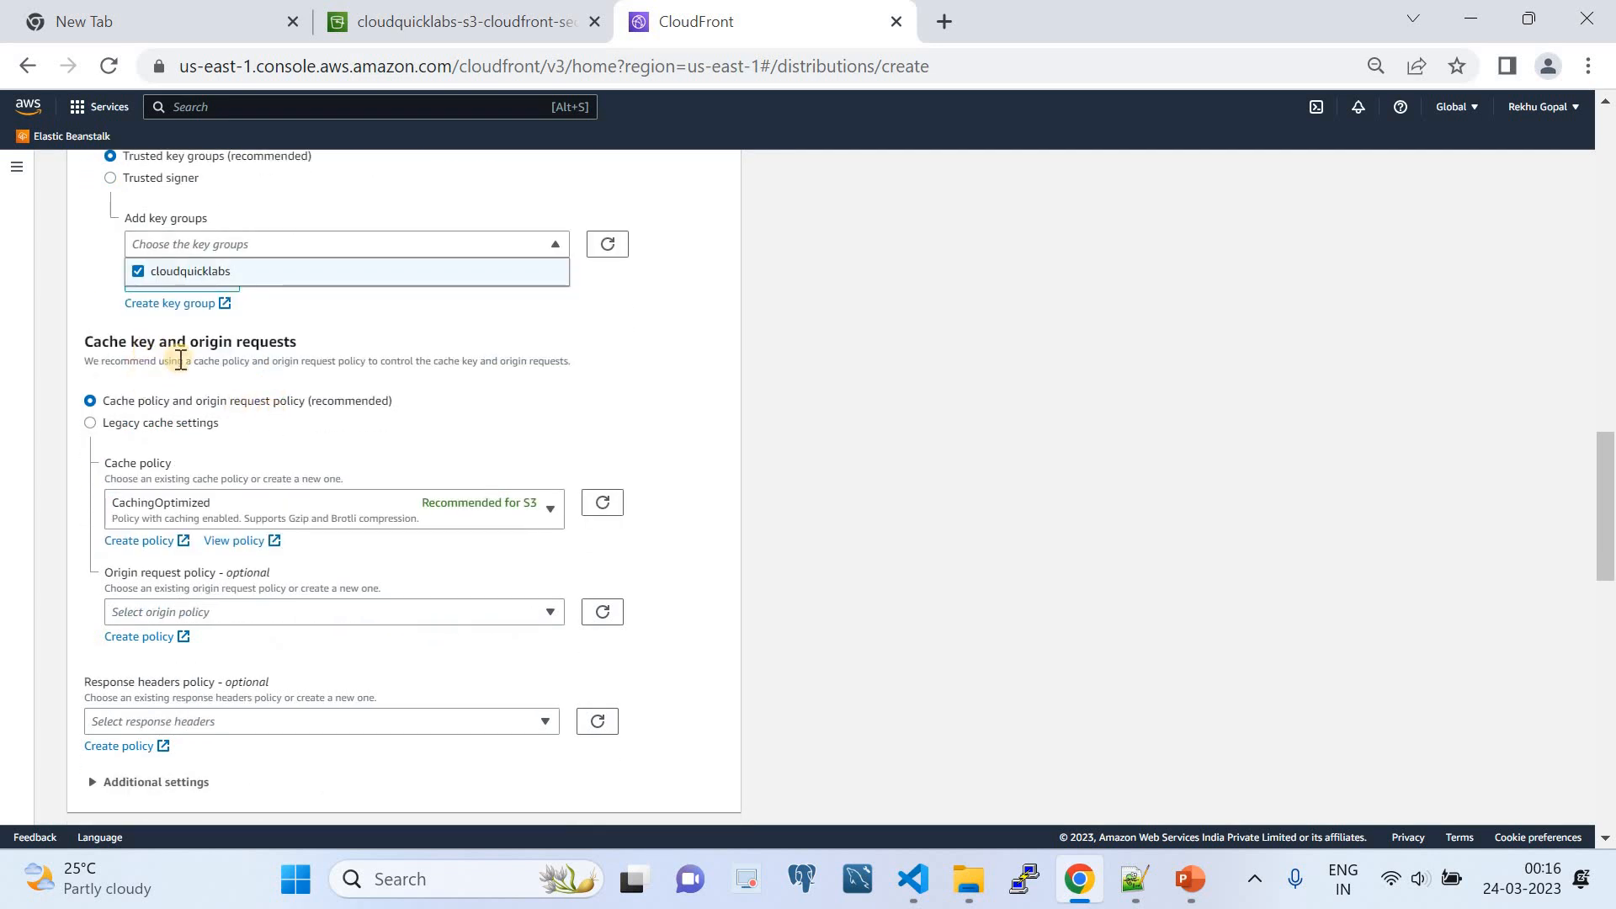
scroll(279, 392, "down", 1)
scroll(279, 394, "down", 1)
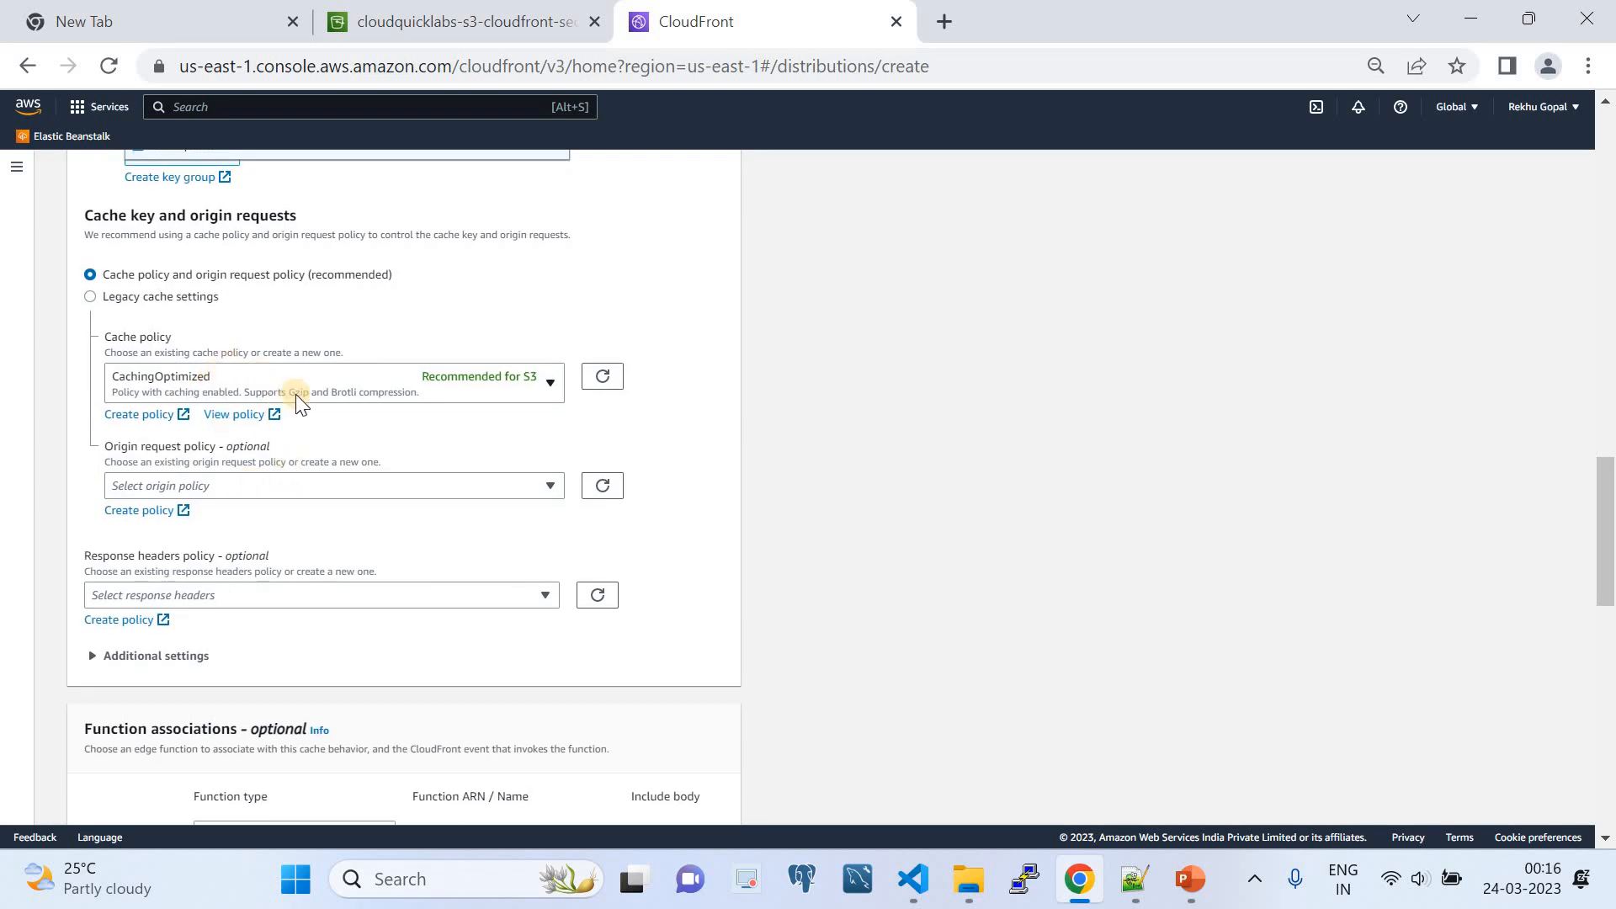
scroll(325, 630, "down", 10)
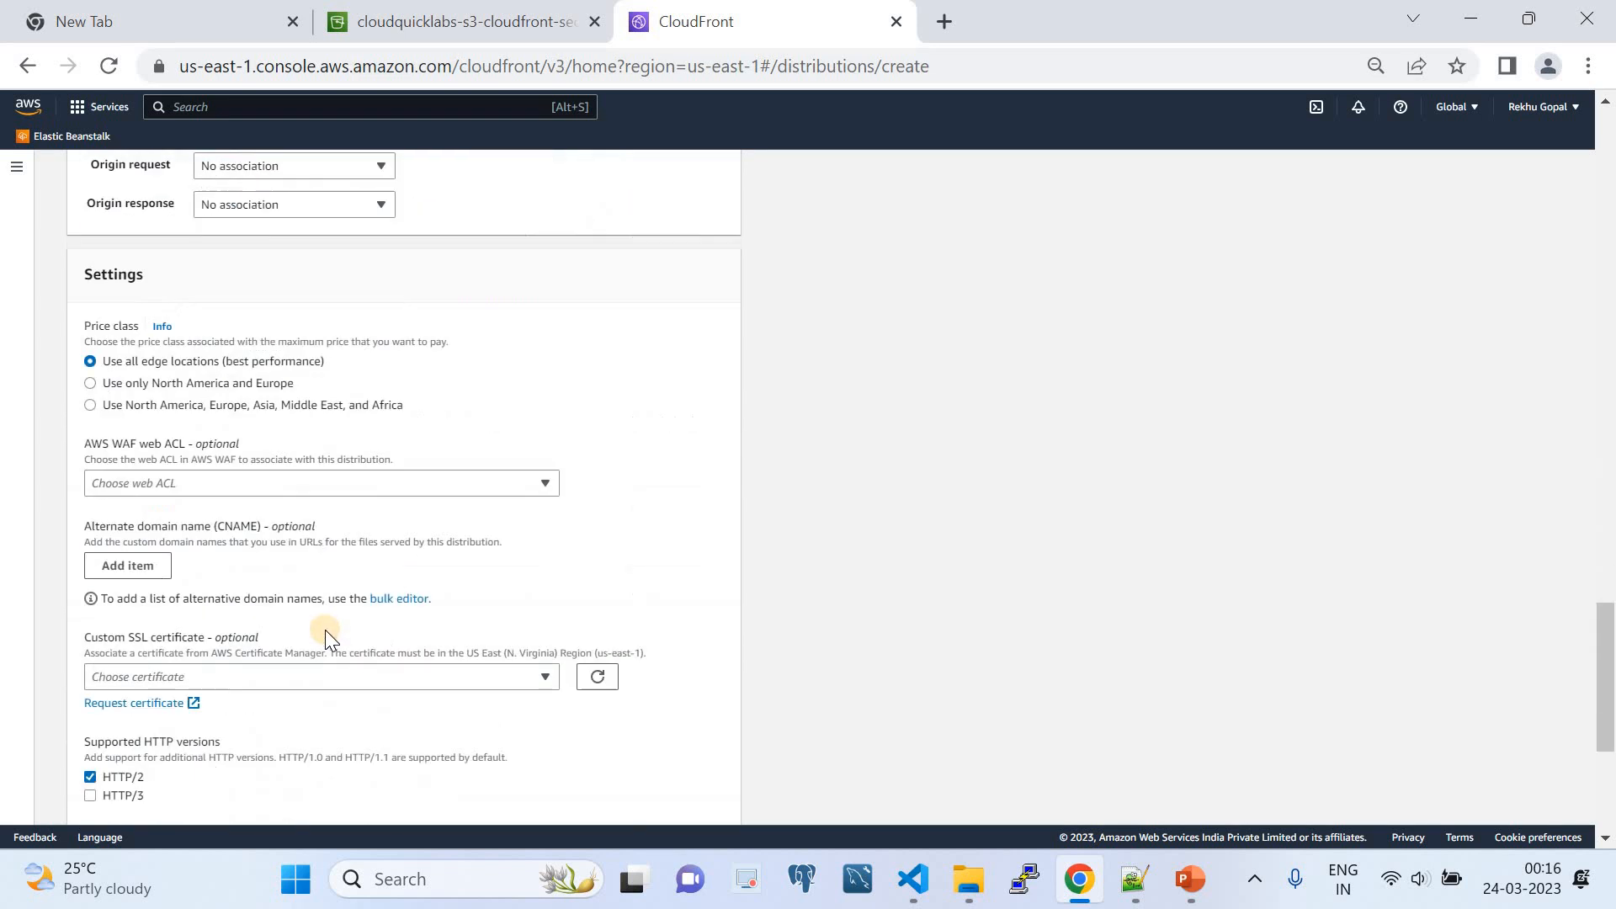
scroll(324, 637, "up", 5)
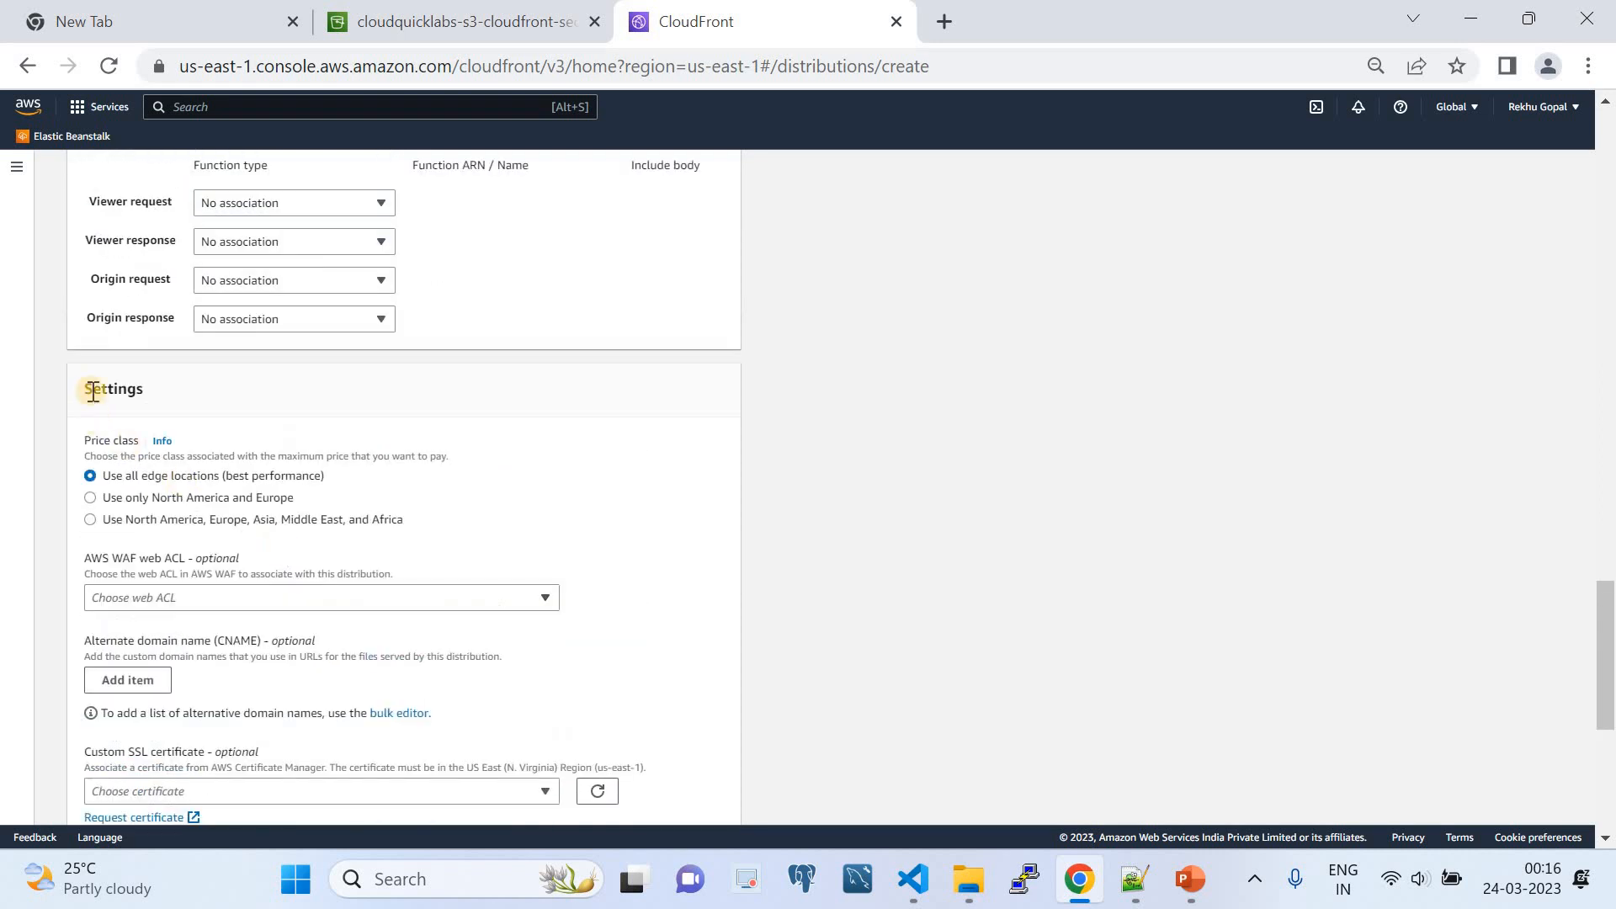
scroll(331, 566, "down", 6)
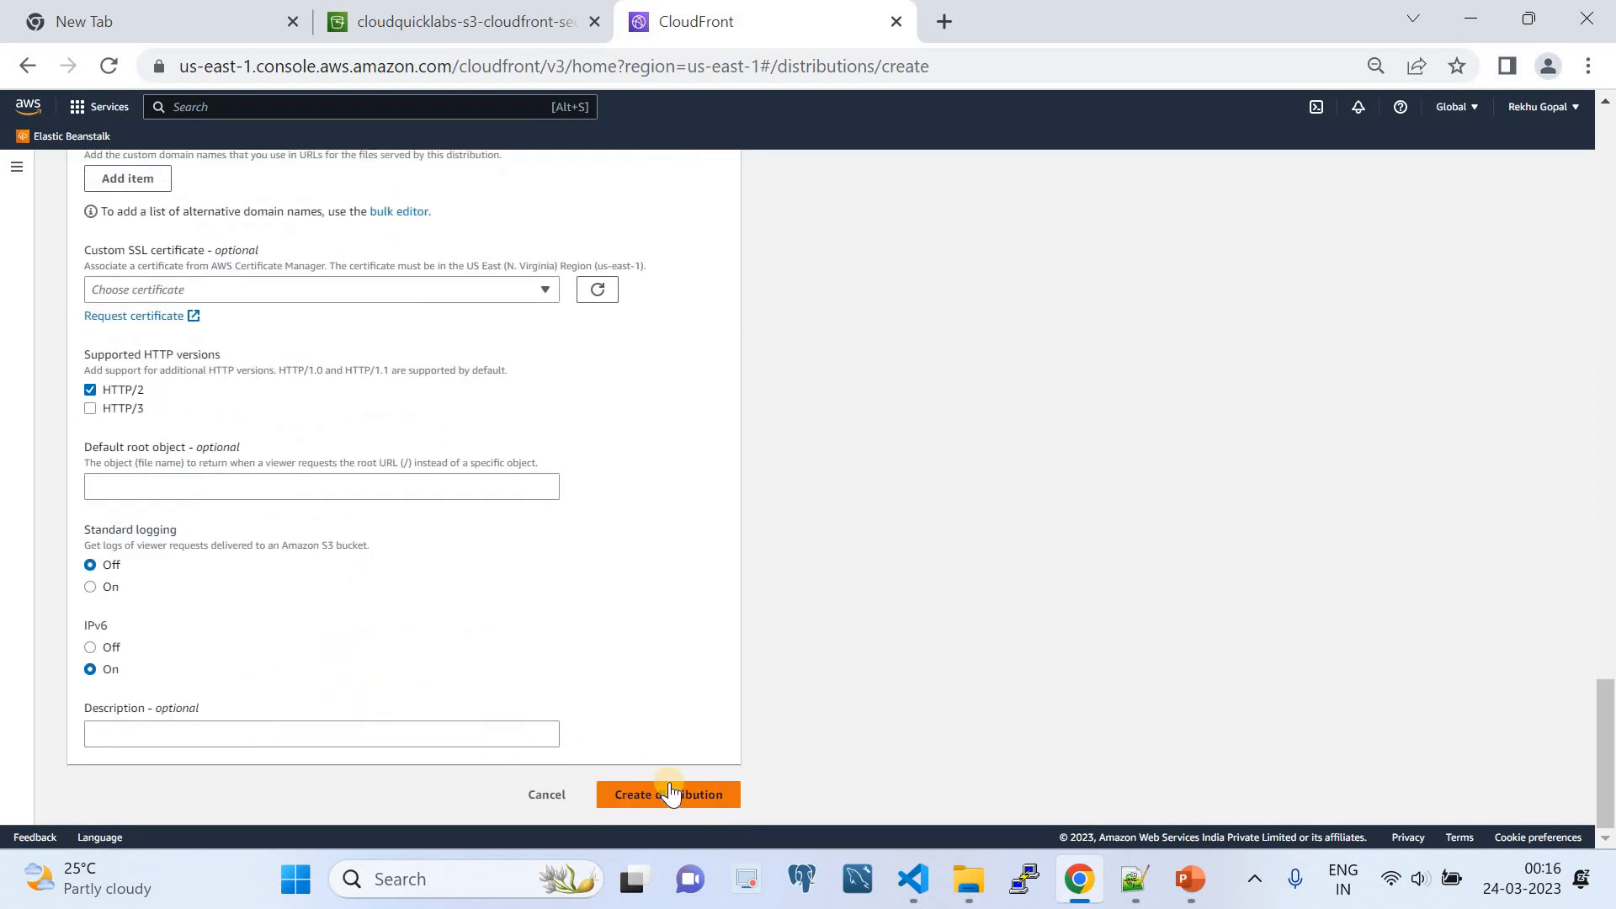
scroll(740, 677, "up", 7)
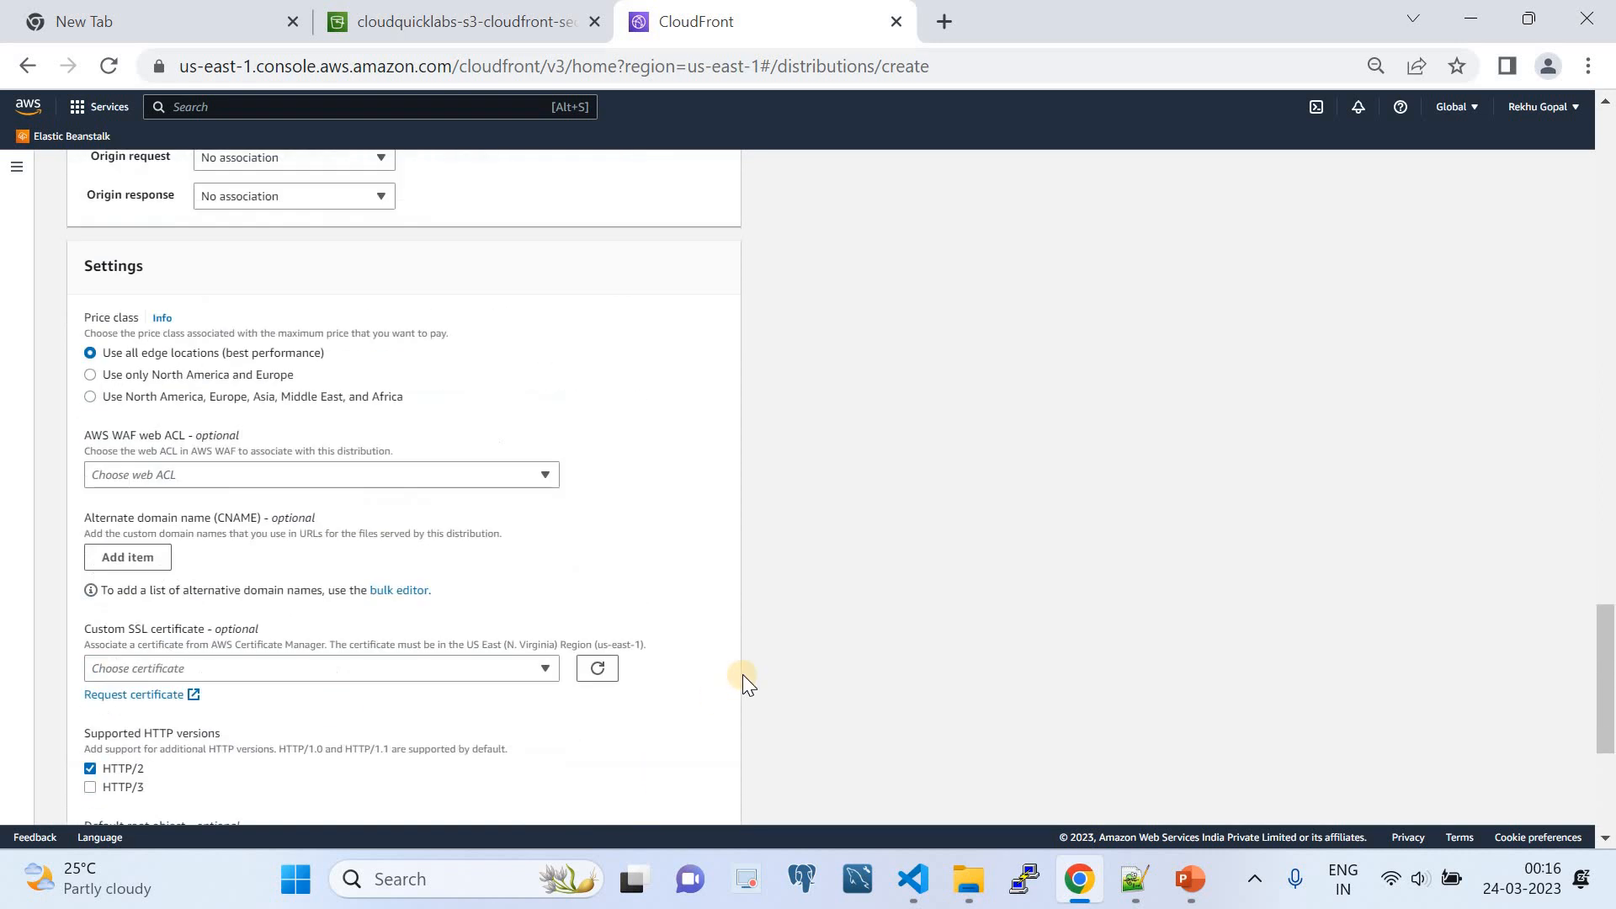
scroll(742, 674, "up", 10)
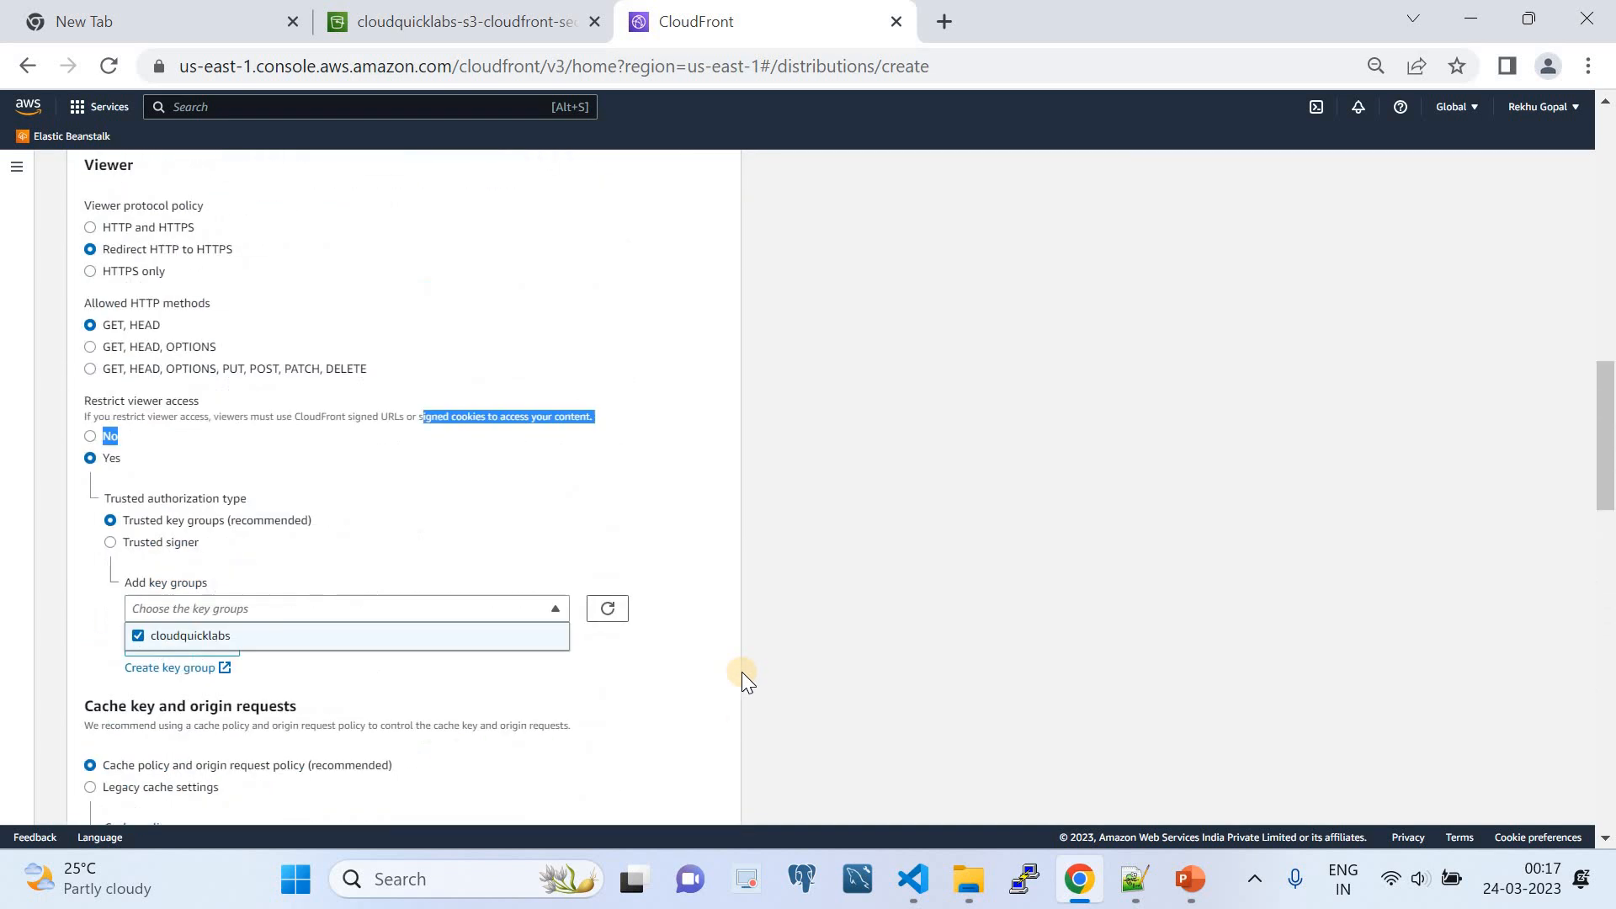
scroll(741, 672, "down", 7)
scroll(737, 711, "down", 10)
left_click(550, 799)
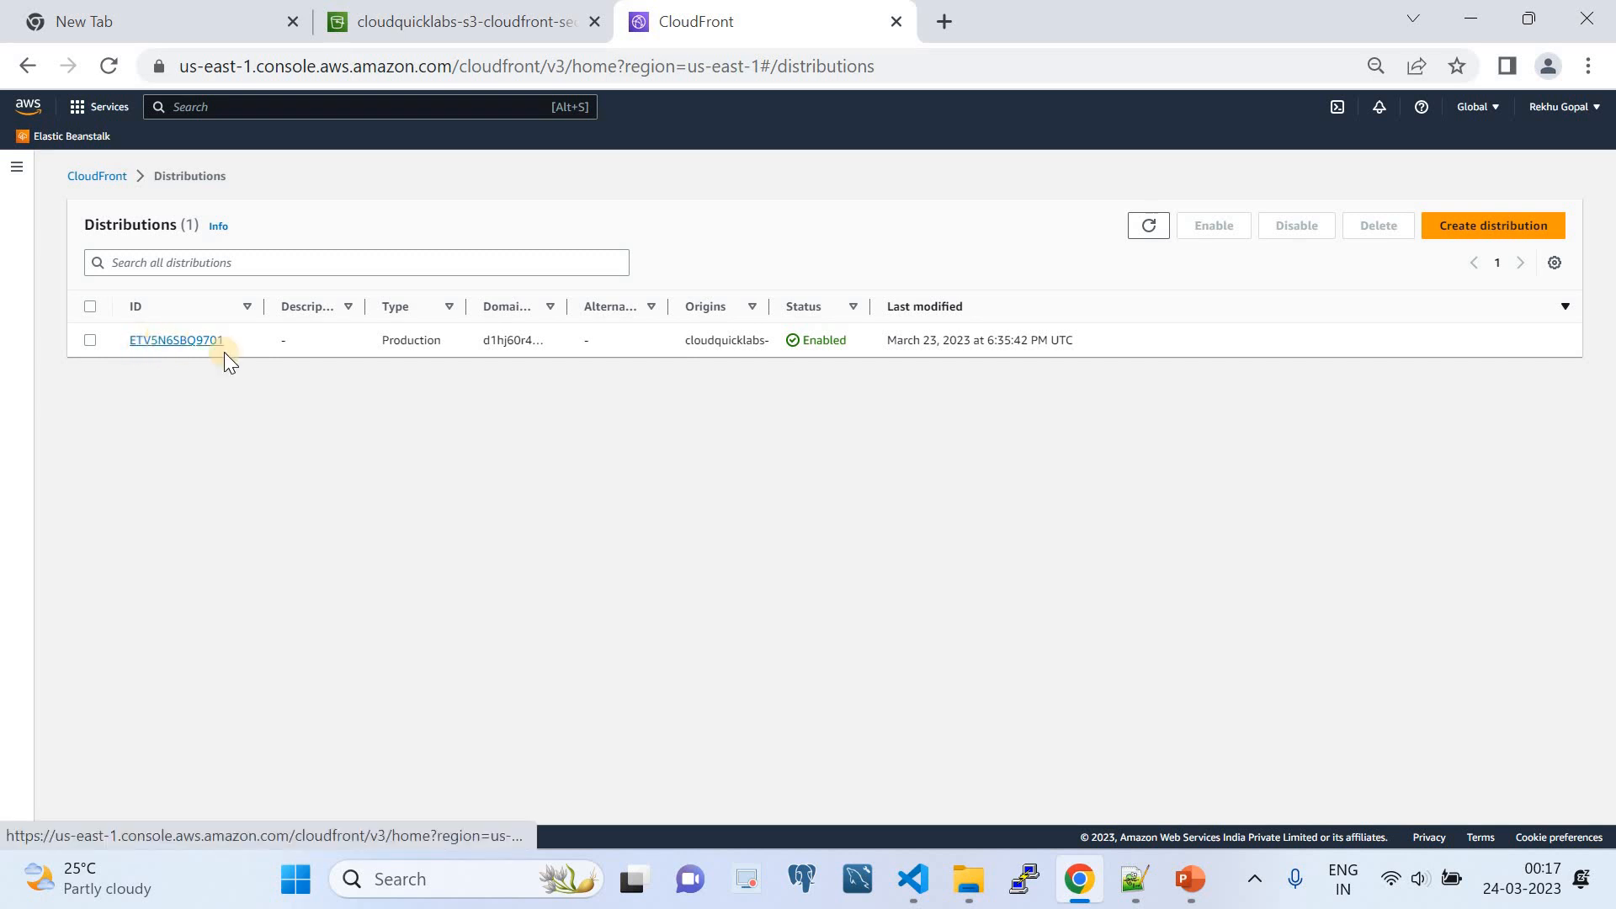
- Open the existing production distribution and examine its distribution domain name in the general details
left_click(202, 341)
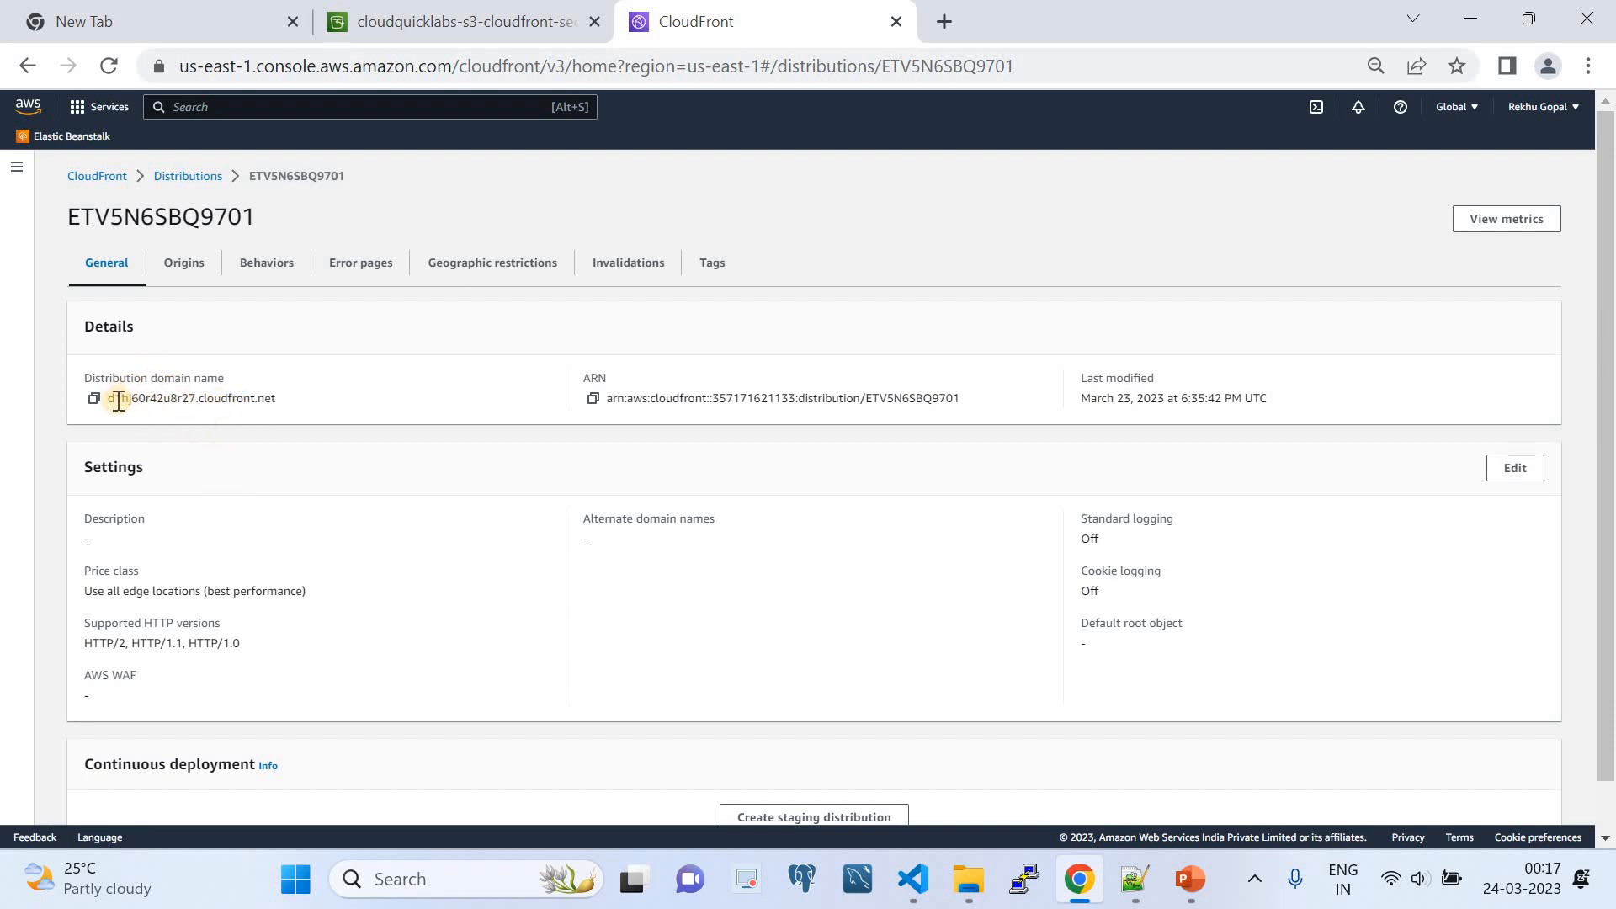
left_click_drag(108, 400, 276, 400)
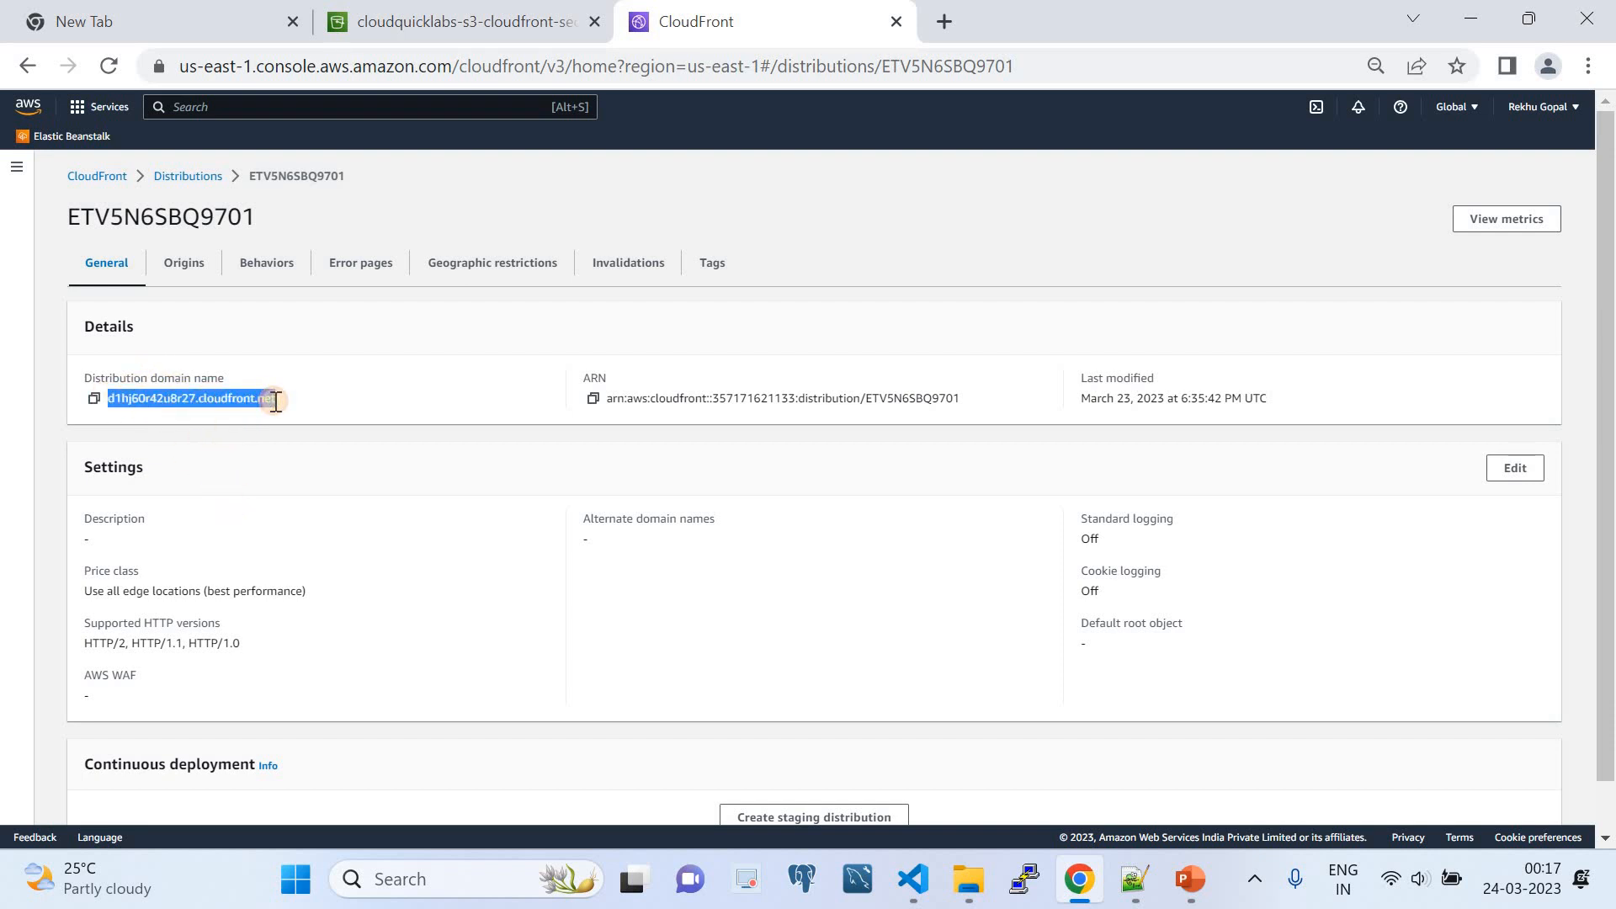
left_click(209, 175)
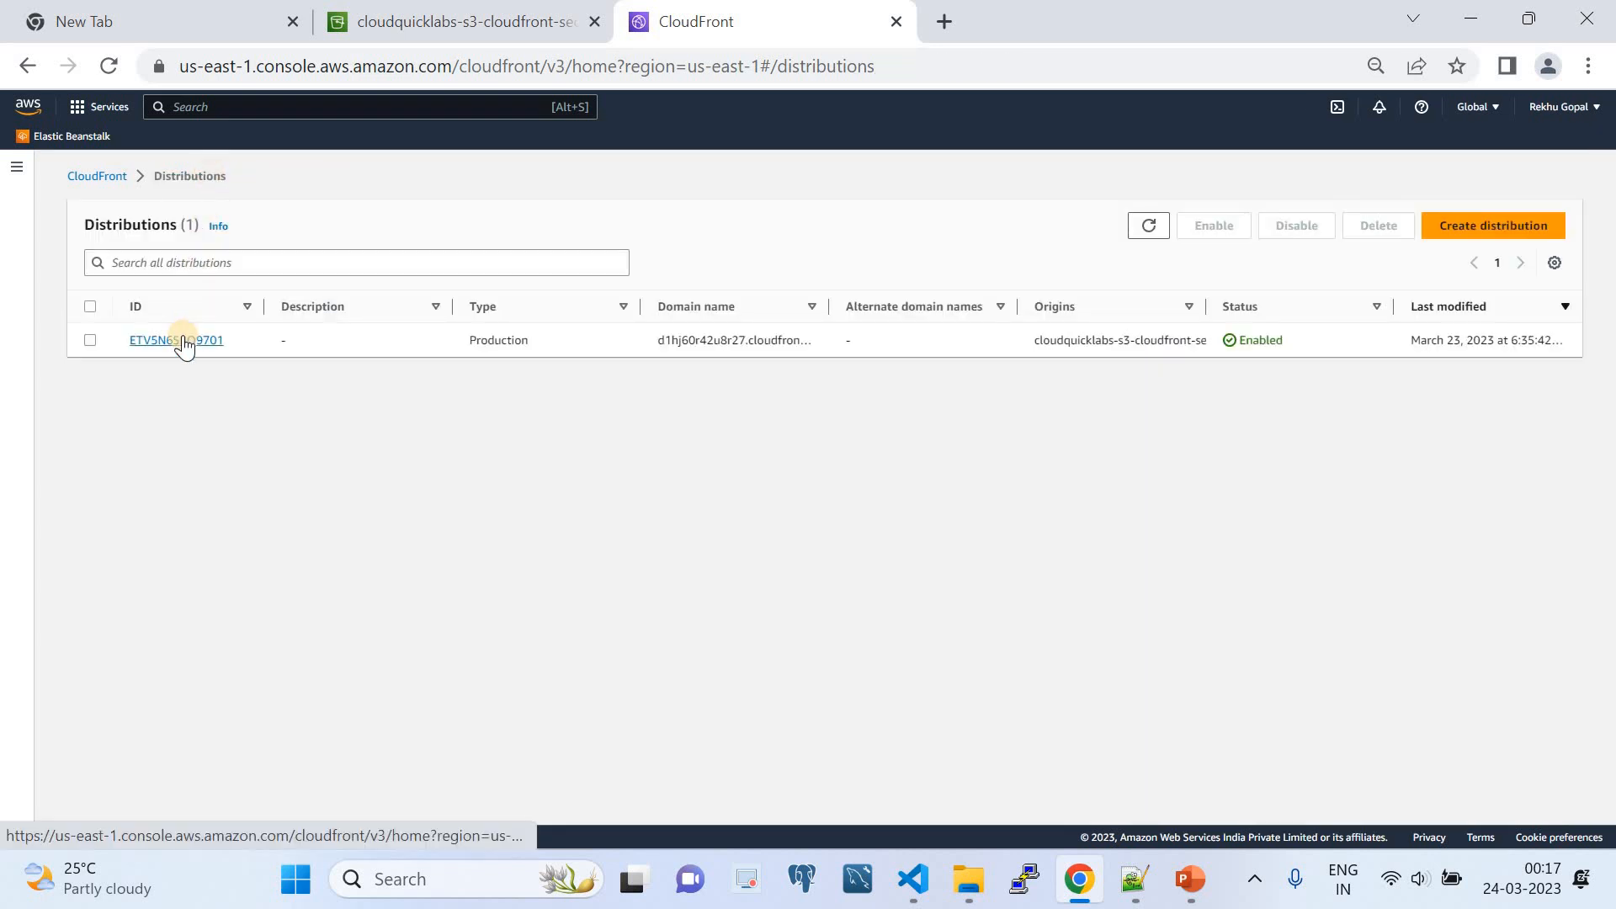
left_click(183, 340)
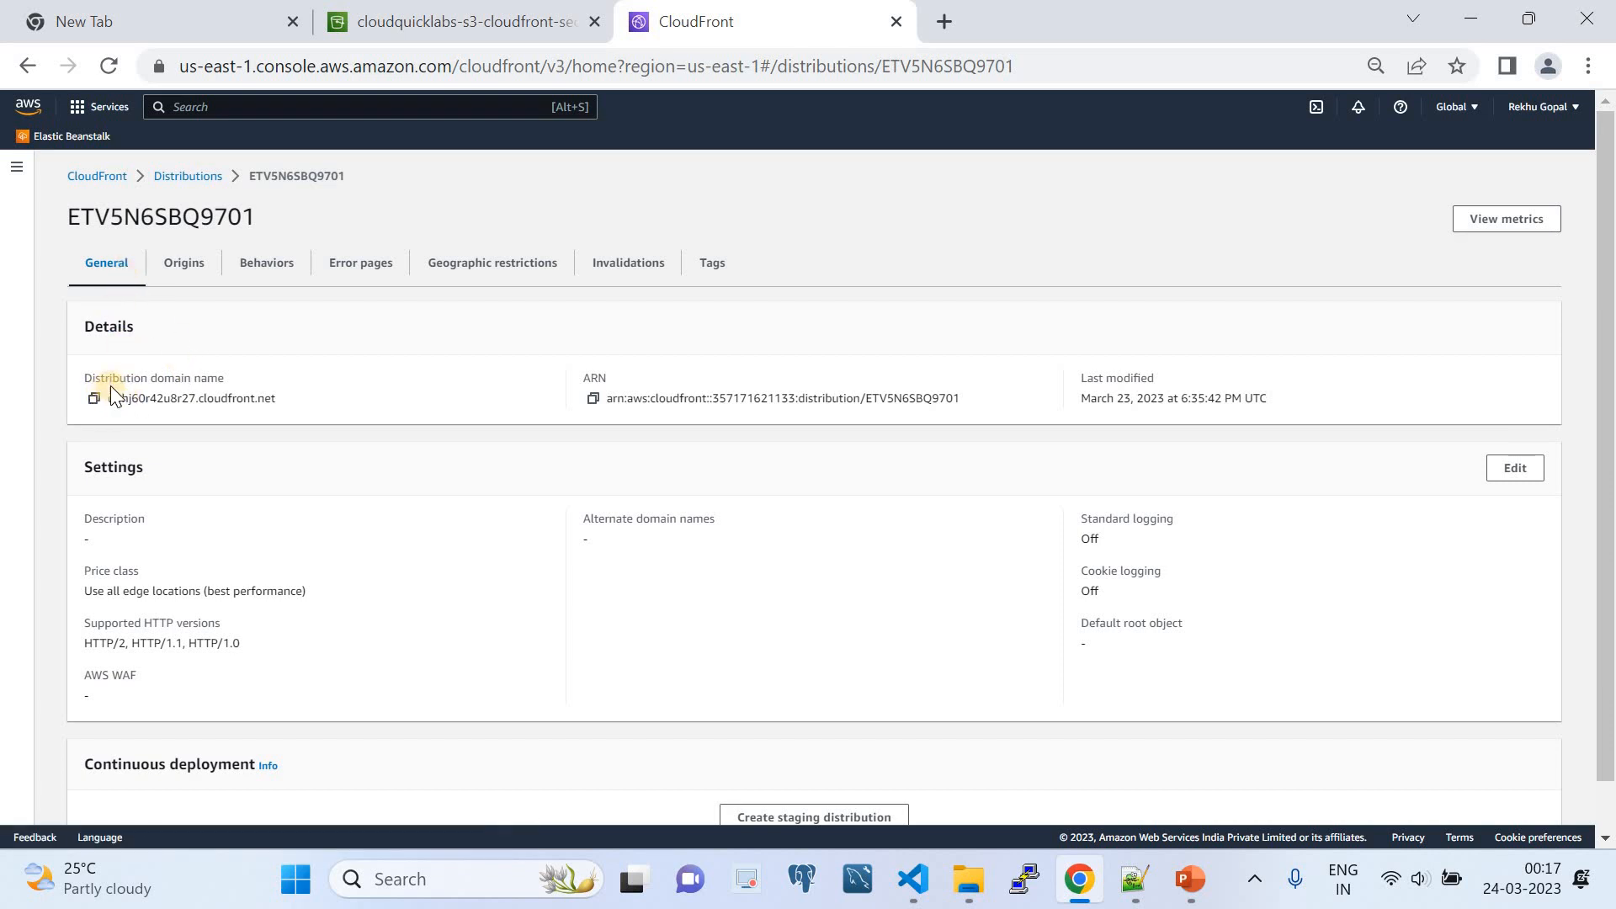
mouse_move(93, 378)
left_mouse_down()
mouse_move(264, 385)
mouse_move(111, 395)
left_mouse_up()
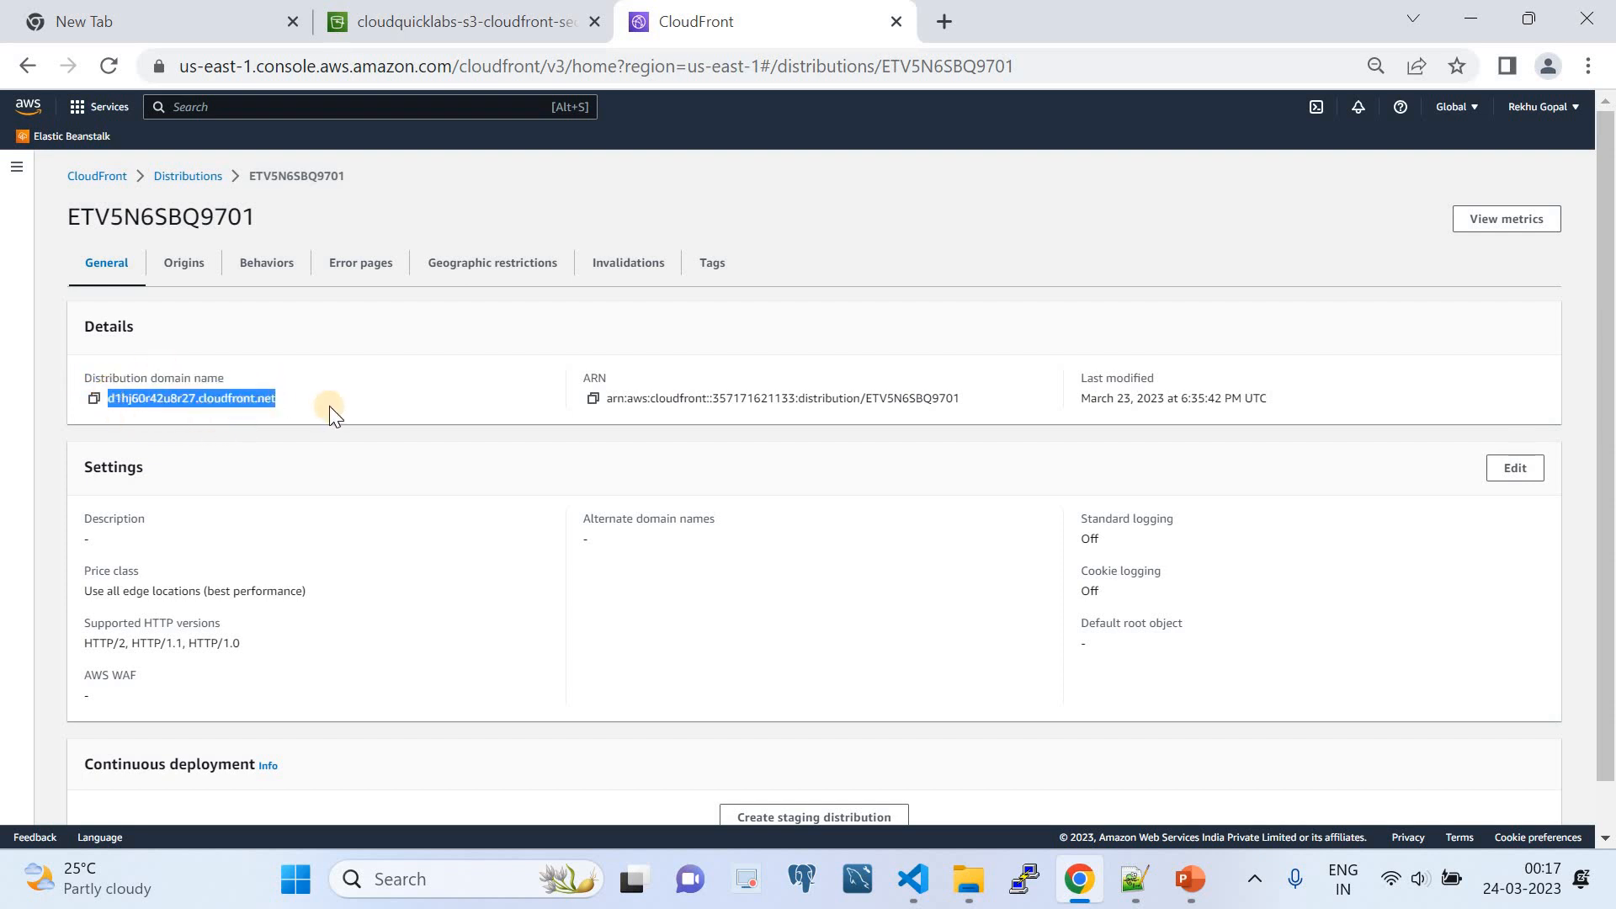
- Examine the origin access control and bucket policy settings of the distribution's S3 origin, then leave the origin editor without saving
left_click(181, 265)
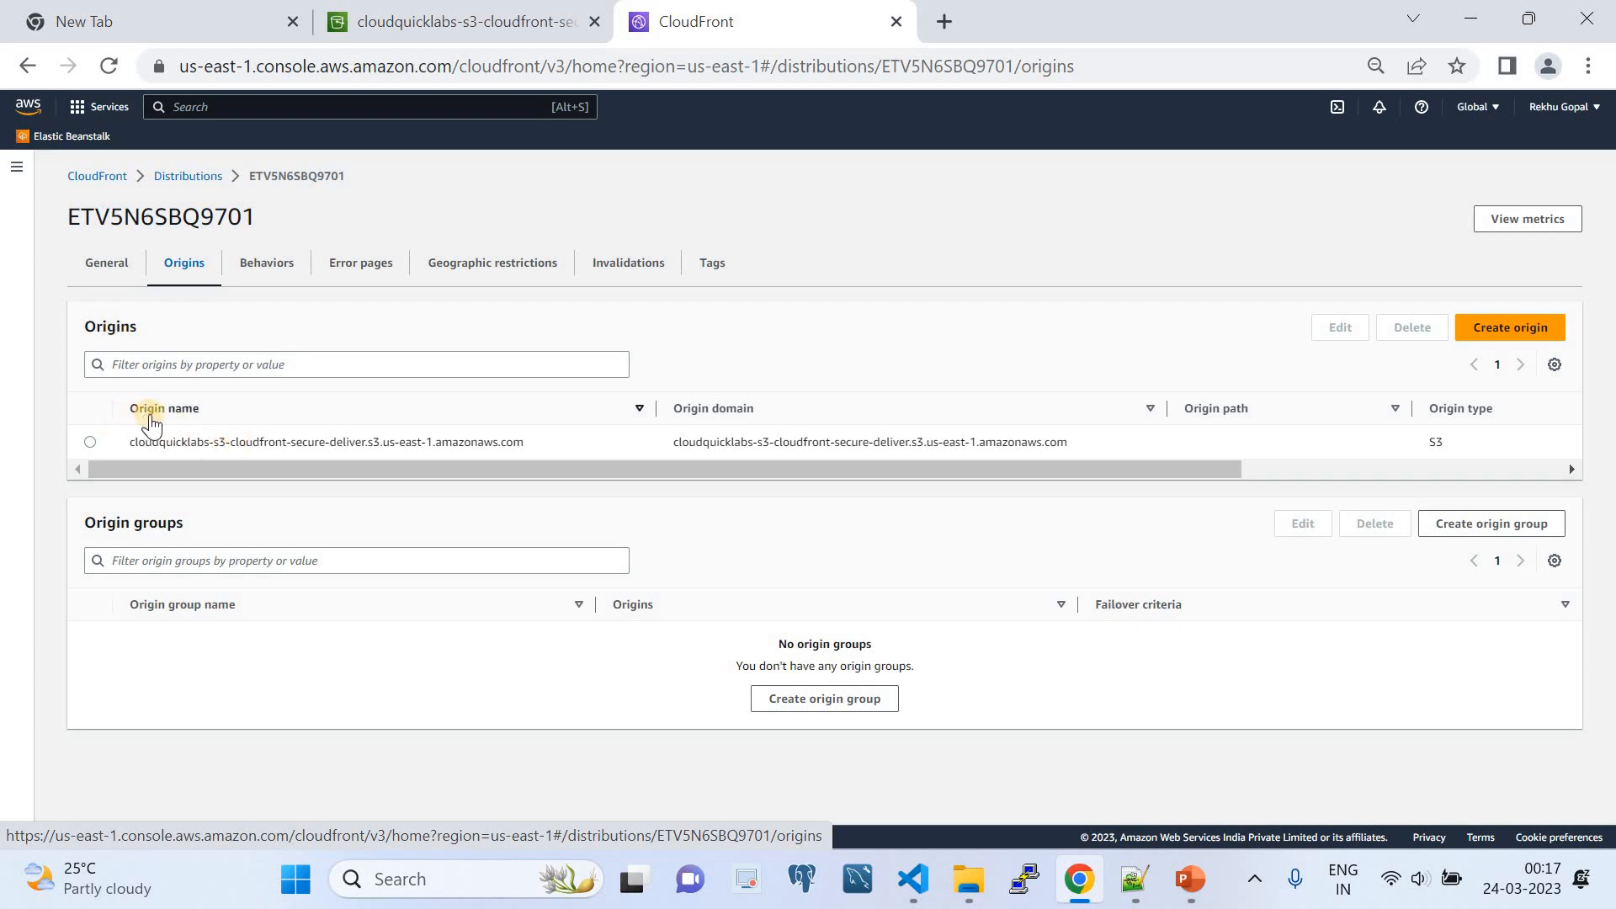
left_click(91, 444)
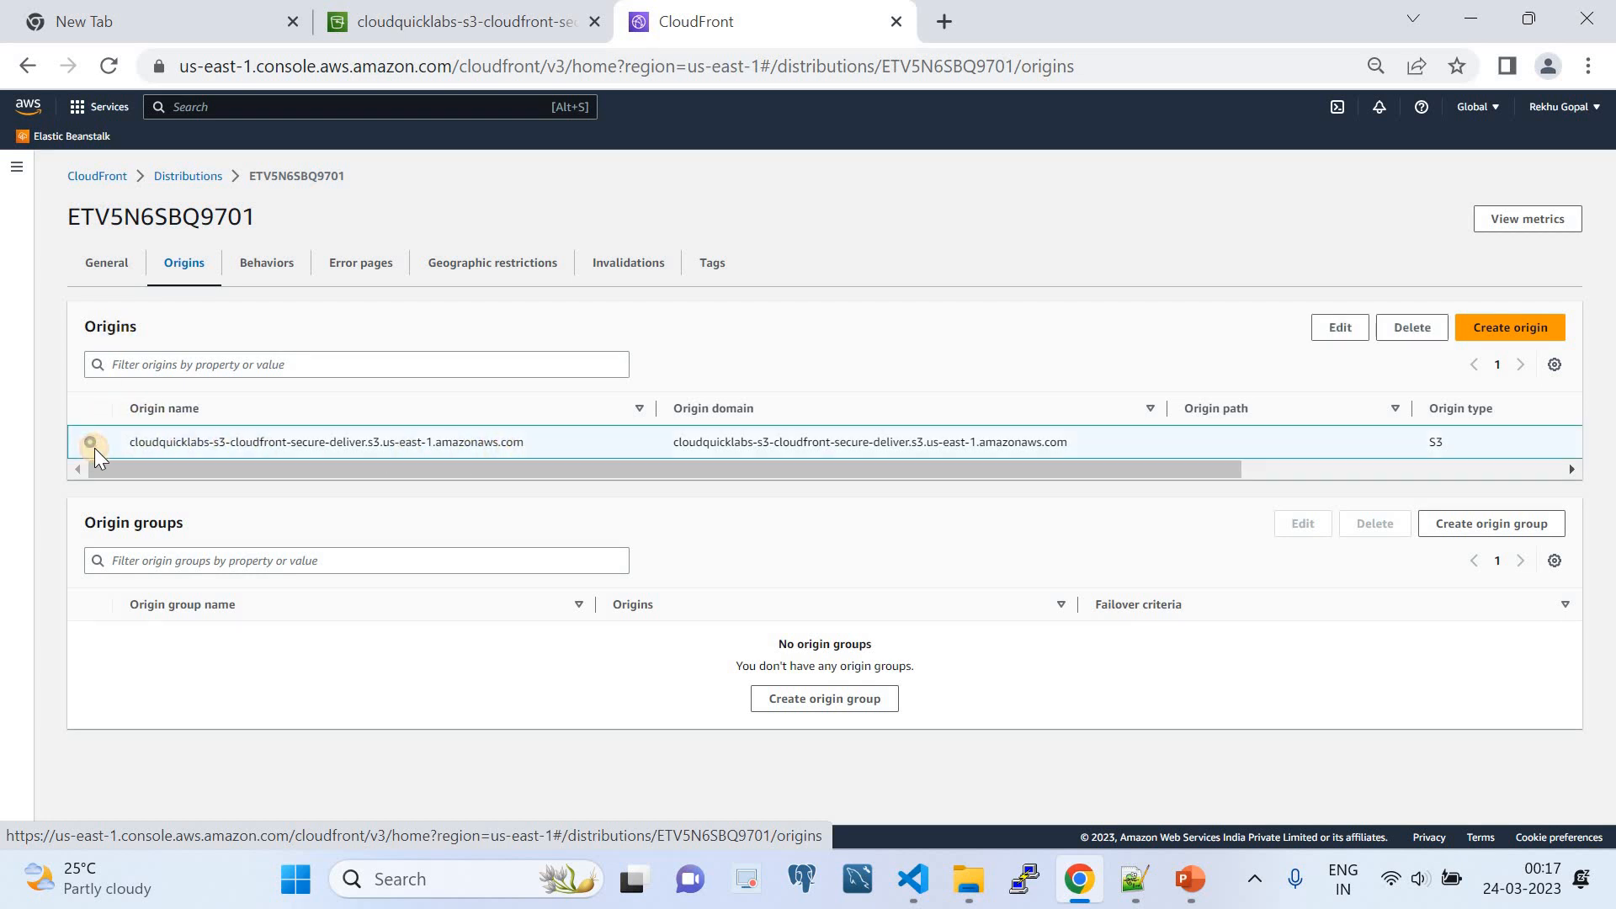
left_click(1350, 332)
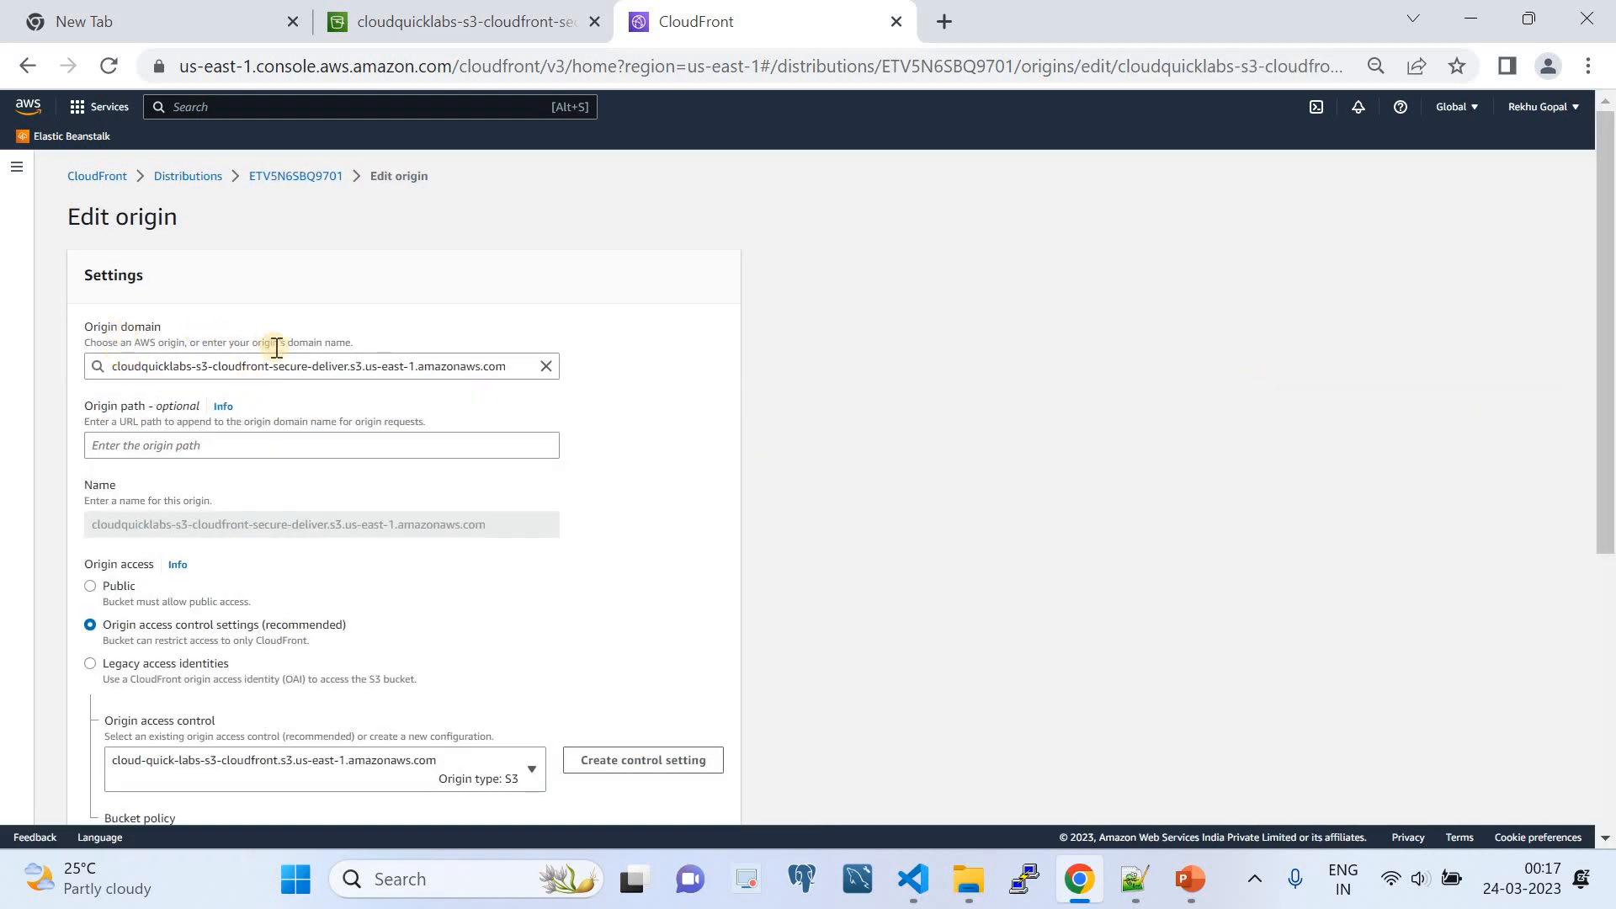
scroll(293, 424, "down", 3)
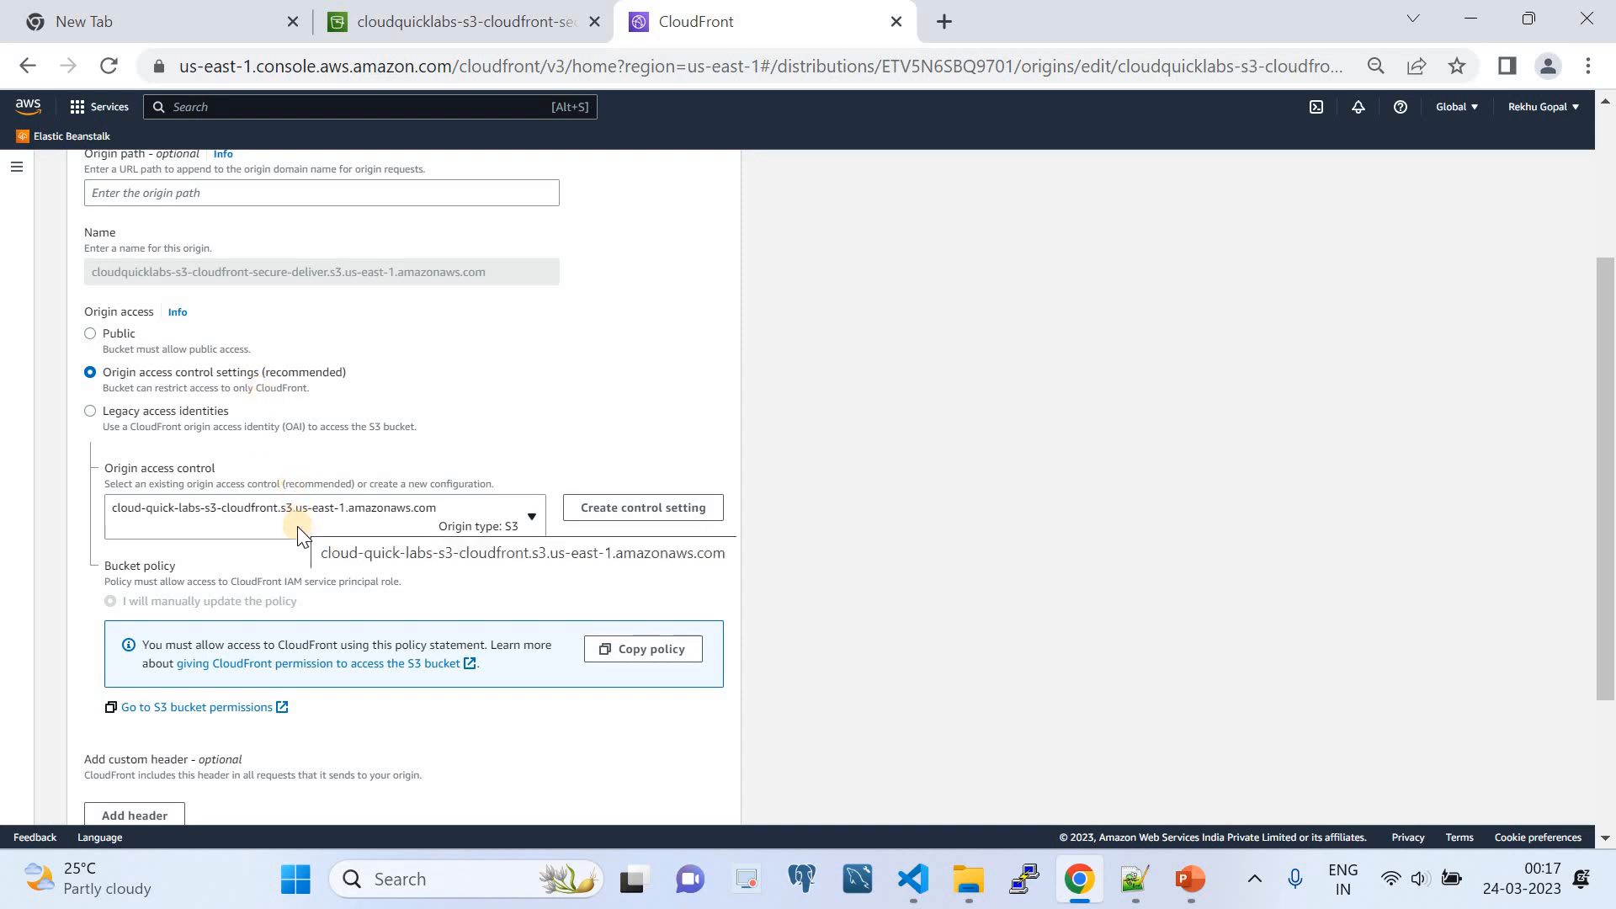
scroll(299, 524, "down", 2)
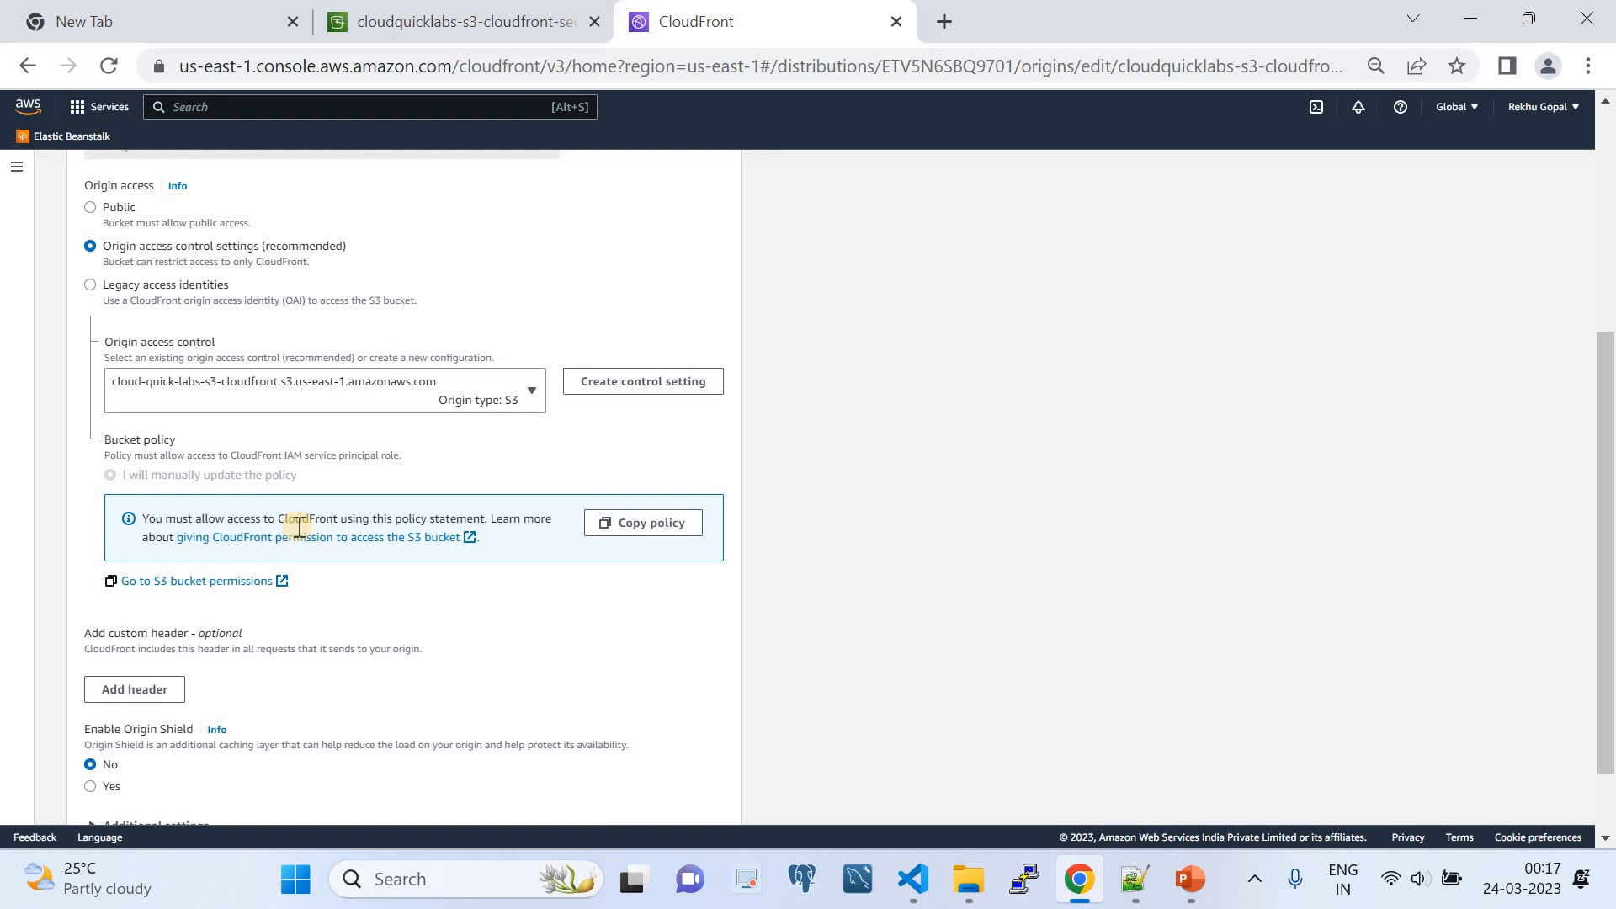
scroll(299, 527, "down", 2)
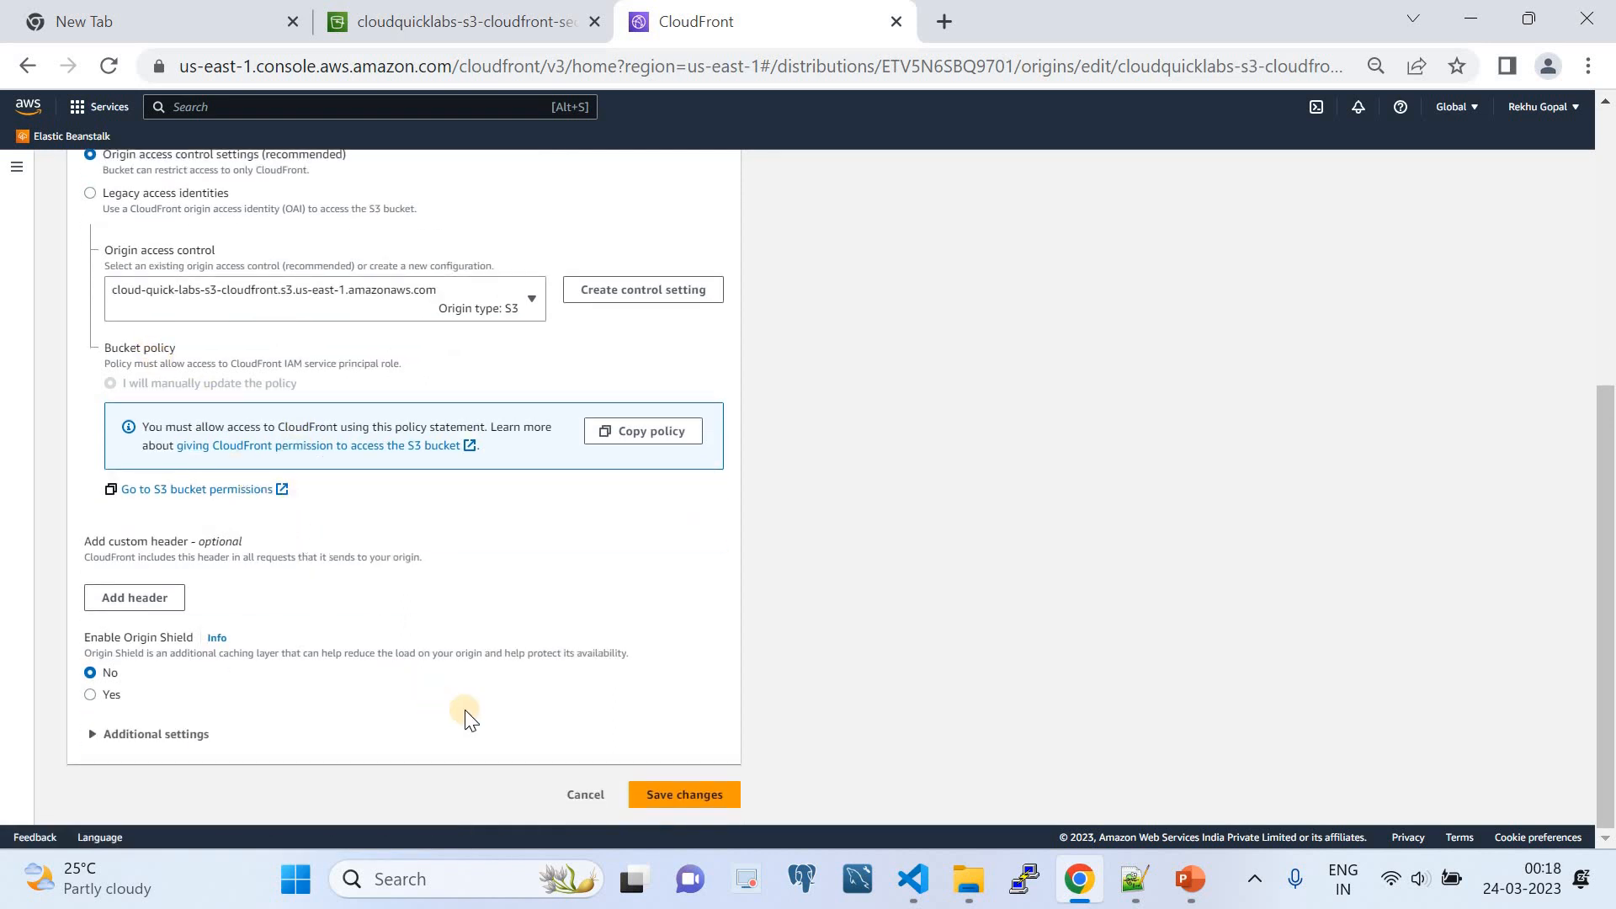
left_click(581, 794)
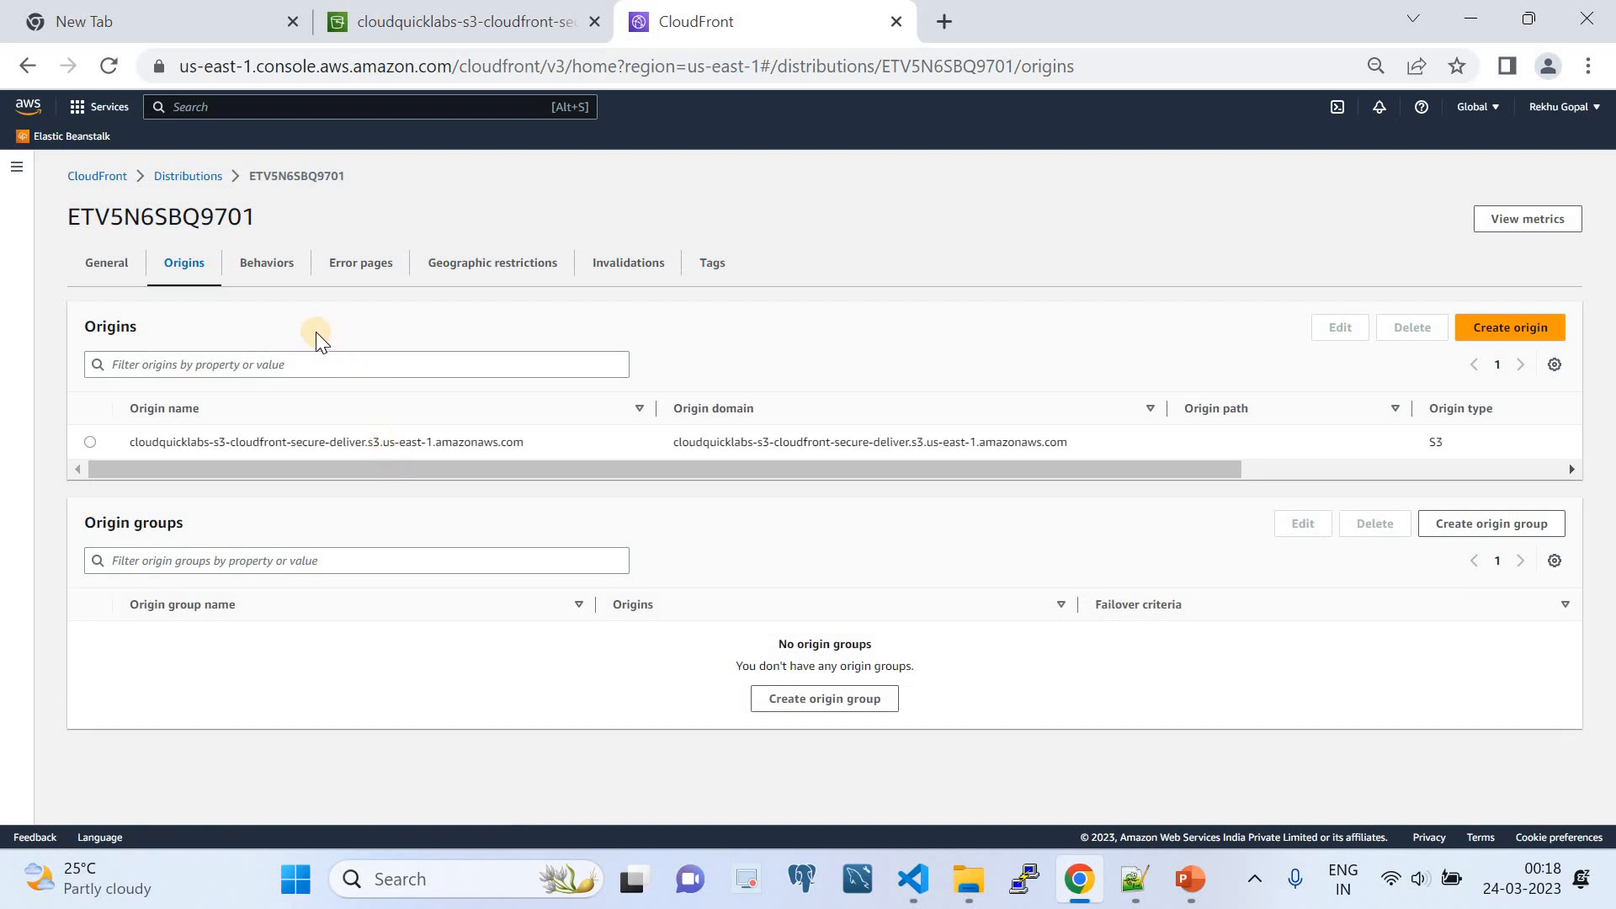
- Examine the default behavior's protocol, viewer access restriction, key group and cache policy settings, then leave its editor without saving
left_click(281, 275)
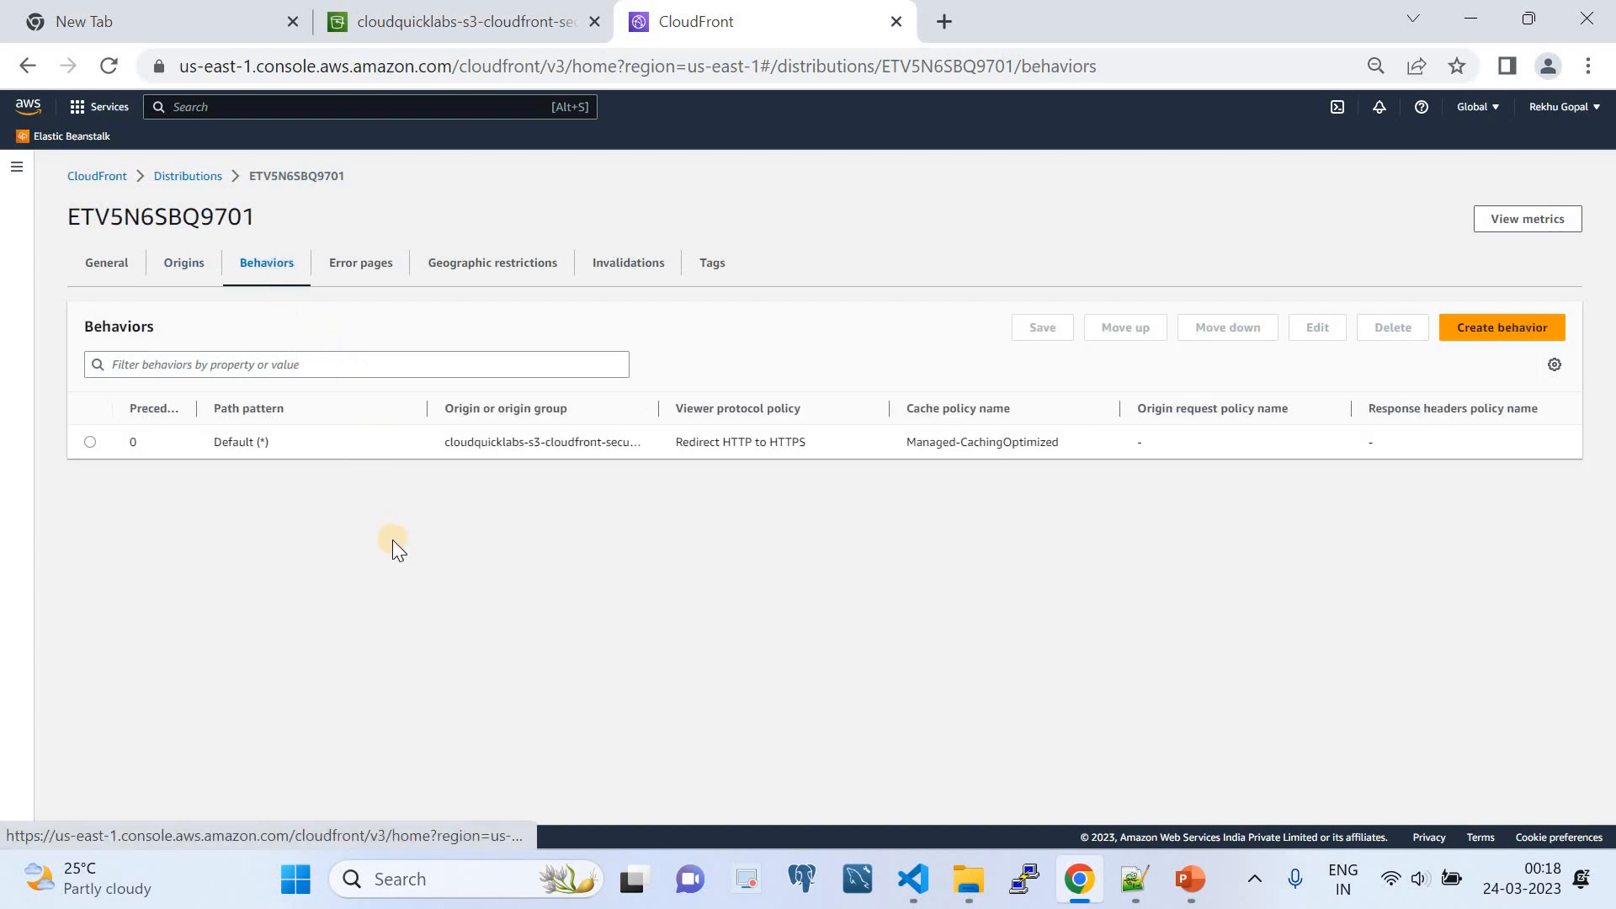
left_click(91, 444)
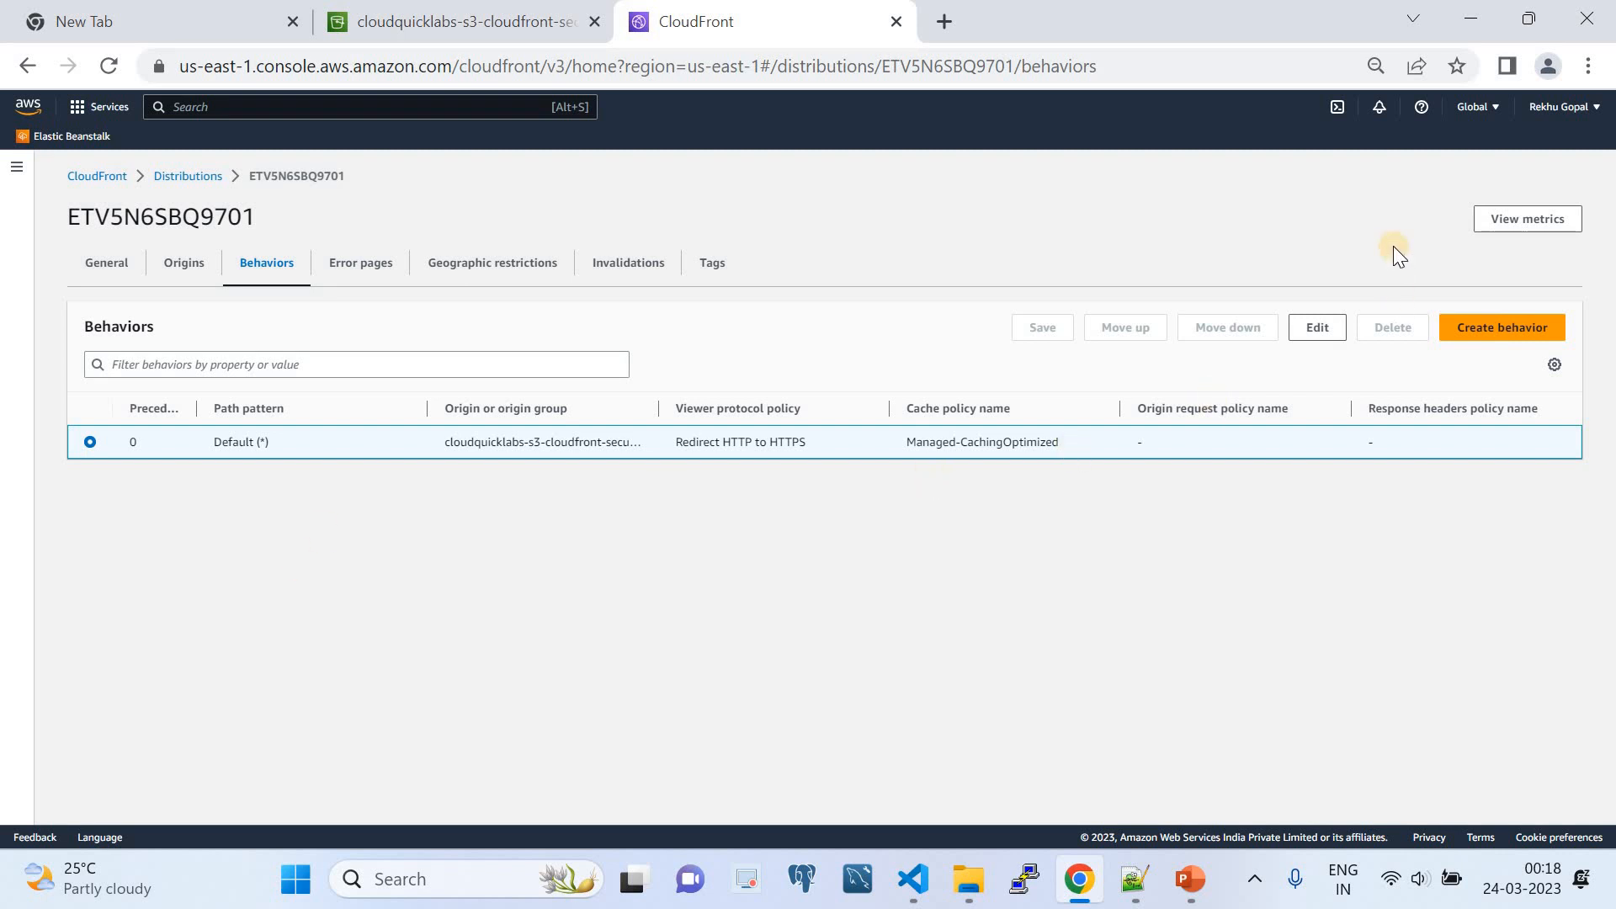
left_click(1318, 326)
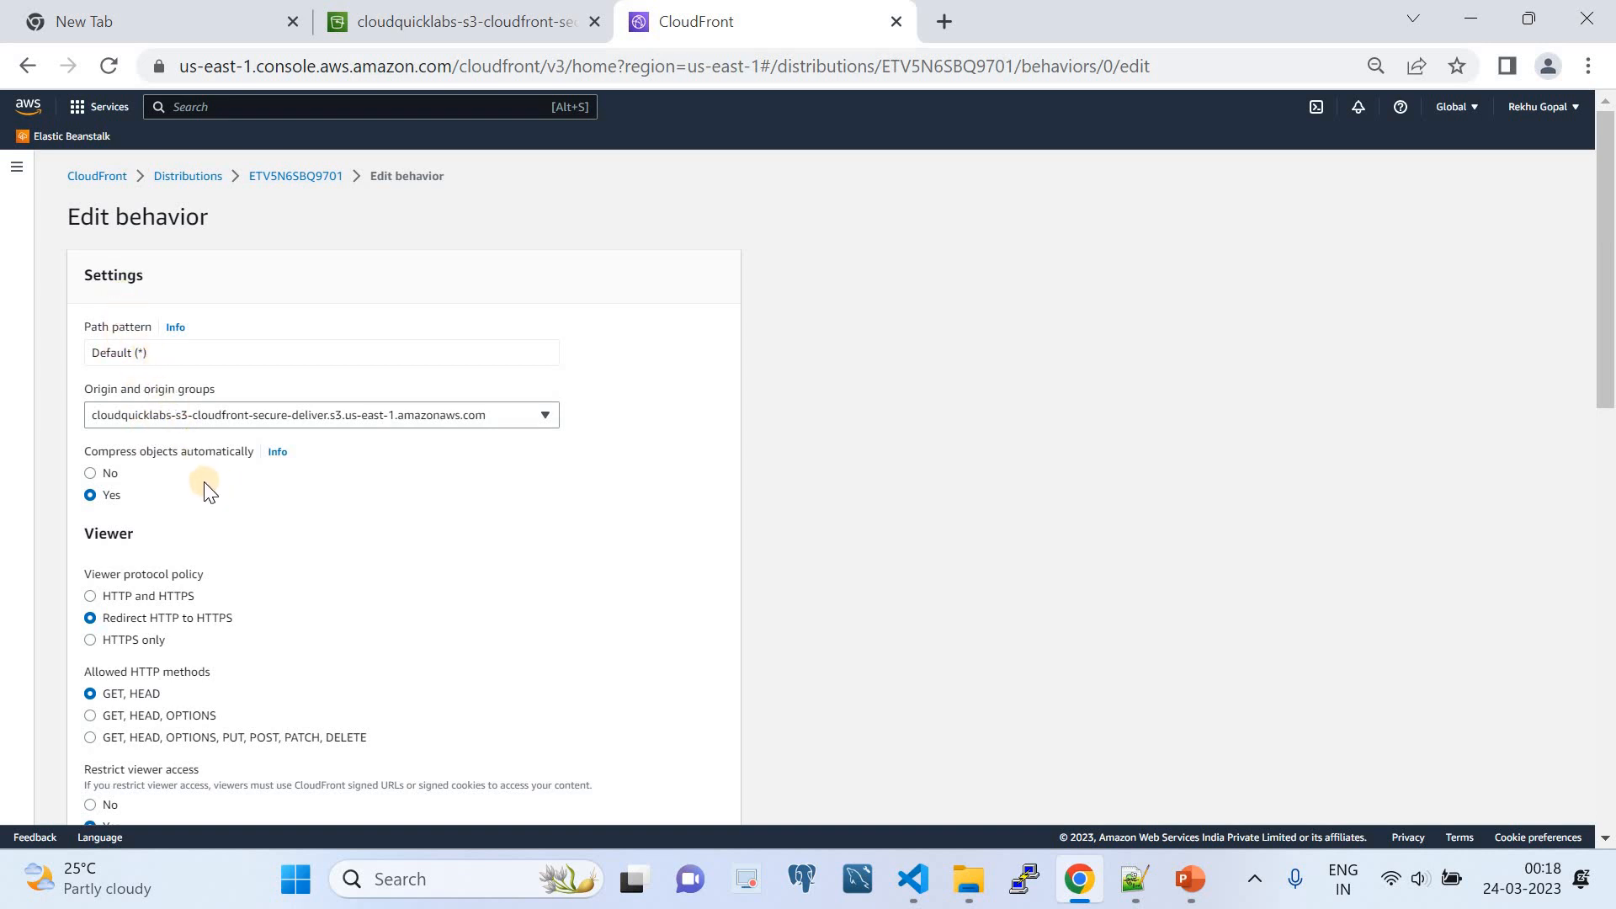
scroll(194, 476, "down", 1)
scroll(187, 477, "down", 3)
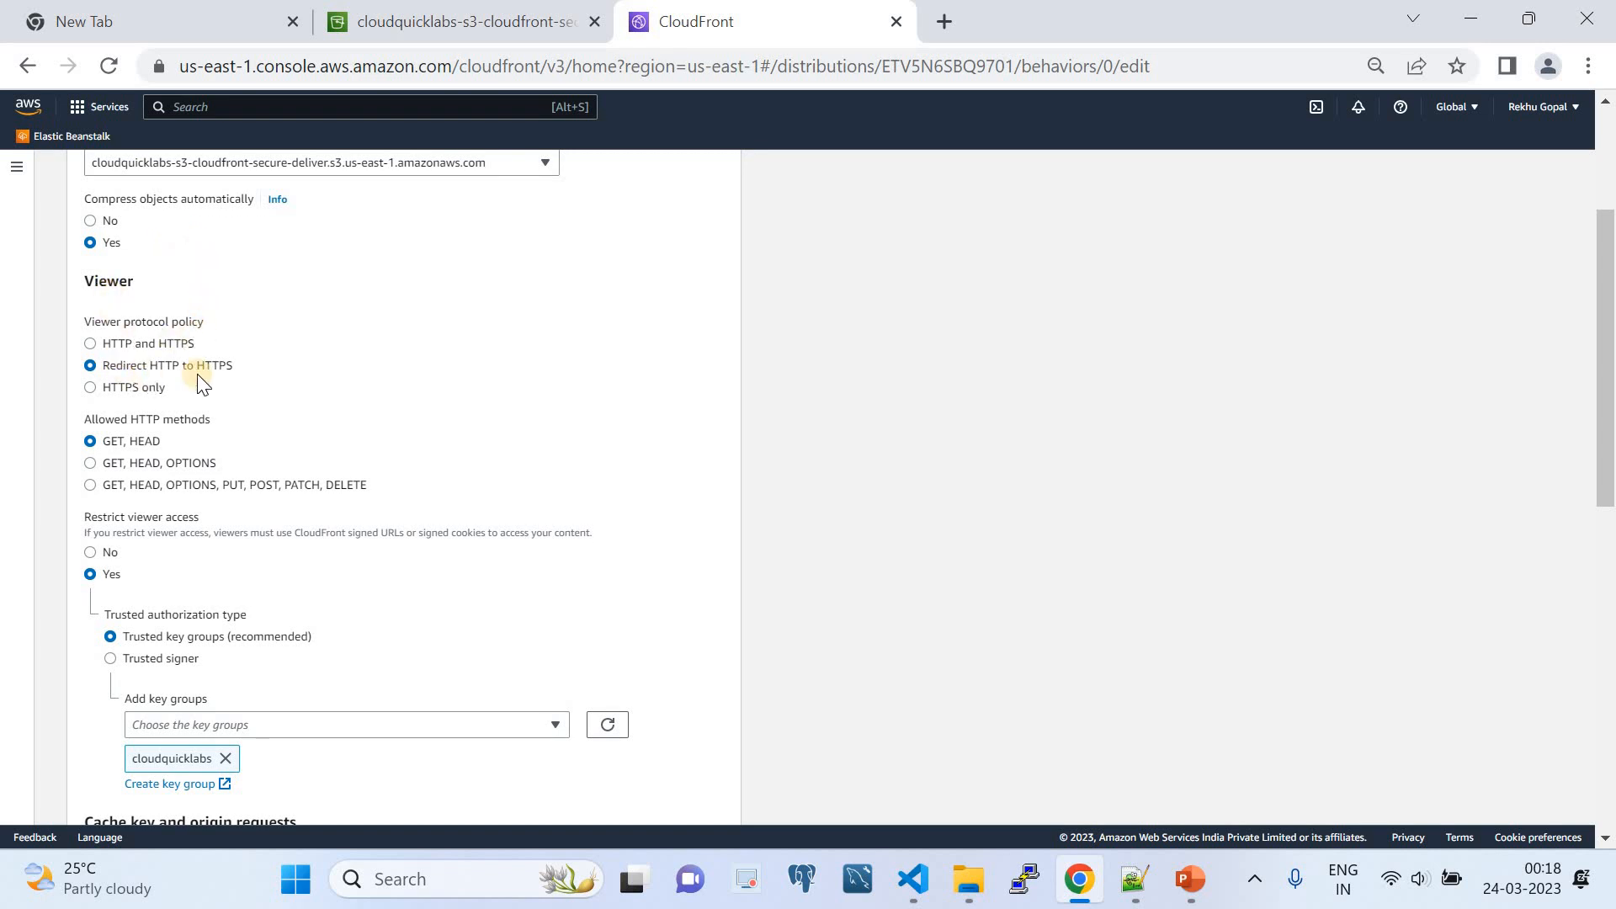
scroll(118, 389, "down", 2)
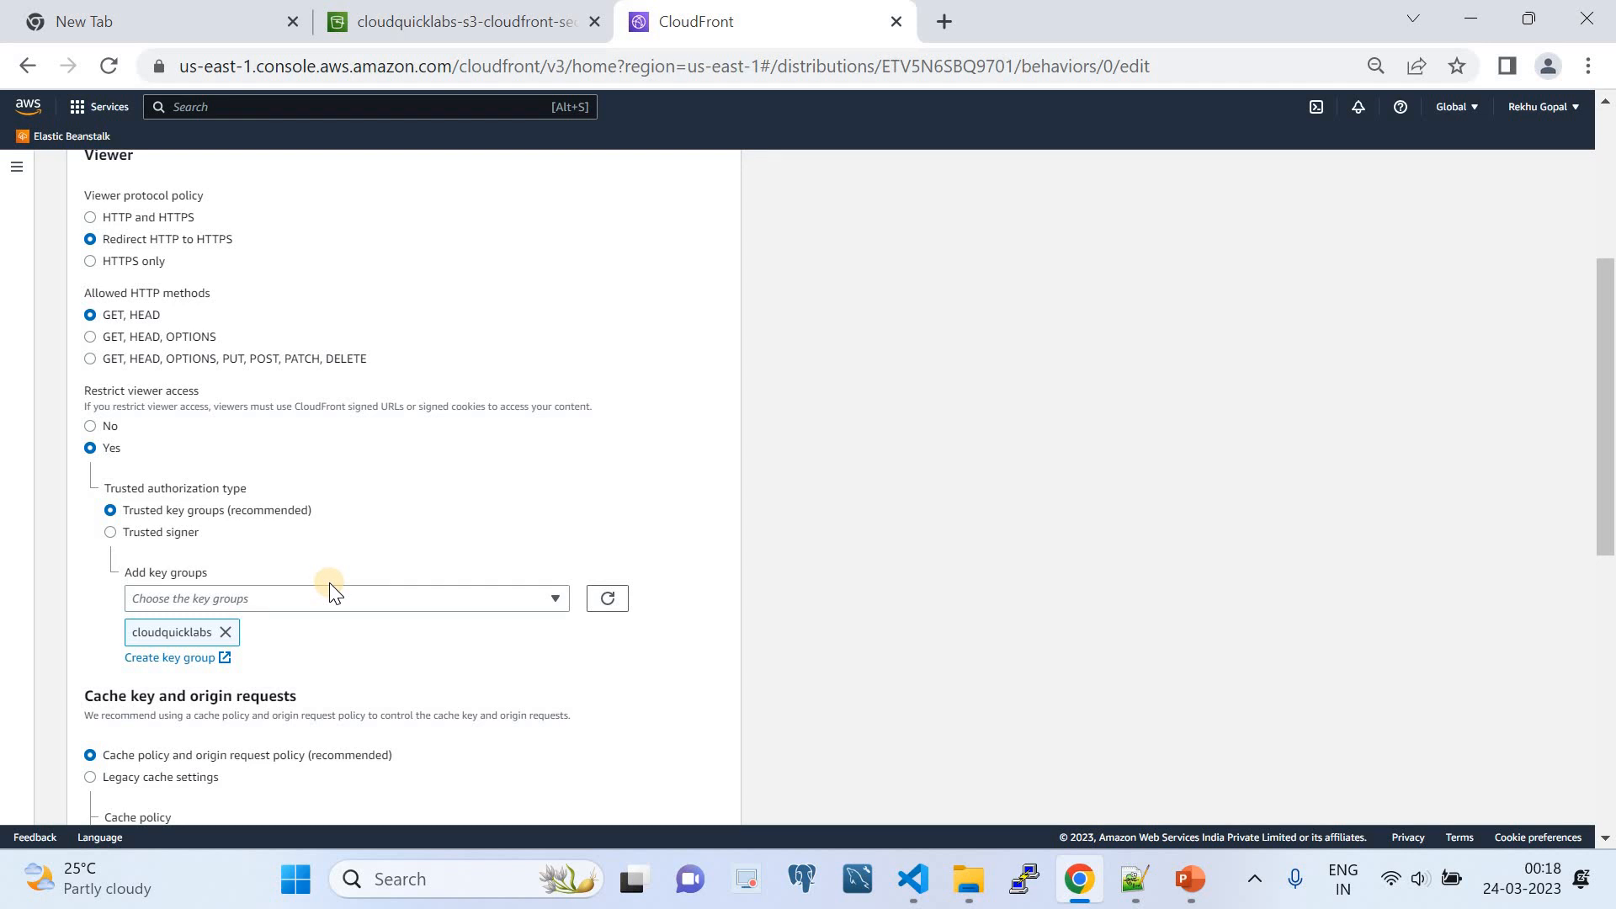
scroll(333, 593, "down", 3)
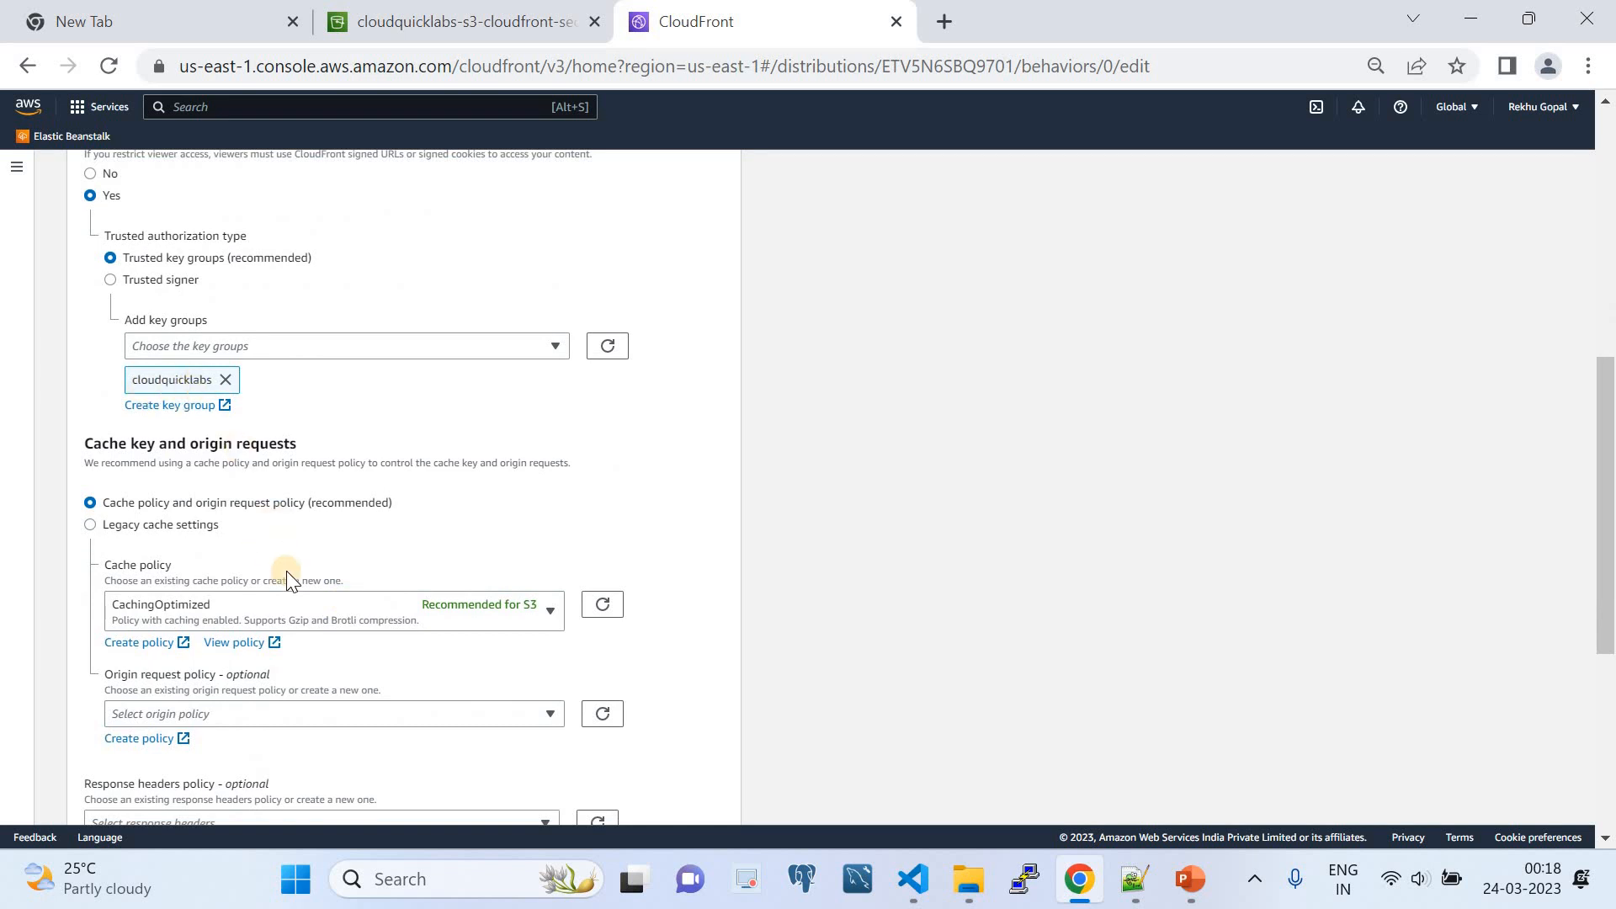
scroll(483, 761, "down", 5)
left_click(551, 788)
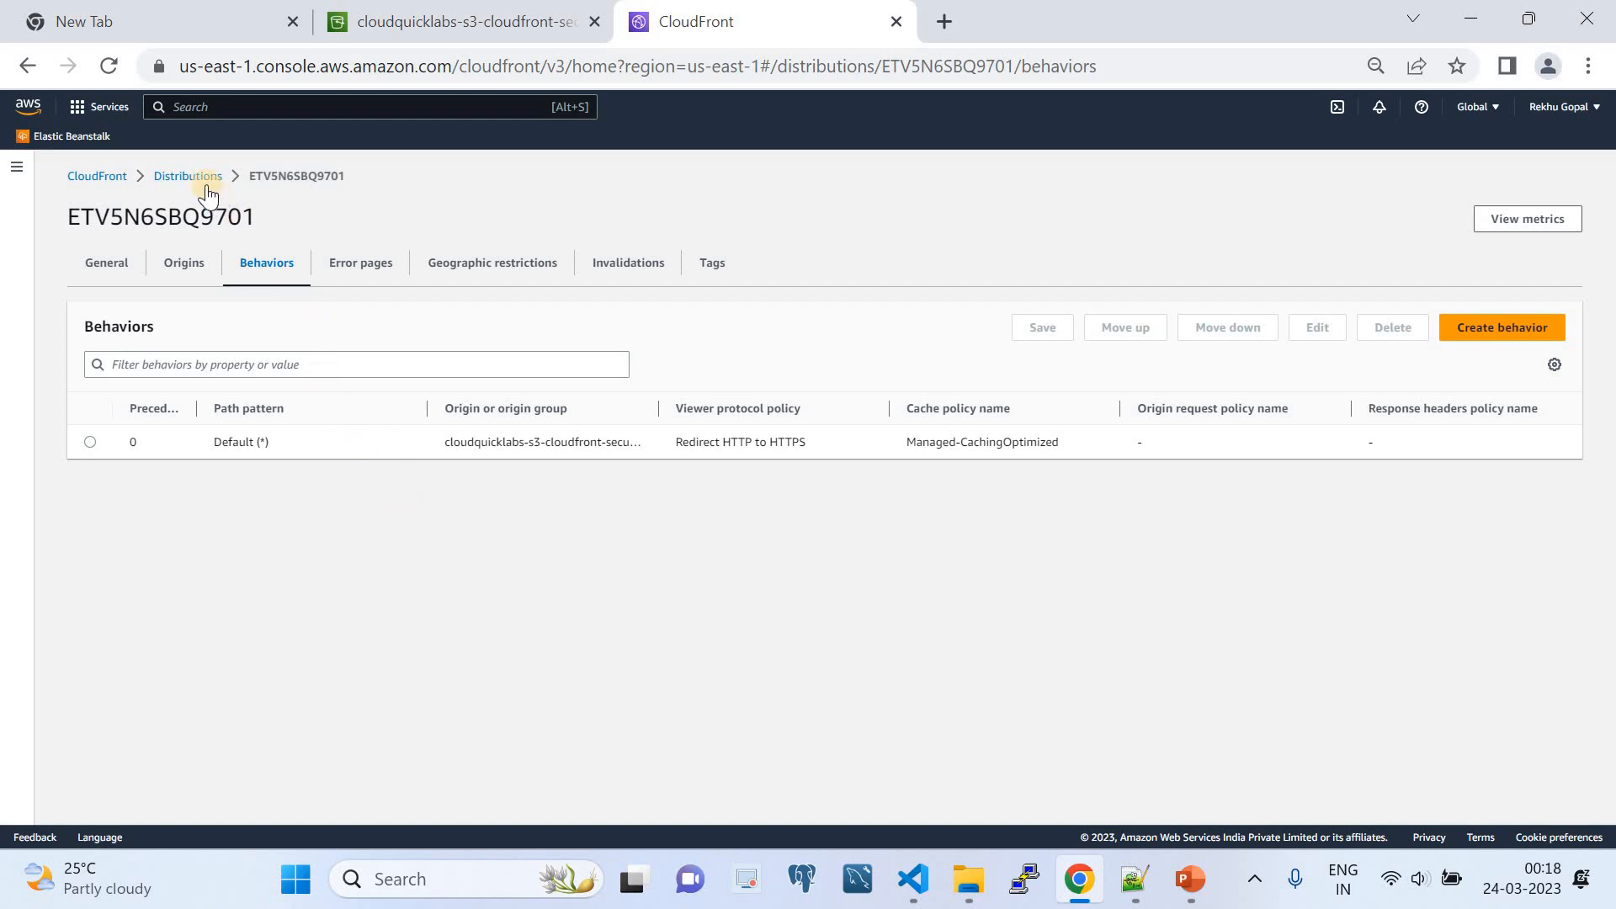
- Review the distribution's error pages, geographic restrictions, invalidations and tags
left_click(381, 286)
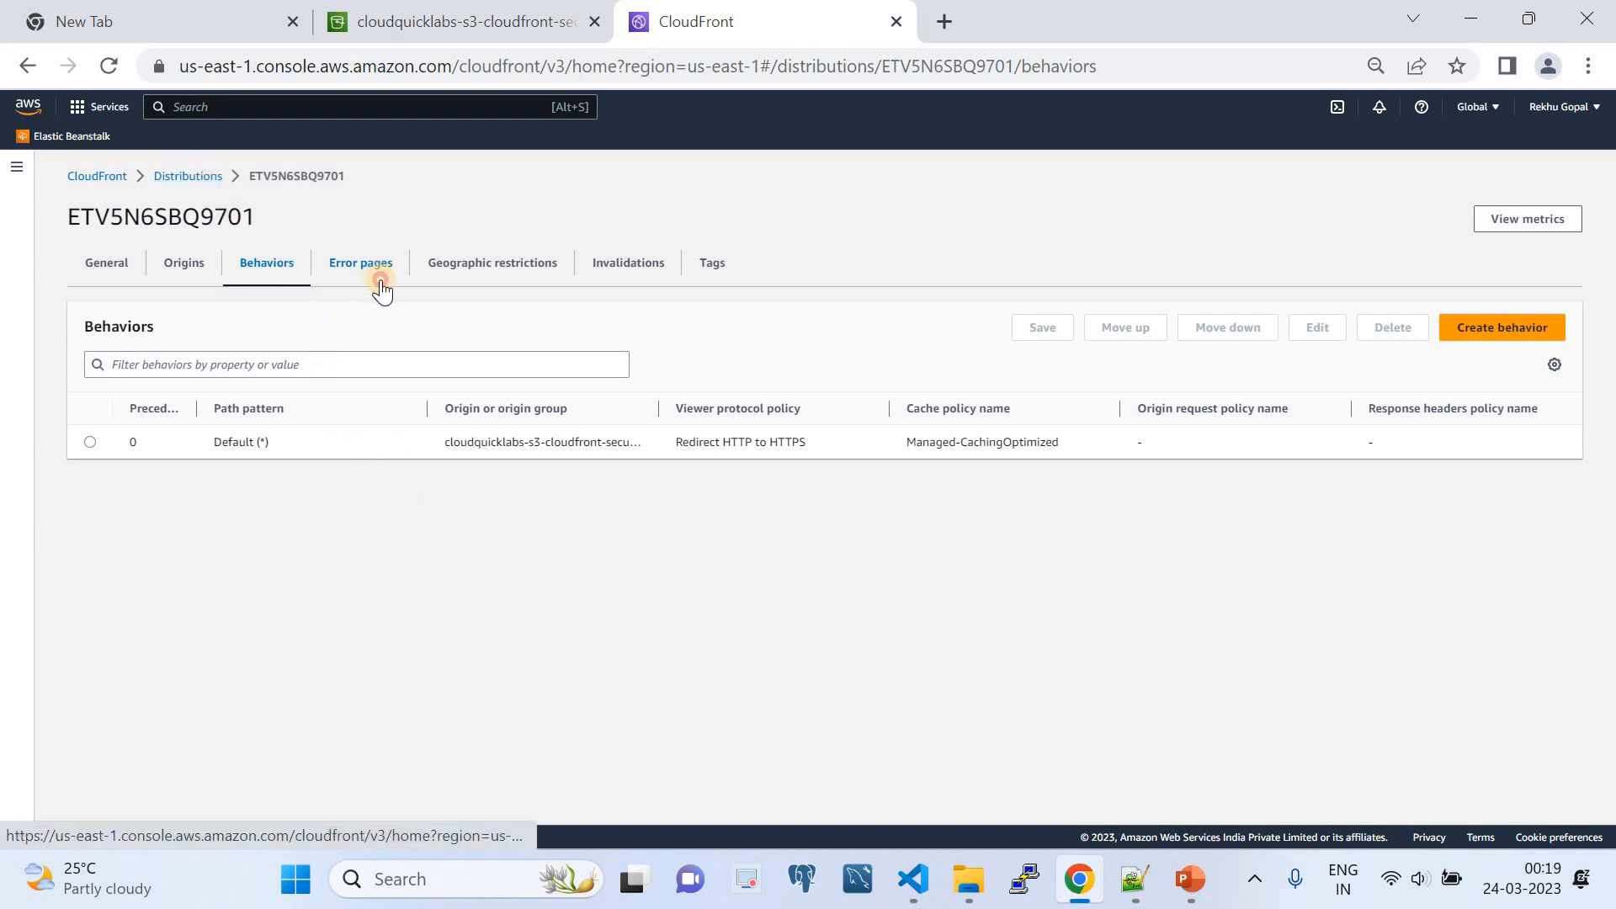
left_click(493, 278)
left_click(611, 285)
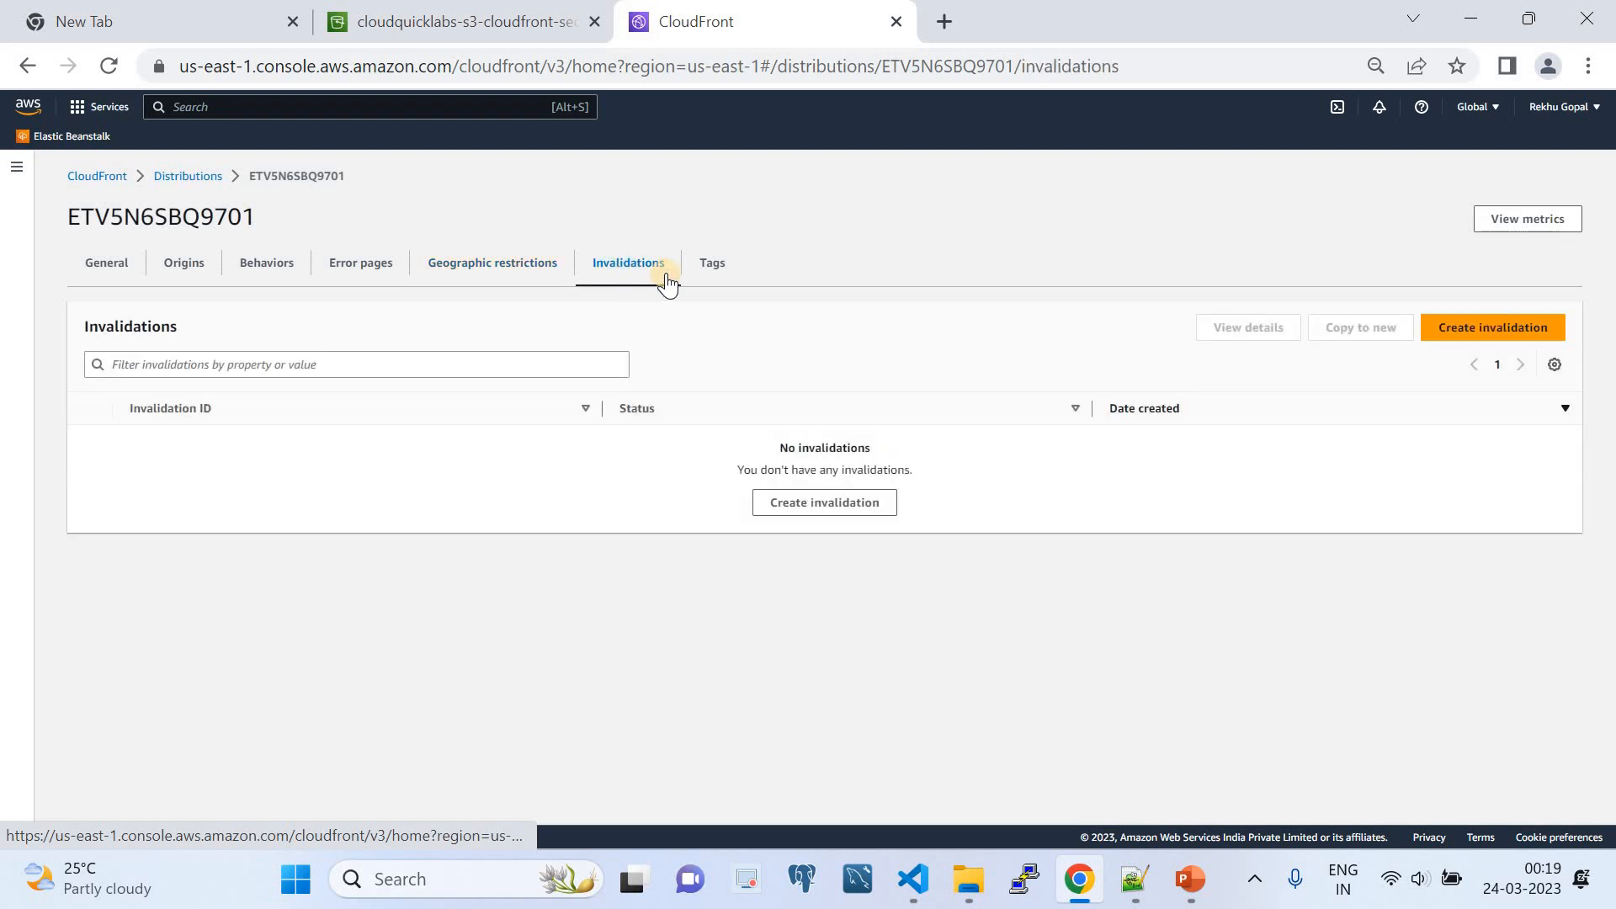
left_click(709, 266)
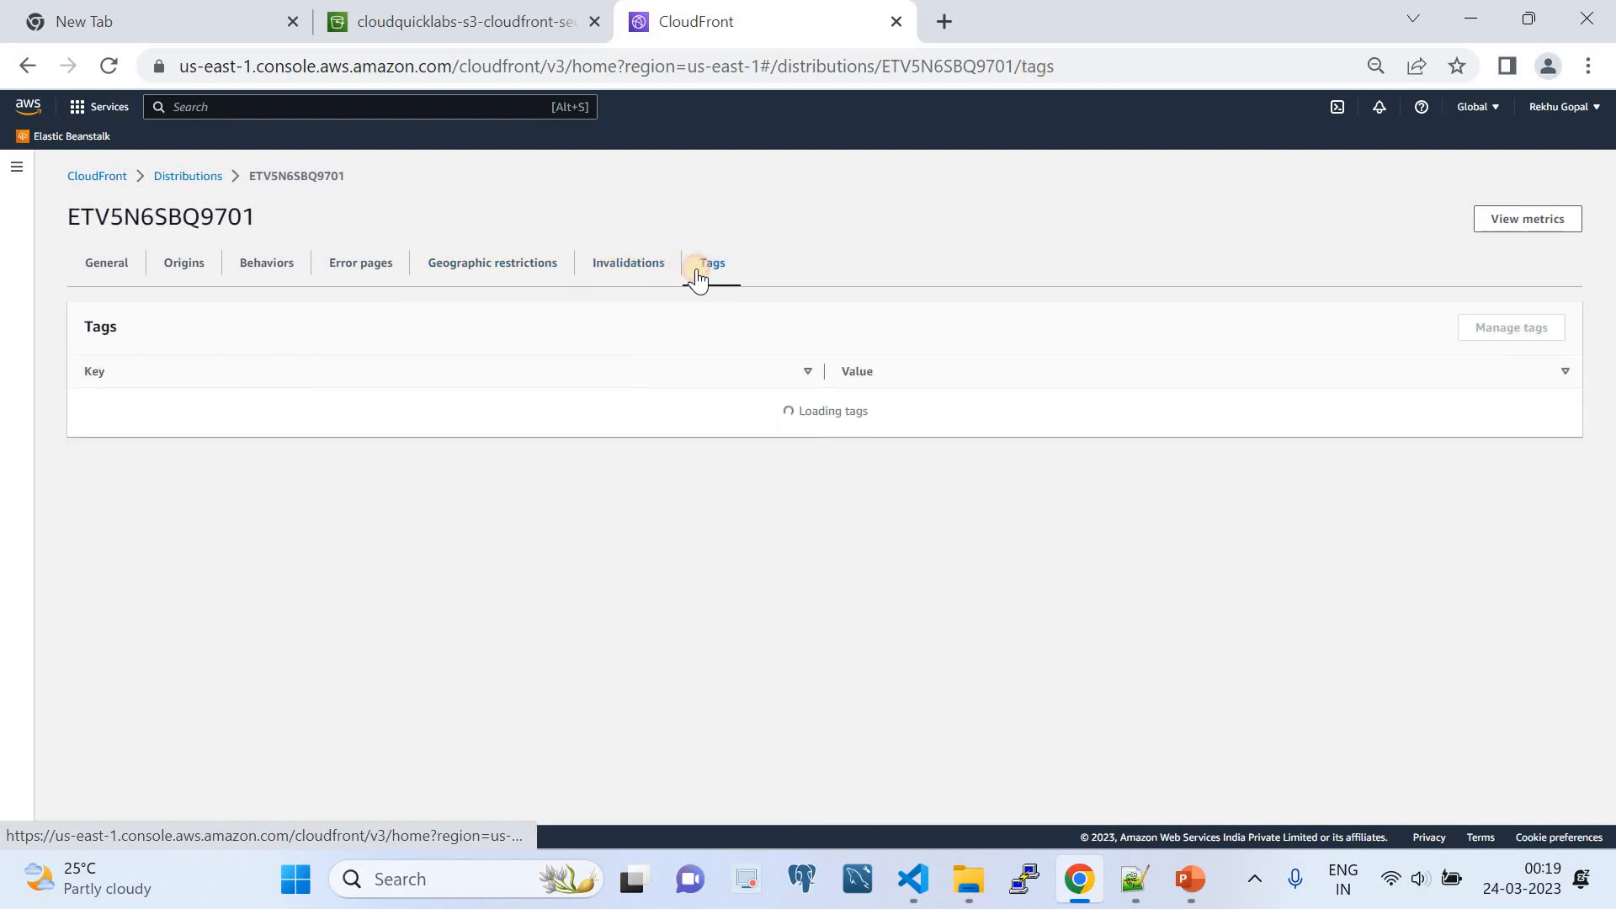
- Return to the distributions list and open the CloudFront public keys page under key management
left_click(180, 179)
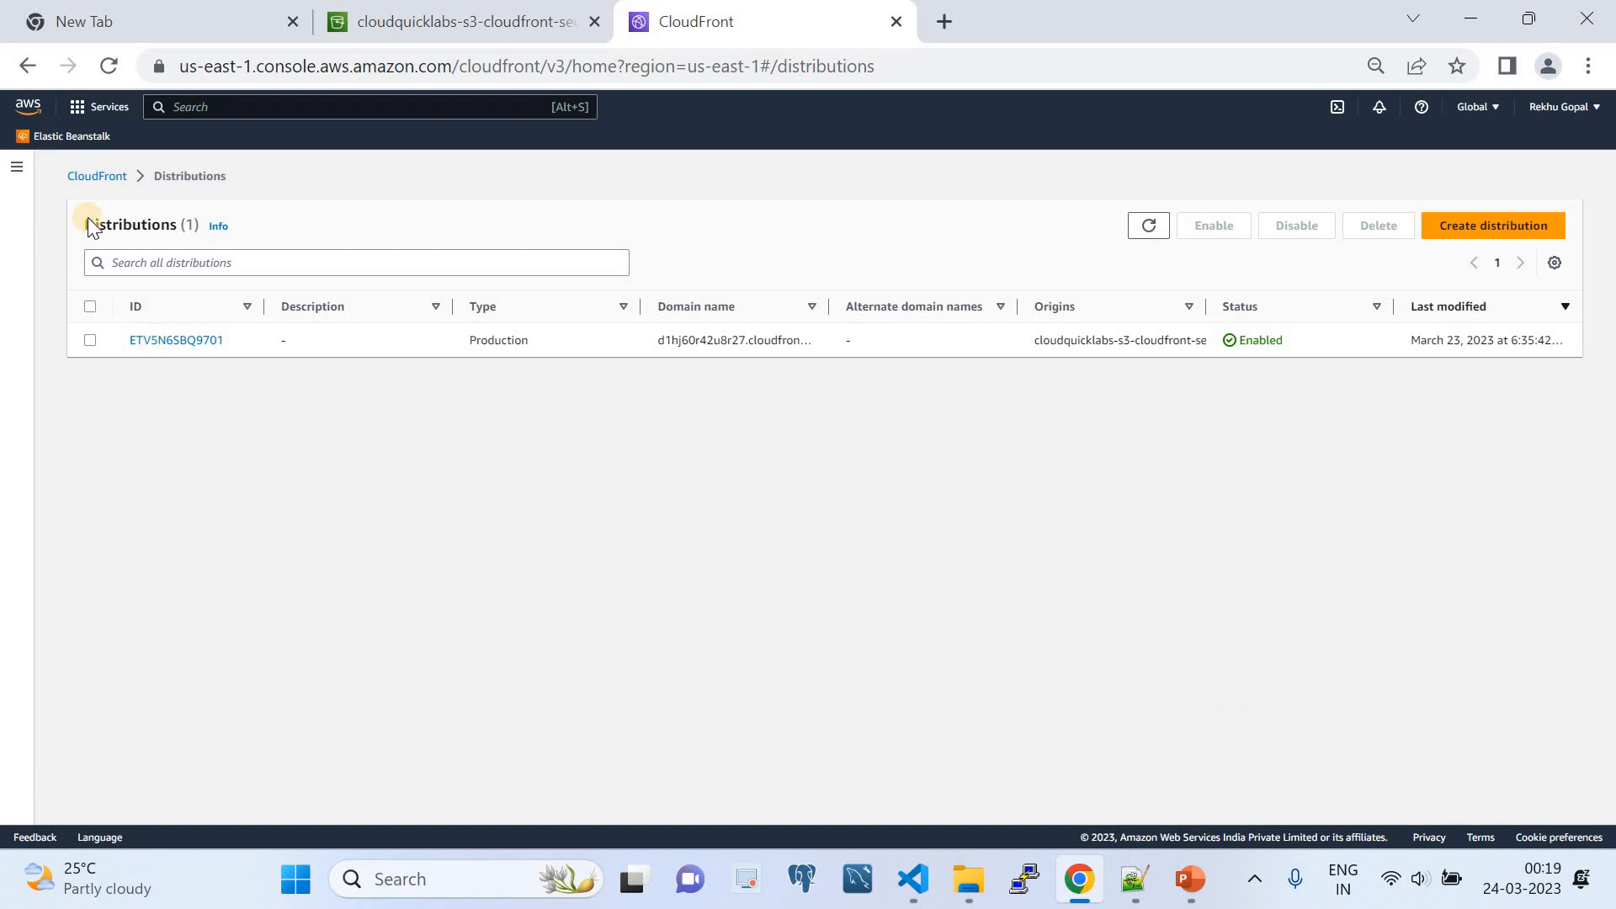
left_click(26, 179)
scroll(98, 719, "down", 3)
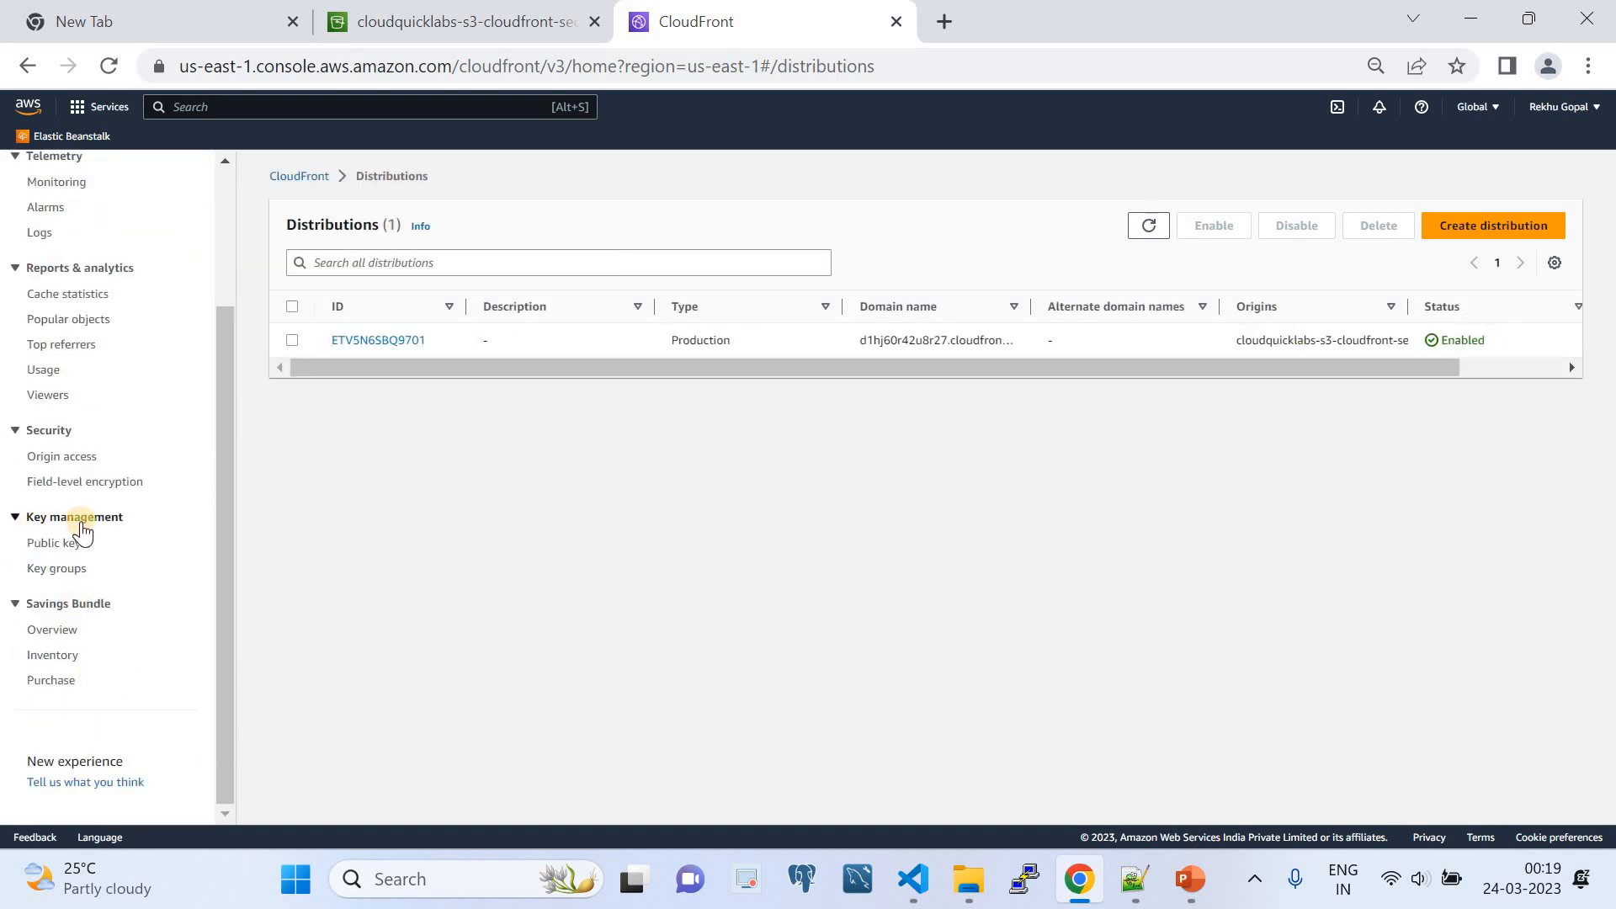
scroll(79, 300, "up", 3)
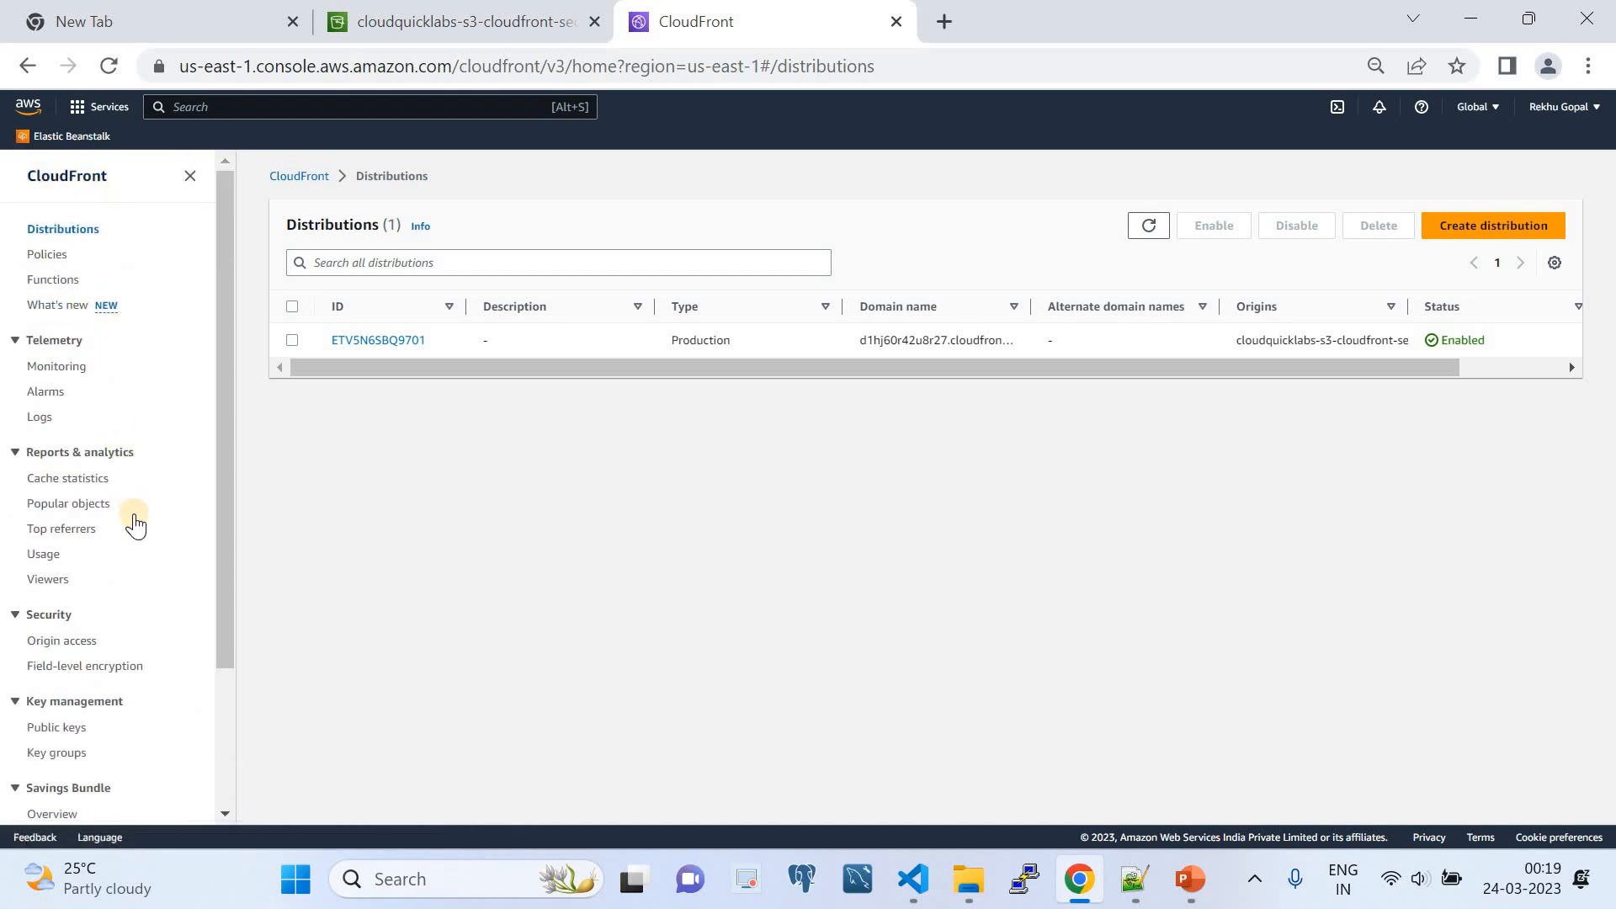
scroll(118, 564, "down", 3)
left_click(63, 544)
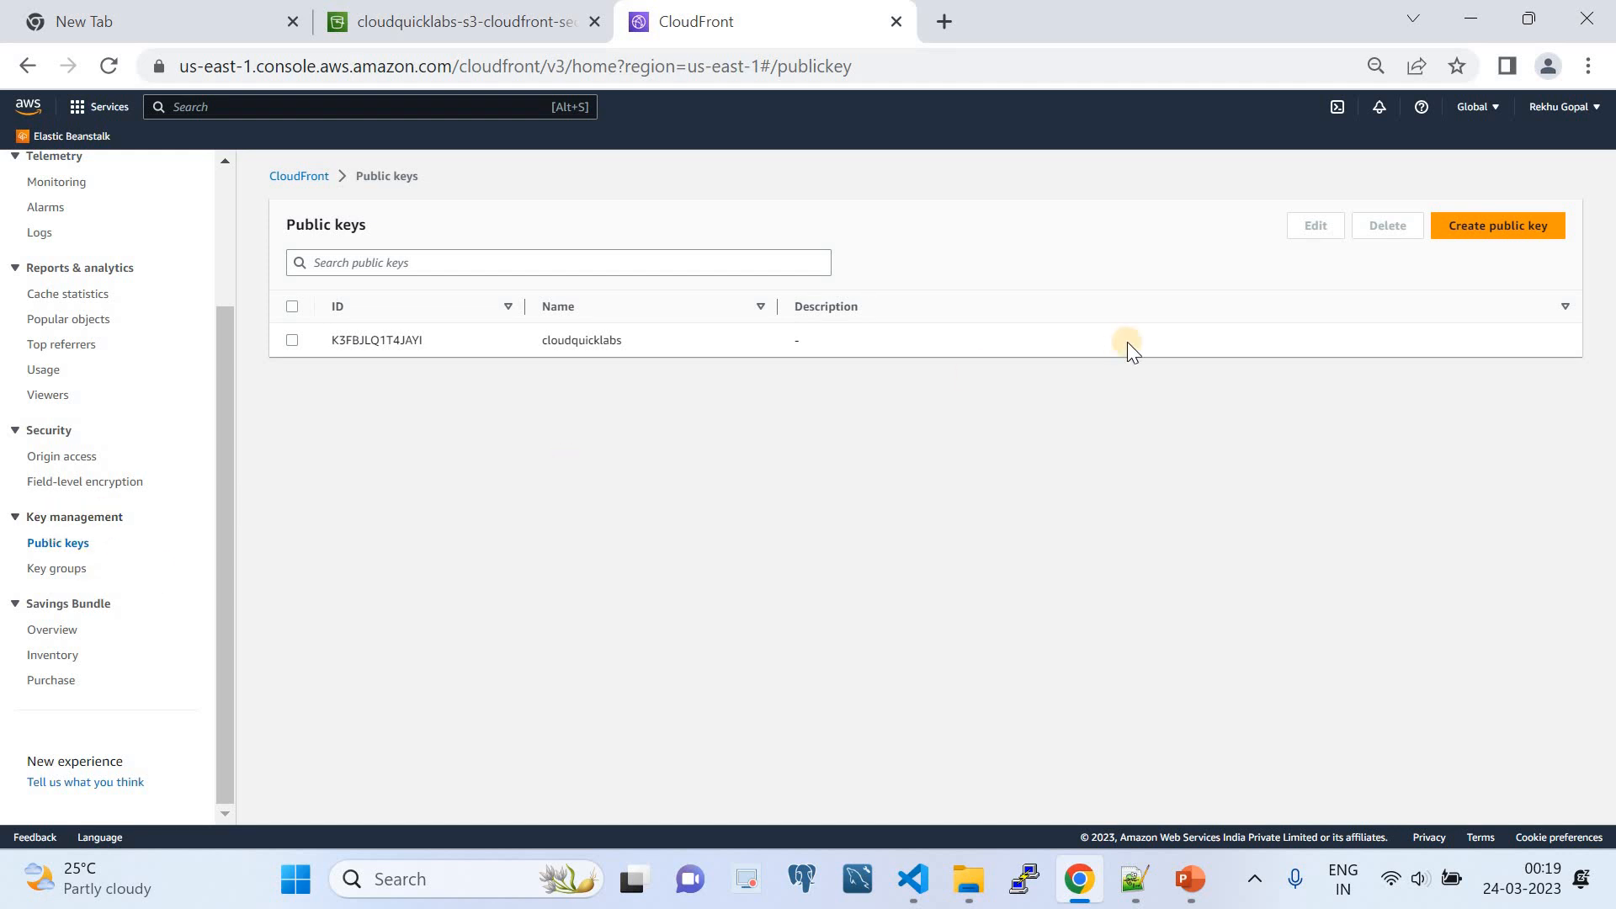
- Start creating a public key named Test and make its key value field ready for input
left_click(1491, 239)
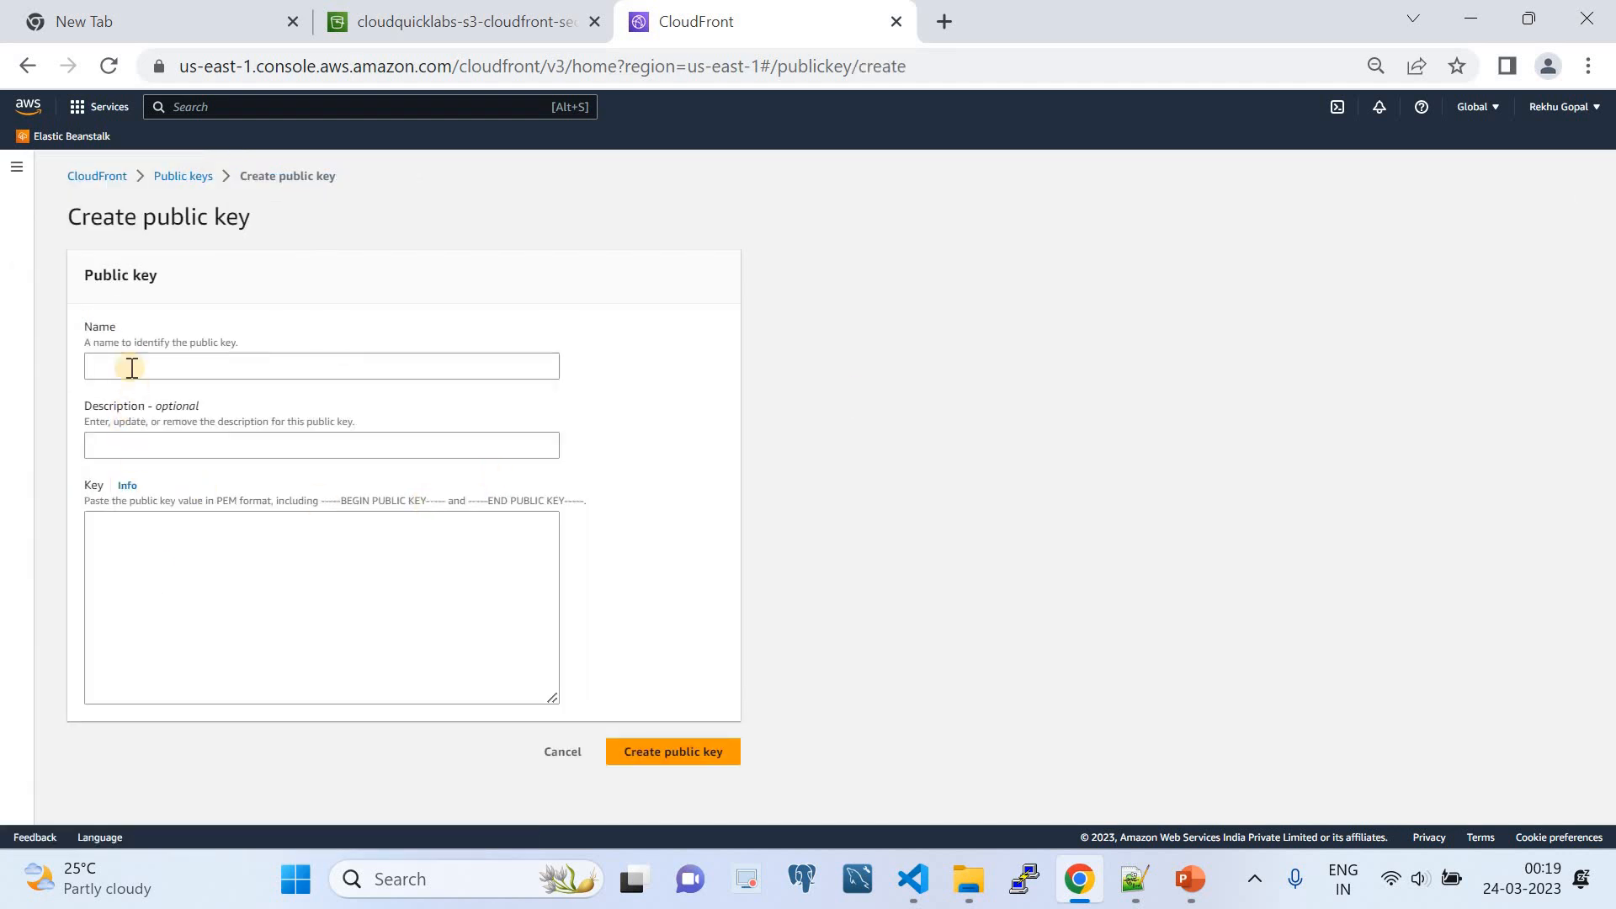
left_click(132, 367)
type("Test")
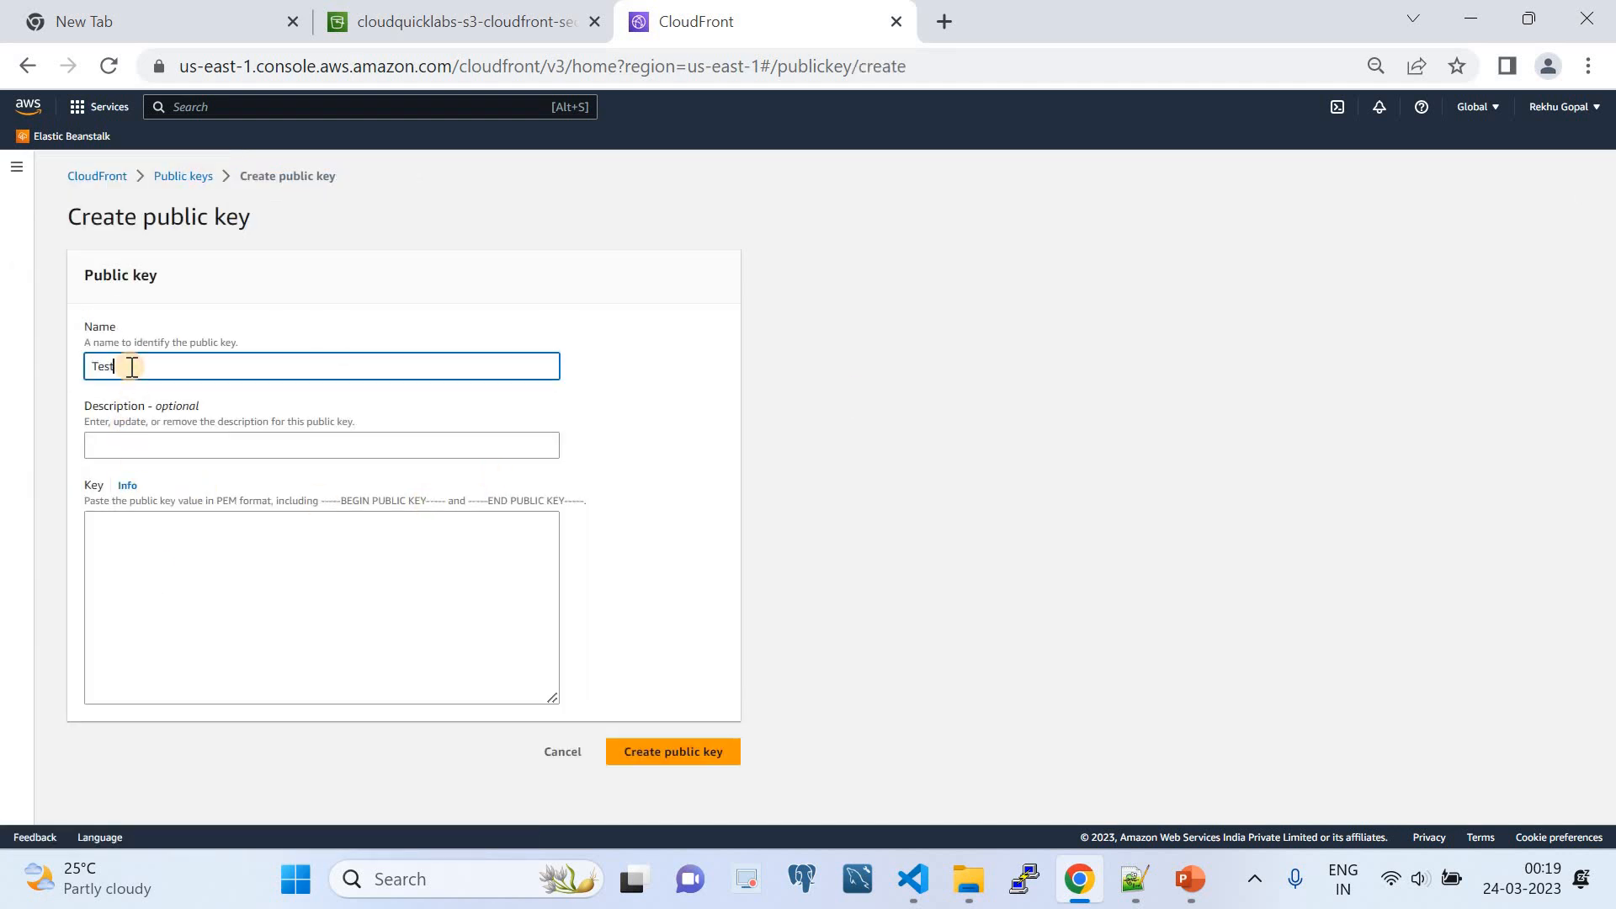
left_click(158, 571)
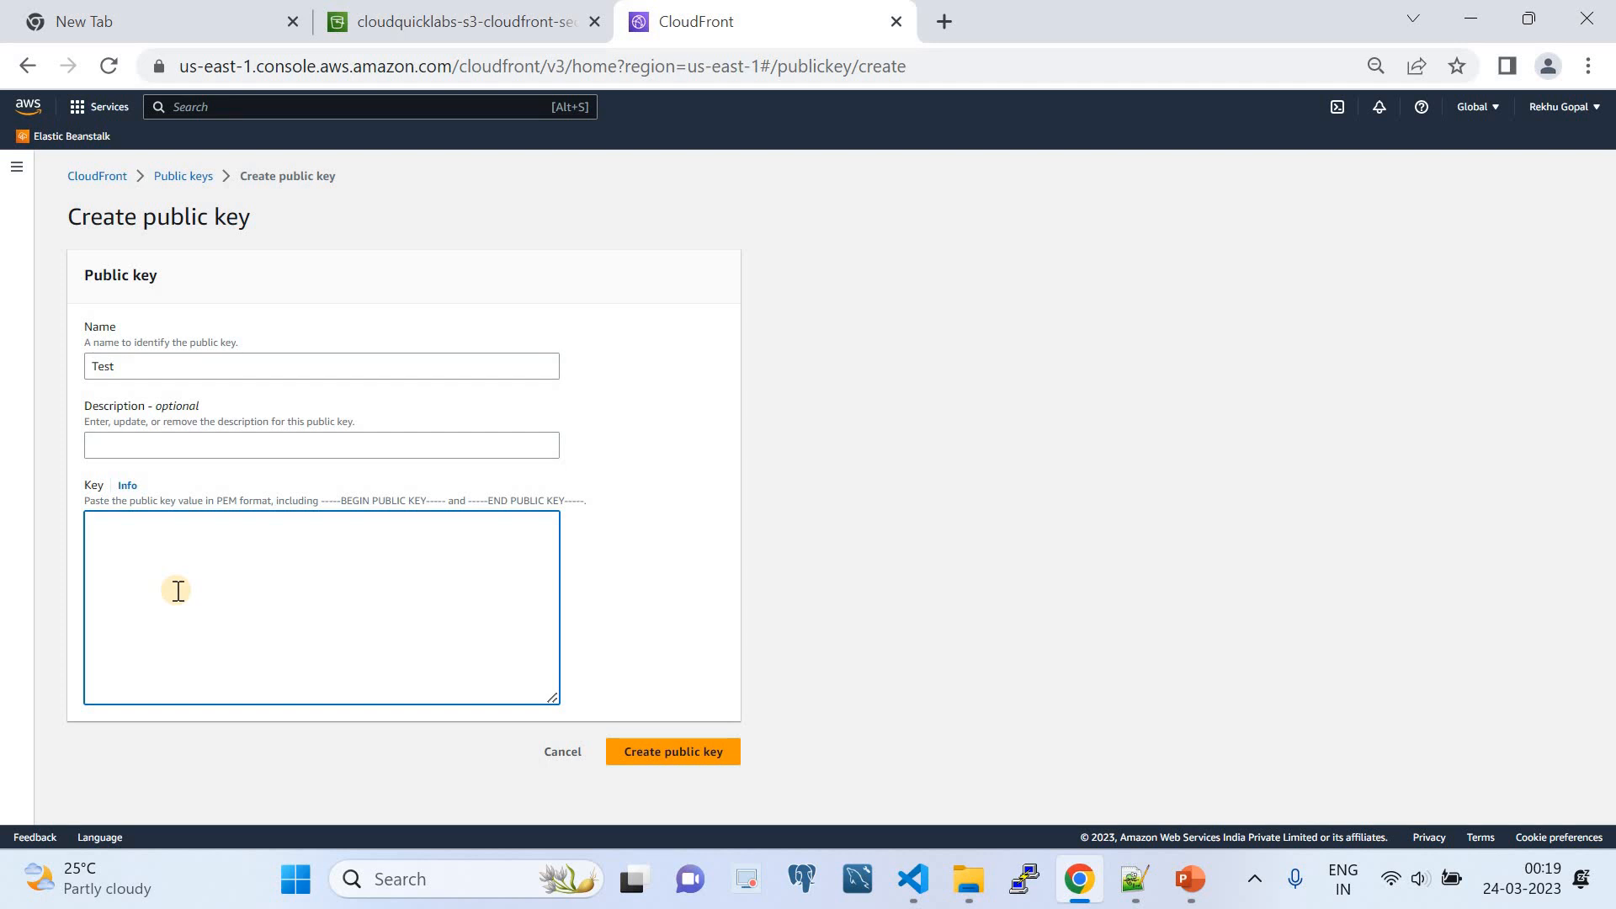
- Switch to VS Code and copy the private key command "openssl genrsa -out private_key.pem 2048" from the comments in generate-cookies.py
left_click(913, 879)
left_click(791, 298)
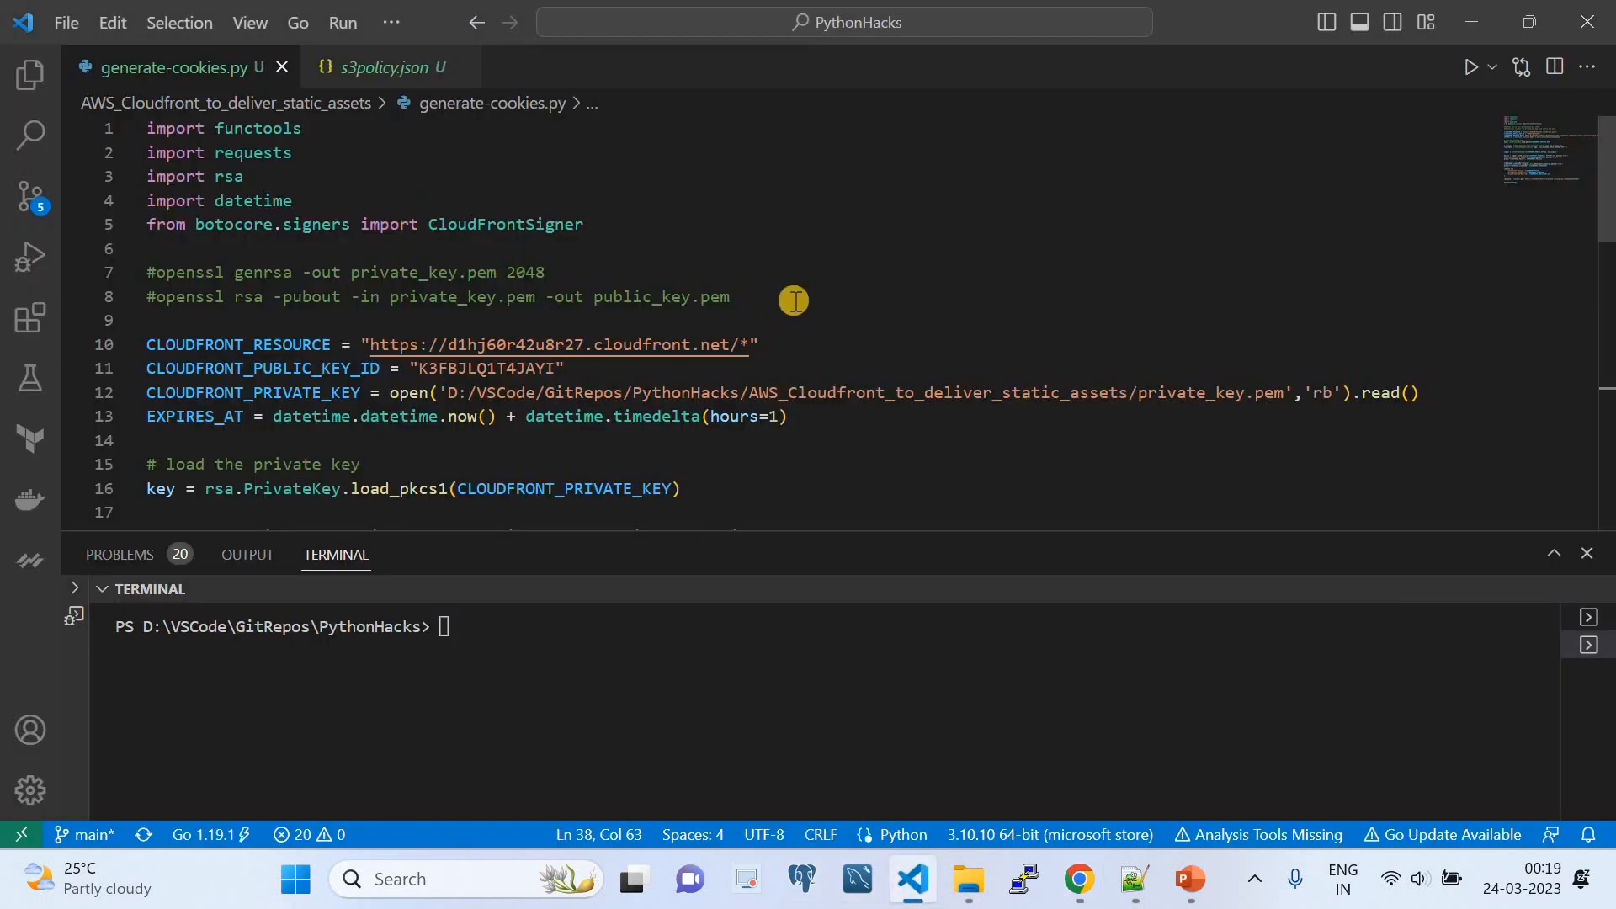
left_click_drag(444, 295, 149, 274)
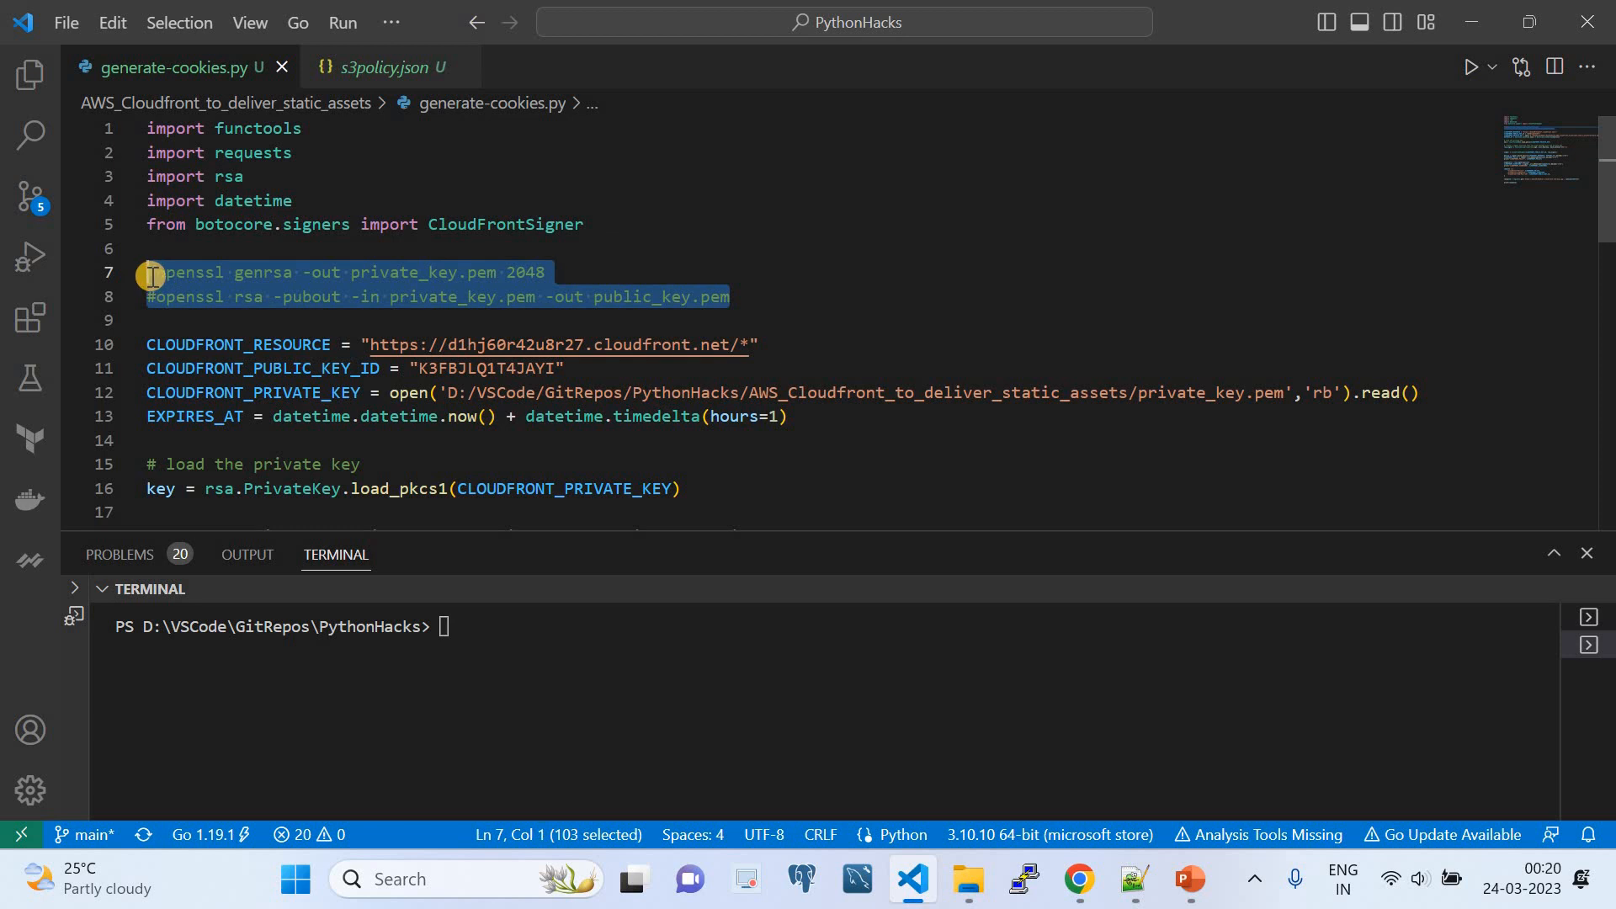
left_click(455, 278)
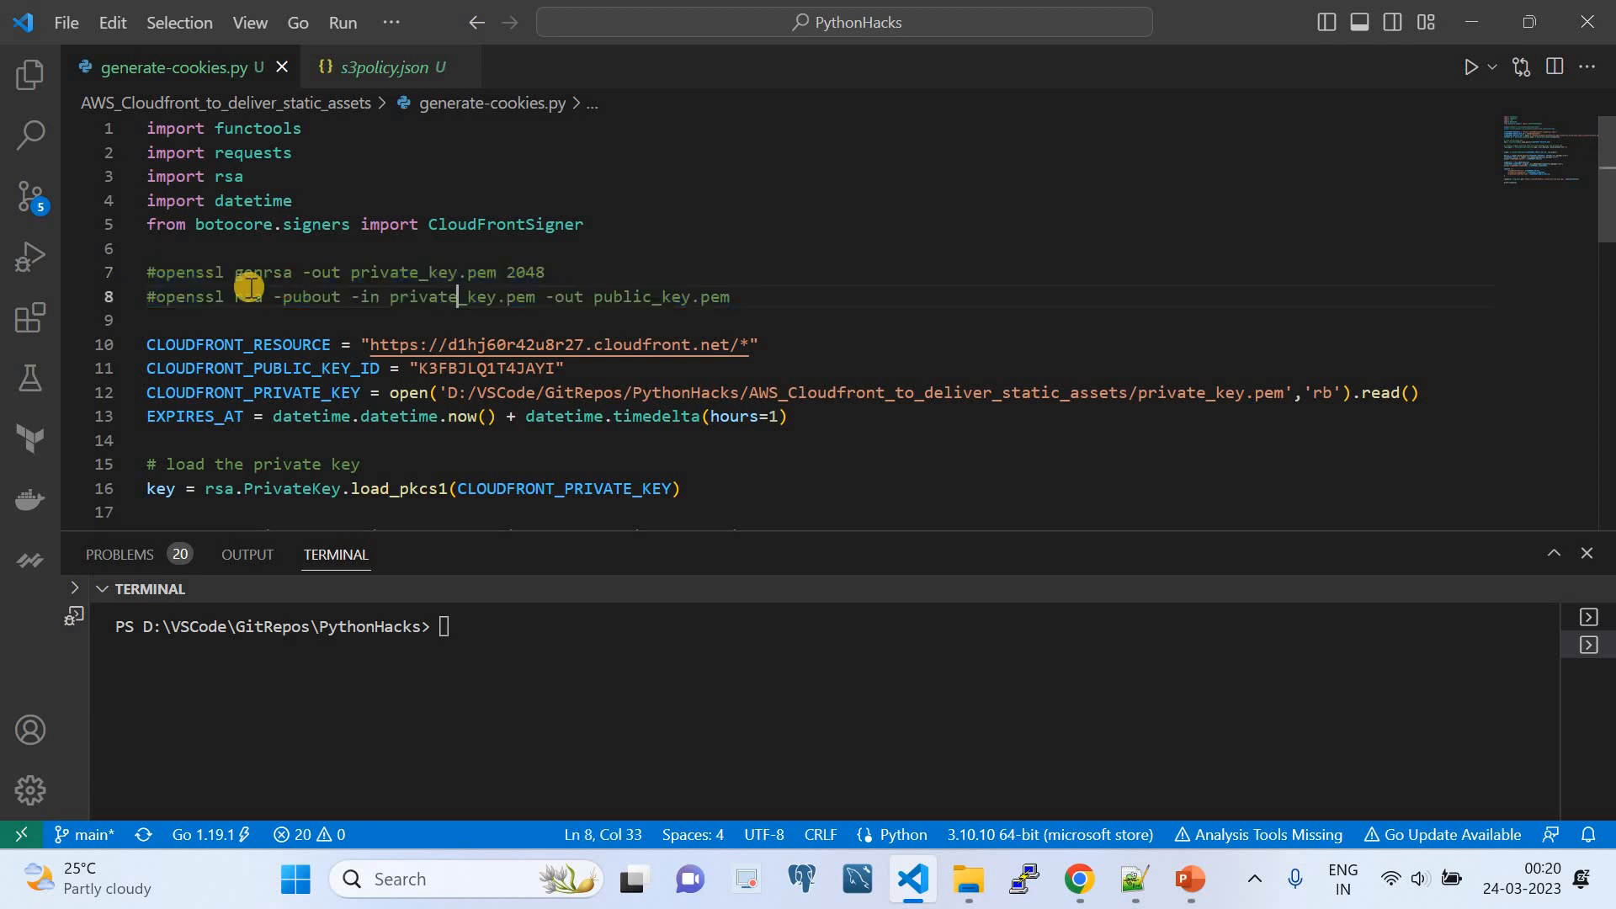
double_click(191, 276)
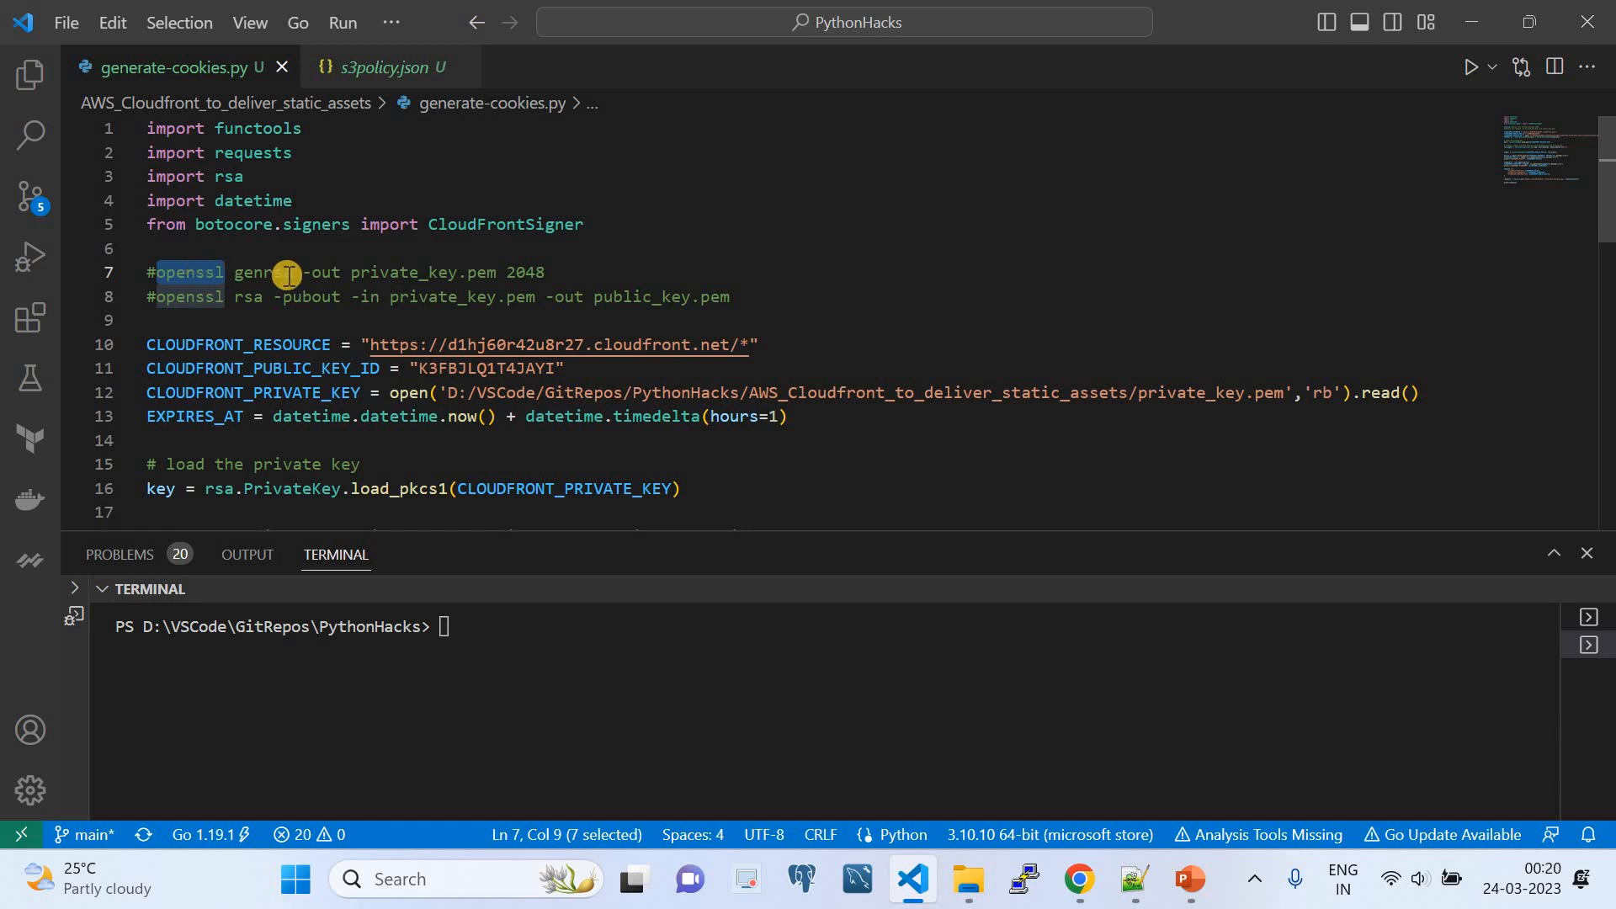
left_click_drag(546, 272, 157, 273)
key("ctrl+c")
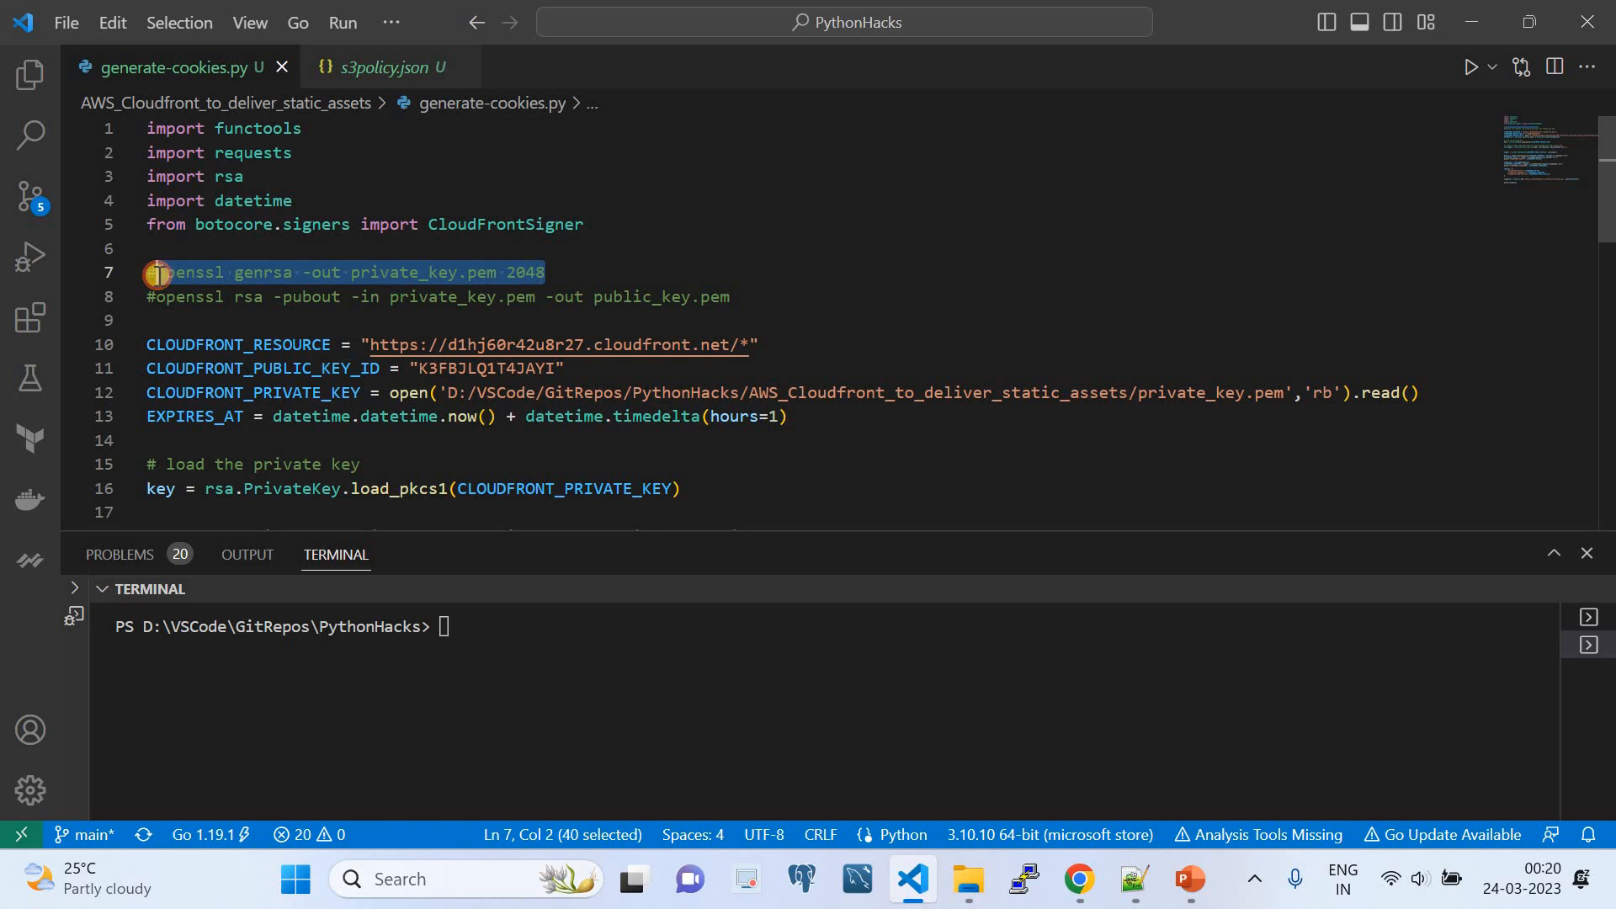
- Open Git Bash in the AWS_Cloudfront_to_deliver_static_assets folder, enter "openssl genrsa -out private_key.pem 2048" and close the terminal without running it
left_click(968, 878)
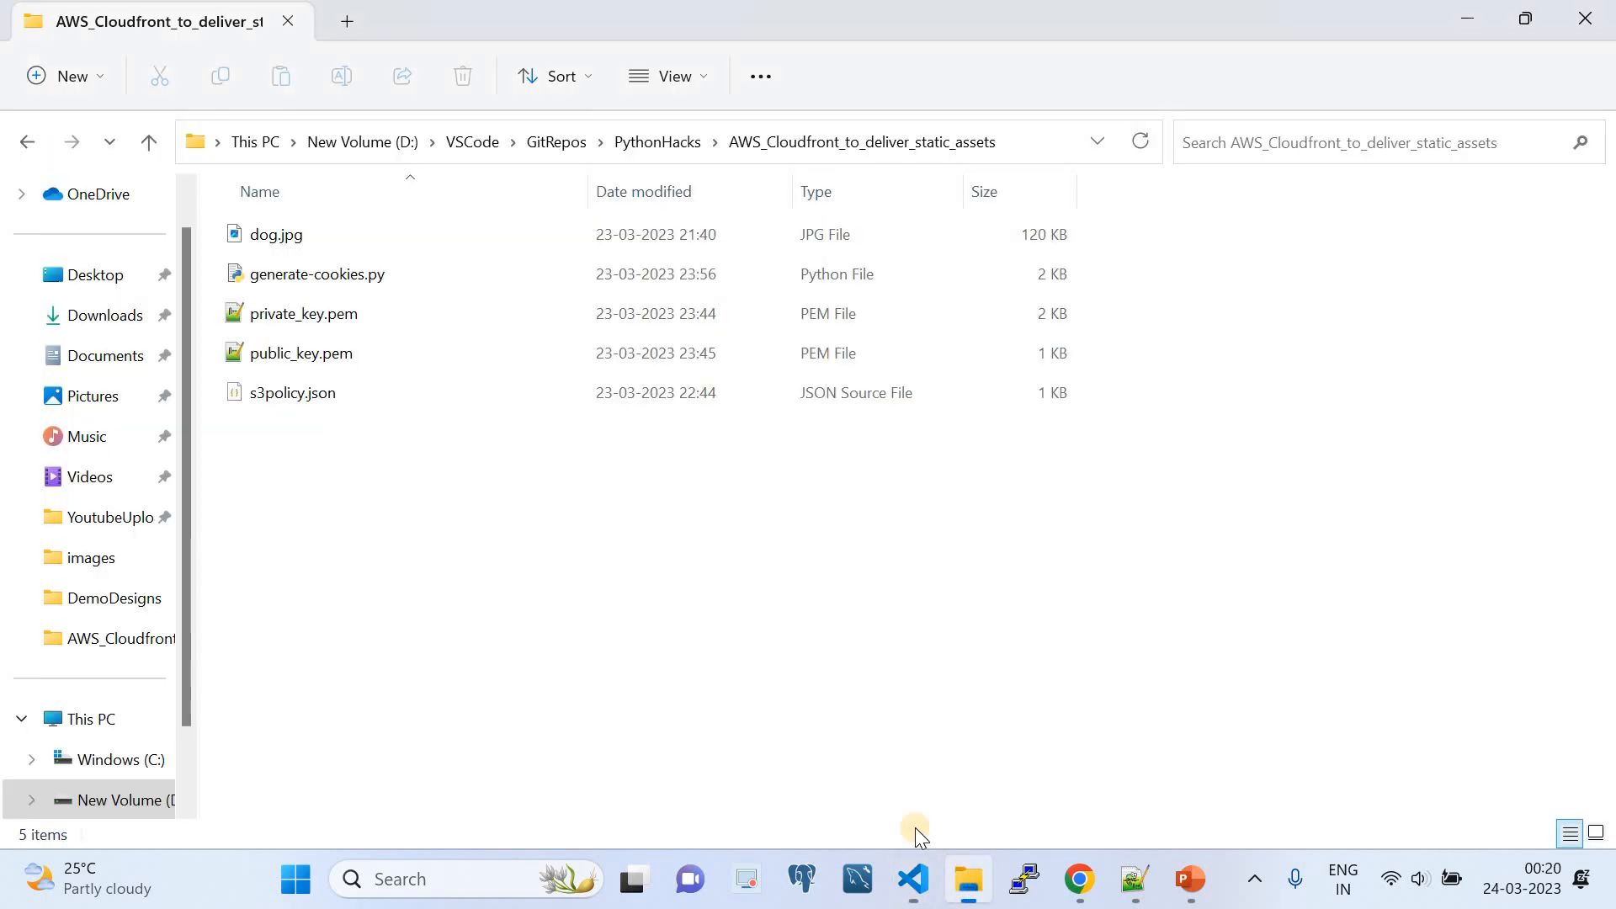
right_click(521, 483)
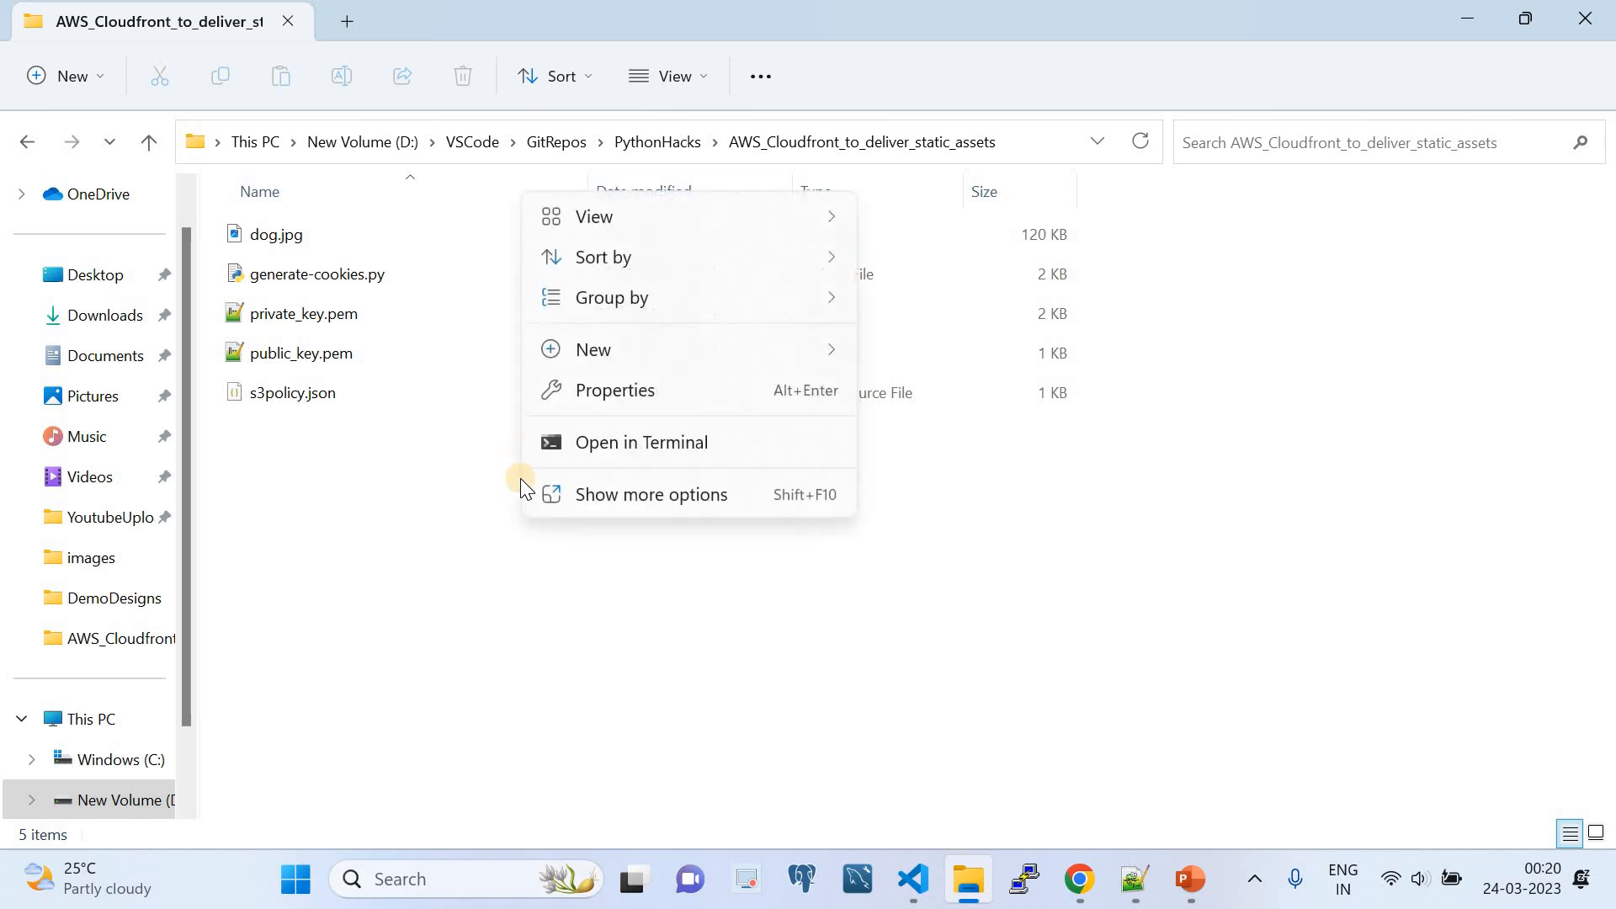
left_click(605, 495)
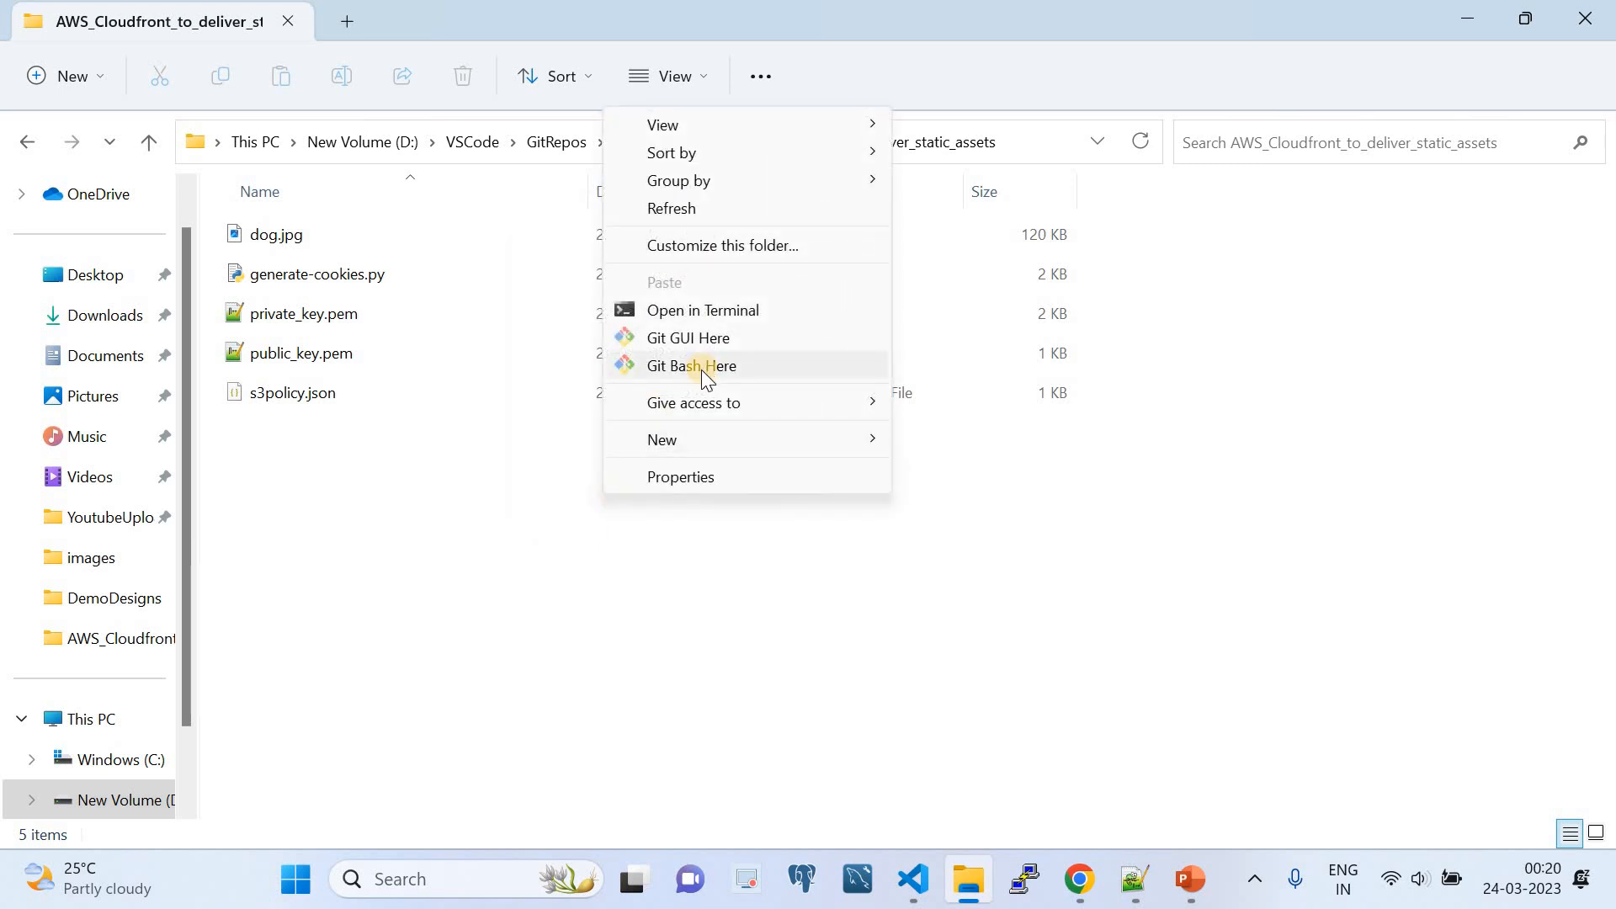
left_click(705, 367)
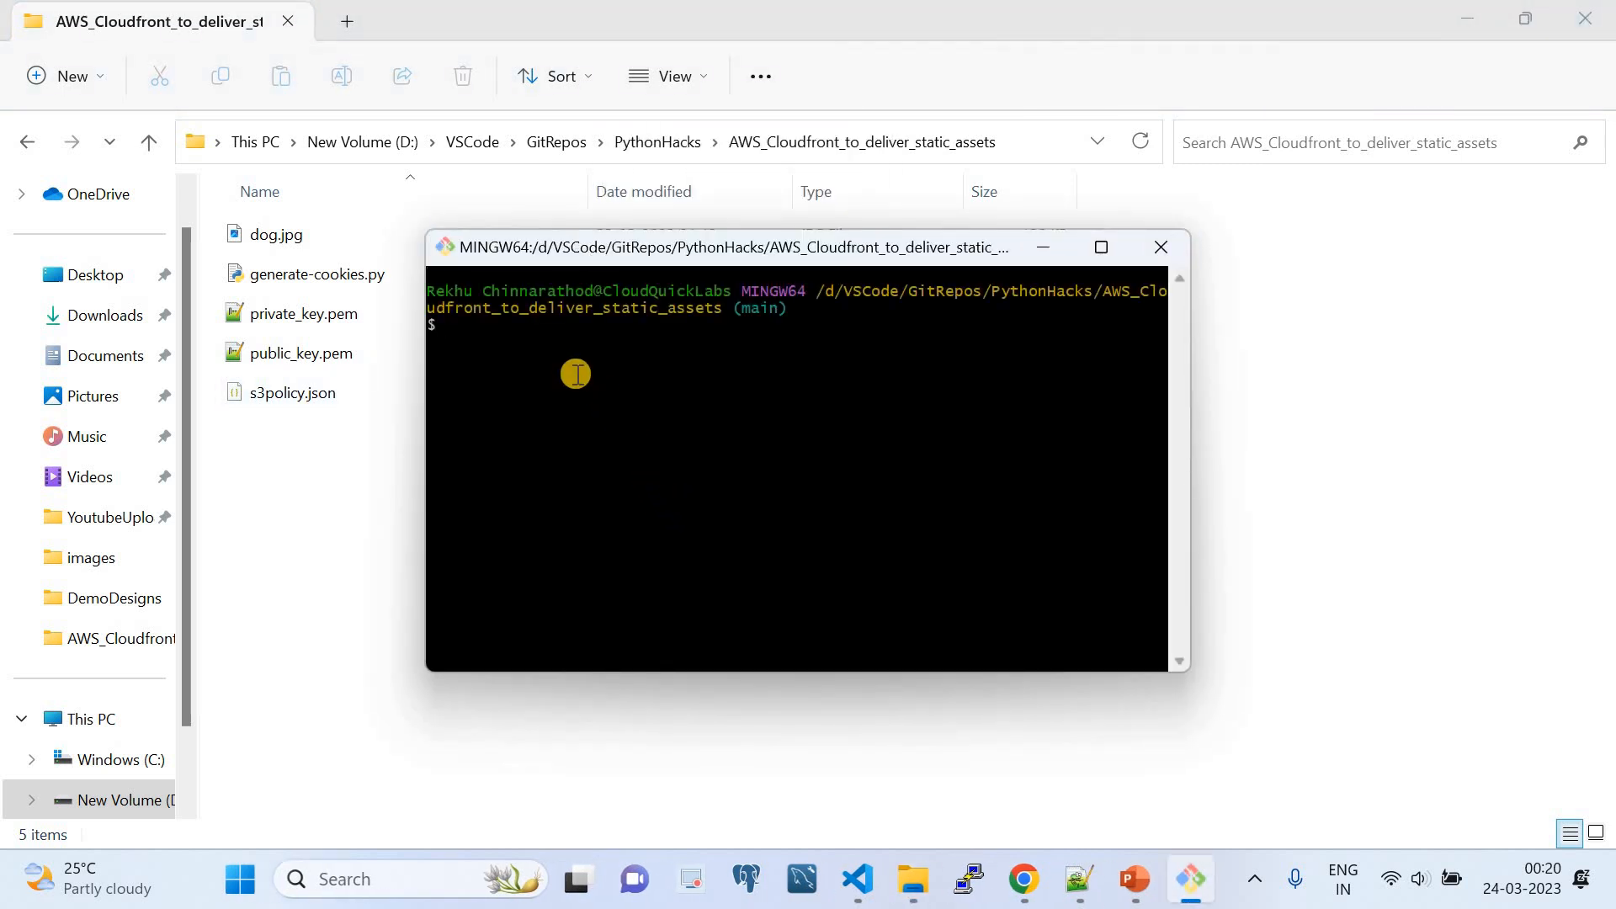
right_click(576, 374)
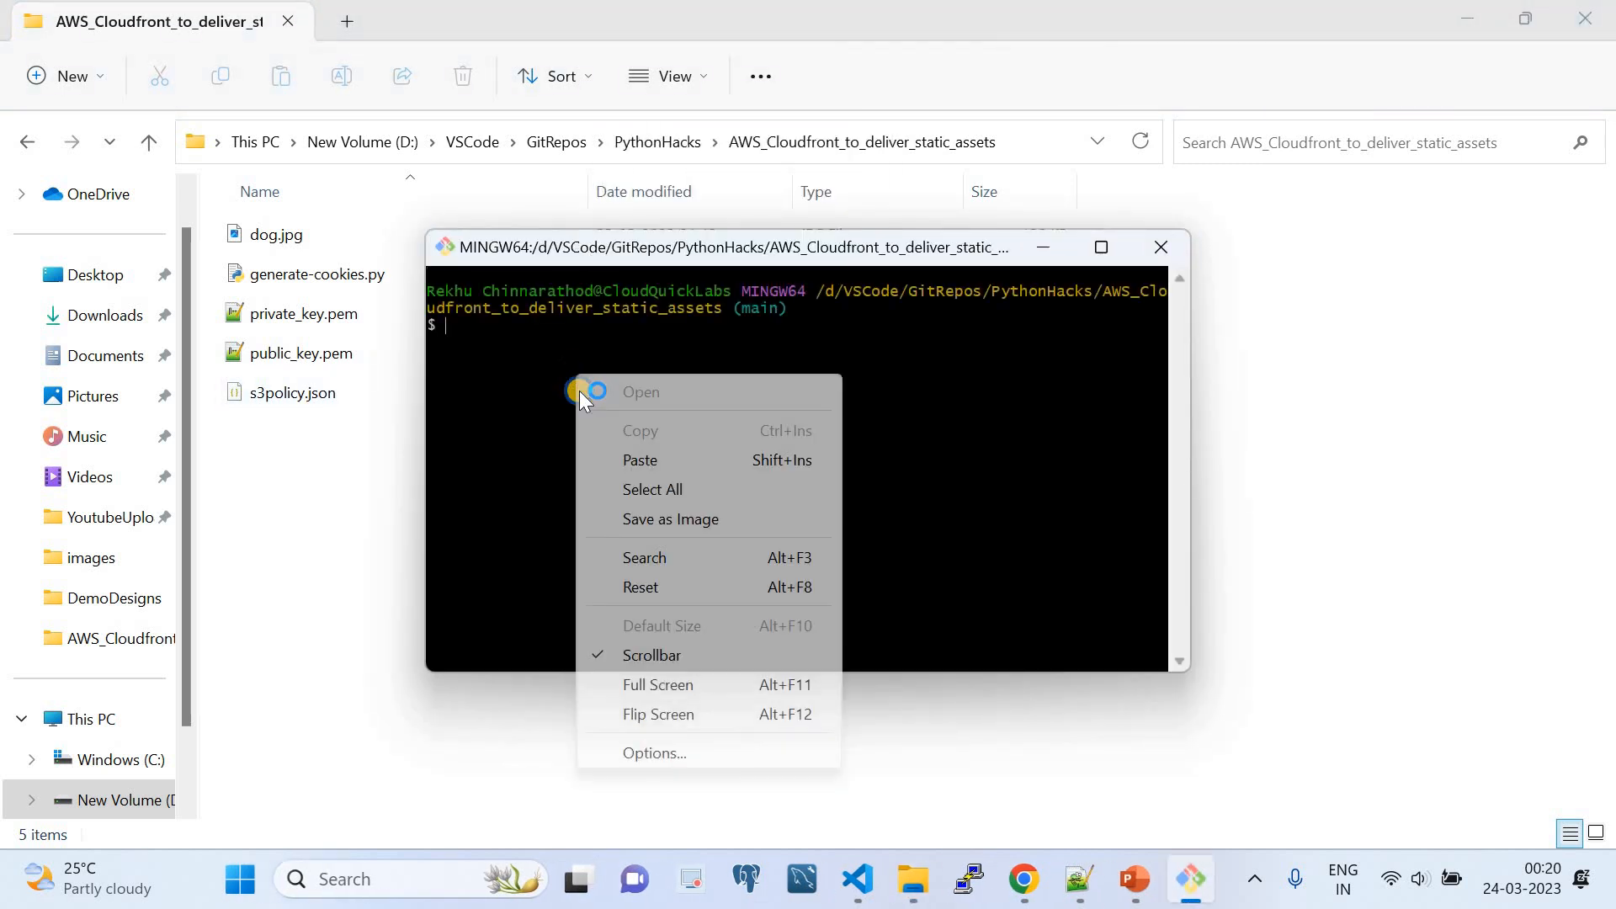
left_click(634, 461)
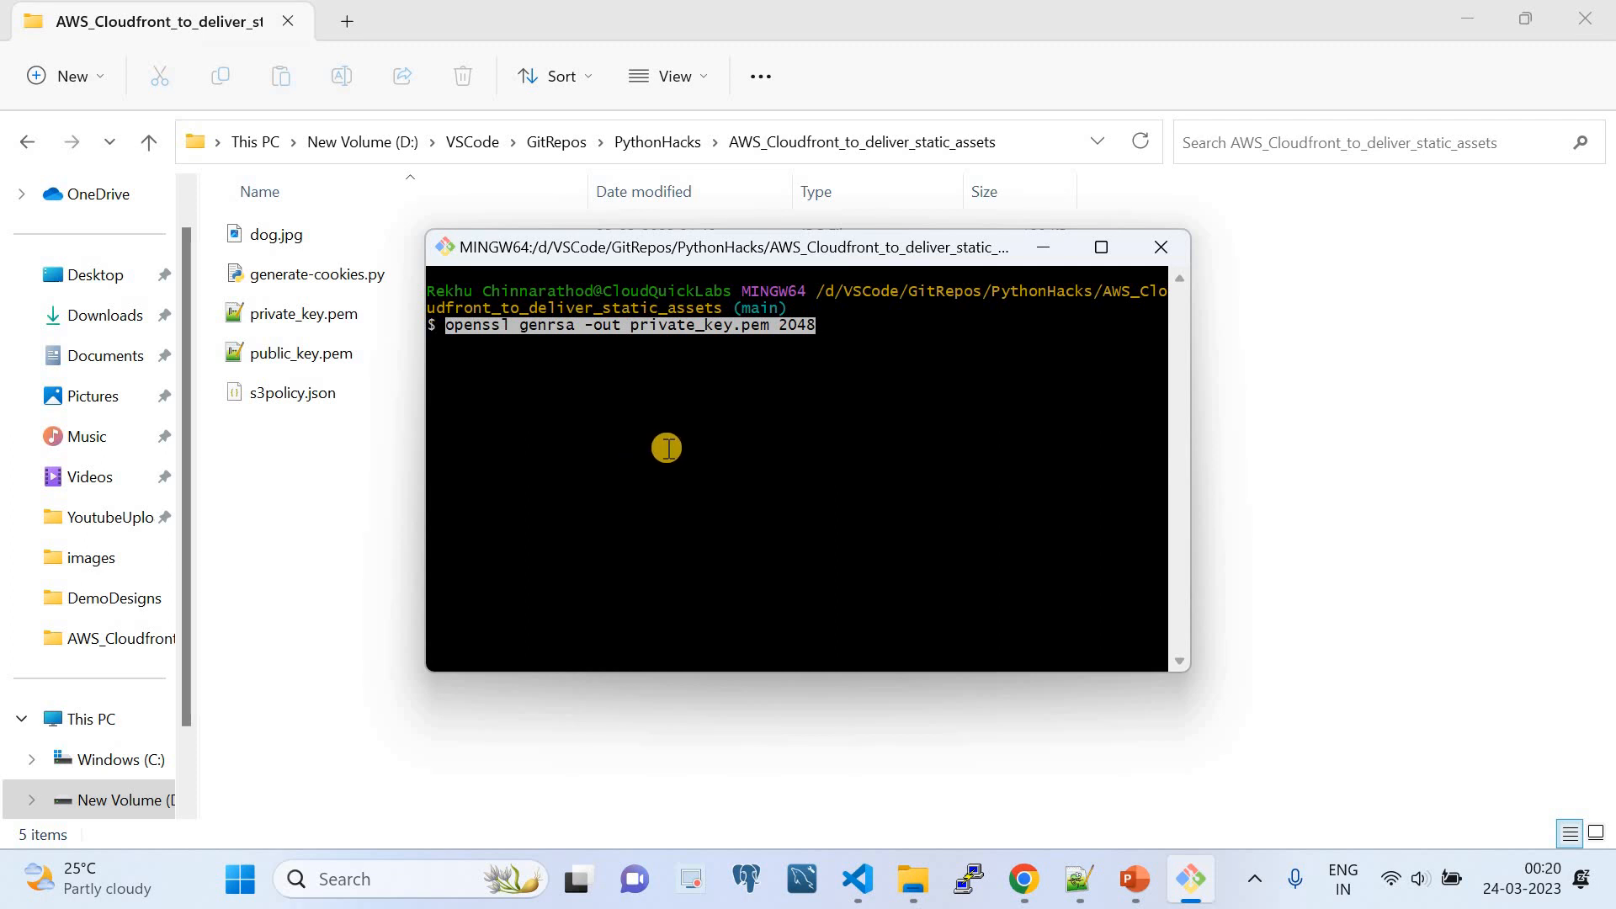
left_click(1153, 263)
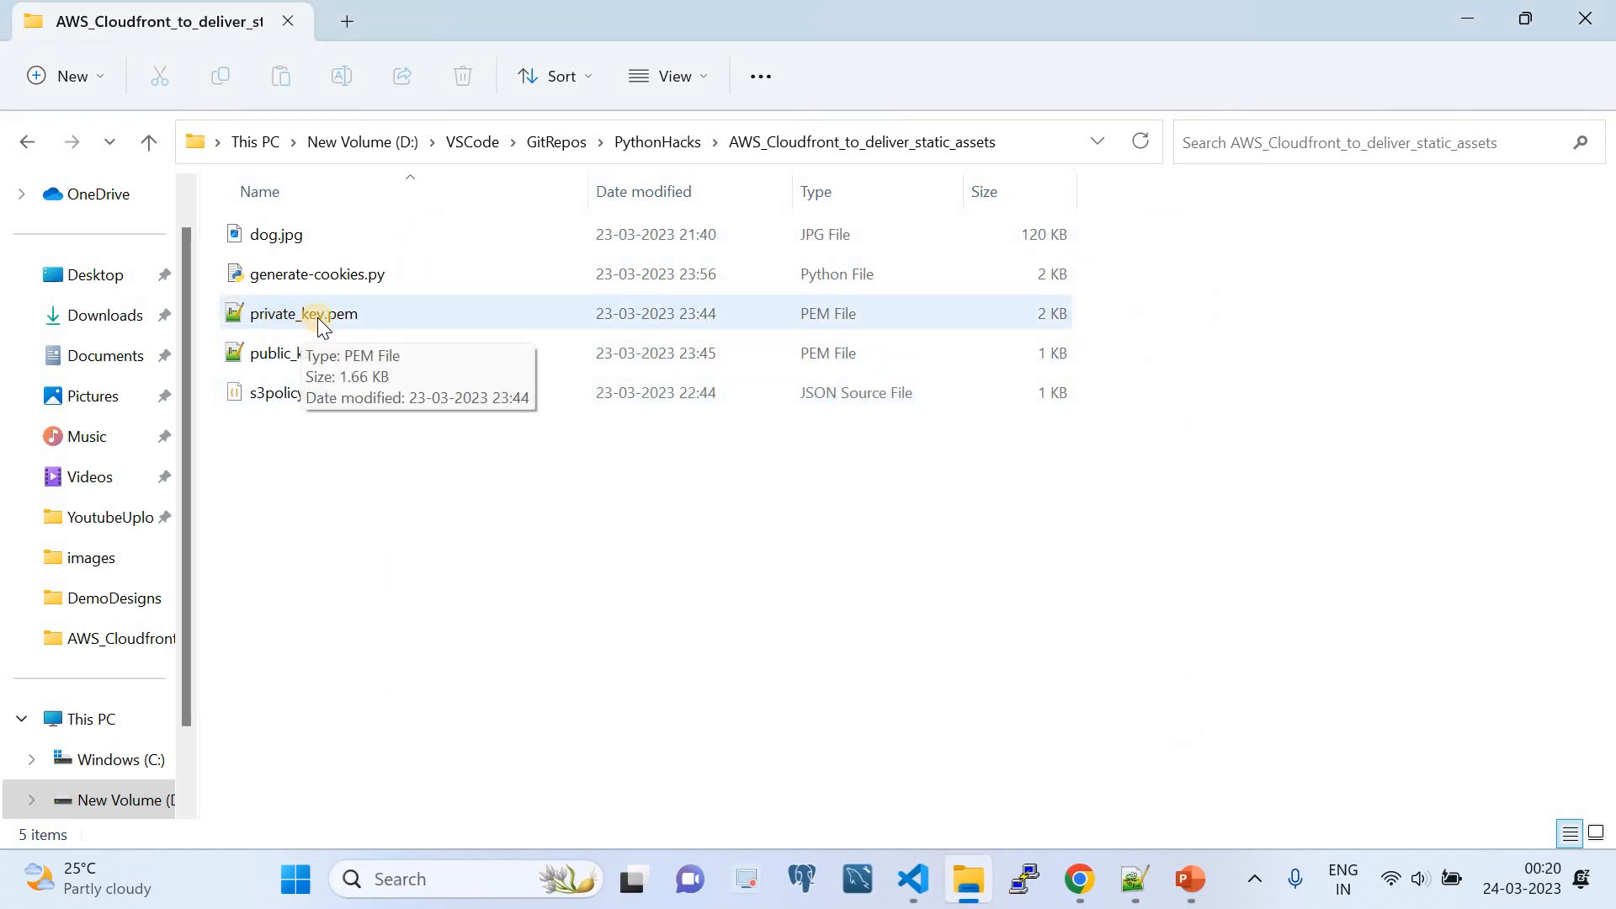
- Open private_key.pem in Notepad++ to inspect its contents, then close it and return to the project folder
right_click(317, 316)
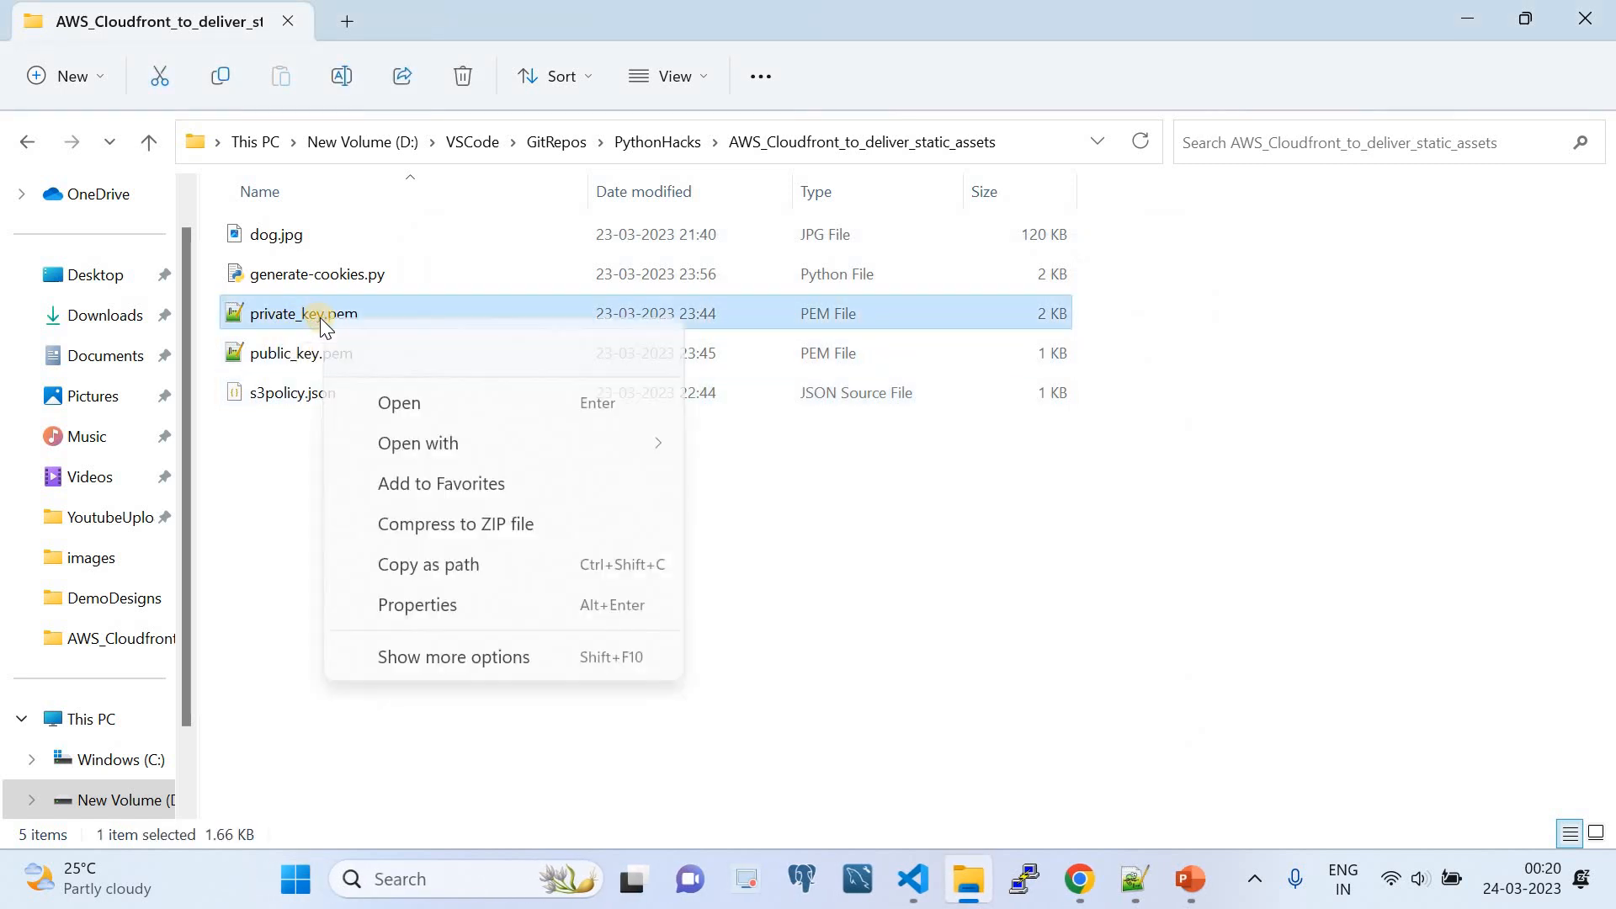
left_click(386, 411)
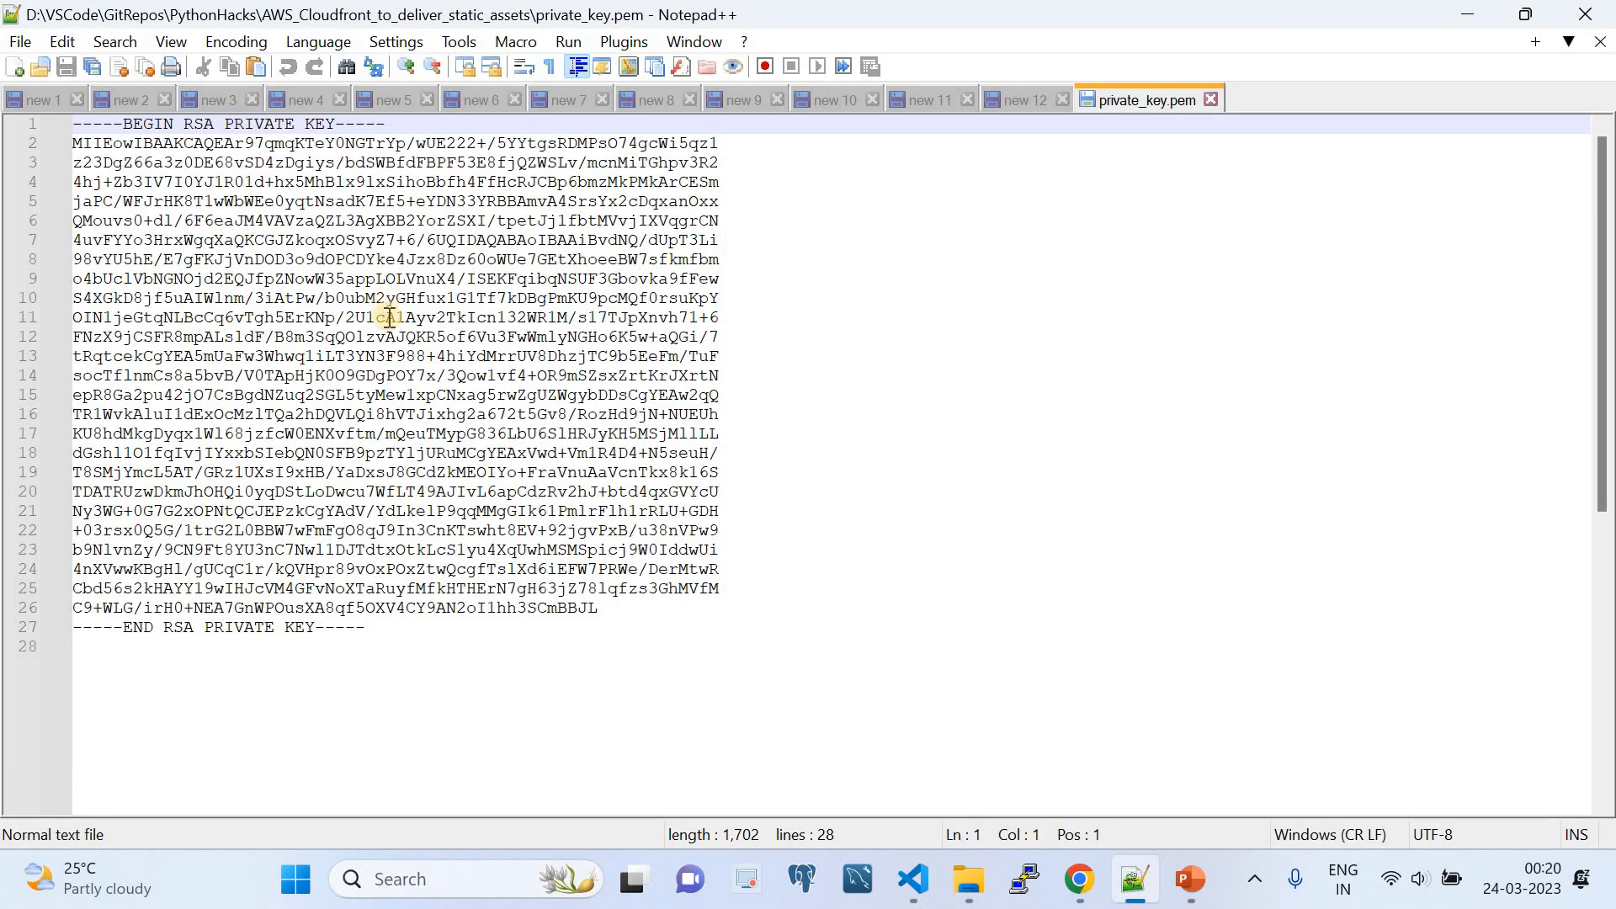
left_click(1210, 99)
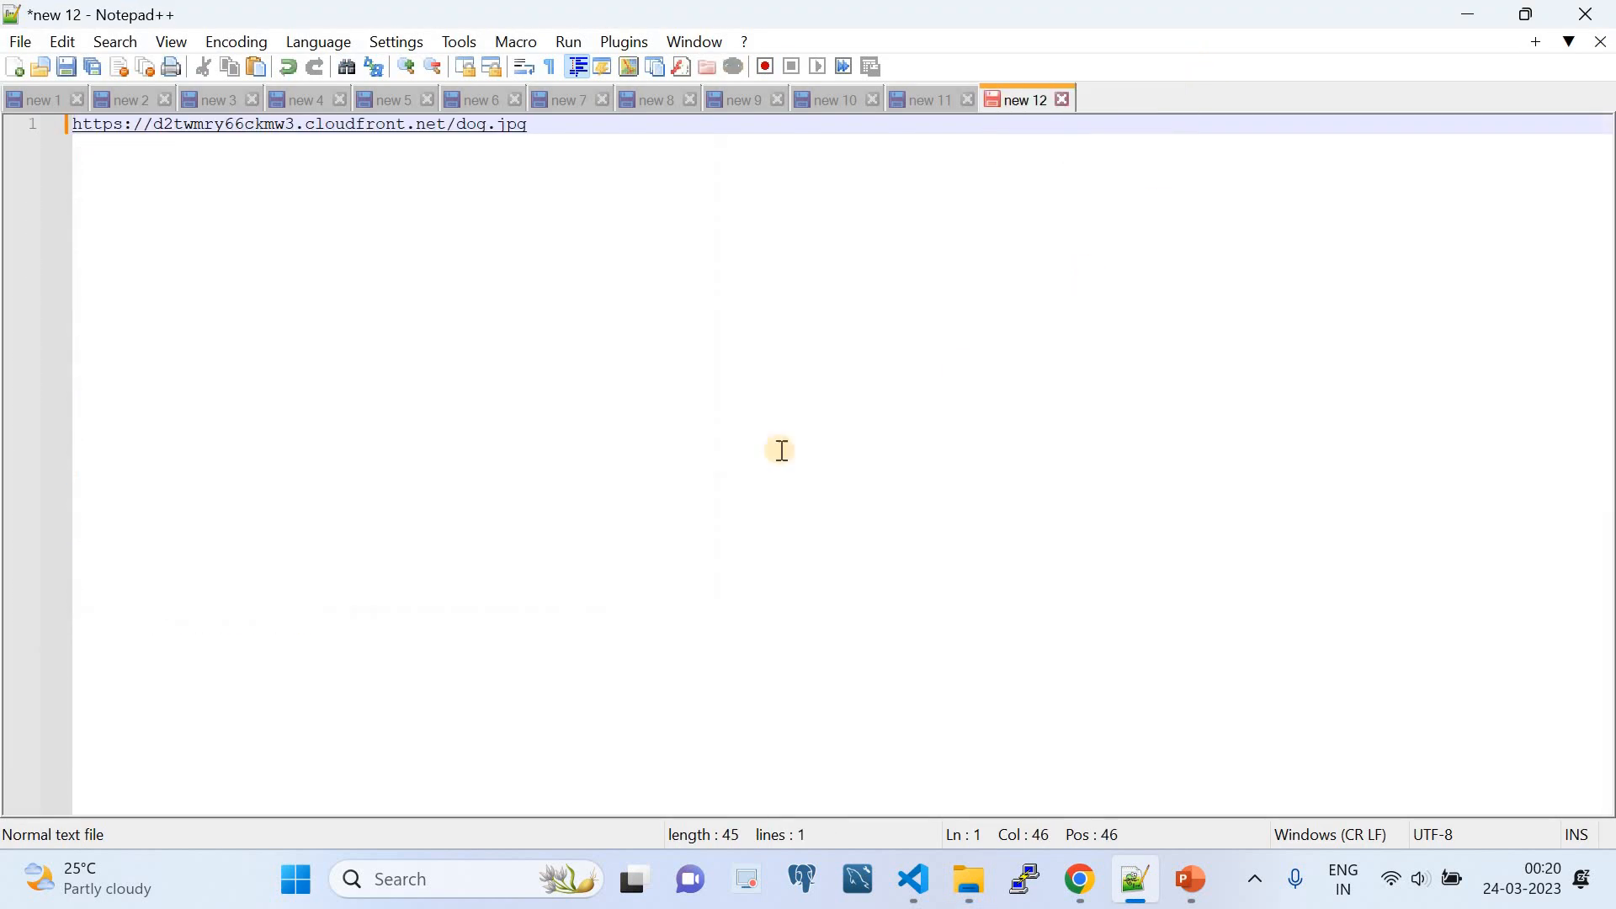
left_click(968, 880)
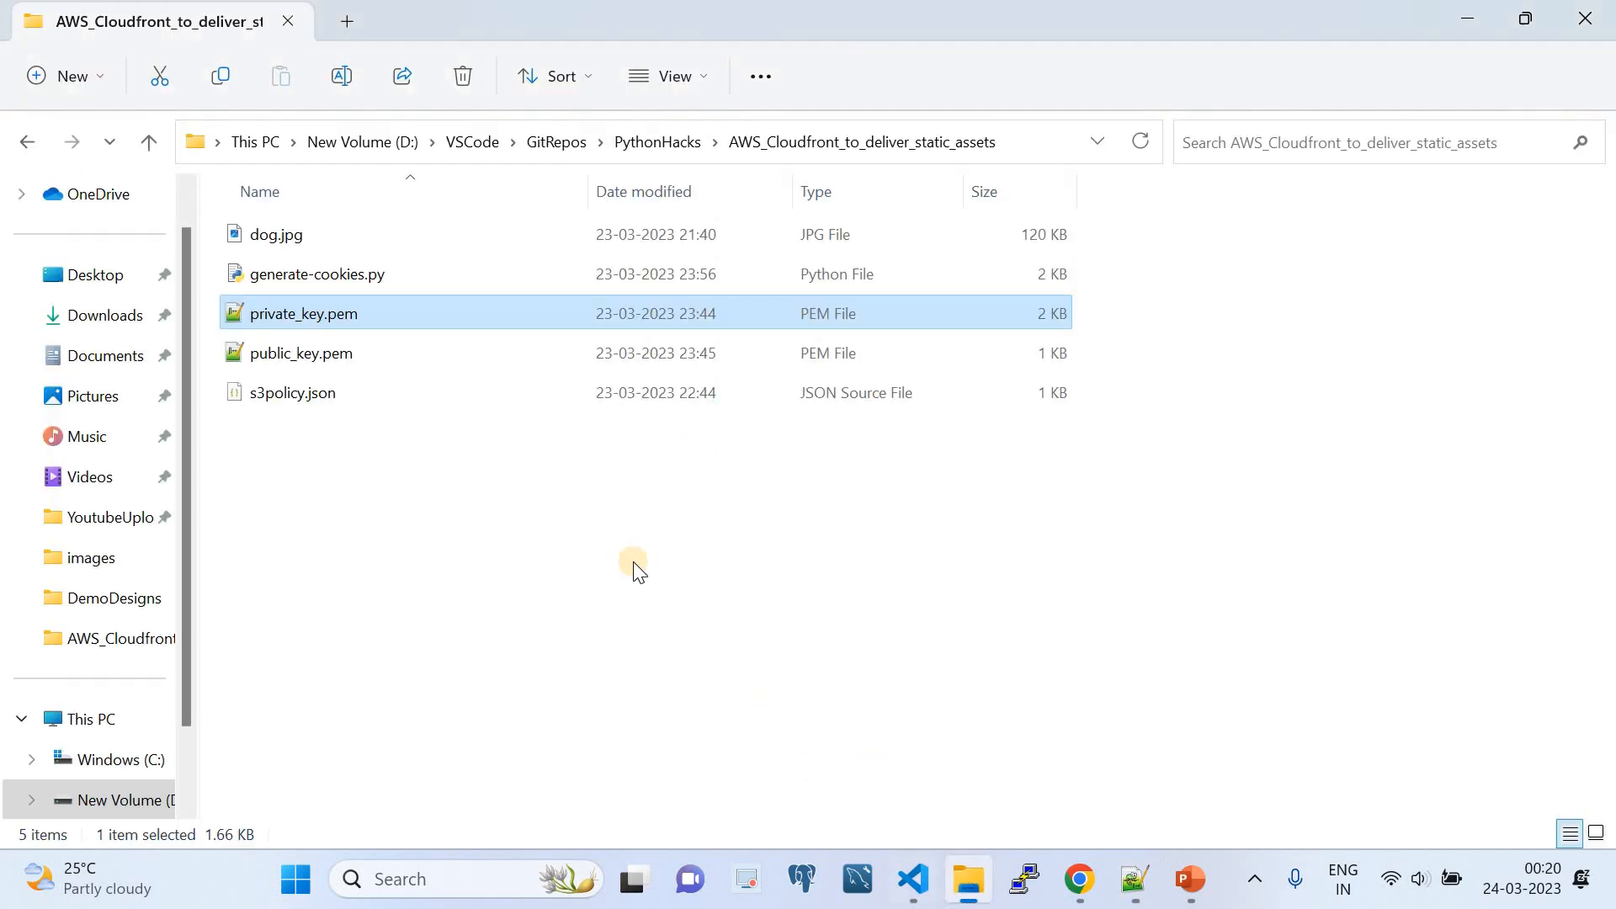
- Open Git Bash in the project folder and copy "openssl rsa -pubout -in private_key.pem -out public_key.pem" from generate-cookies.py in VS Code
right_click(483, 463)
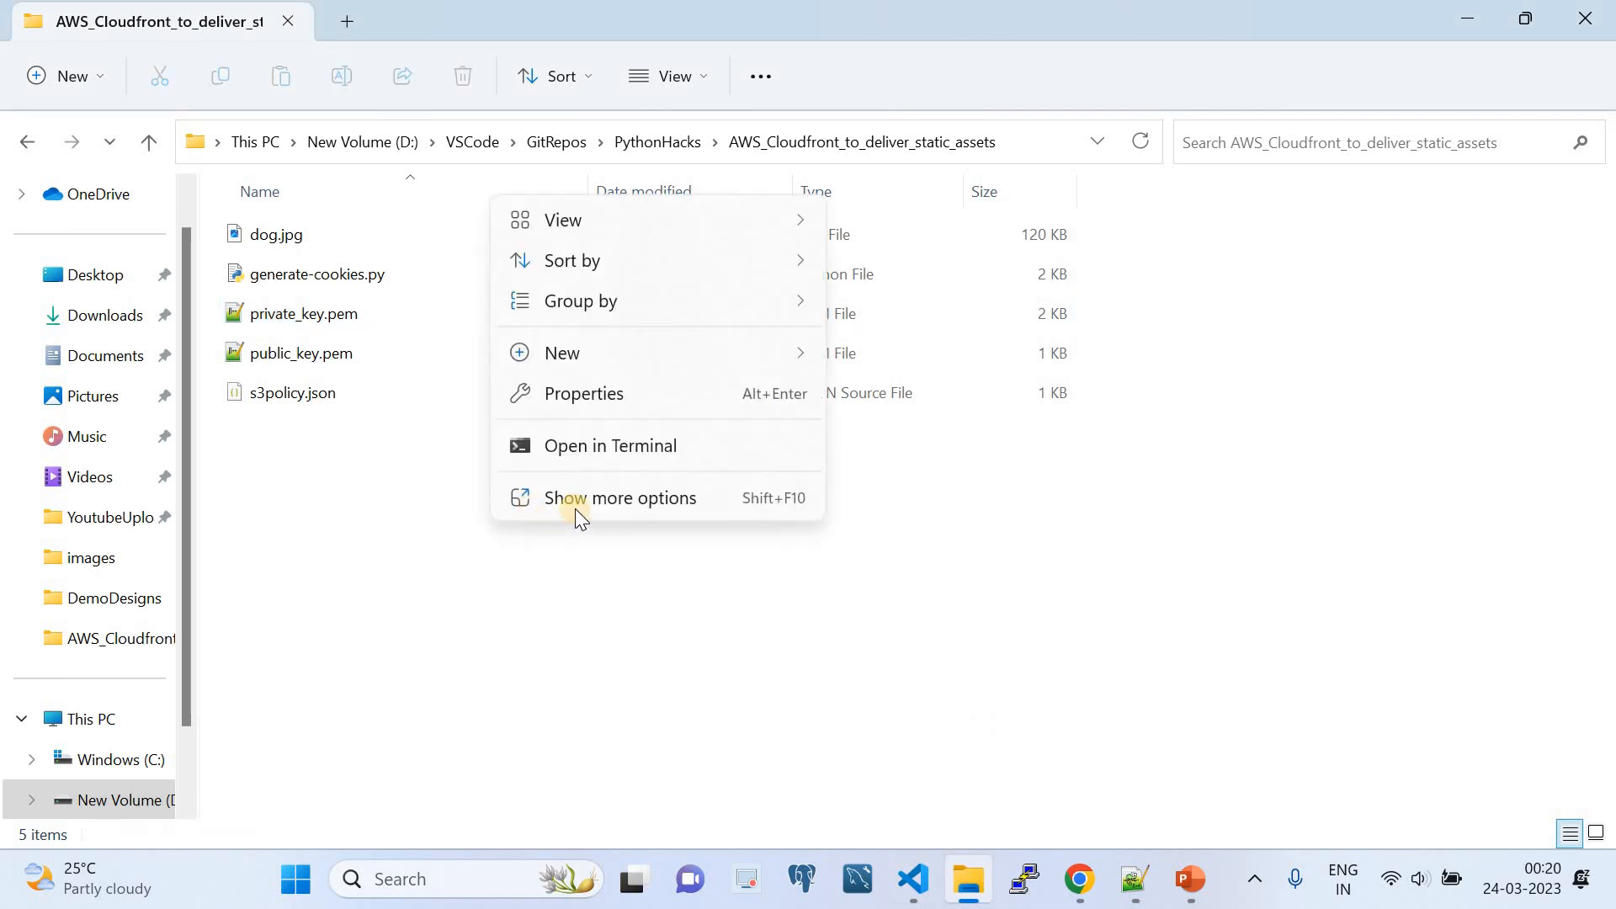
left_click(596, 496)
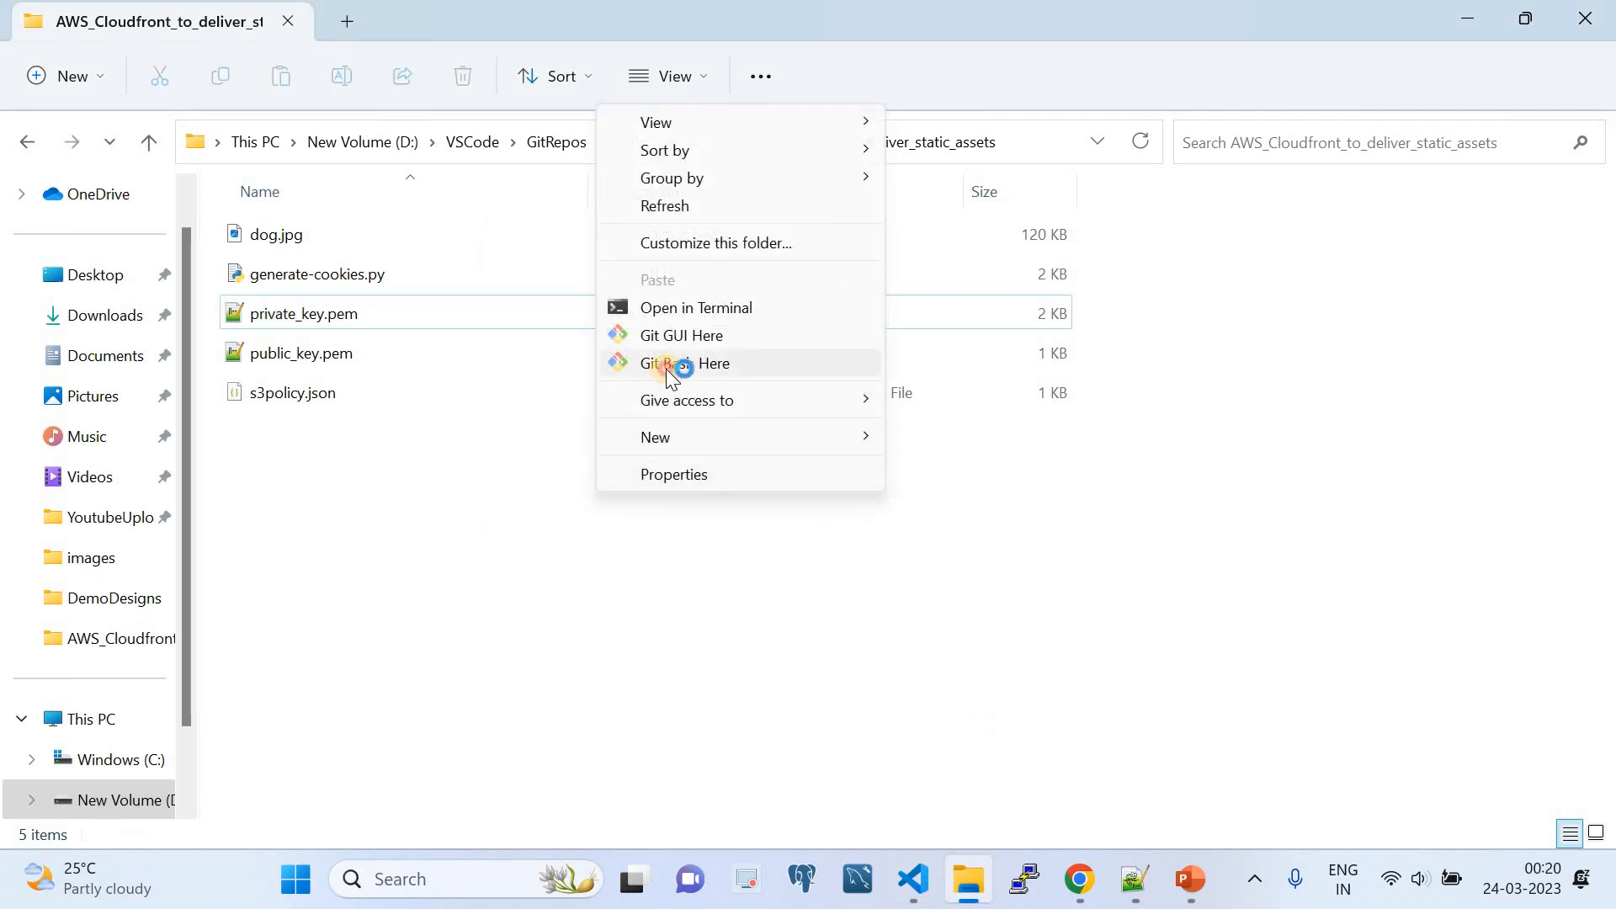
left_click(665, 369)
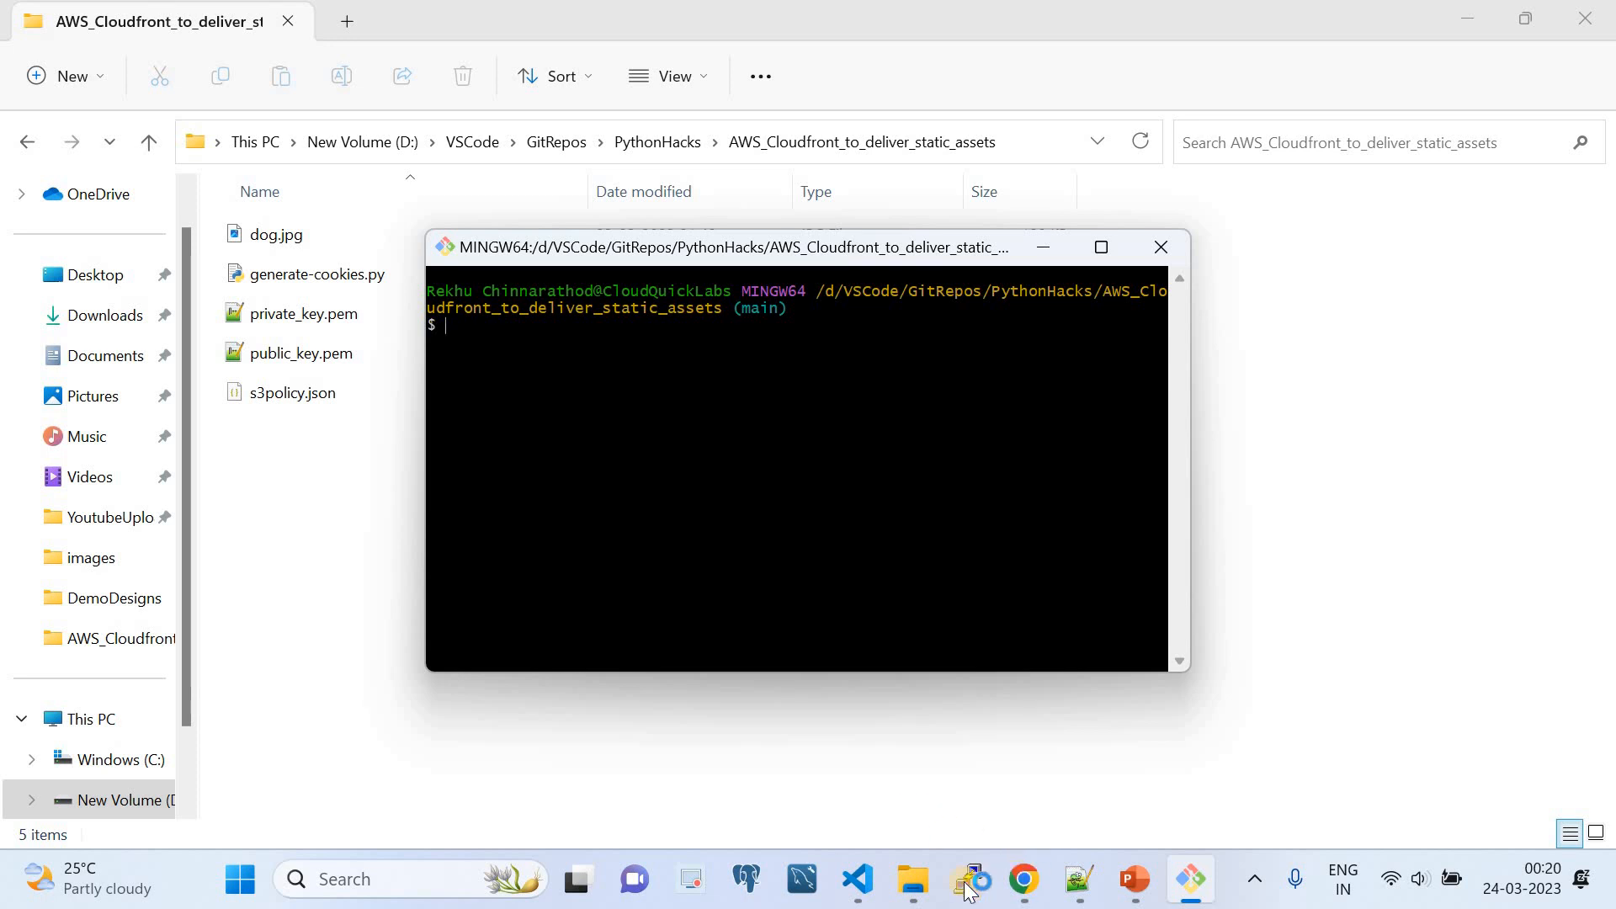
left_click(856, 879)
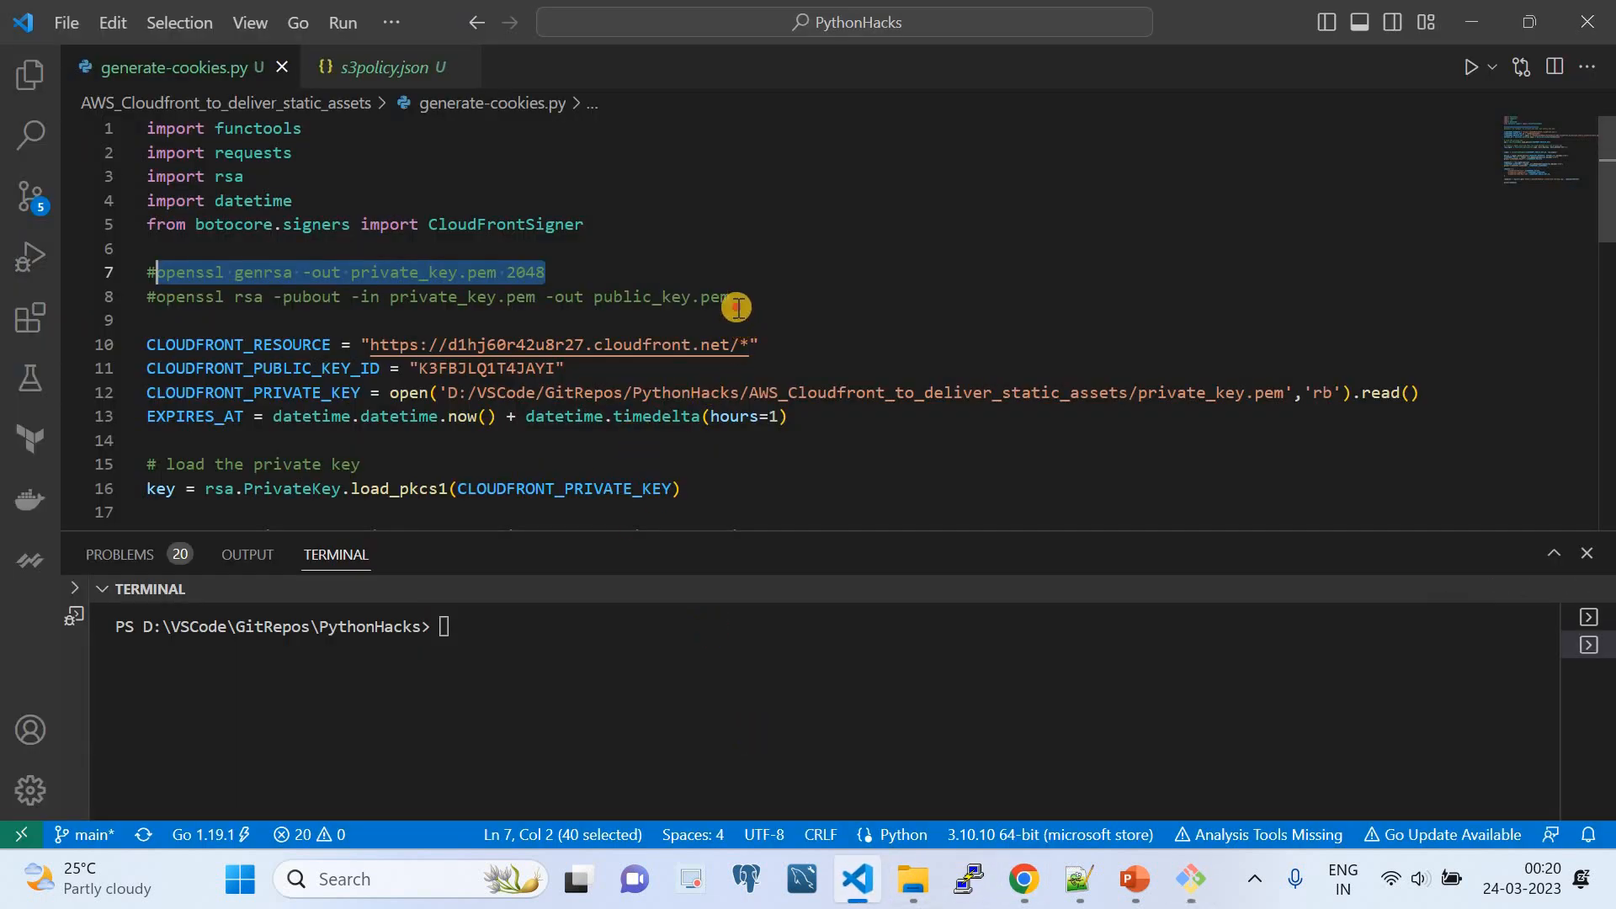
left_click_drag(729, 298, 156, 299)
key("ctrl+c")
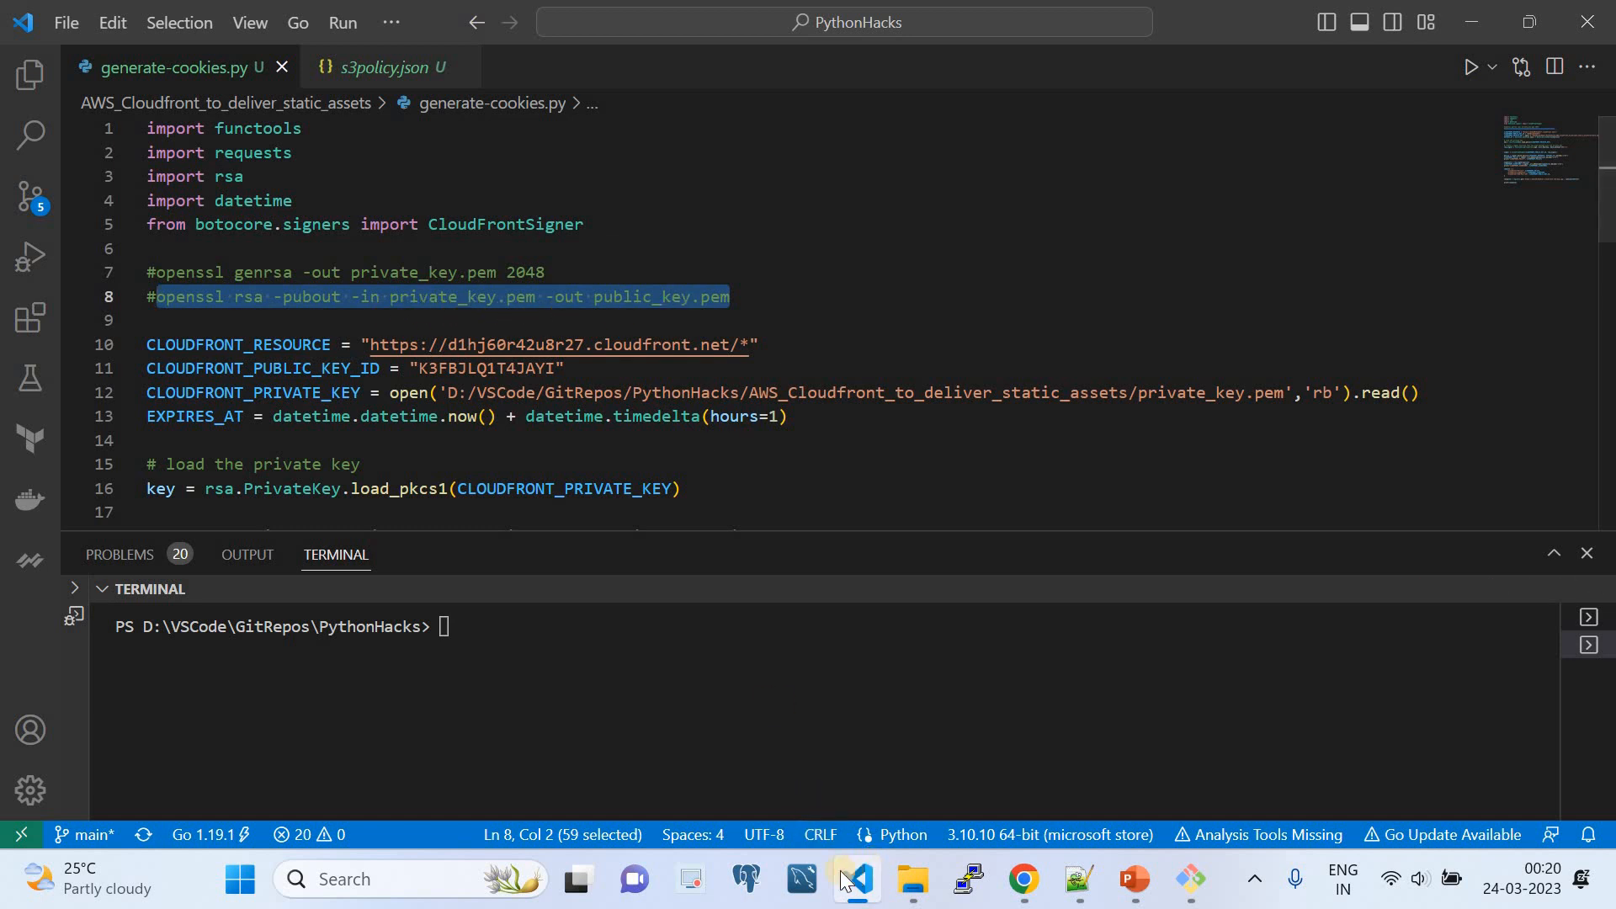
- Enter the copied public key extraction command in Git Bash and close the terminal without running it
left_click(911, 879)
left_click(1190, 879)
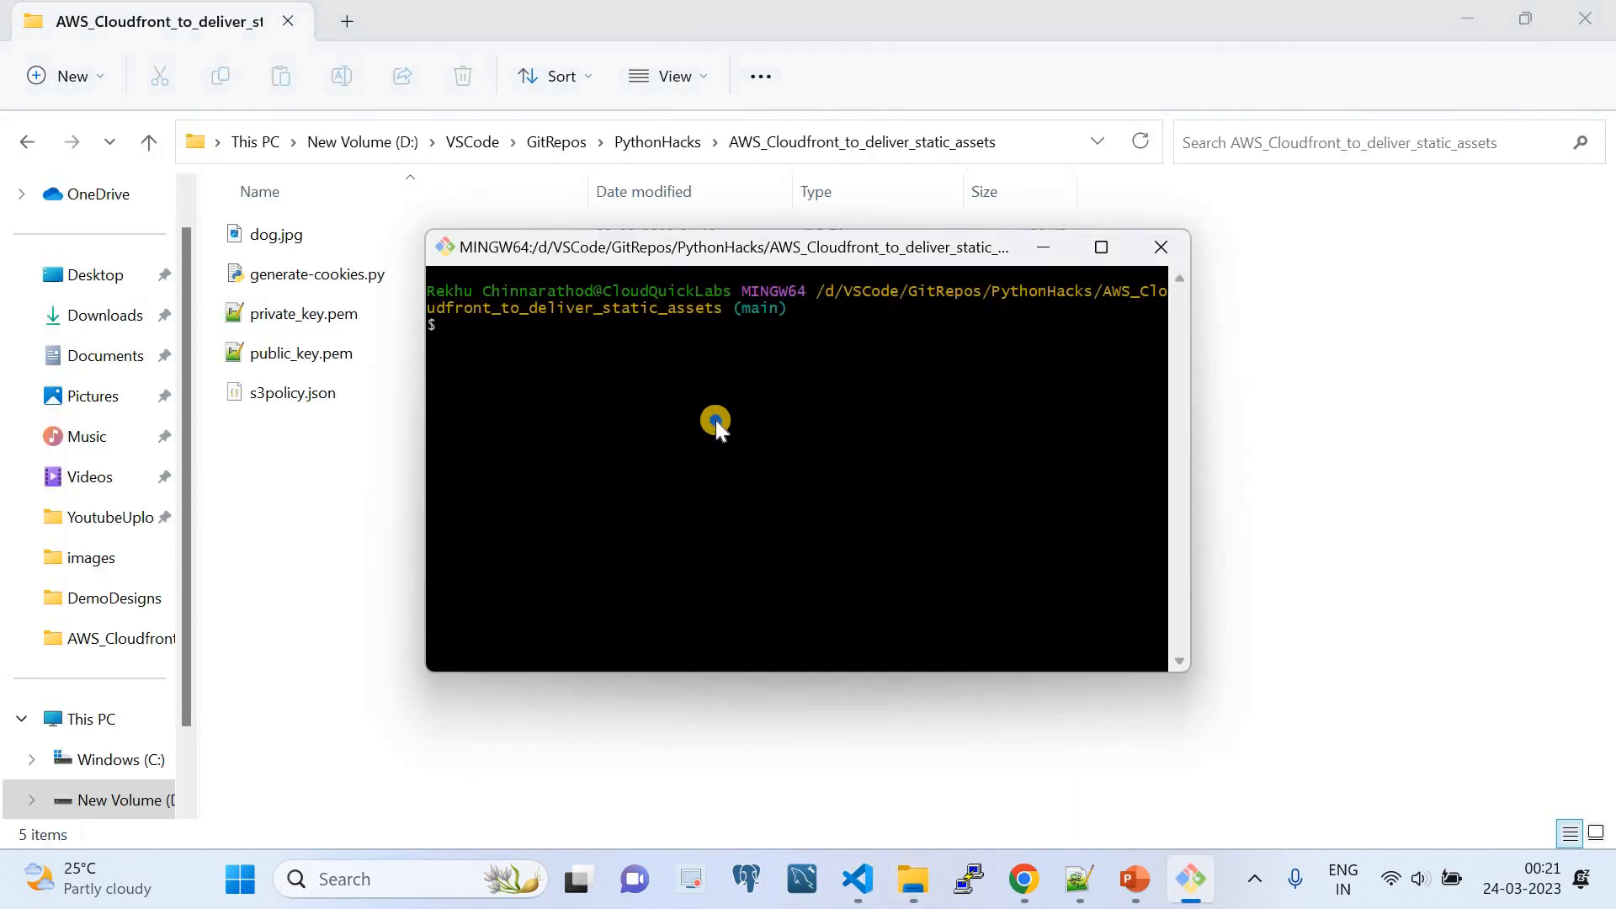
right_click(715, 421)
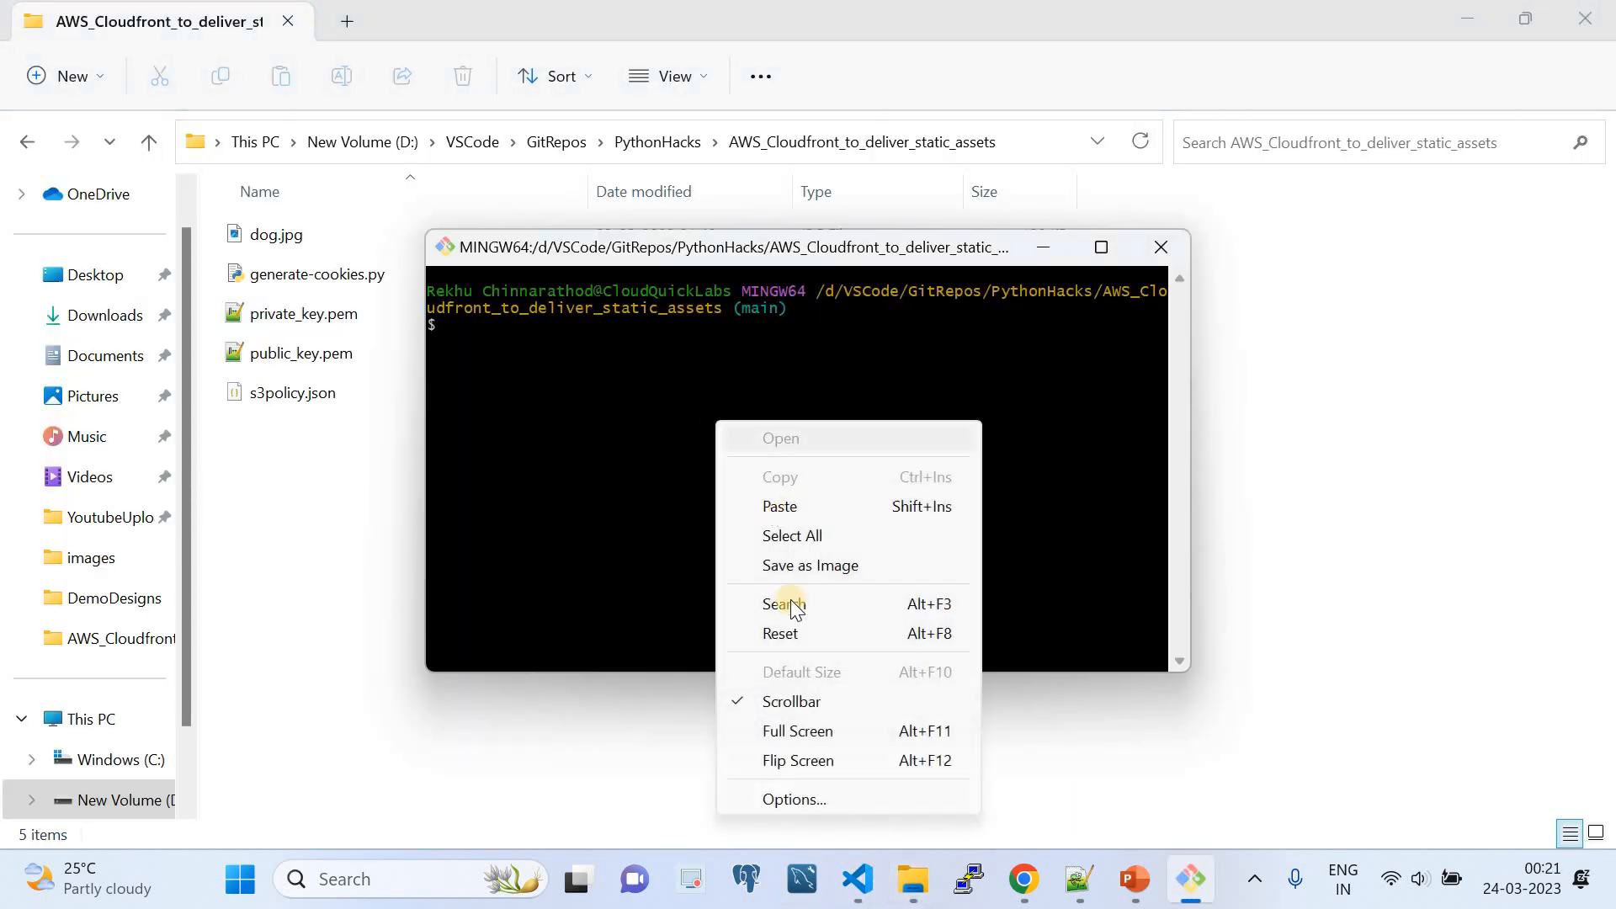
left_click(772, 505)
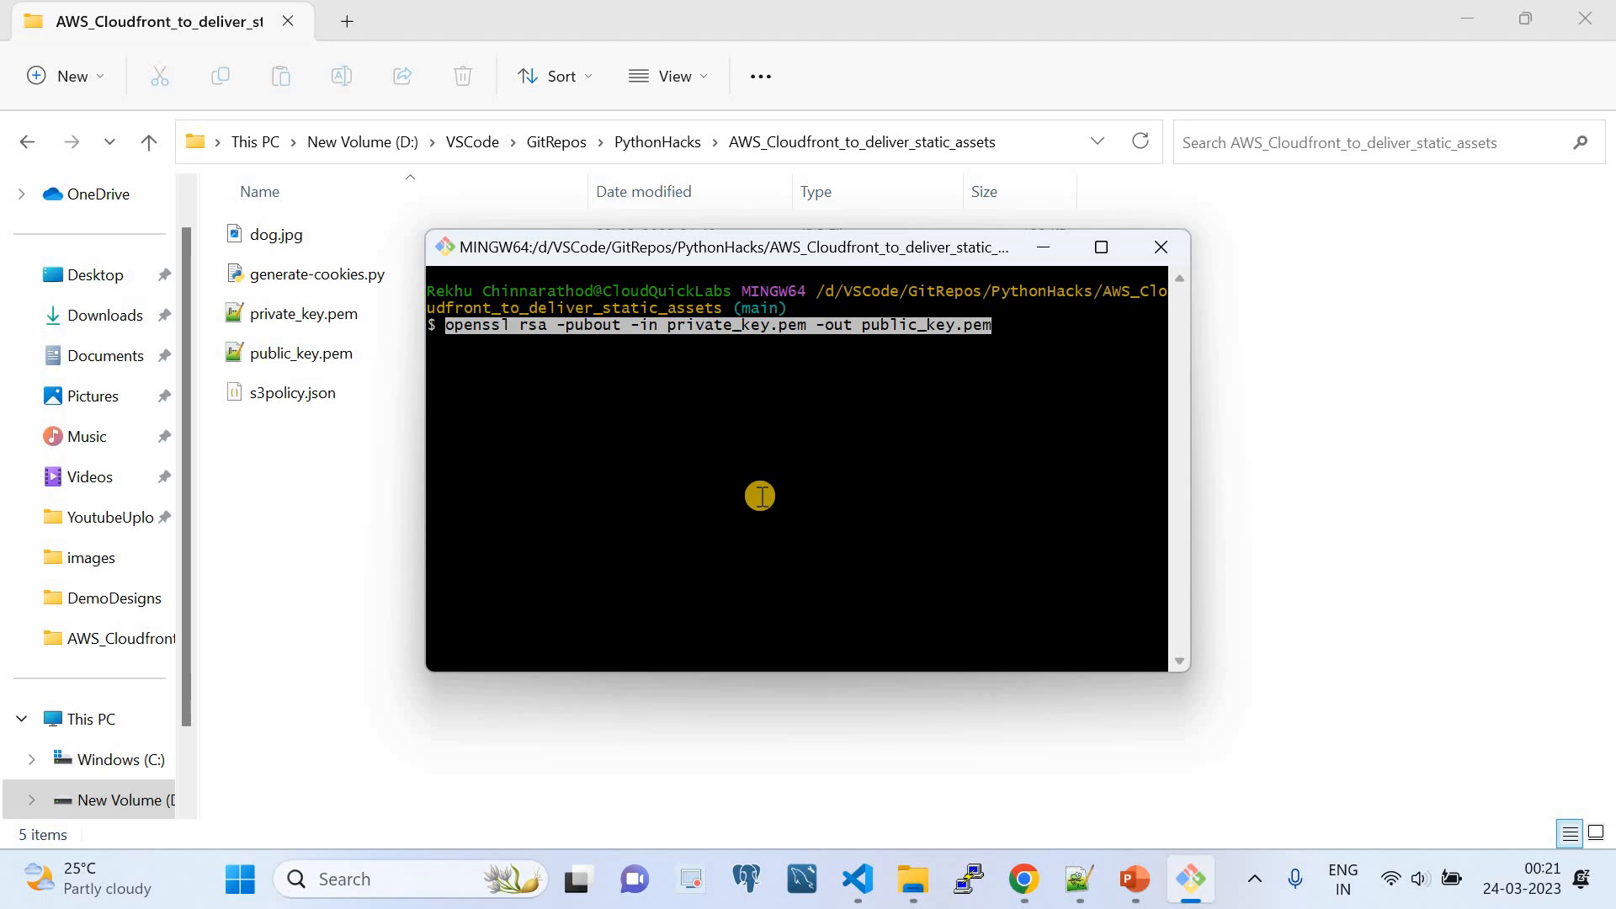
left_click(1169, 245)
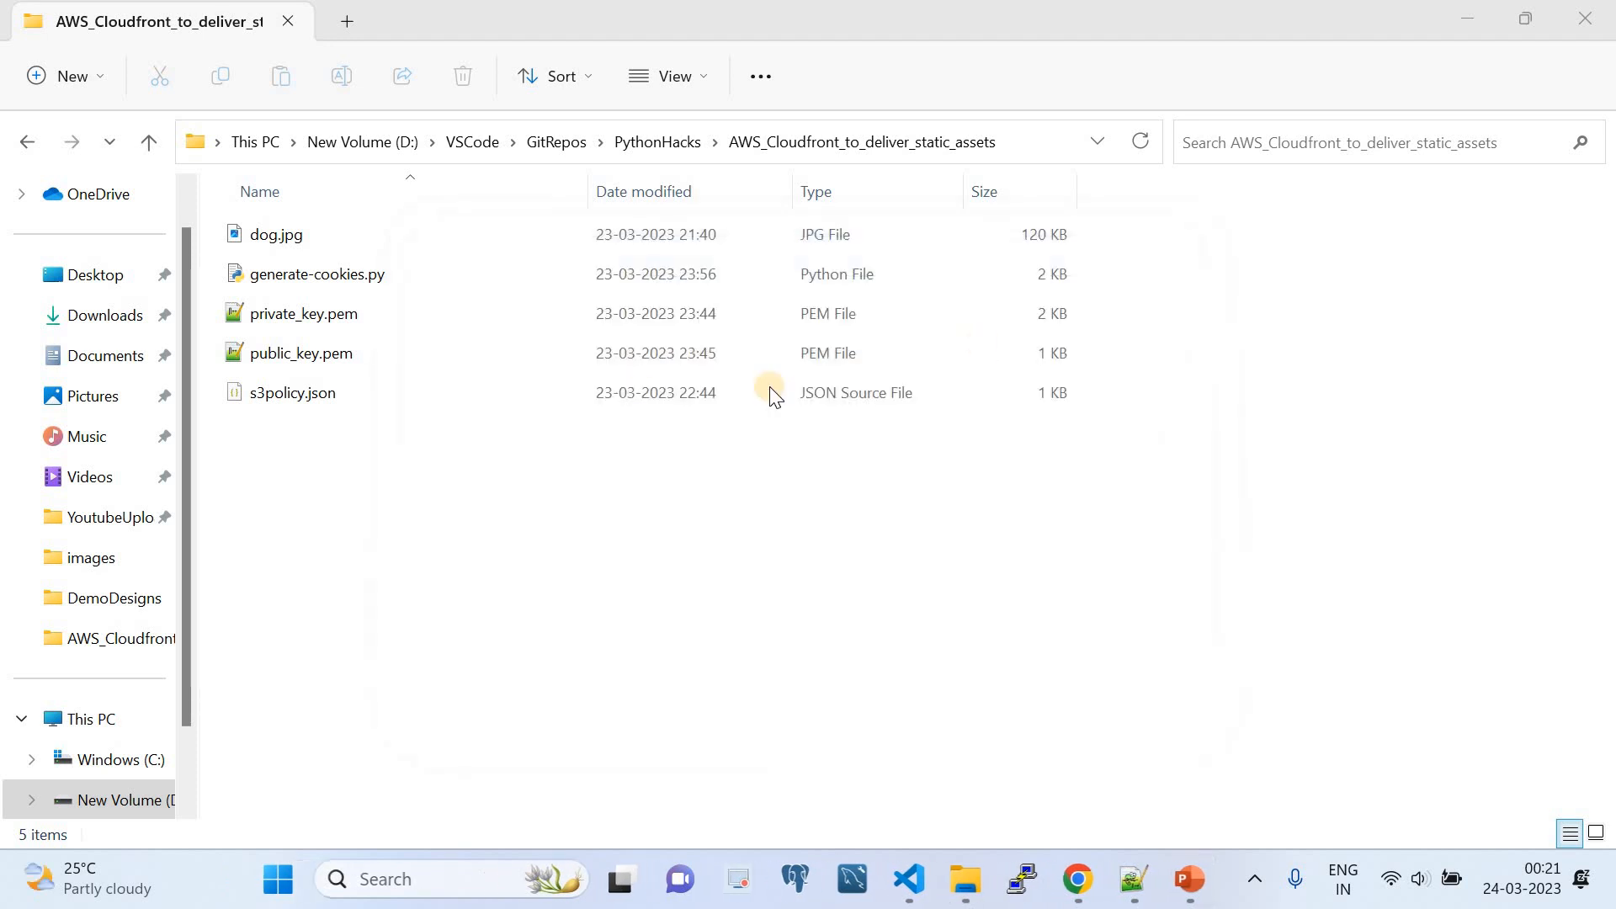
- Open public_key.pem in Notepad++ to inspect it, and return to the CloudFront public keys list in Chrome
right_click(337, 355)
left_click(418, 433)
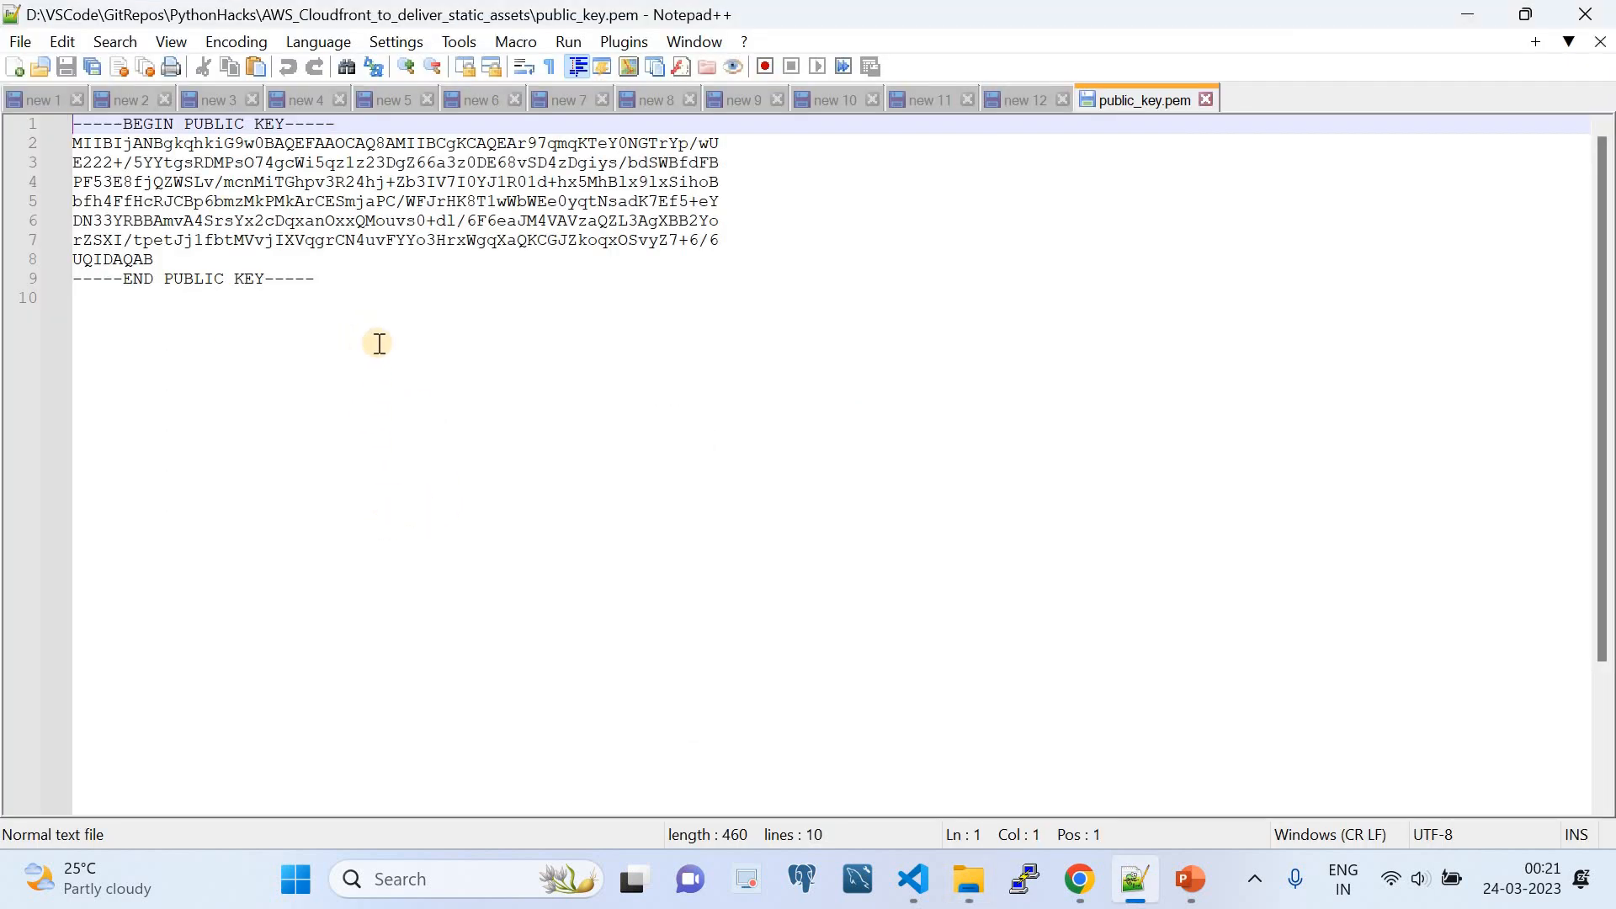
left_click(1080, 878)
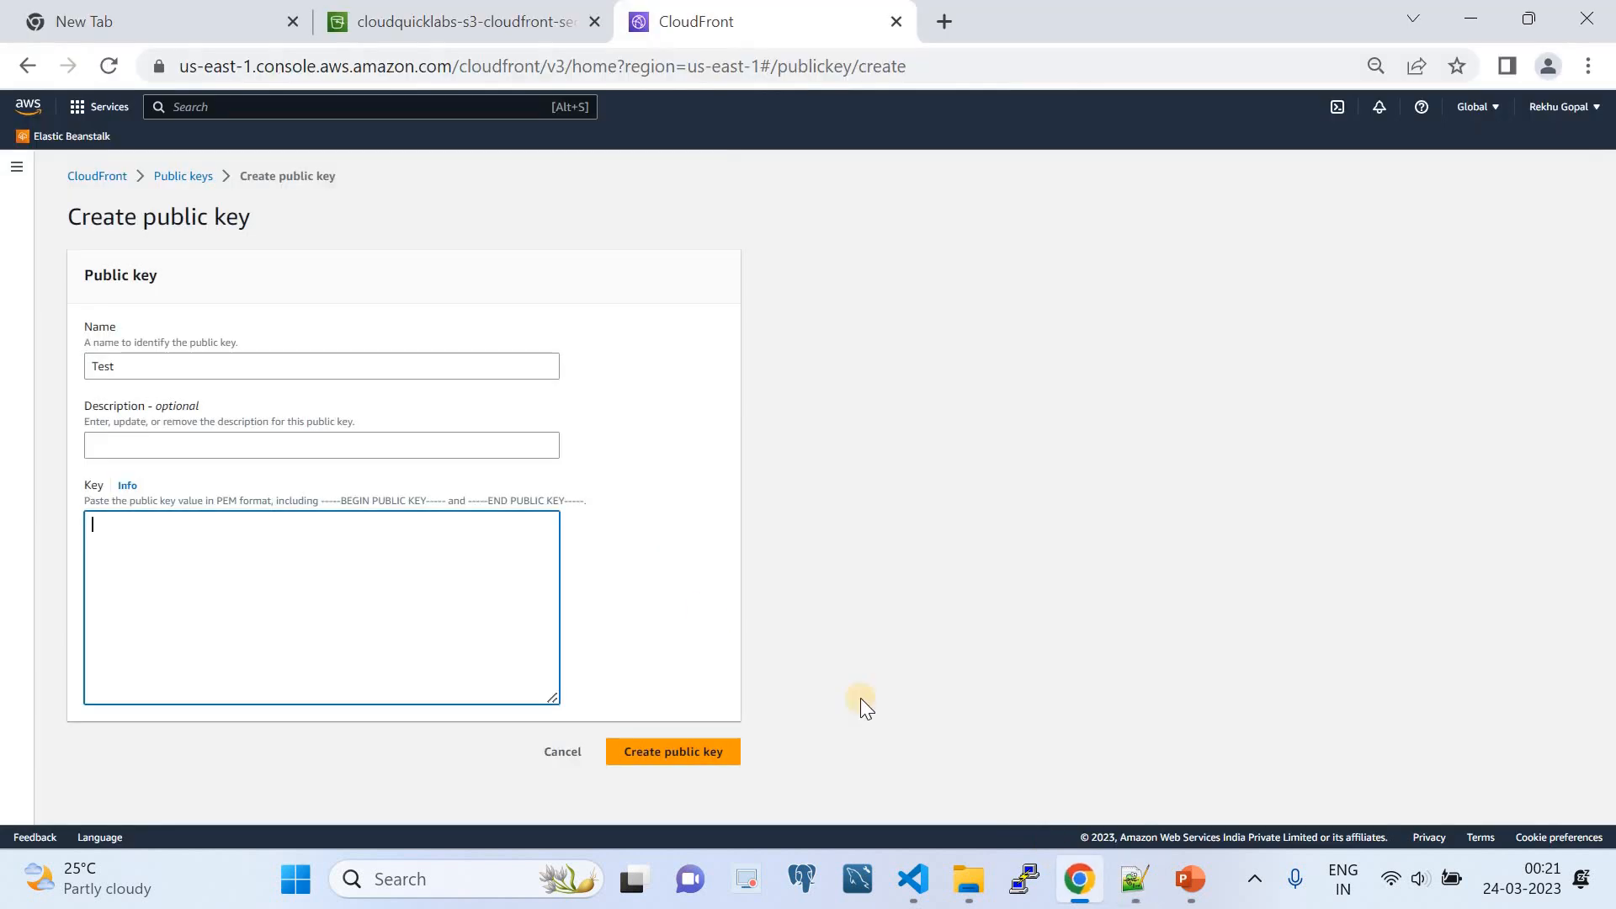
left_click(184, 176)
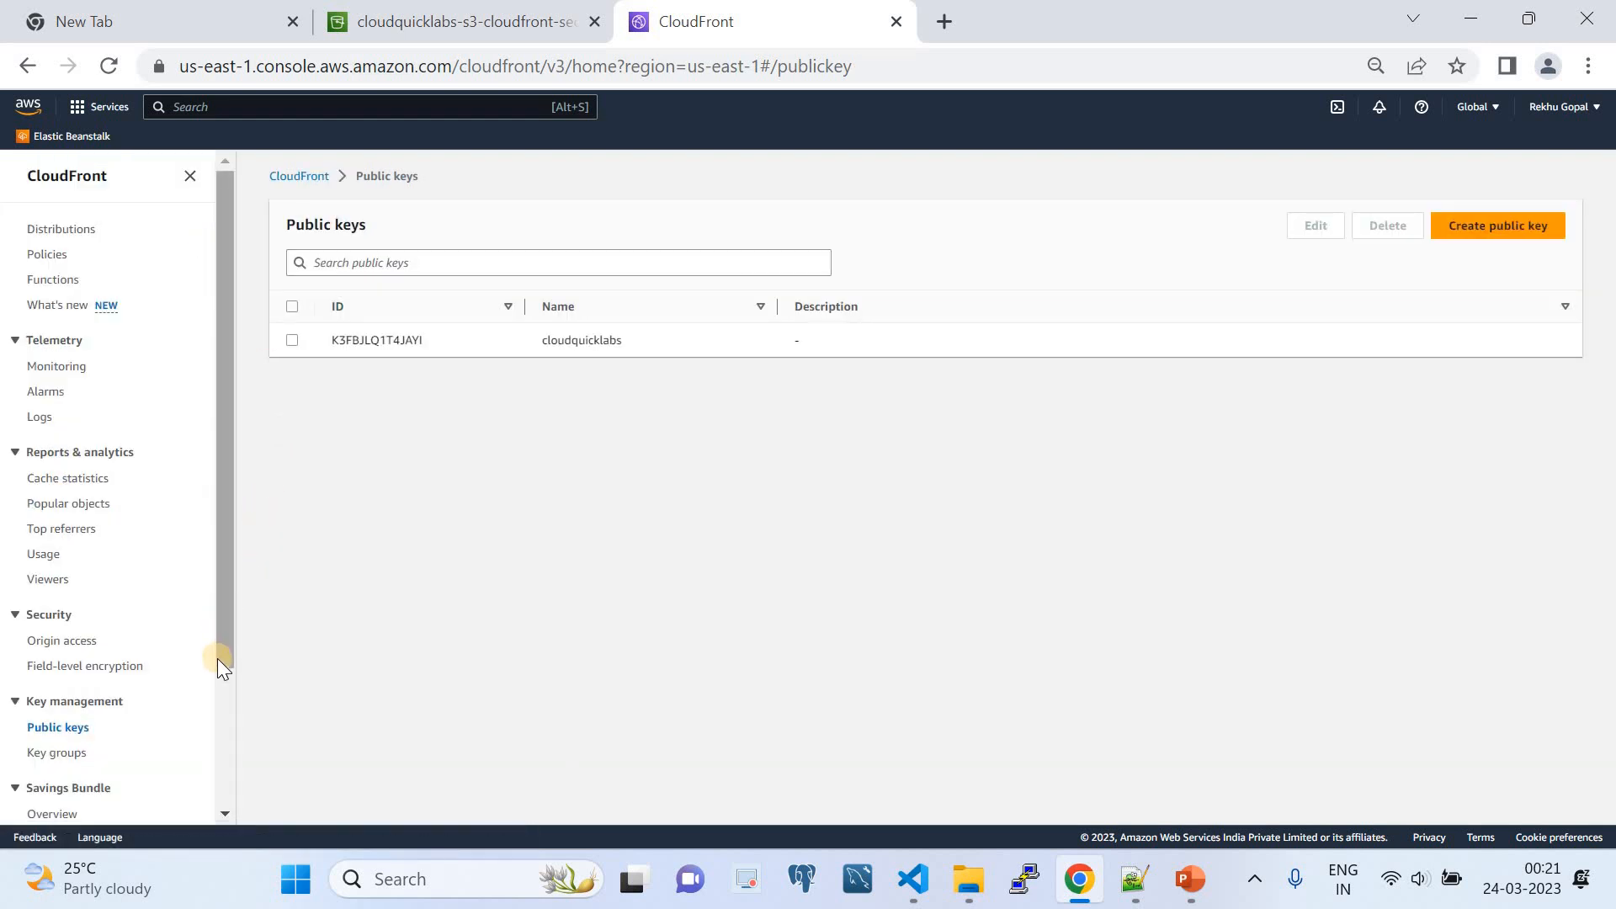
scroll(215, 660, "down", 1)
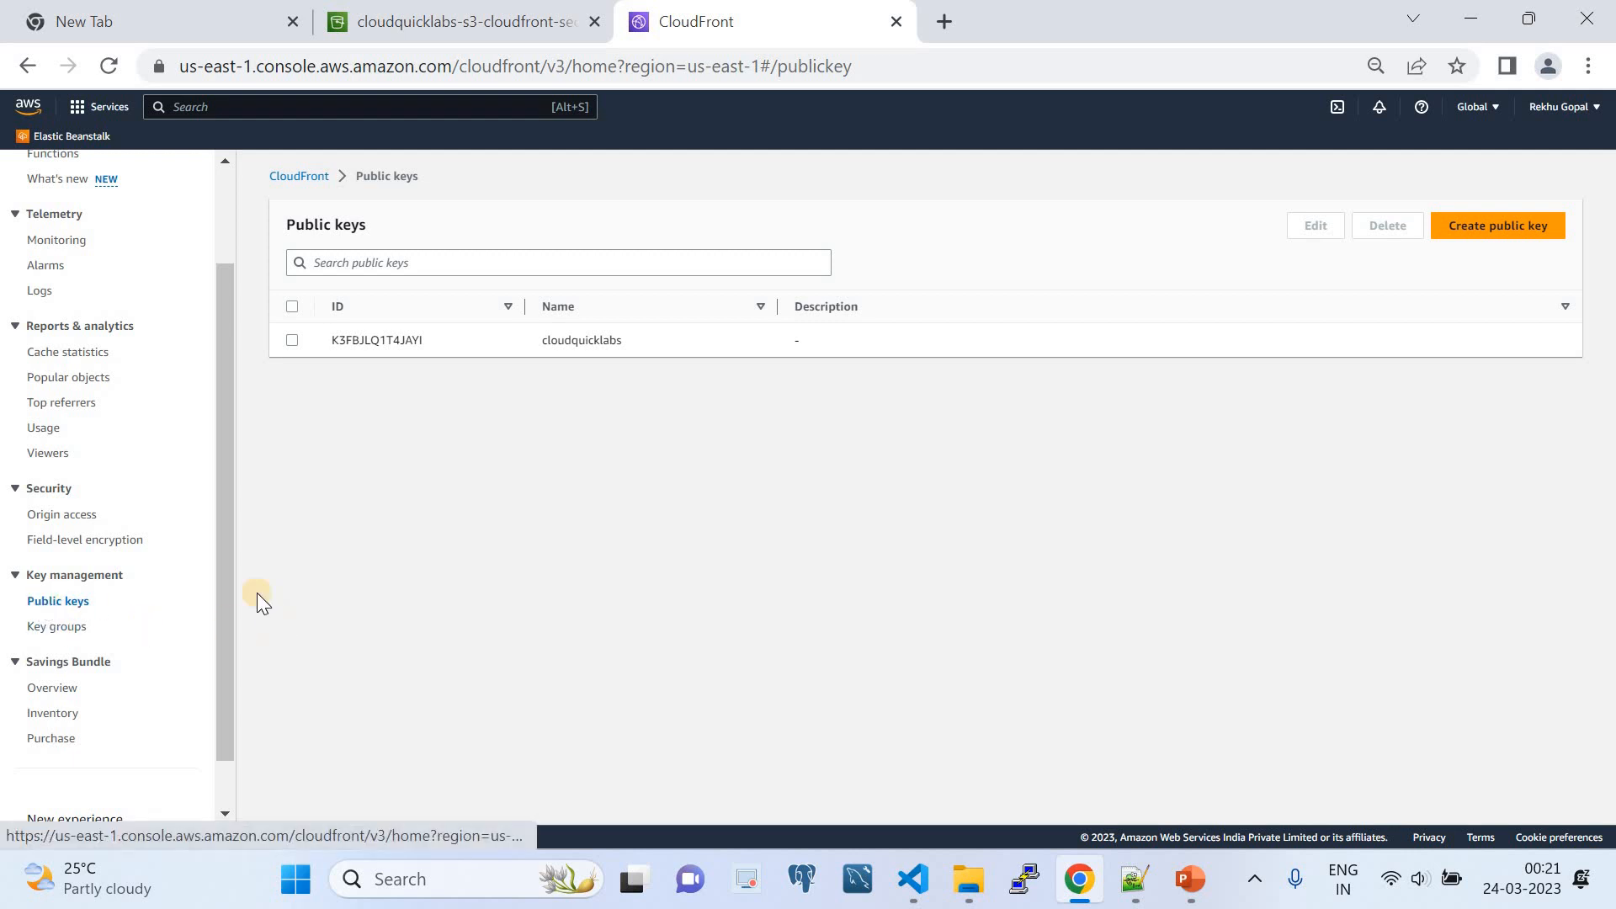
- Start creating a public key named Tes and make its key value field ready for input
left_click(1470, 229)
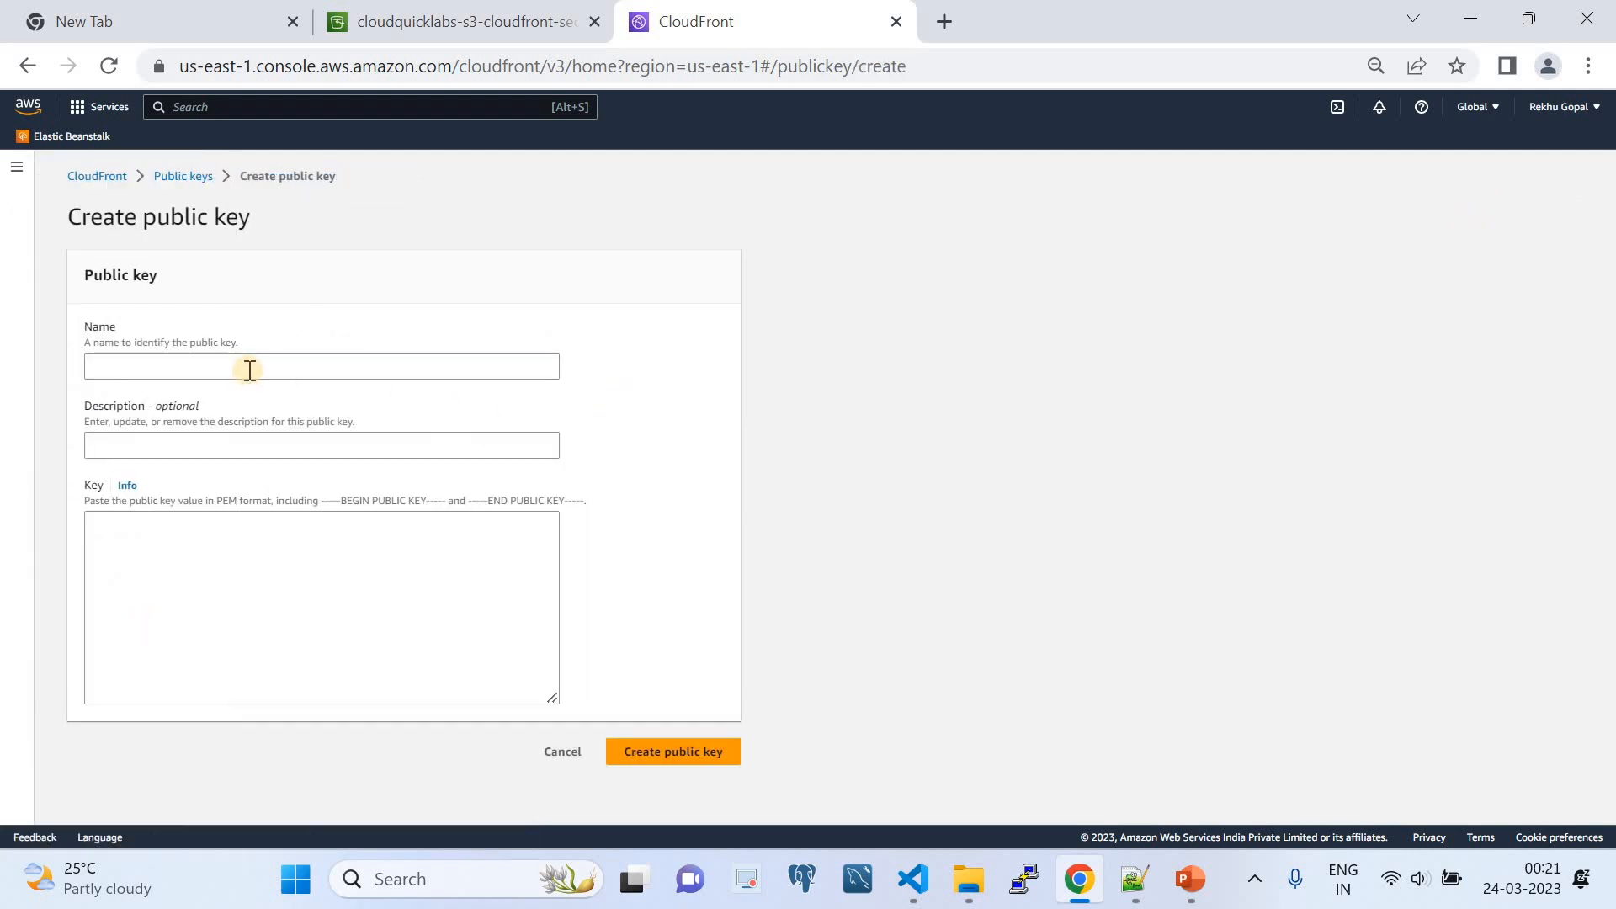
left_click(251, 370)
type("Tes")
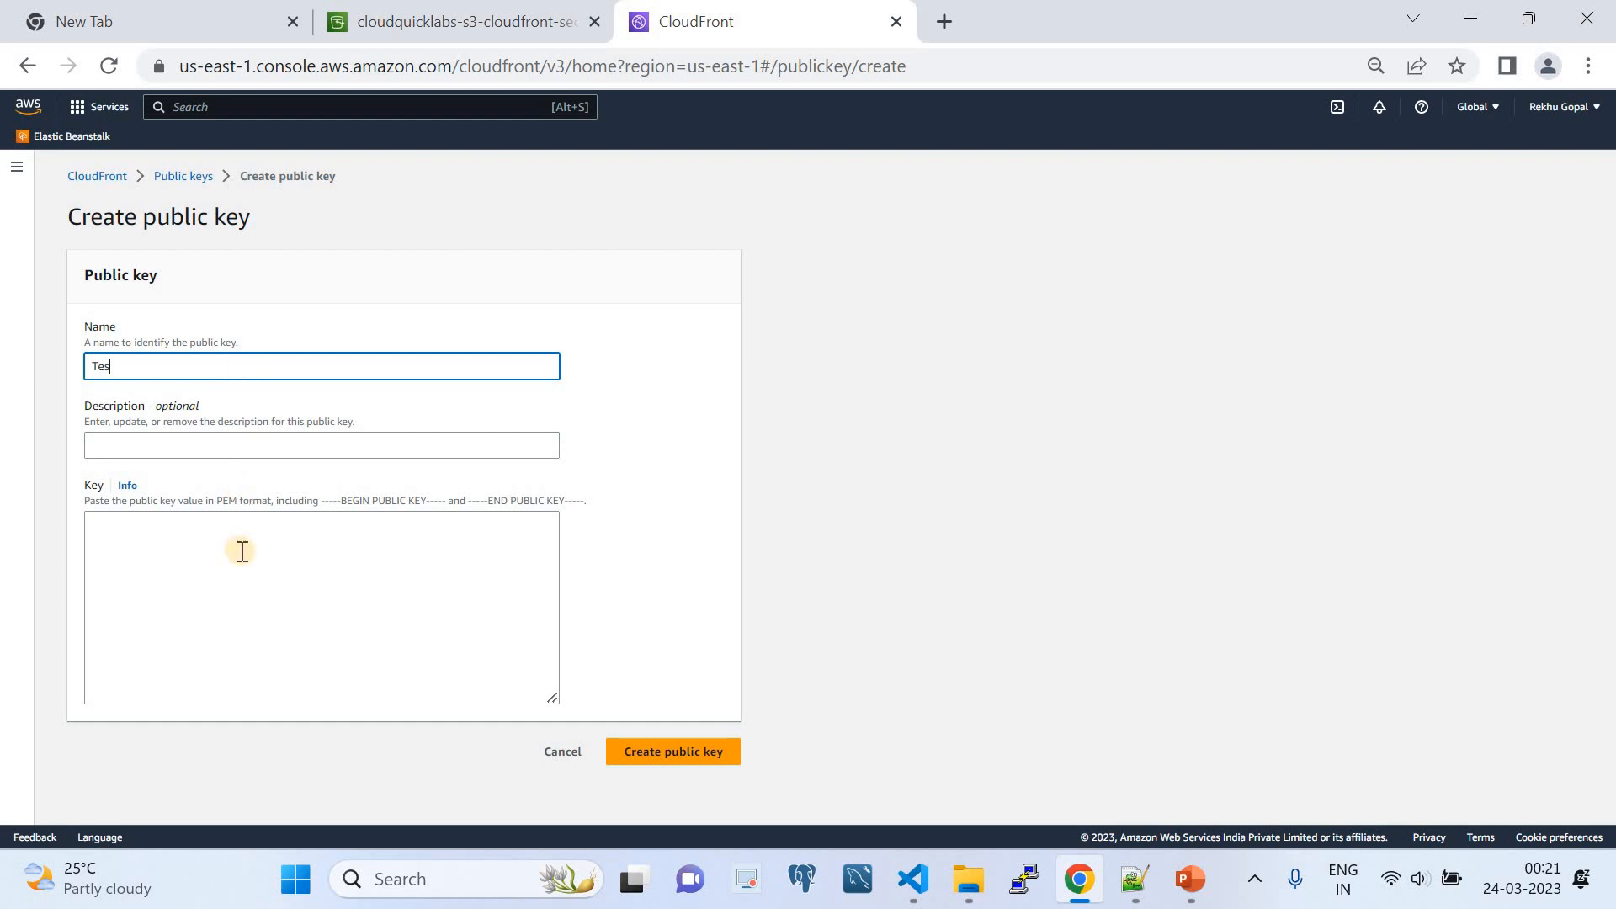
left_click(239, 552)
- Copy the whole contents of public_key.pem from Notepad++ into the new public key's value in Chrome, and cancel the creation
left_click(1133, 882)
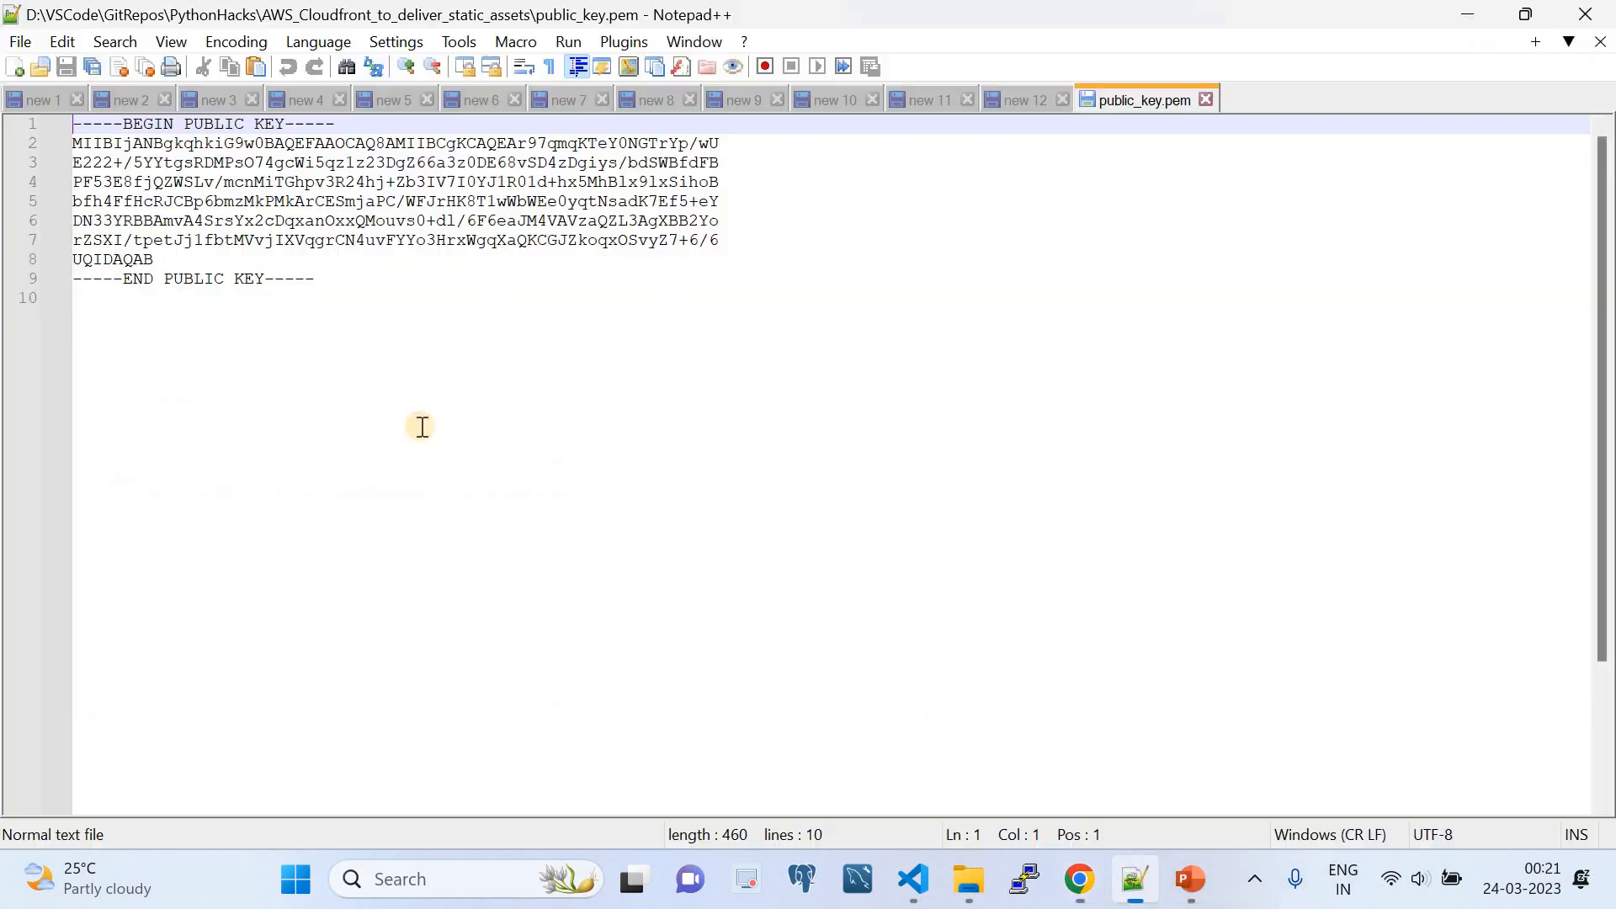
left_click(338, 278)
key("ctrl+a")
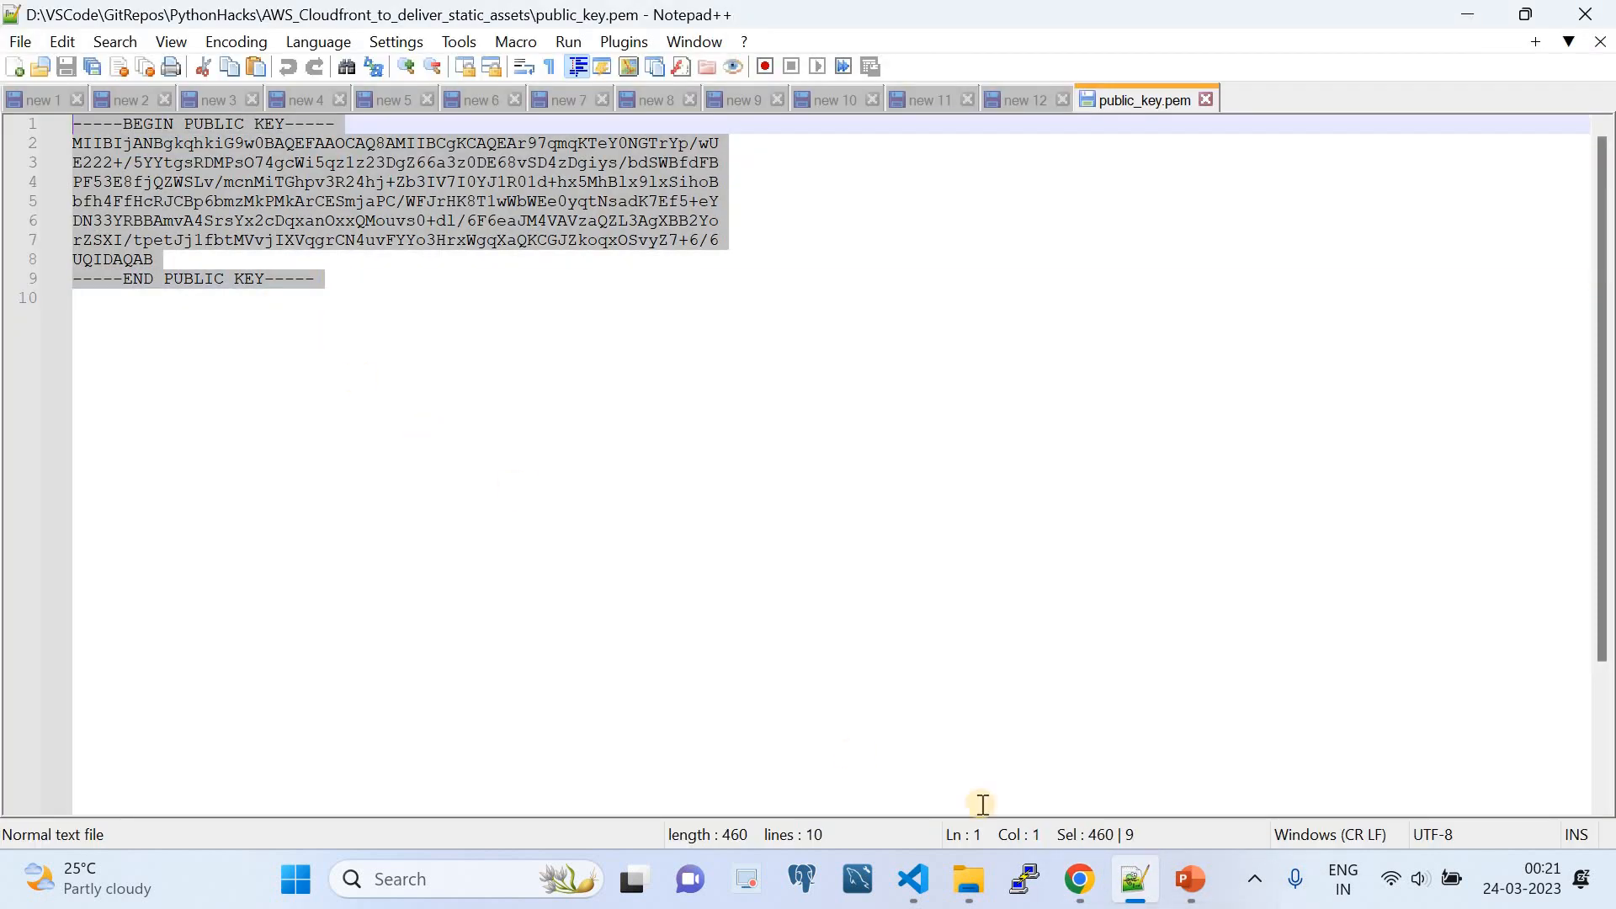
left_click(1080, 878)
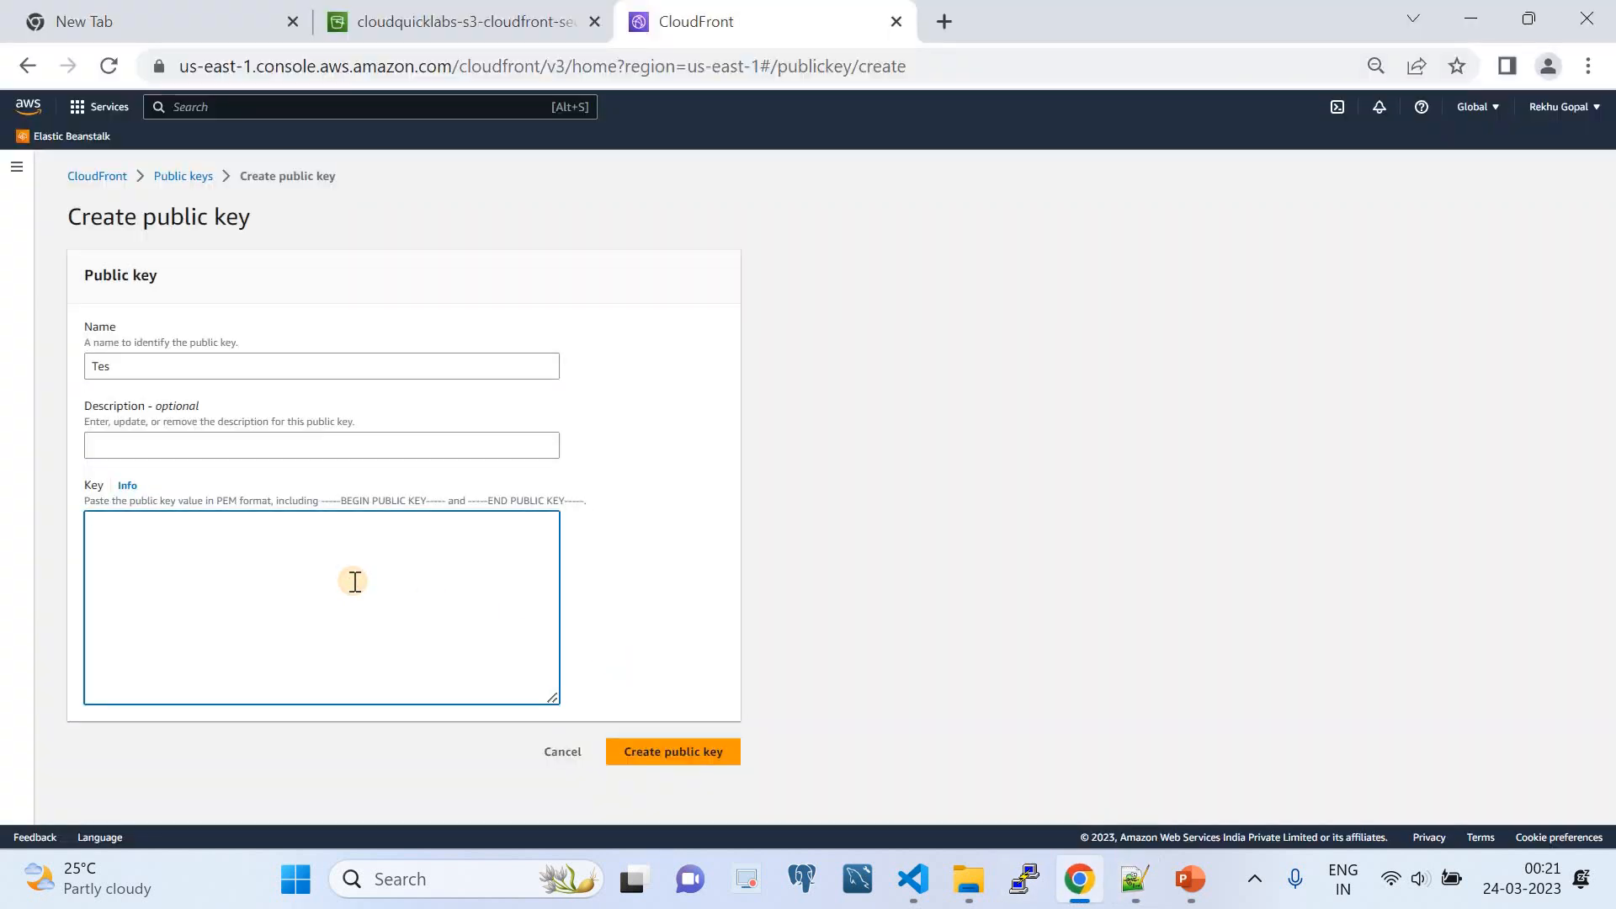
type("-----BEGIN PUBLIC KEY----- MIIBIjANBgkqhkiG9w0BAQEFAAOCAQ8AMIIBCgKCAQEAr97qmqKTeY0NGTrYp/wU E222+/5YYtgsRDMPsO74gcWi5qz1z23DgZ66a3z0DE68vSD4zDgiys/bdSWBfdFB PF53E8fjQZWSLv/mcnMiTGhpv3R24hj+Zb3IV7I0YJ1R01d+hx5MhBlx9lxSihoB bfh4FfHcRJCBp6bmzMkPMkArCESmjaPC/WFJrHK8T1wWbWEe0yqtNsadK7Ef5+eY DN33YRBBAmvA4SrsYx2cDqxanOxxQMouvs0+dl/6F6eaJM4VAVzaQZL3AgXBB2Yo rZSXI/tpetJj1fbtMVvjIXVqgrCN4uvFYYo3HrxWgqXaQKCGJZkoqxOSvyZ7+6/6 UQIDAQAB -----END PUBLIC KEY-----")
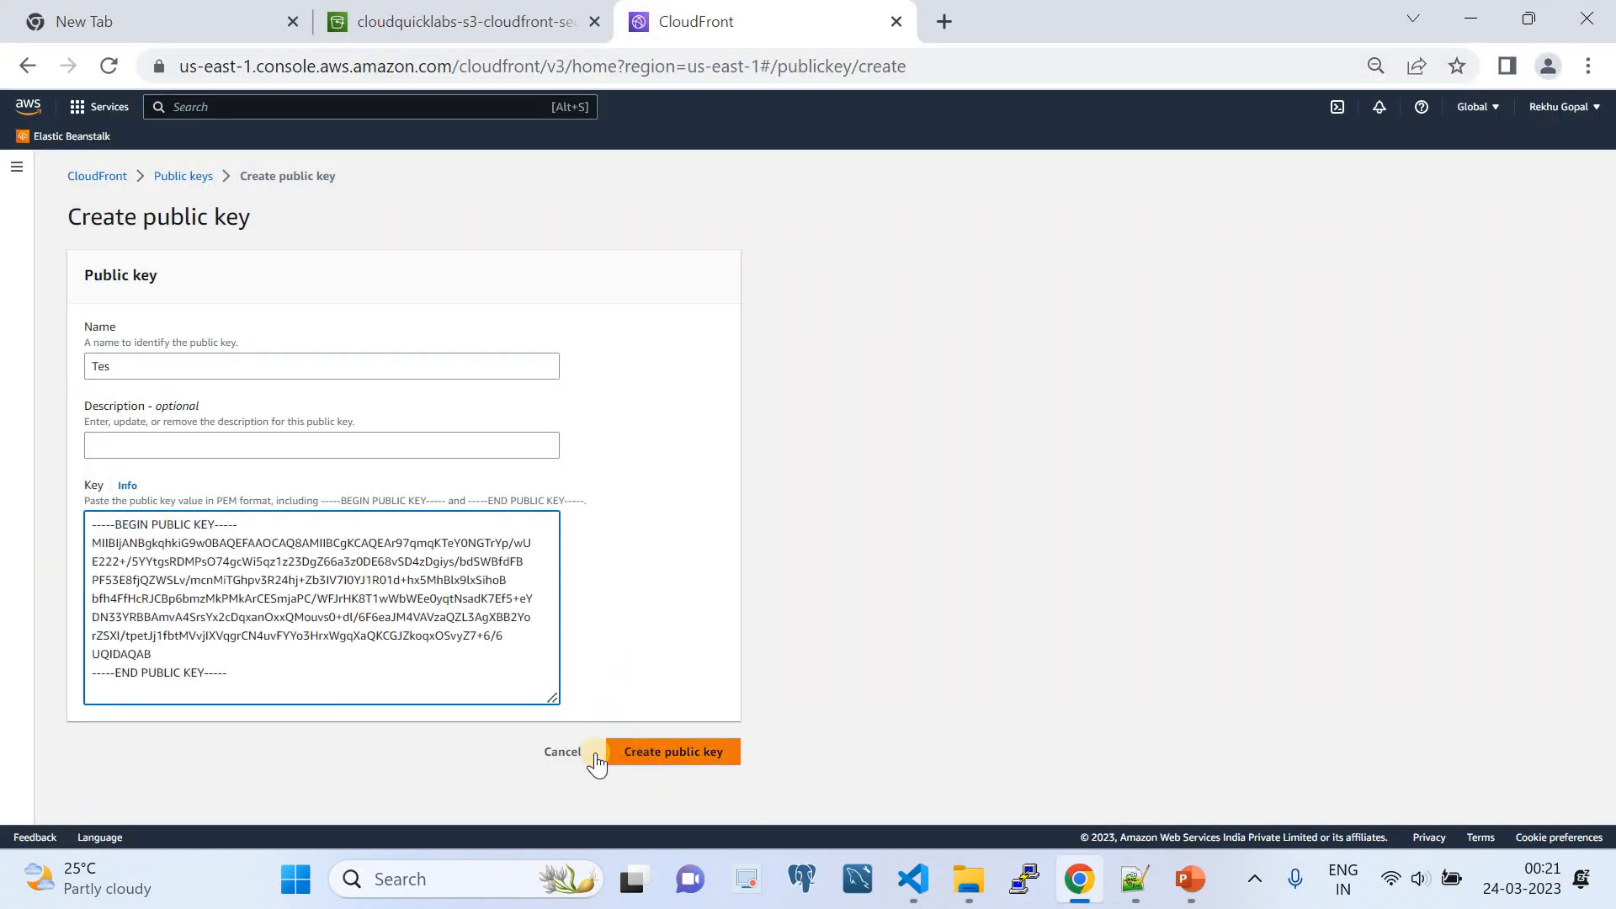
left_click(562, 751)
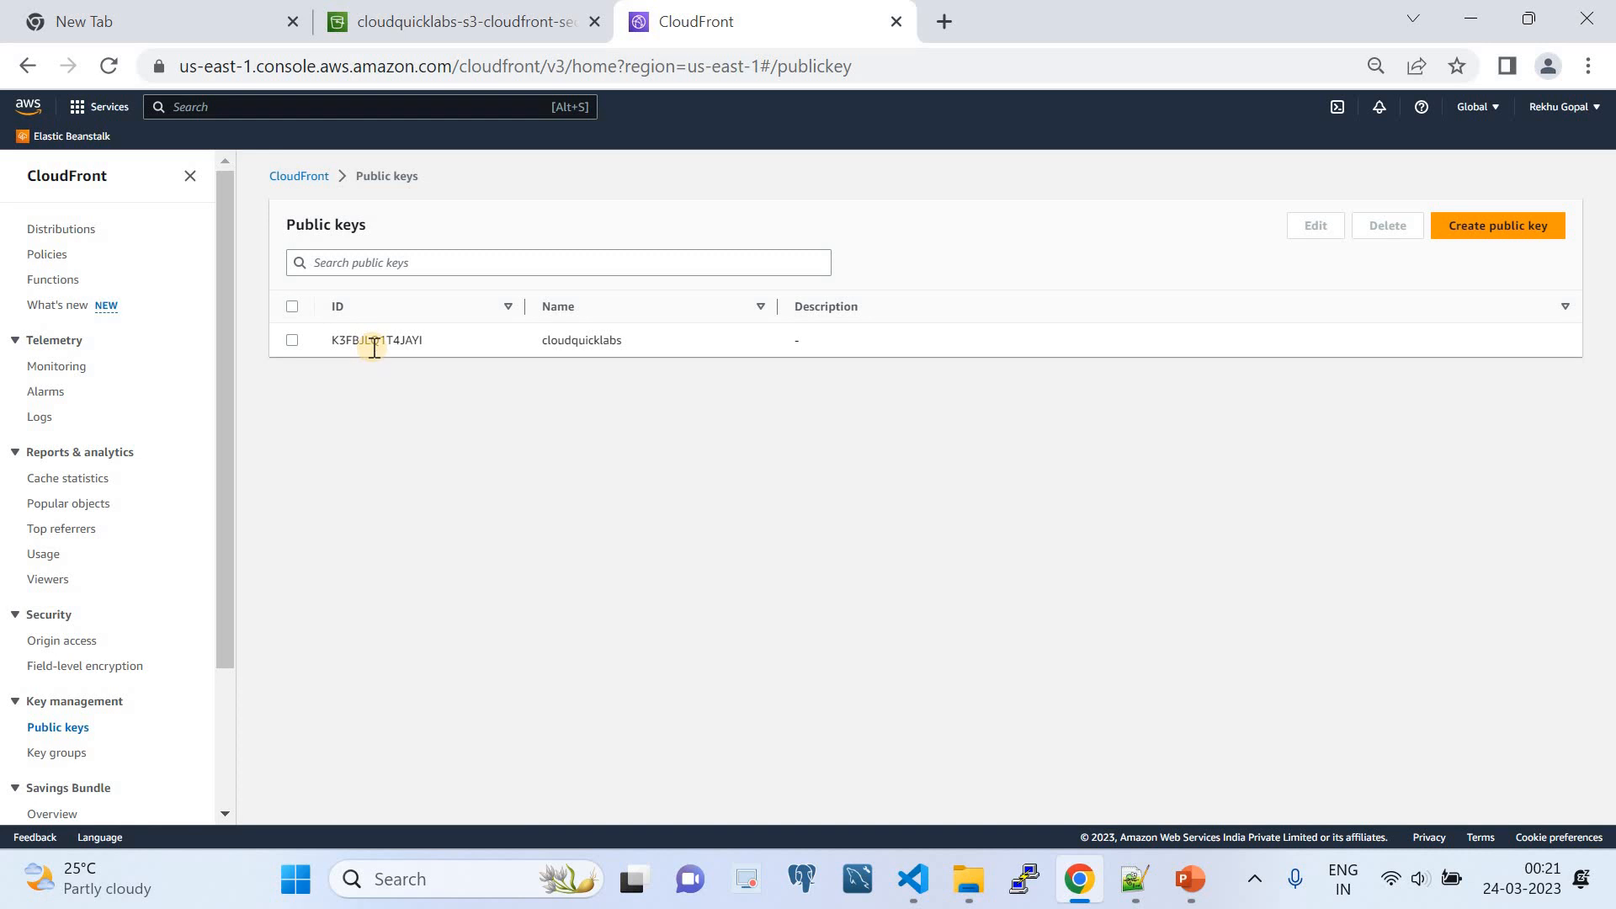
- Review the CloudFront key groups list and compare it with the public keys list
scroll(217, 603, "down", 3)
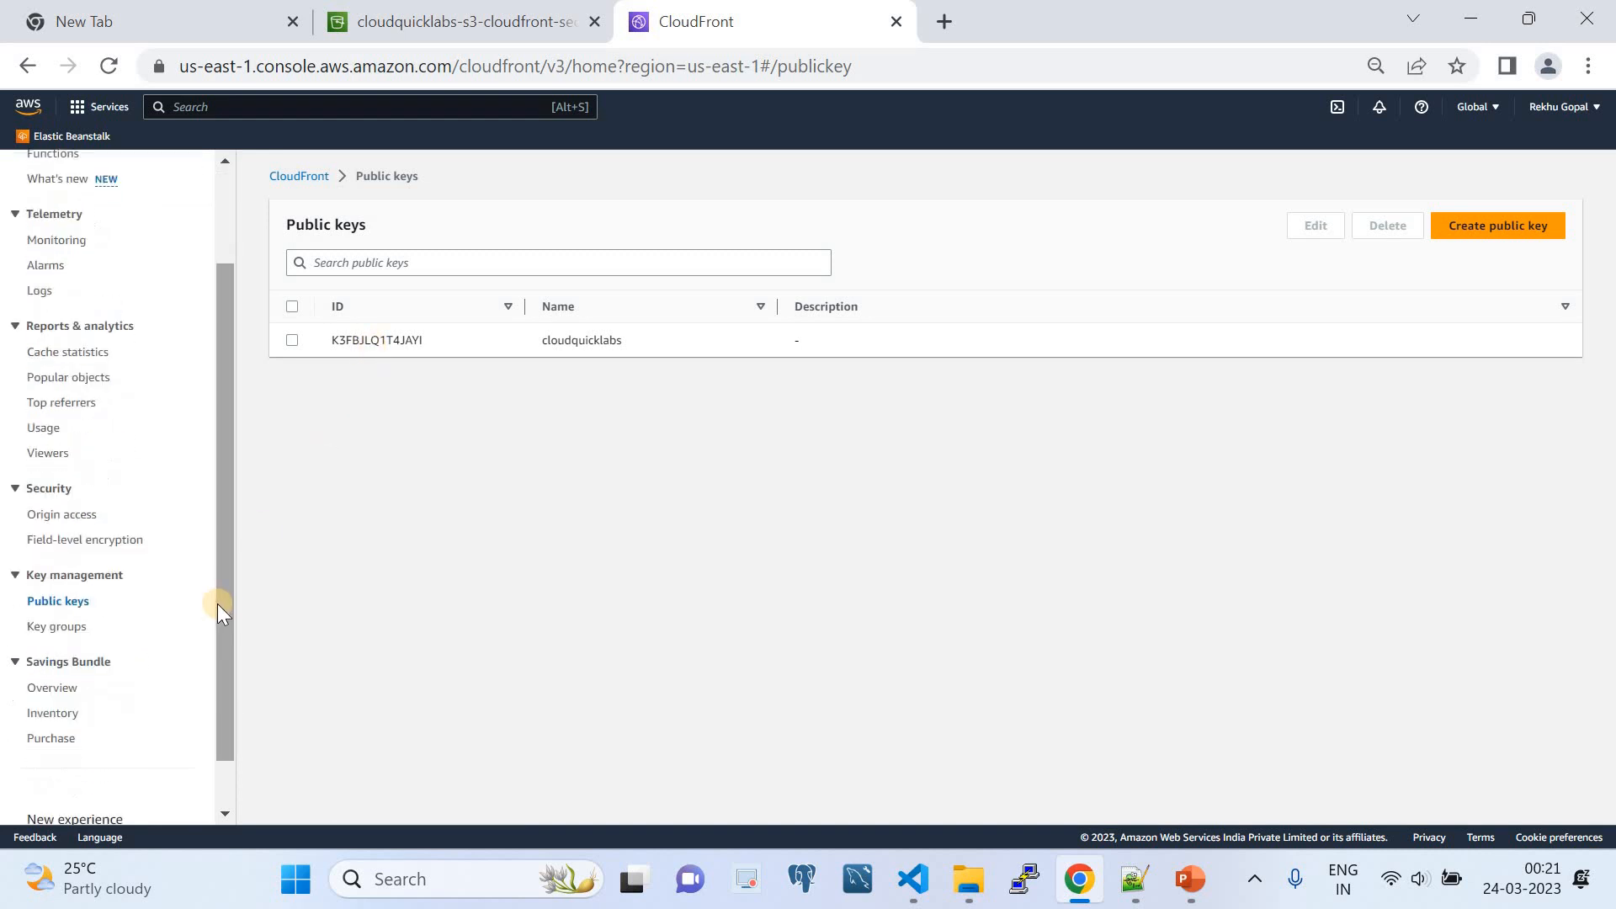
left_click(40, 627)
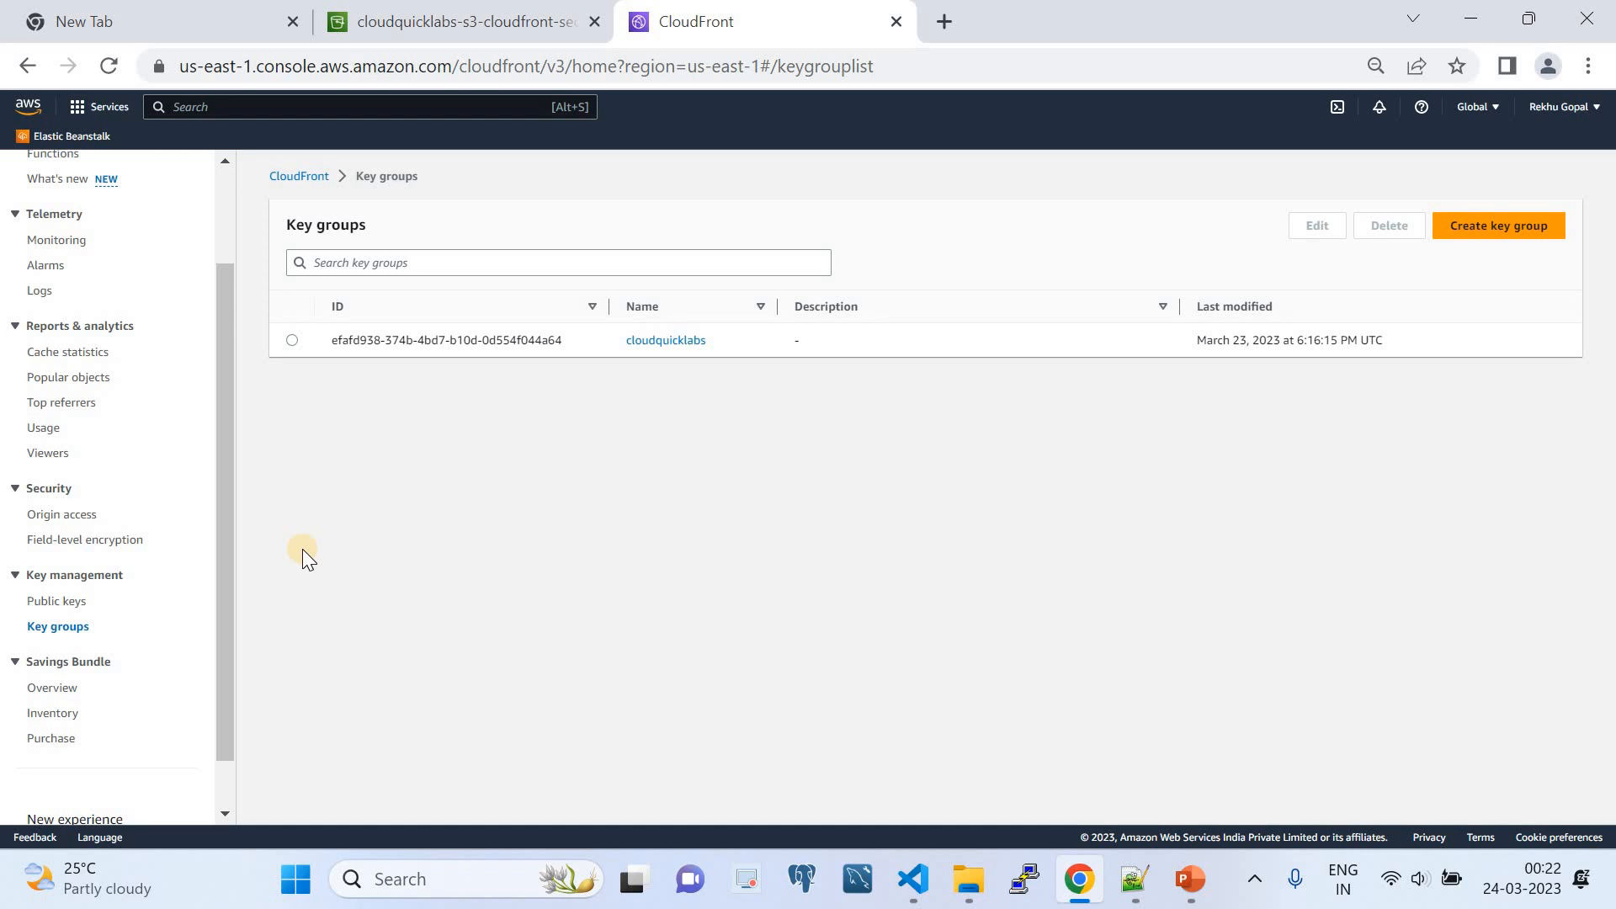
left_click(57, 601)
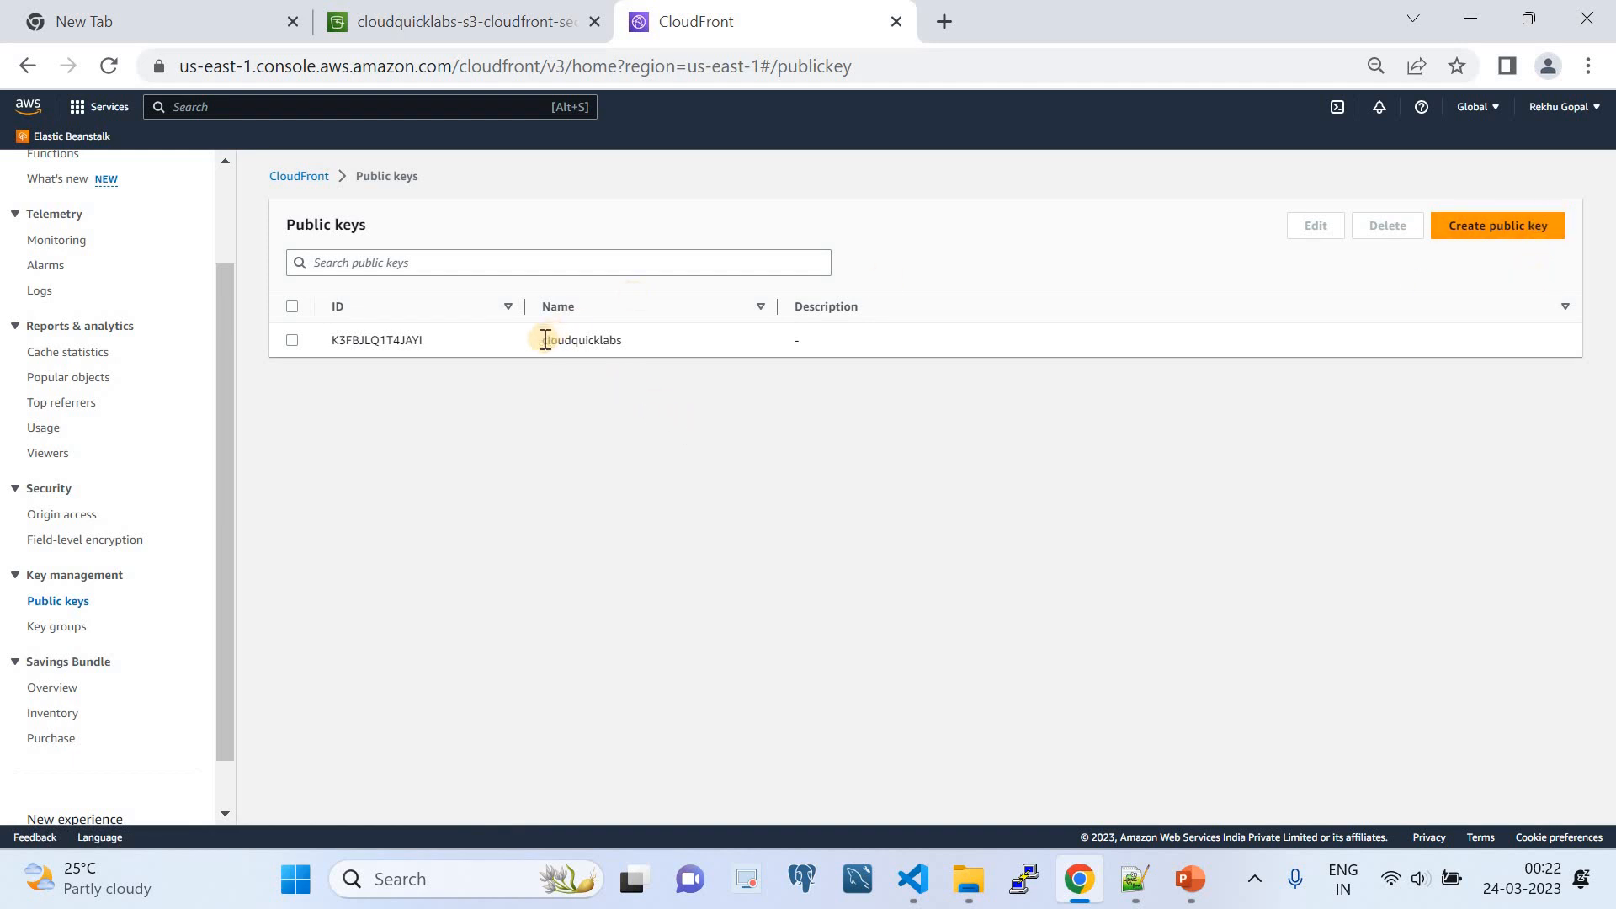
left_click(43, 625)
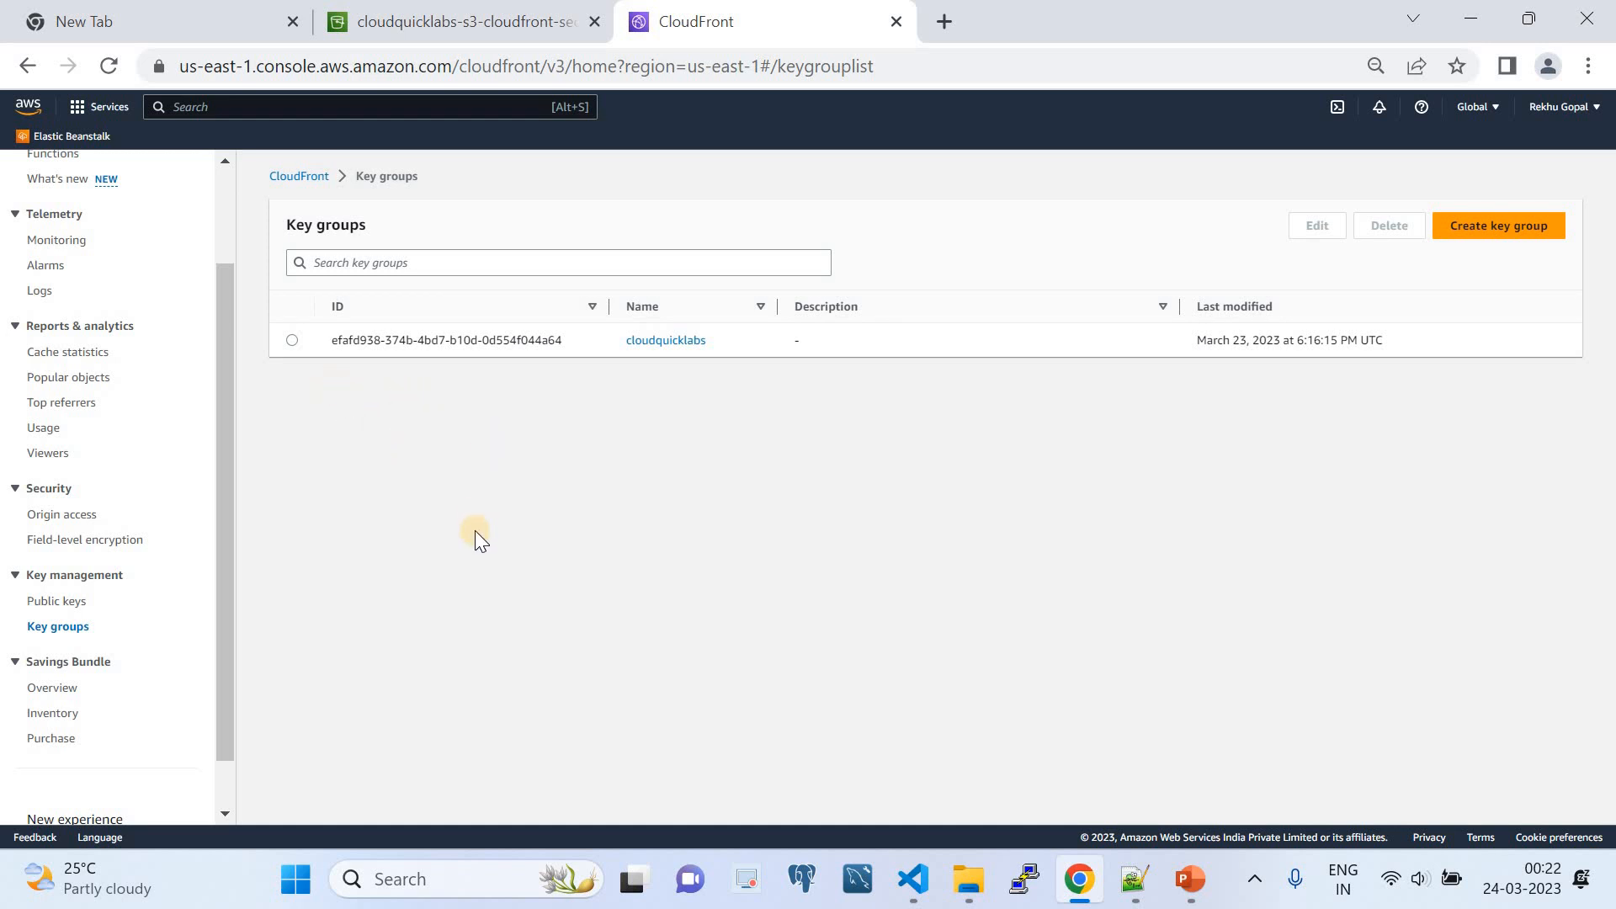
- Fill in a new key group named test containing the cloudquicklabs public key, and return to the key groups list without creating it
left_click(1514, 231)
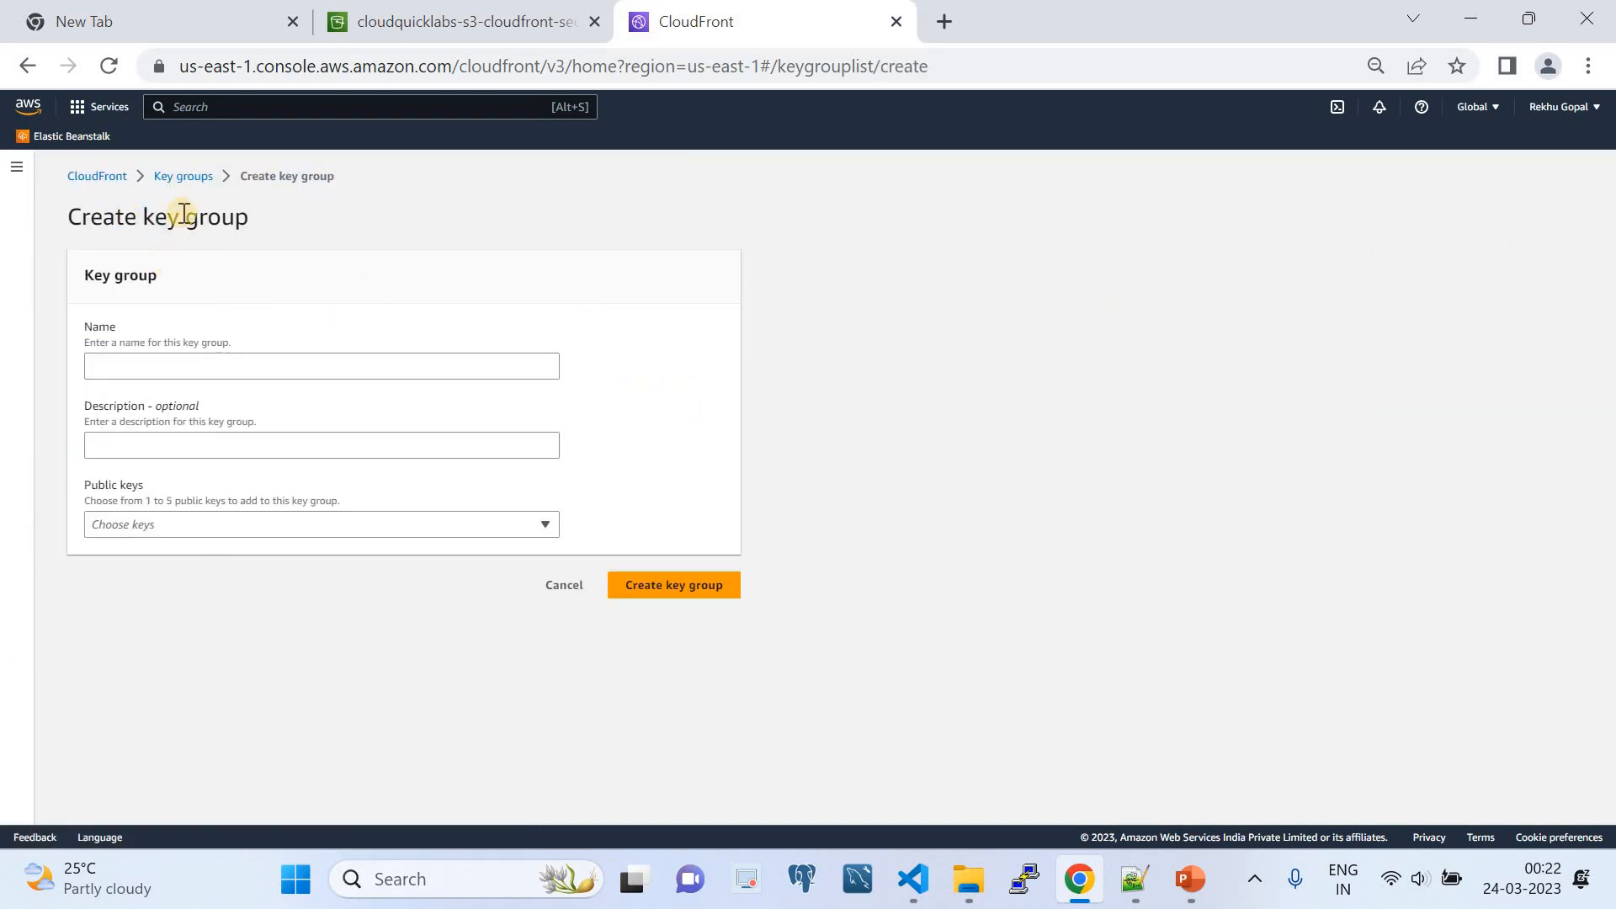
left_click(195, 363)
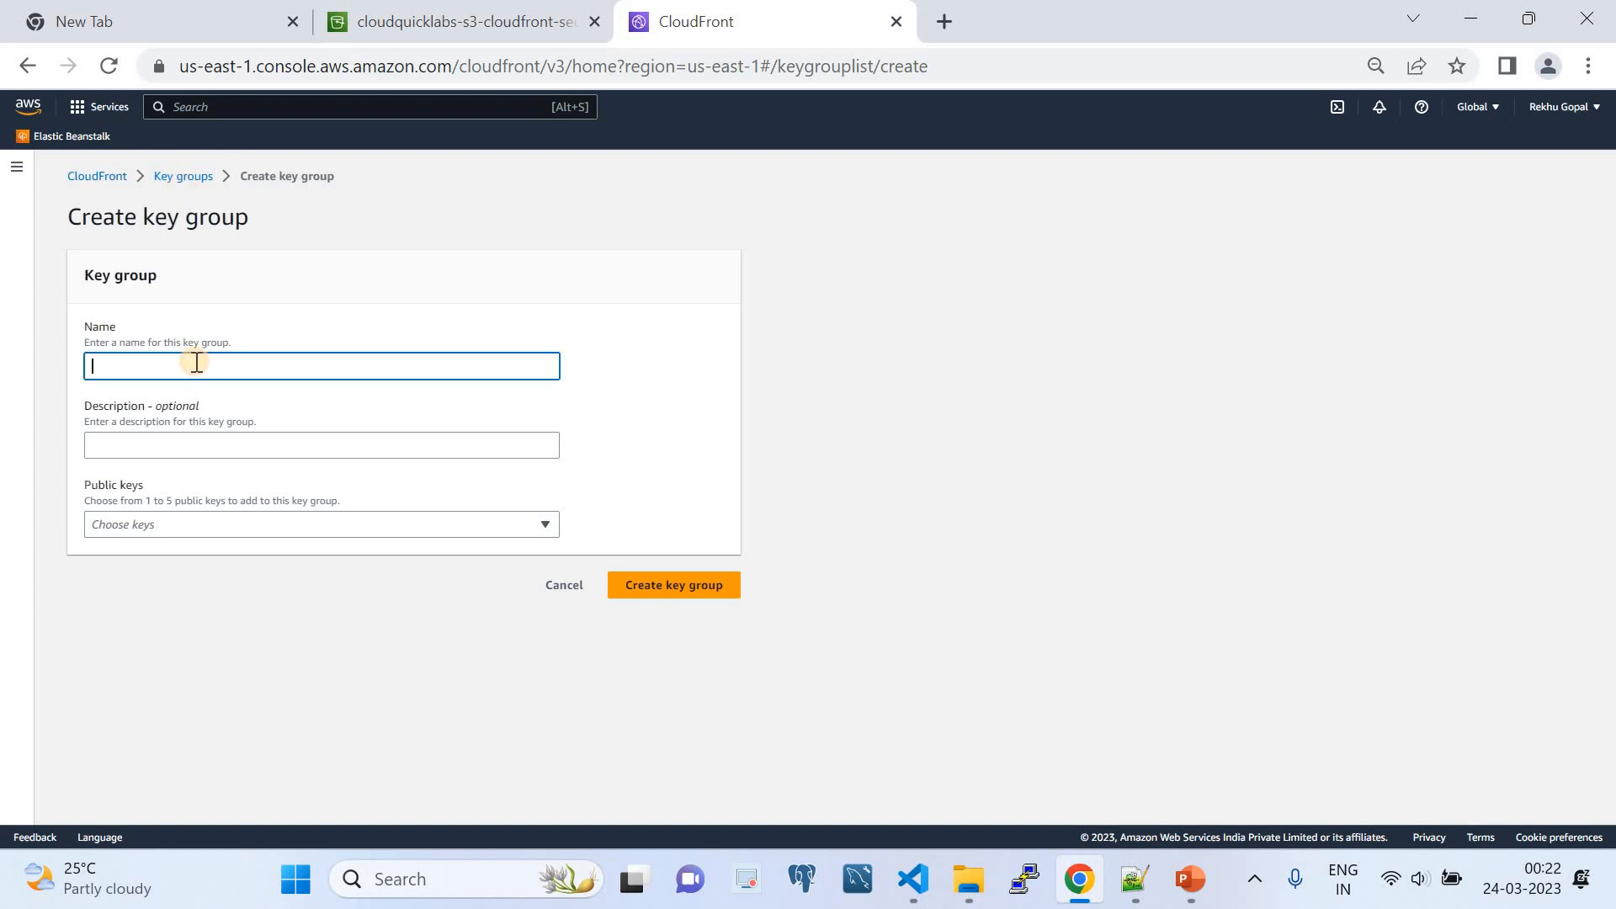
type("test")
left_click(304, 525)
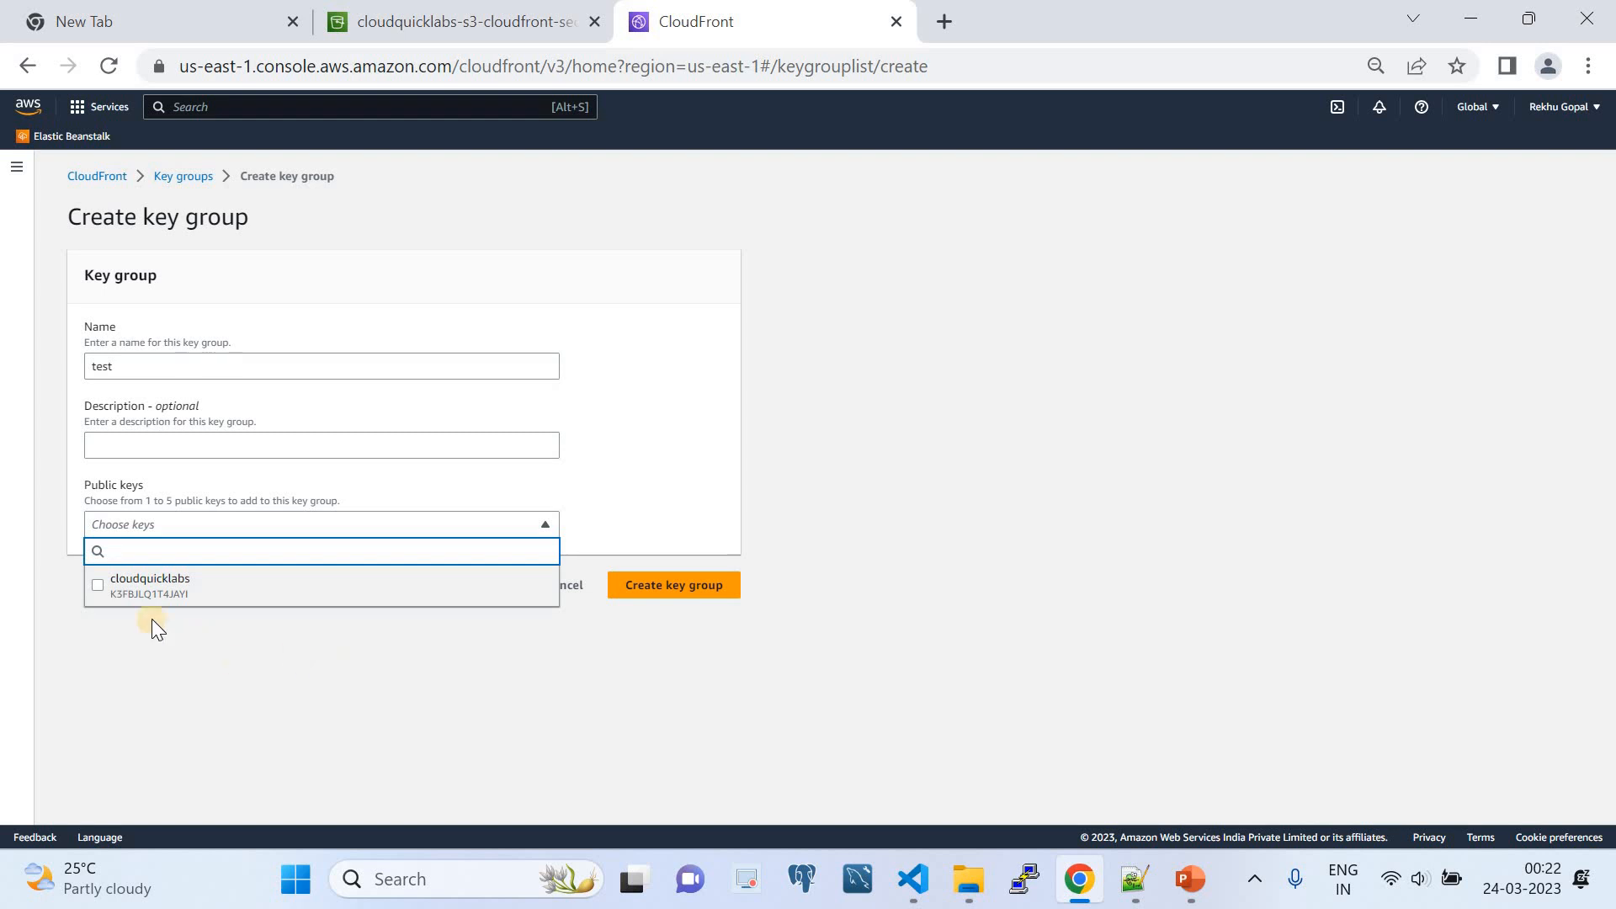
left_click(145, 596)
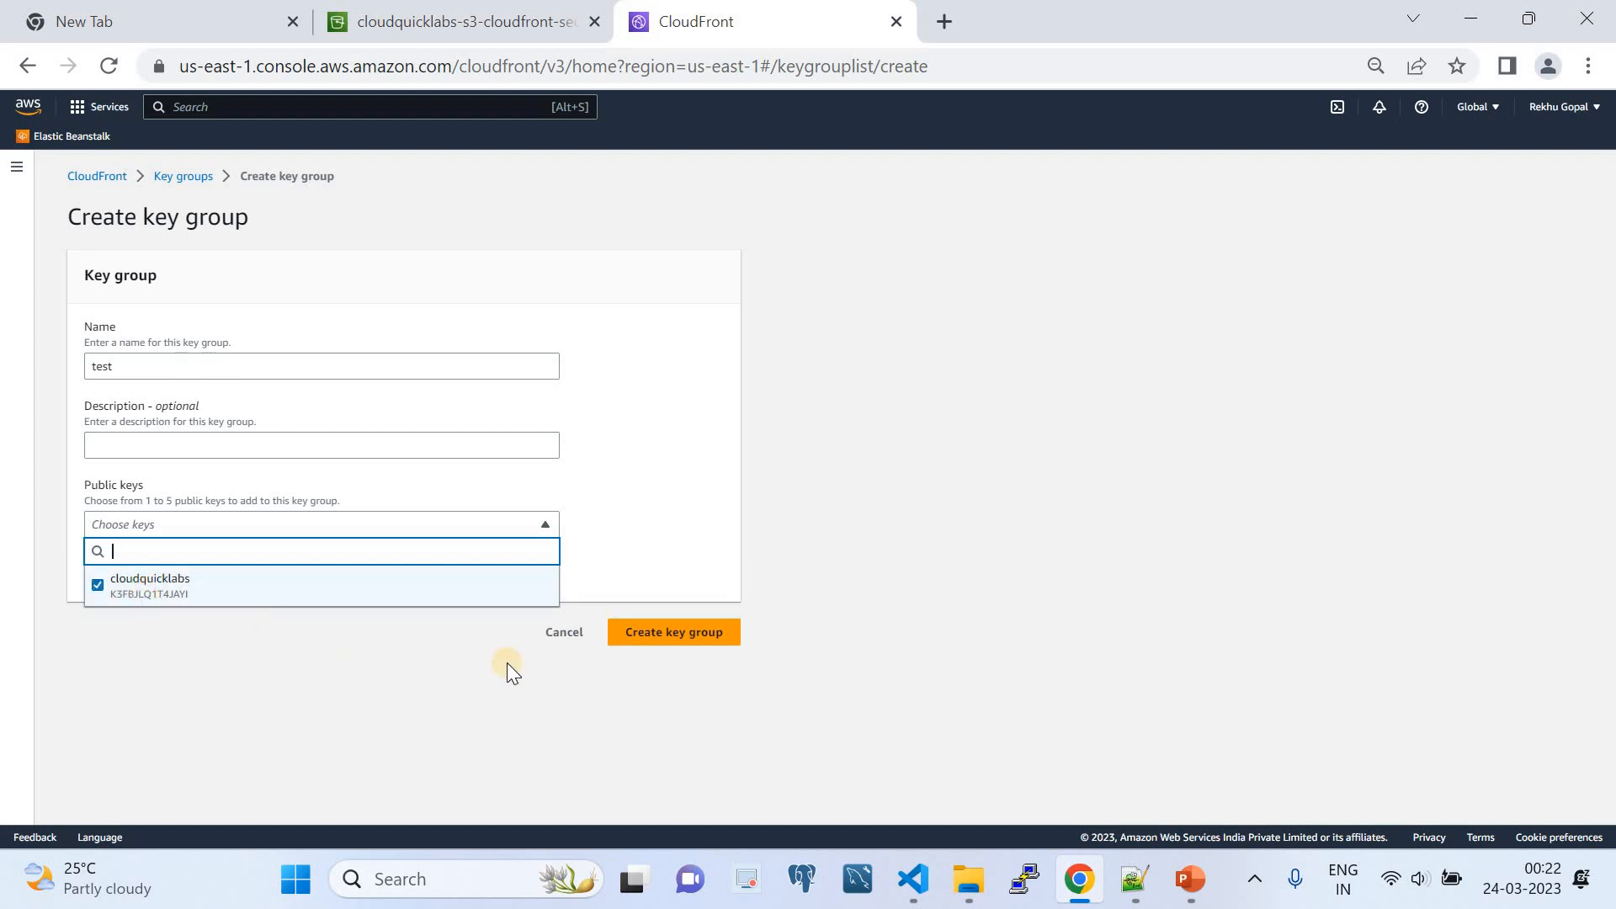
left_click(658, 640)
left_click(207, 176)
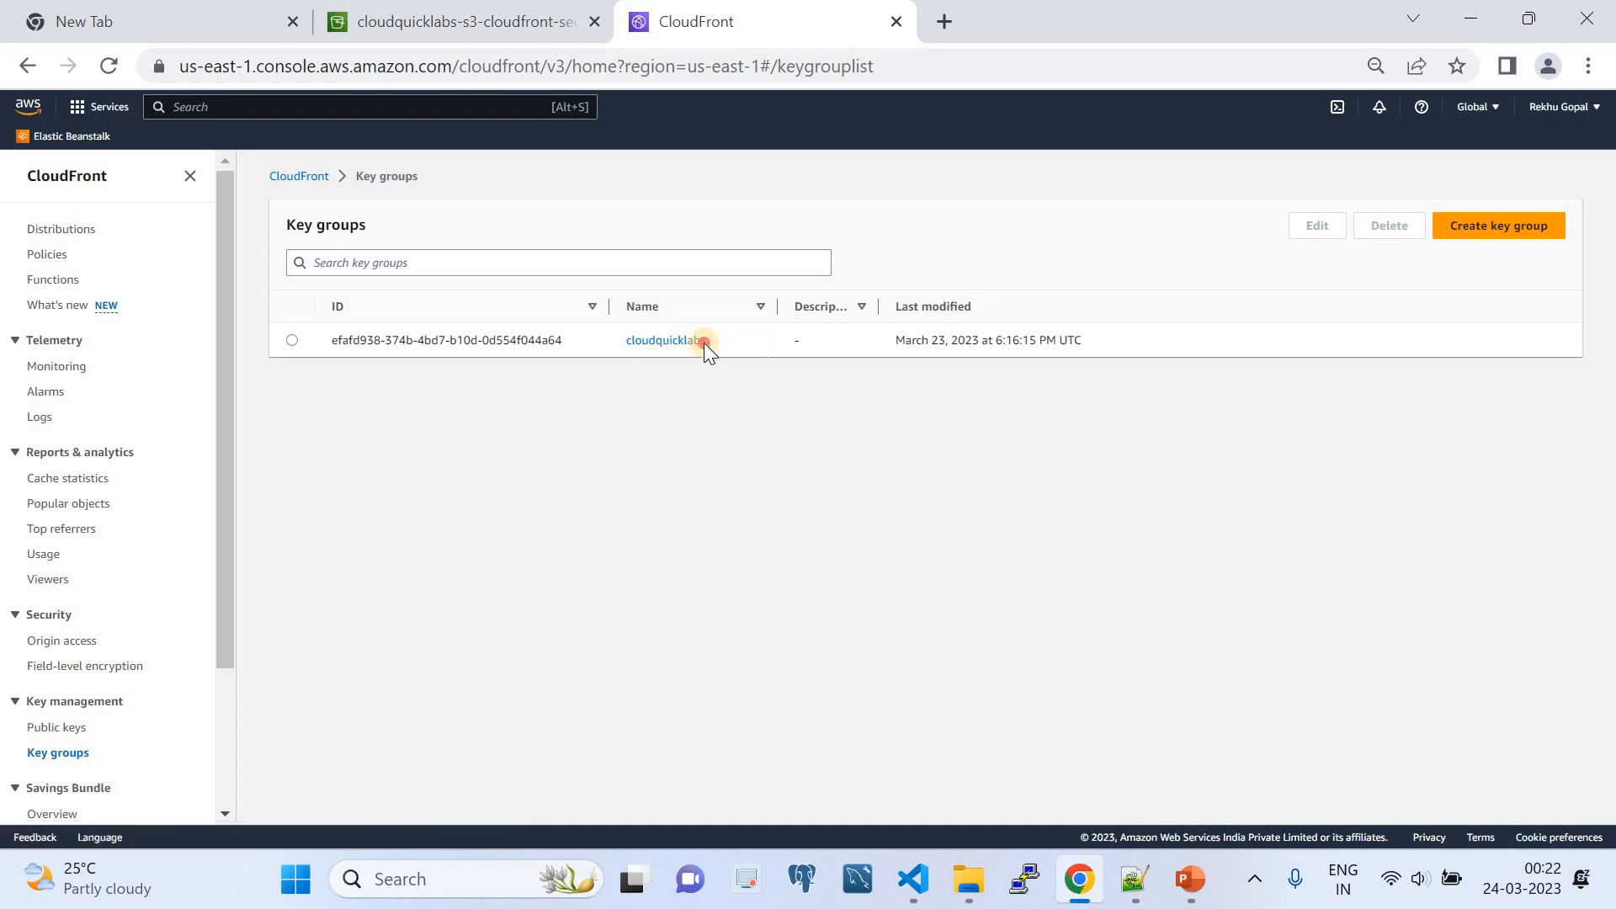
- Open the default (*) behavior of CloudFront distribution ETV5N6SBQ9701 for editing
left_click_drag(704, 342, 625, 342)
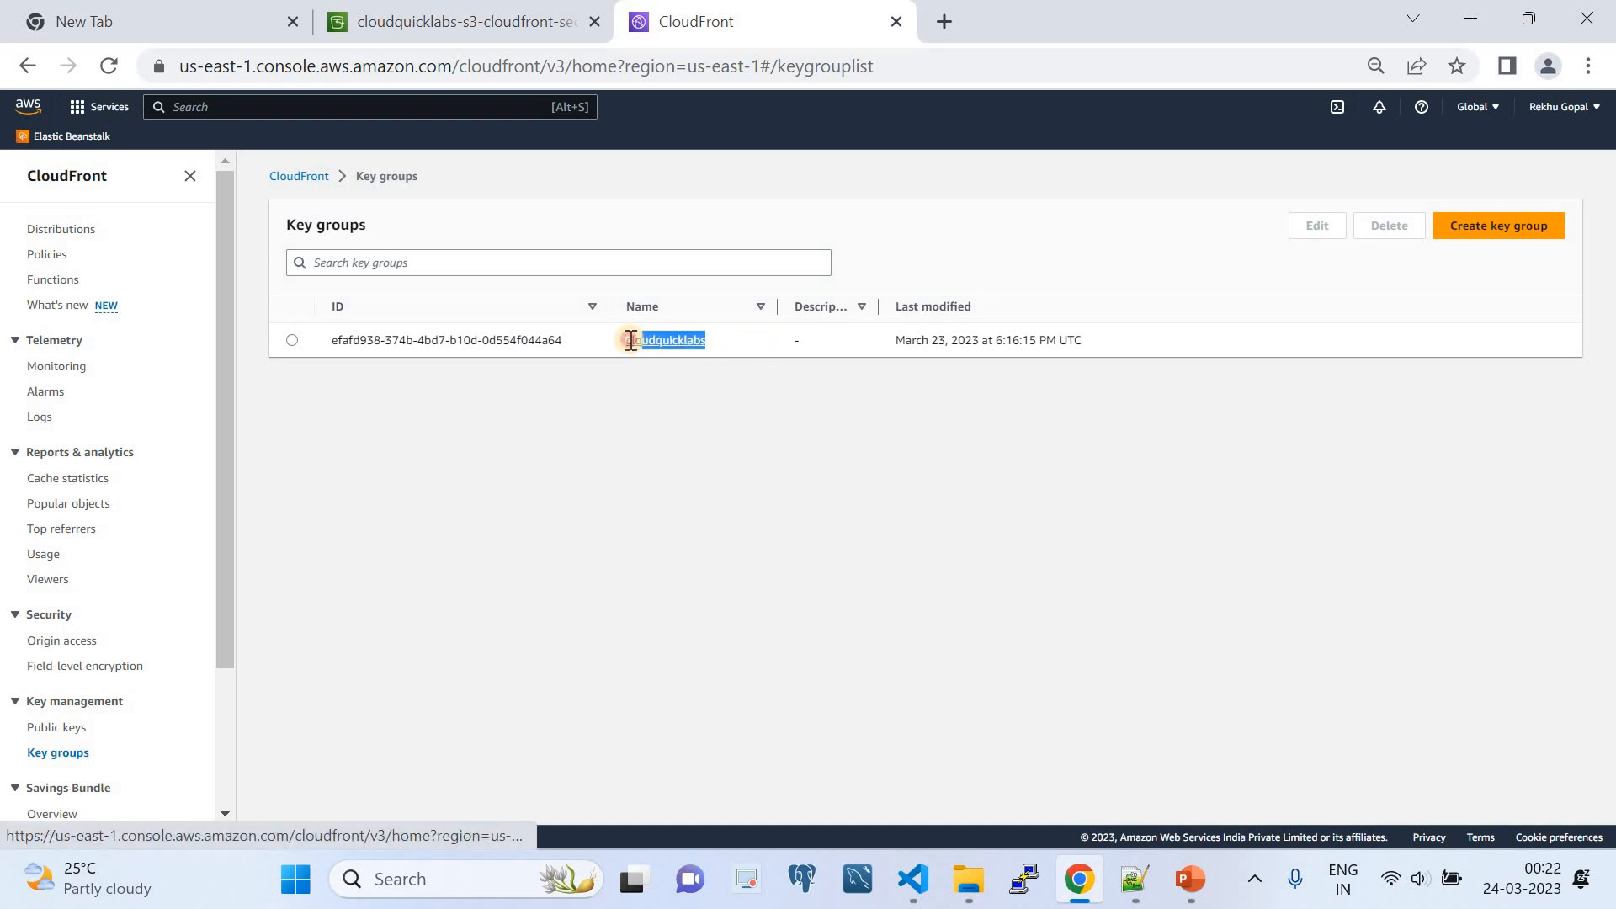
left_click(78, 229)
left_click(387, 337)
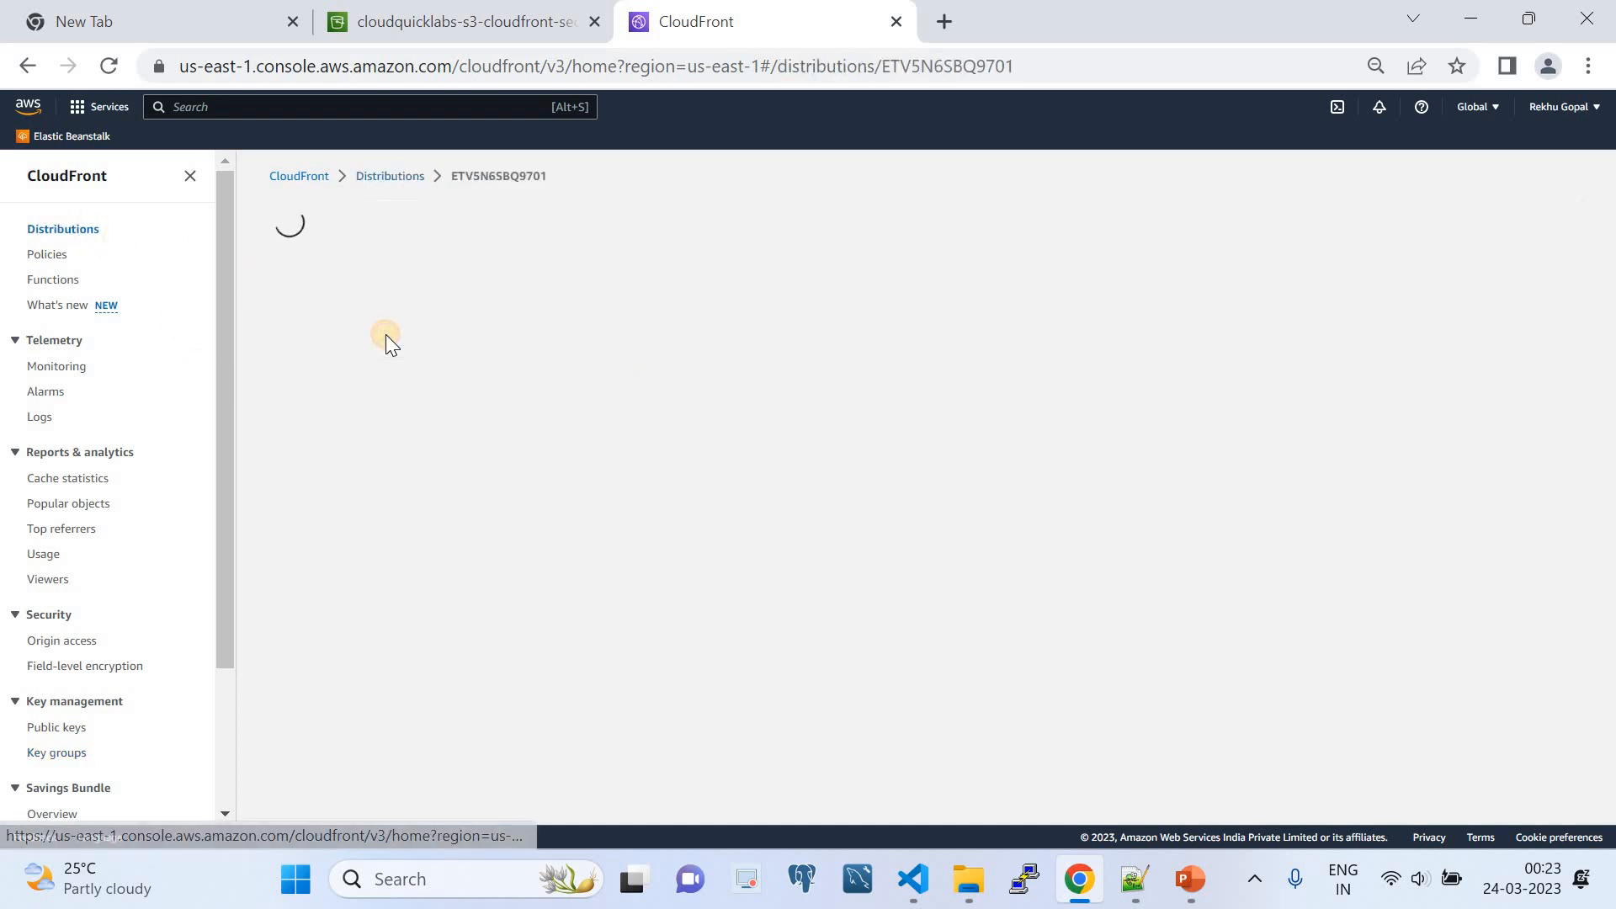
left_click(446, 268)
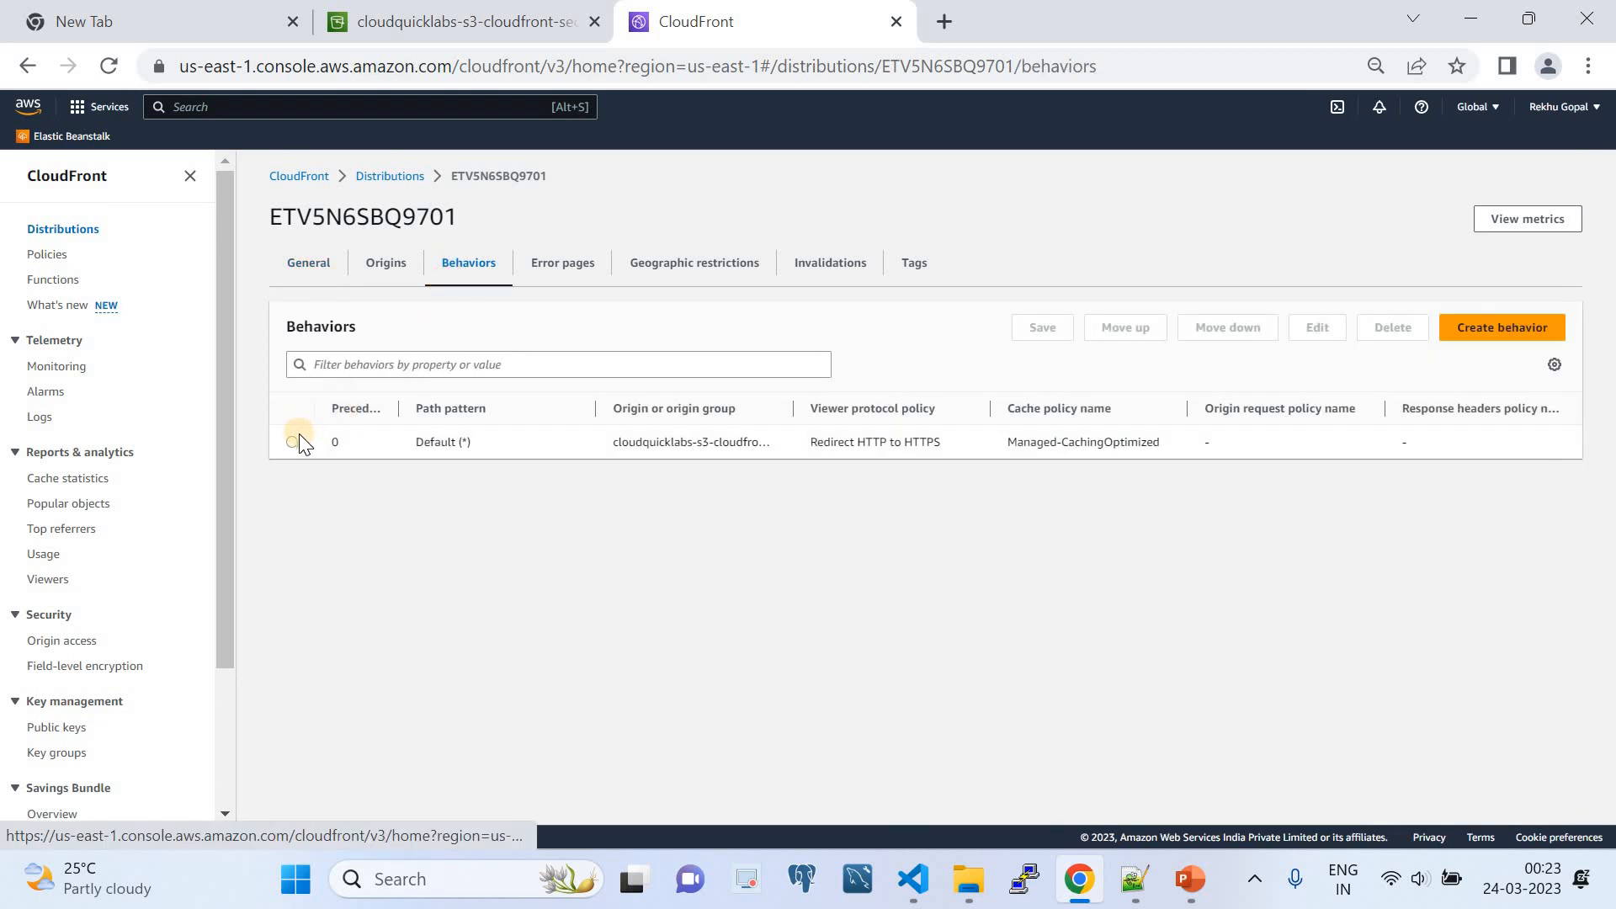
left_click(295, 441)
left_click(1318, 330)
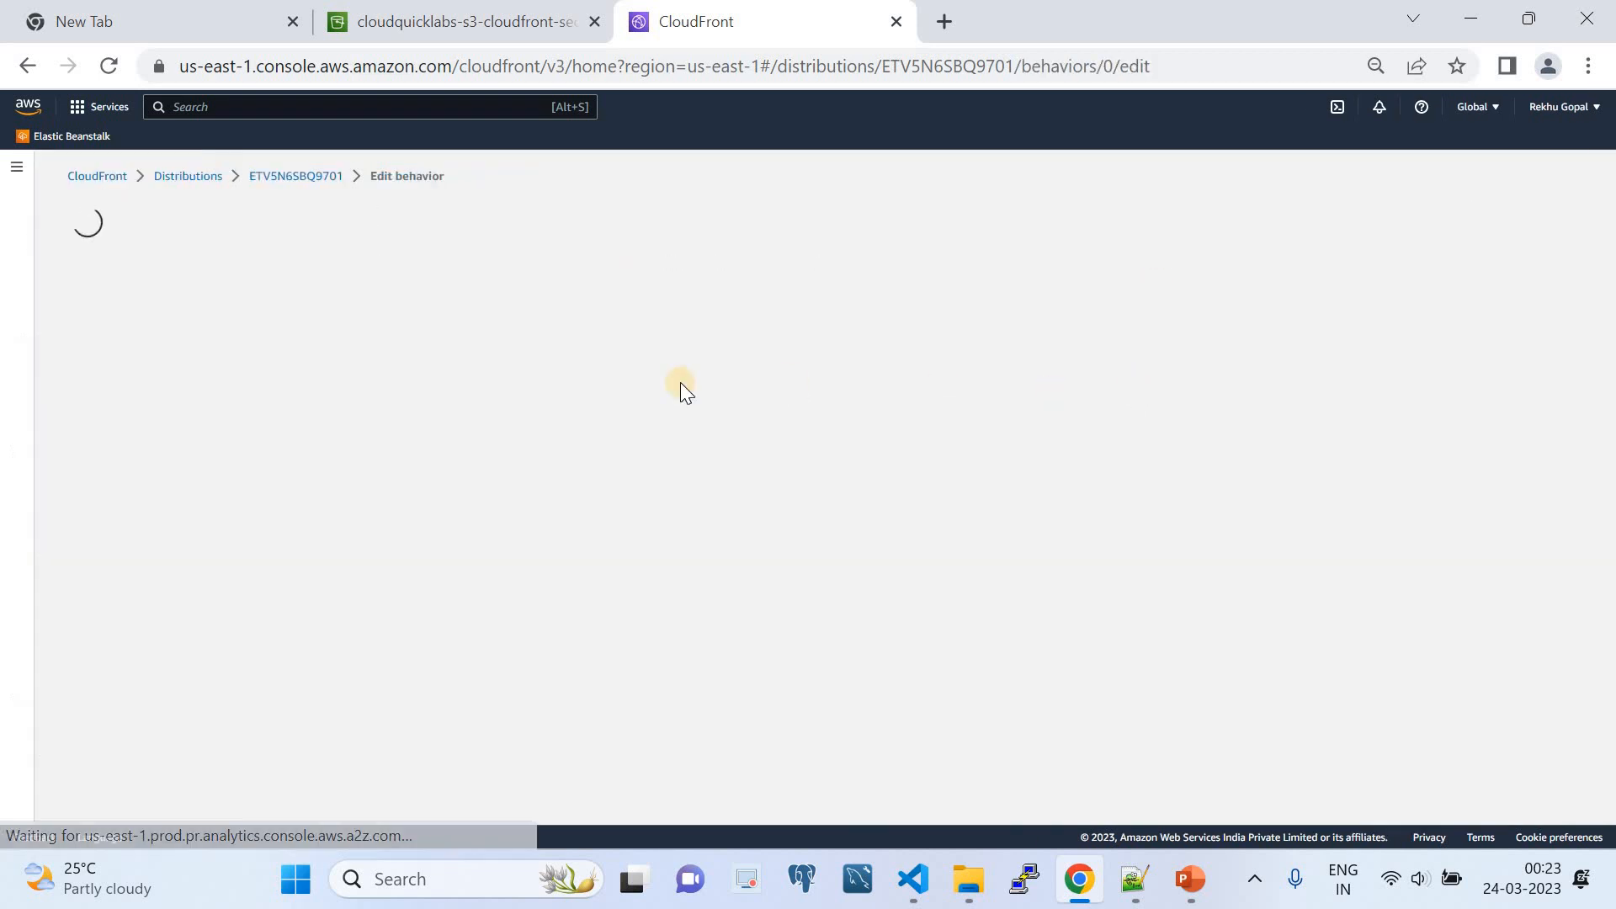
- Review the behavior's restricted viewer access and trusted key group choices, and return to the behaviors list without changing anything
scroll(432, 421, "down", 5)
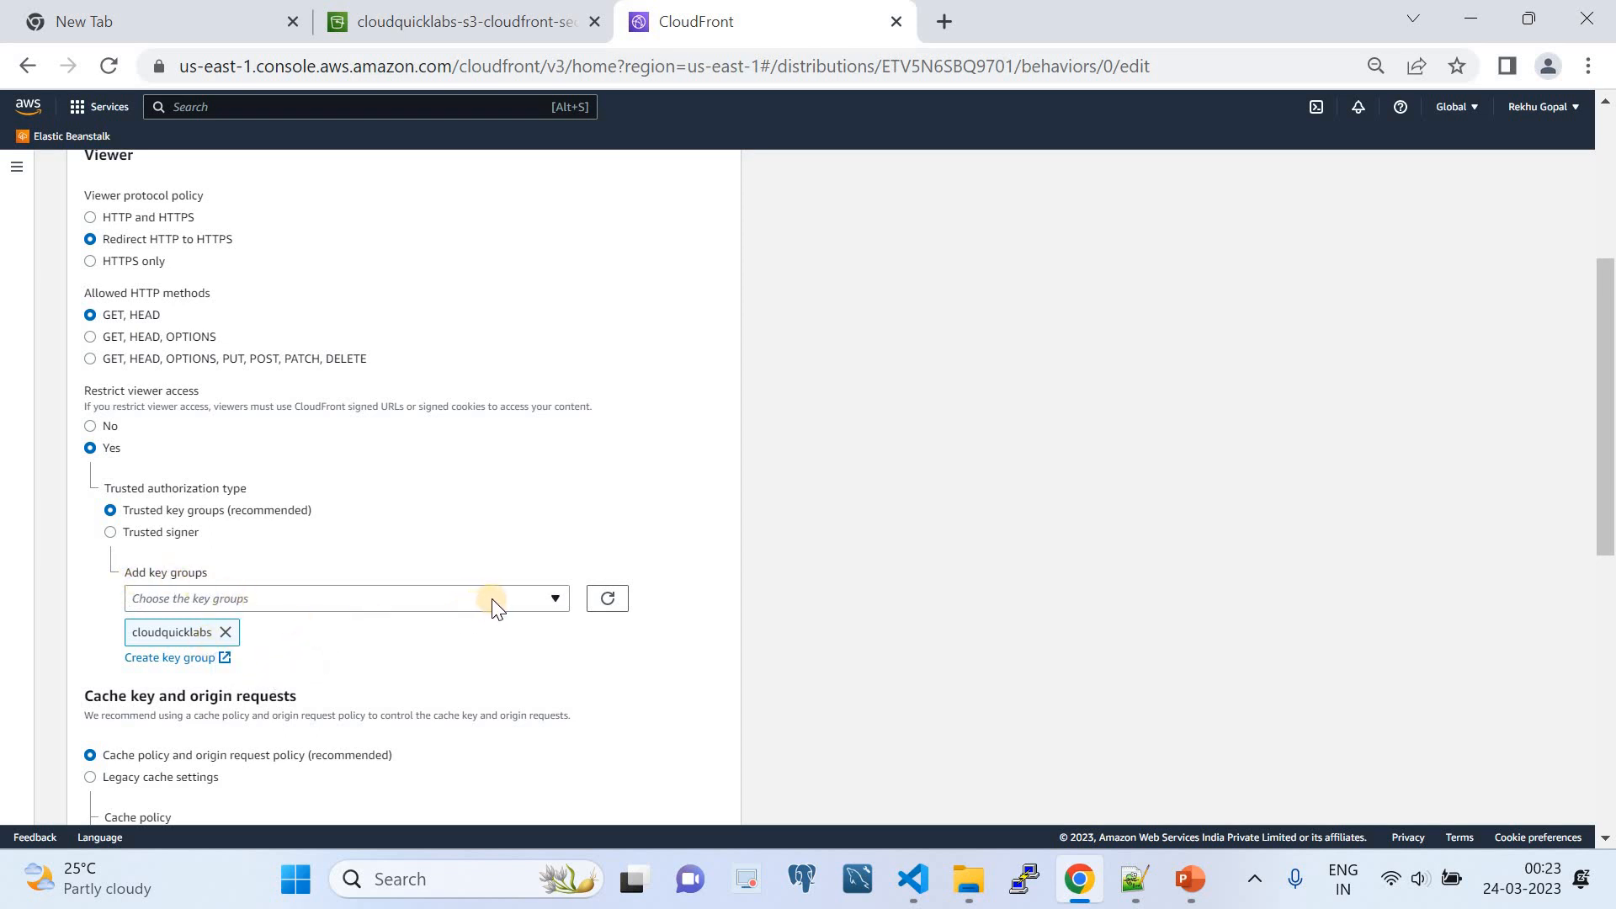
left_click(549, 594)
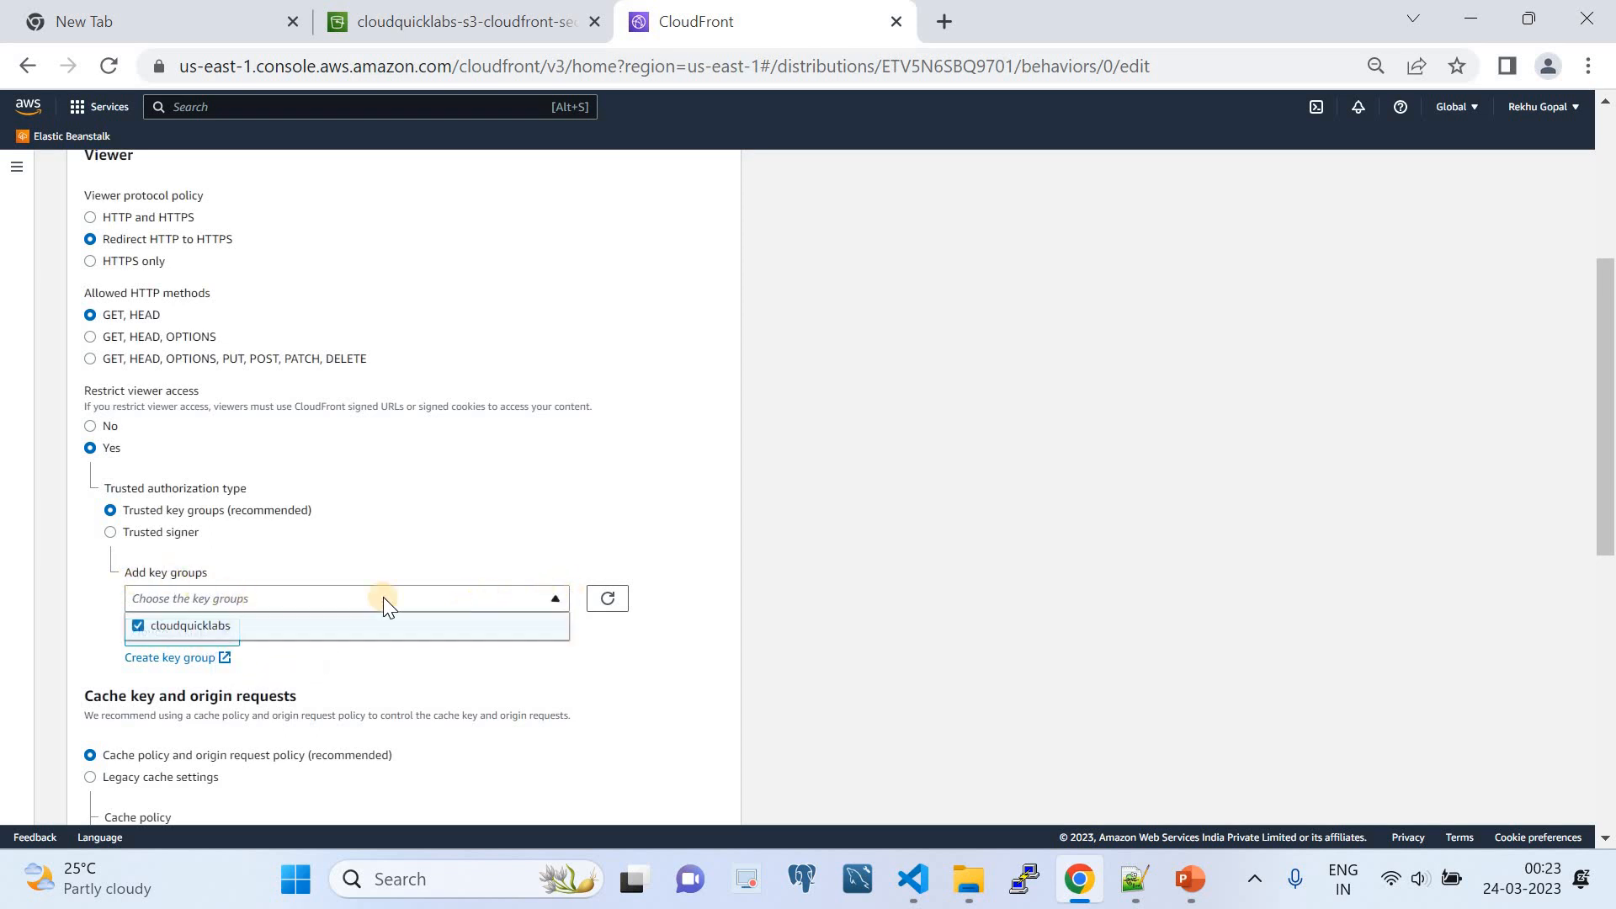
left_click(623, 639)
scroll(627, 664, "down", 2)
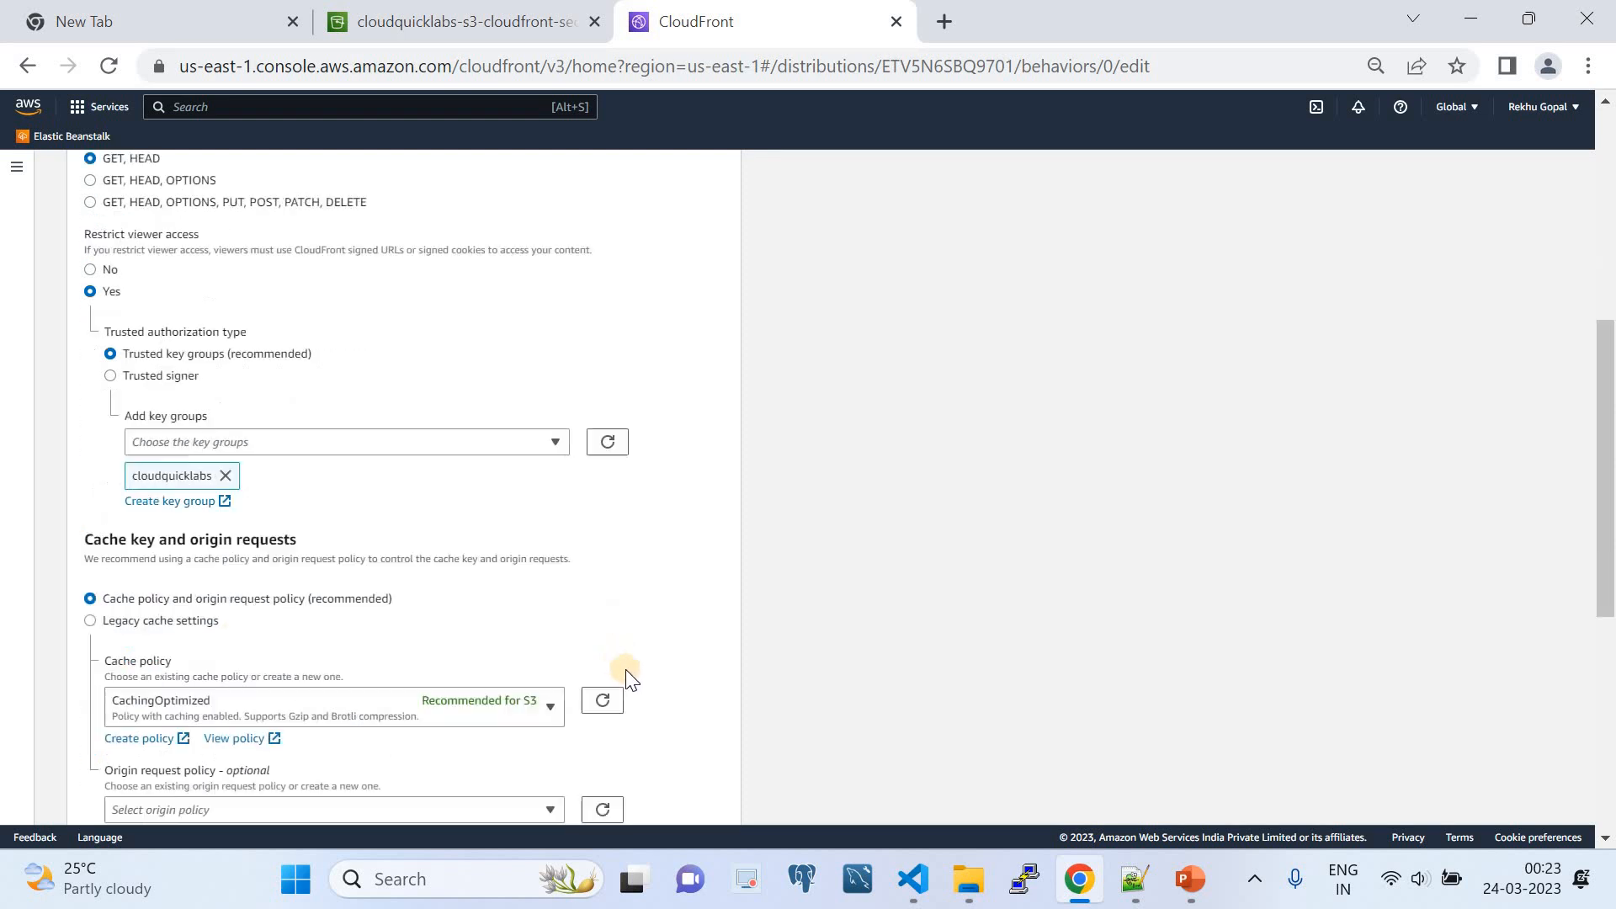
scroll(627, 677, "down", 7)
left_click(564, 791)
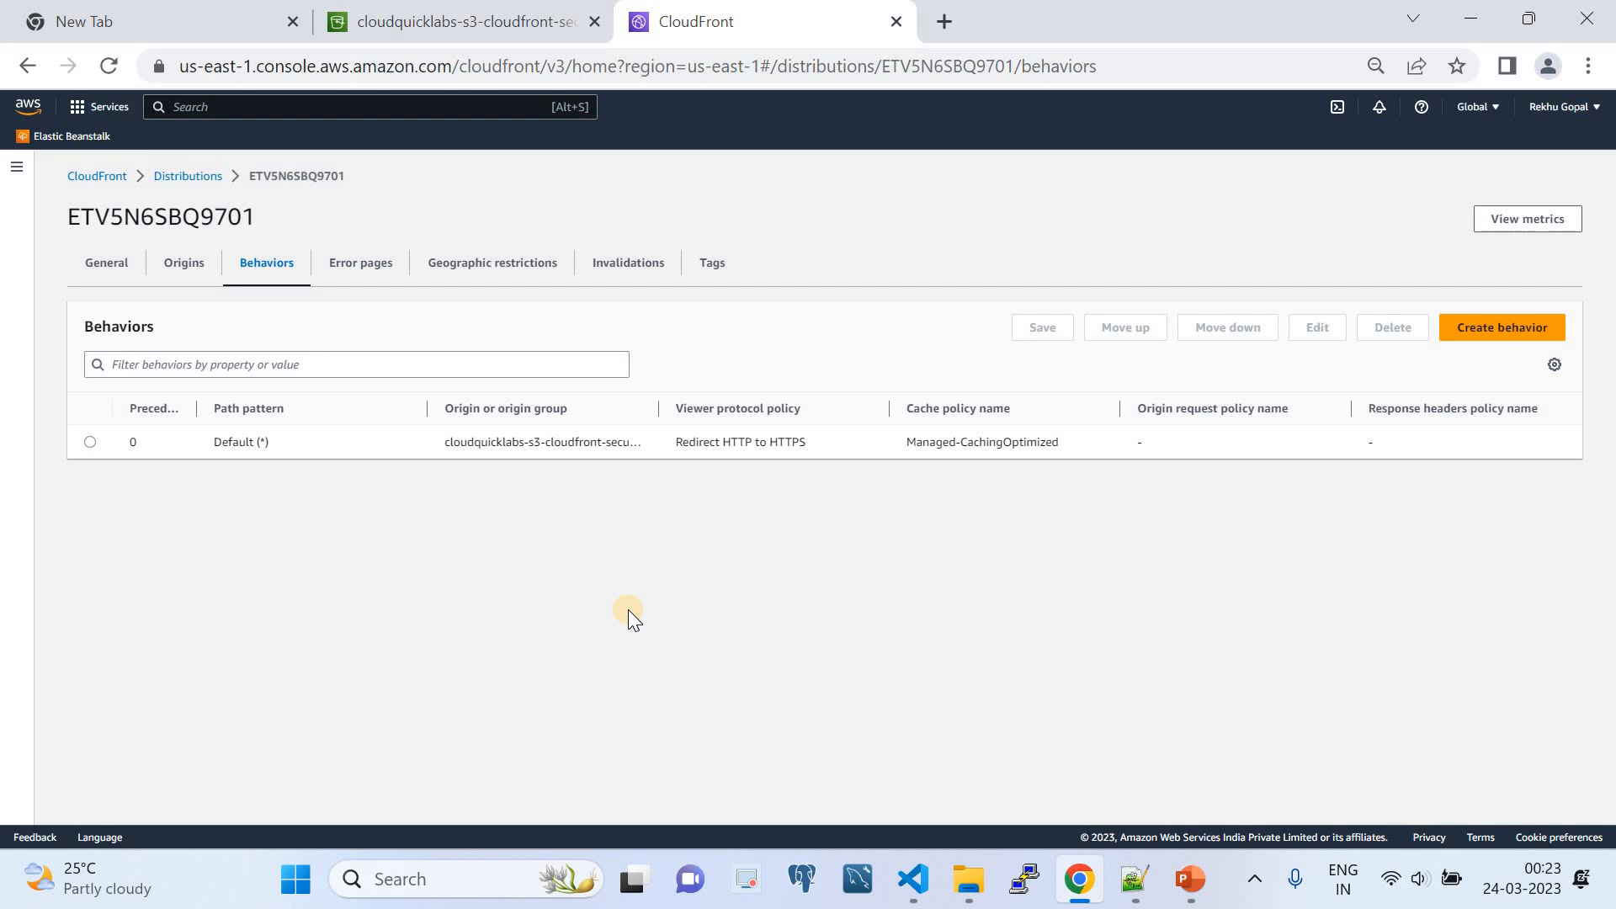
- Review the architecture slide in PowerPoint, and copy the distribution domain name from the distribution's general details in Chrome
left_click(1189, 878)
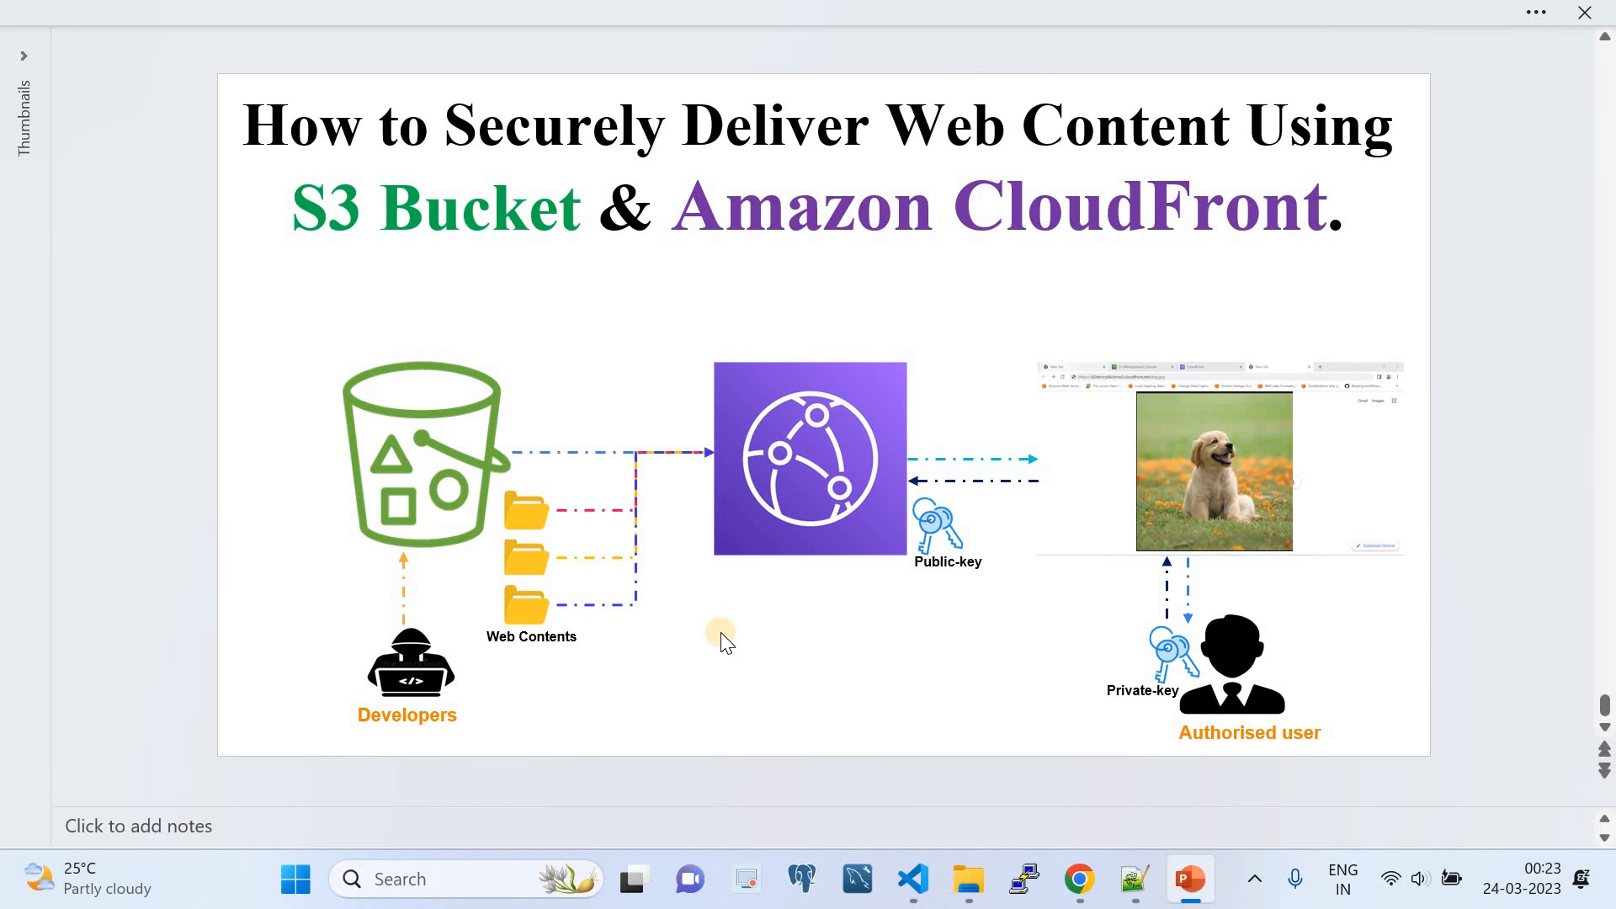
left_click(1080, 879)
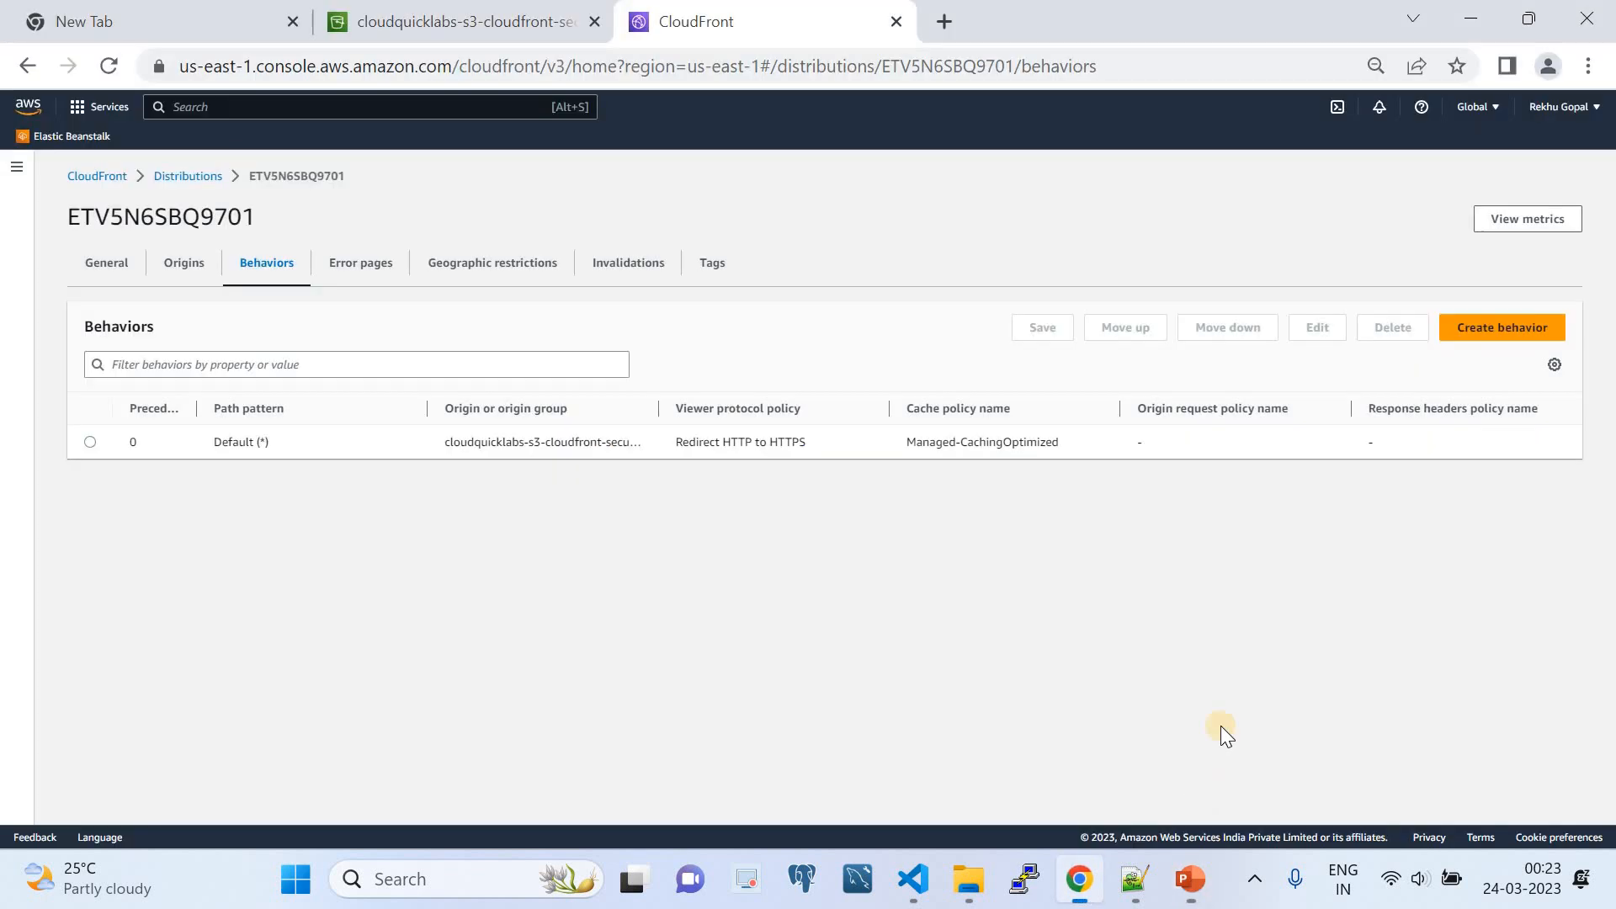
left_click(108, 271)
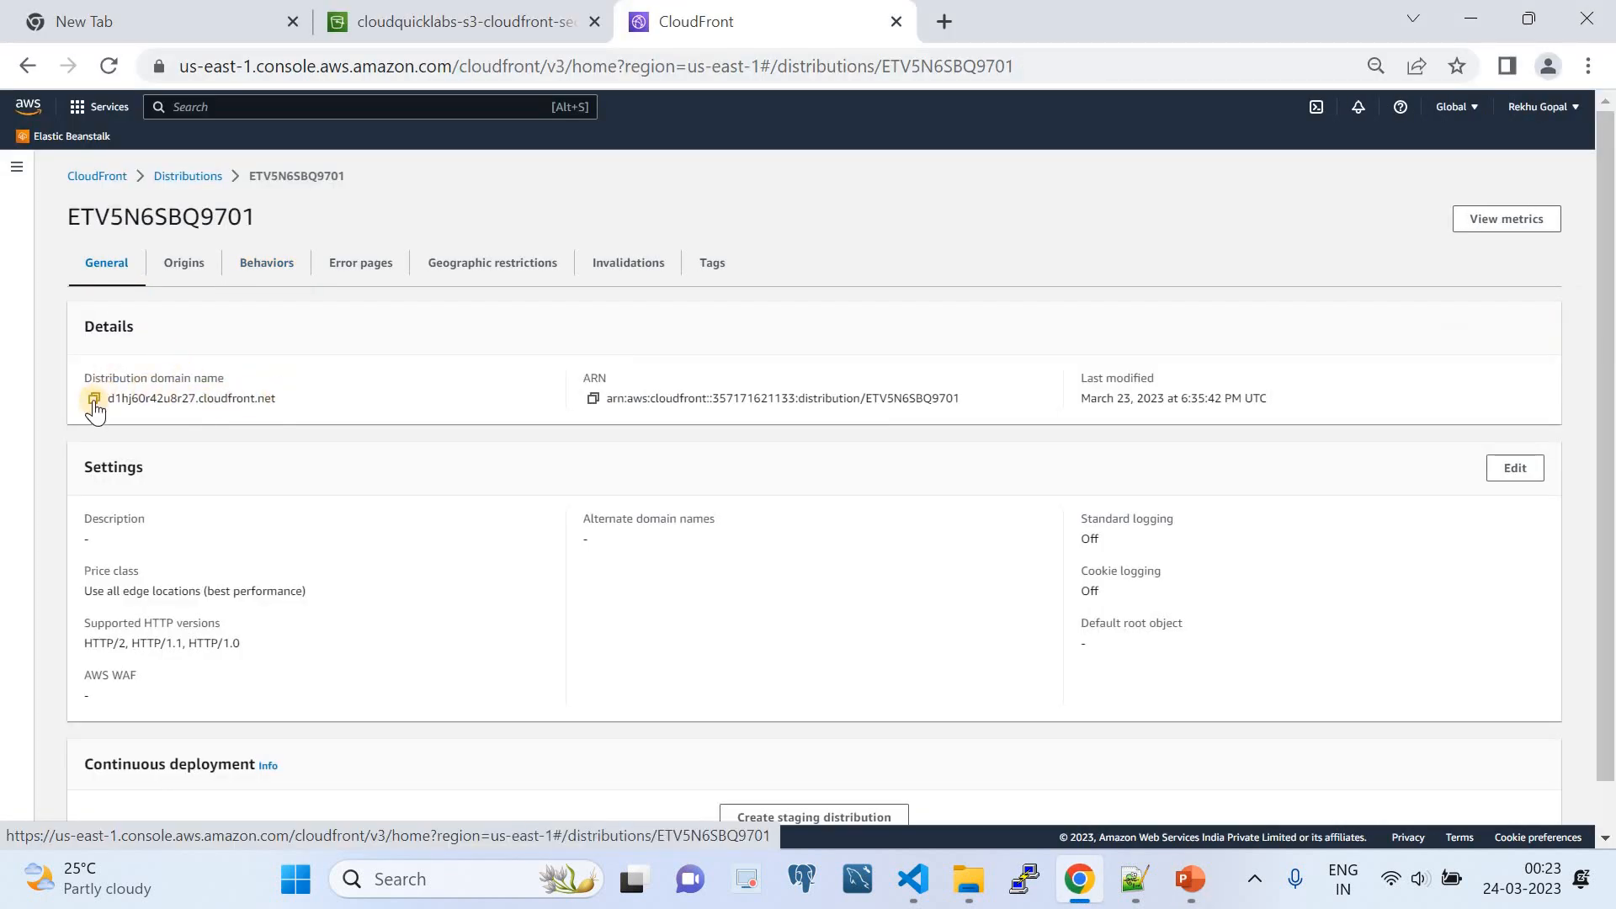
left_click(134, 409)
- Request dog.jpg from the copied distribution domain in a new browser tab
left_click(943, 23)
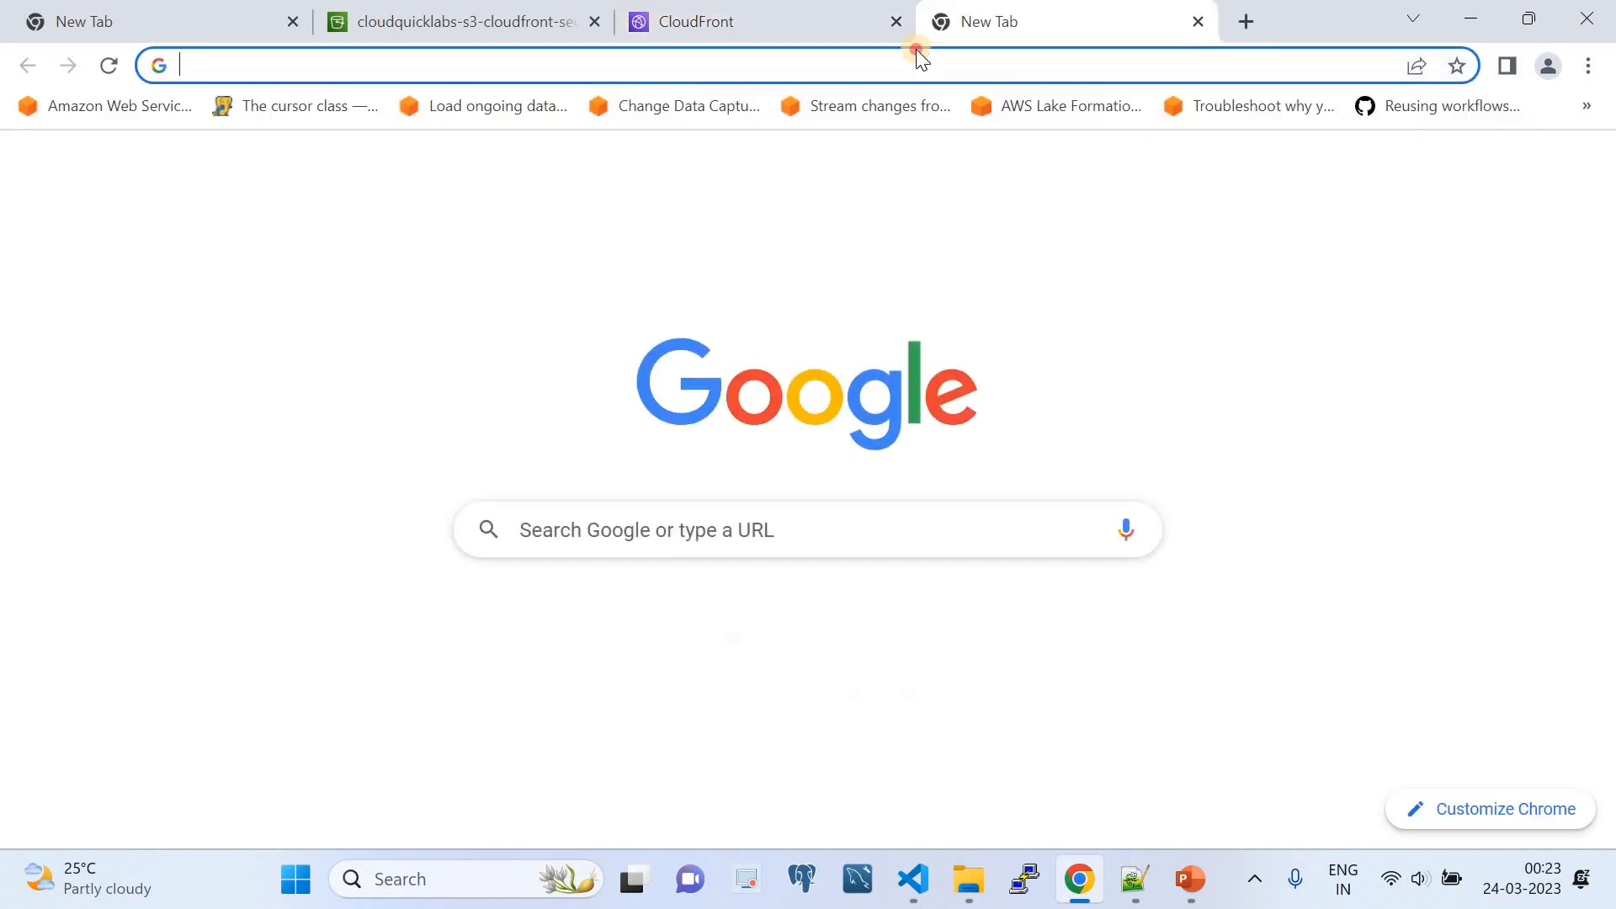
left_click(917, 52)
type("https://d1hj60r42u8r27.cloudfront.net")
type("/")
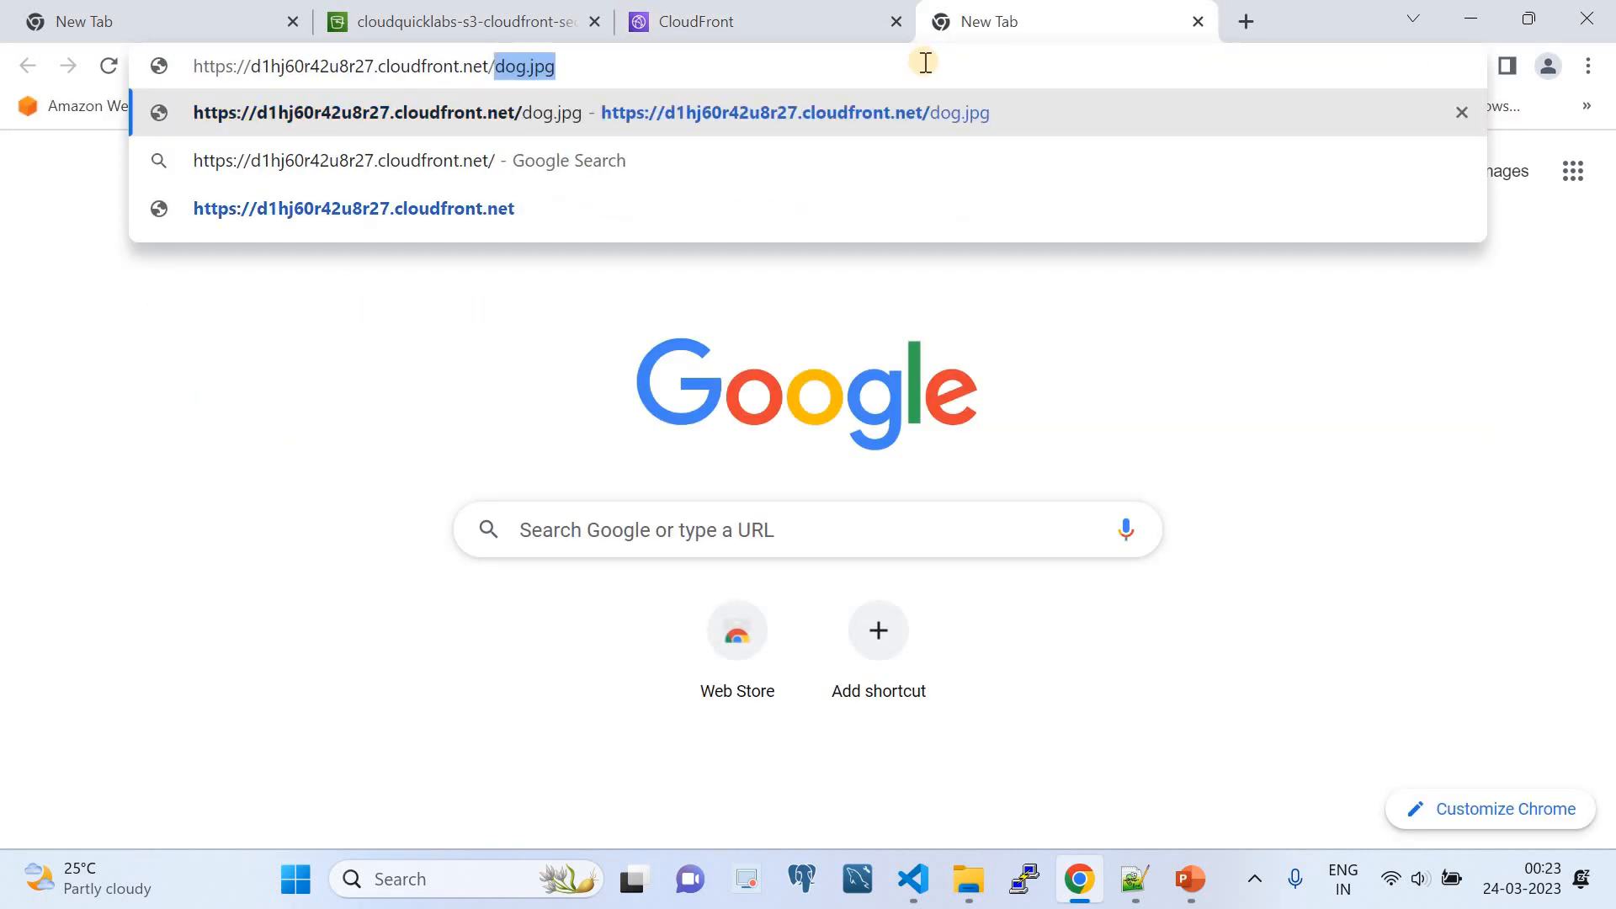
left_click(898, 58)
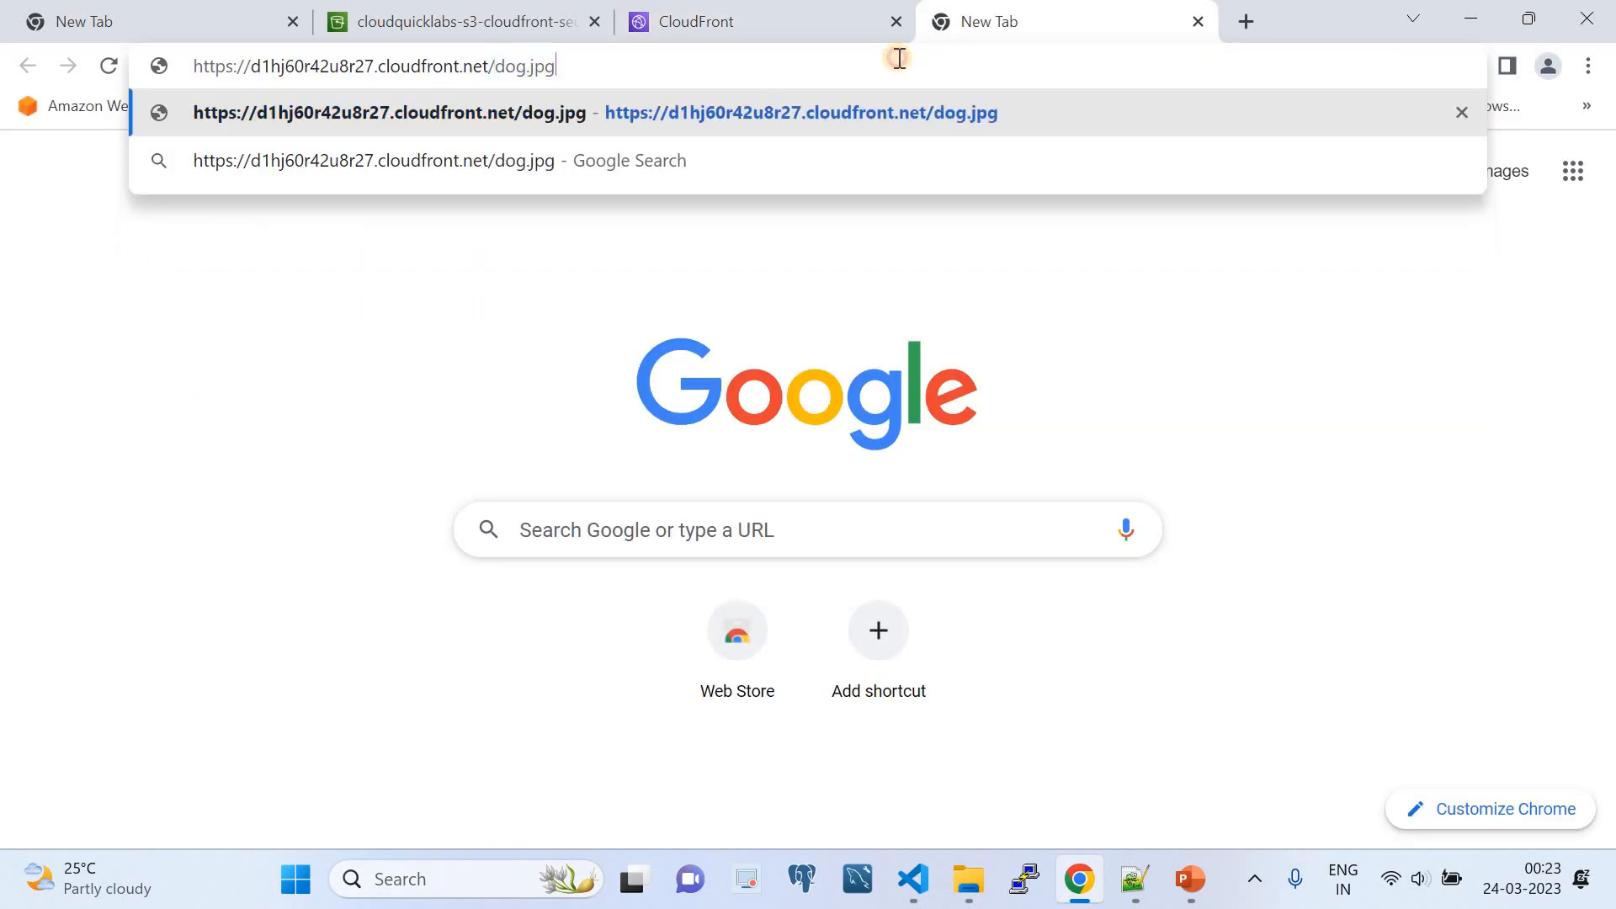
key("Return")
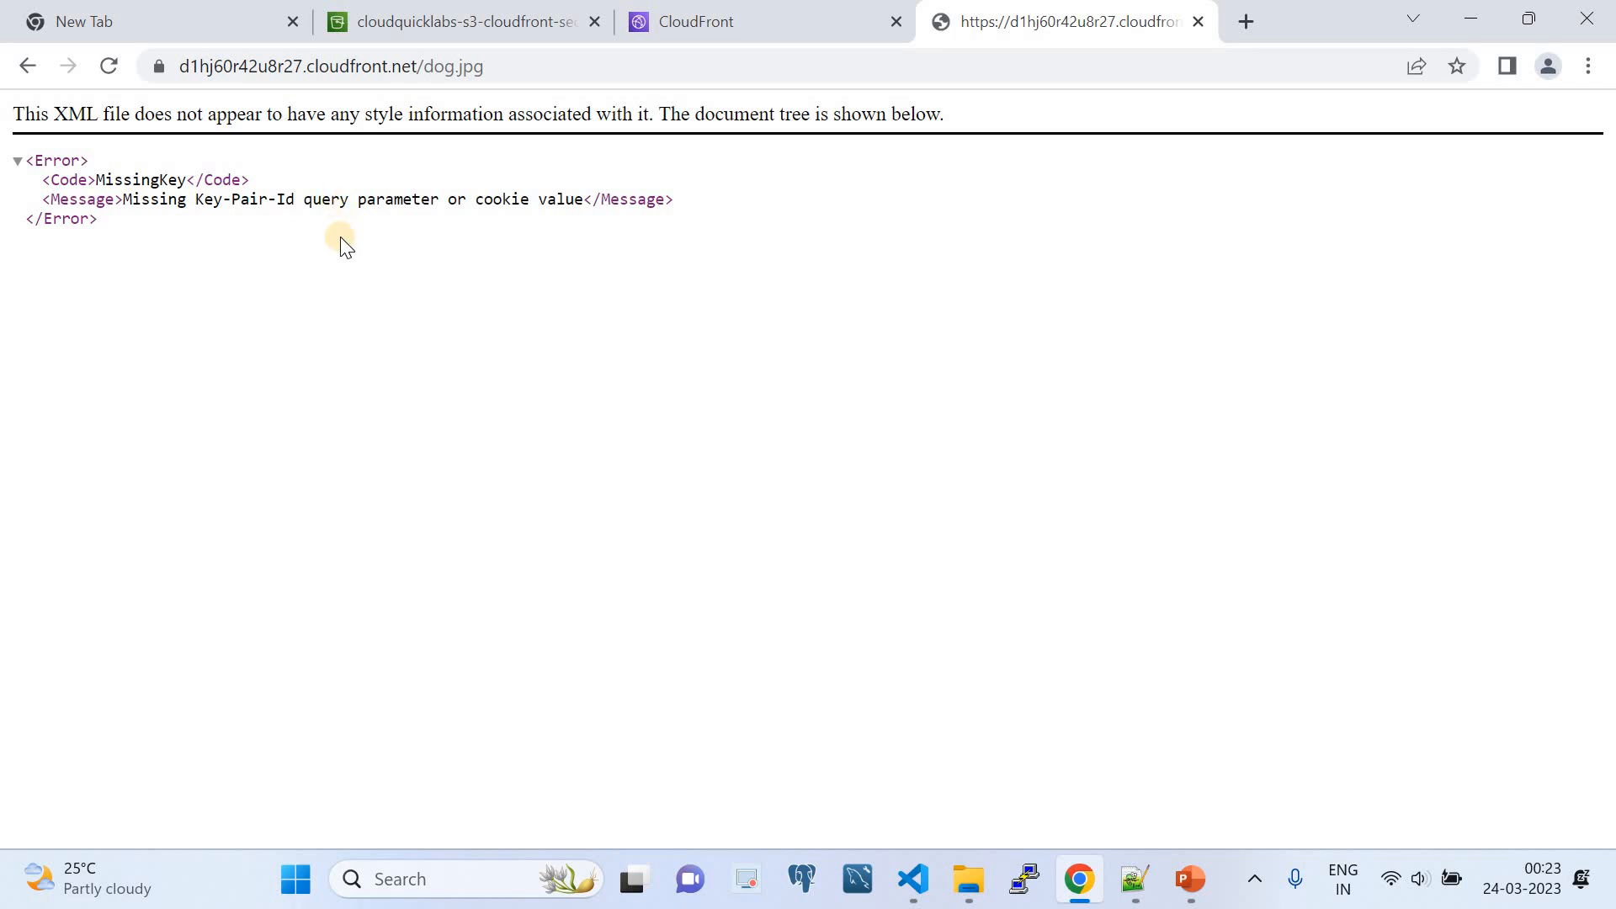
- Switch to VS Code and examine the imports of generate-cookies.py, from functools to CloudFrontSigner
left_click(913, 878)
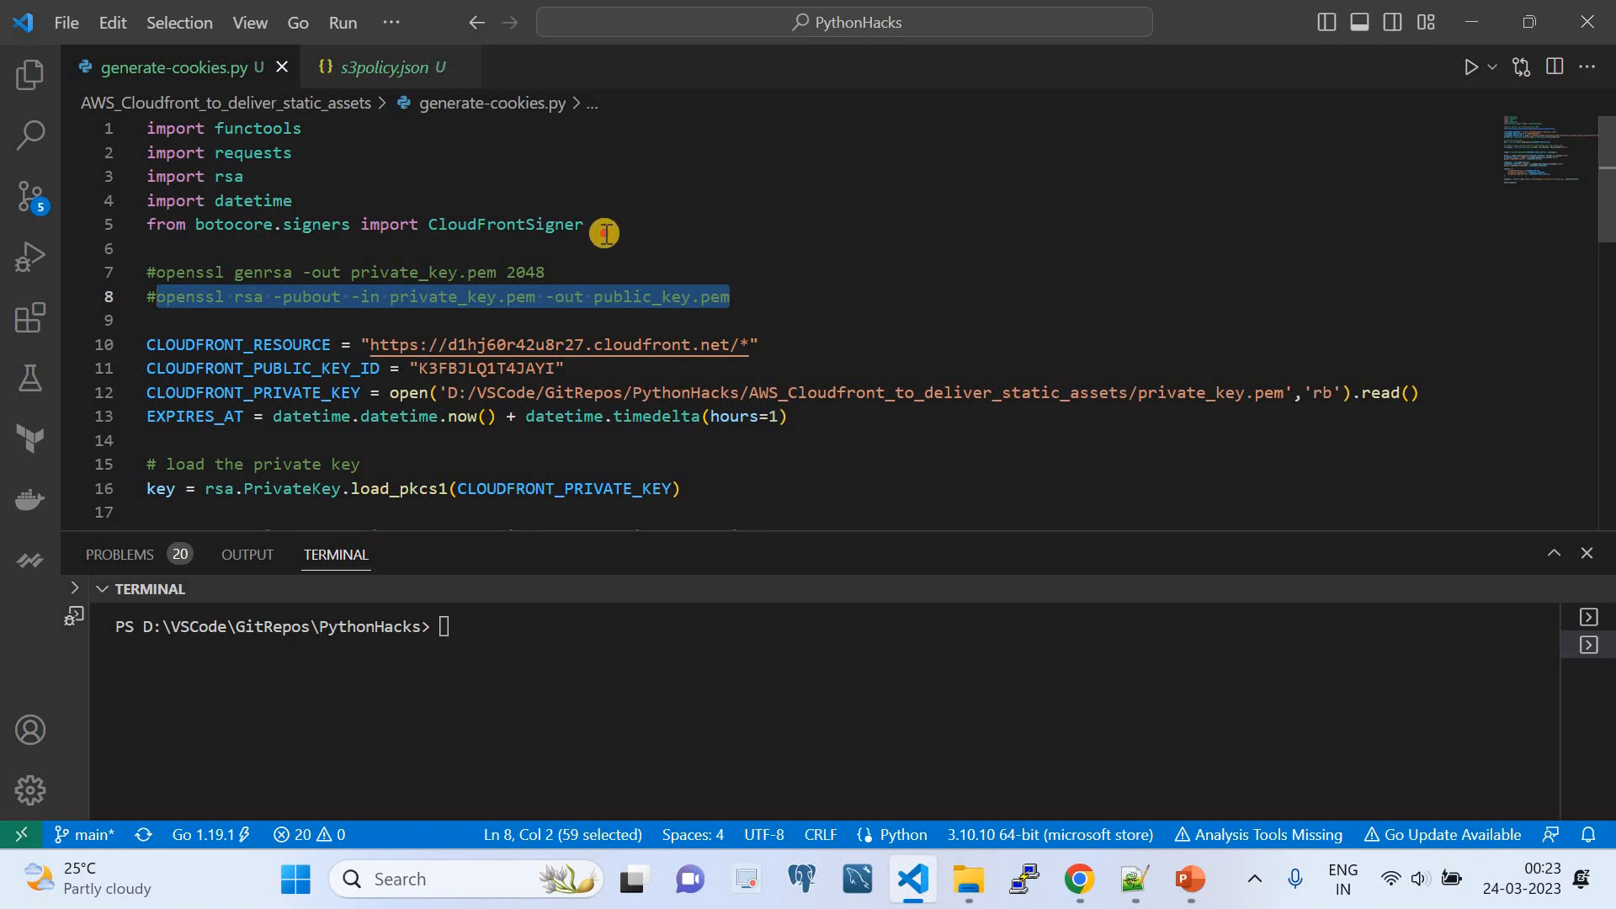
left_click_drag(602, 233, 145, 132)
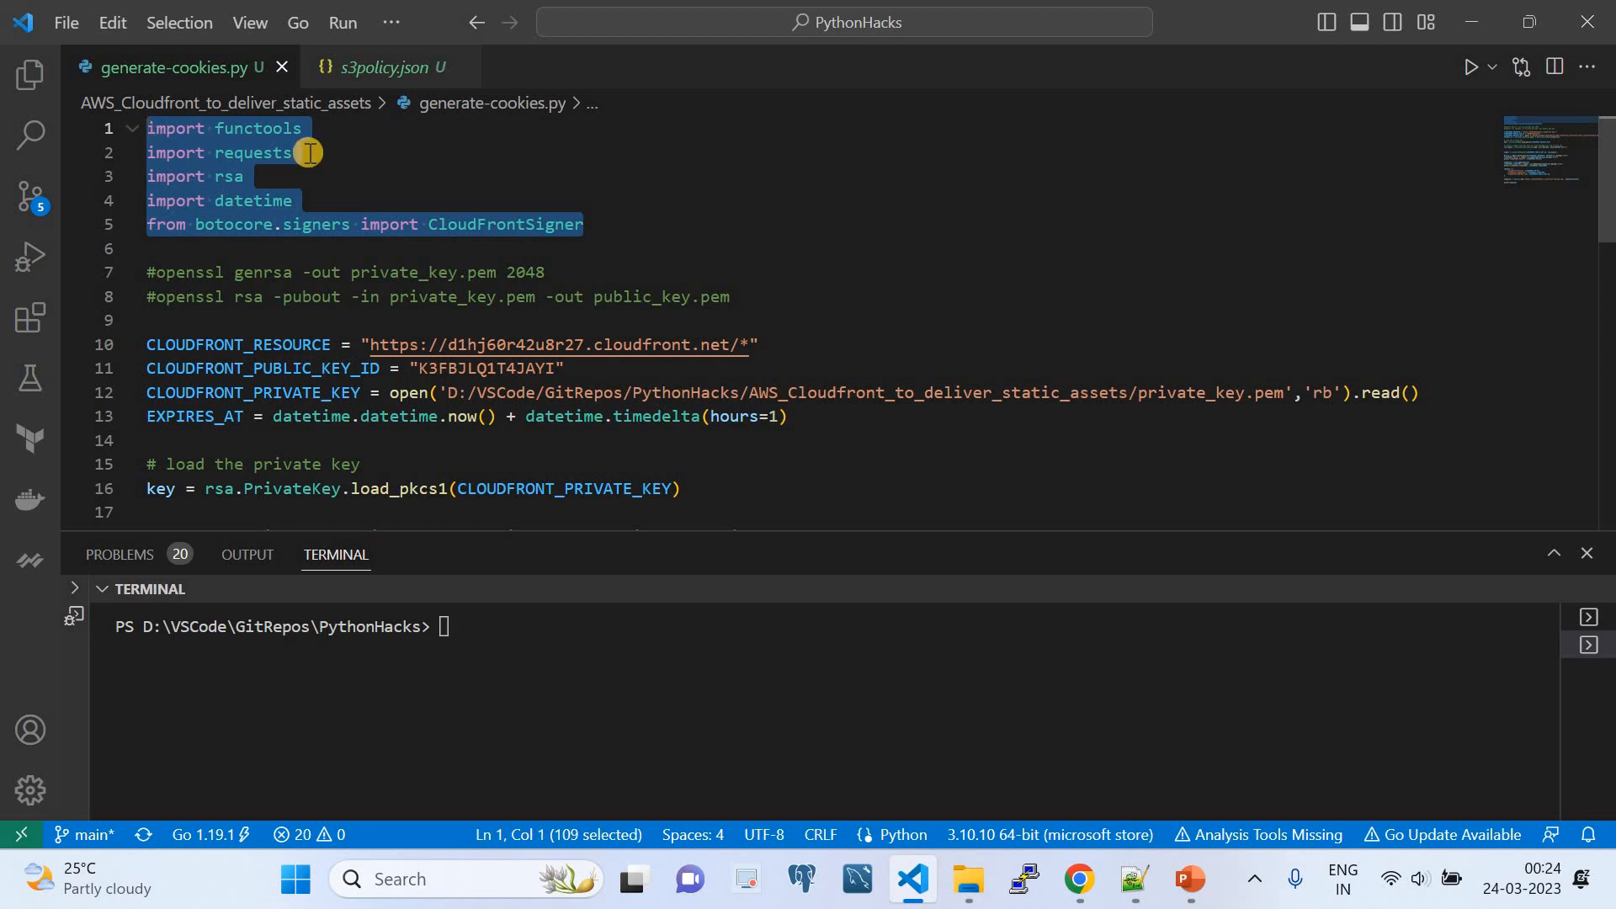
left_click(367, 149)
left_click(270, 130)
double_click(270, 128)
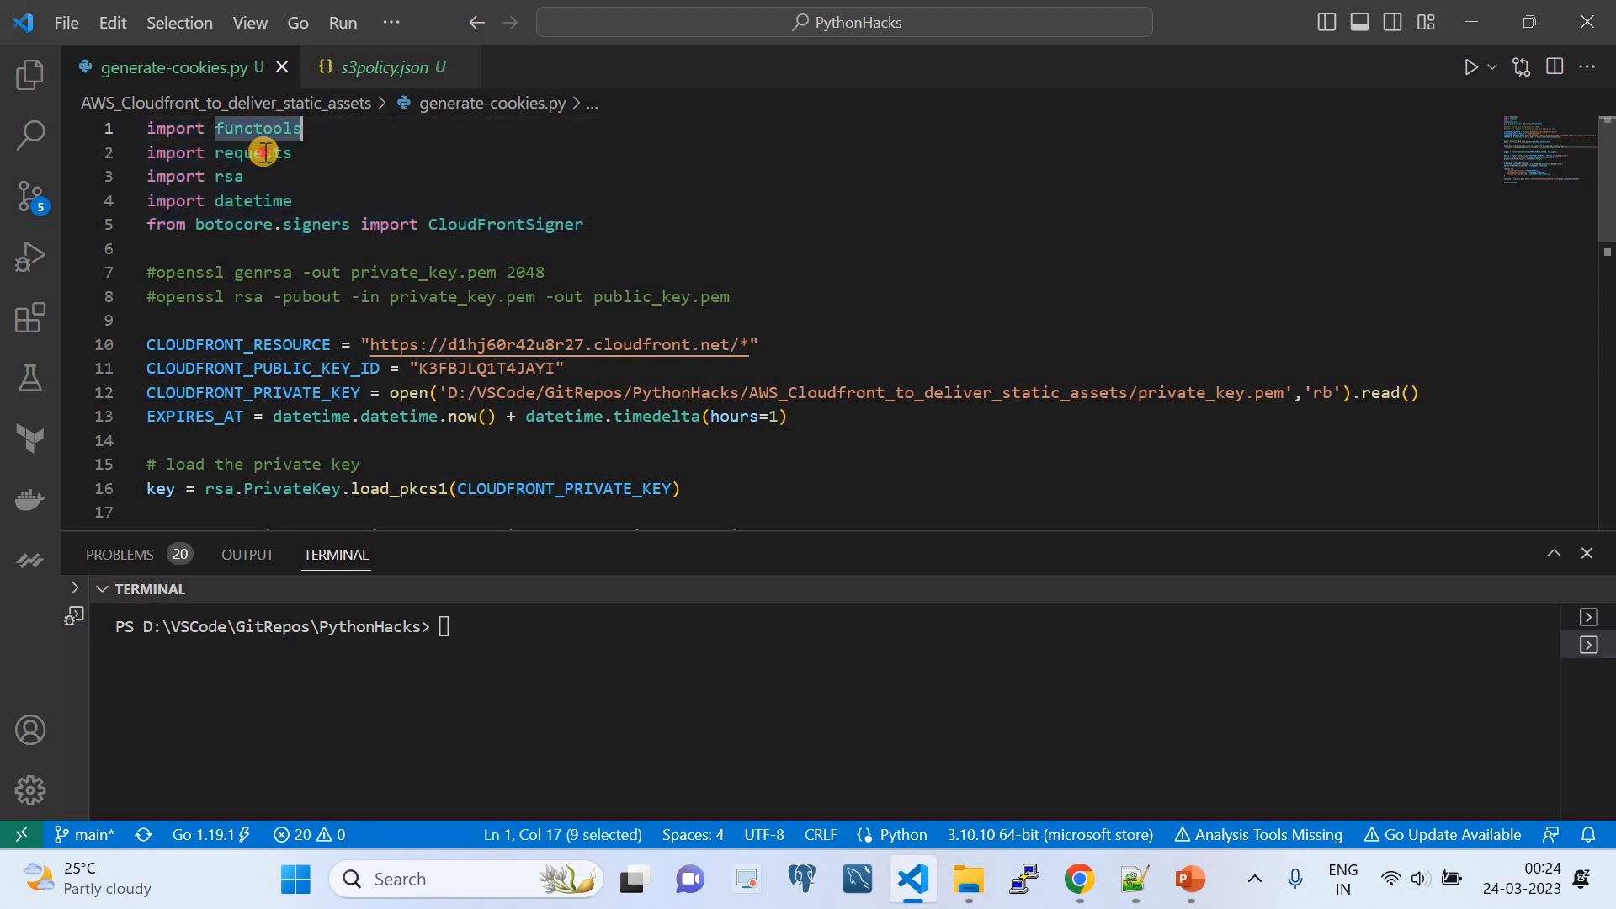
double_click(244, 153)
double_click(227, 176)
double_click(253, 200)
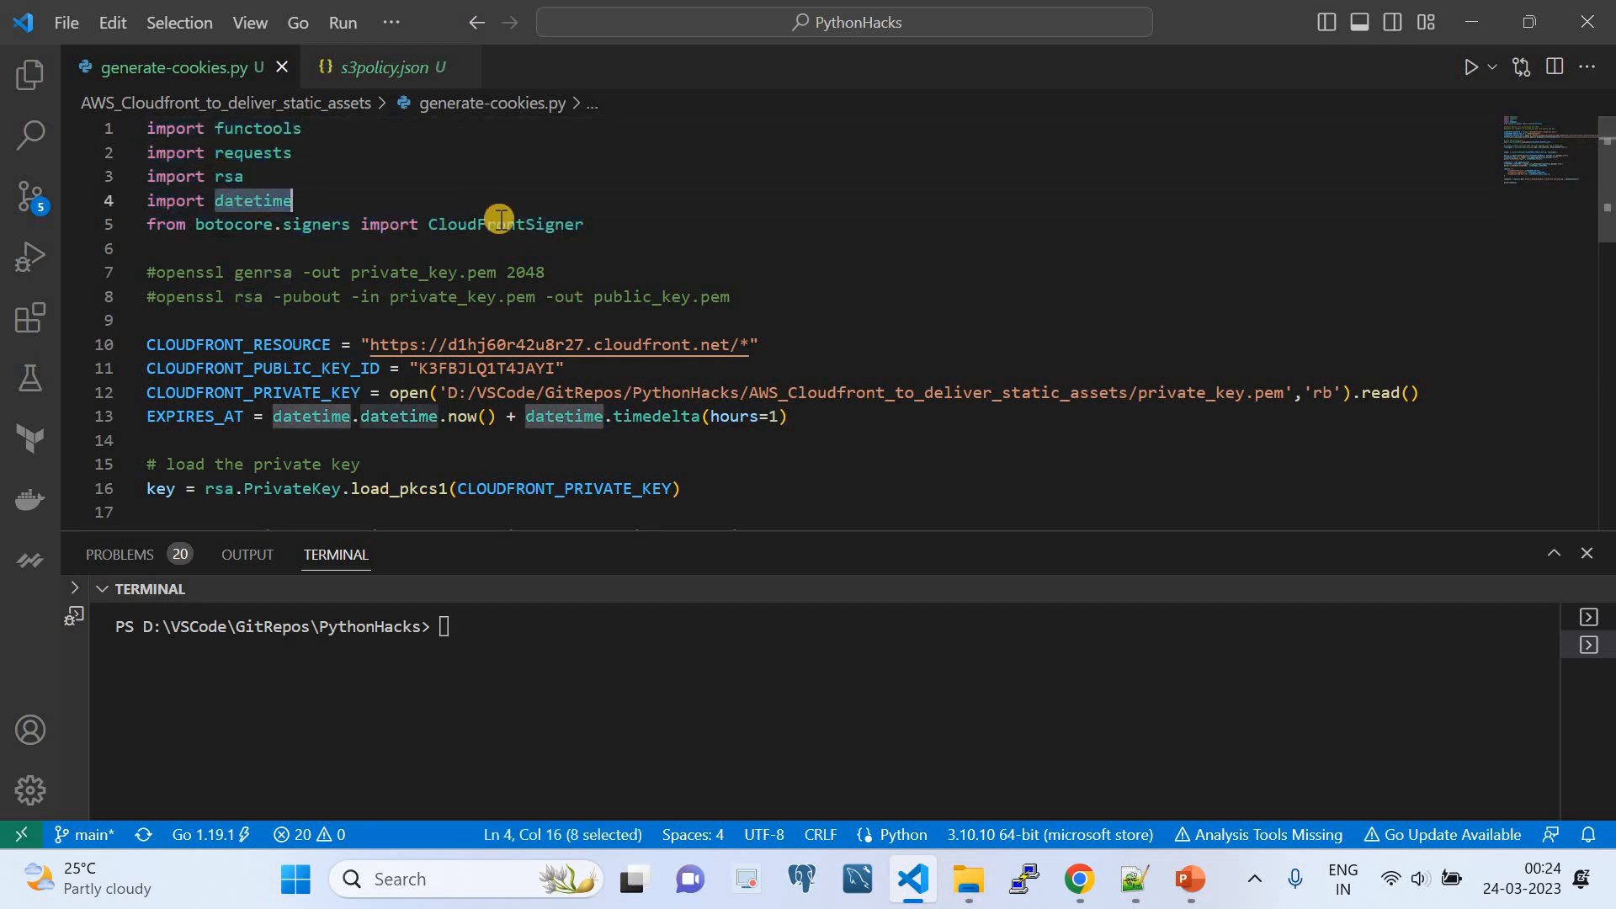
double_click(501, 223)
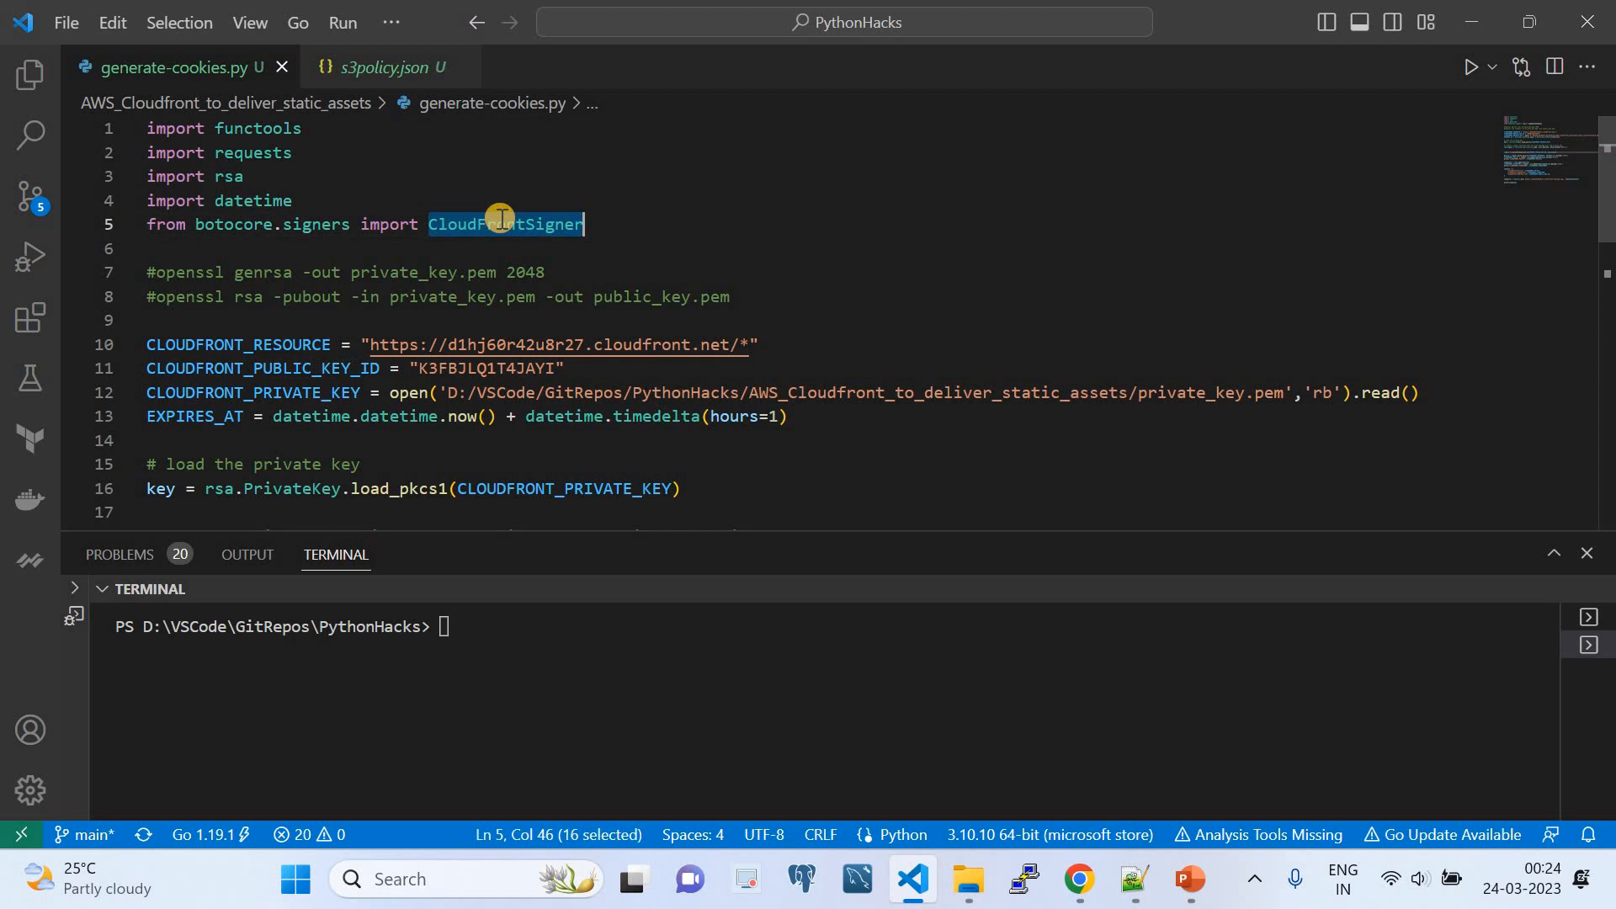
left_click(662, 221)
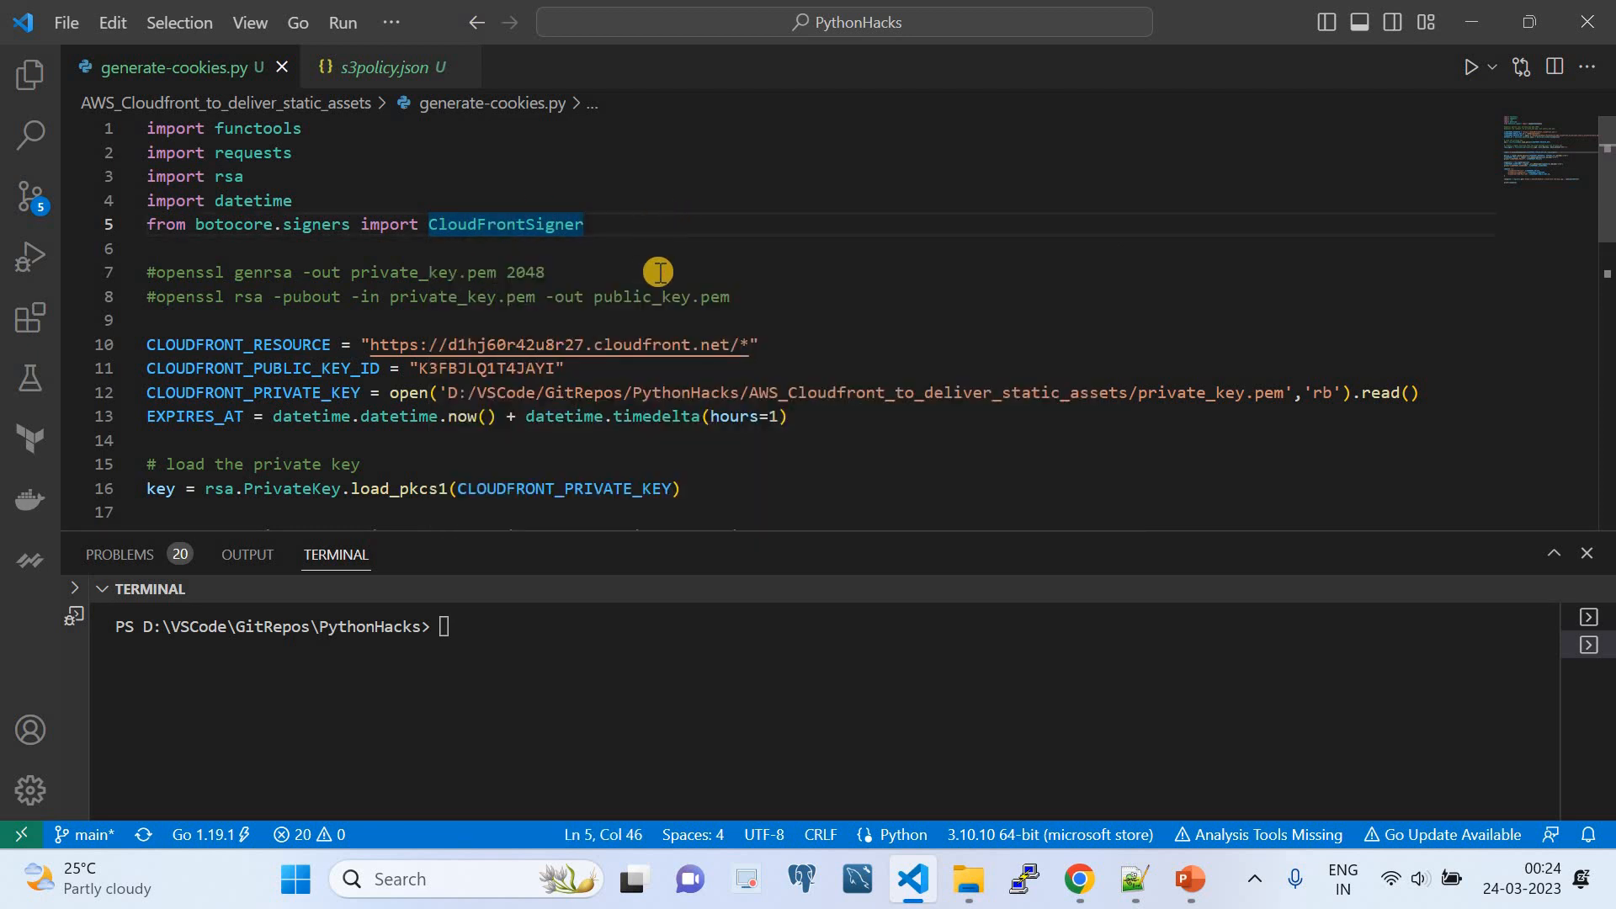
- Compare the CLOUDFRONT_RESOURCE URL in generate-cookies.py with the distribution domain name shown in Chrome
scroll(656, 270, "down", 1)
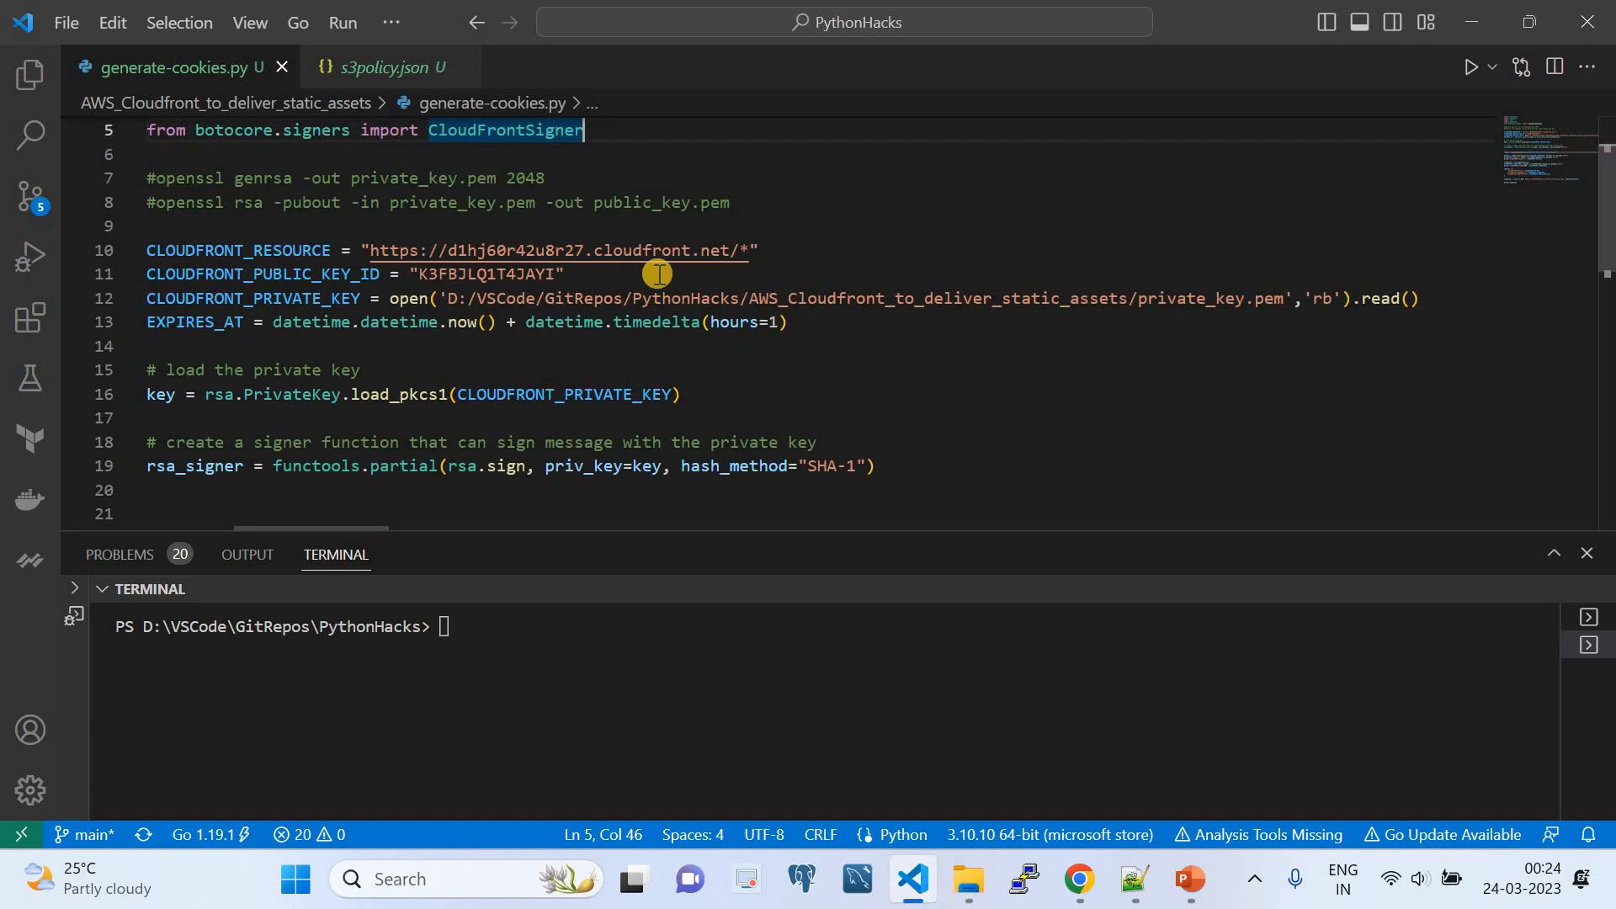
double_click(287, 251)
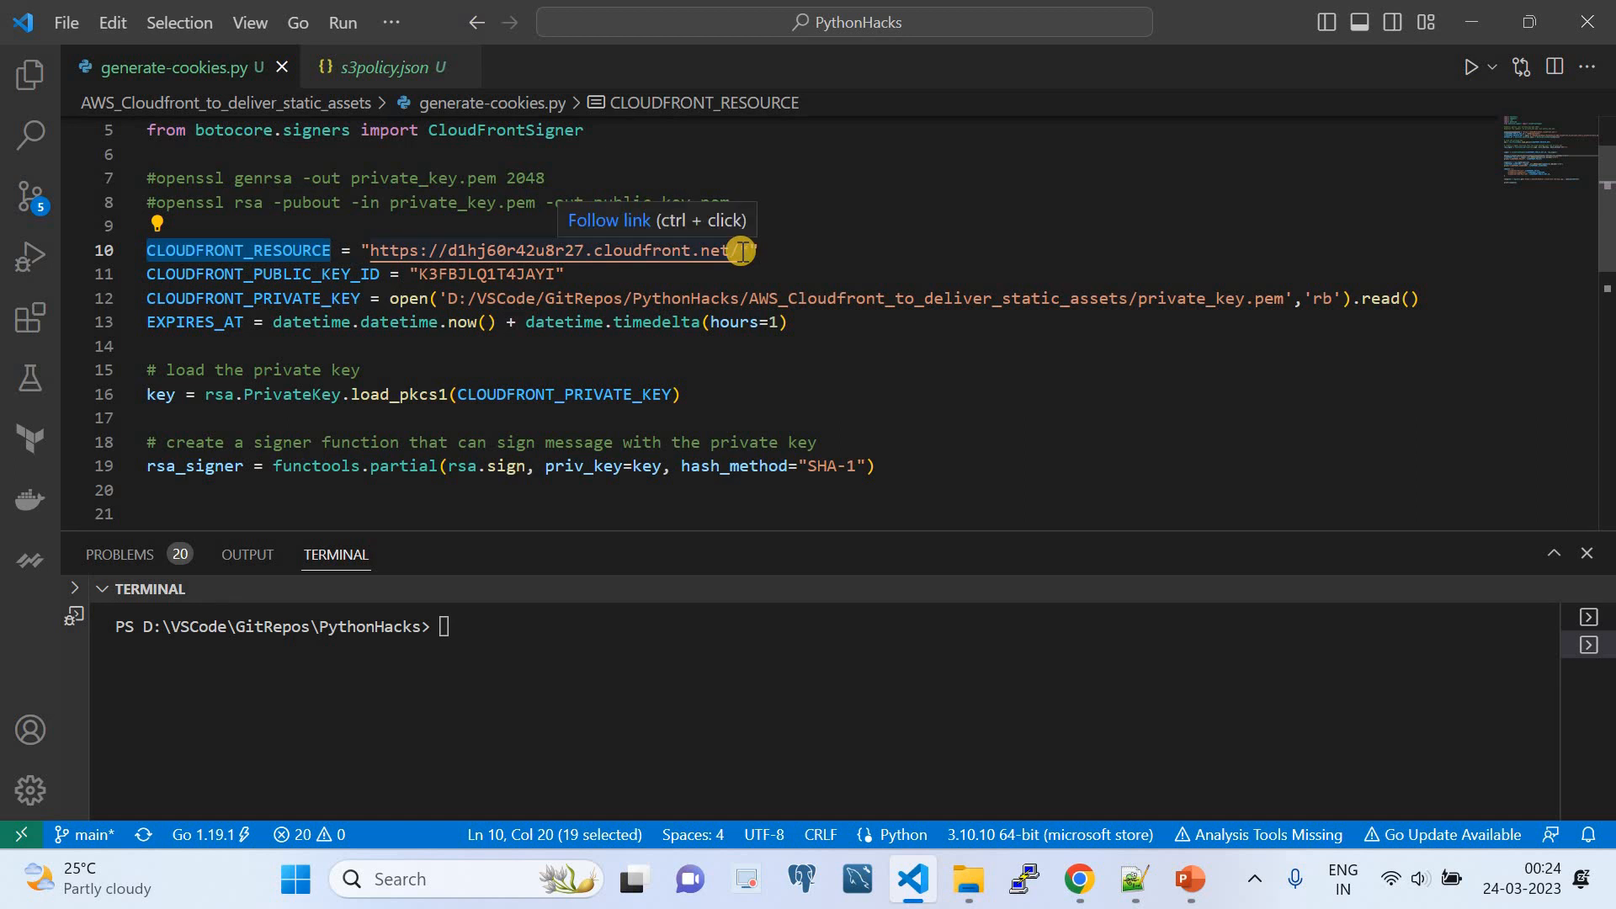
left_click(1079, 879)
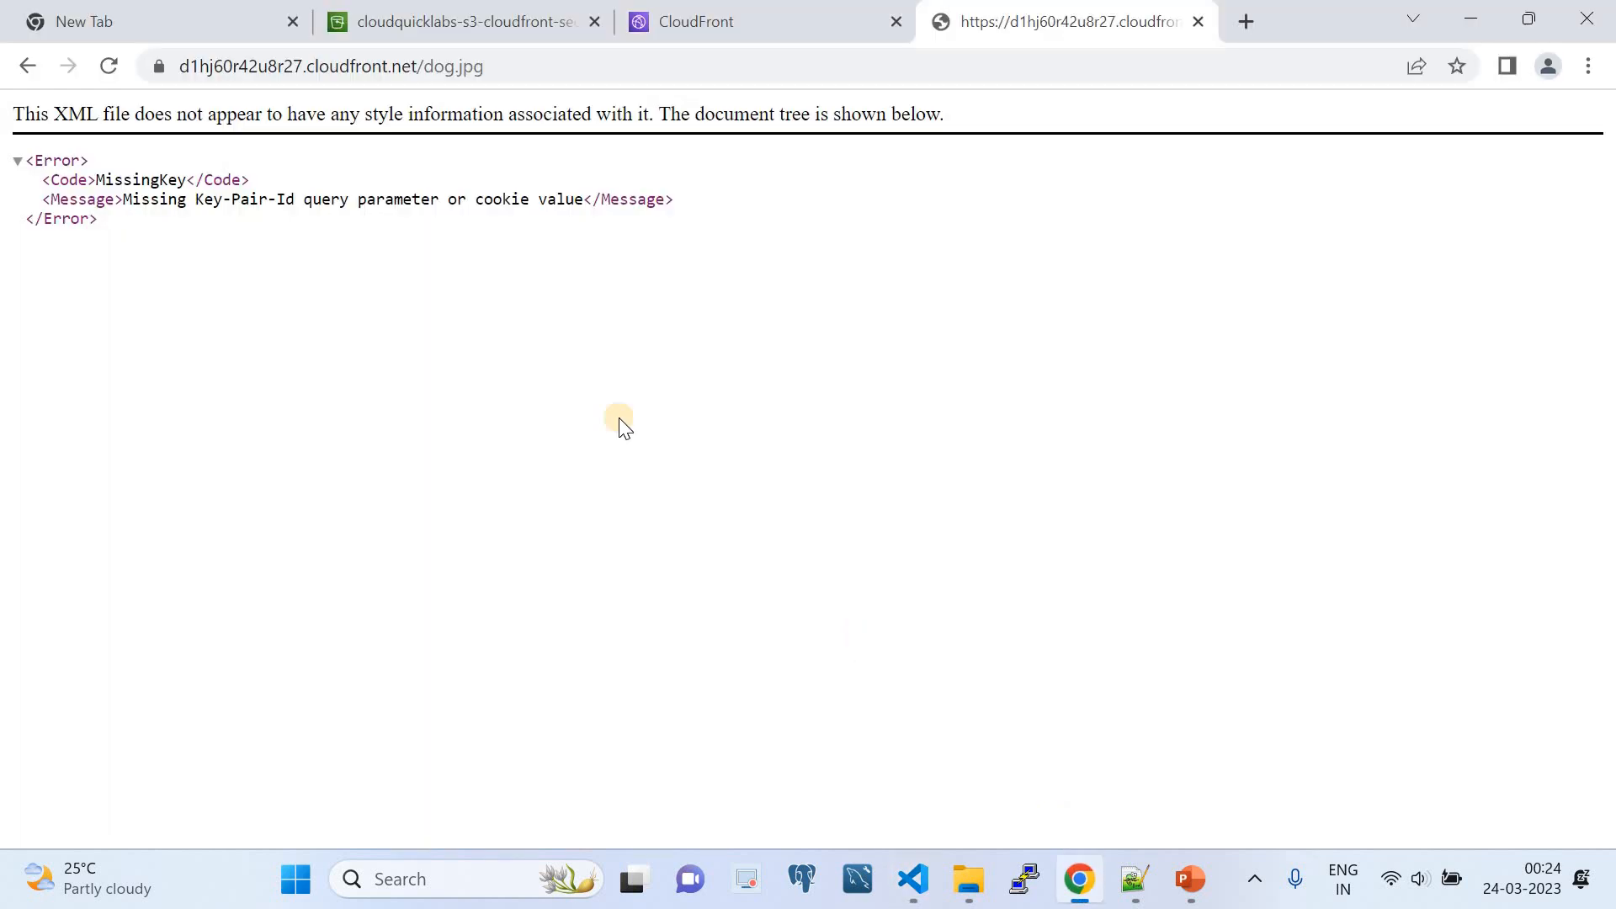
left_click(680, 42)
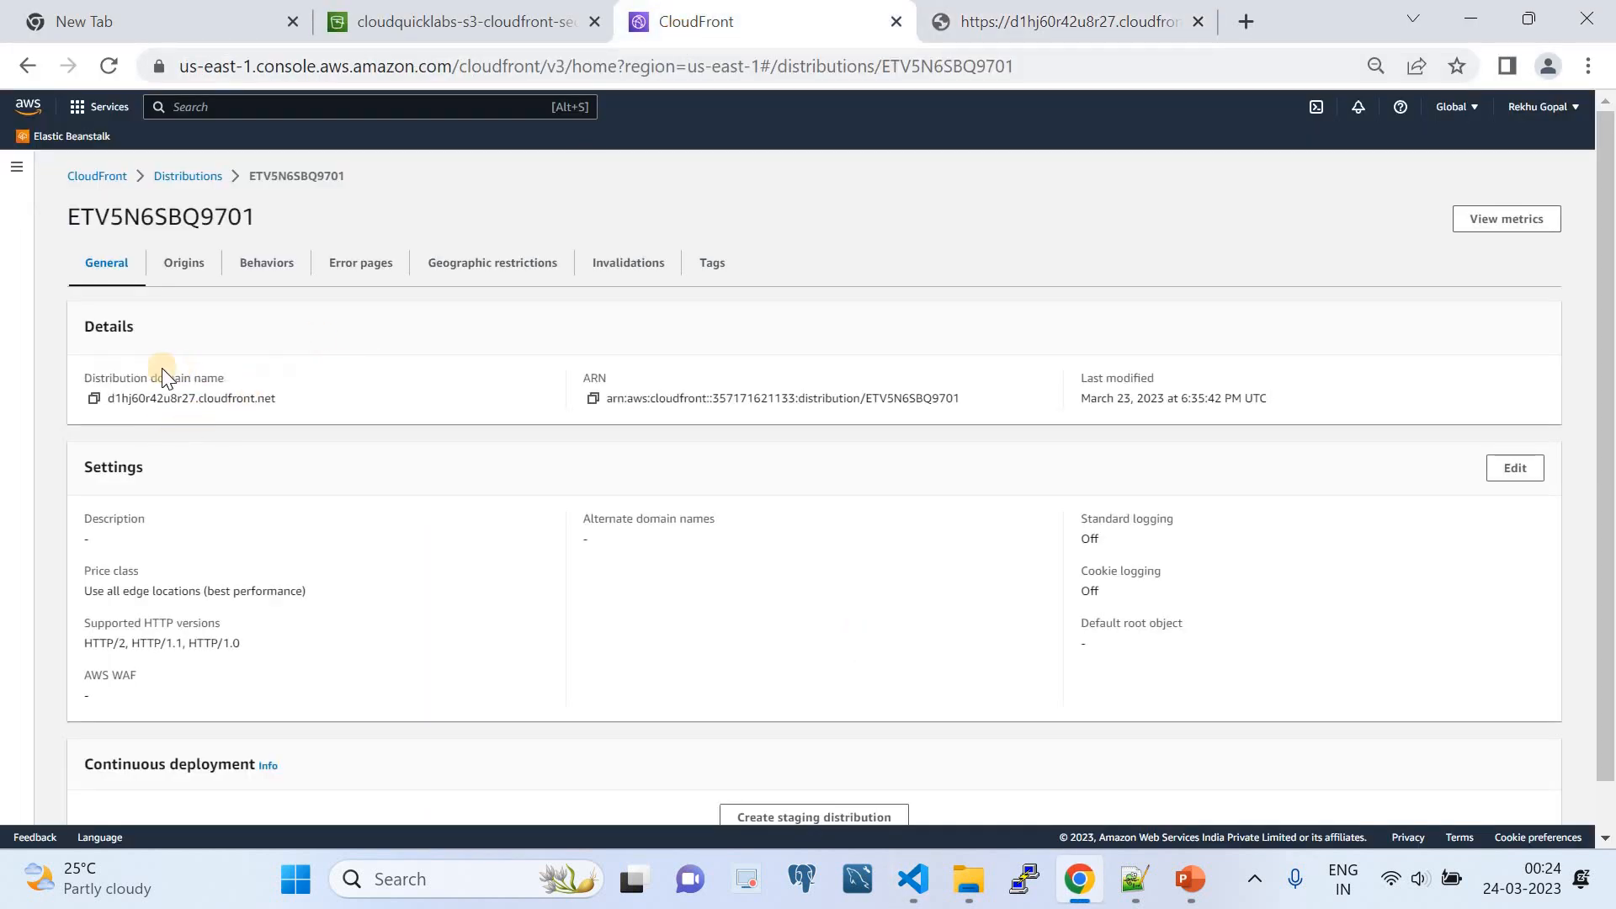
- Compare CLOUDFRONT_PUBLIC_KEY_ID in the VS Code script with the ID in the CloudFront public keys list in Chrome
left_click(915, 880)
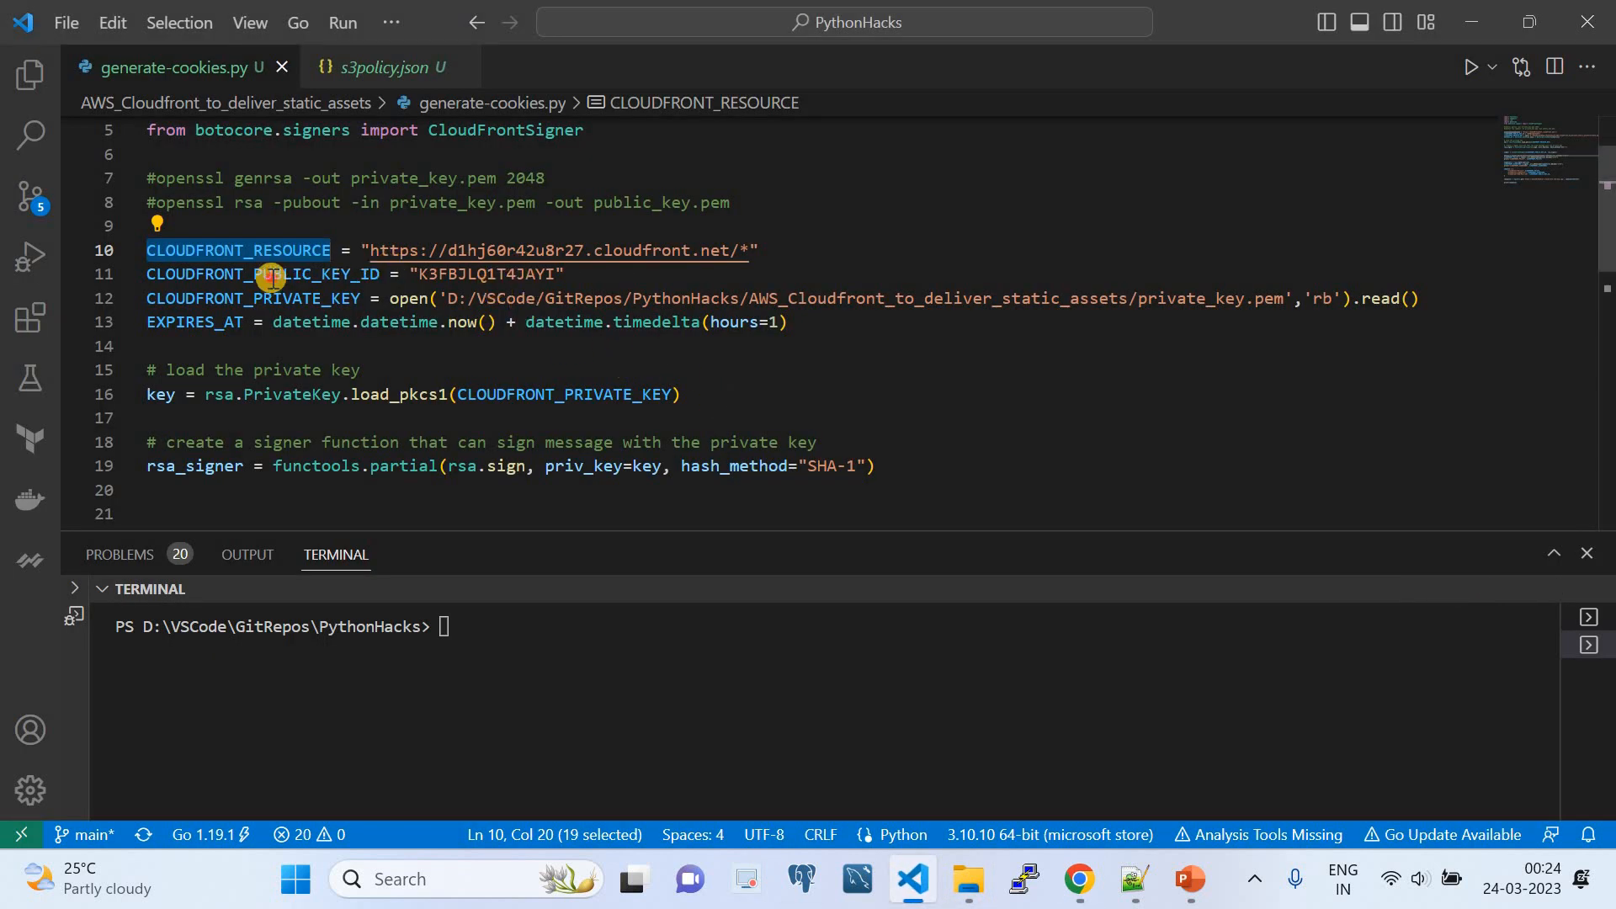
double_click(271, 278)
left_click(1080, 878)
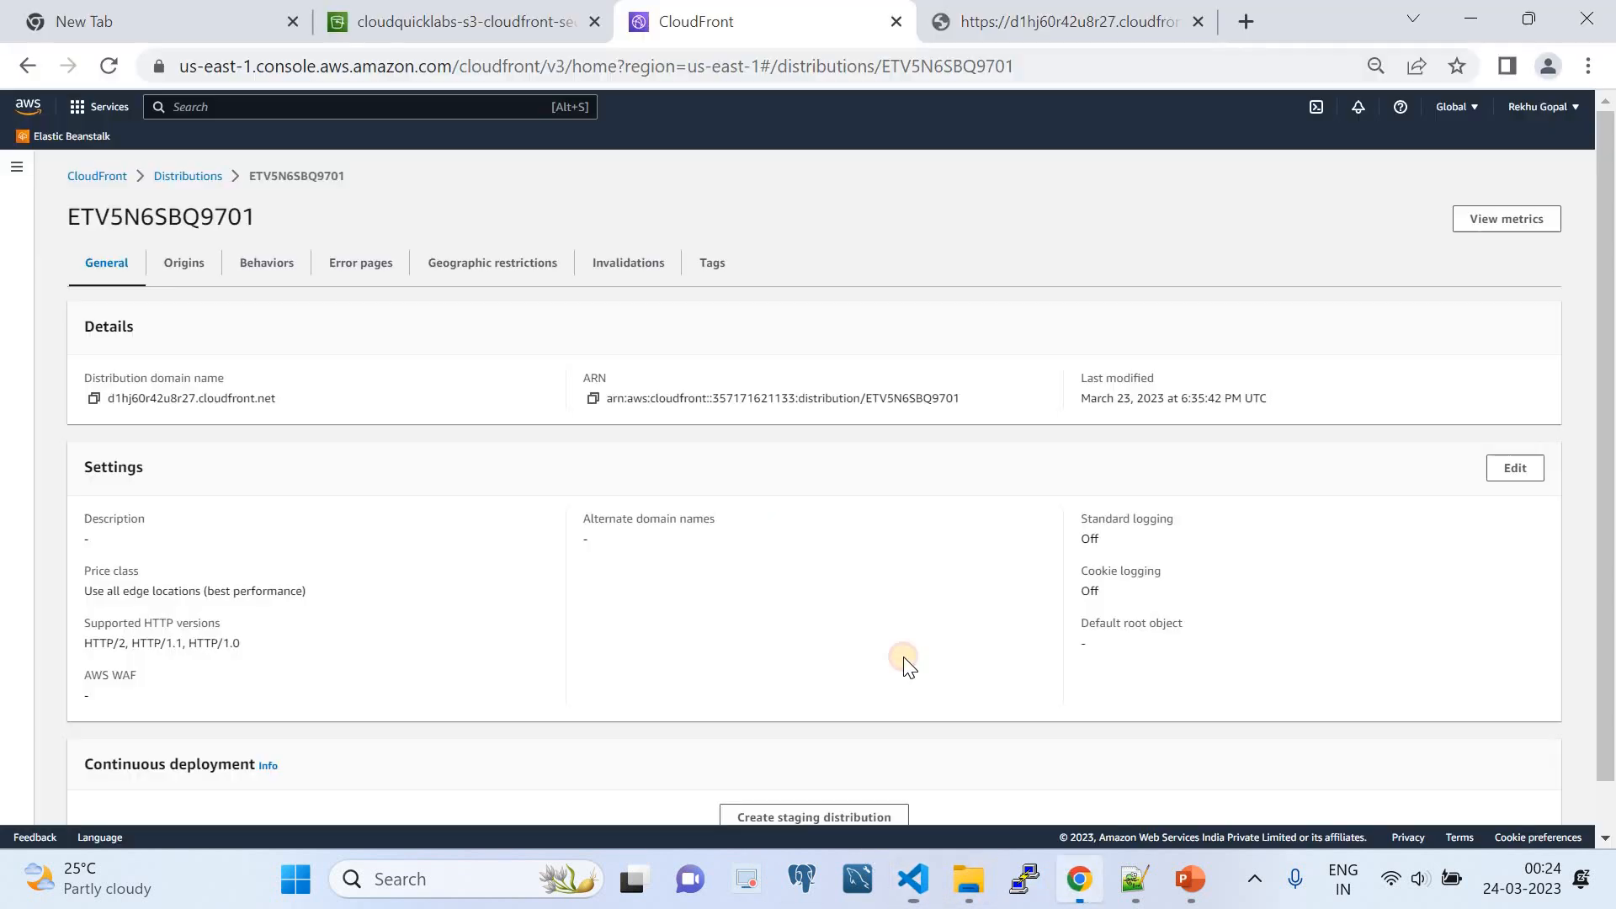
left_click(16, 167)
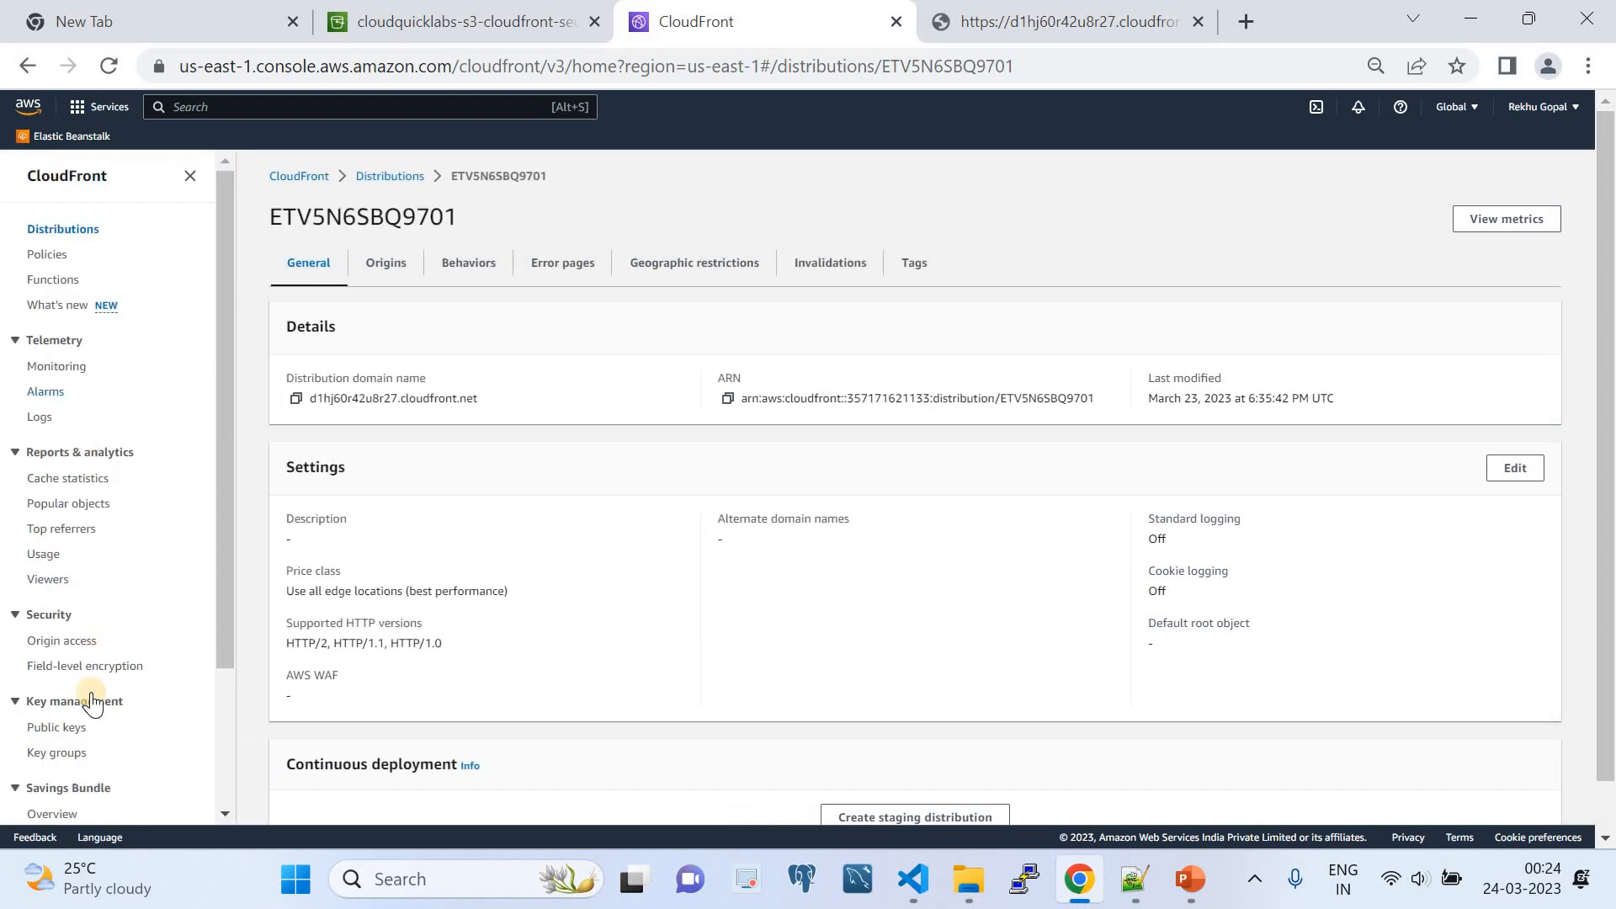
left_click(58, 727)
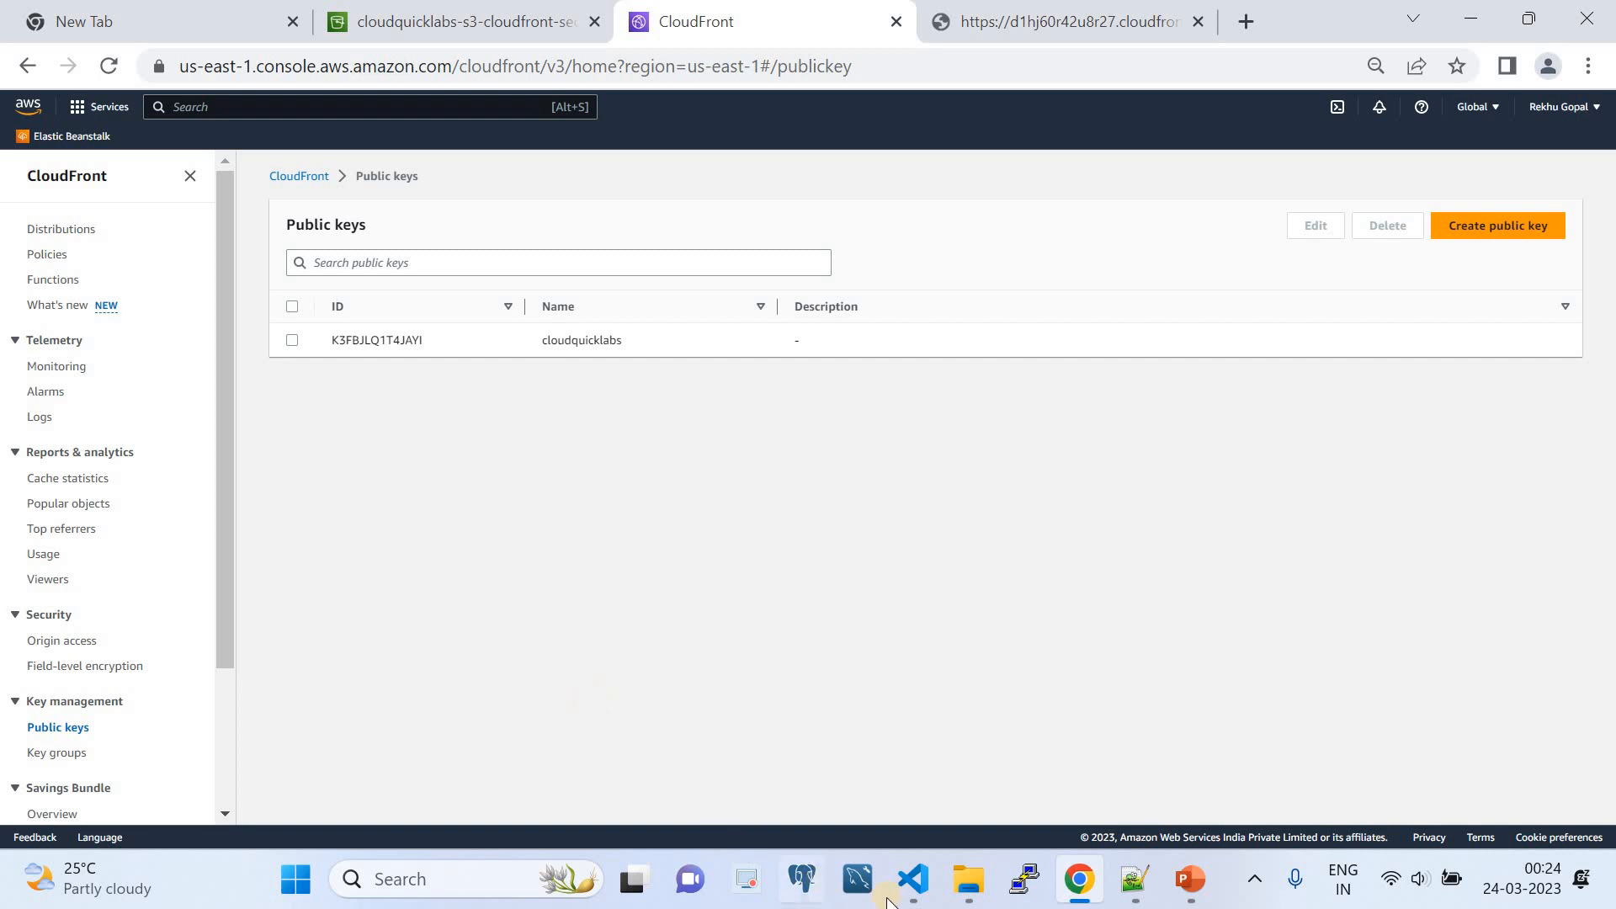
- Compare the file path opened for CLOUDFRONT_PRIVATE_KEY in the VS Code script with the location of private_key.pem in File Explorer
left_click(913, 880)
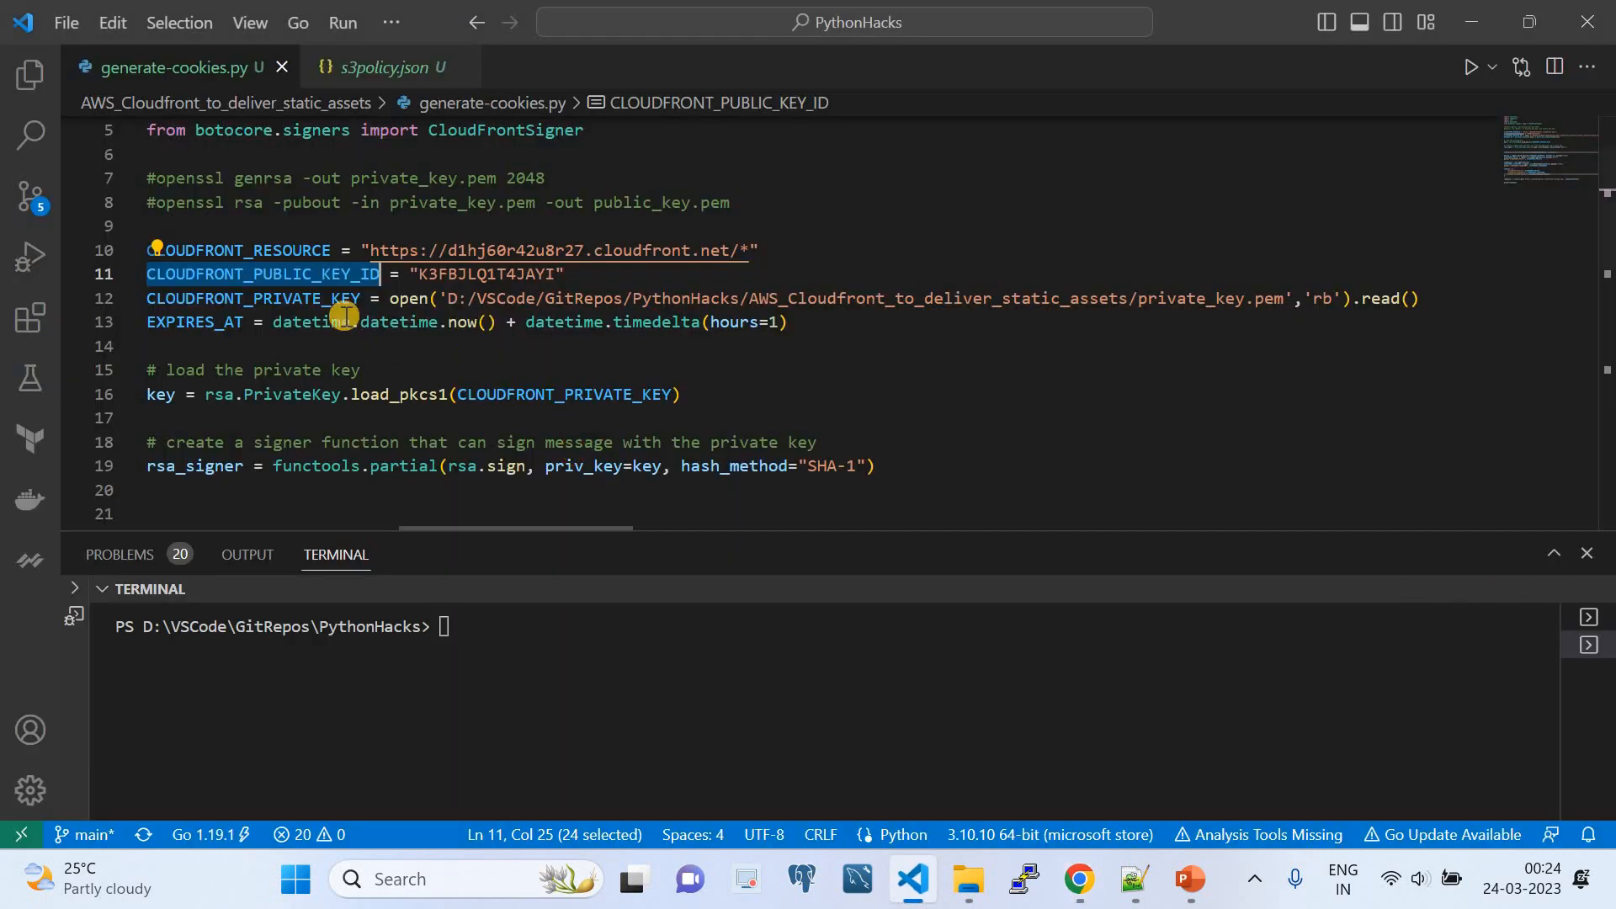
double_click(296, 298)
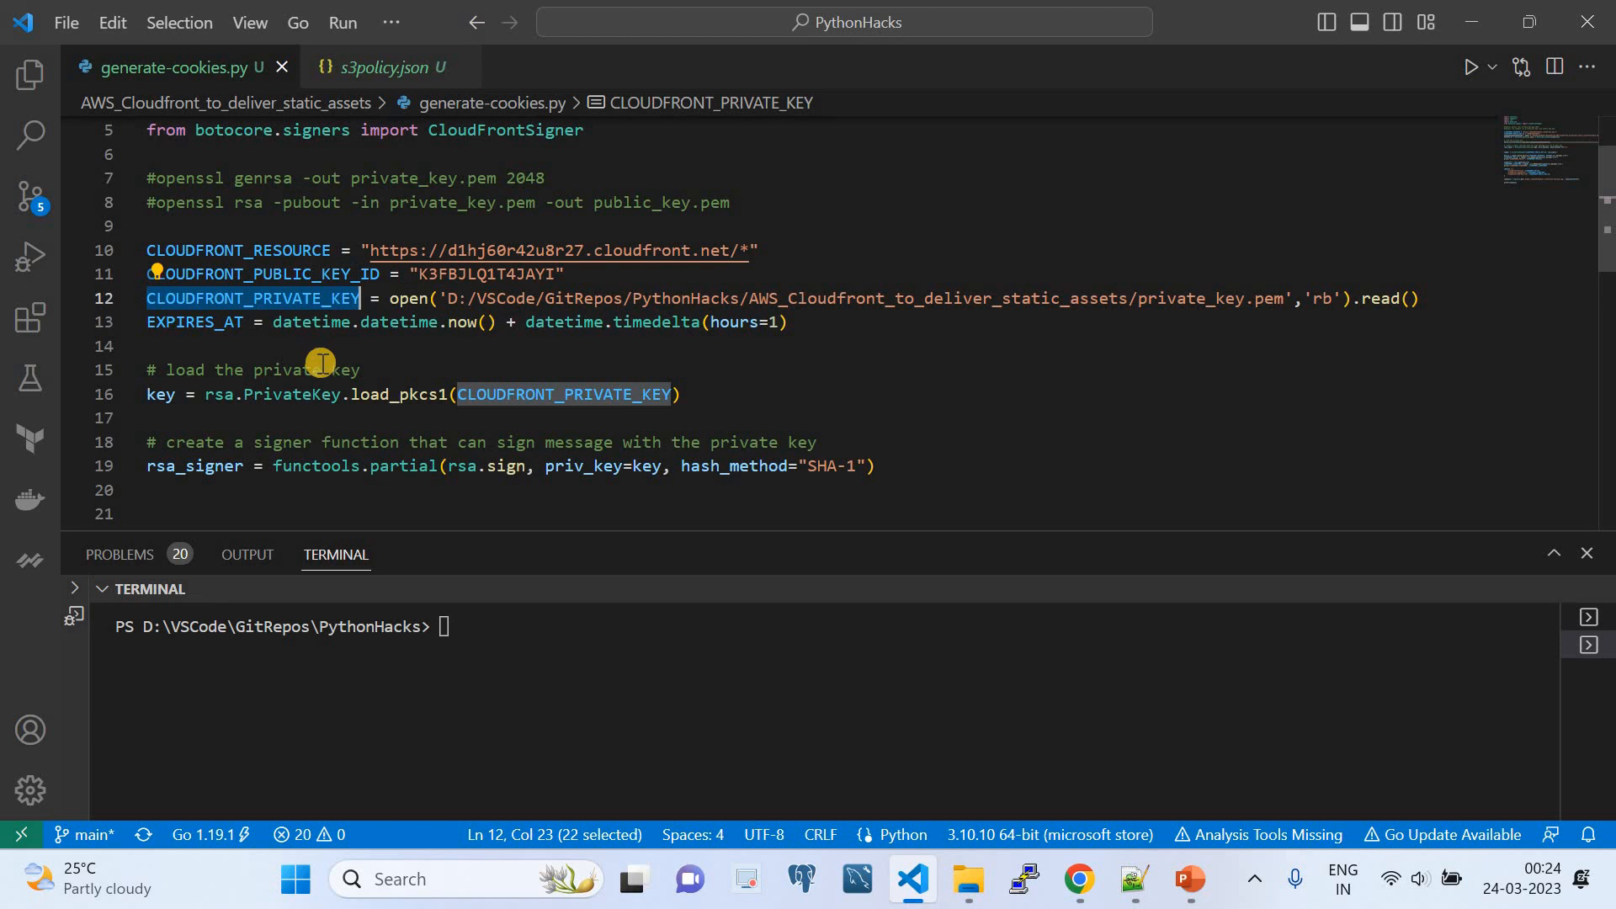
left_click(969, 879)
left_click(296, 327)
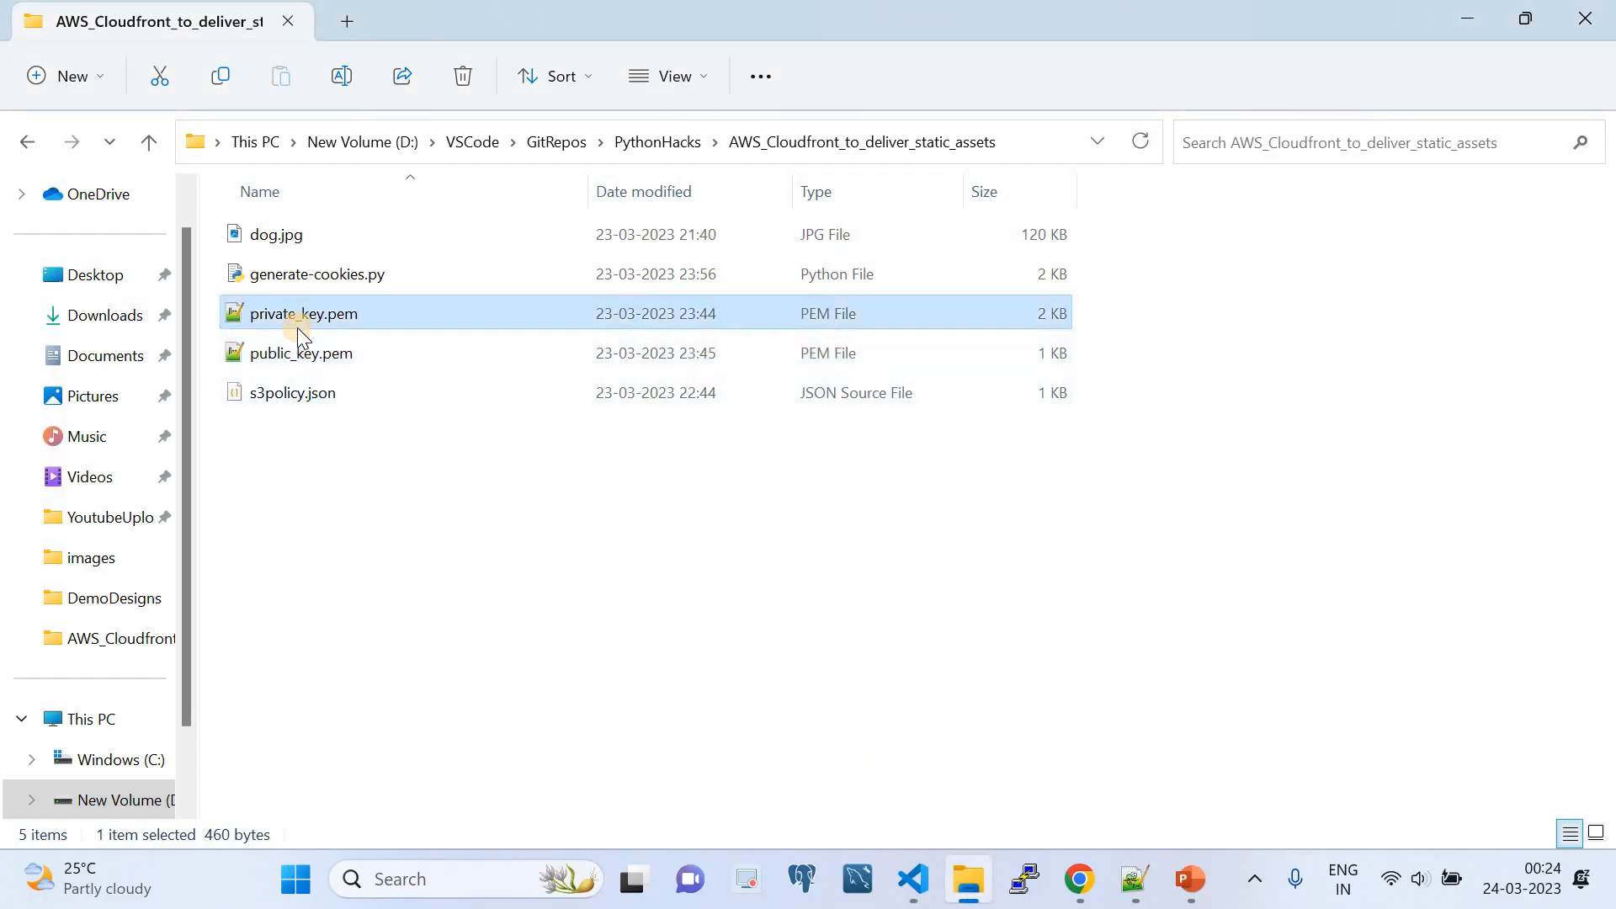
left_click(913, 878)
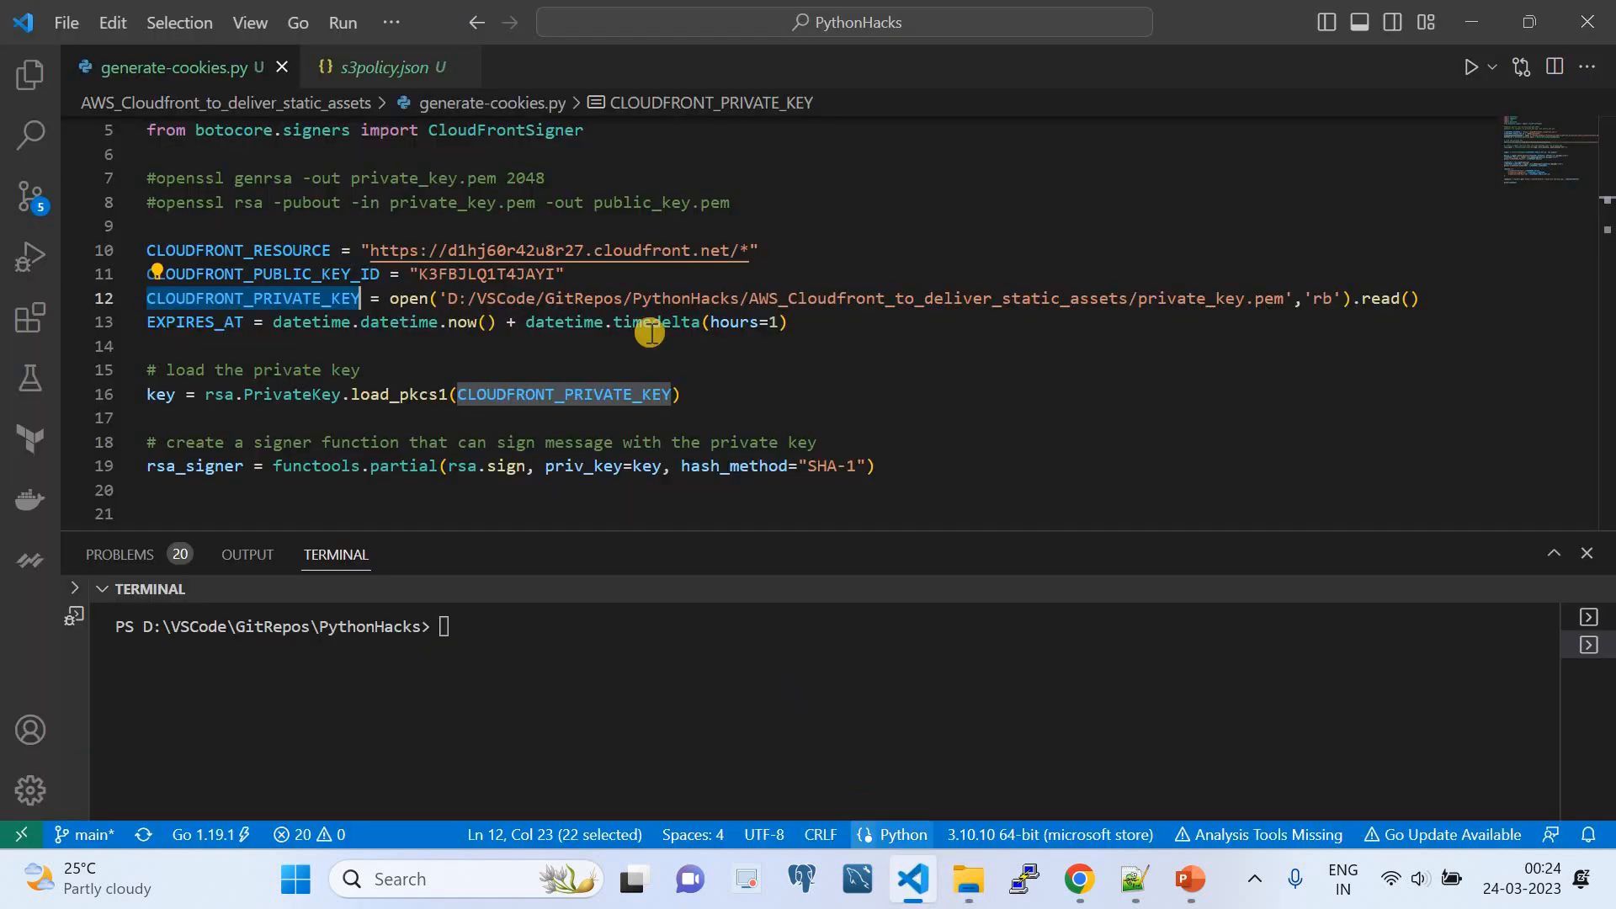
double_click(424, 299)
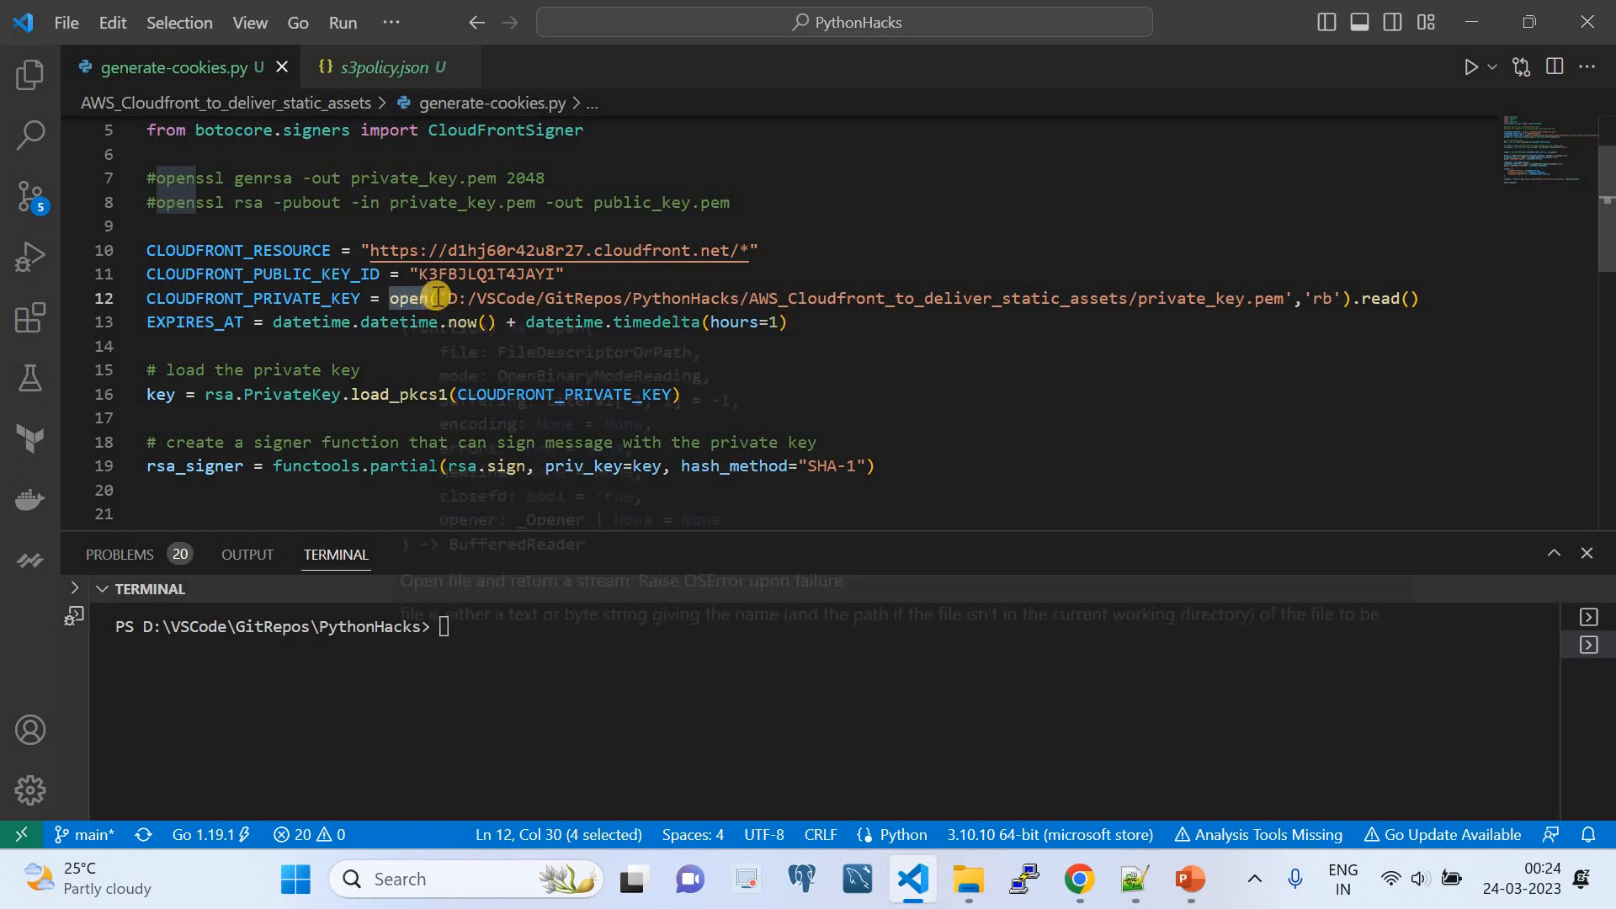
left_click_drag(439, 299, 1282, 294)
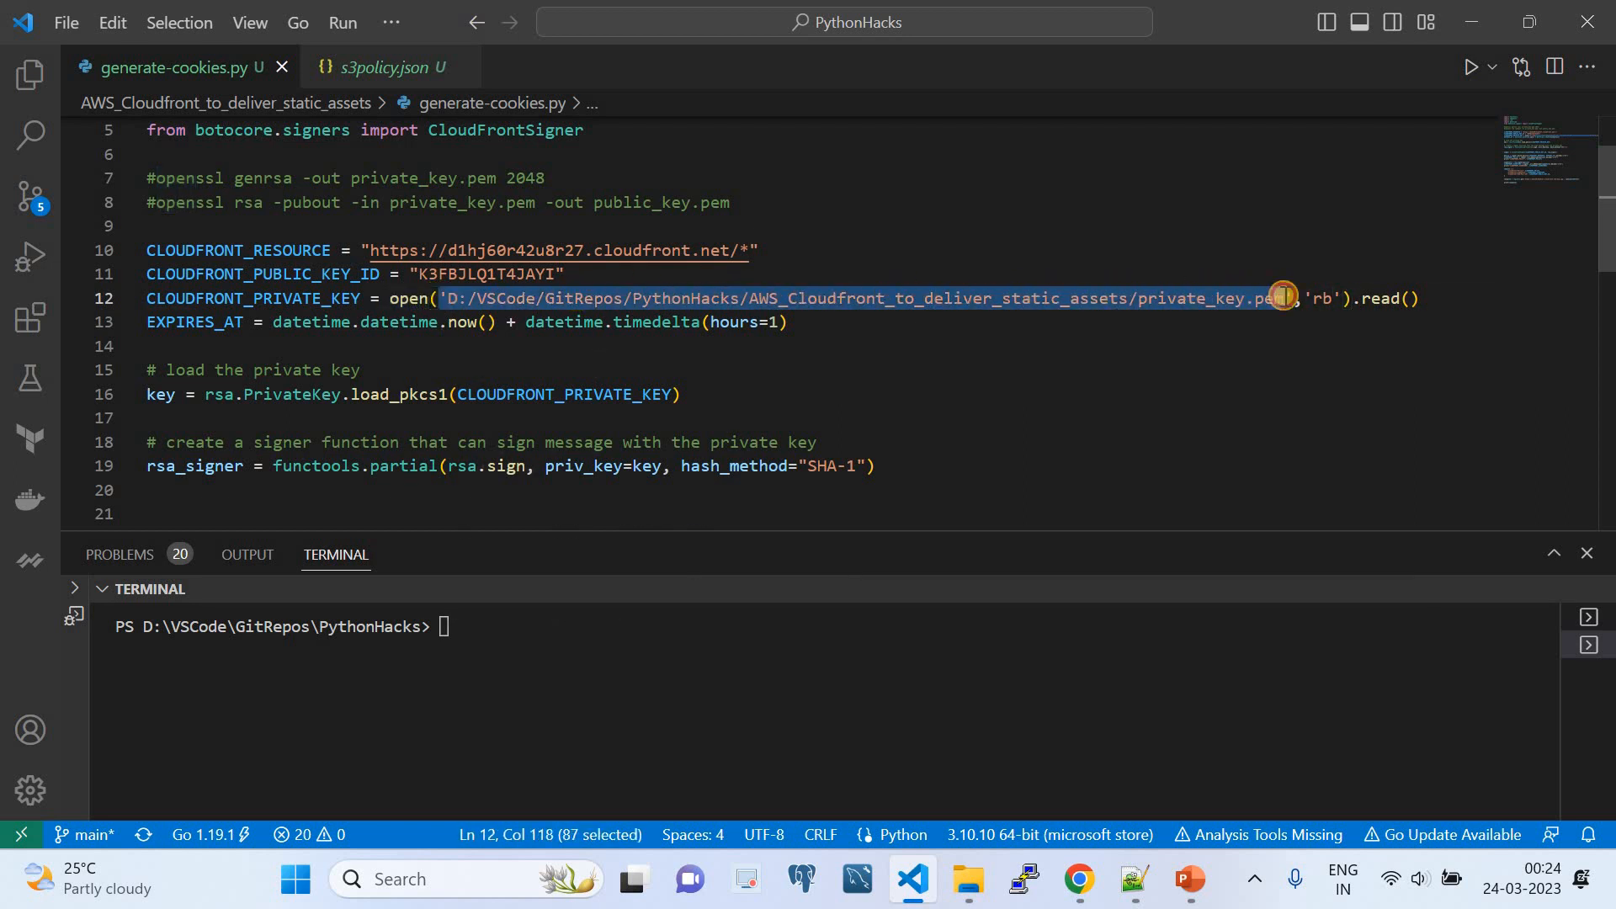
- Examine the 'rb' mode and read() call that load the file contents into CLOUDFRONT_PRIVATE_KEY
double_click(1322, 299)
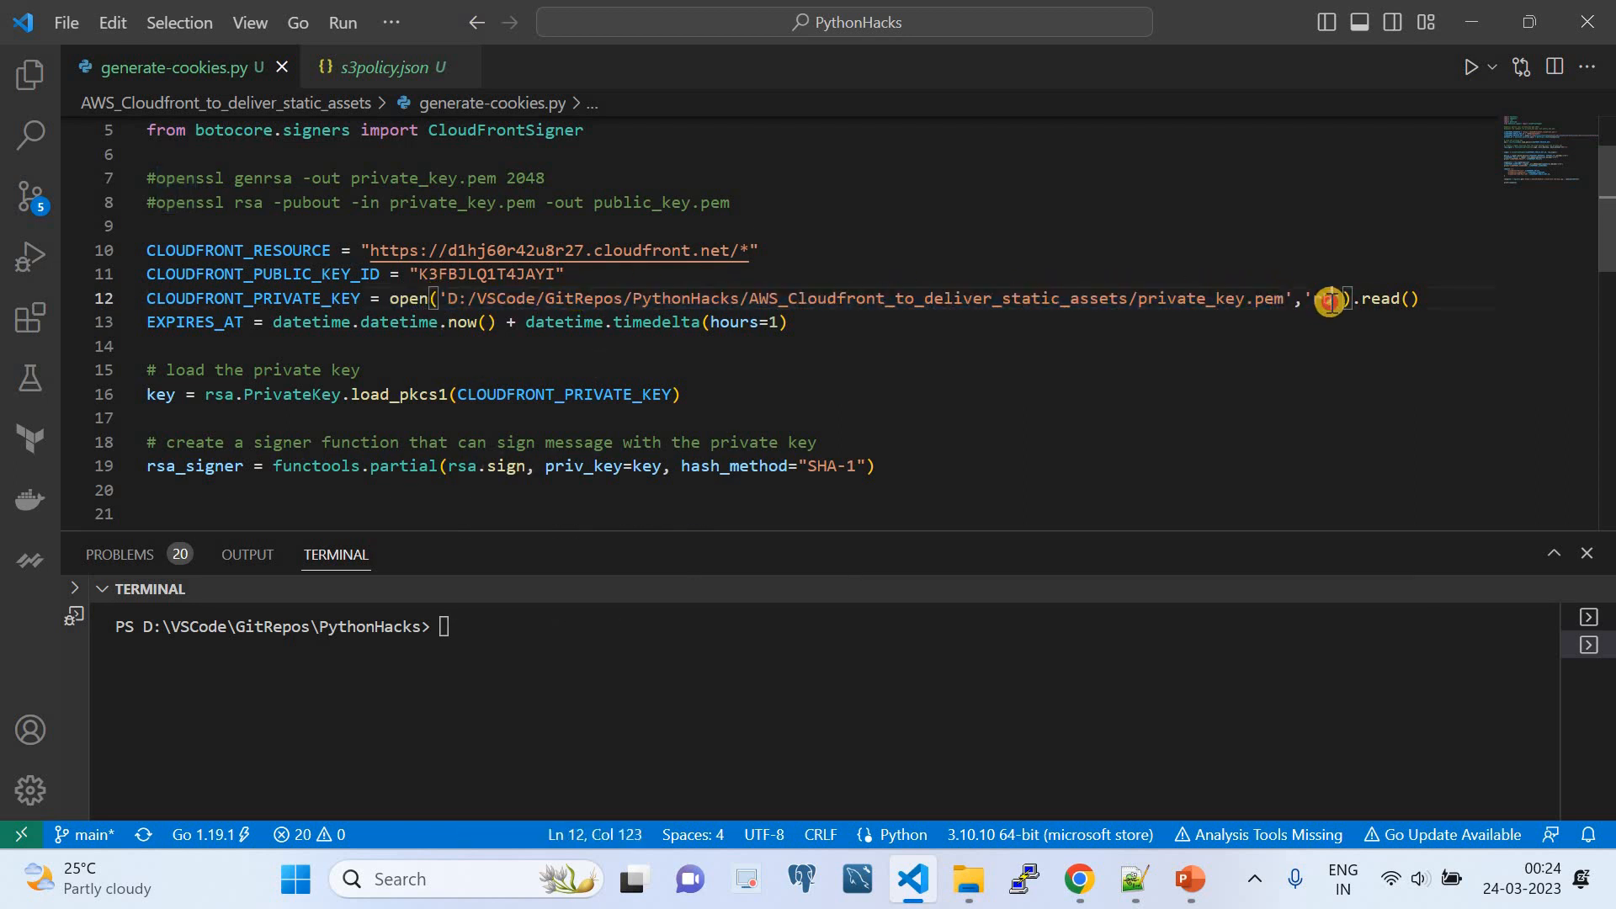
double_click(1401, 302)
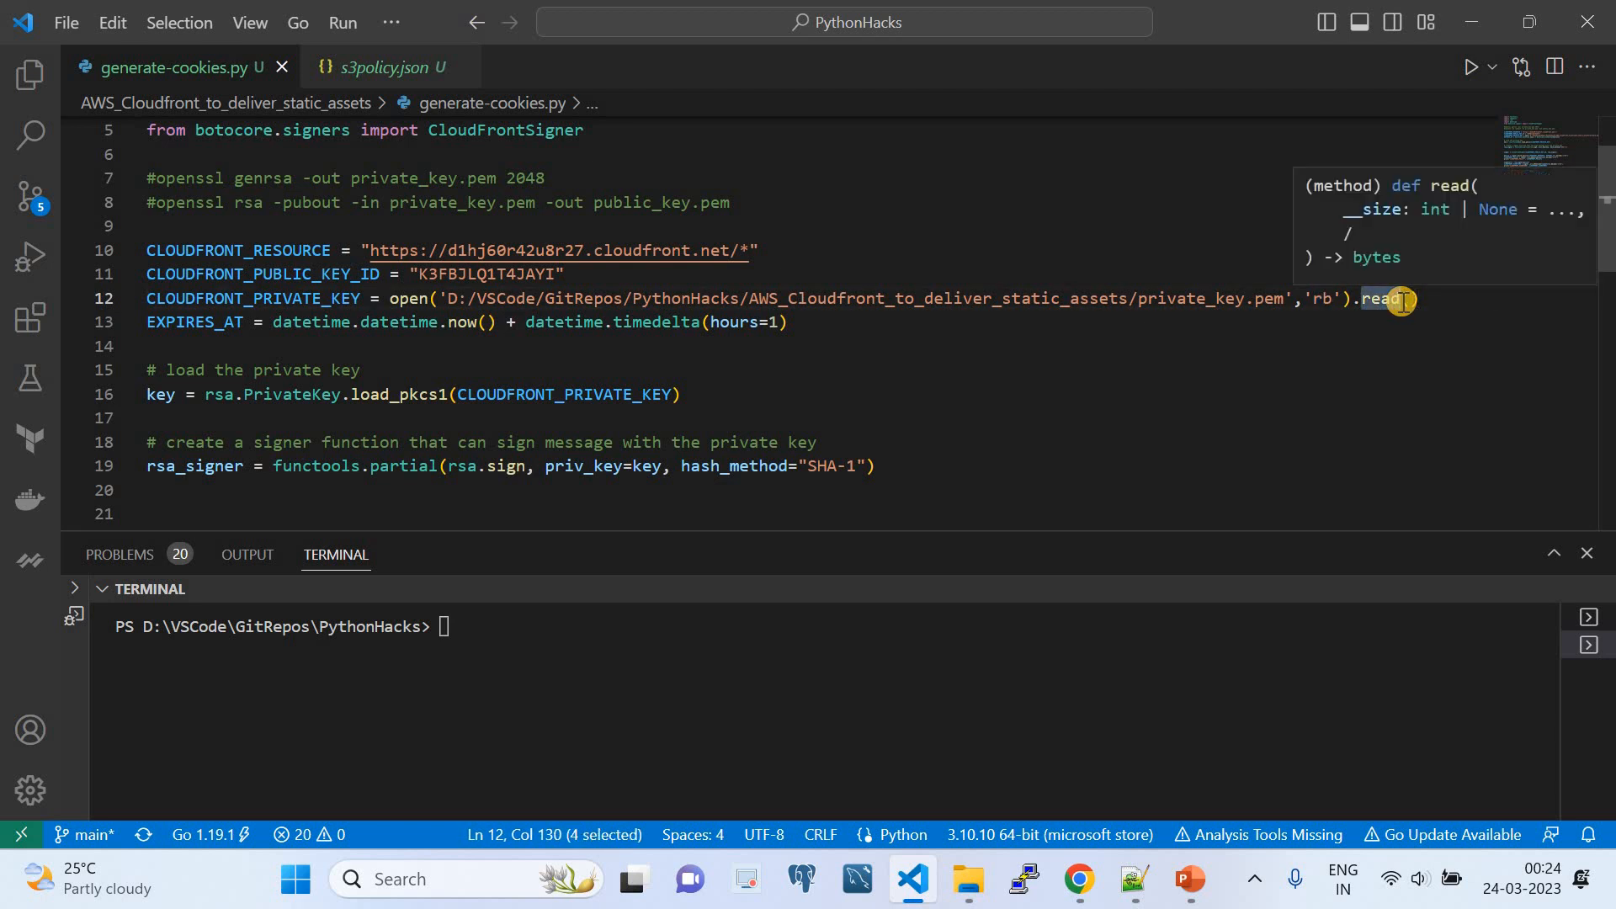
left_click(1419, 303)
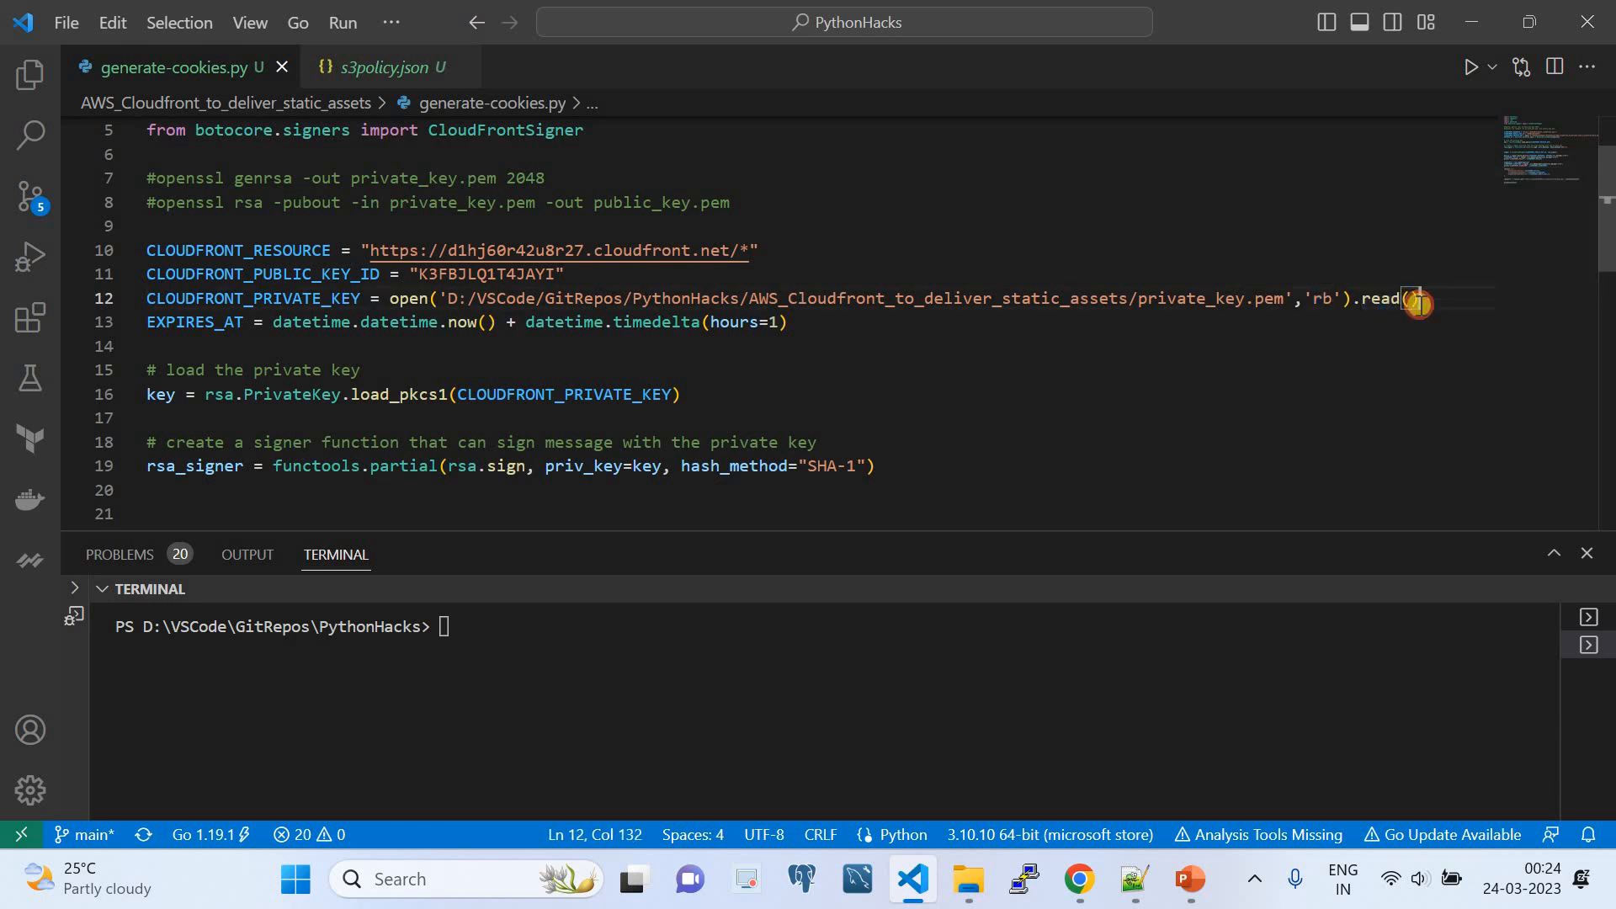
double_click(305, 298)
- Examine how EXPIRES_AT combines the current datetime with the timedelta in generate-cookies.py
double_click(194, 322)
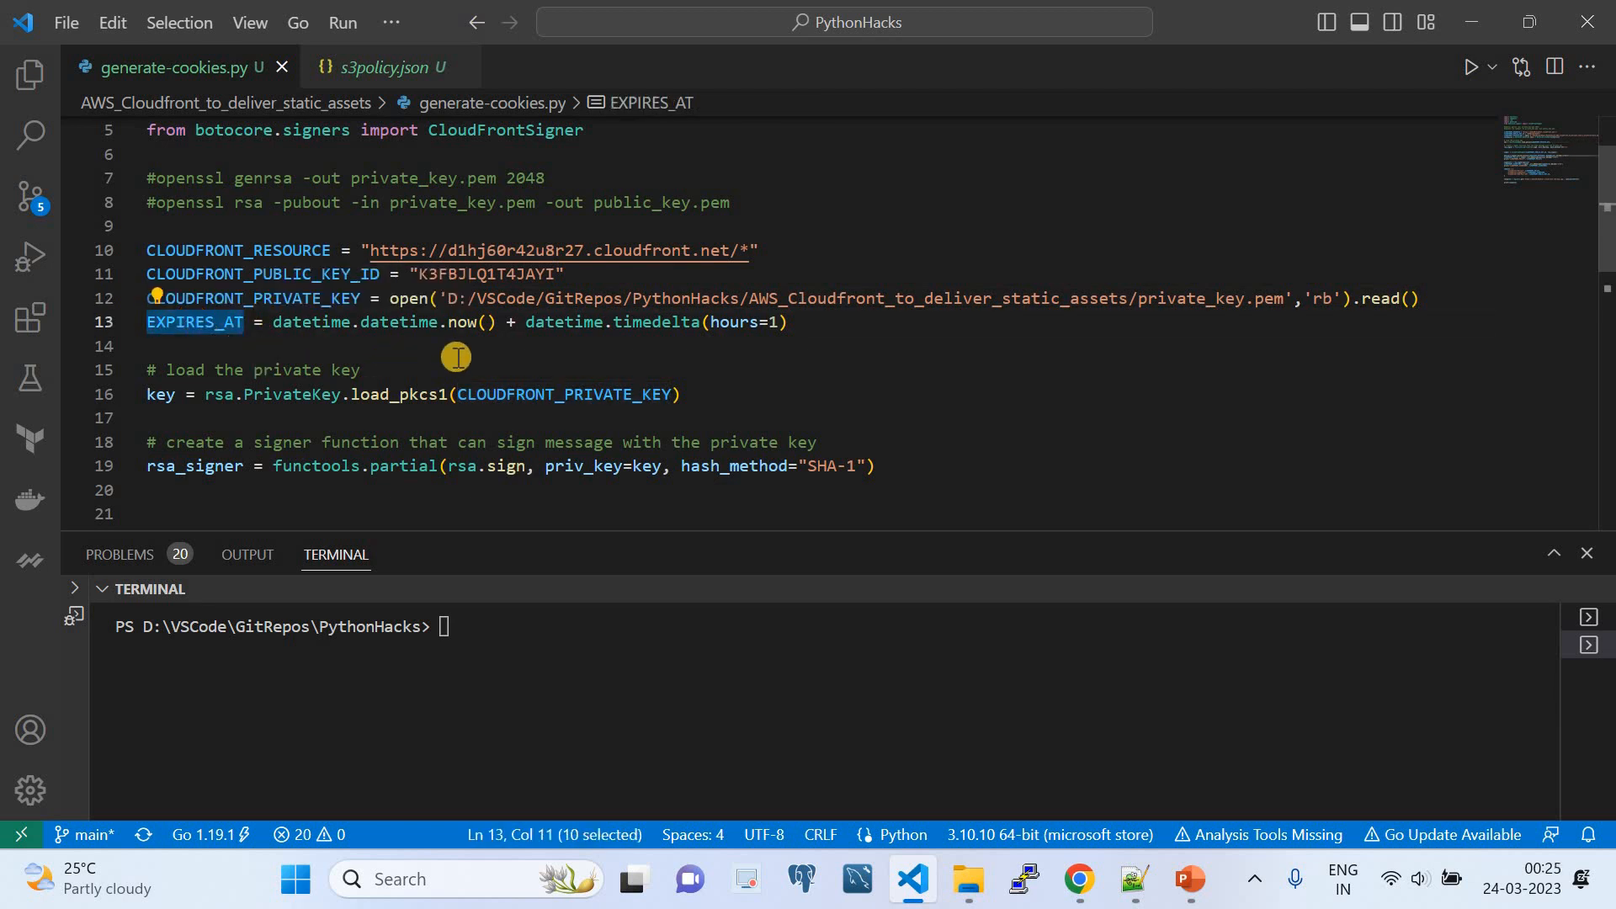
left_click_drag(805, 316, 272, 322)
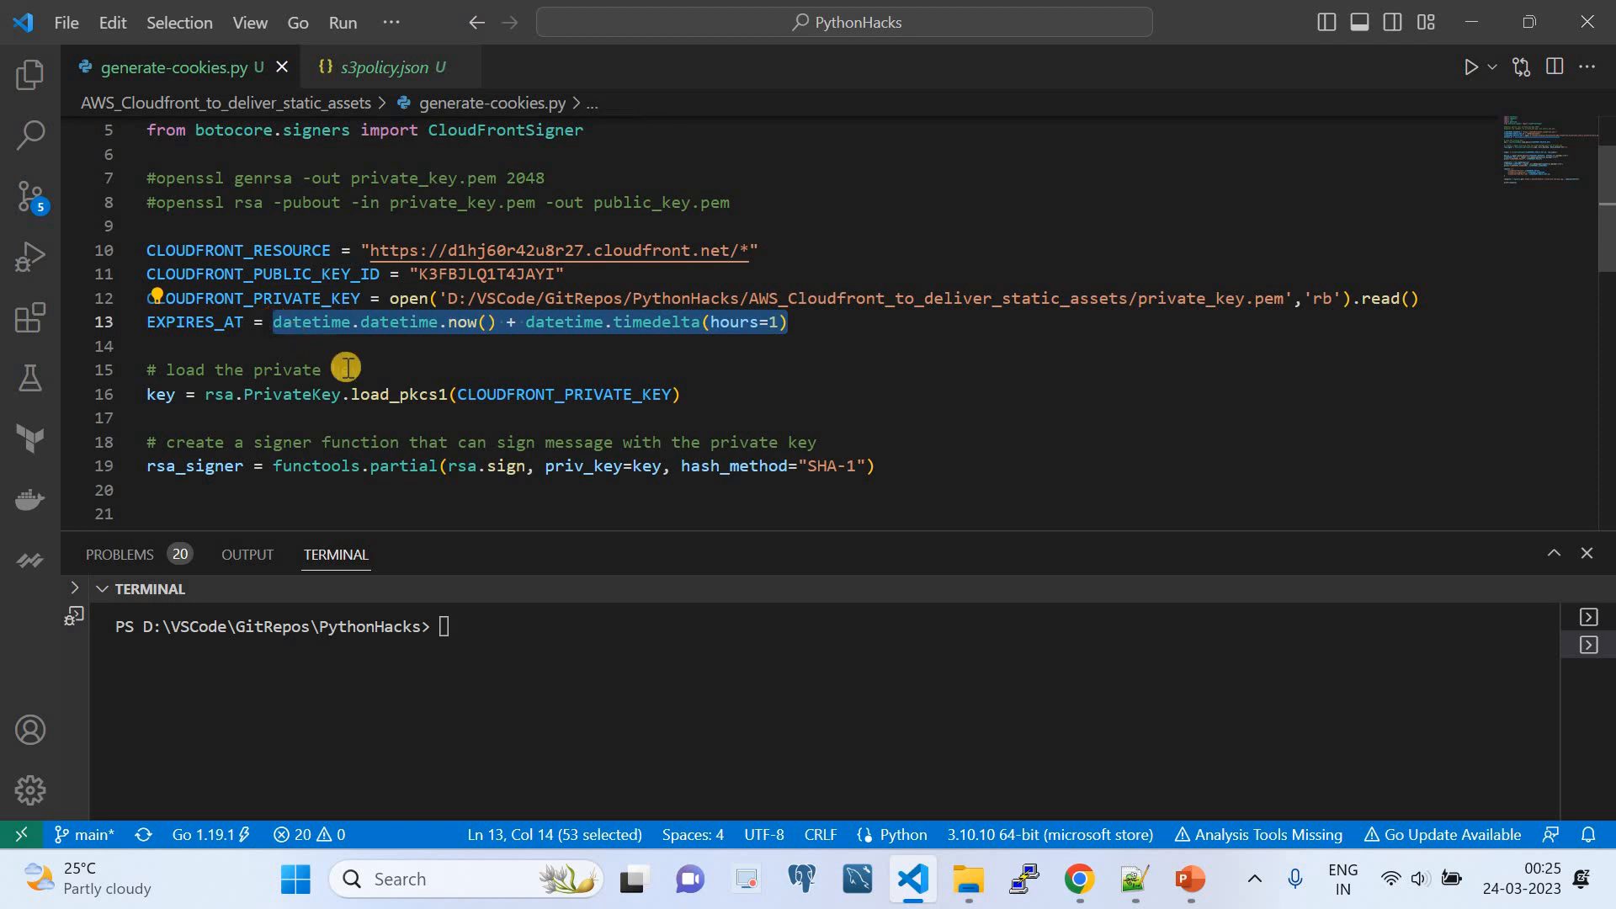
left_click(496, 323)
left_click_drag(493, 322, 284, 325)
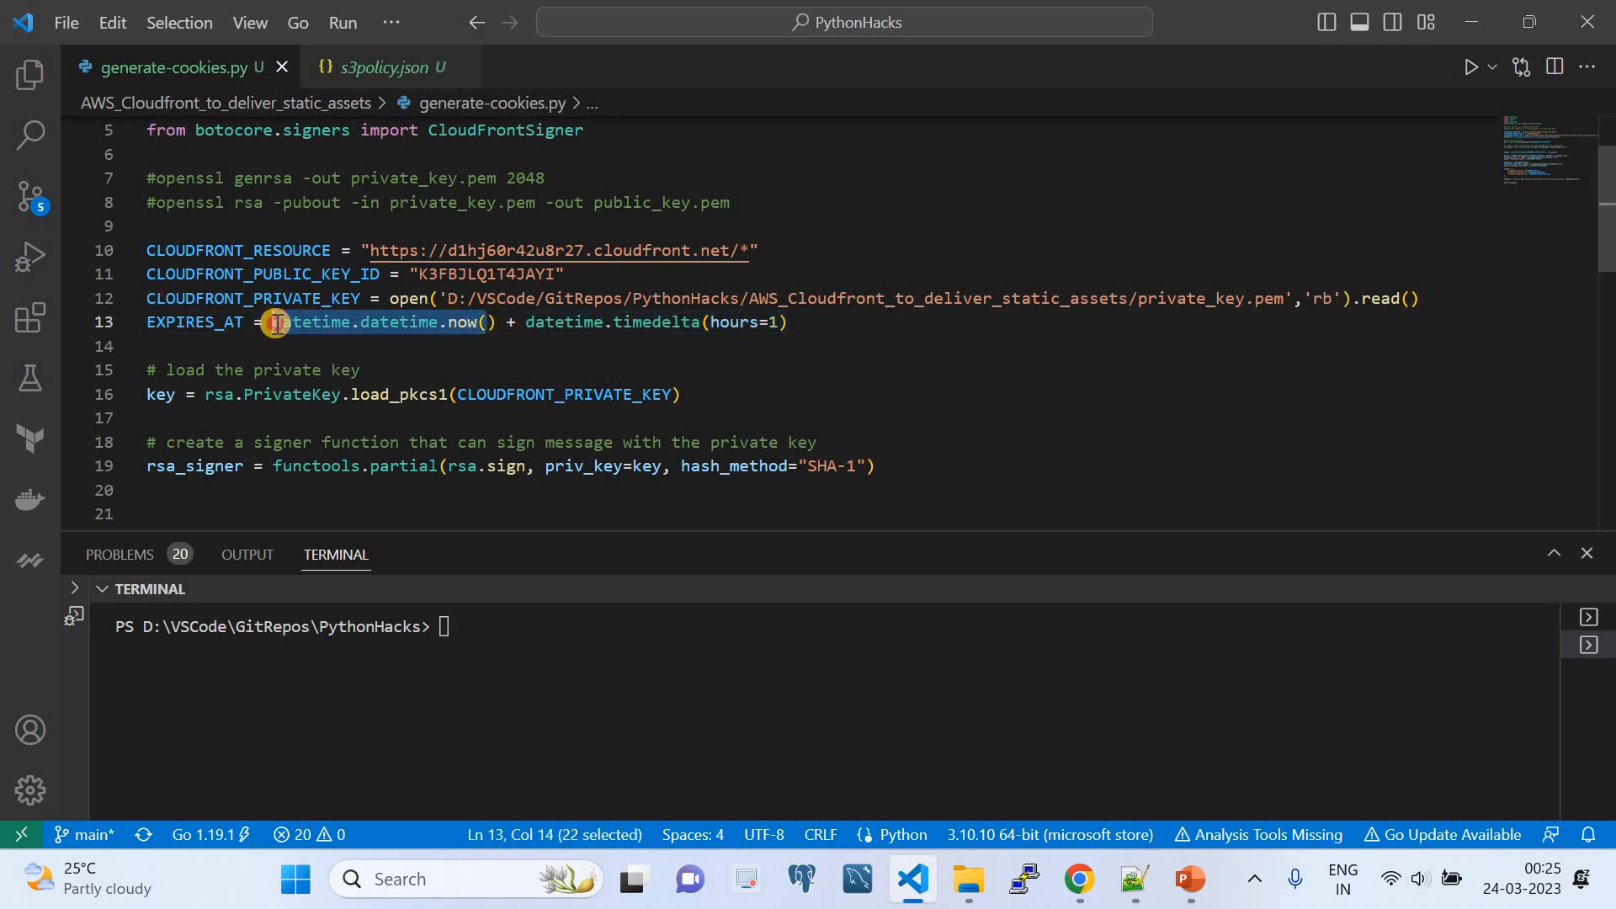
left_click_drag(516, 323, 789, 331)
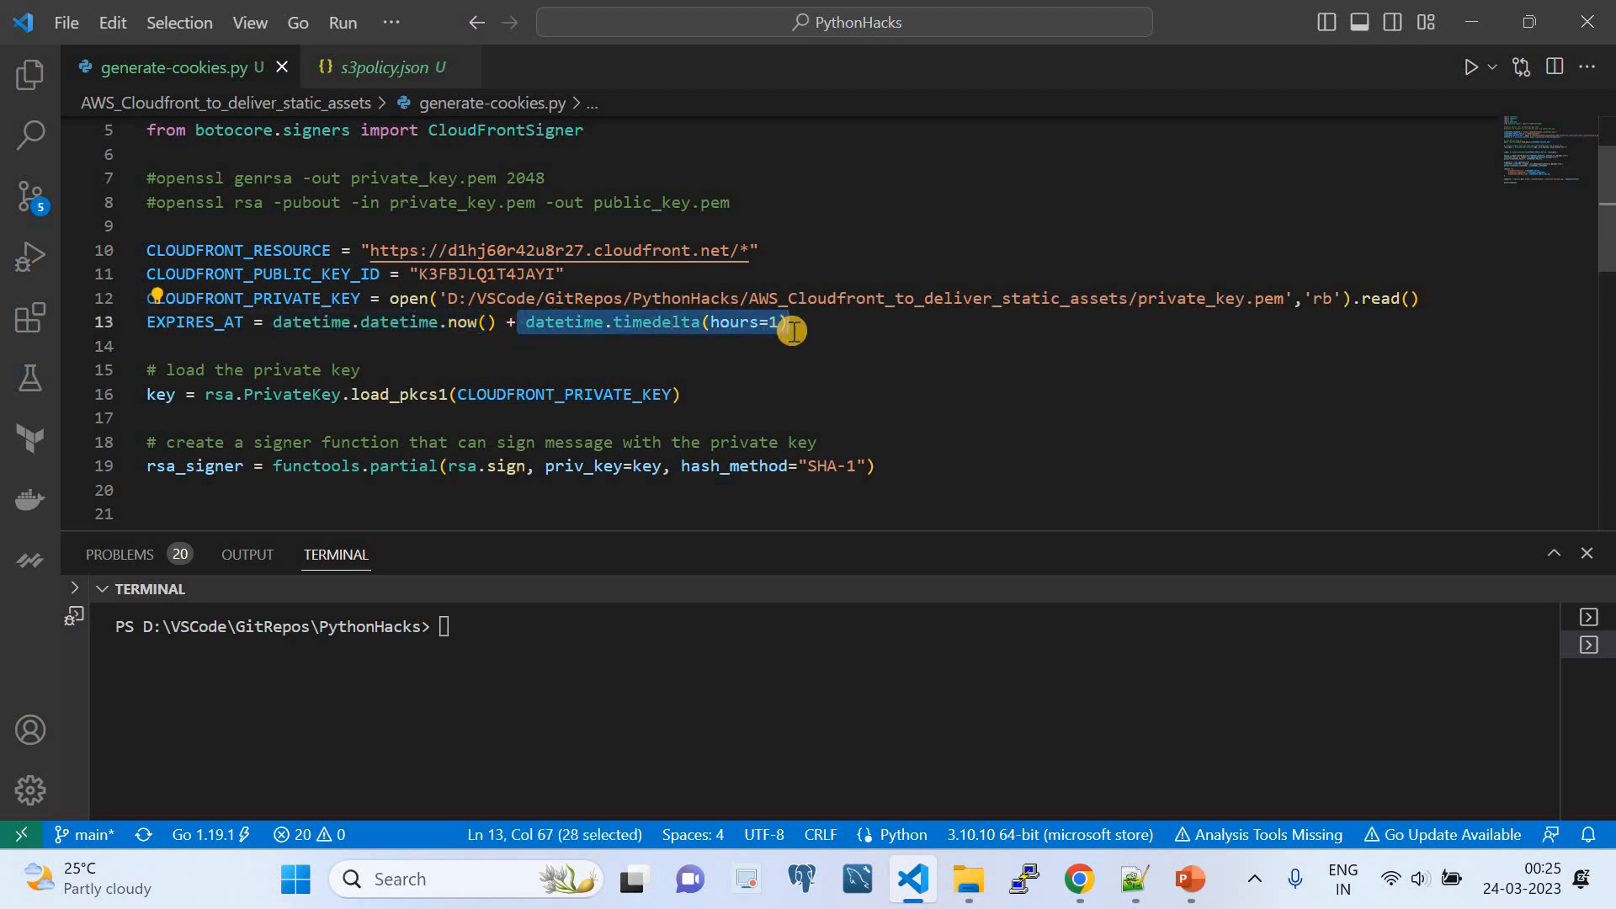
- Examine the line under the "load the private key" comment, from rsa.PrivateKey.load_pkcs1 and its CLOUDFRONT_PRIVATE_KEY argument to the key variable
scroll(791, 331, "down", 2)
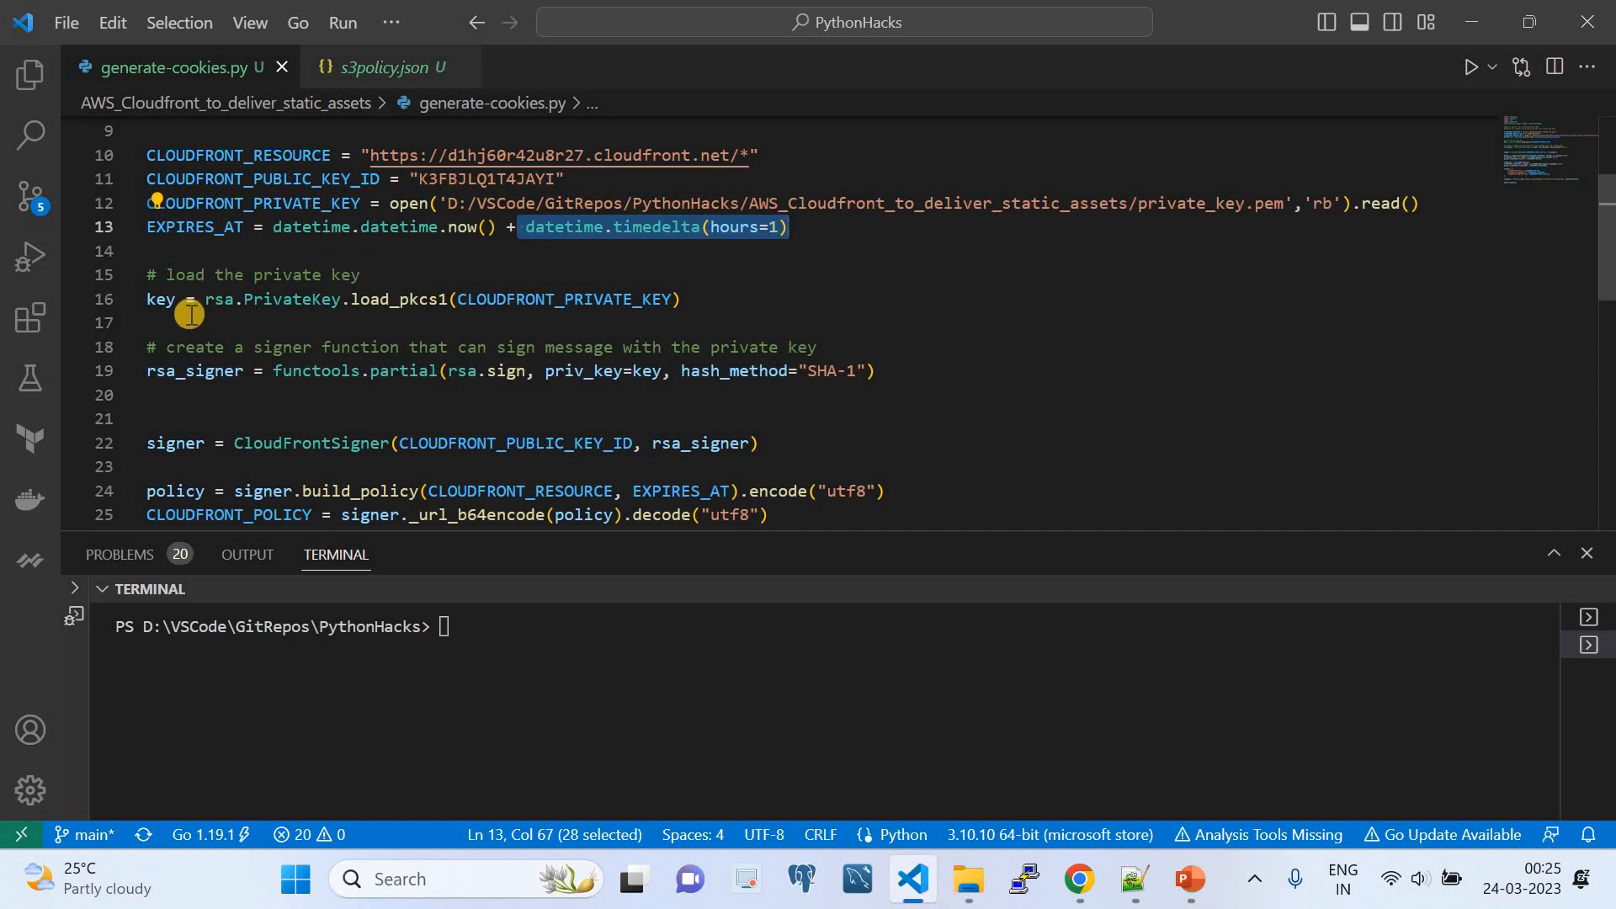
scroll(154, 304, "down", 2)
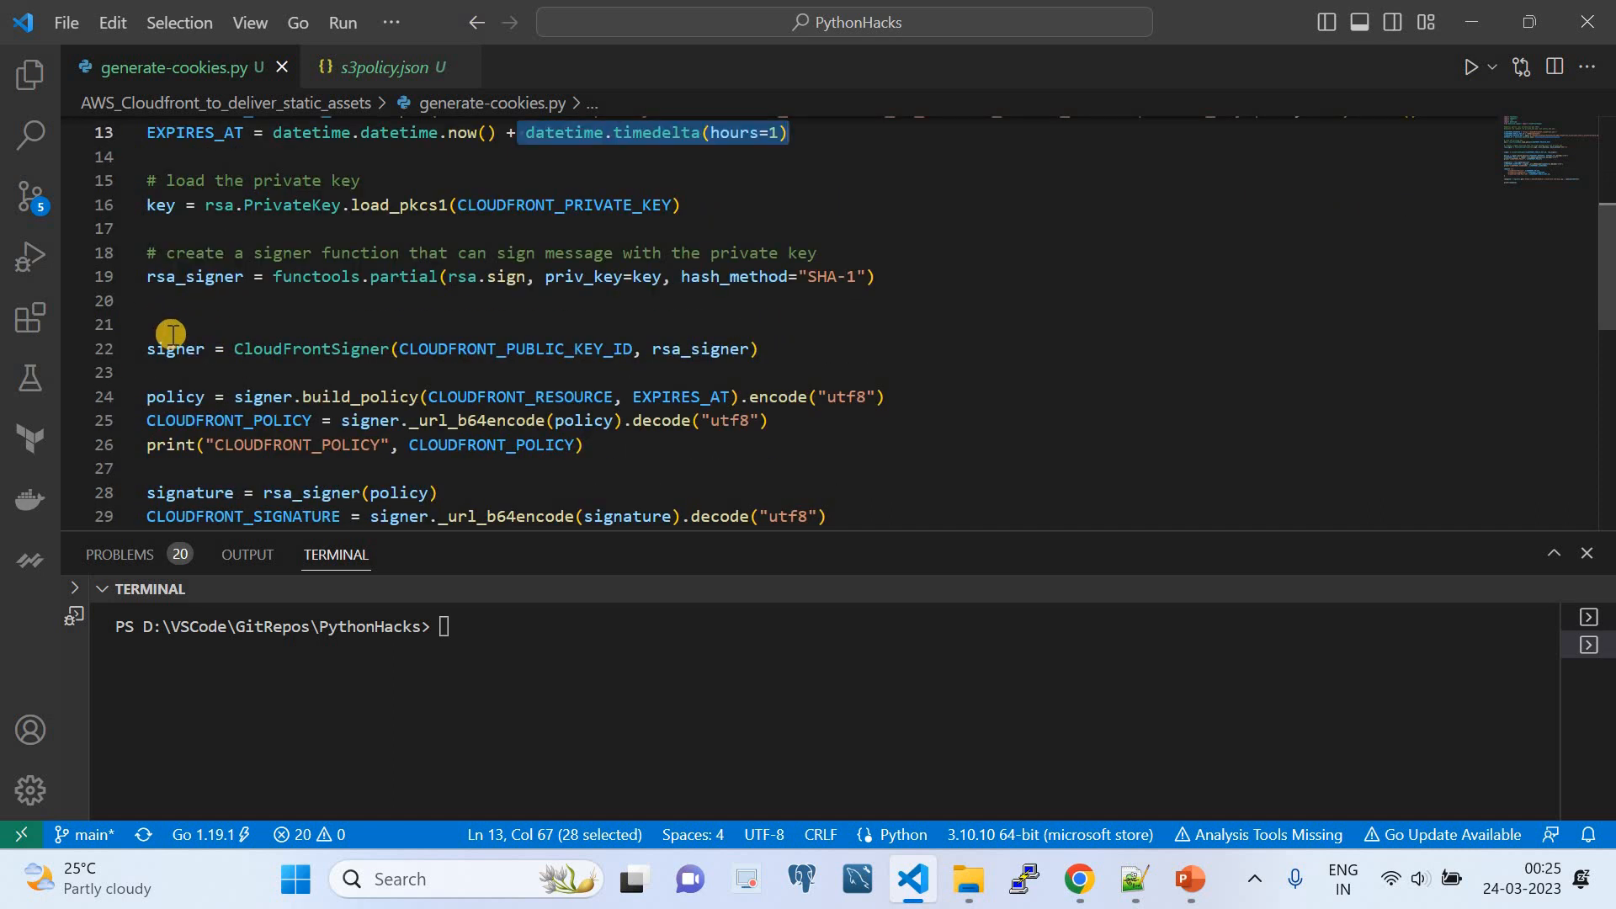
scroll(171, 334, "up", 3)
scroll(172, 334, "down", 7)
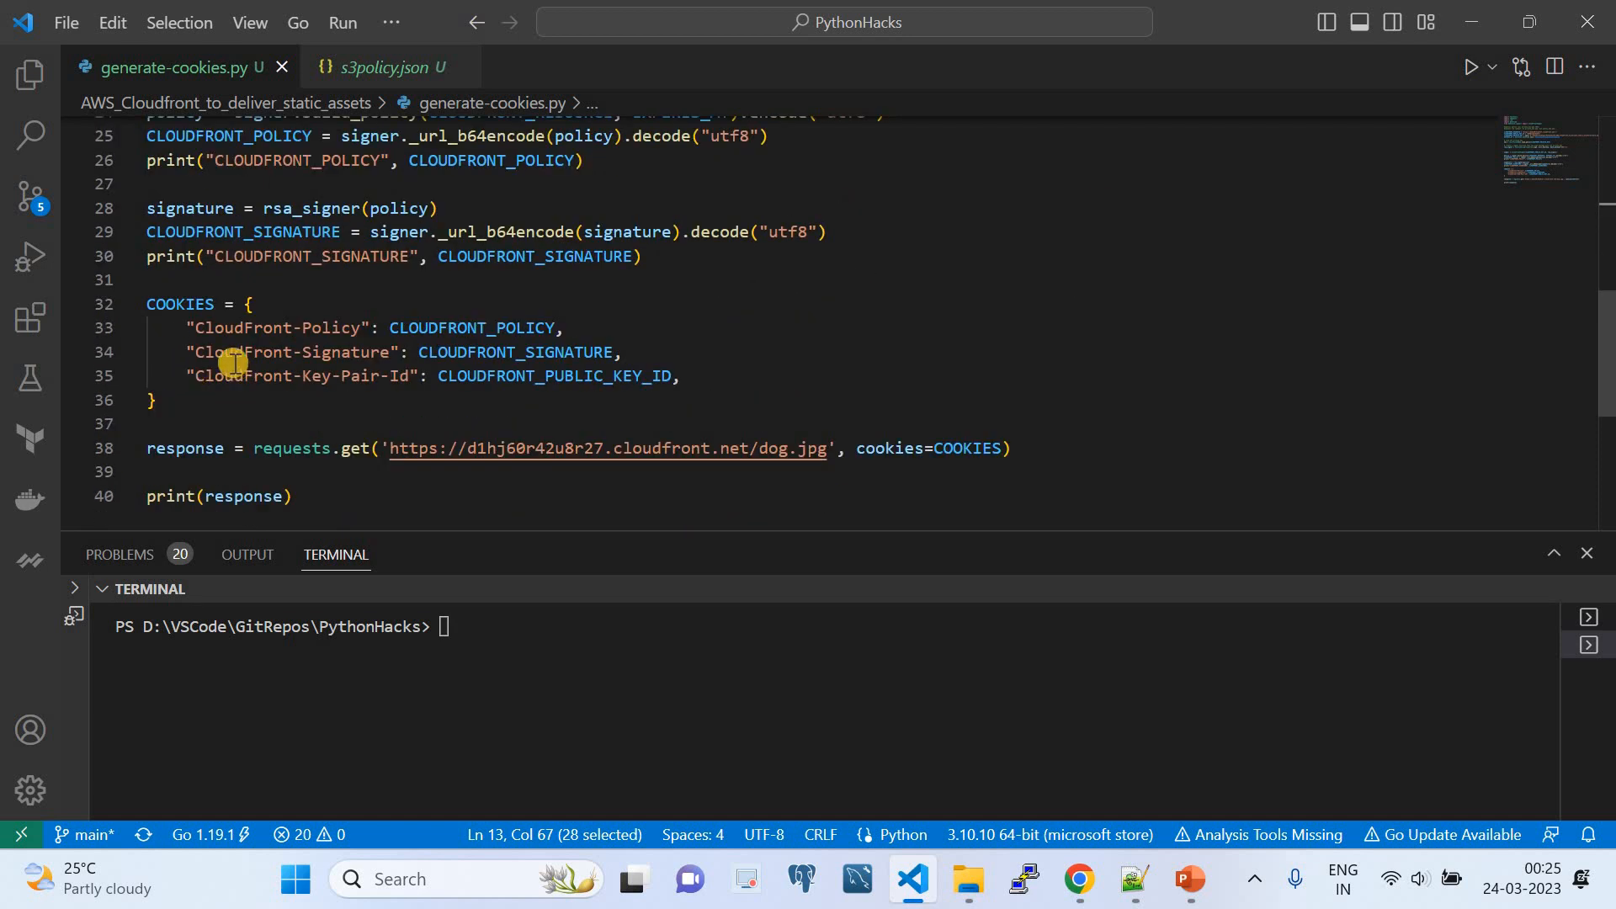
scroll(271, 352, "up", 7)
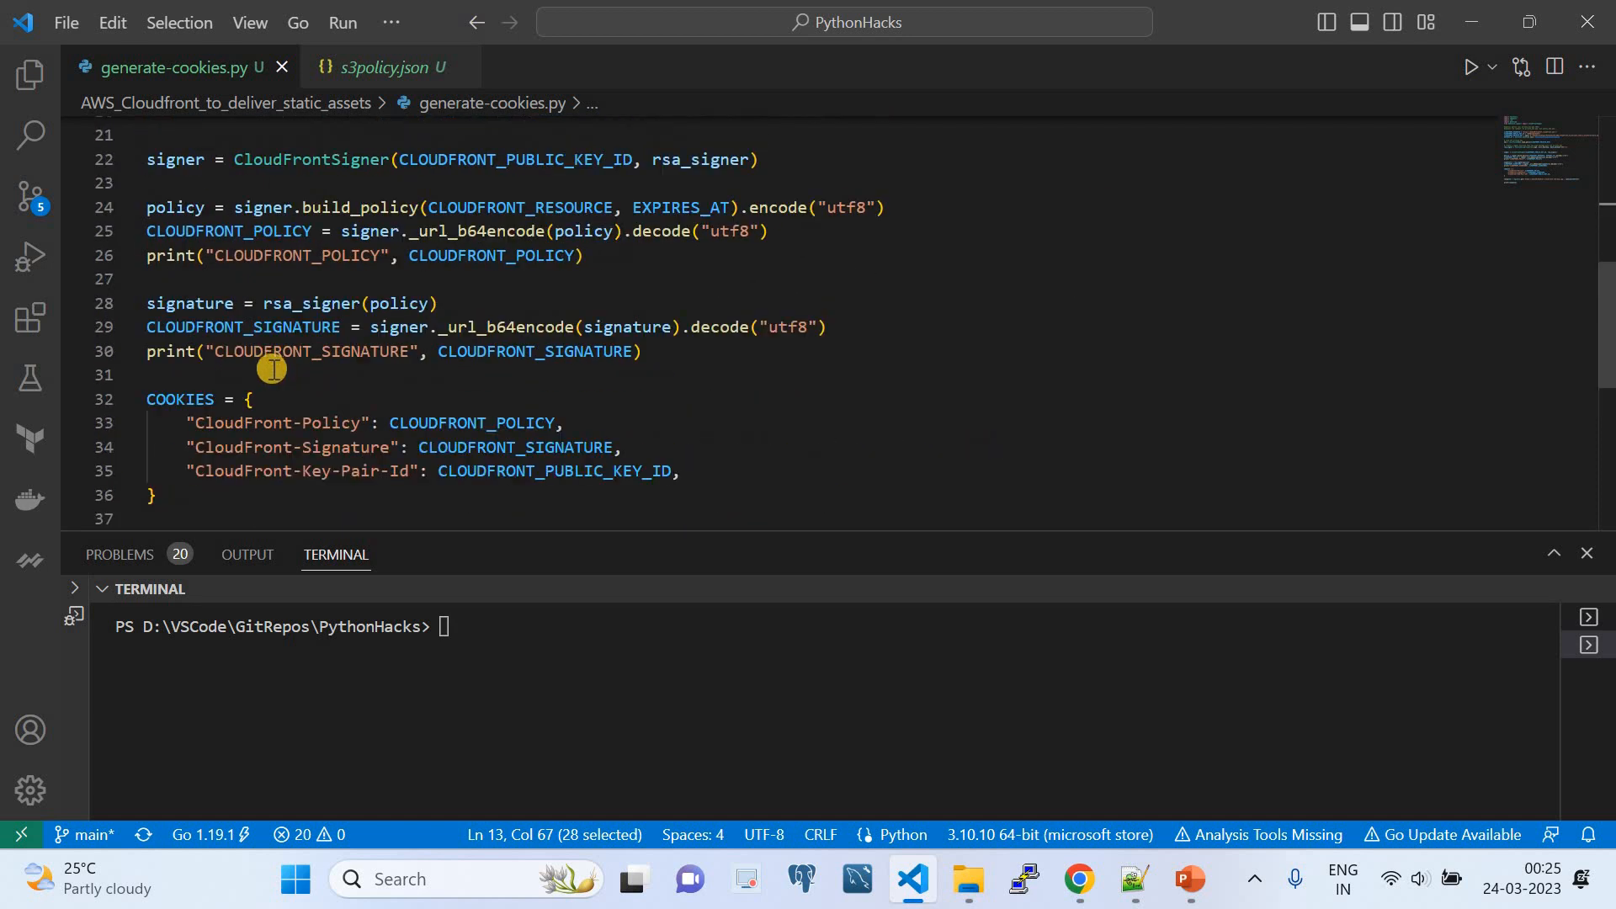
scroll(273, 378, "down", 1)
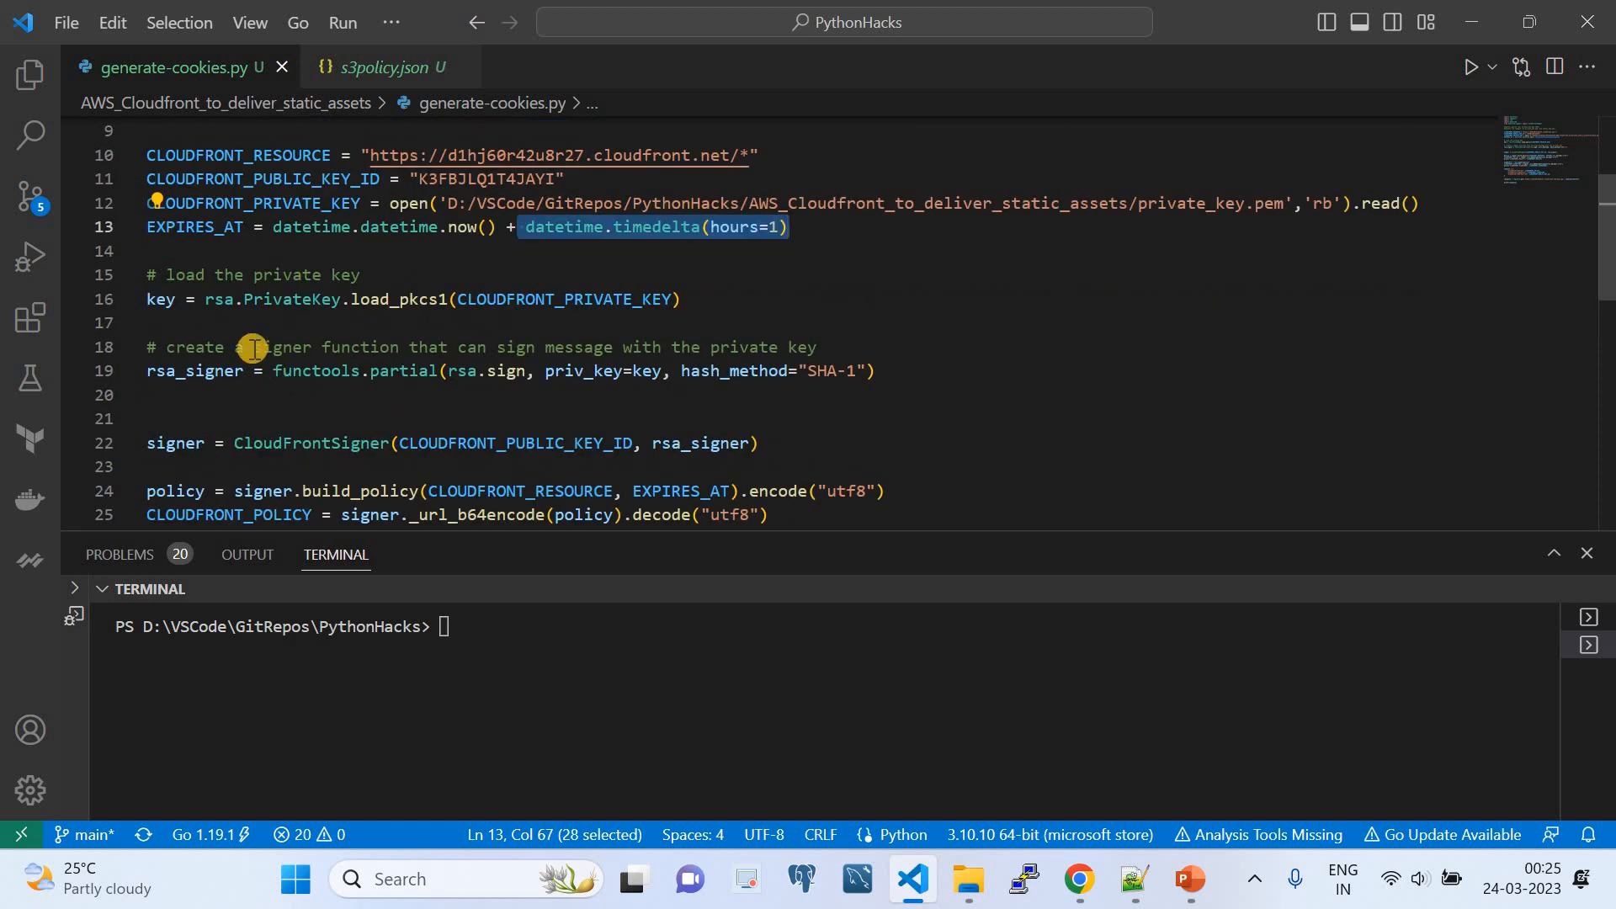
left_click_drag(165, 276, 361, 286)
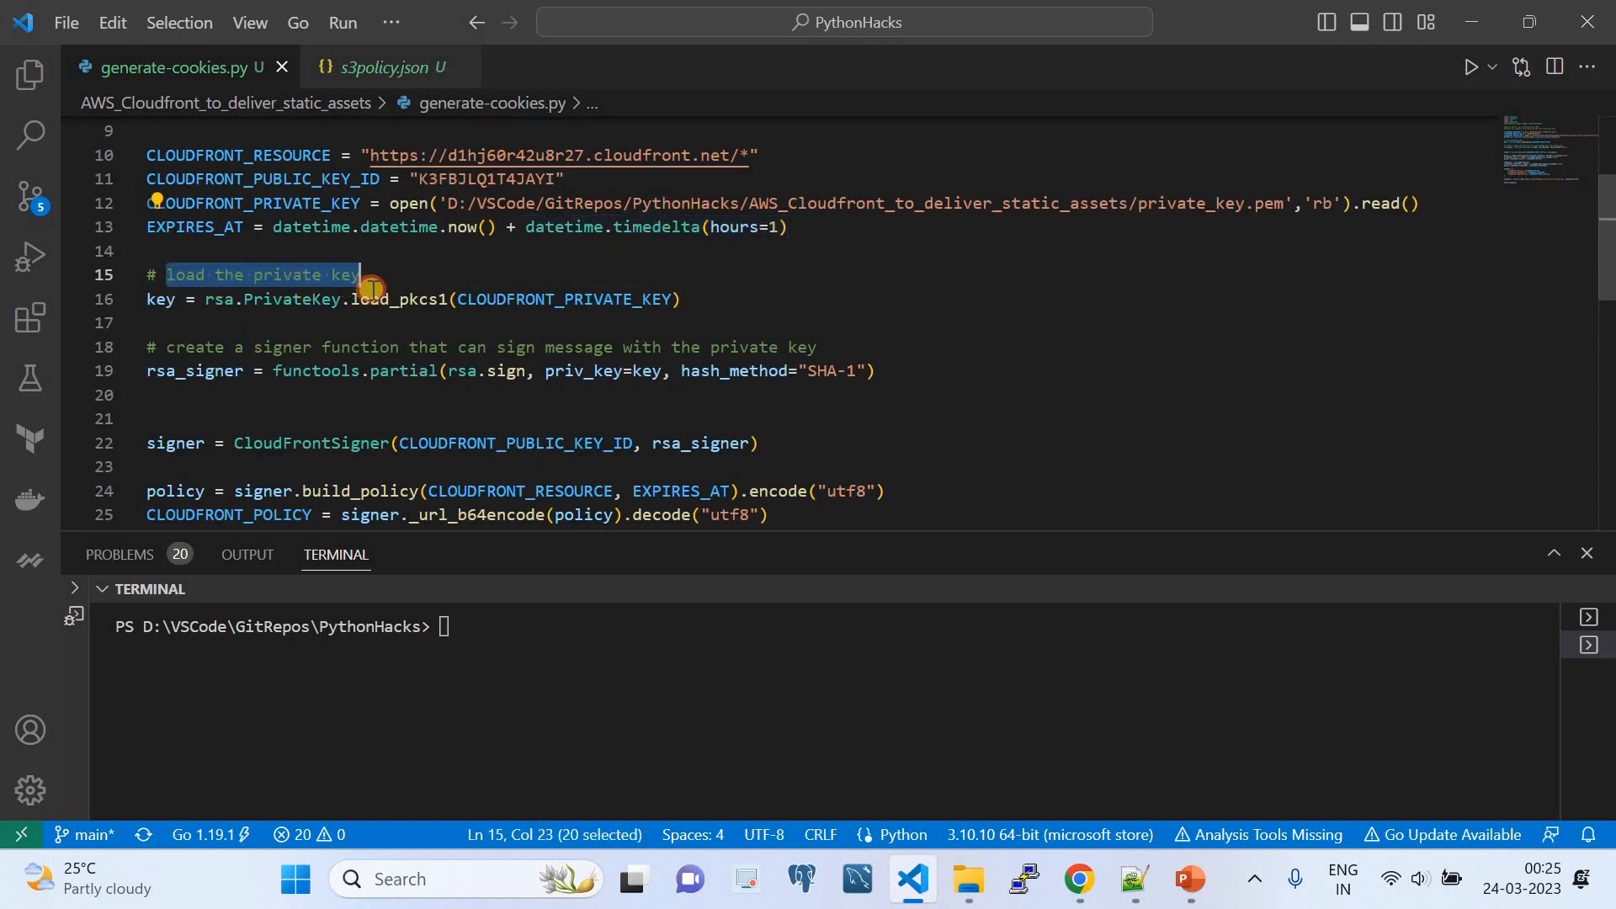
left_click(221, 303)
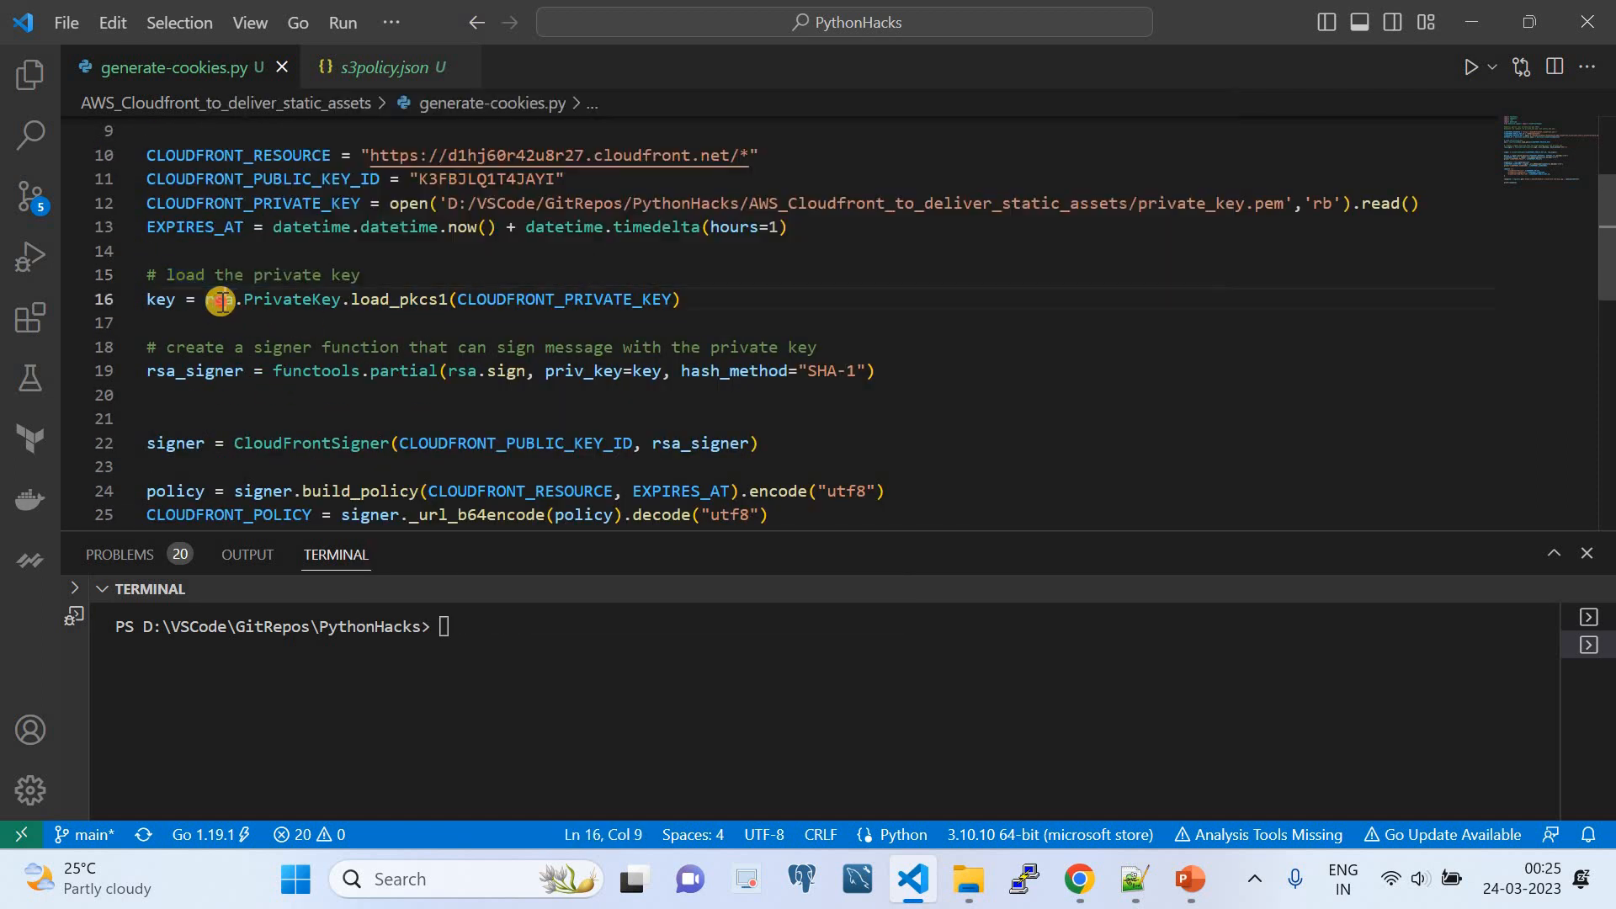
left_click(308, 303)
double_click(308, 303)
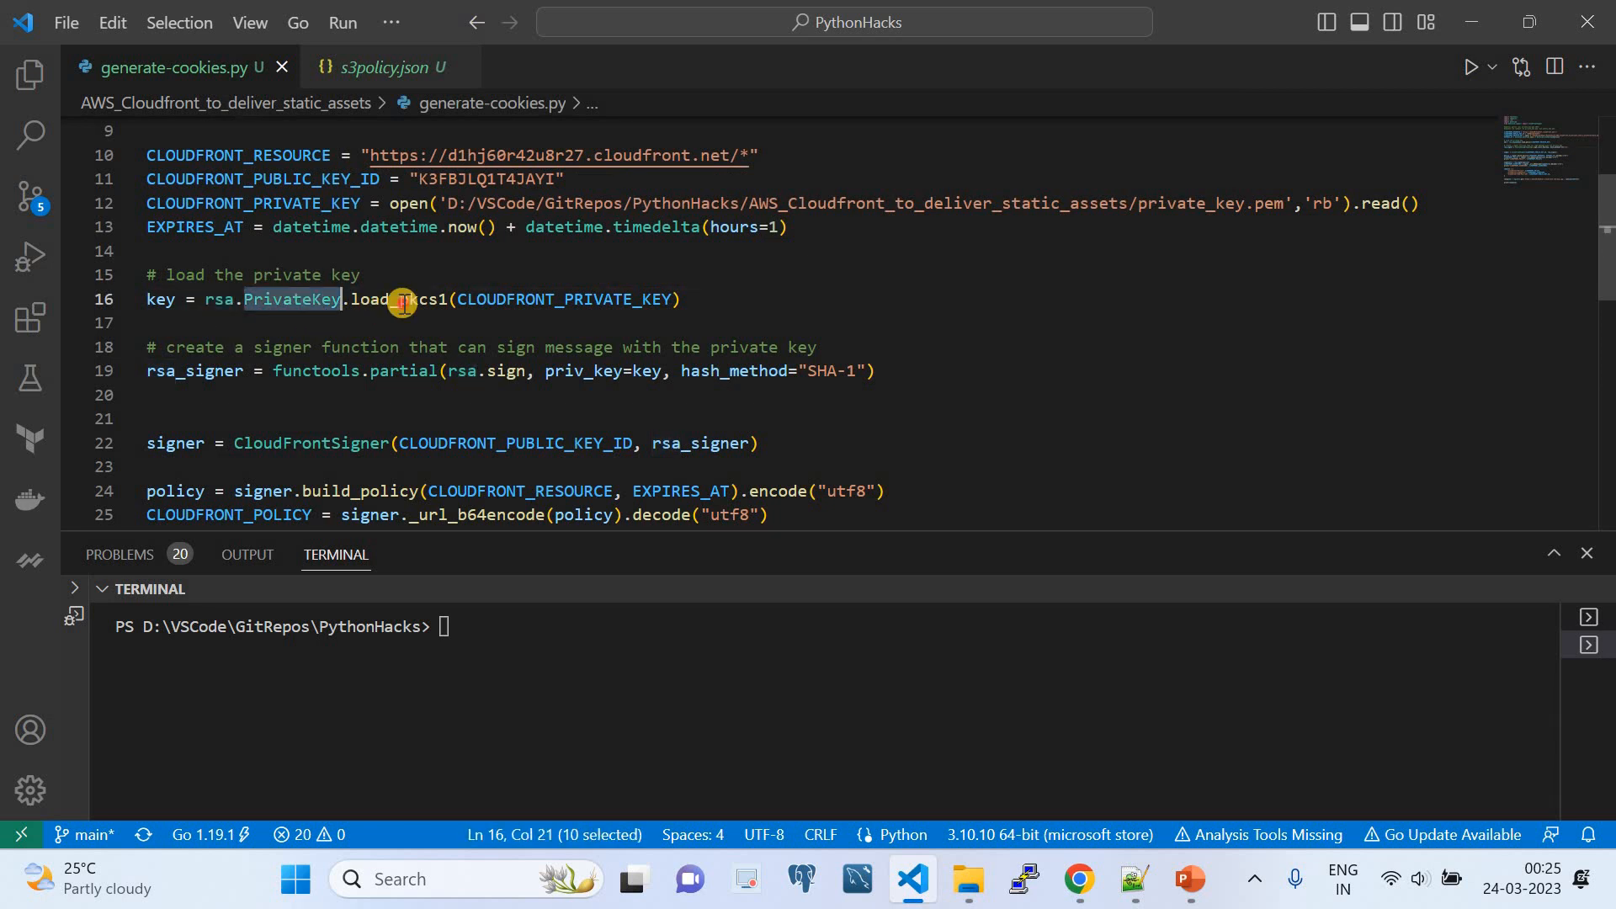
double_click(397, 302)
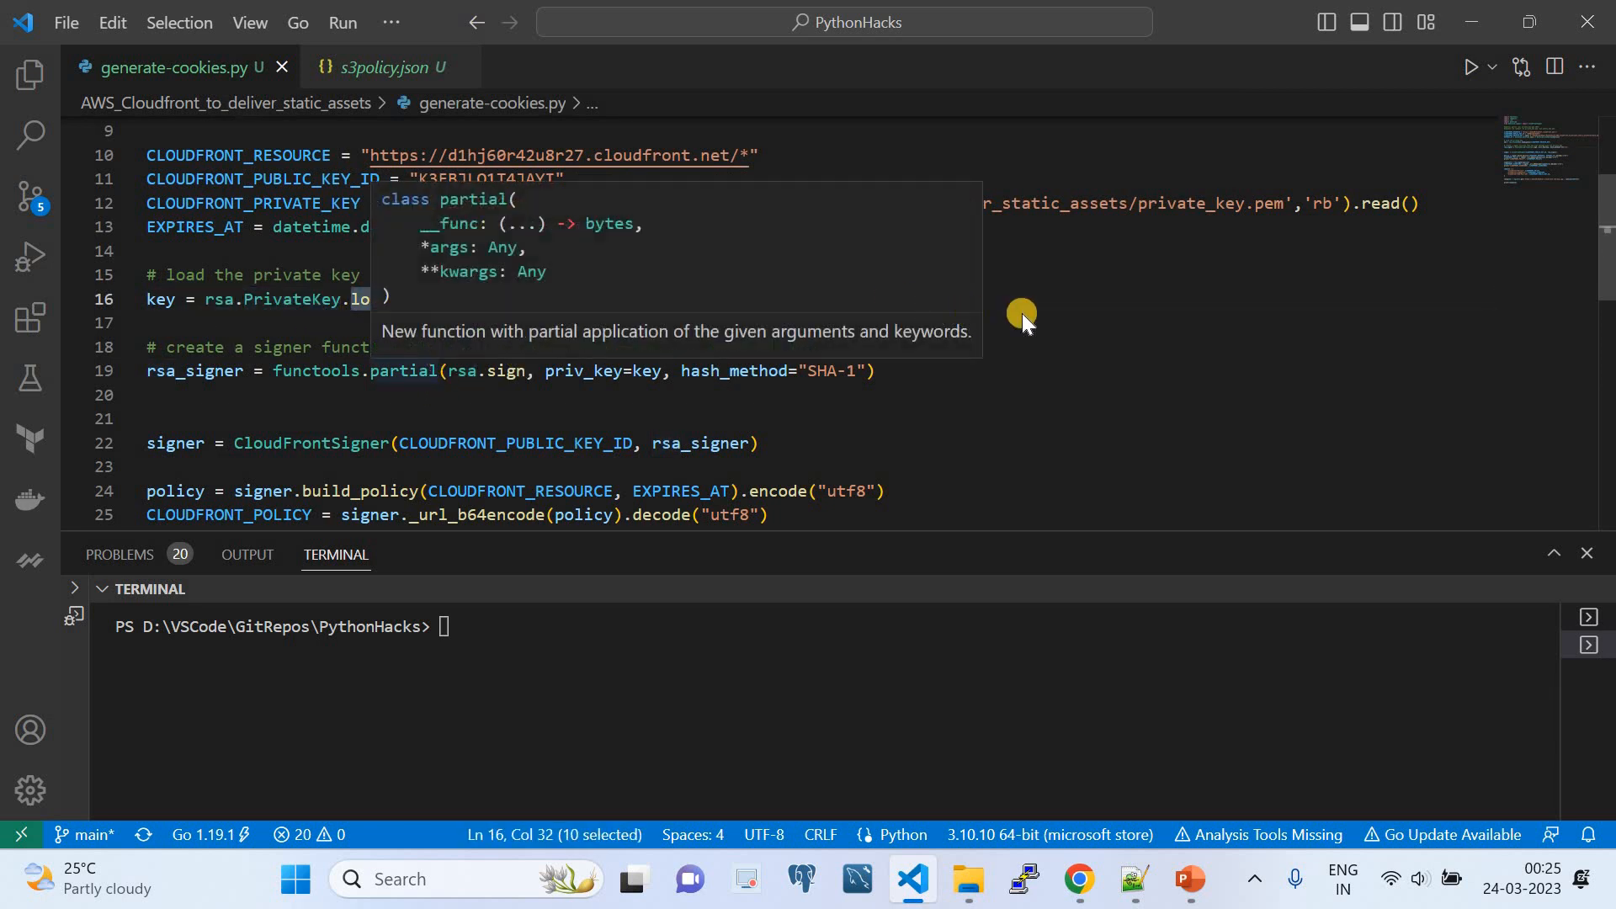
double_click(550, 299)
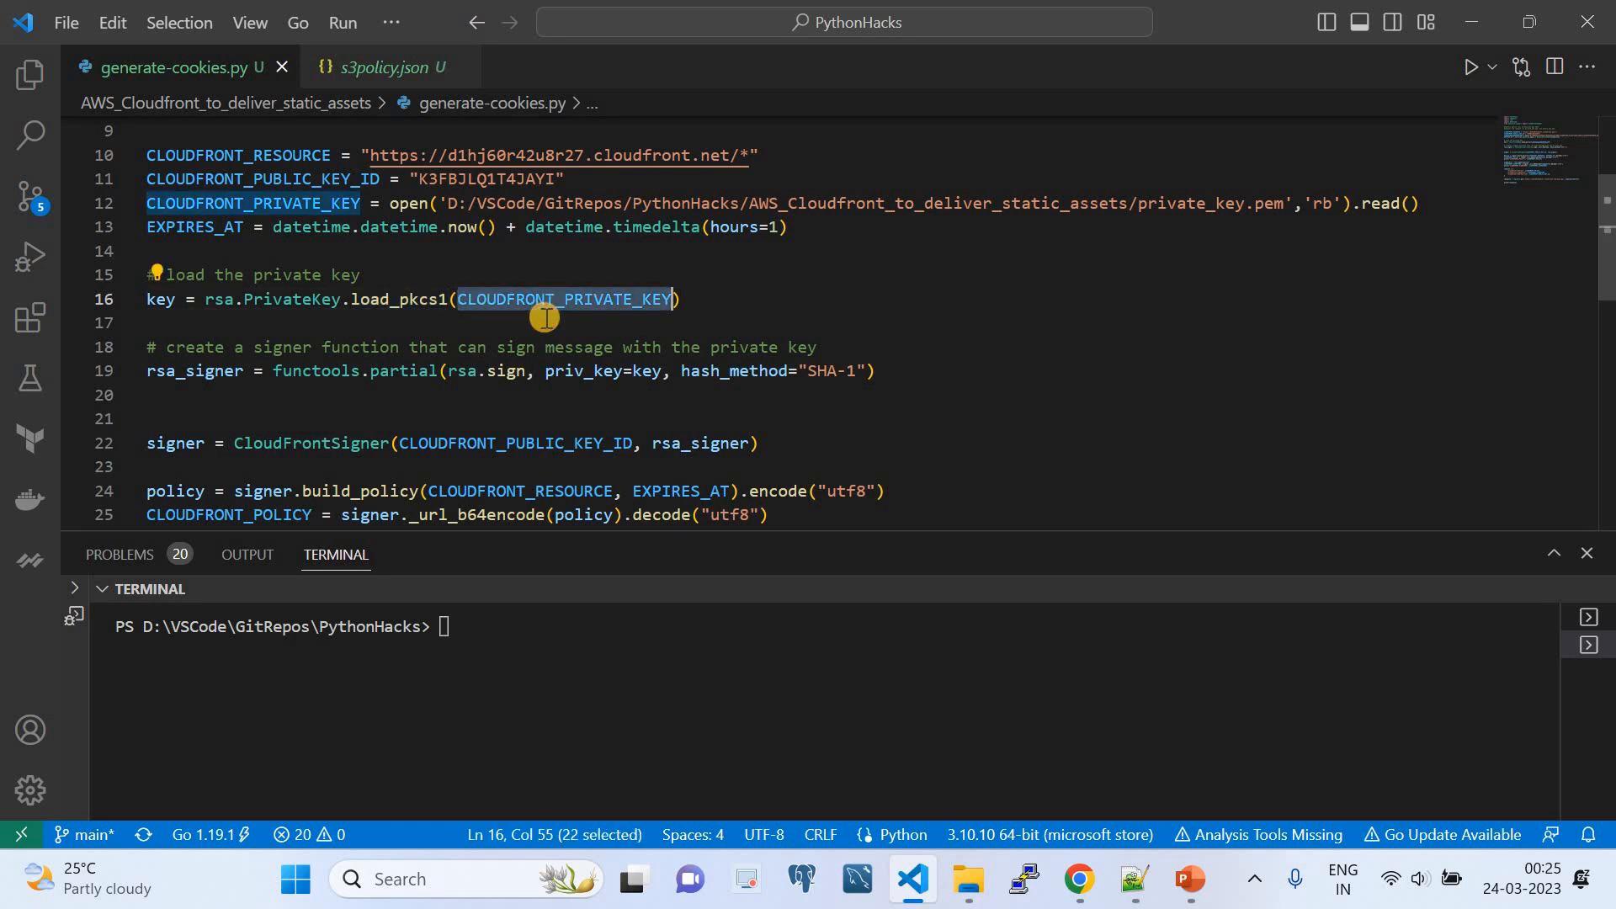
double_click(160, 301)
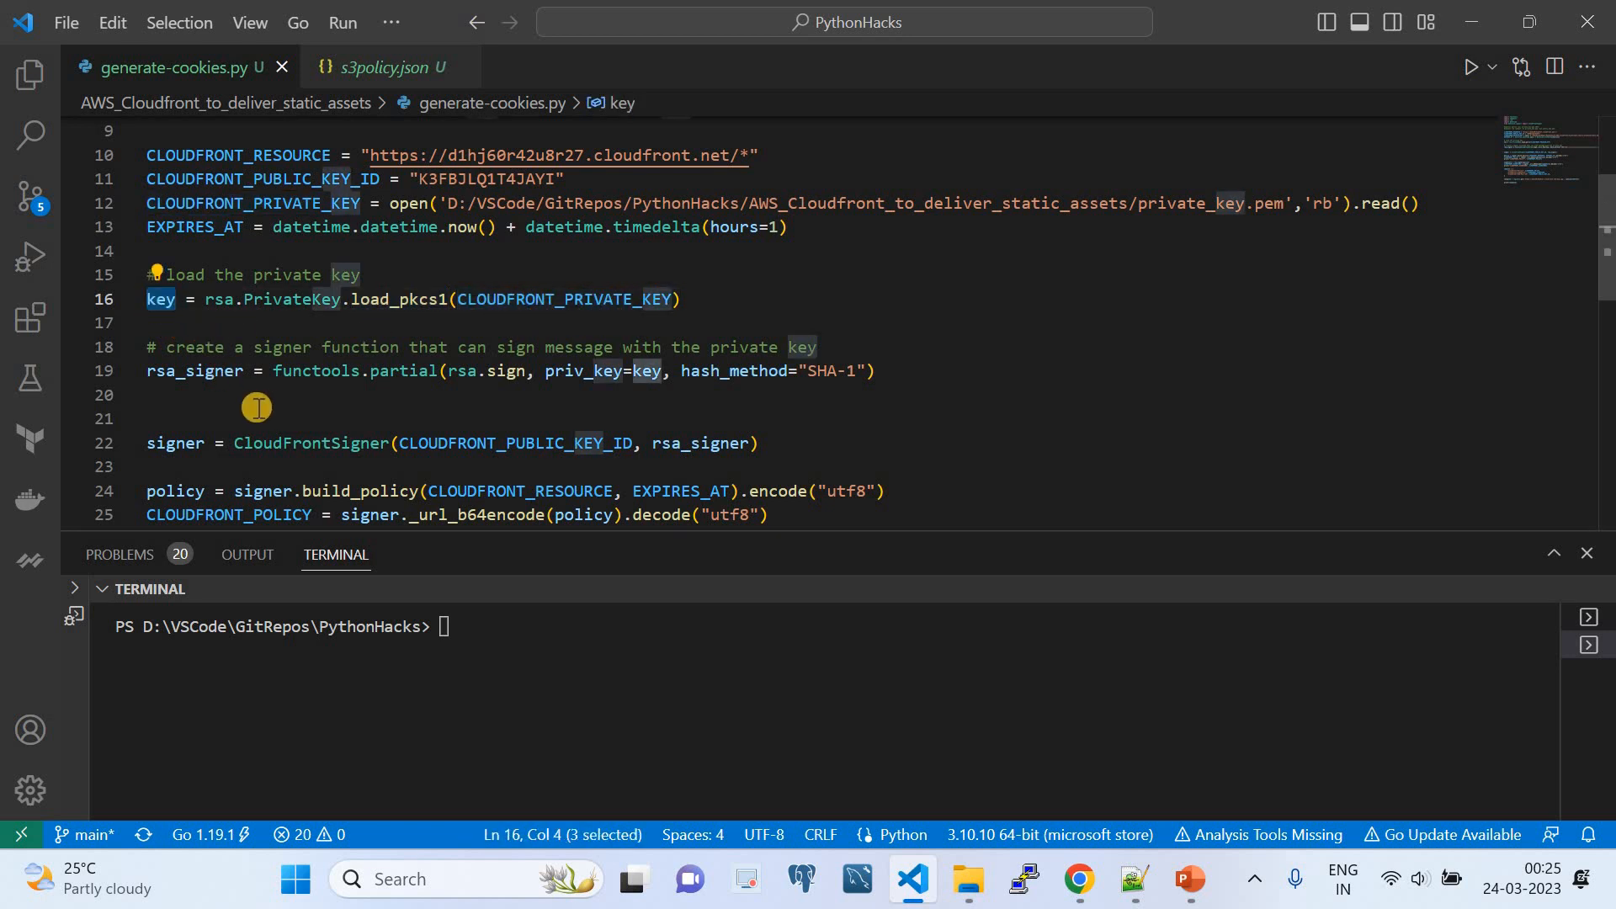
- Examine the rsa_signer definition, including its comment, functools.partial, rsa.sign, the private key argument and the hash method
left_click_drag(167, 346, 833, 348)
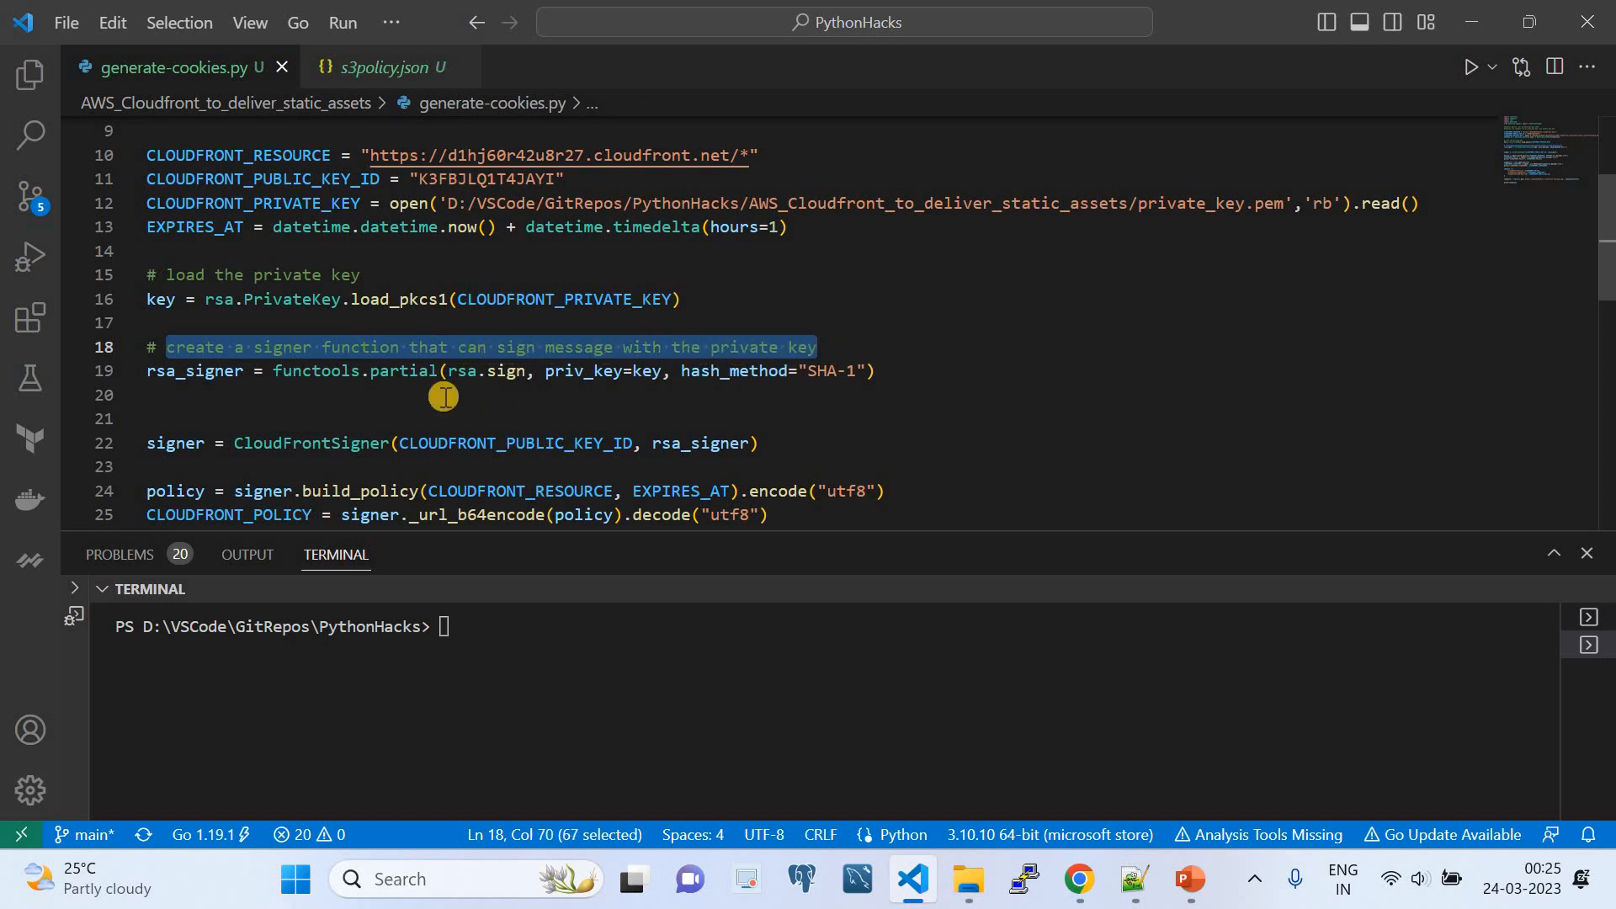
left_click(242, 411)
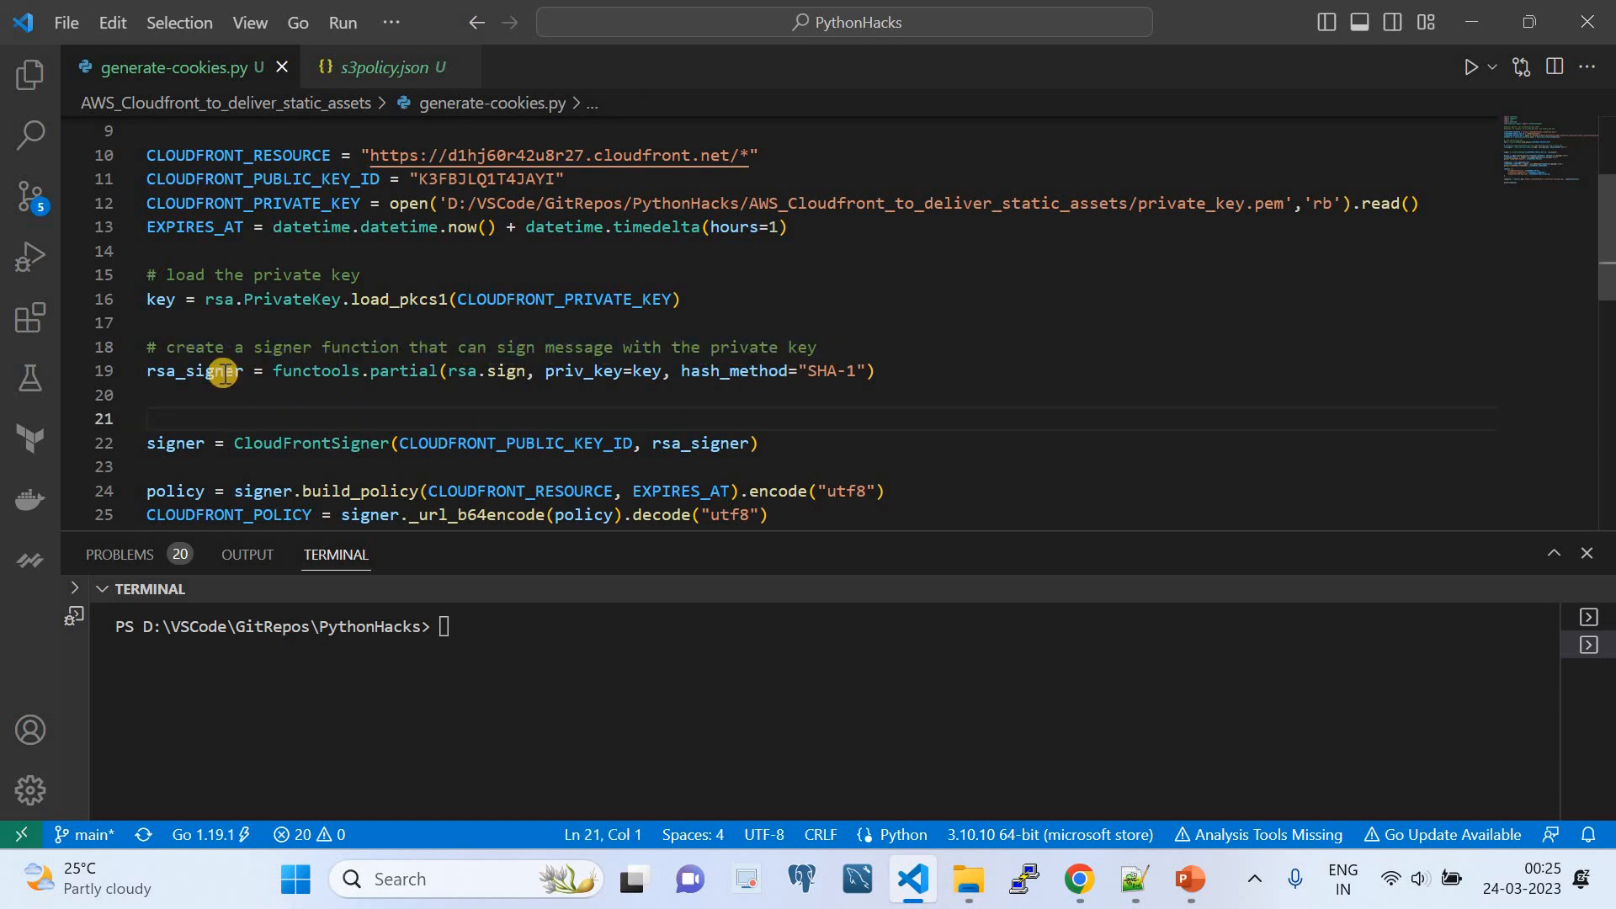
double_click(229, 374)
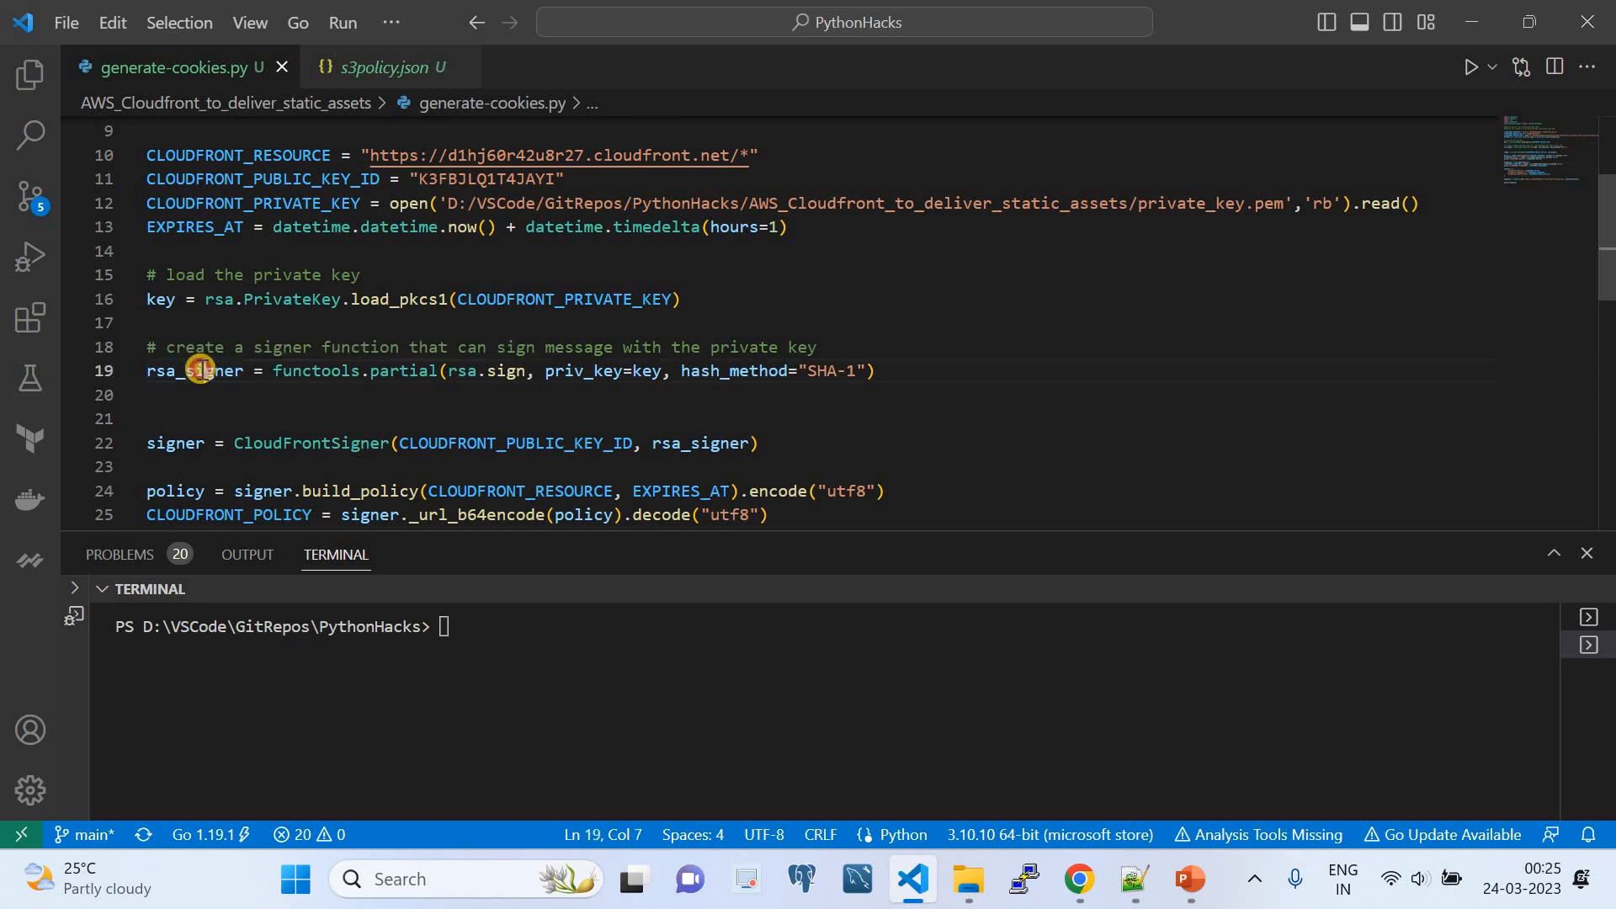
double_click(304, 375)
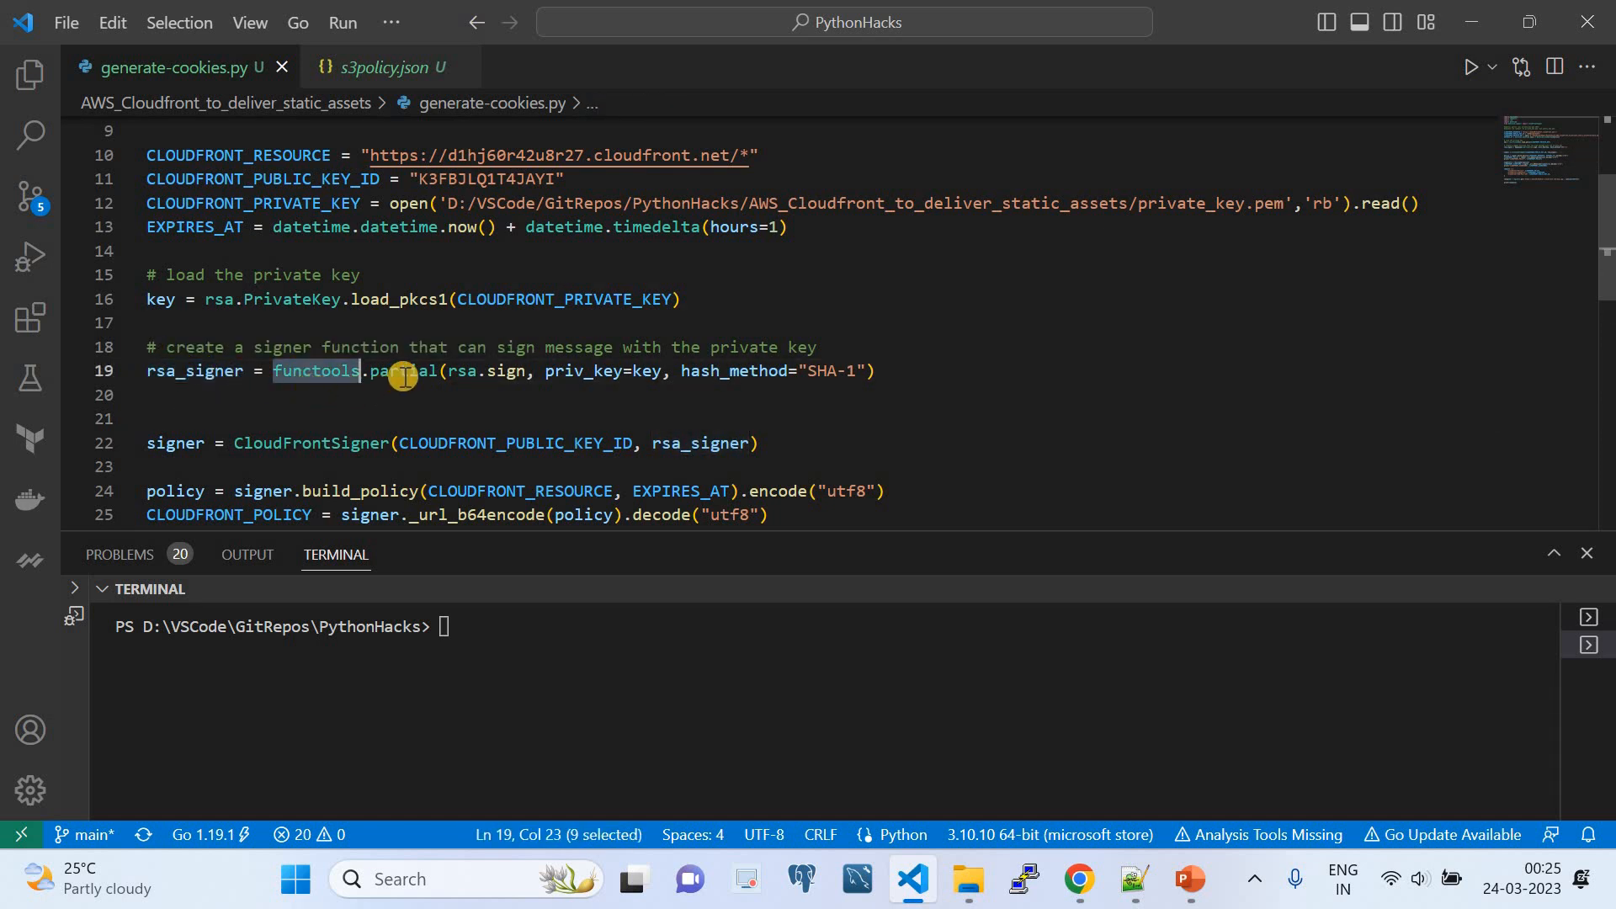
left_click_drag(526, 376, 452, 375)
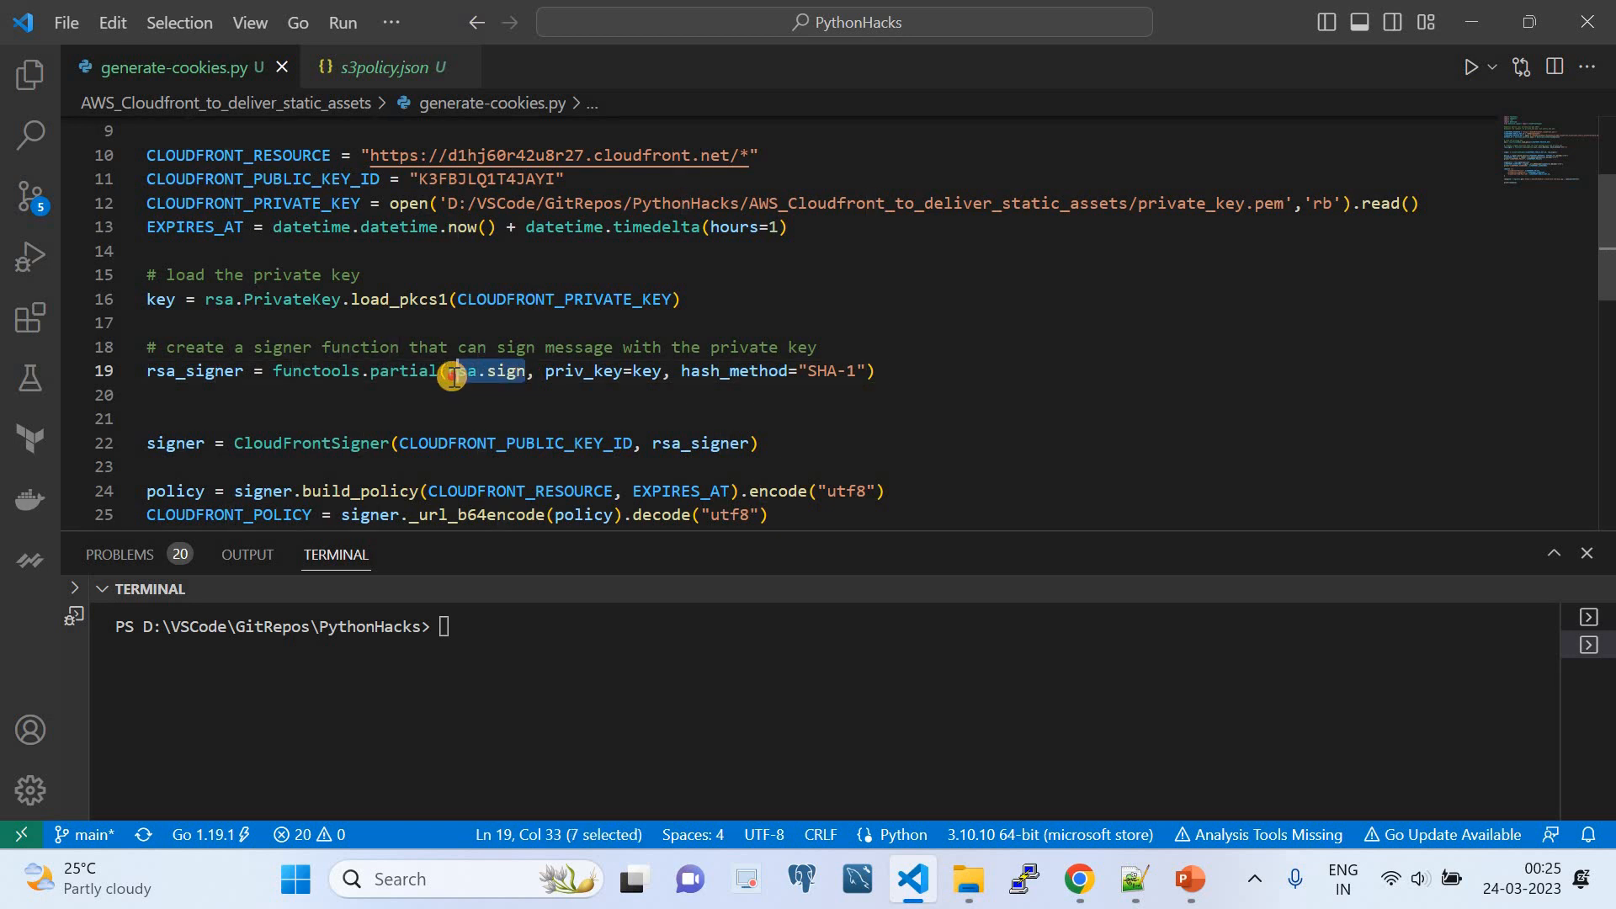
double_click(652, 372)
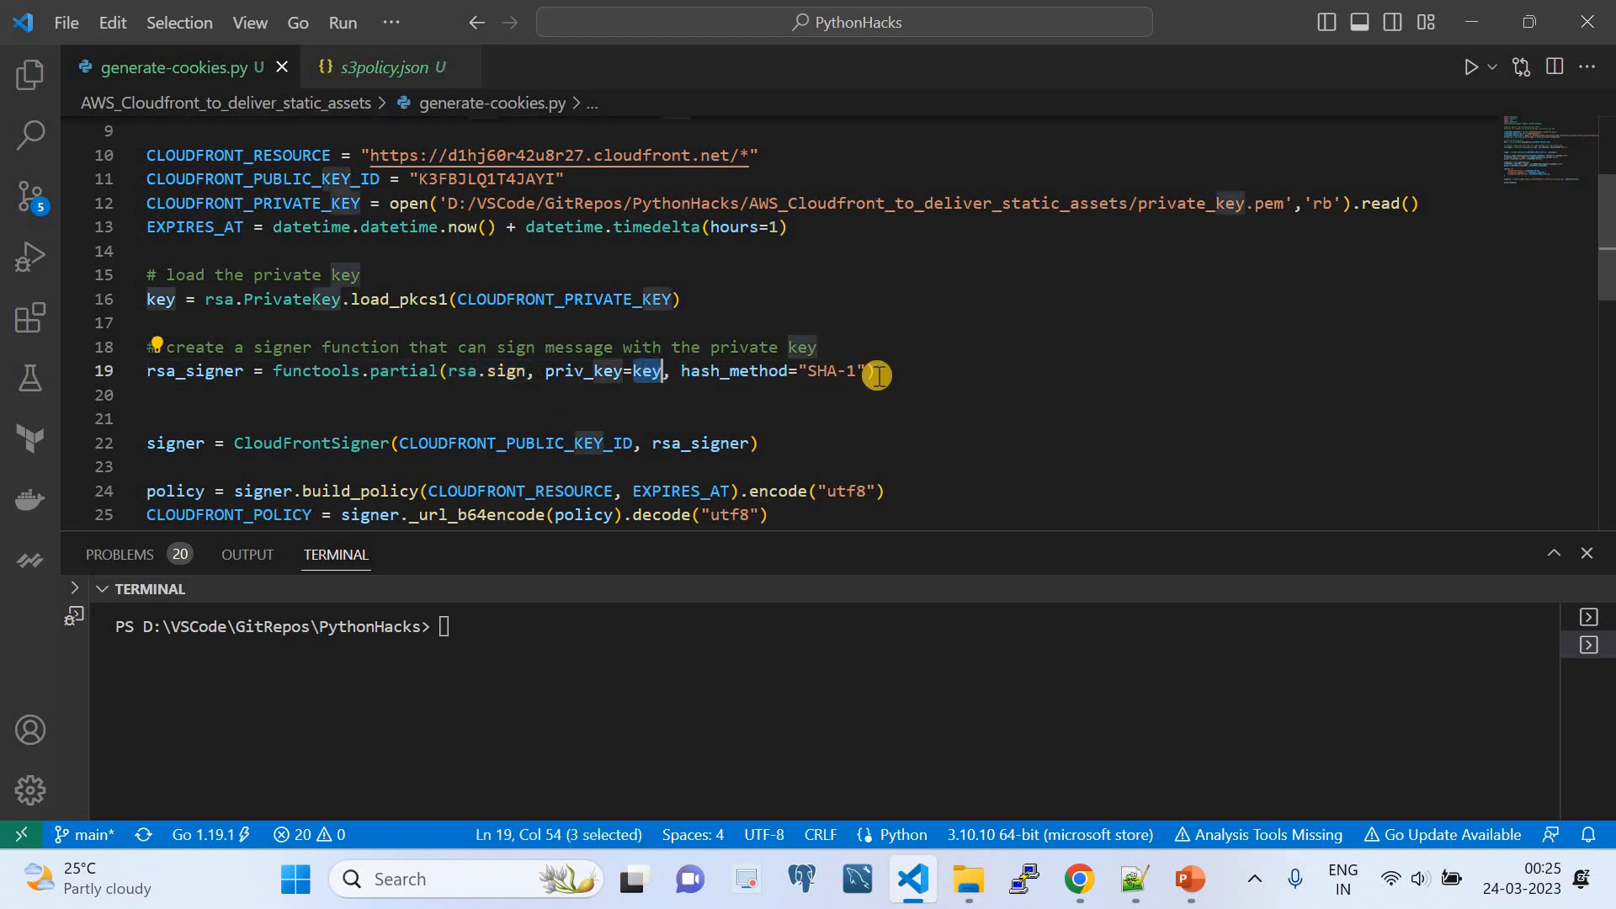
left_click_drag(866, 372, 816, 373)
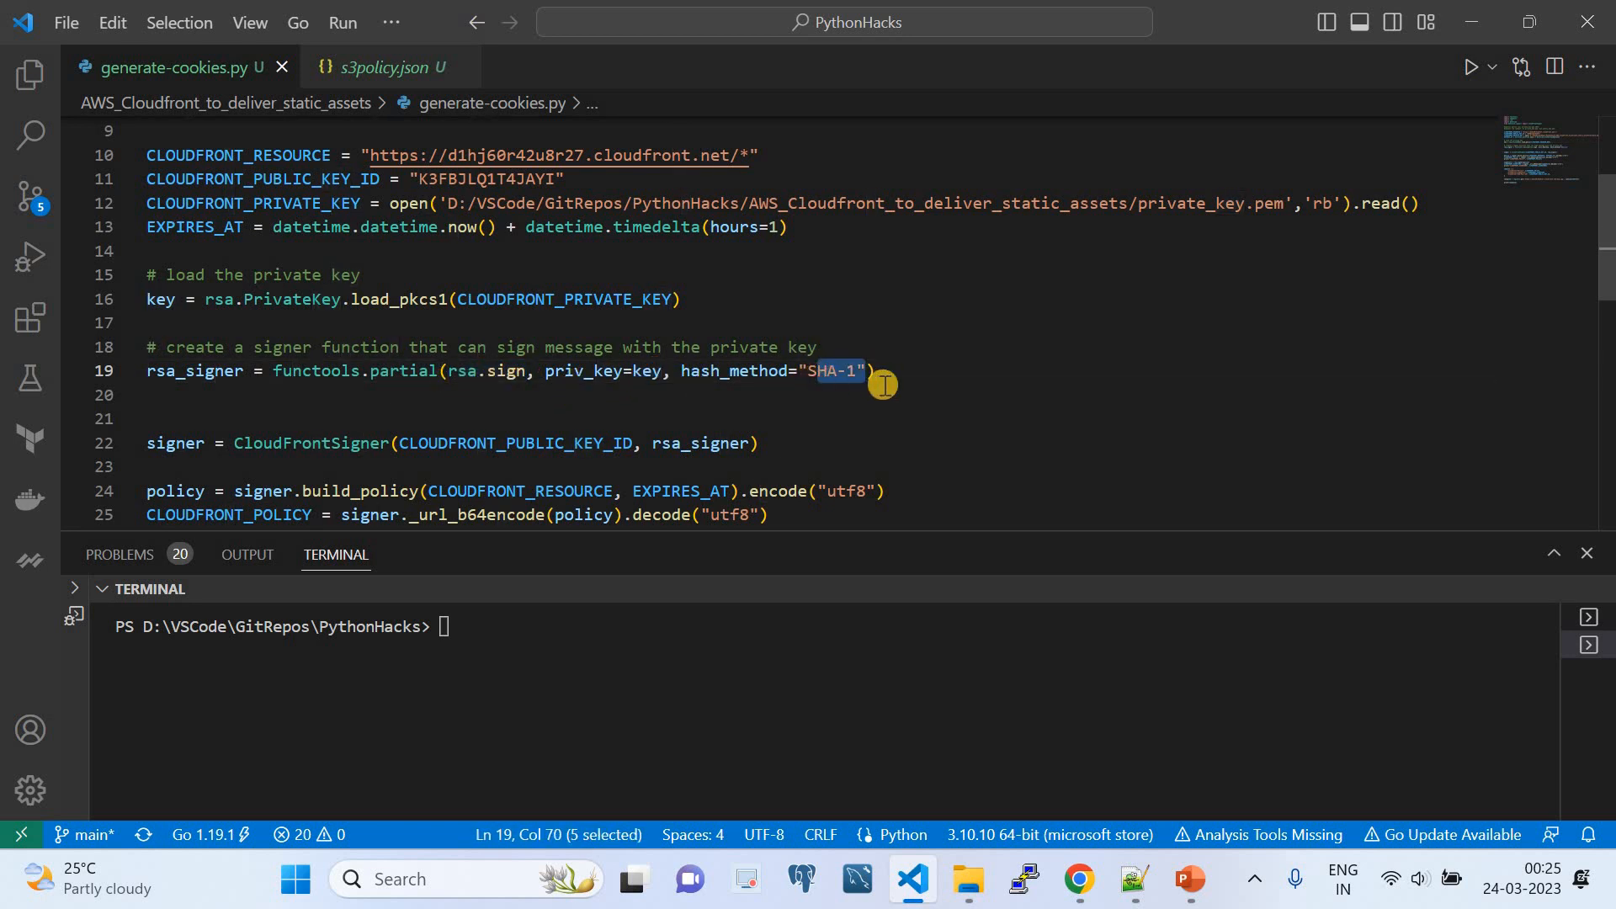
- Examine the signer assignment, tracing CloudFrontSigner to its import and checking its CLOUDFRONT_PUBLIC_KEY_ID and rsa_signer arguments
scroll(876, 379, "down", 1)
double_click(174, 348)
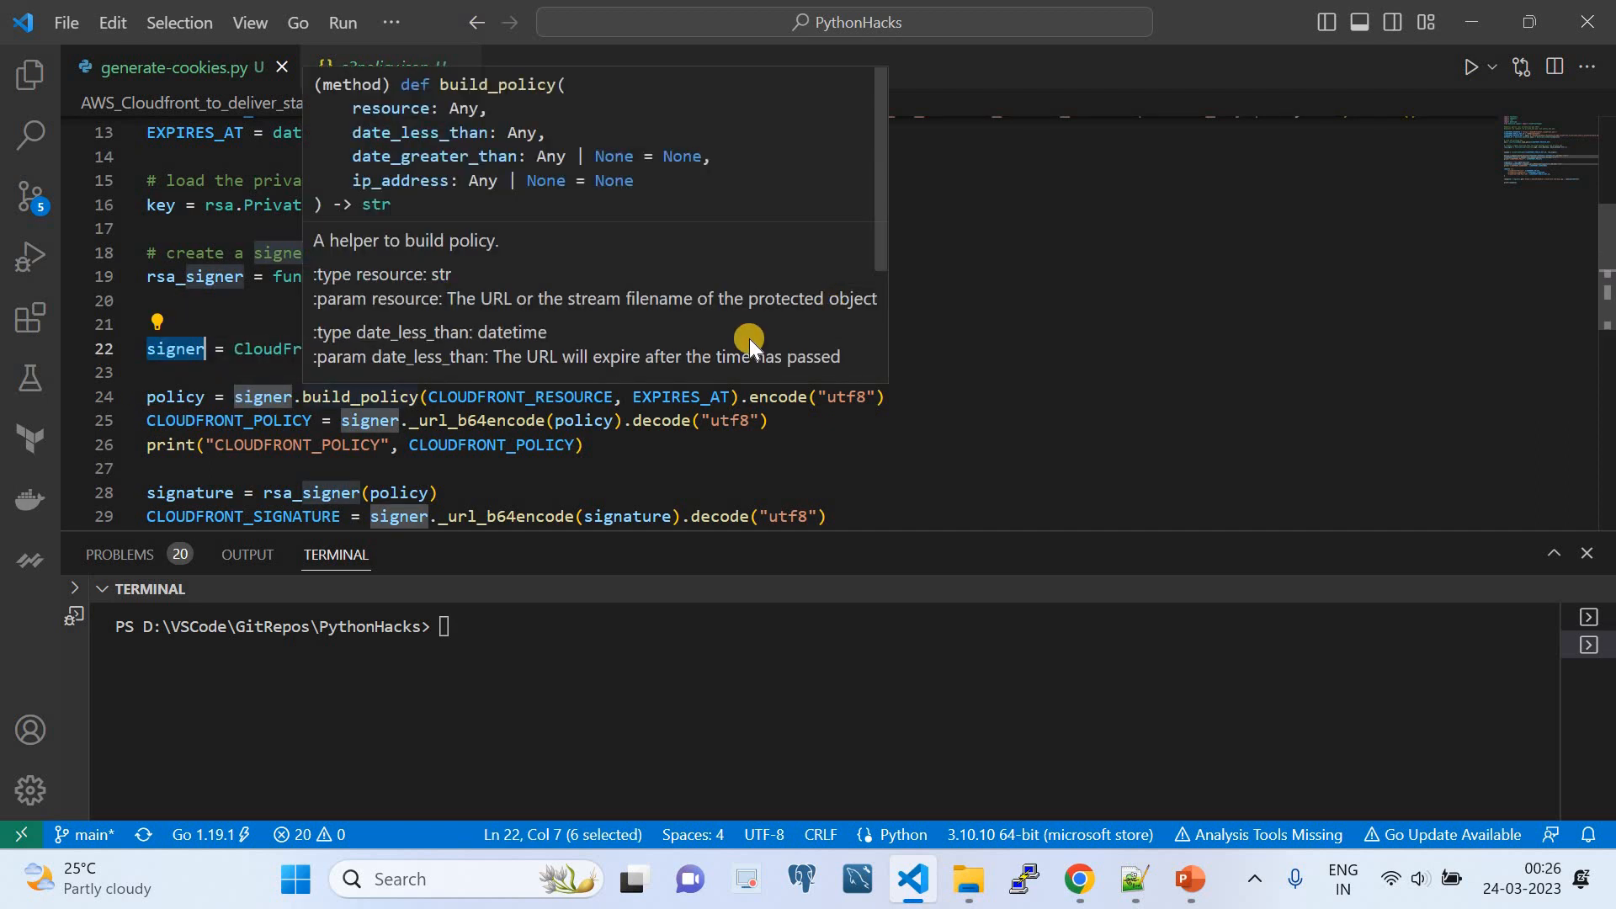
double_click(272, 352)
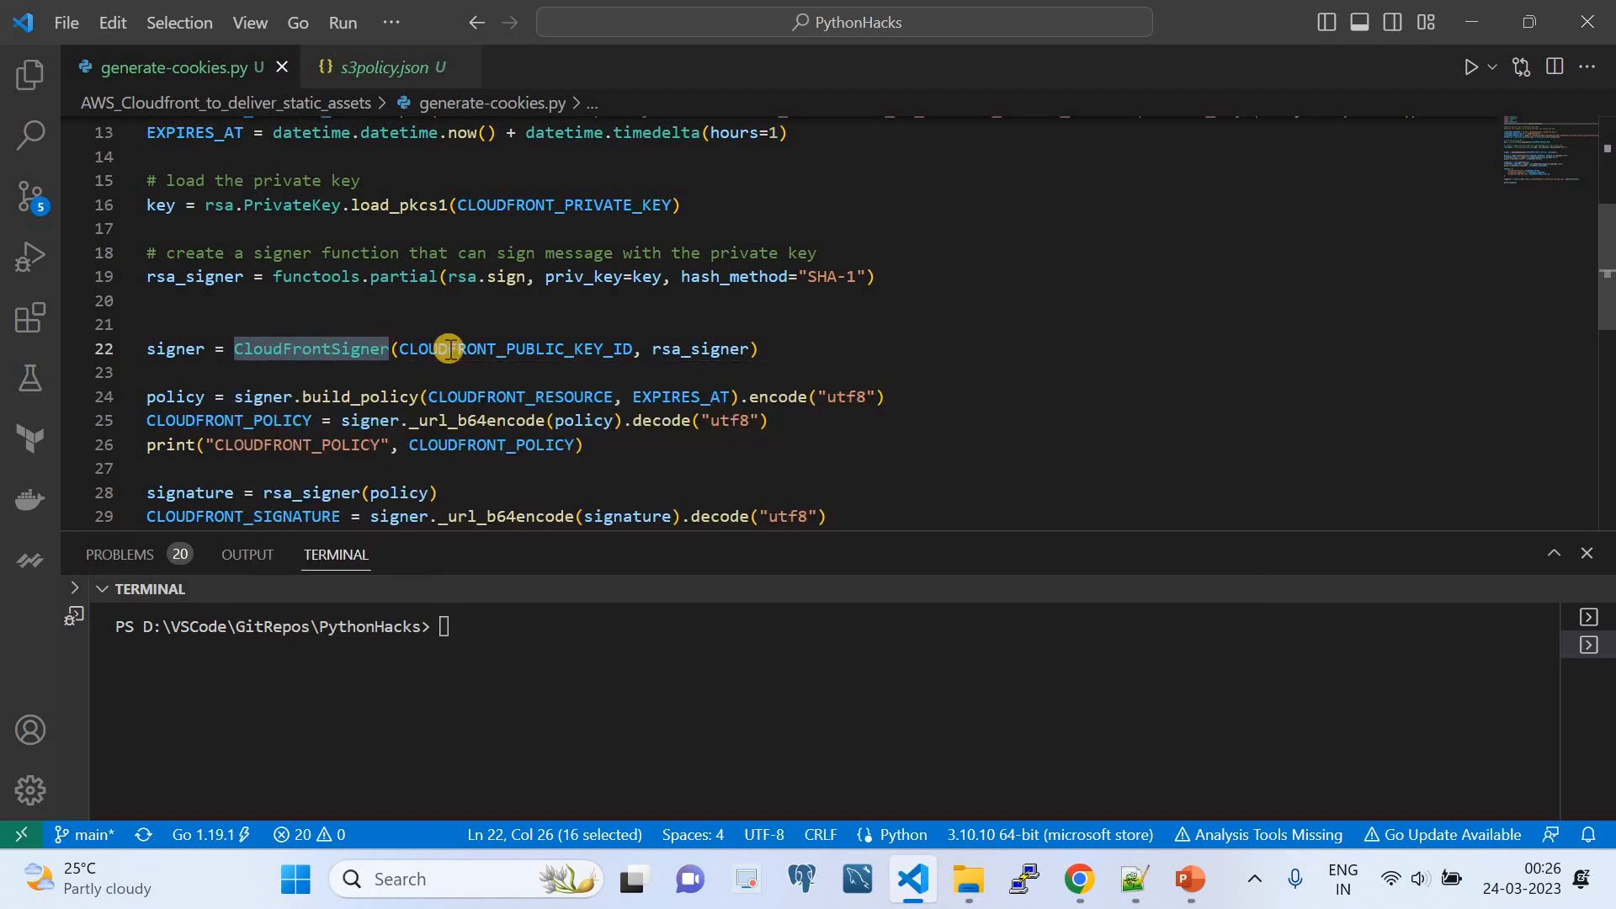
mouse_move(449, 350)
scroll(449, 350, "up", 3)
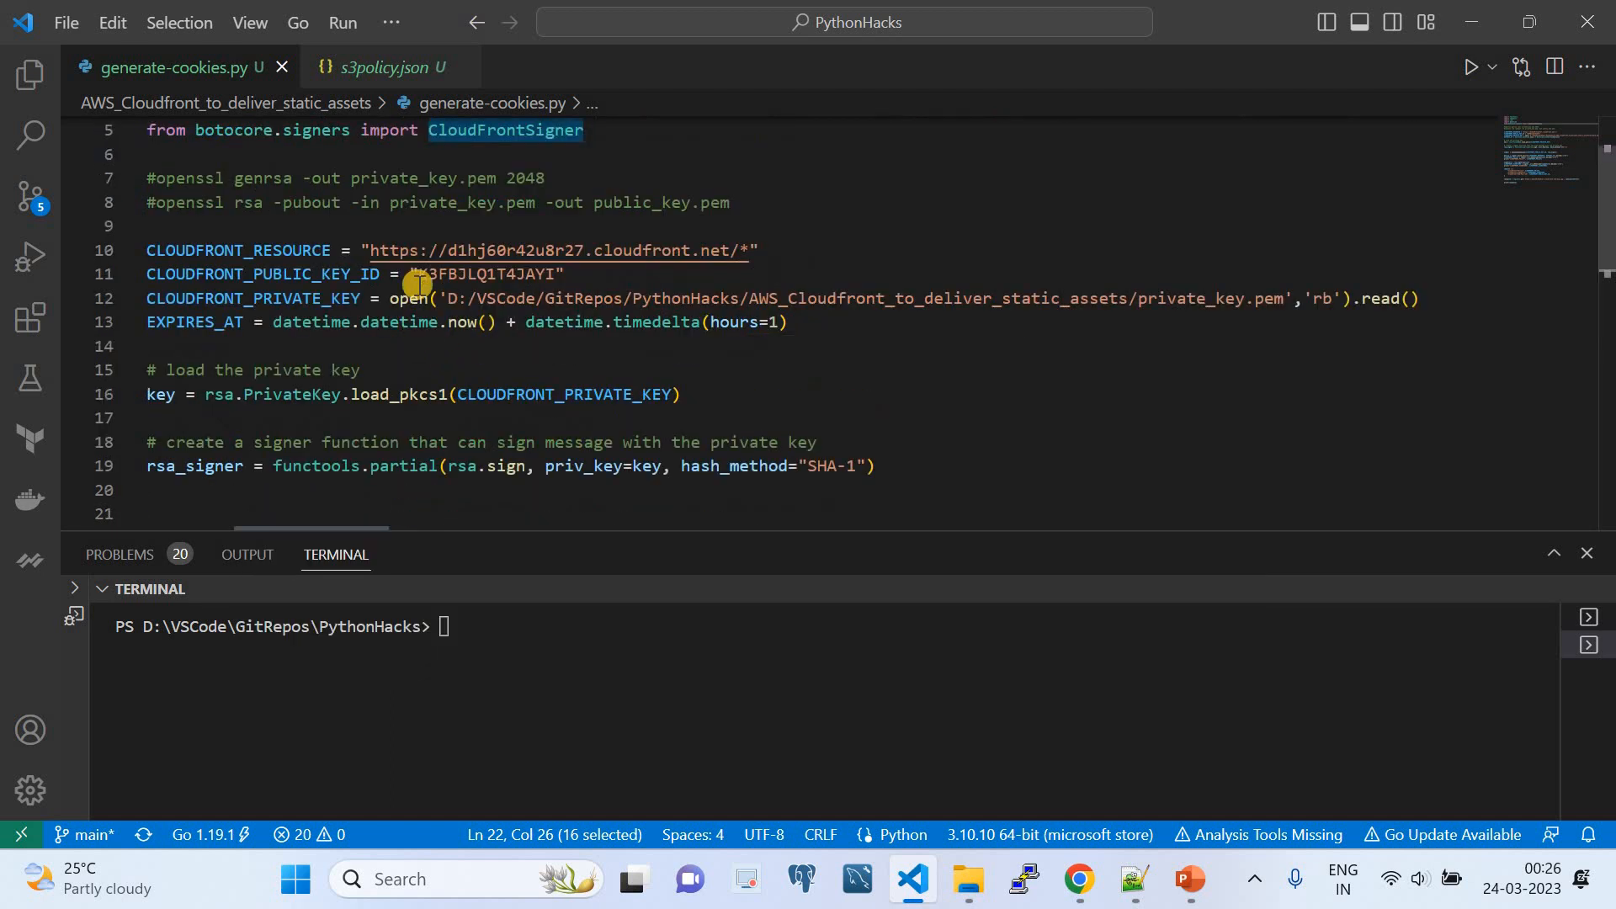
scroll(416, 274, "up", 2)
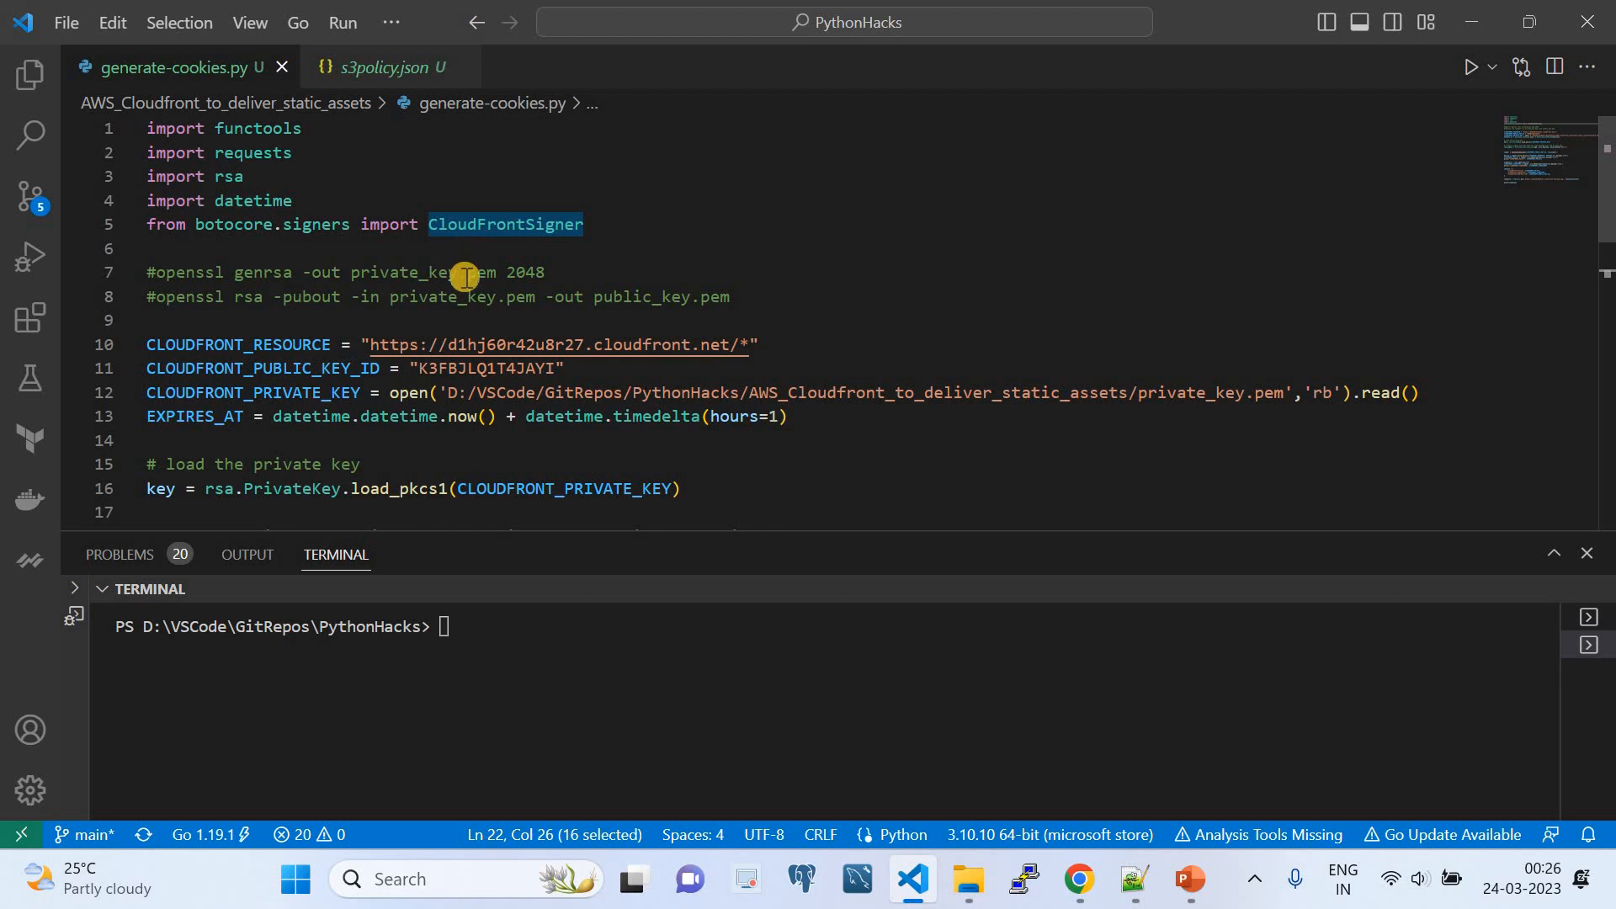
scroll(463, 280, "down", 4)
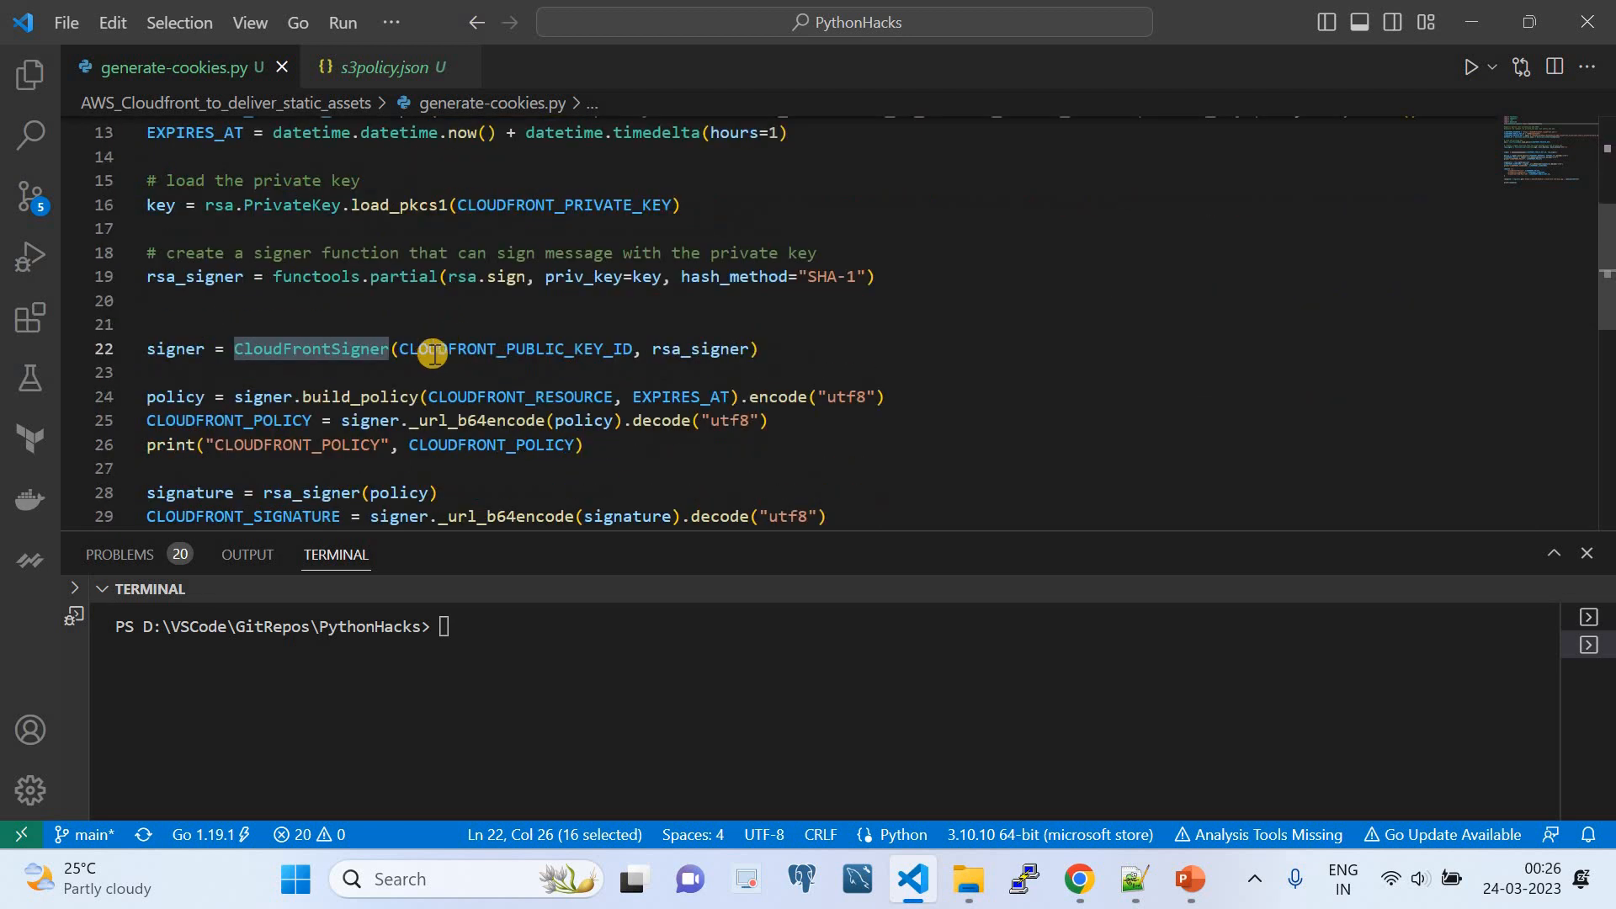
double_click(432, 352)
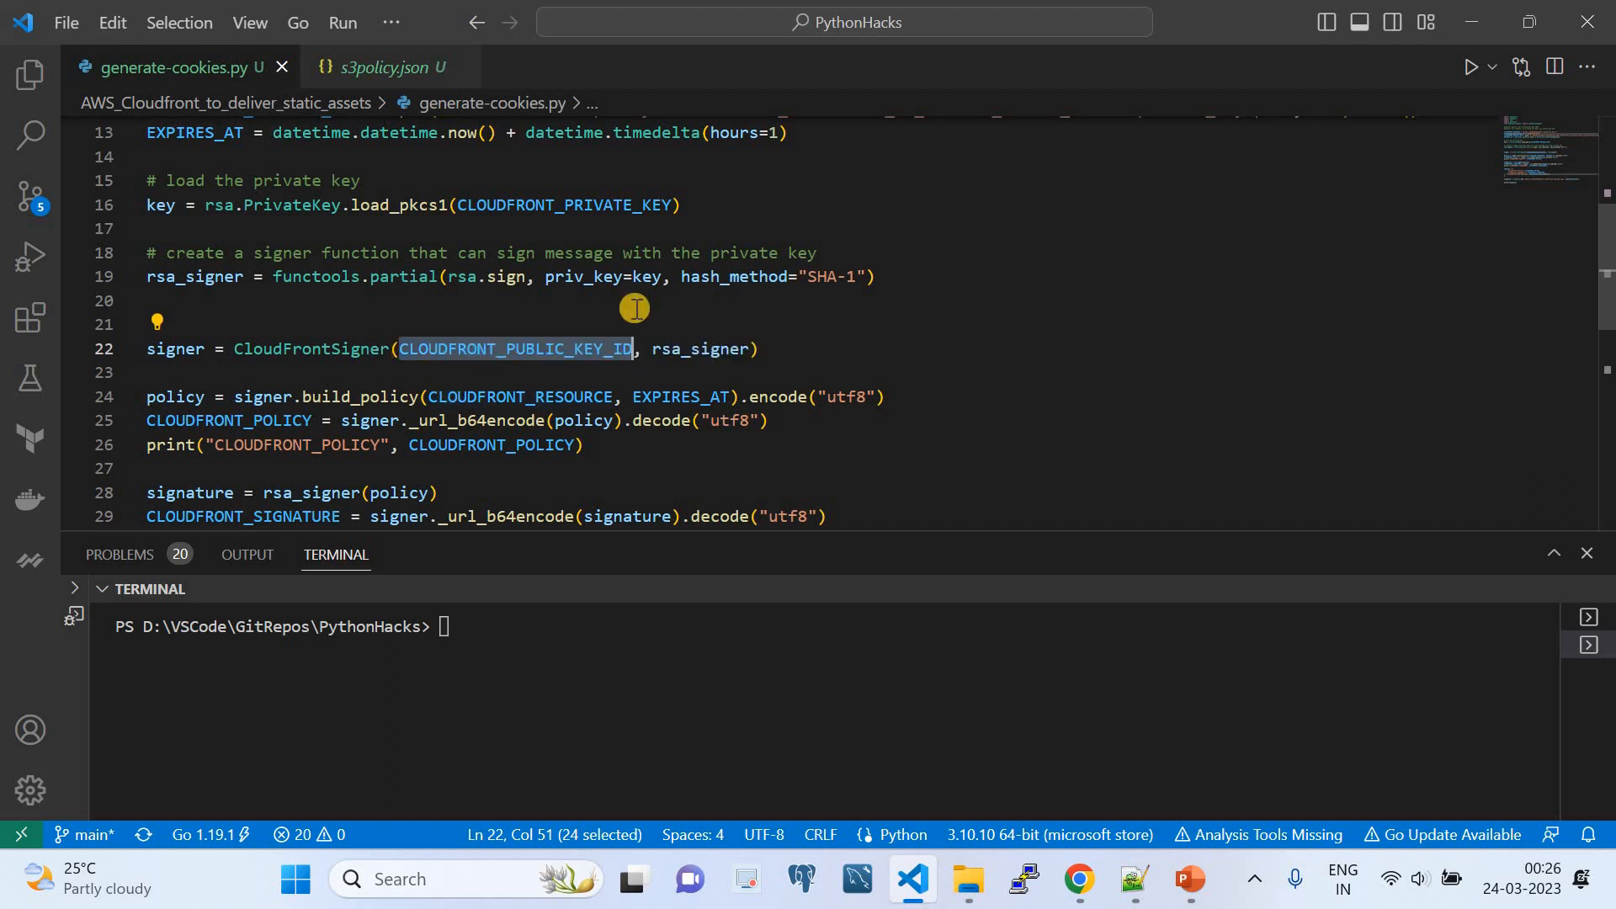
double_click(670, 349)
scroll(589, 357, "down", 3)
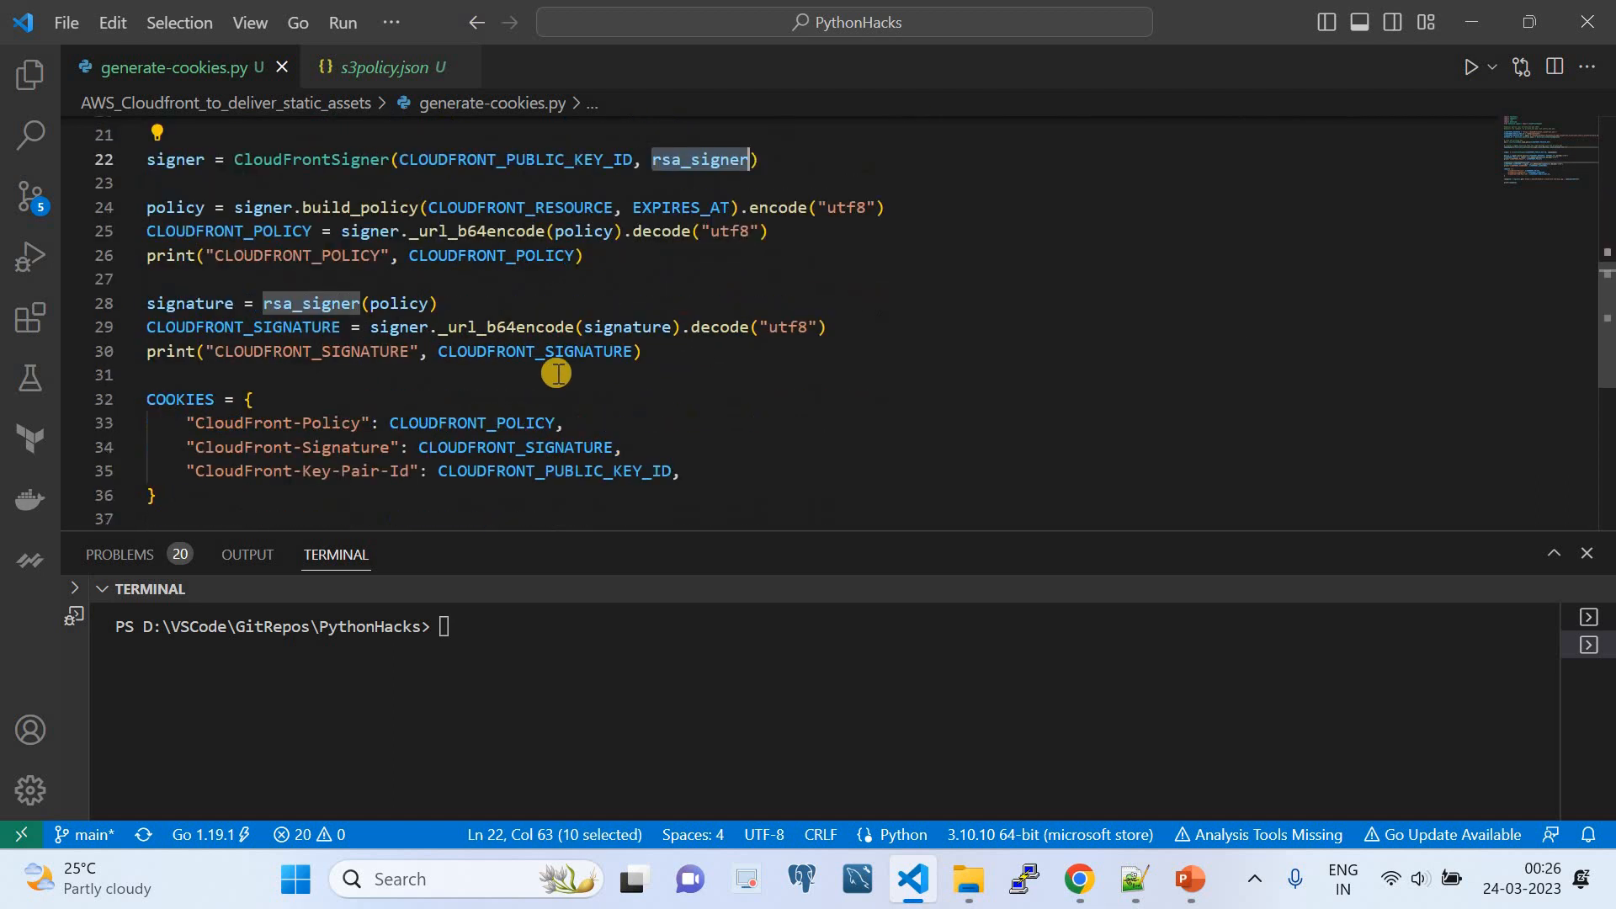
double_click(179, 162)
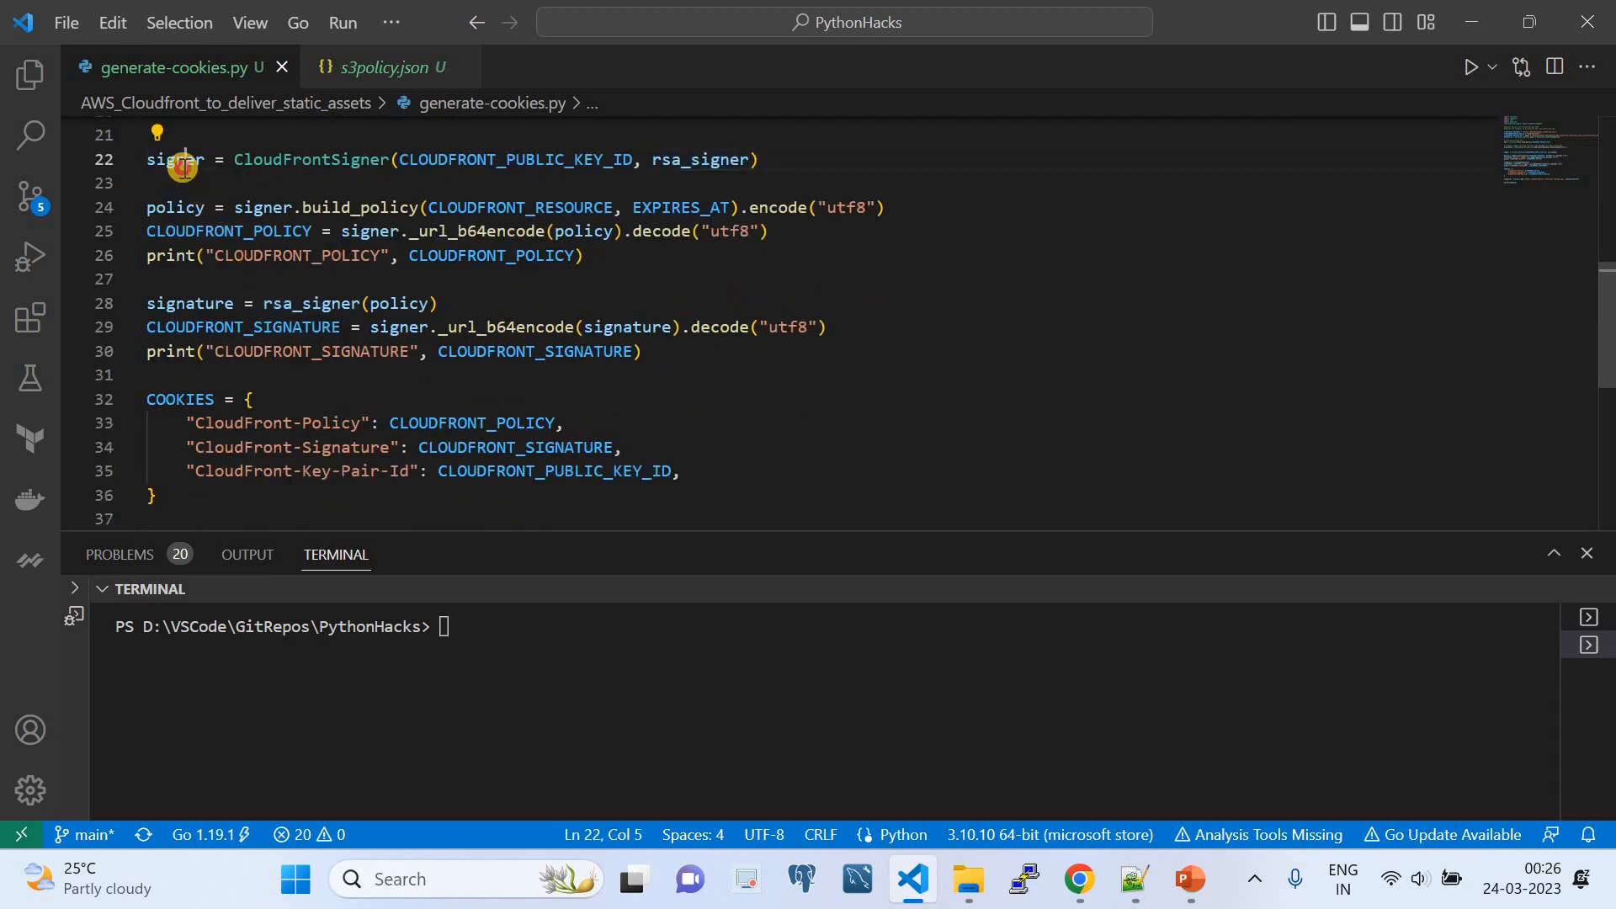
- Examine the policy assignment in generate-cookies.py, including signer.build_policy, its CLOUDFRONT_RESOURCE and EXPIRES_AT arguments, and the utf8 encoding
double_click(186, 226)
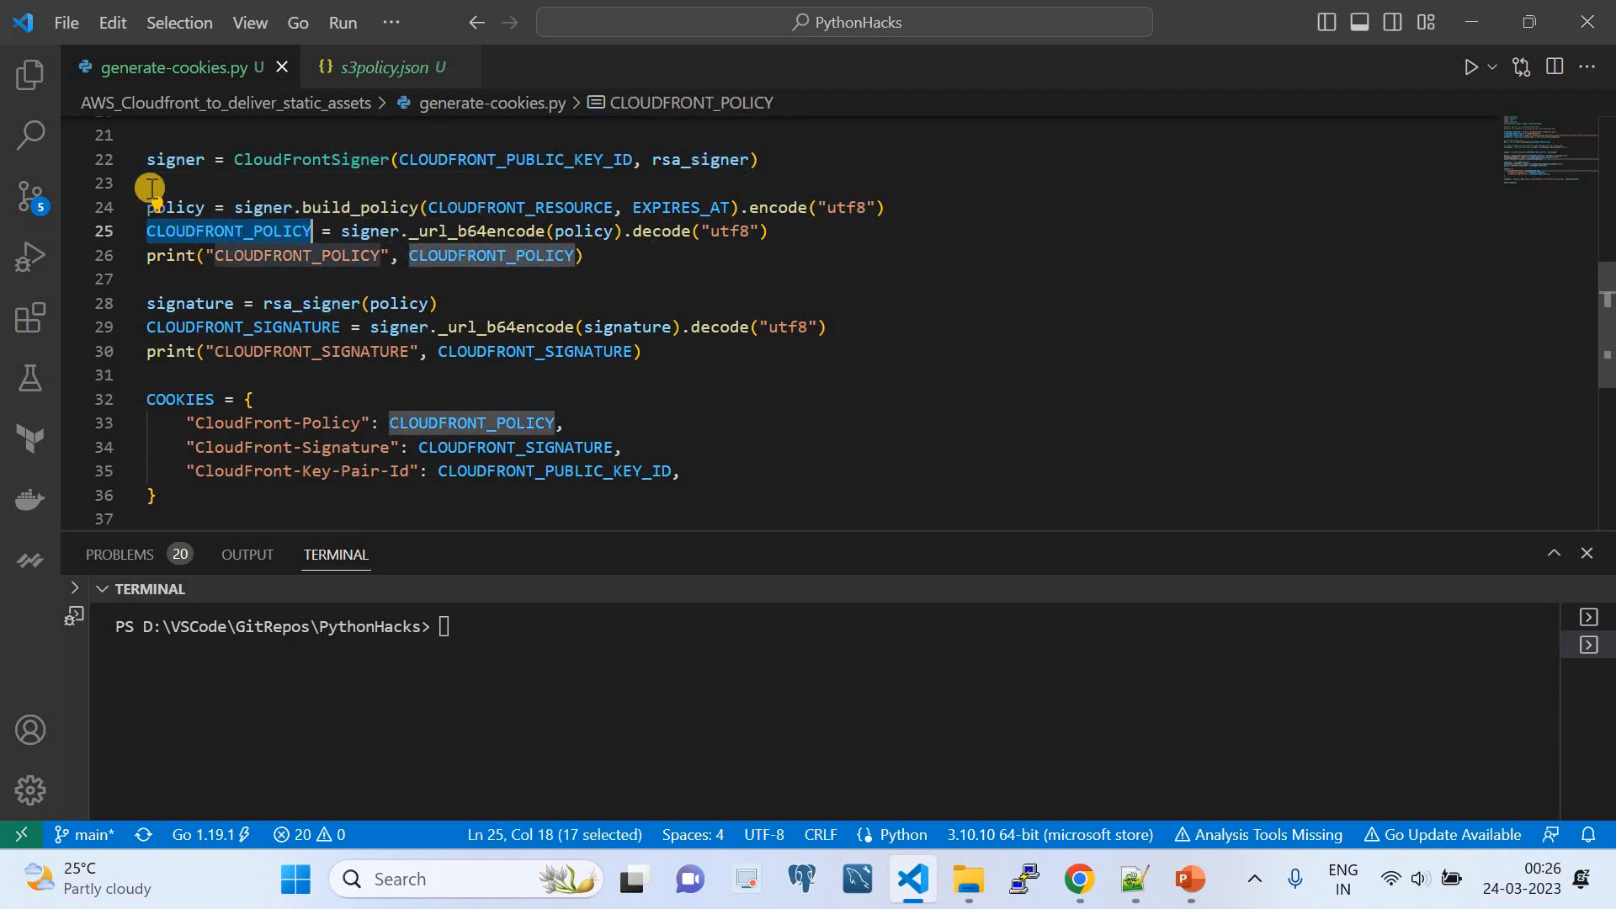
double_click(172, 206)
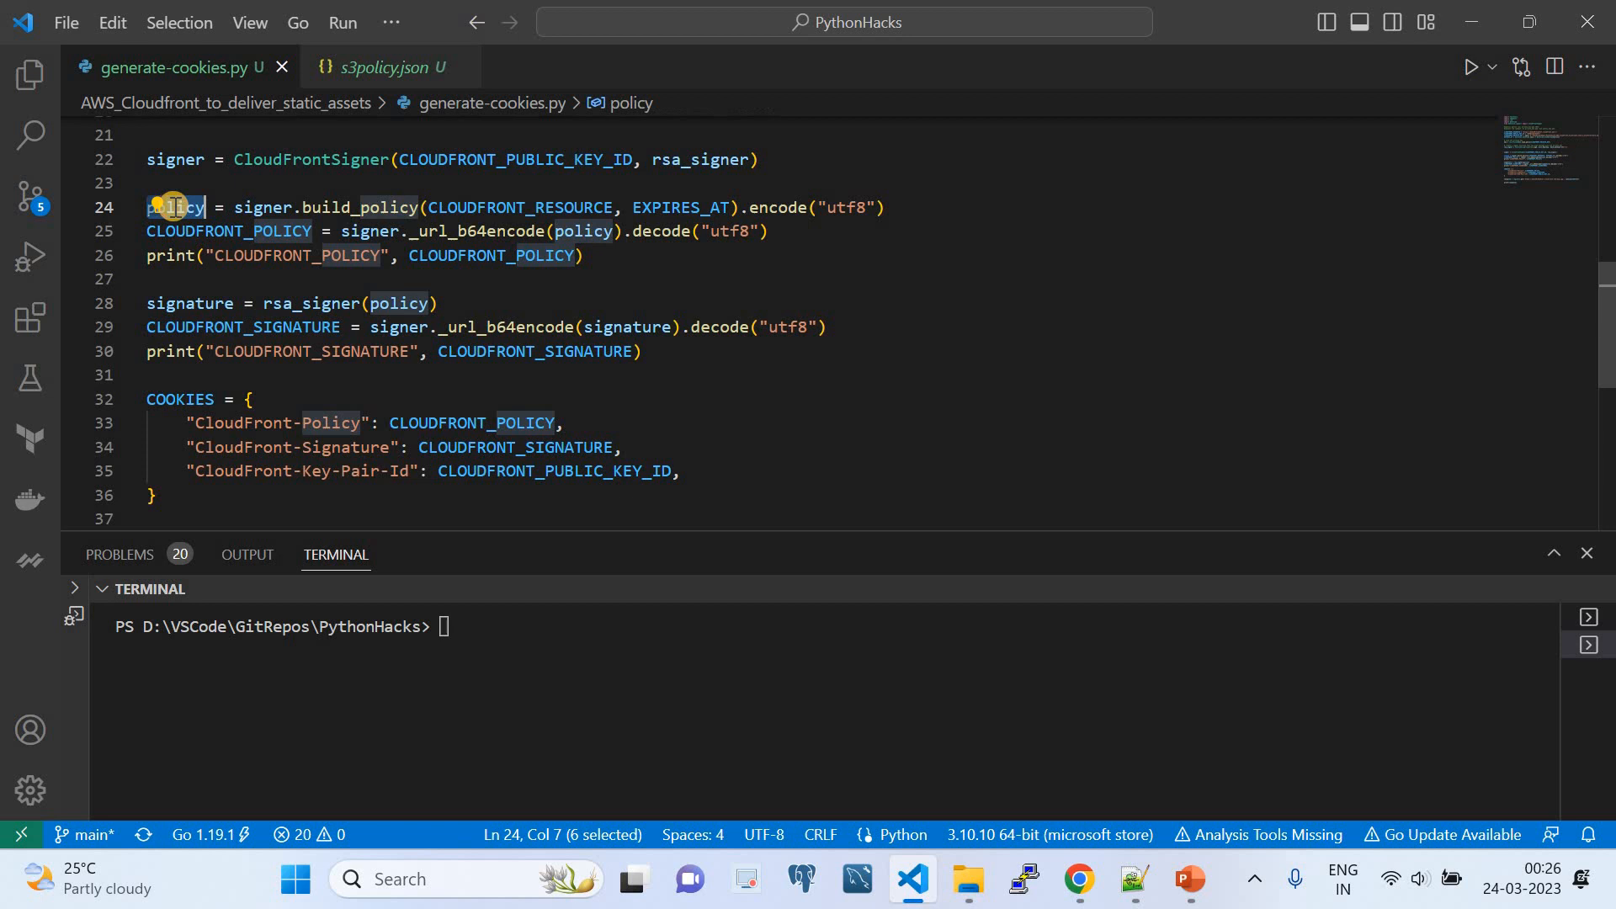
double_click(261, 208)
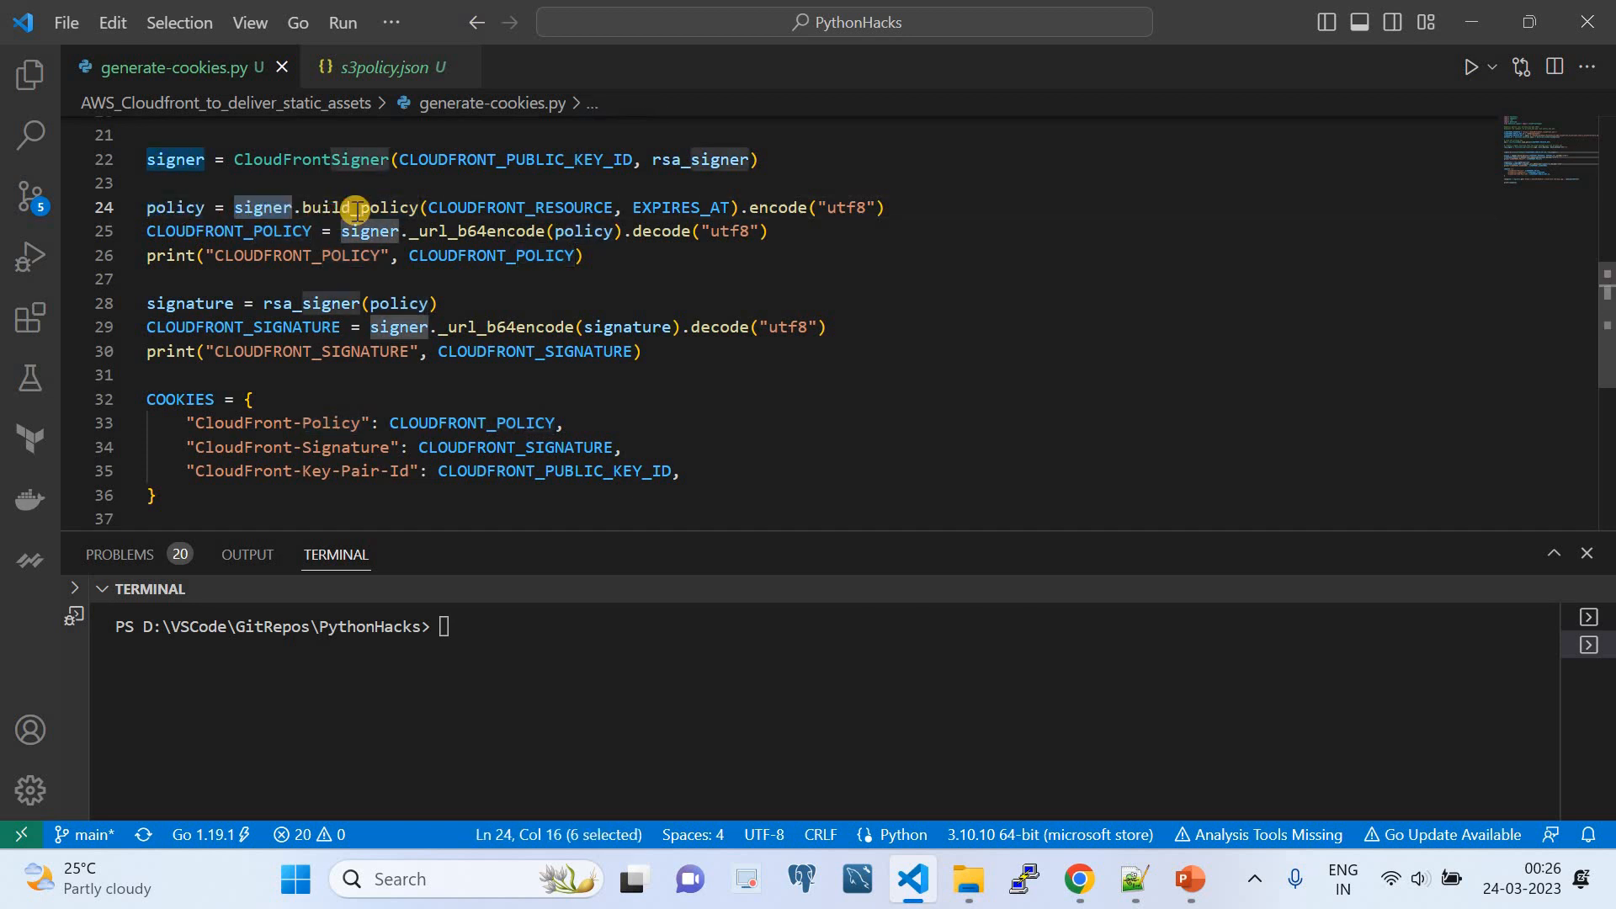
double_click(360, 207)
double_click(462, 210)
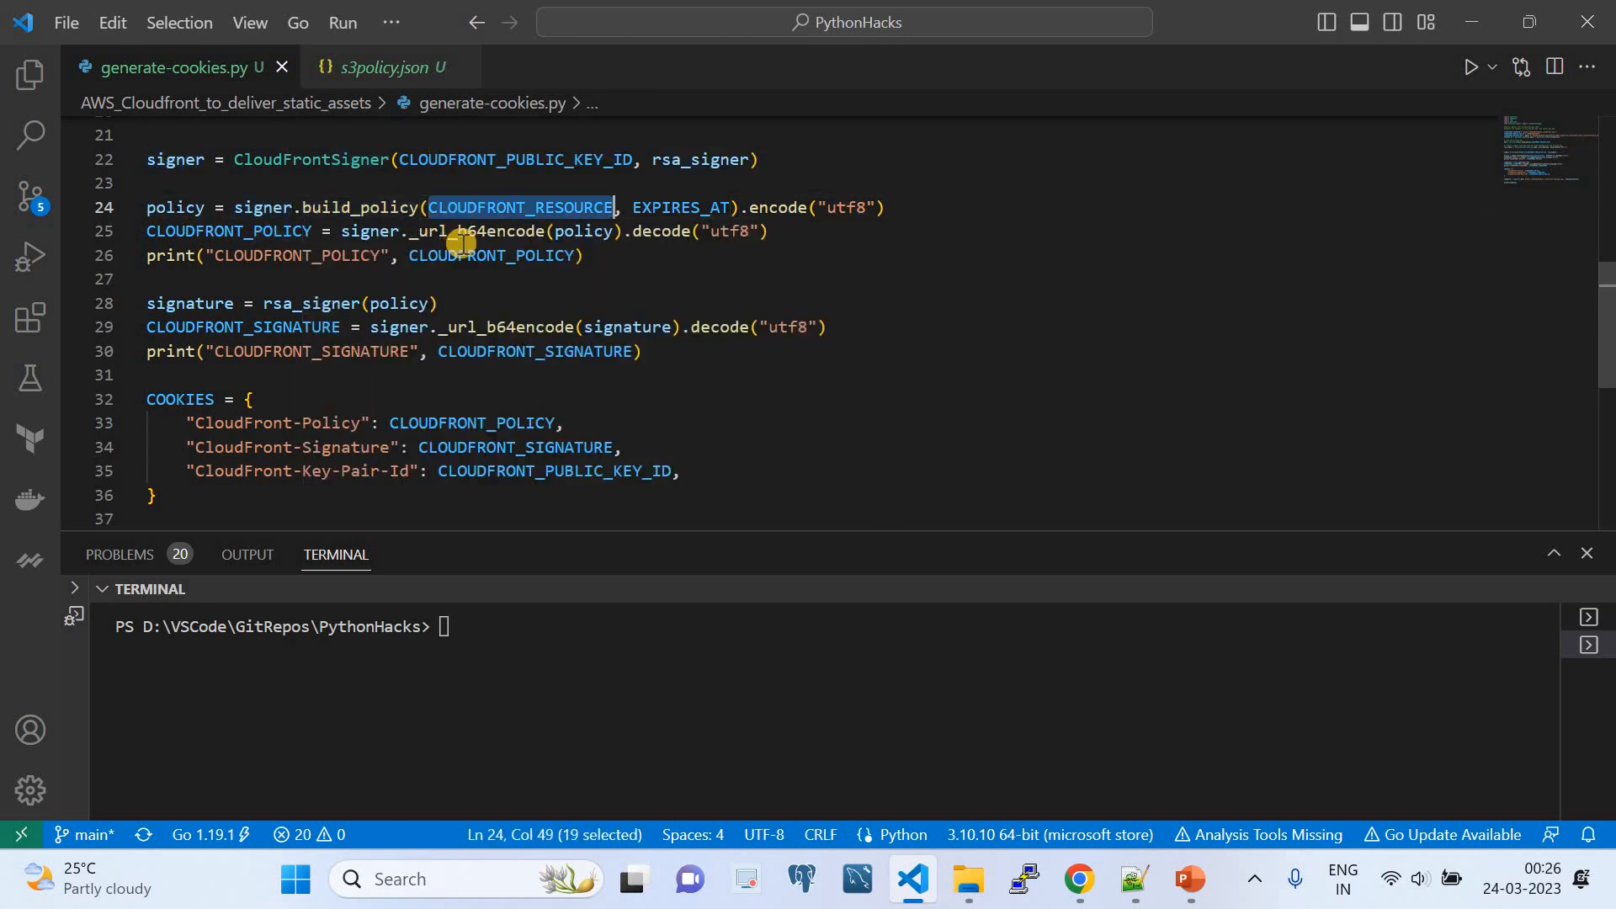
double_click(665, 208)
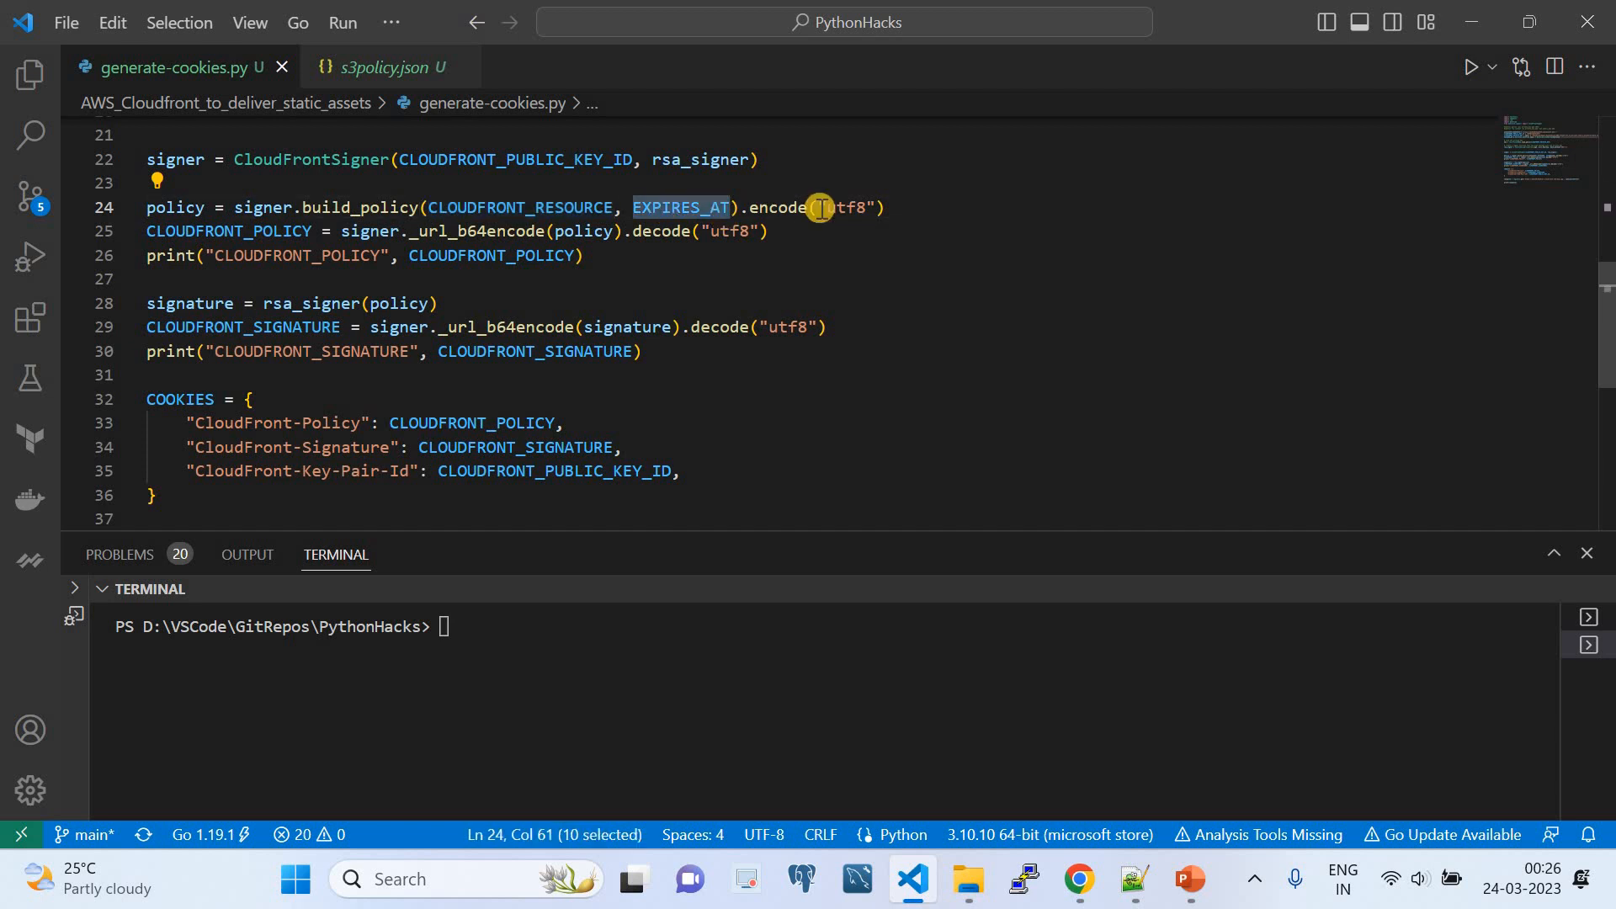
left_click(854, 207)
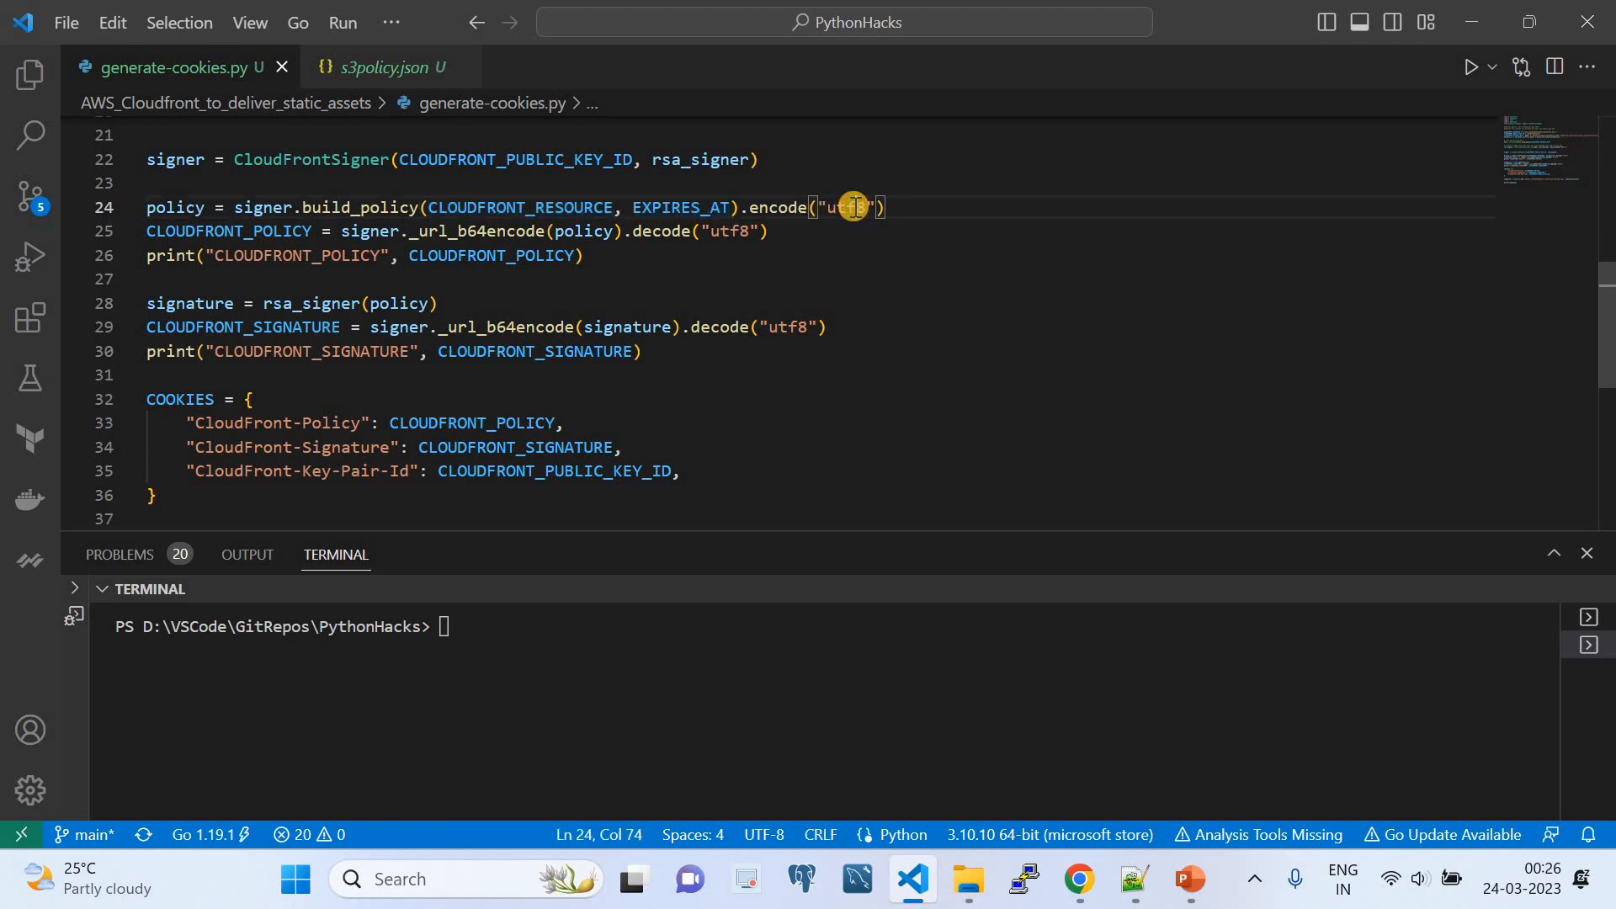
- Examine how CLOUDFRONT_POLICY is built with signer._url_b64encode from policy, decoded as utf8 and passed to print
double_click(263, 228)
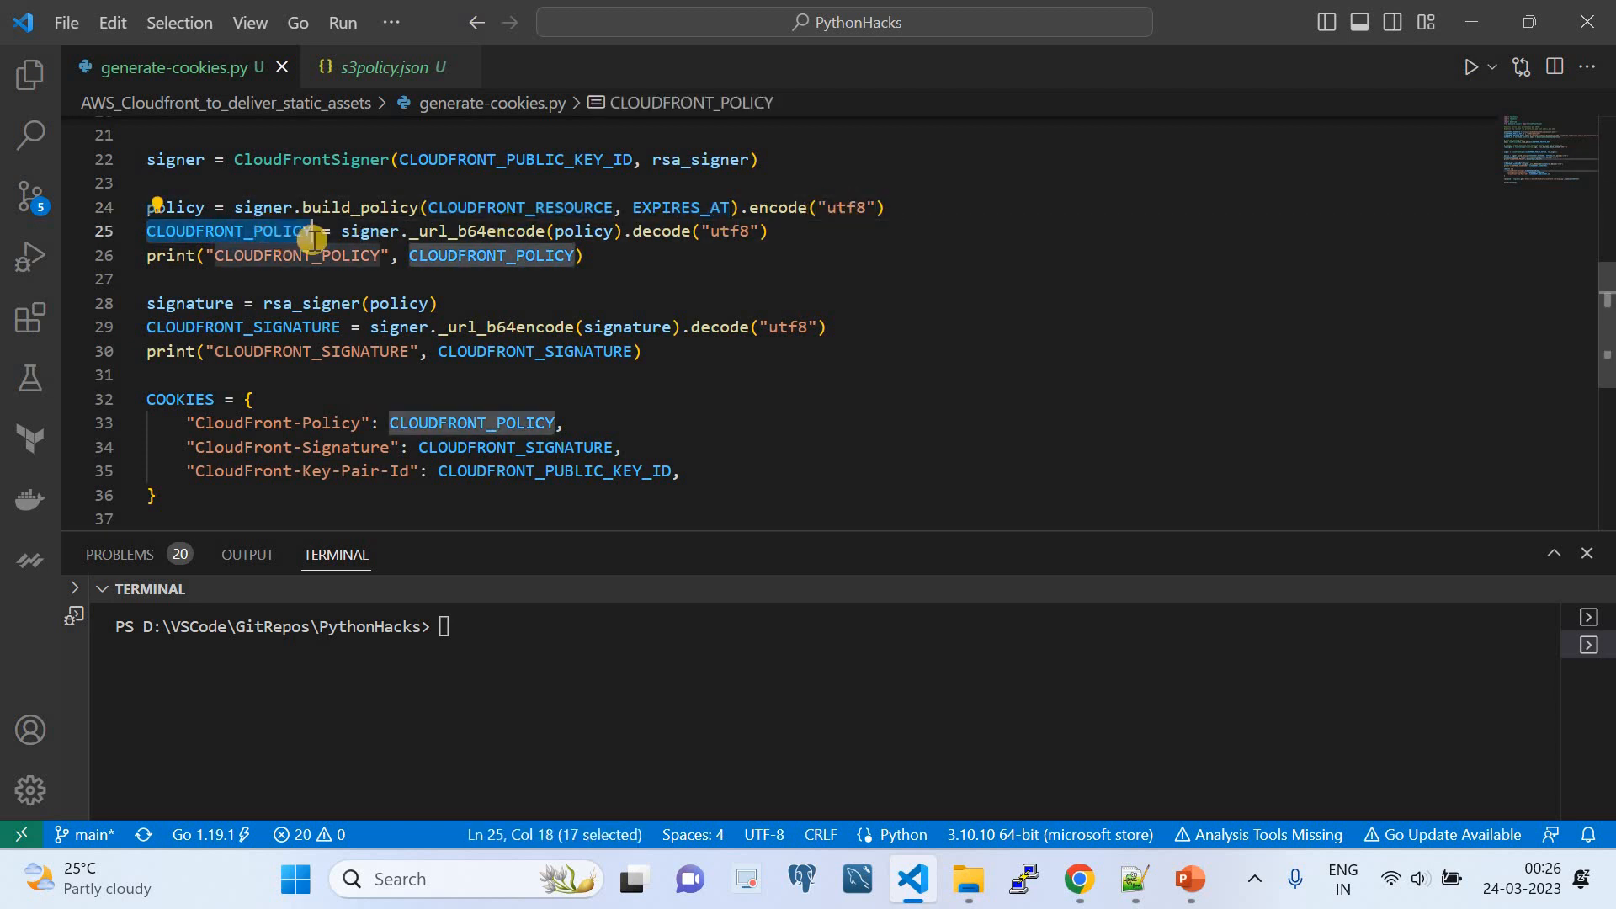
double_click(370, 233)
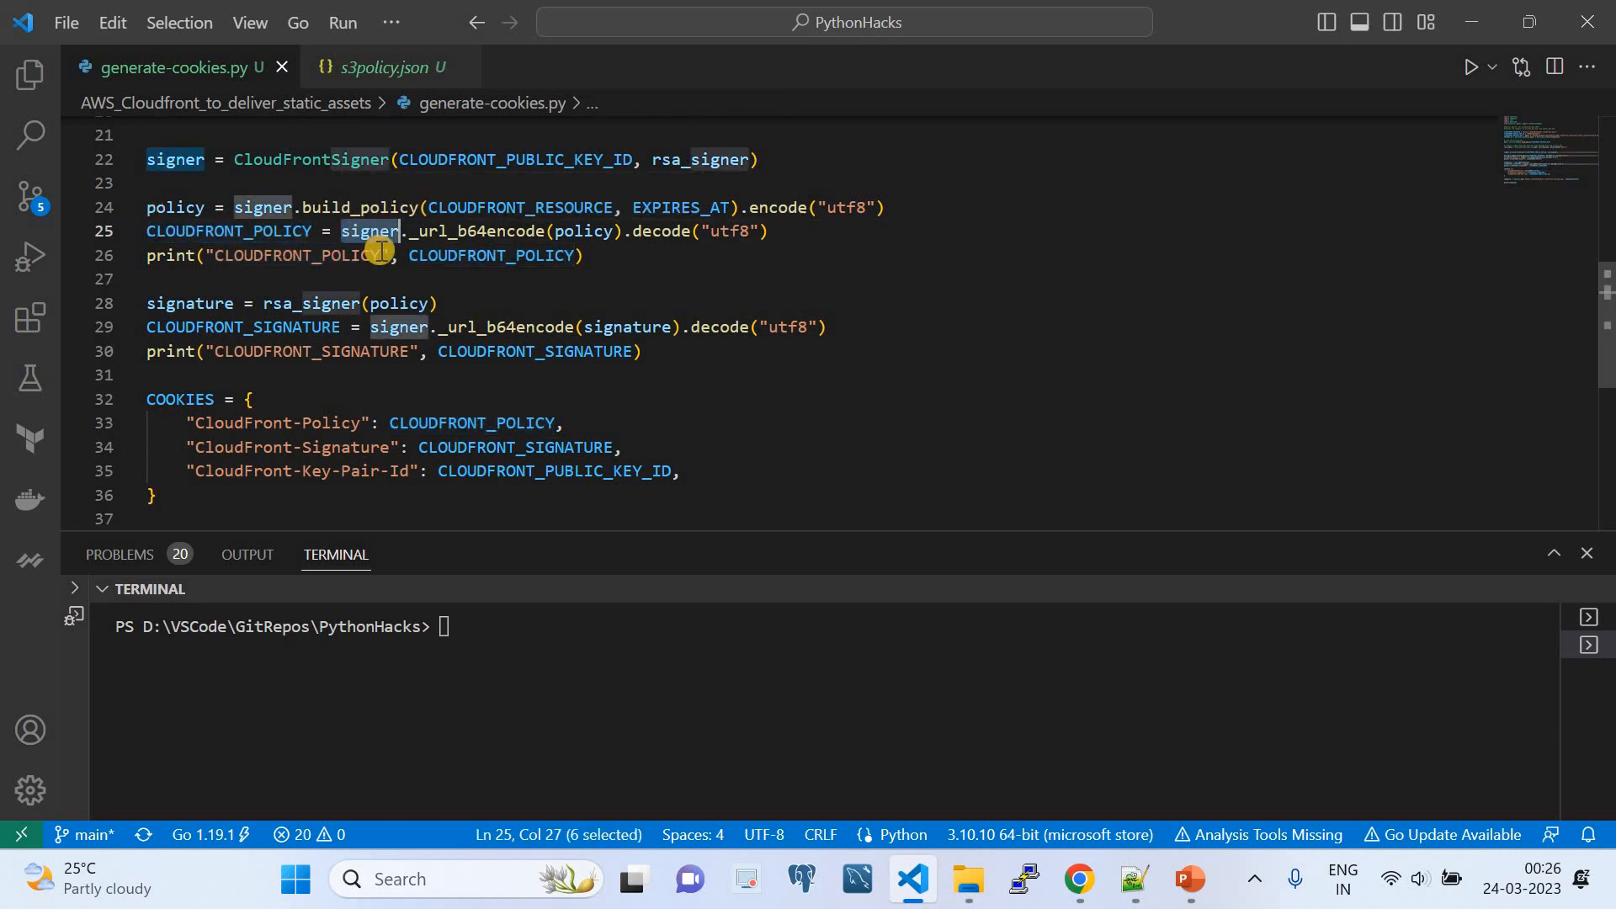
left_click(445, 231)
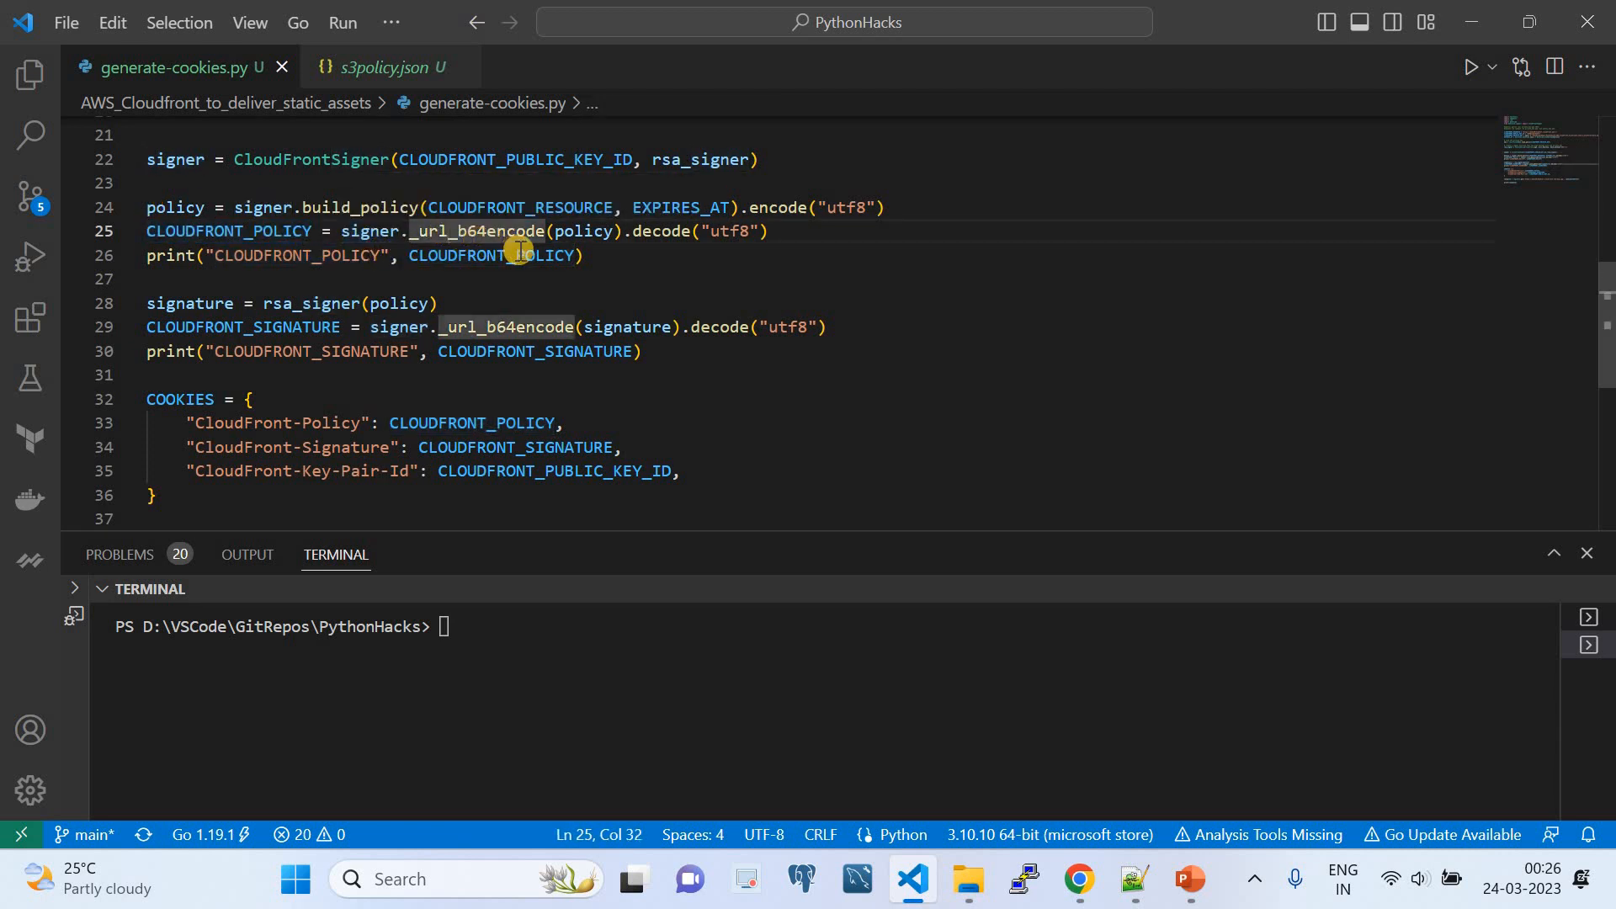
left_click(607, 242)
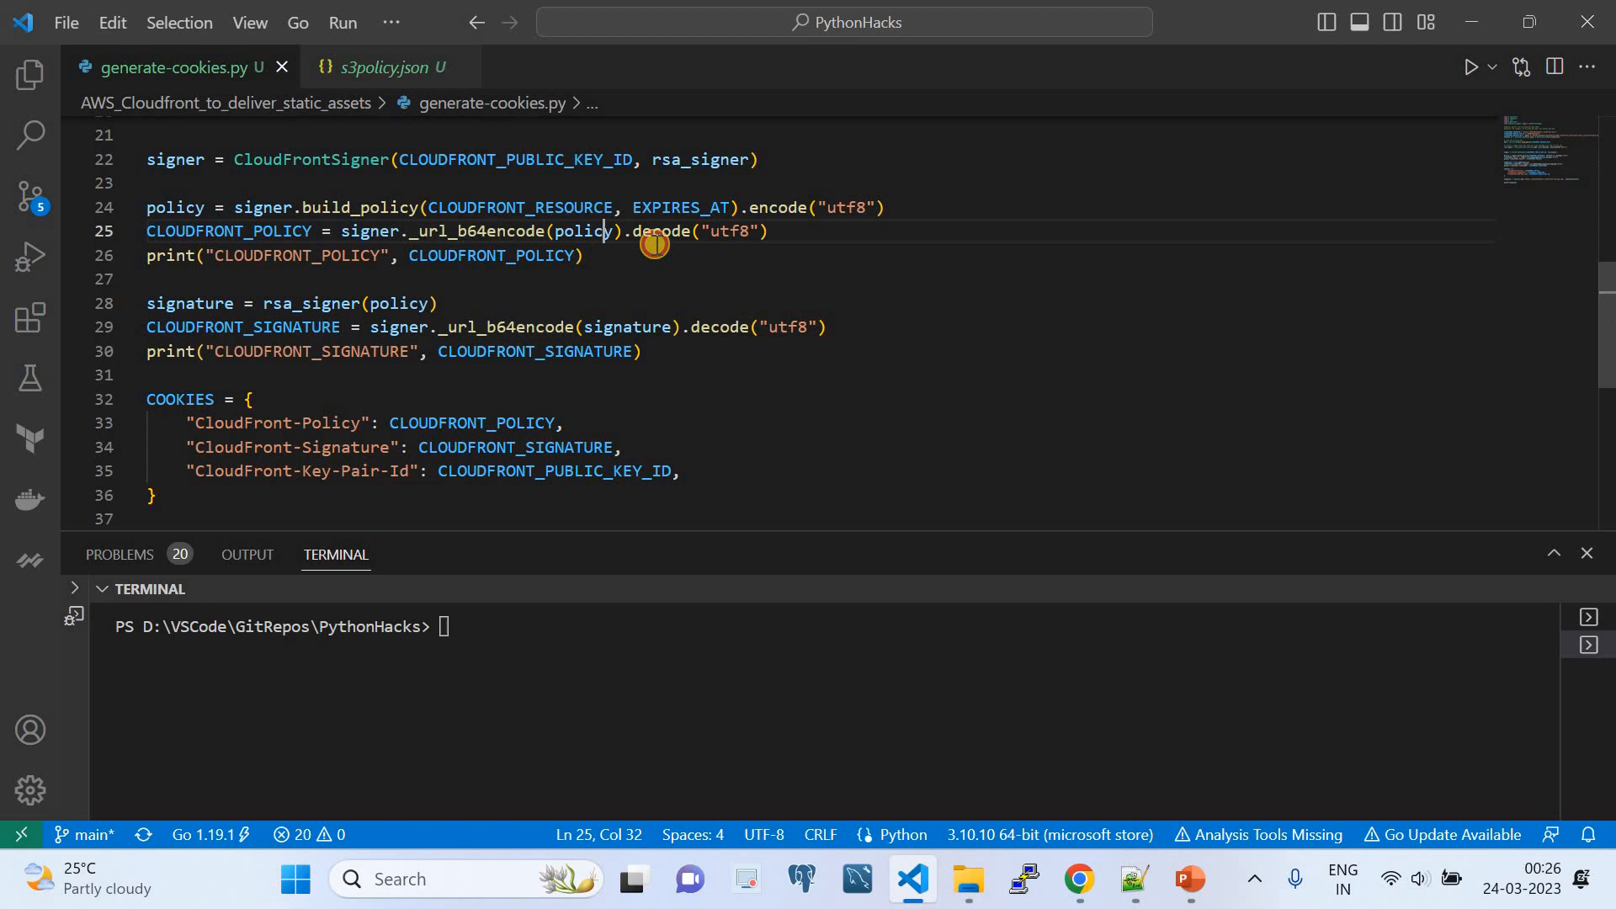
double_click(729, 232)
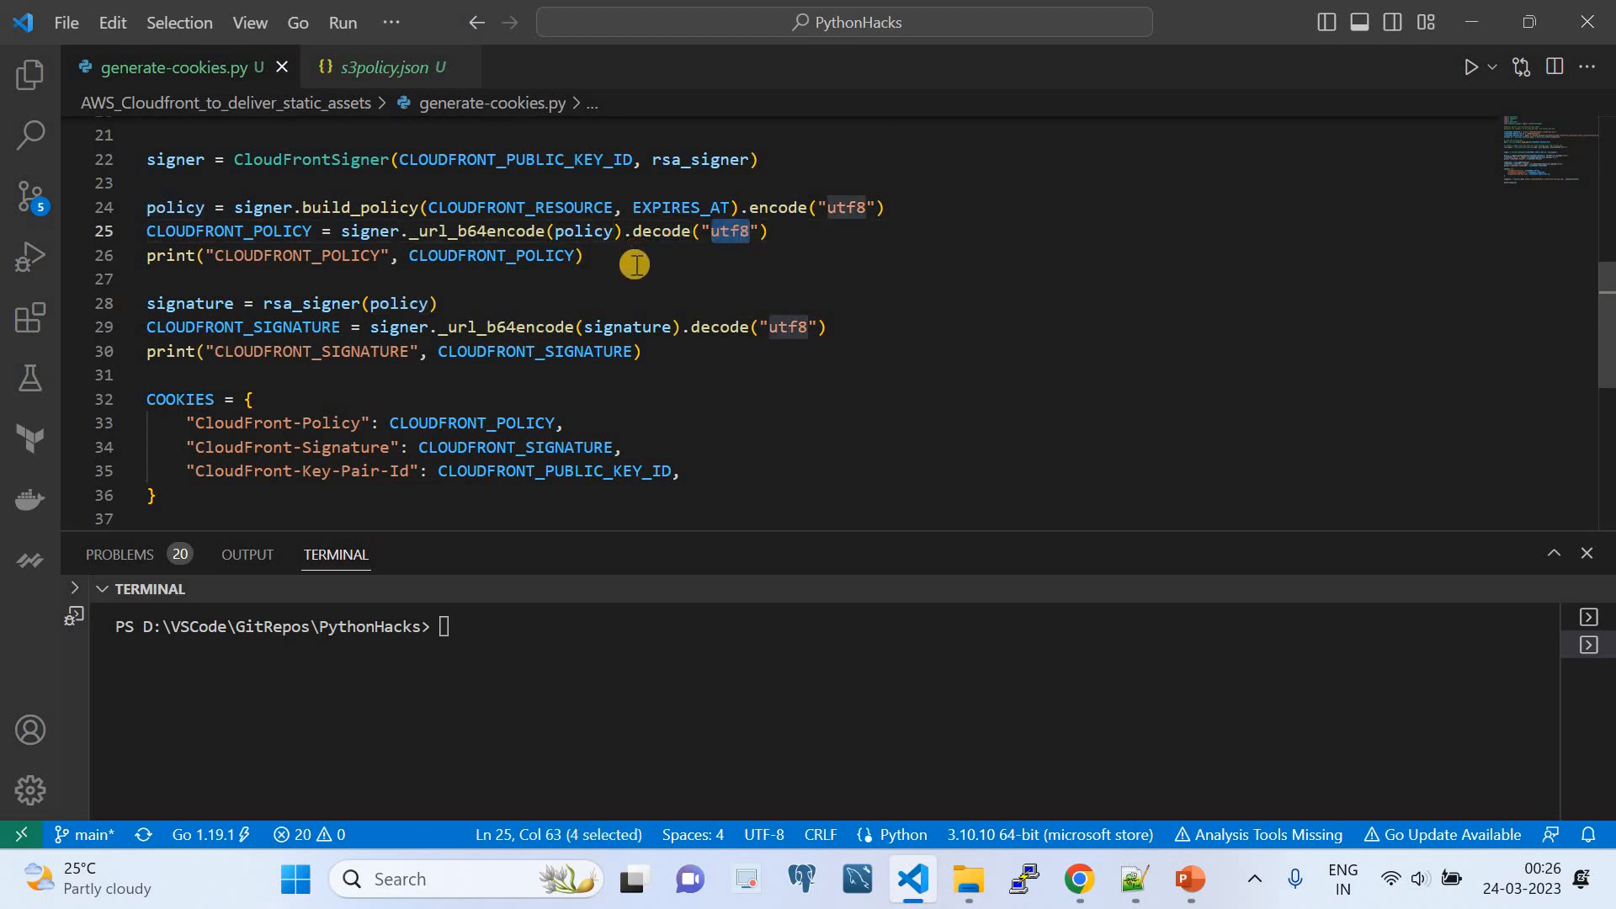
double_click(468, 256)
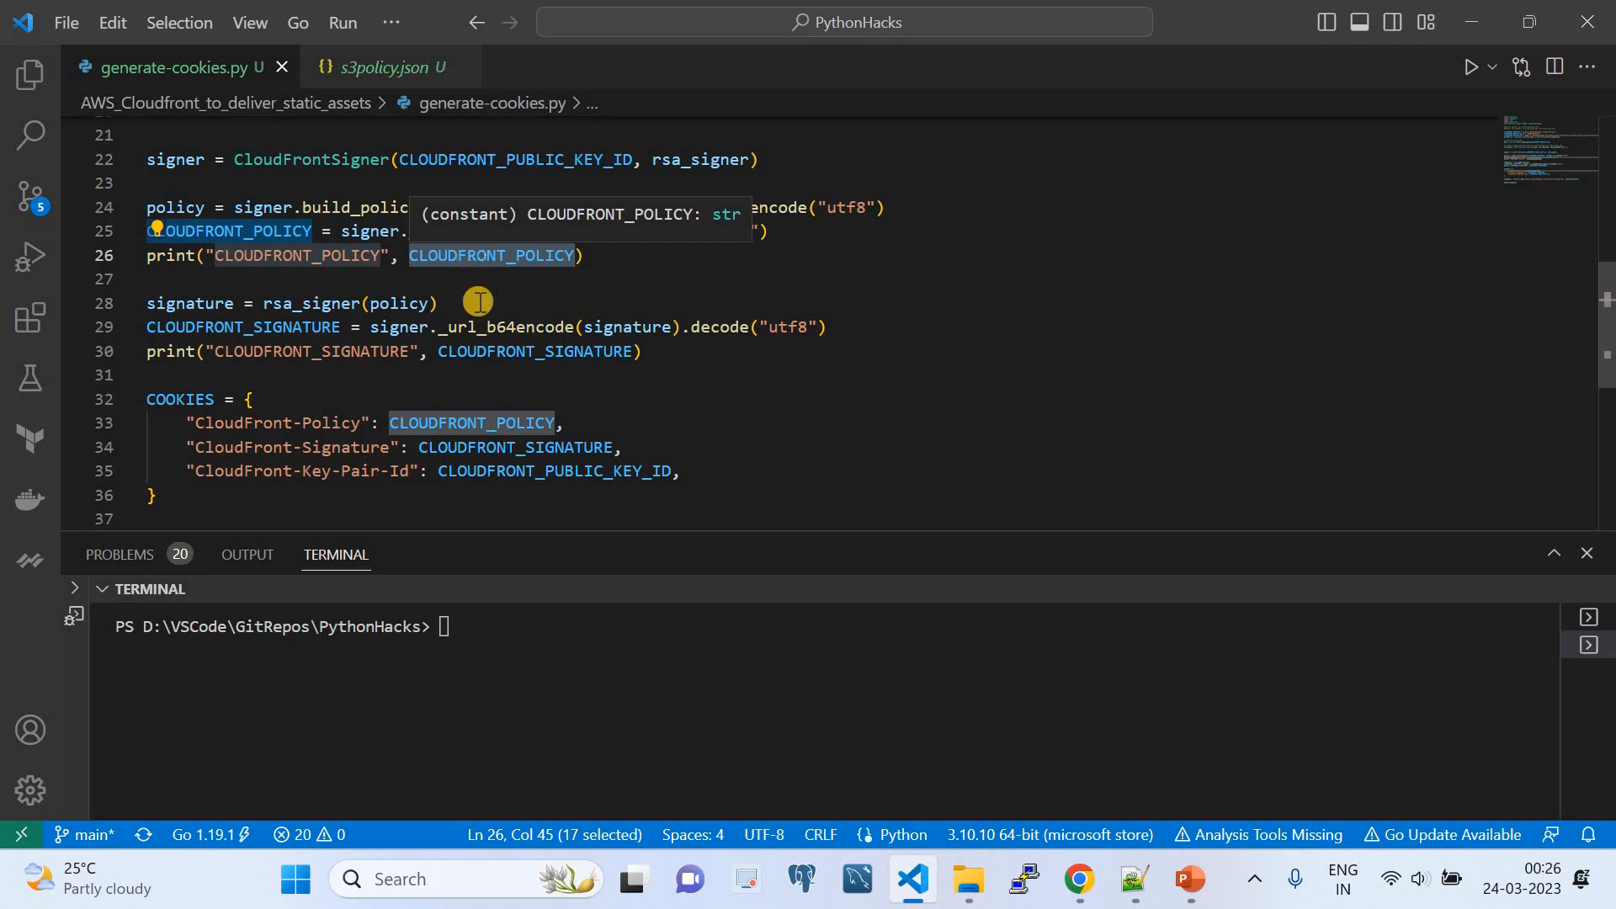
- Compare the CLOUDFRONT_POLICY and CLOUDFRONT_SIGNATURE assignments, checking the signature's signer._url_b64encode and utf8 decode expression
double_click(217, 328)
left_click(225, 231)
double_click(225, 231)
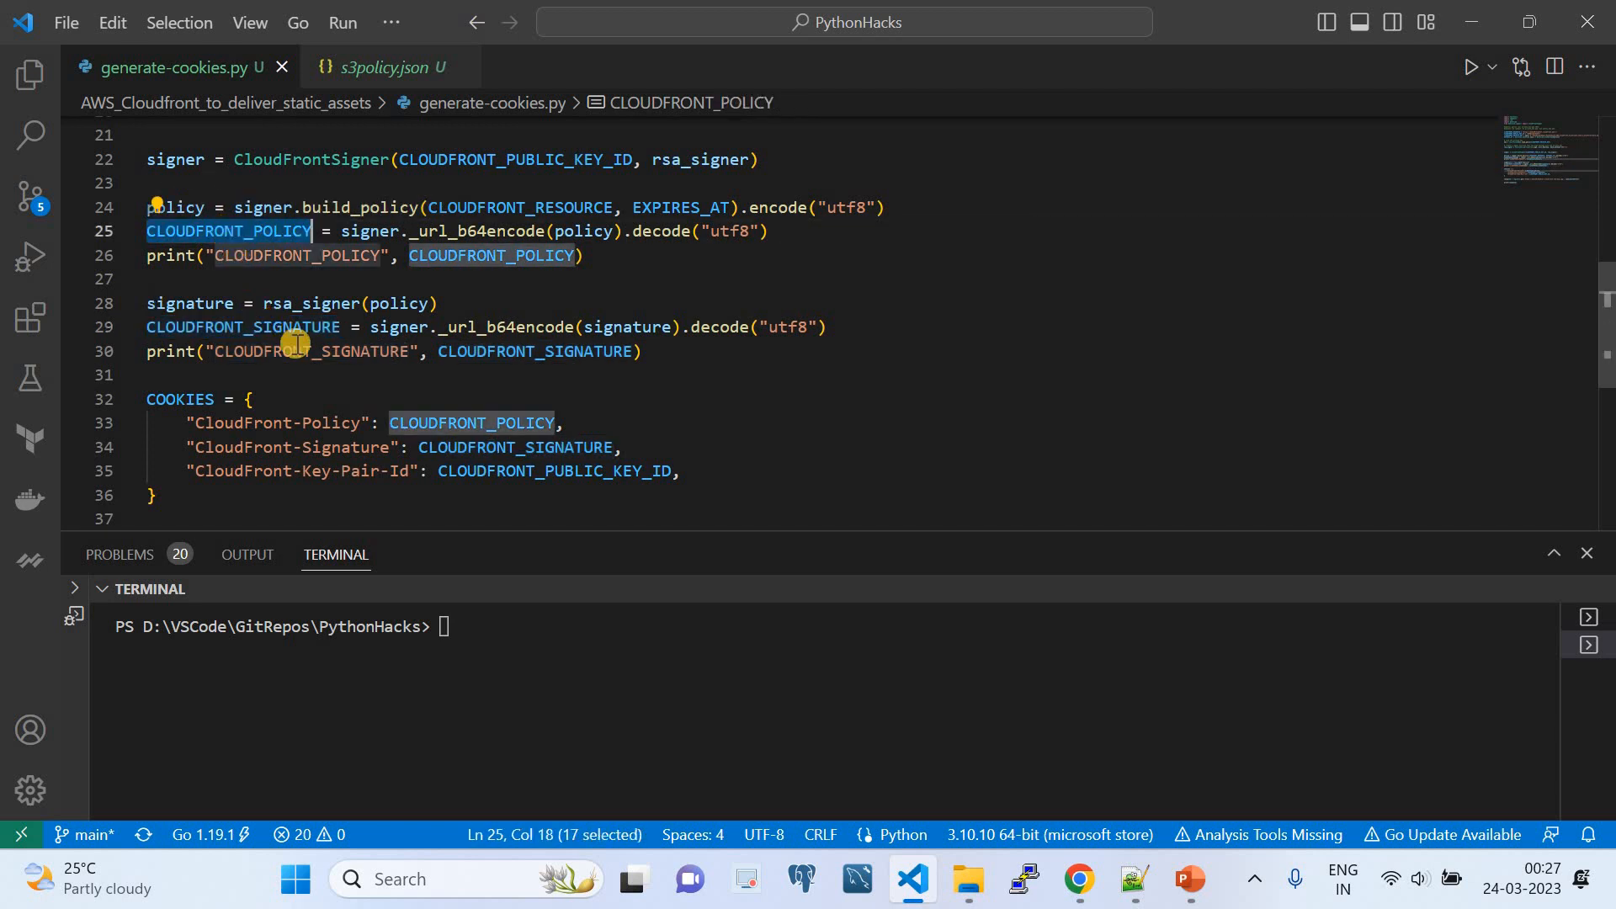
double_click(289, 328)
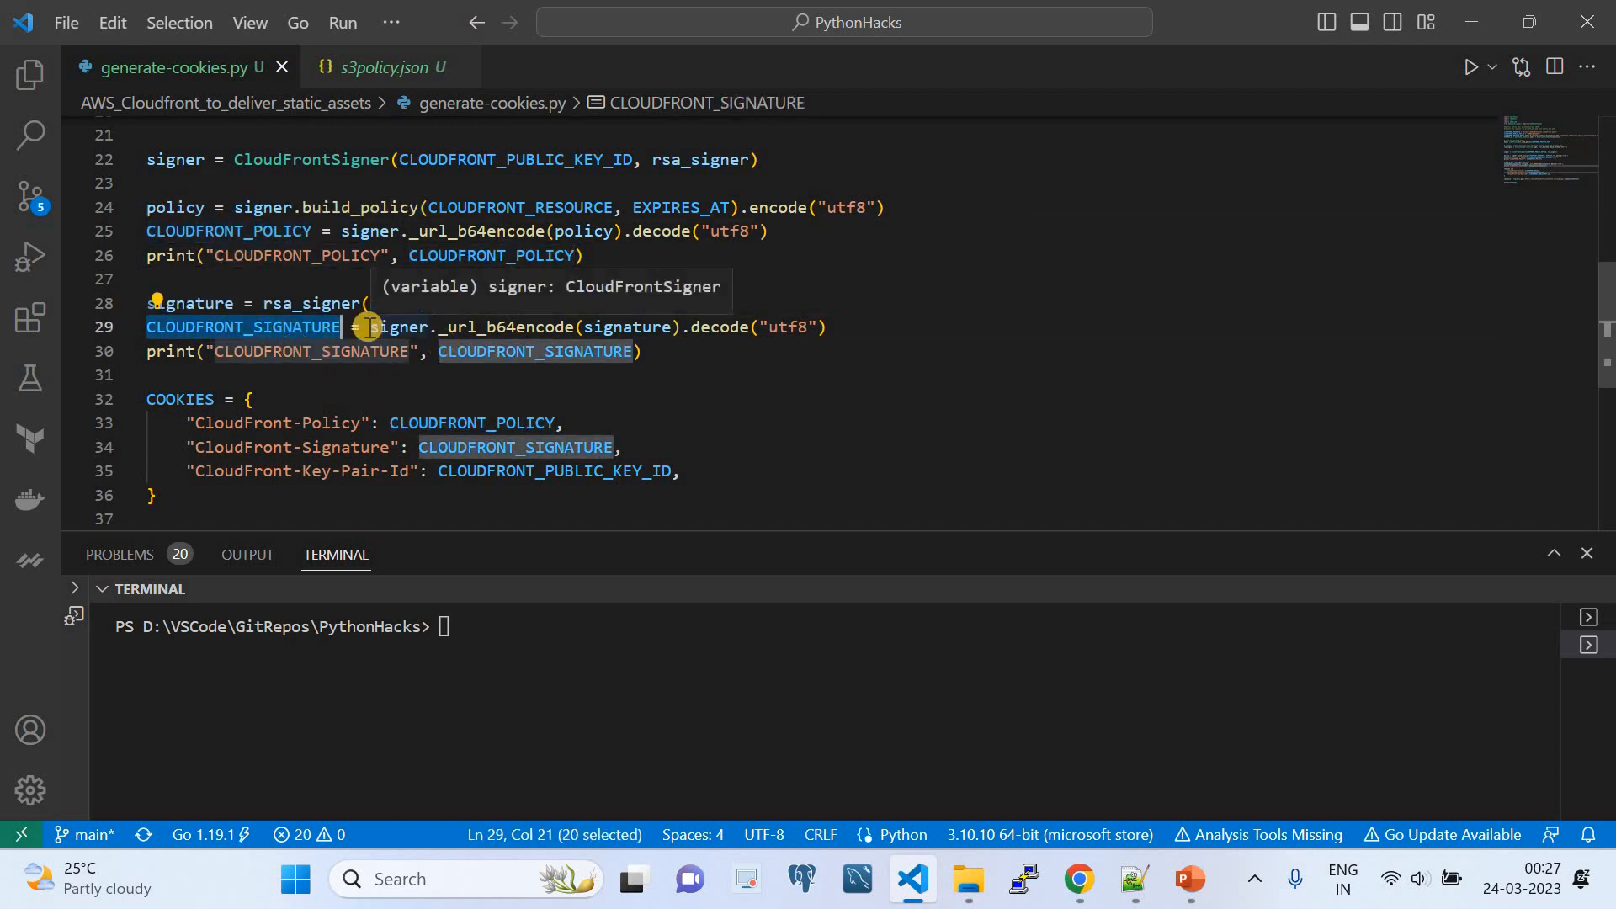
left_click_drag(370, 328, 819, 321)
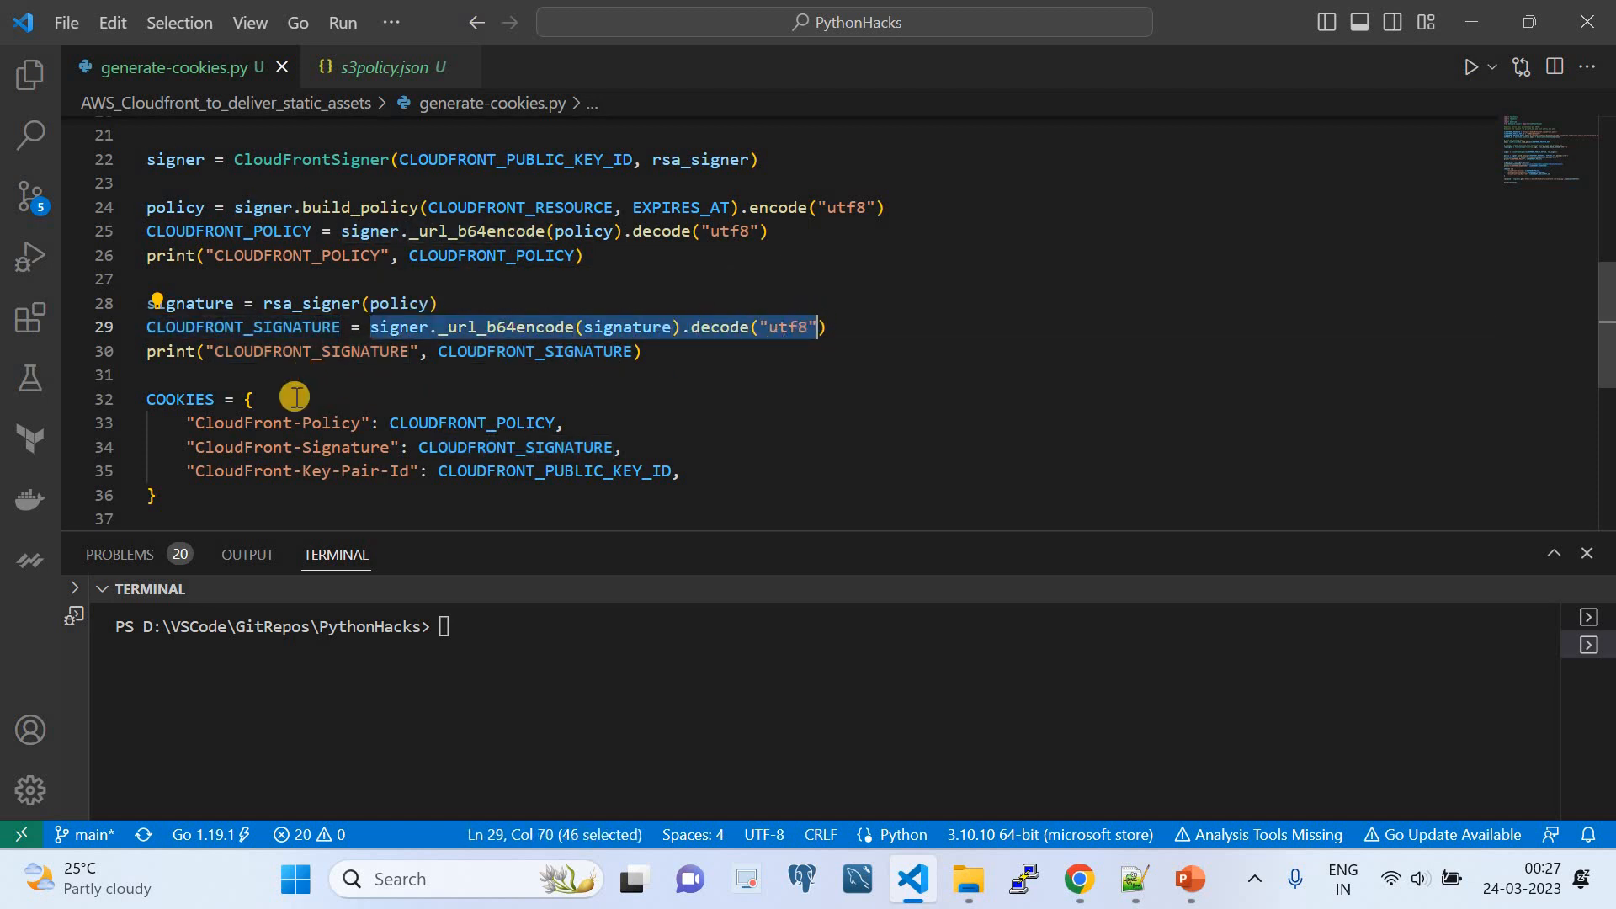
- Examine the COOKIES dictionary, matching the CloudFront-Policy, CloudFront-Signature and CloudFront-Key-Pair-Id keys to their variables
scroll(289, 393, "down", 2)
left_click(251, 303)
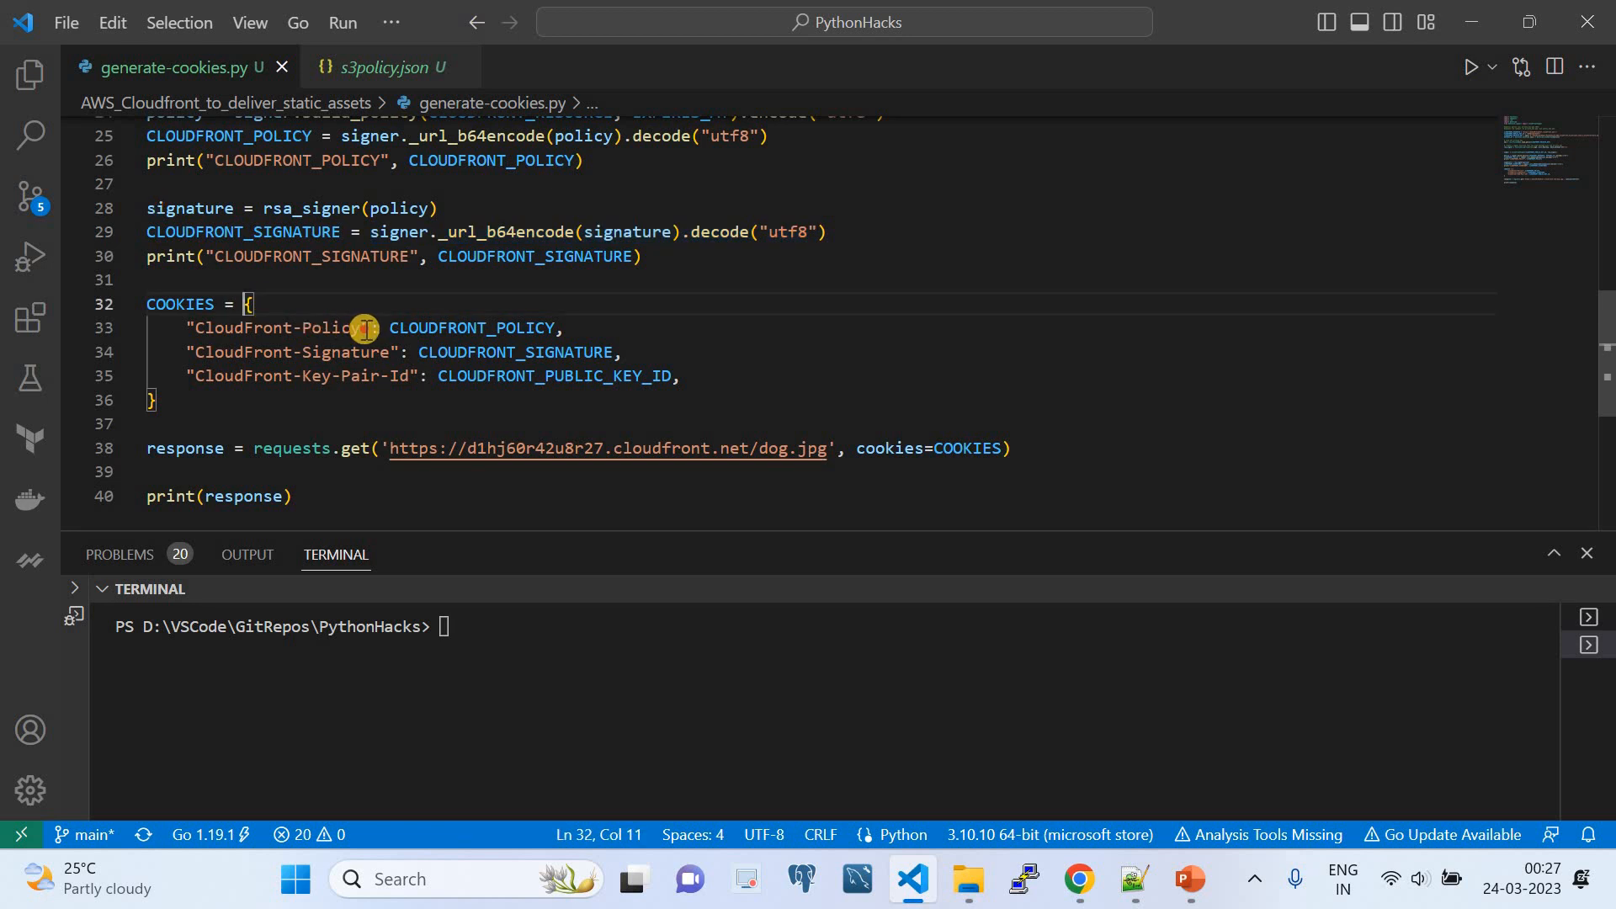
left_click_drag(364, 328, 214, 328)
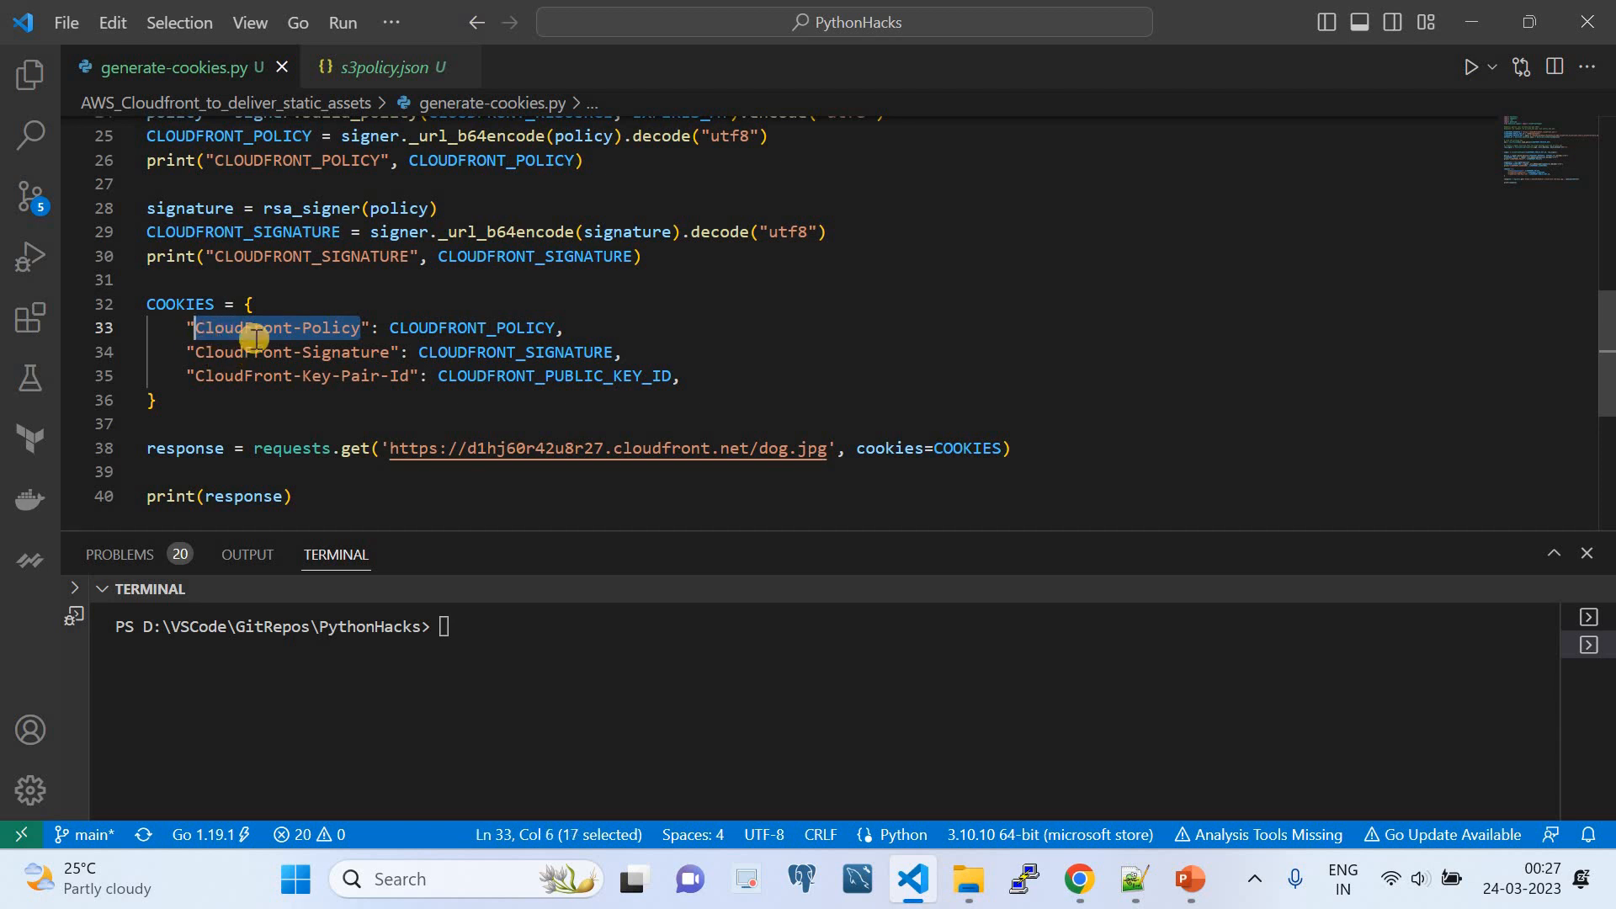
double_click(443, 329)
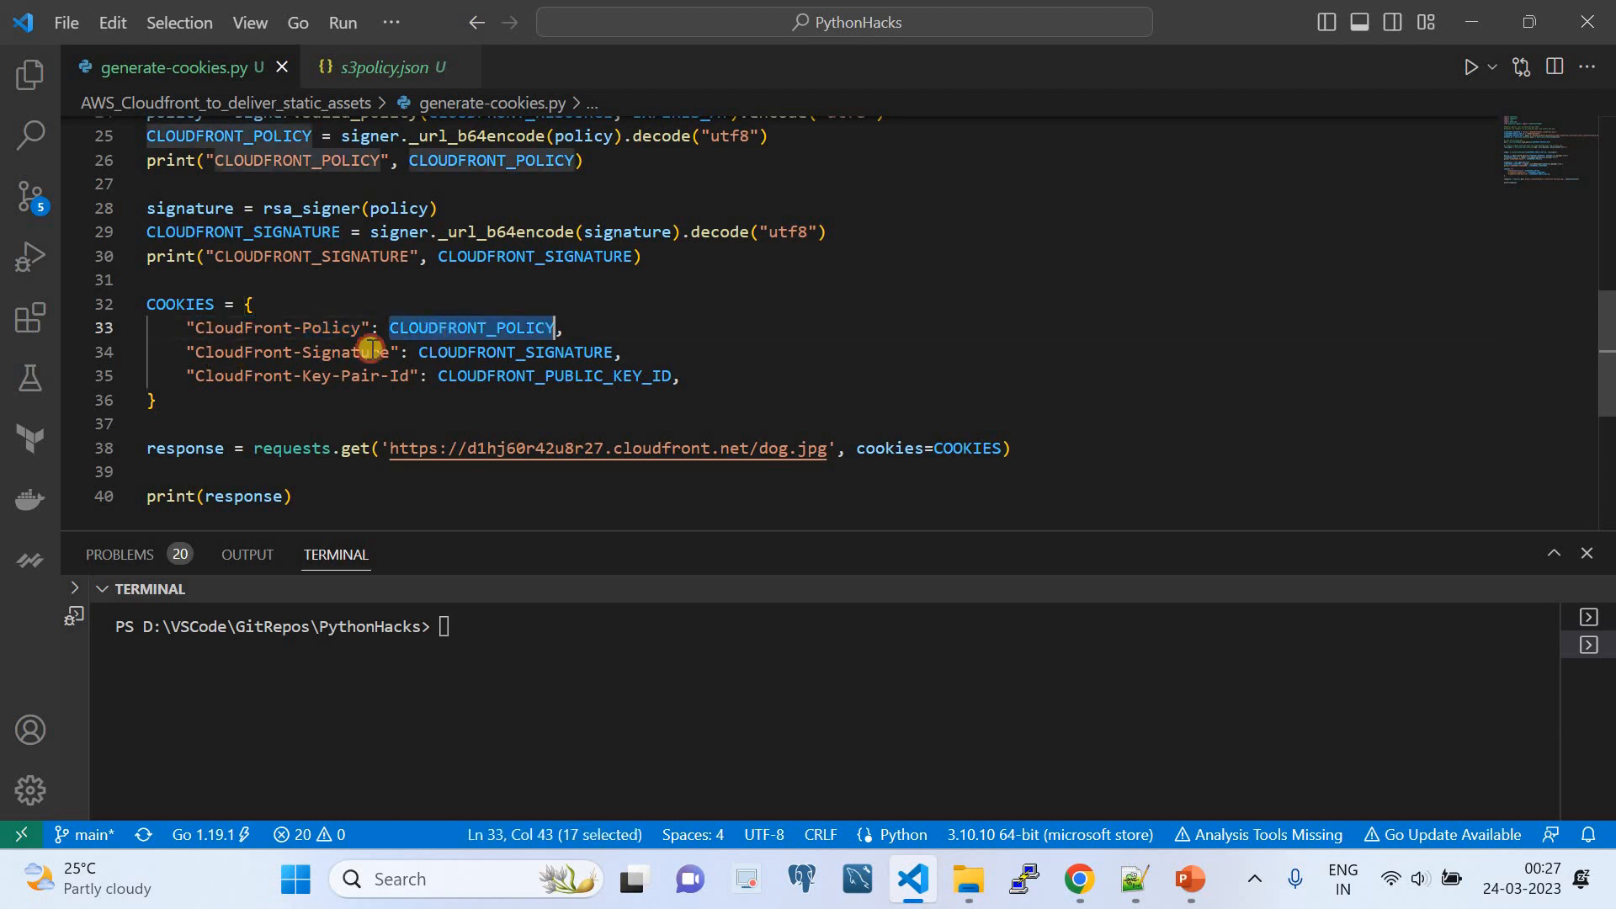
left_click_drag(384, 350, 197, 352)
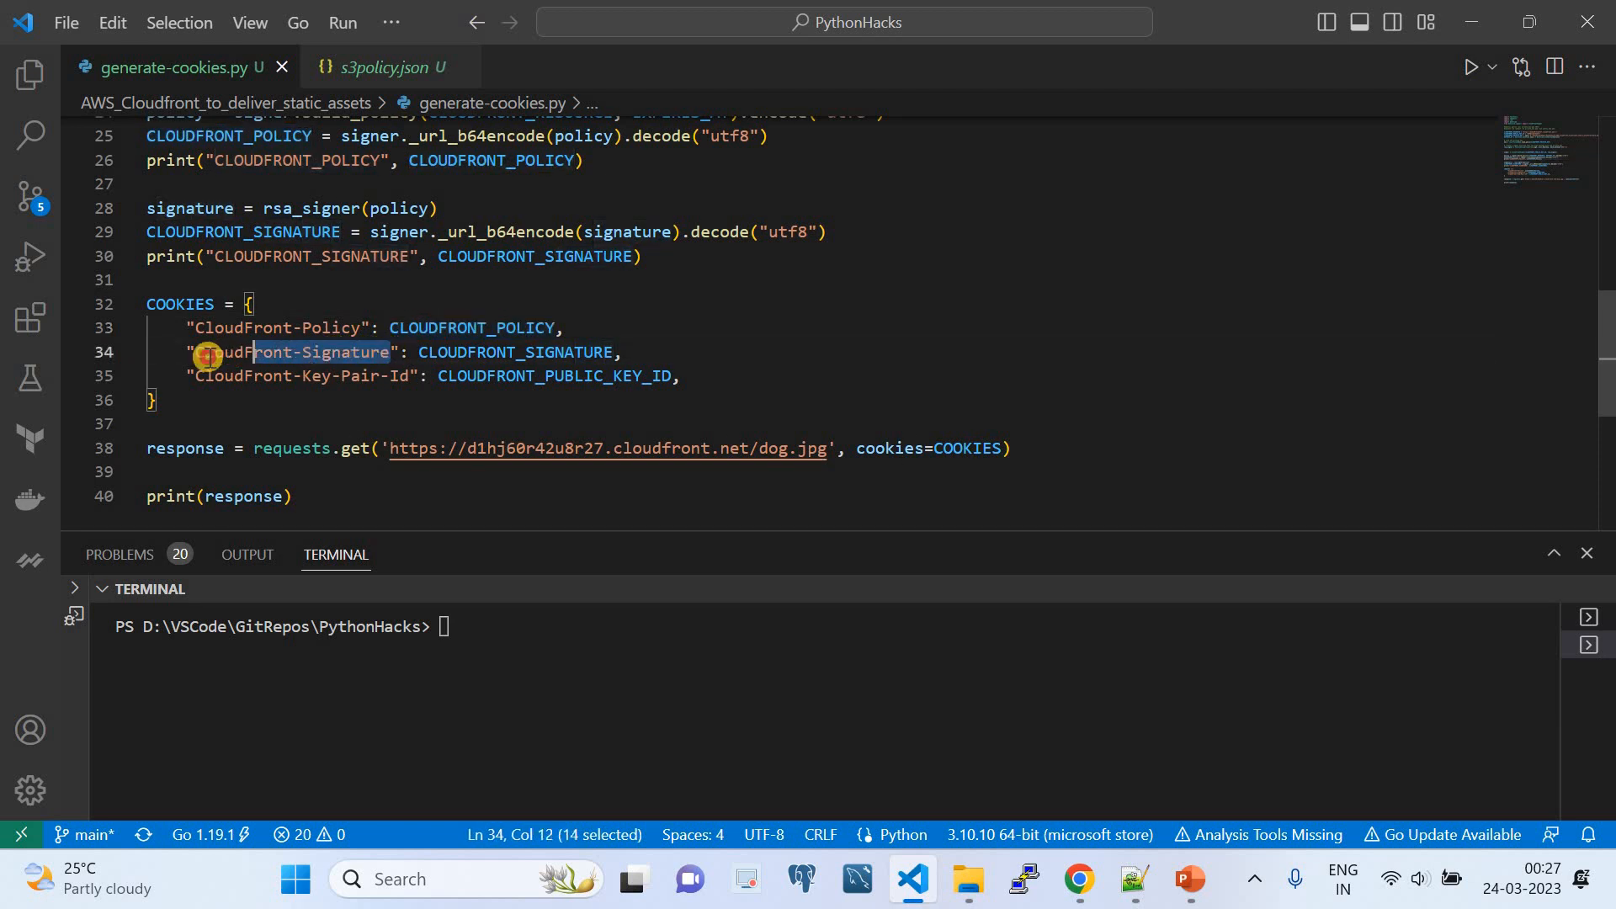
double_click(429, 352)
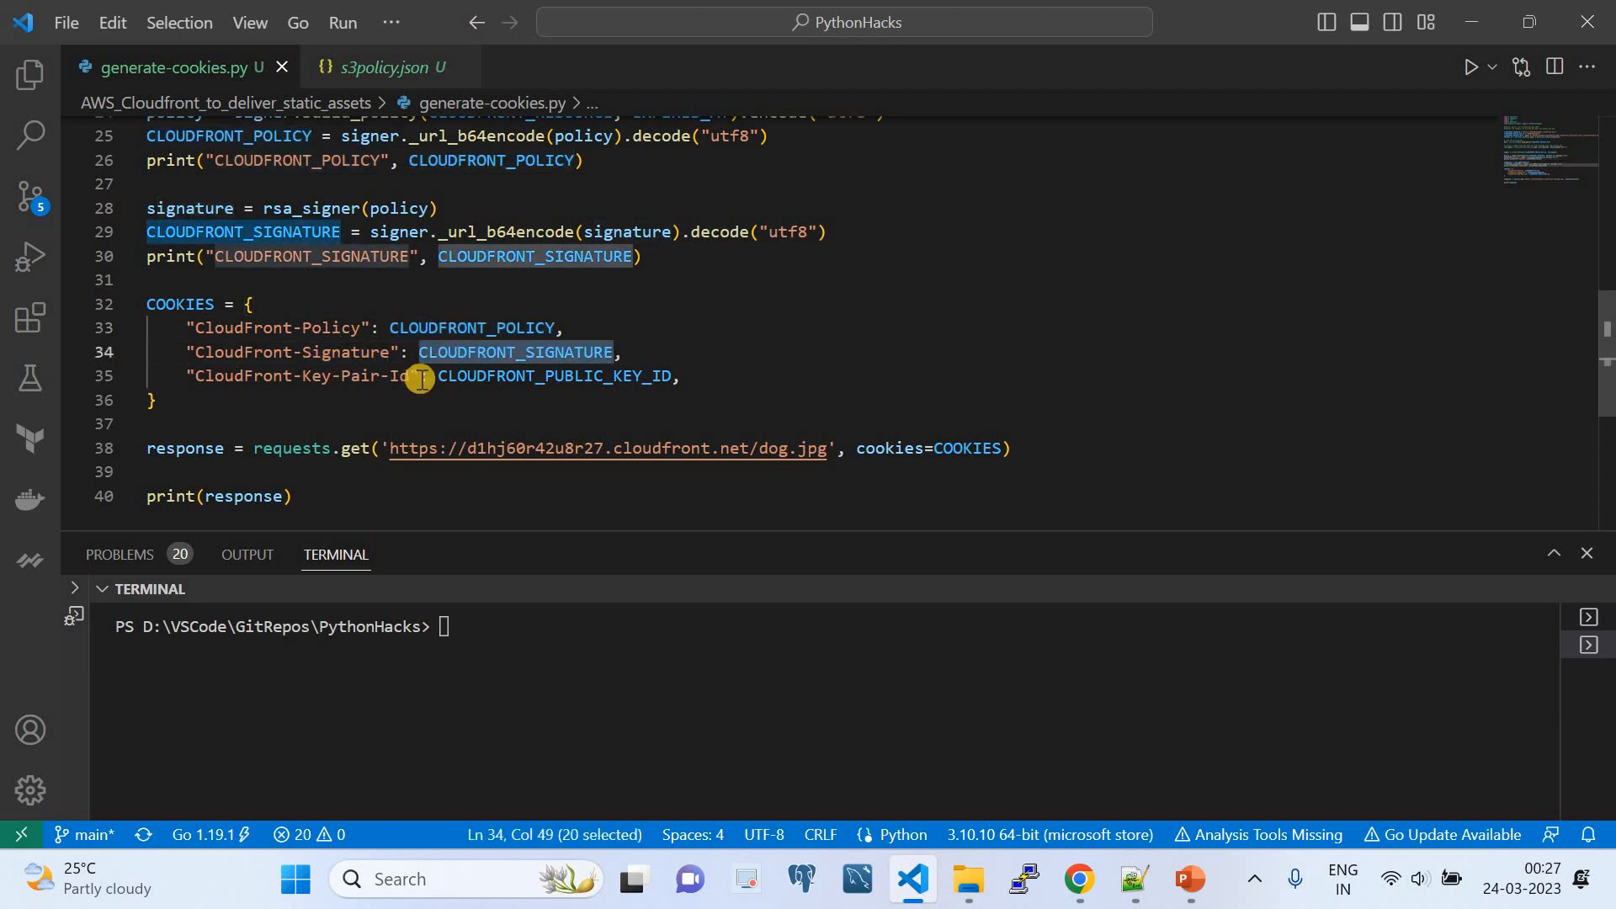
left_click_drag(420, 376, 215, 376)
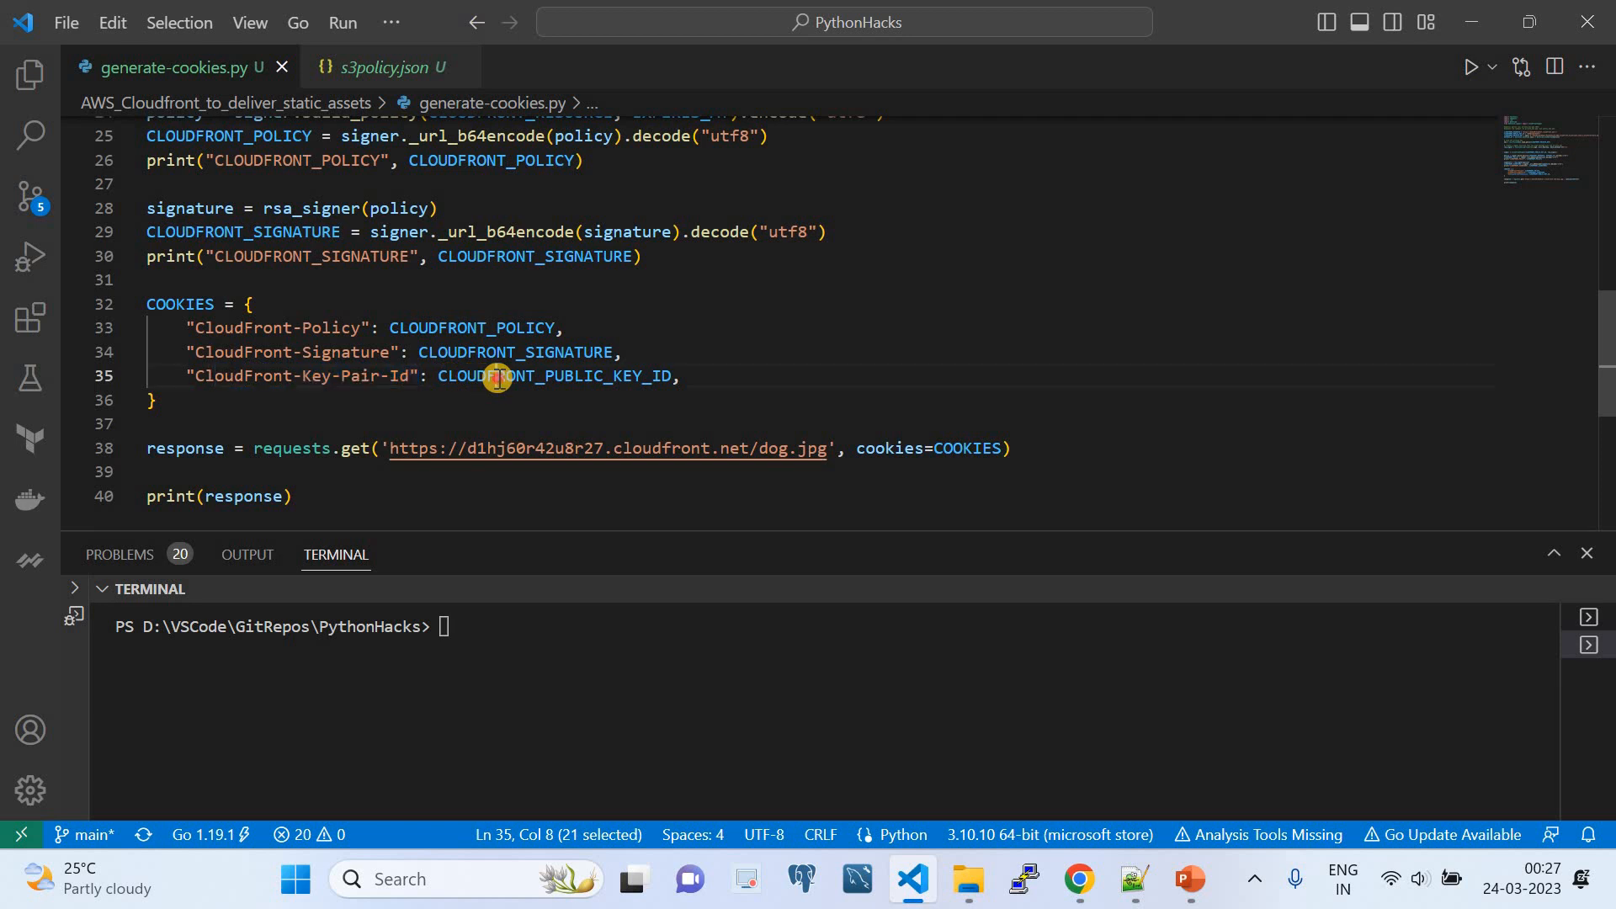
double_click(493, 376)
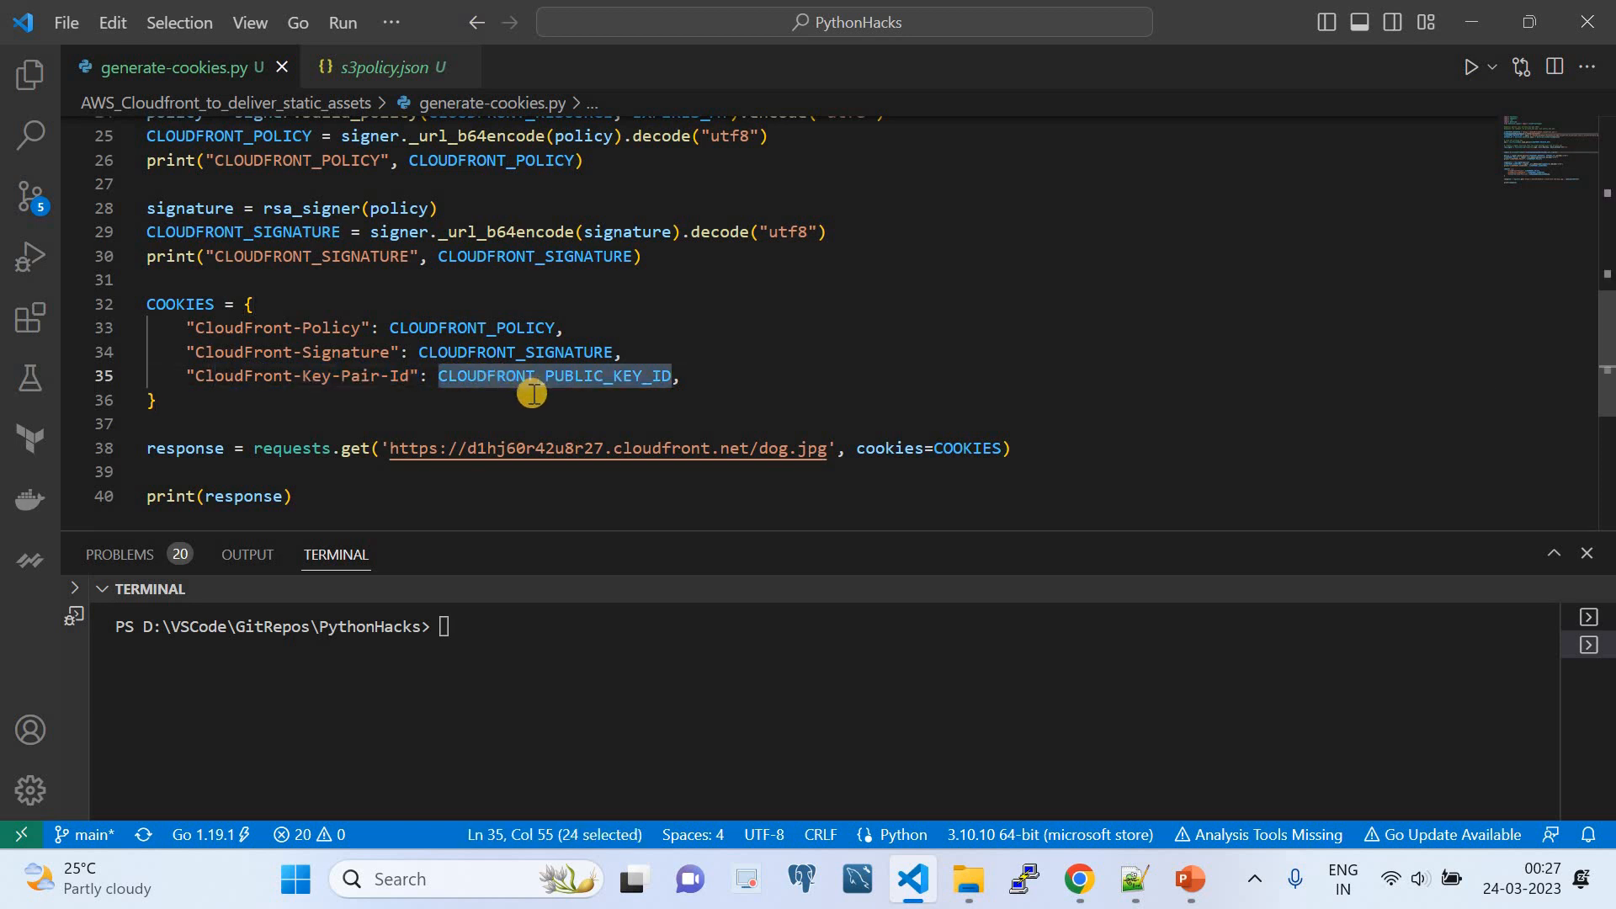
- Examine the requests.get call, checking the CloudFront dog.jpg URL and tracing its cookies argument to the COOKIES dictionary
scroll(533, 393, "down", 2)
double_click(178, 211)
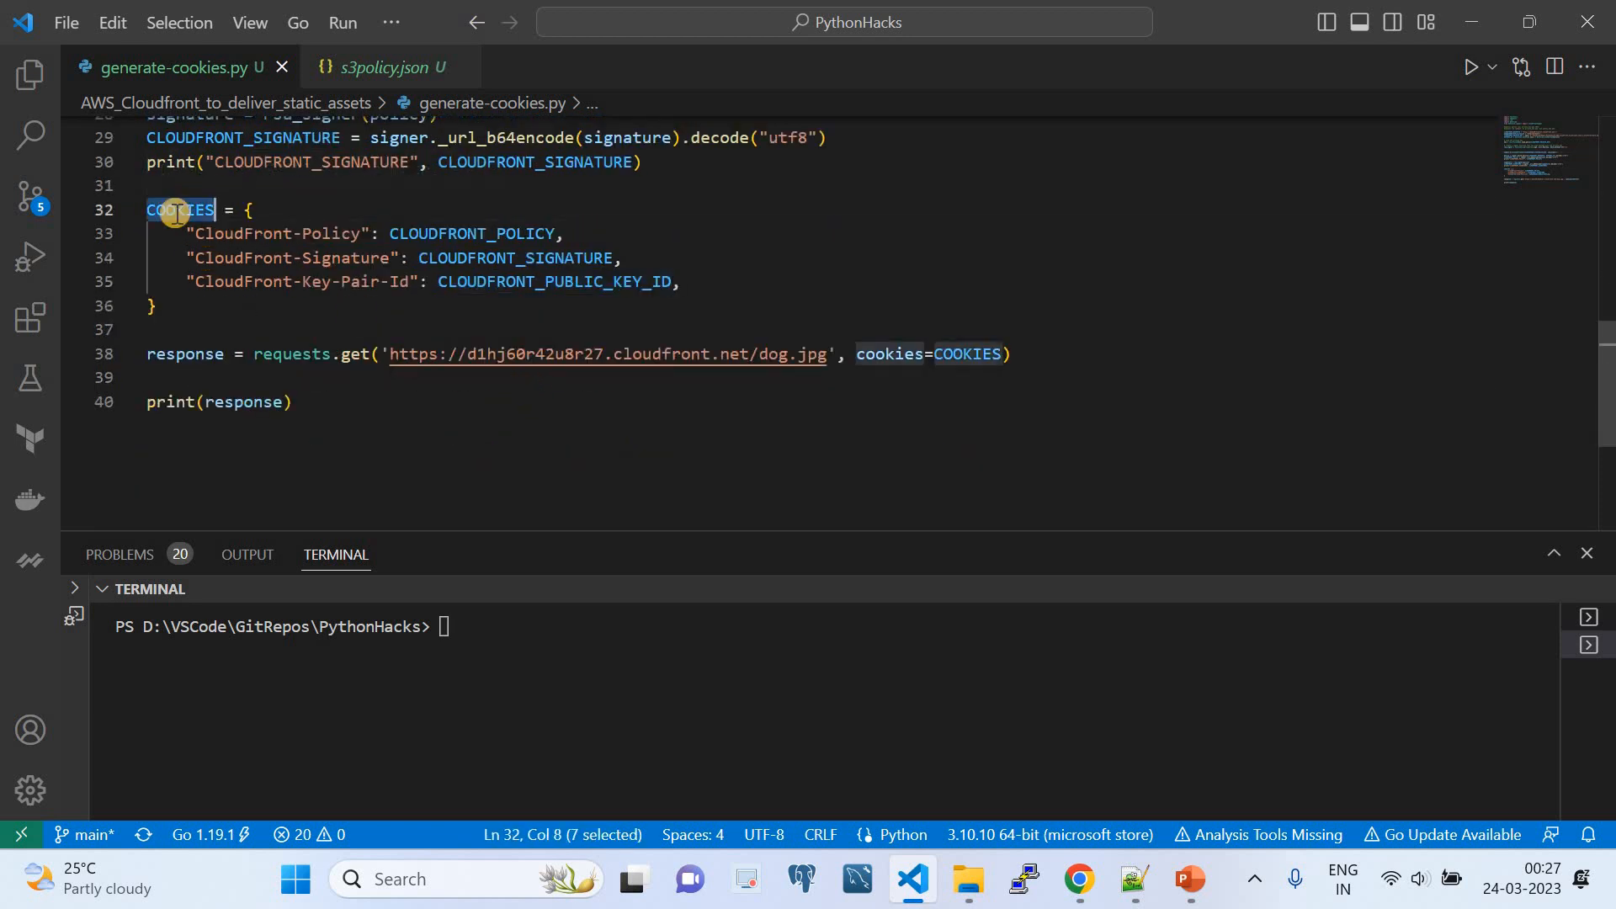
double_click(313, 353)
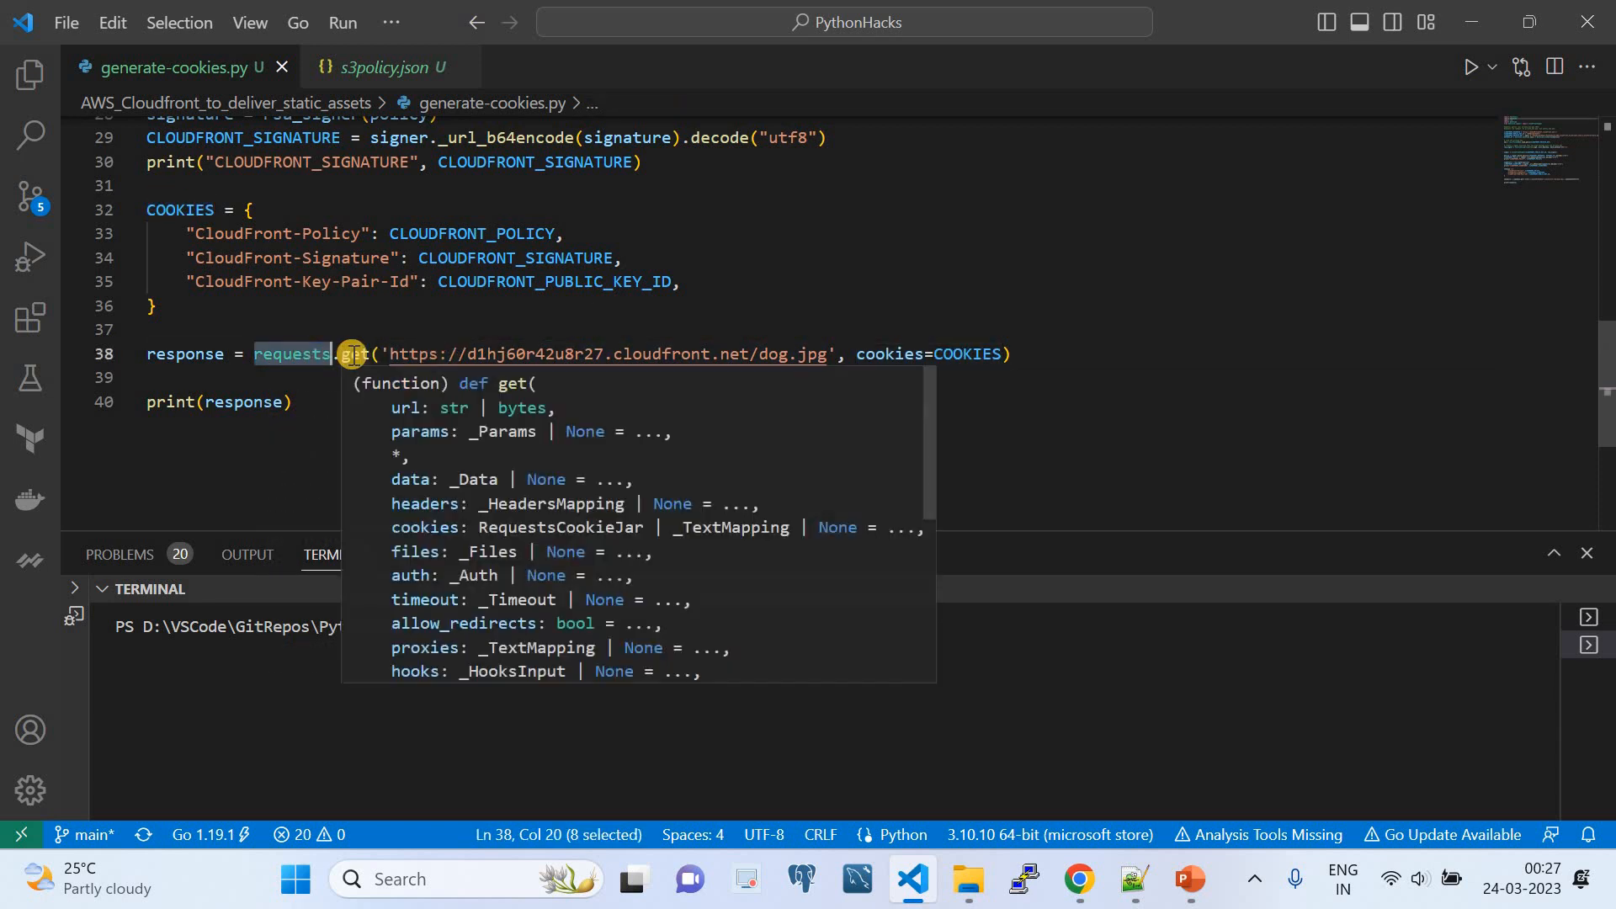
double_click(354, 354)
left_click_drag(829, 355, 389, 354)
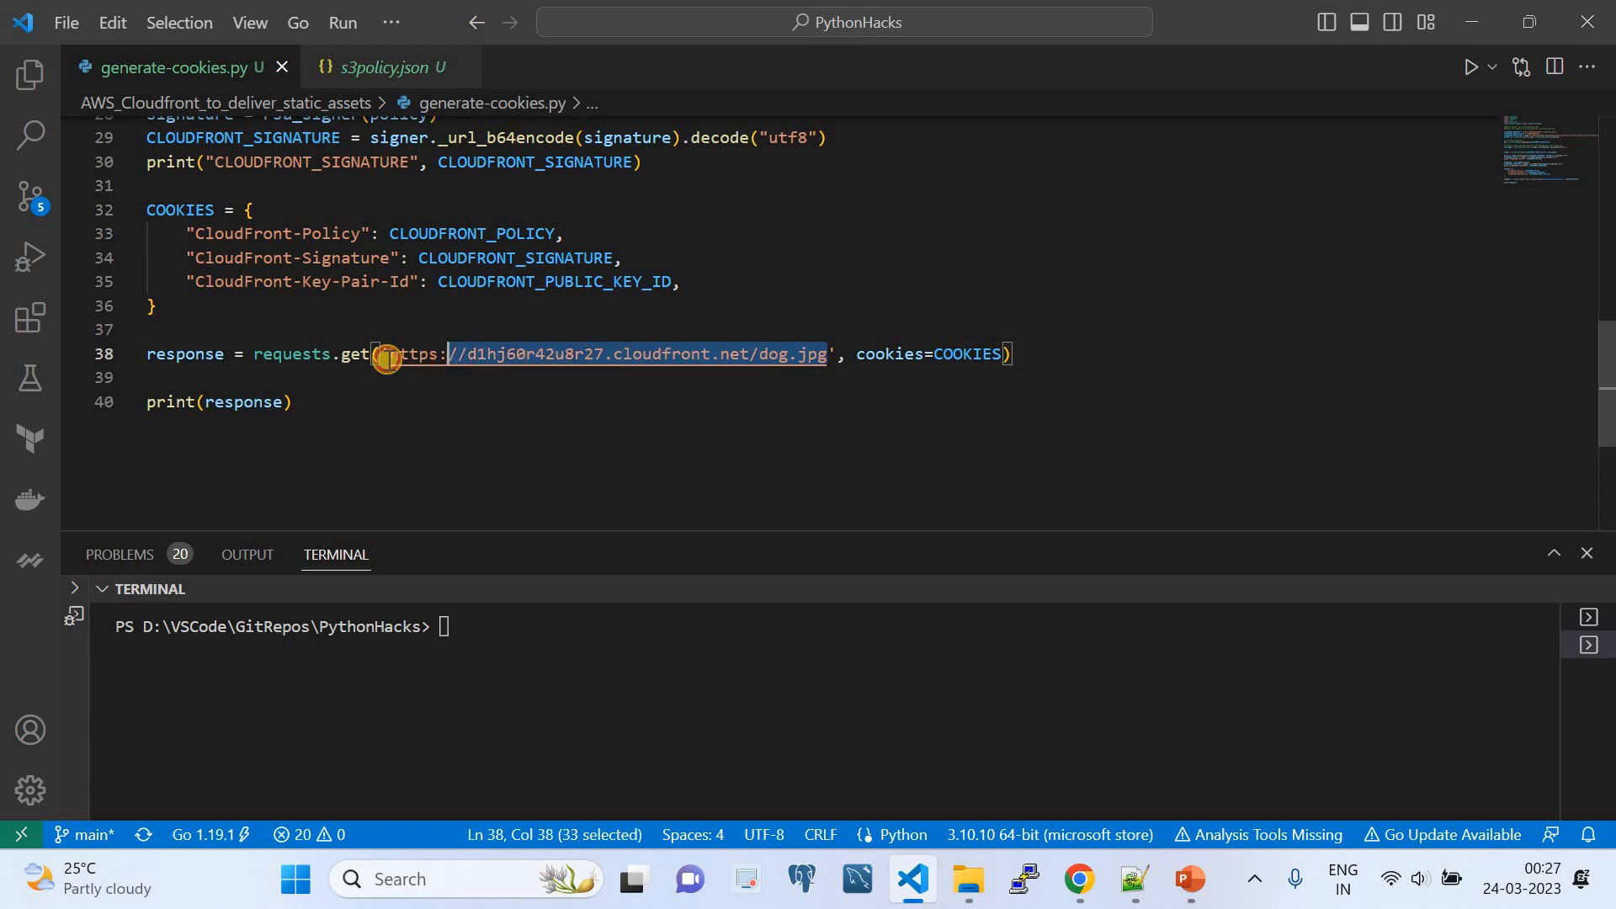
double_click(987, 354)
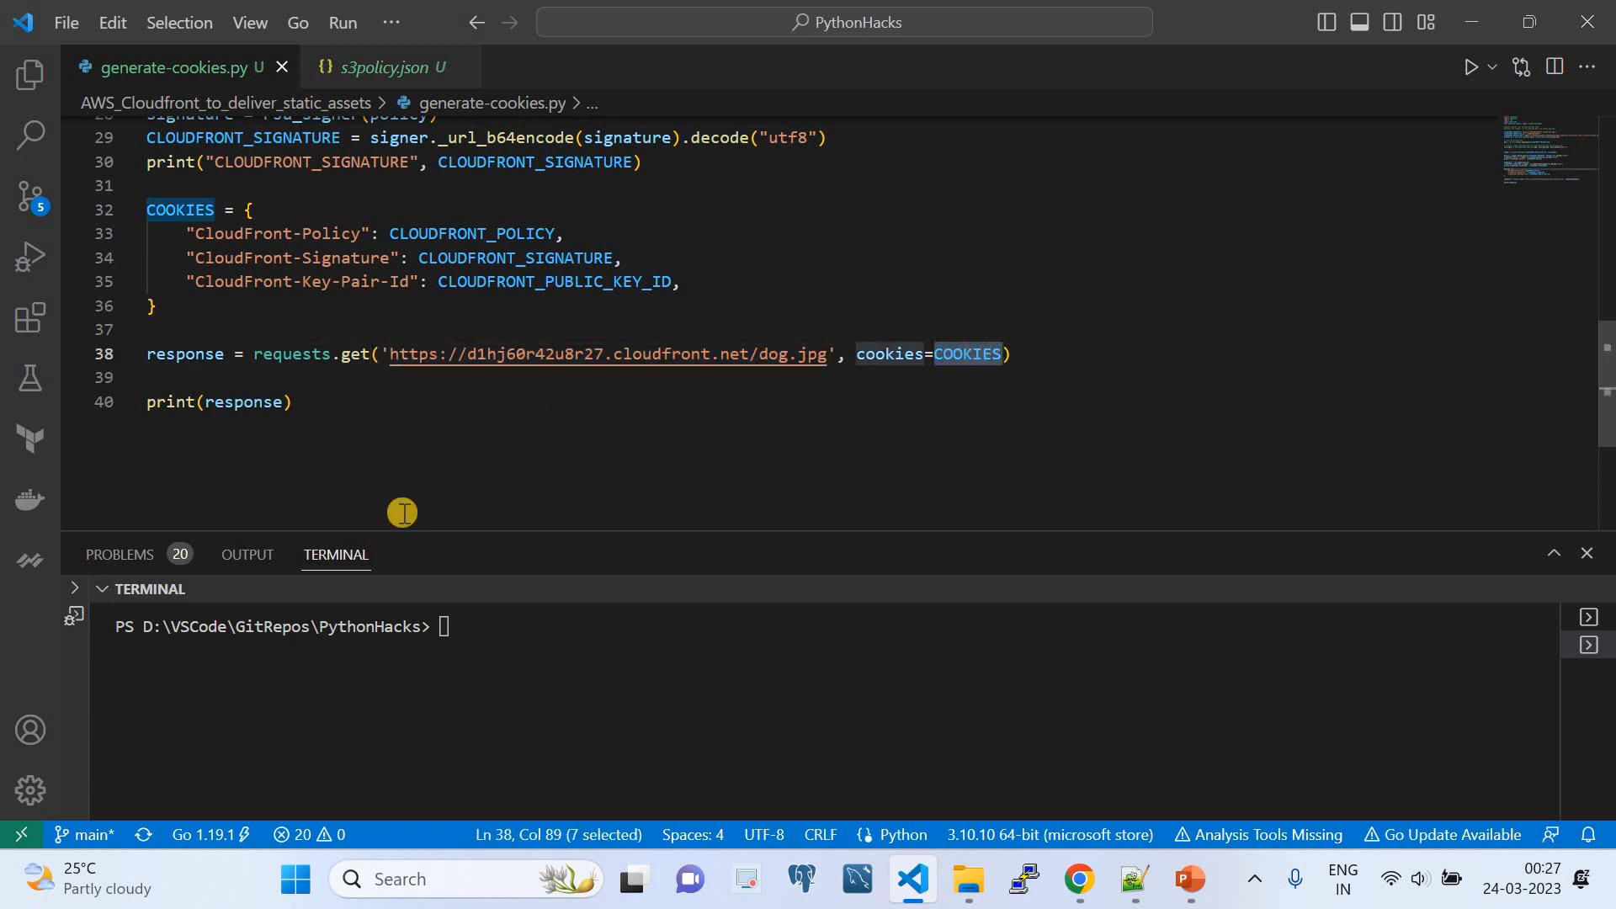
- Enlarge the terminal area and run generate-cookies.py
left_click(515, 623)
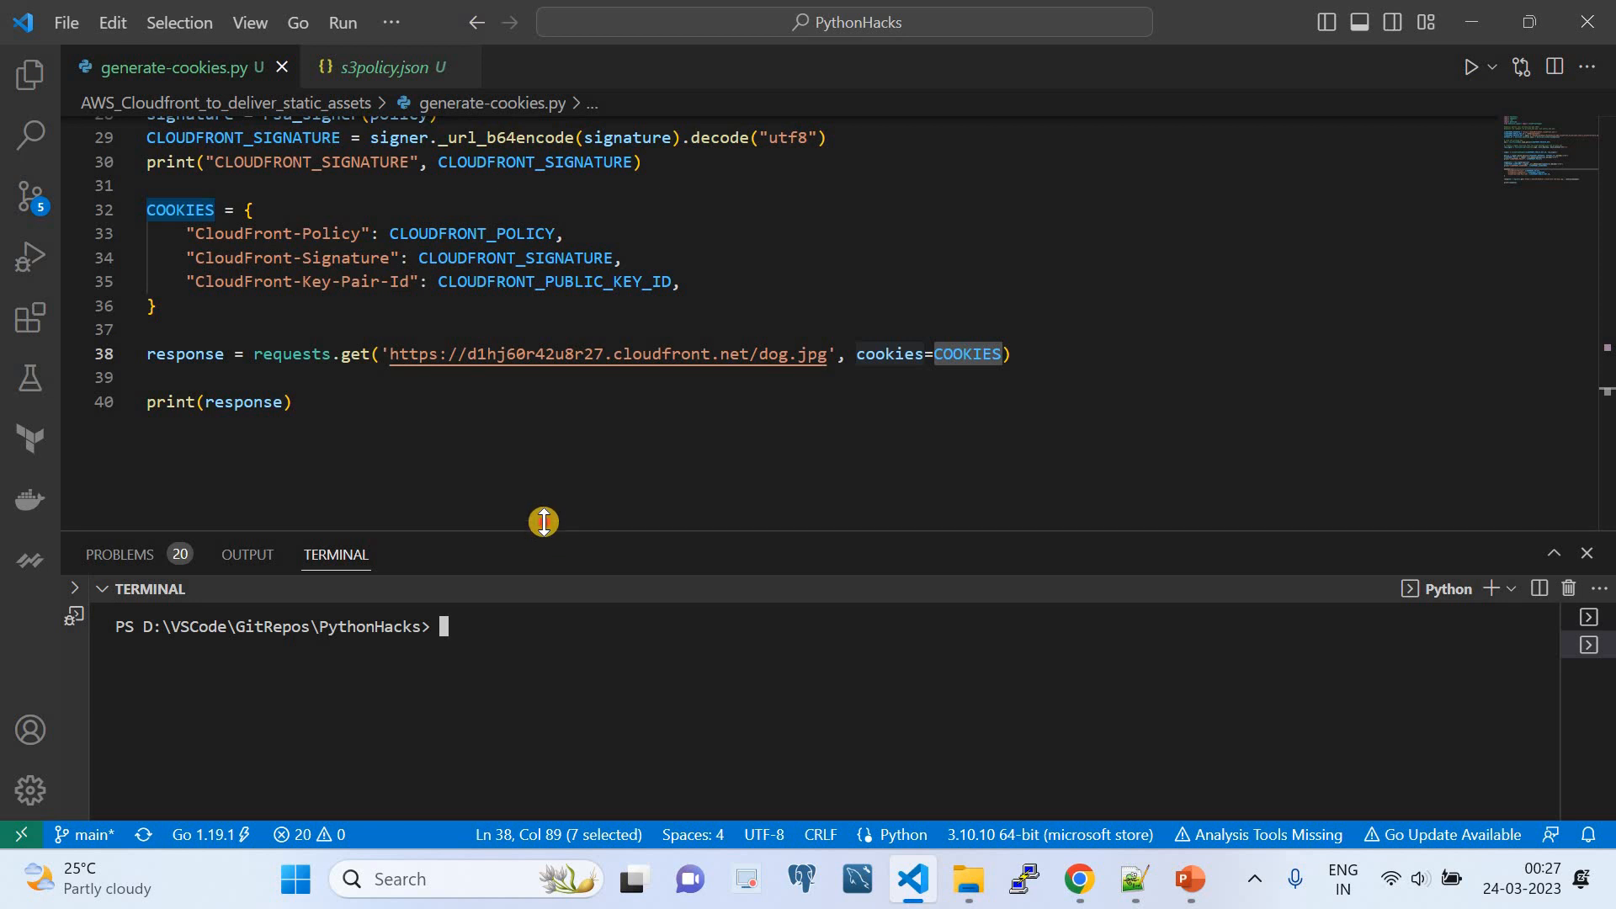
left_click_drag(544, 521, 516, 407)
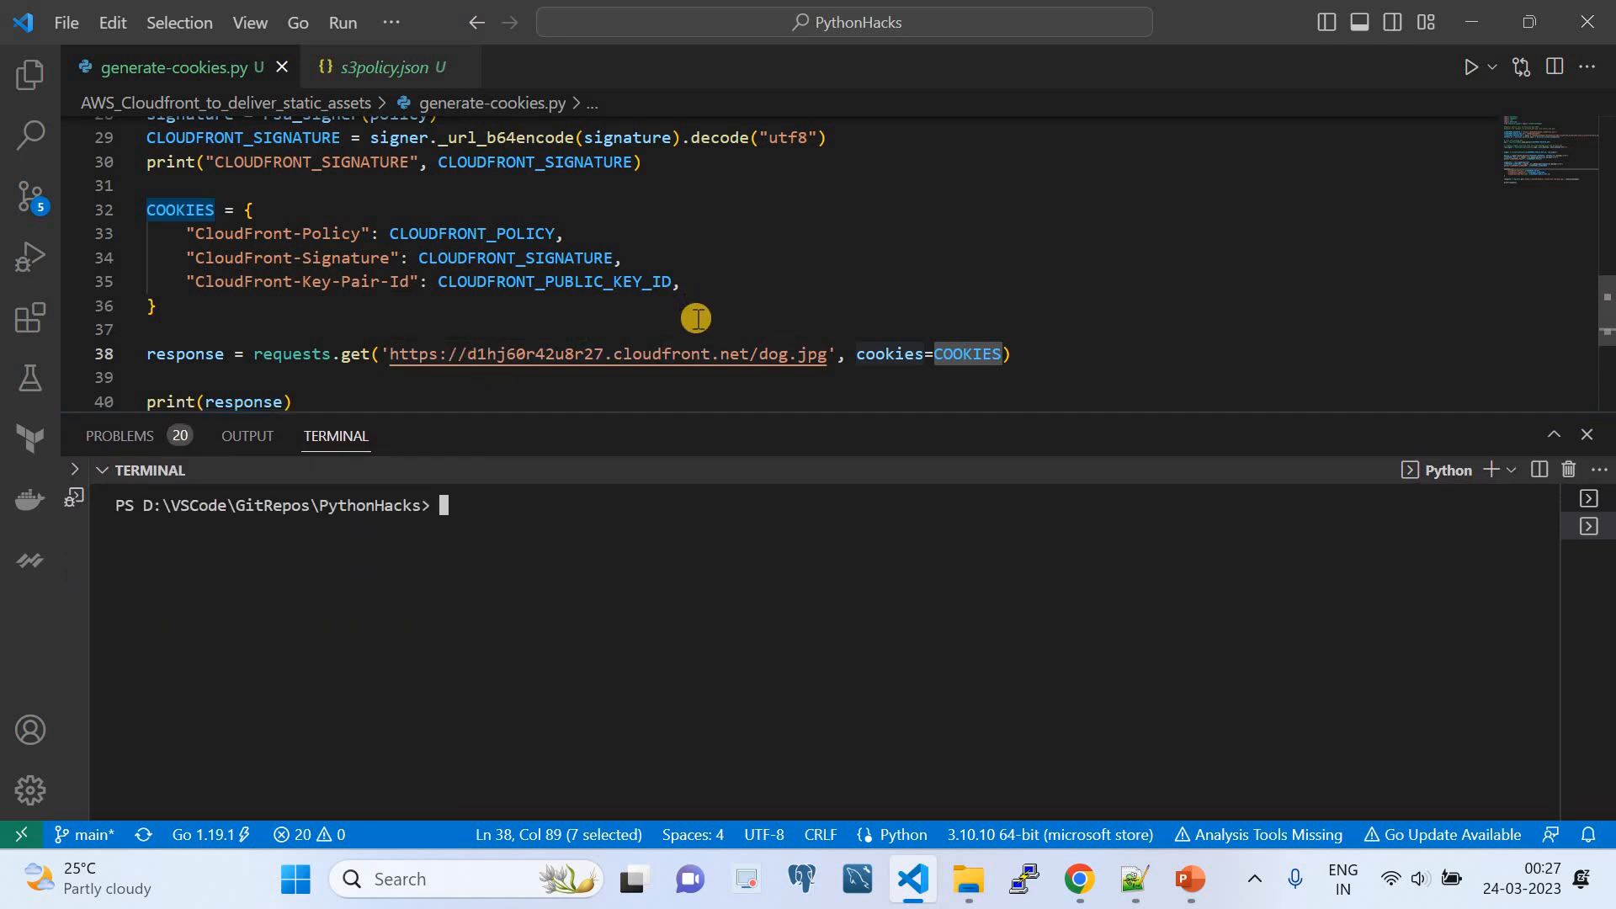
scroll(697, 318, "down", 1)
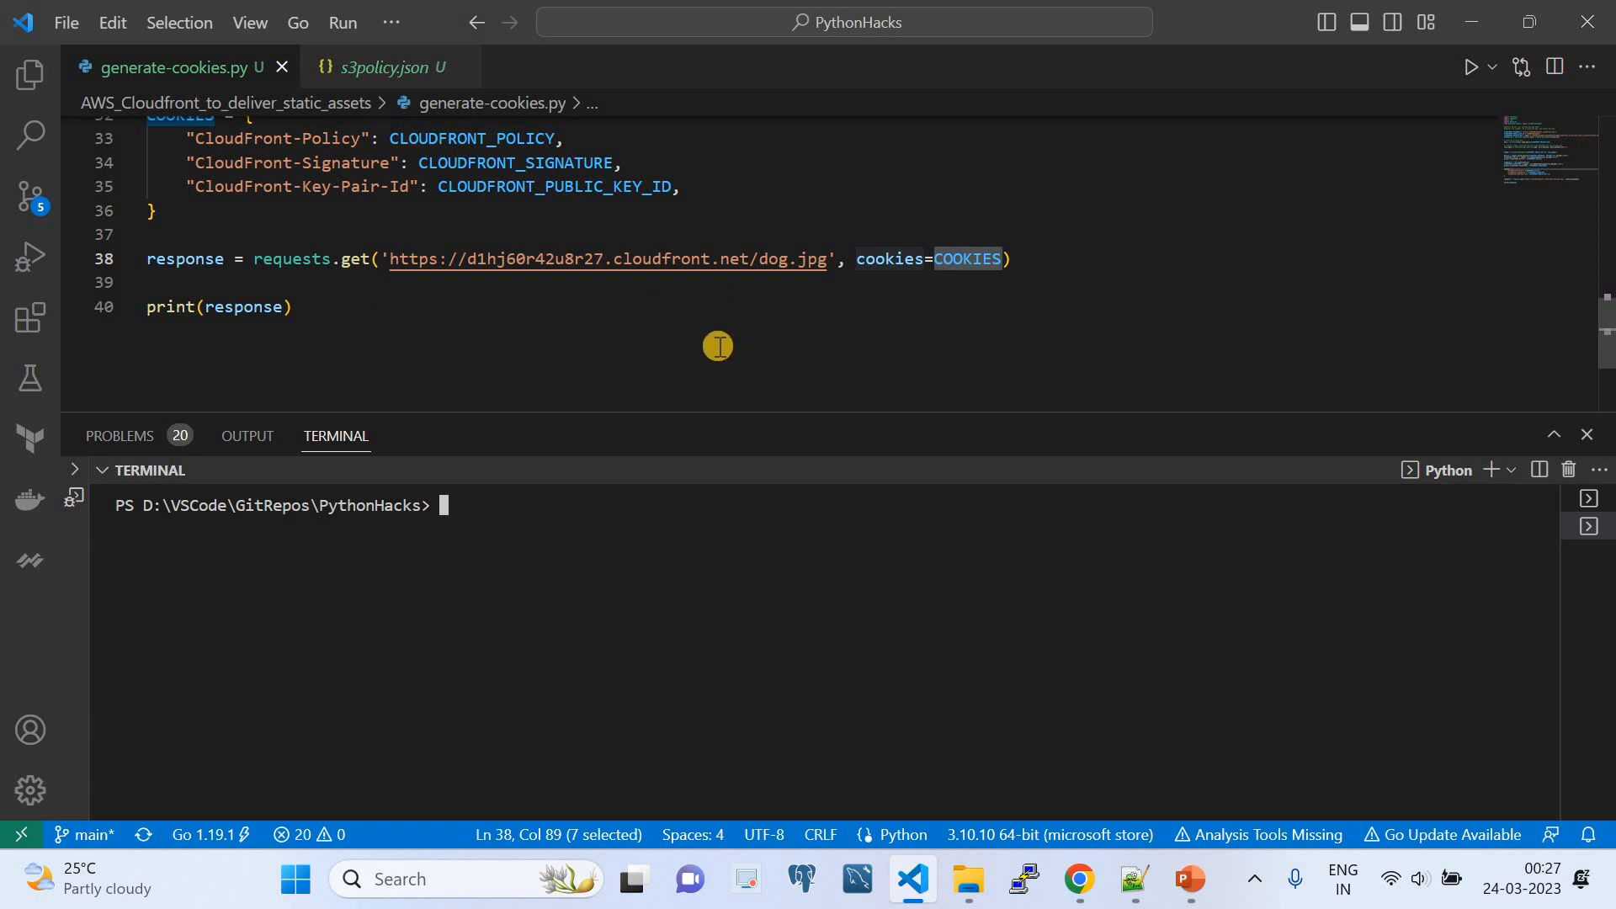
left_click(1462, 73)
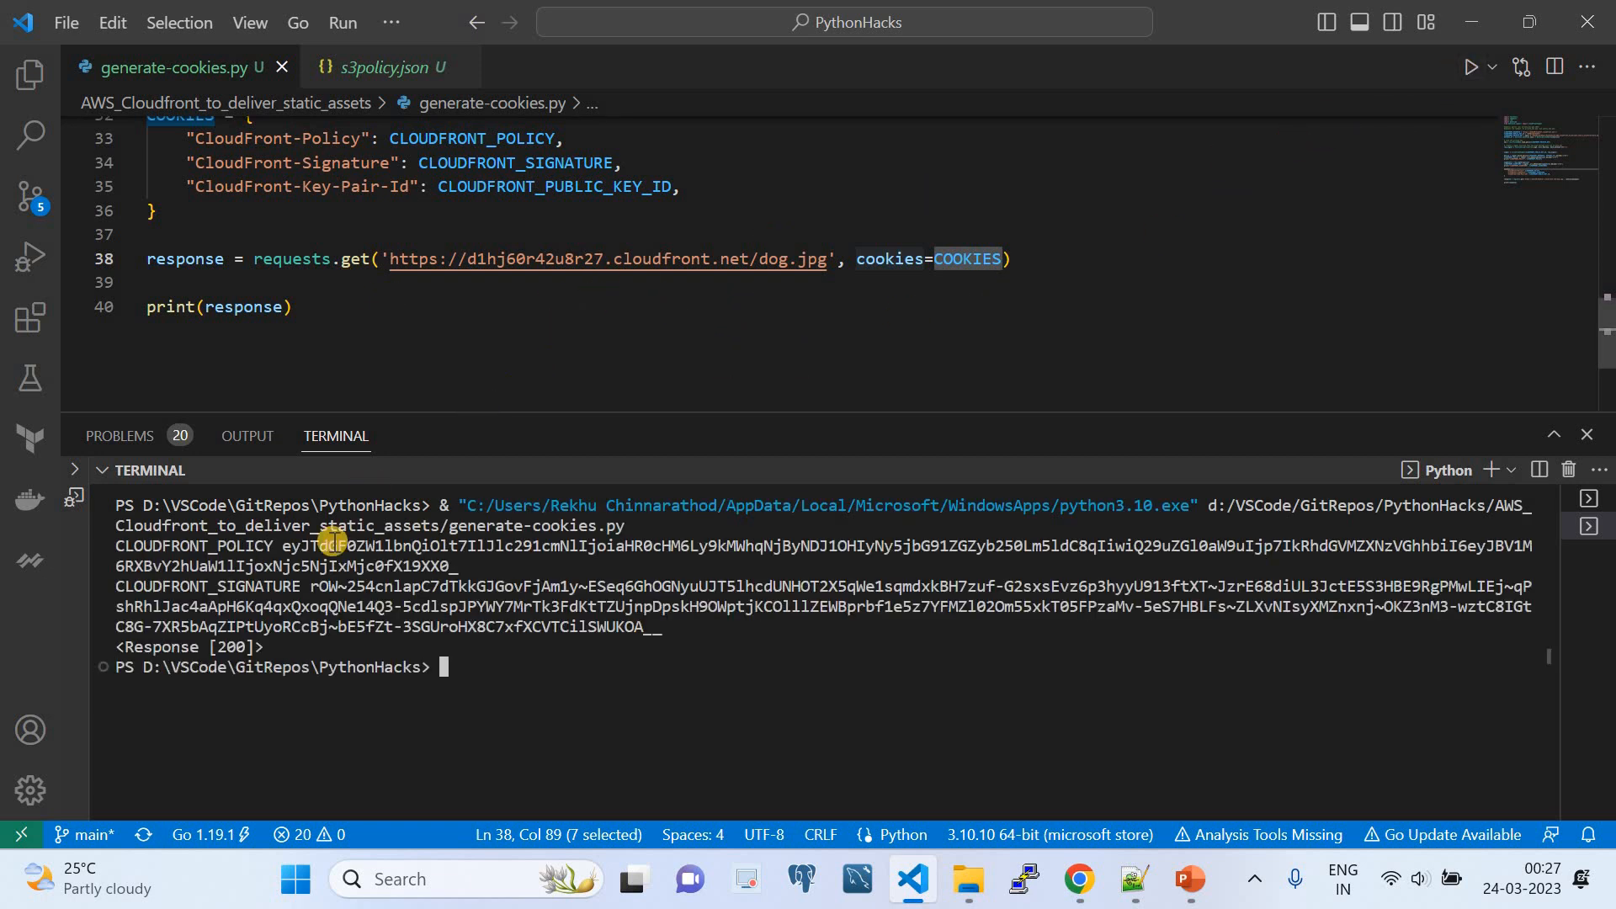
- Examine the script's terminal output, covering the HTTP response status and the generated CLOUDFRONT_POLICY and CLOUDFRONT_SIGNATURE values
left_click_drag(269, 646, 113, 644)
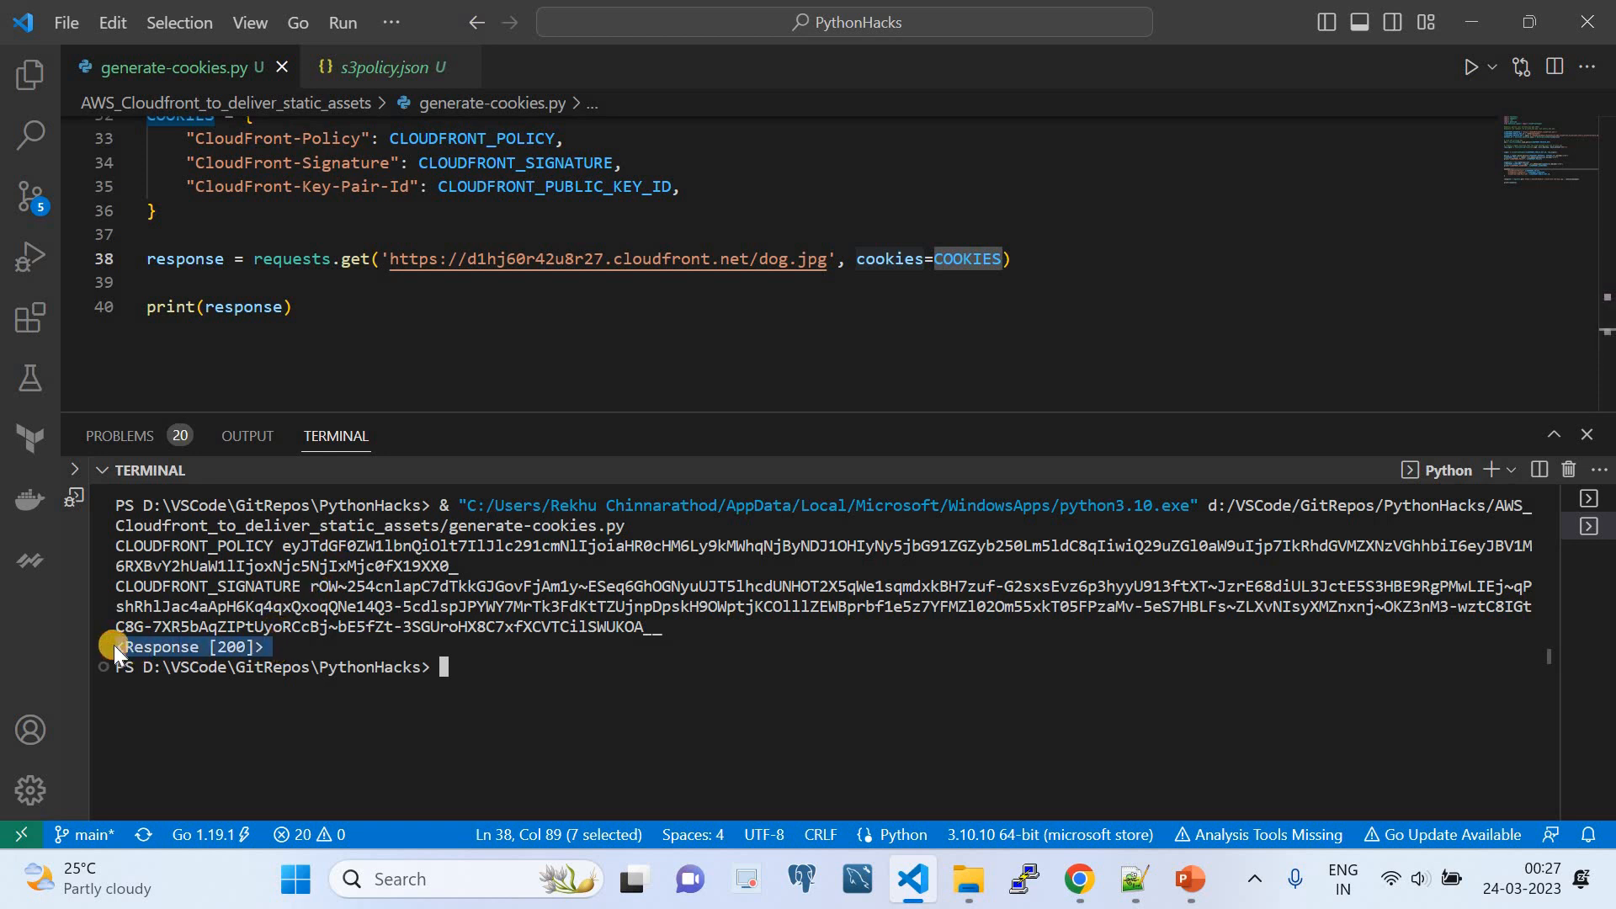
left_click(123, 319)
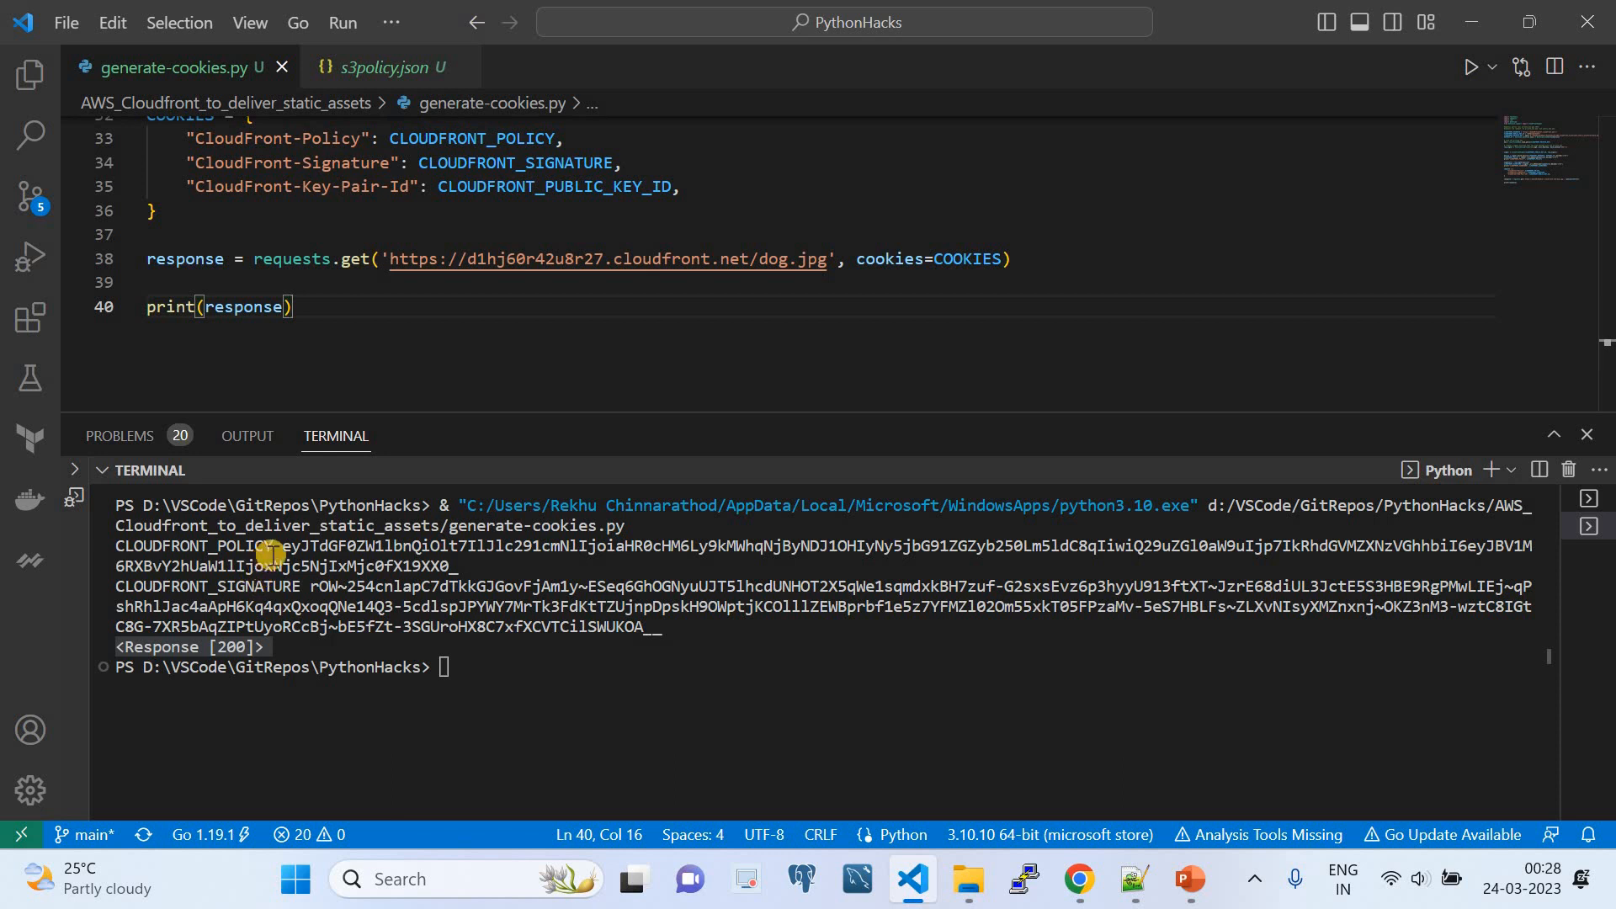
double_click(214, 545)
triple_click(286, 551)
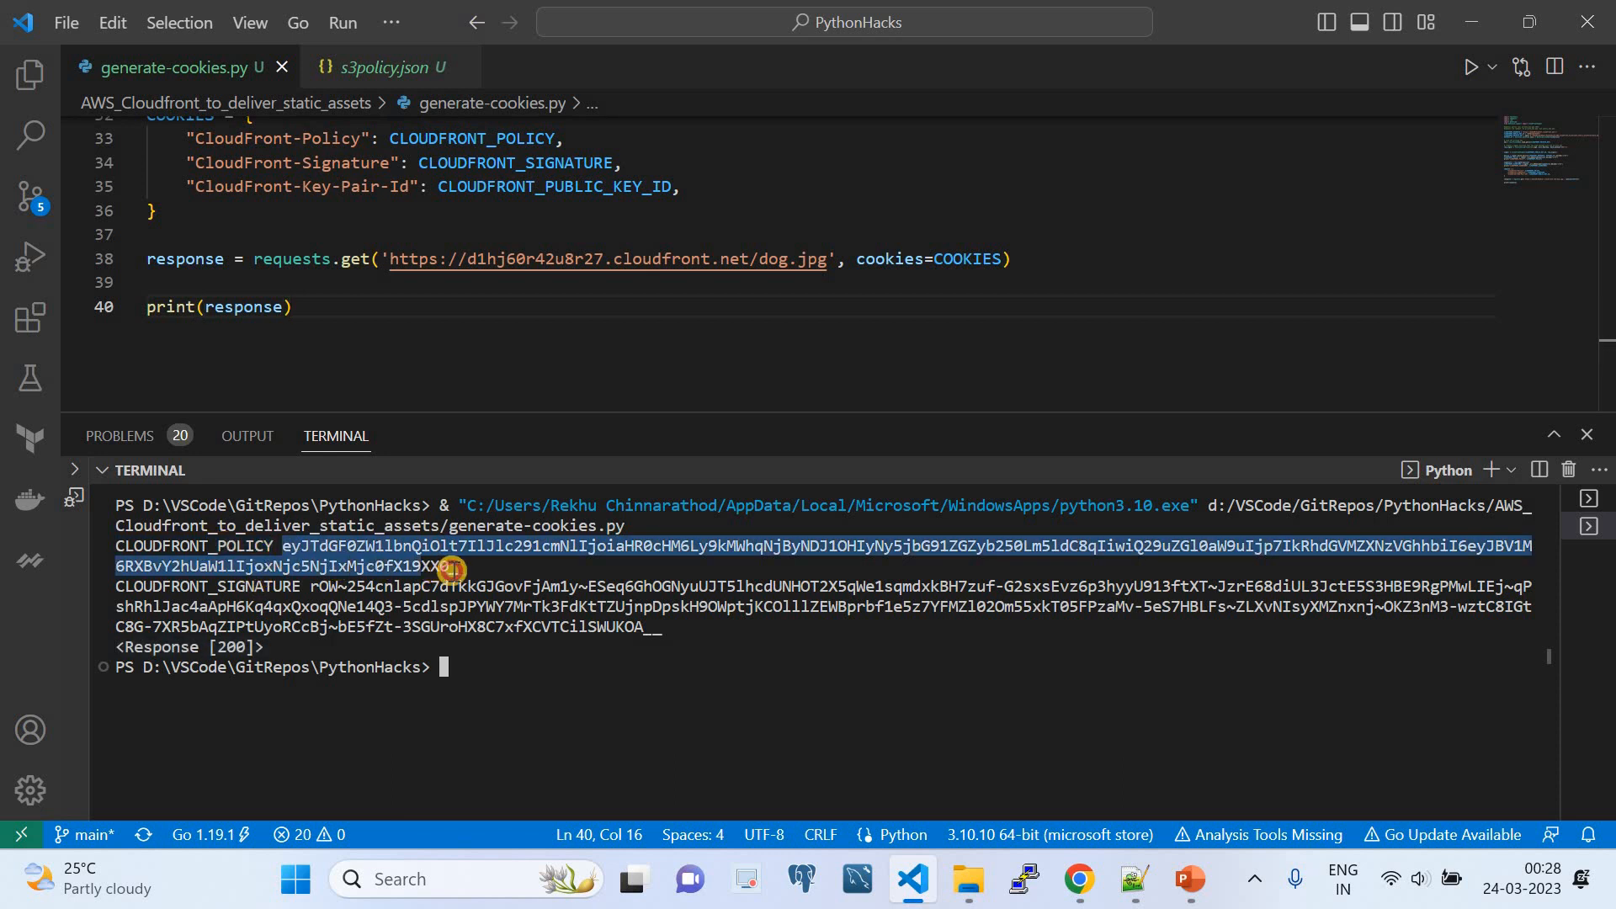
left_click(293, 589)
double_click(293, 589)
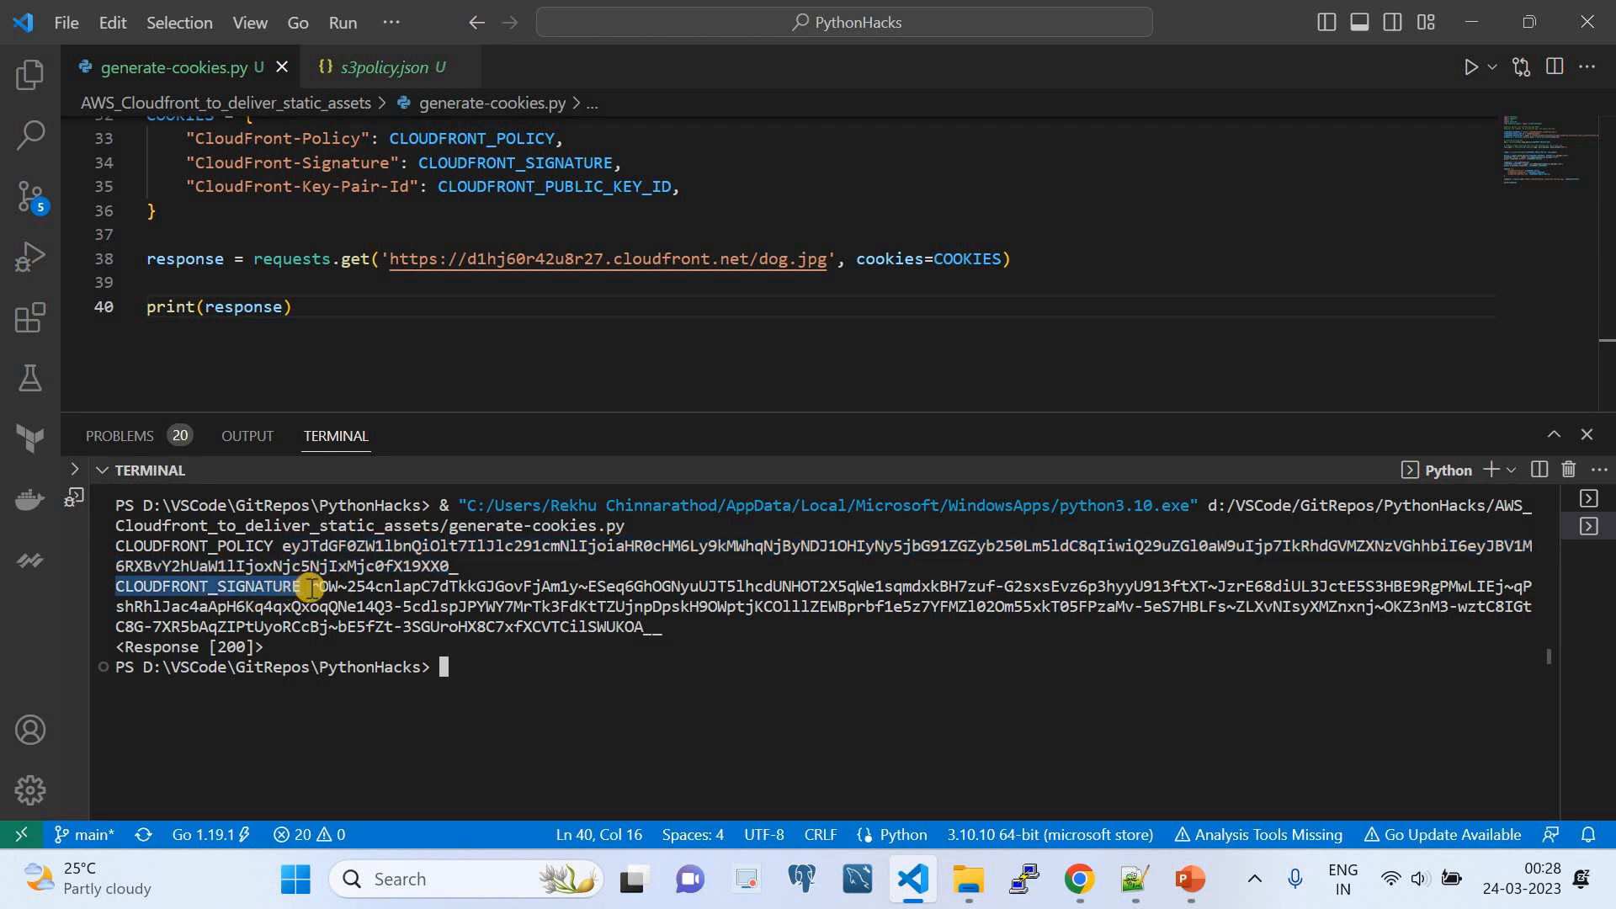
mouse_move(311, 587)
left_mouse_down()
mouse_move(551, 604)
mouse_move(668, 633)
left_mouse_up()
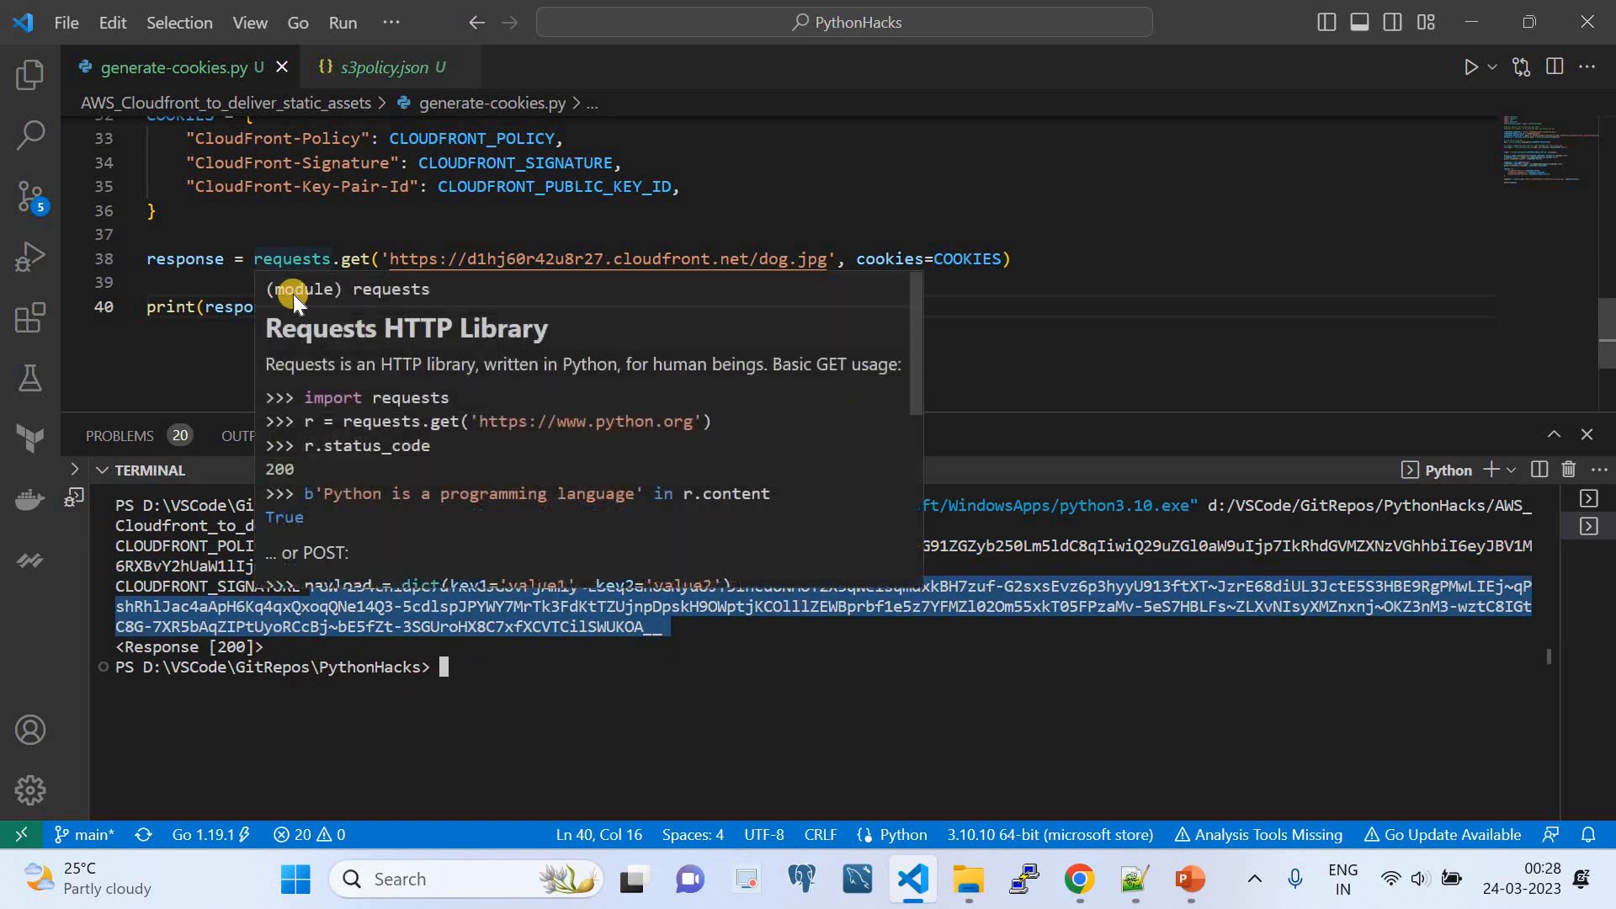
- Check the script's response status in the terminal and request the CloudFront dog.jpg URL in Chrome without cookies for comparison
left_click_drag(264, 646, 98, 645)
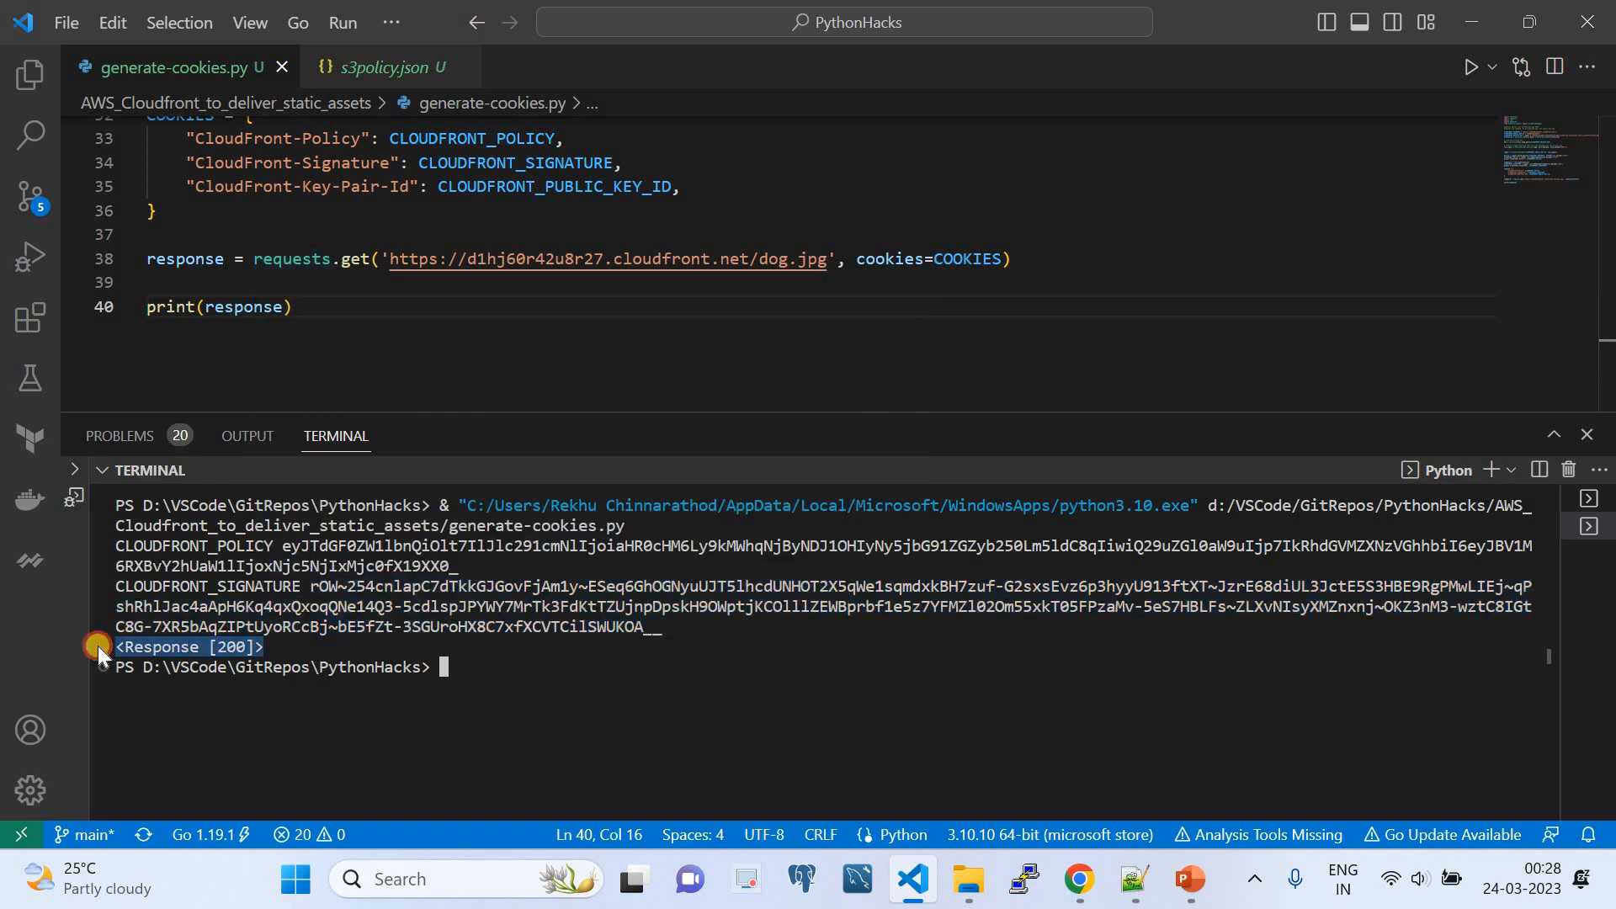
left_click(1078, 878)
left_click(1035, 12)
left_click(832, 67)
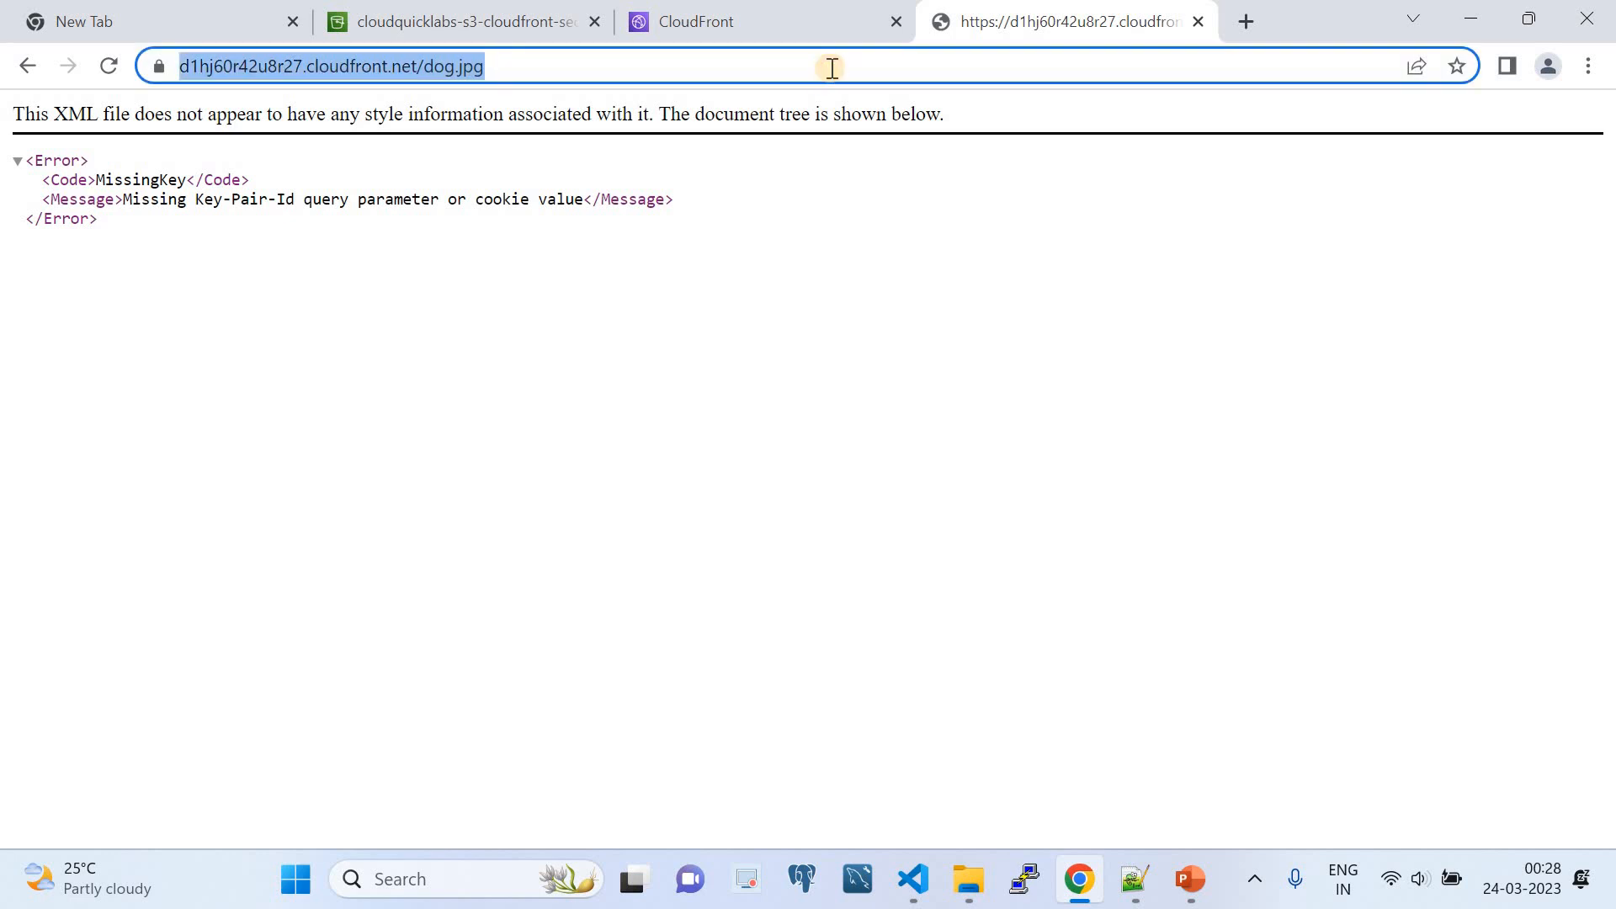
key("Return")
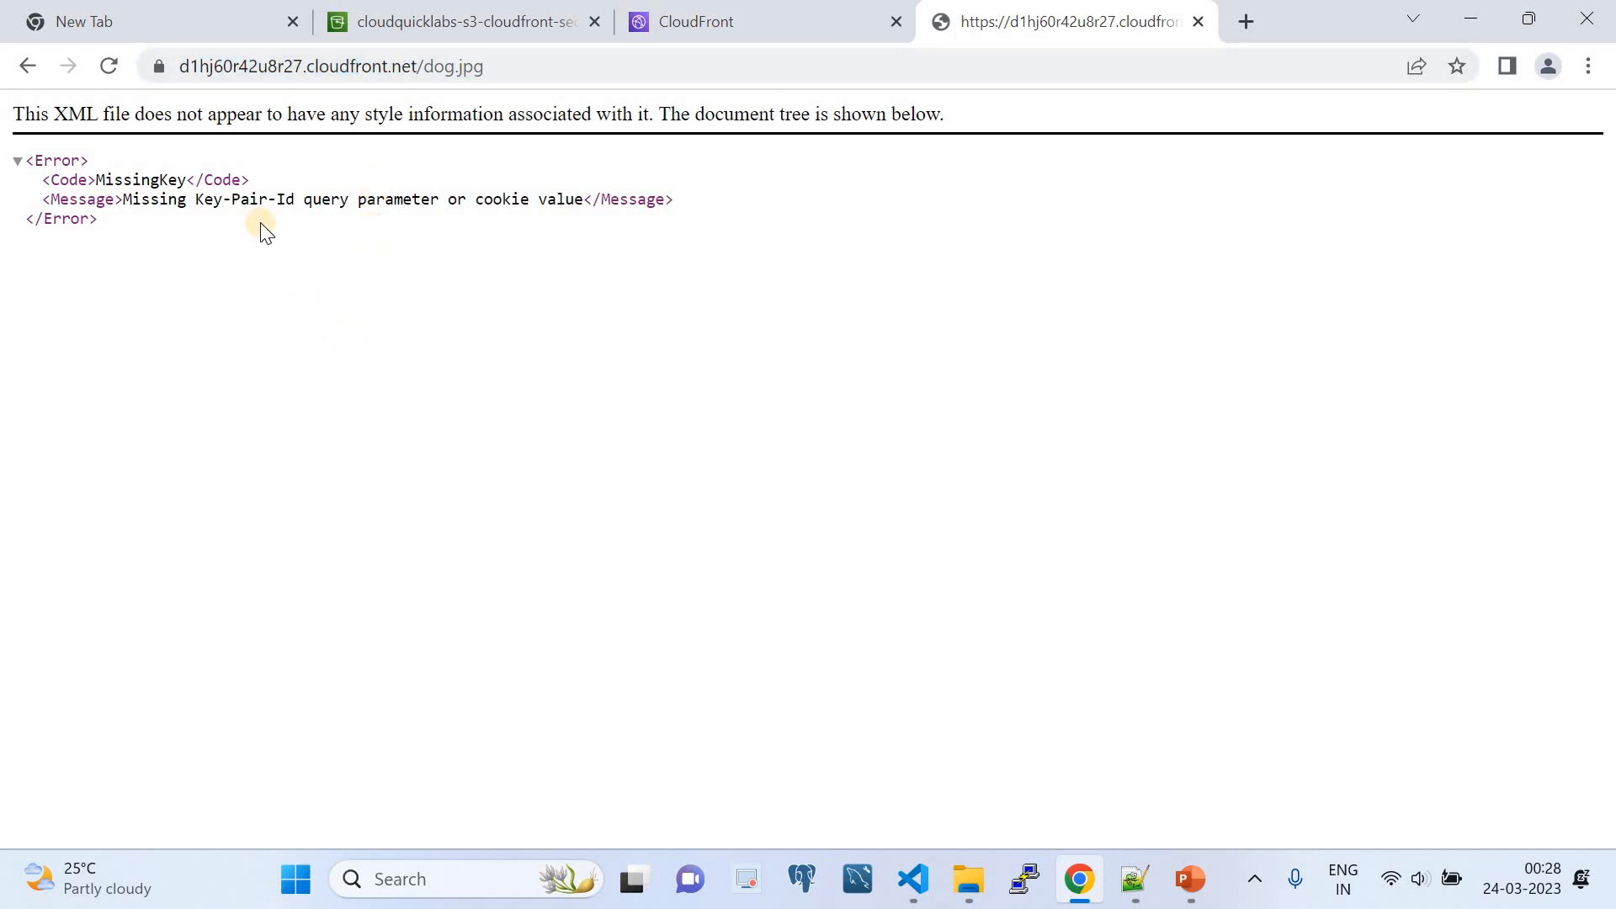
left_click(913, 878)
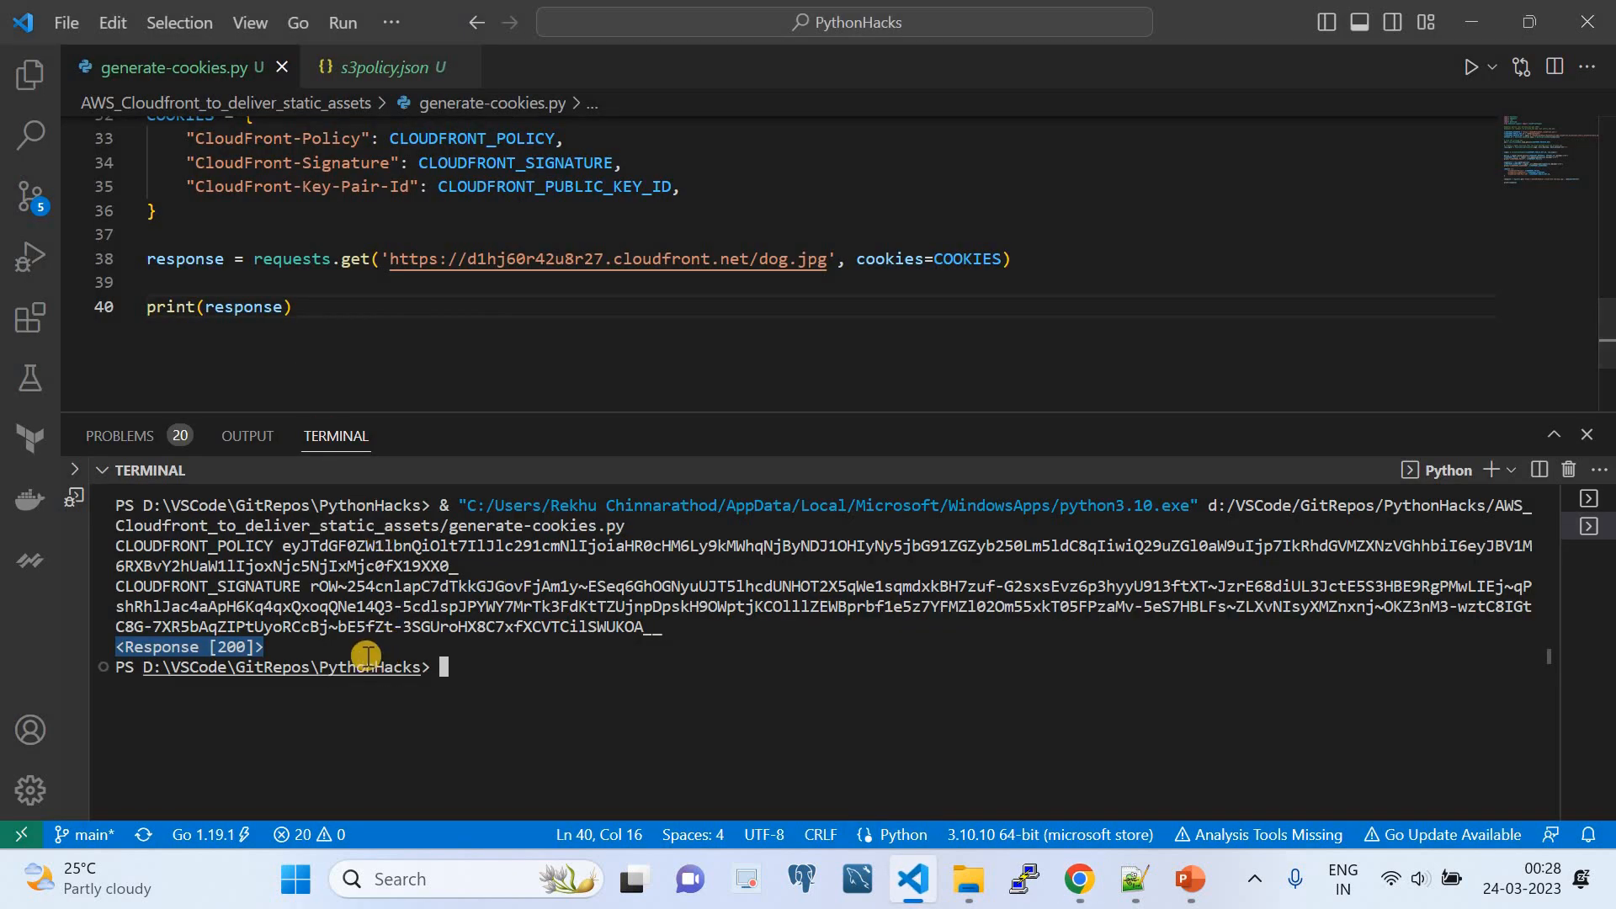
left_click(1080, 879)
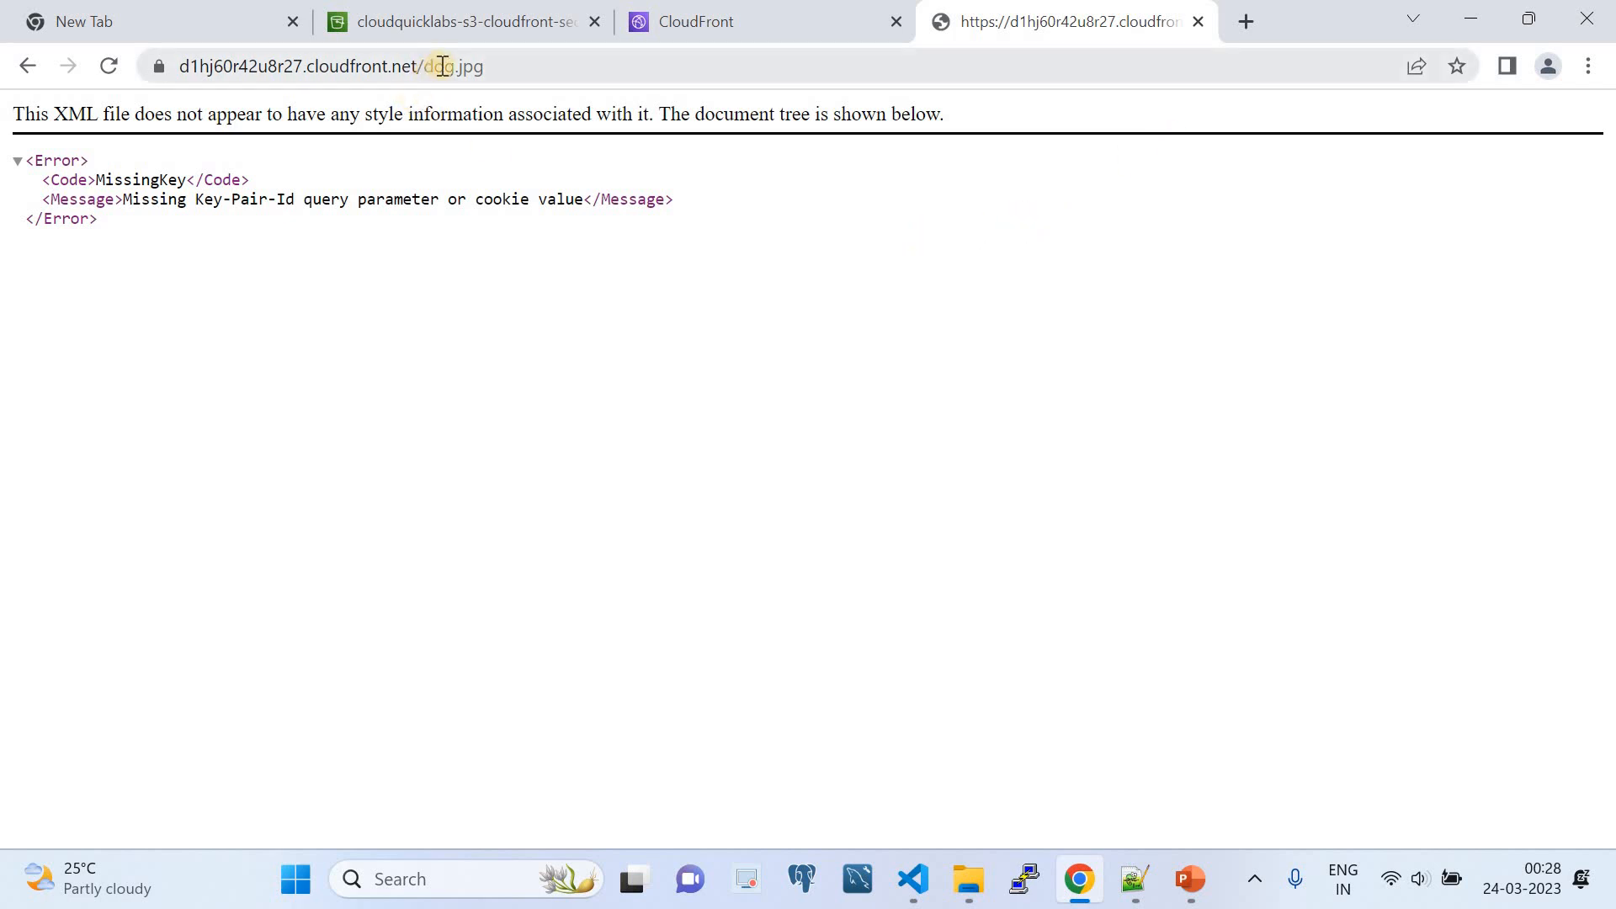
- Open Chrome's developer tools and display the stored cookies for the CloudFront dog.jpg site
left_click(1590, 69)
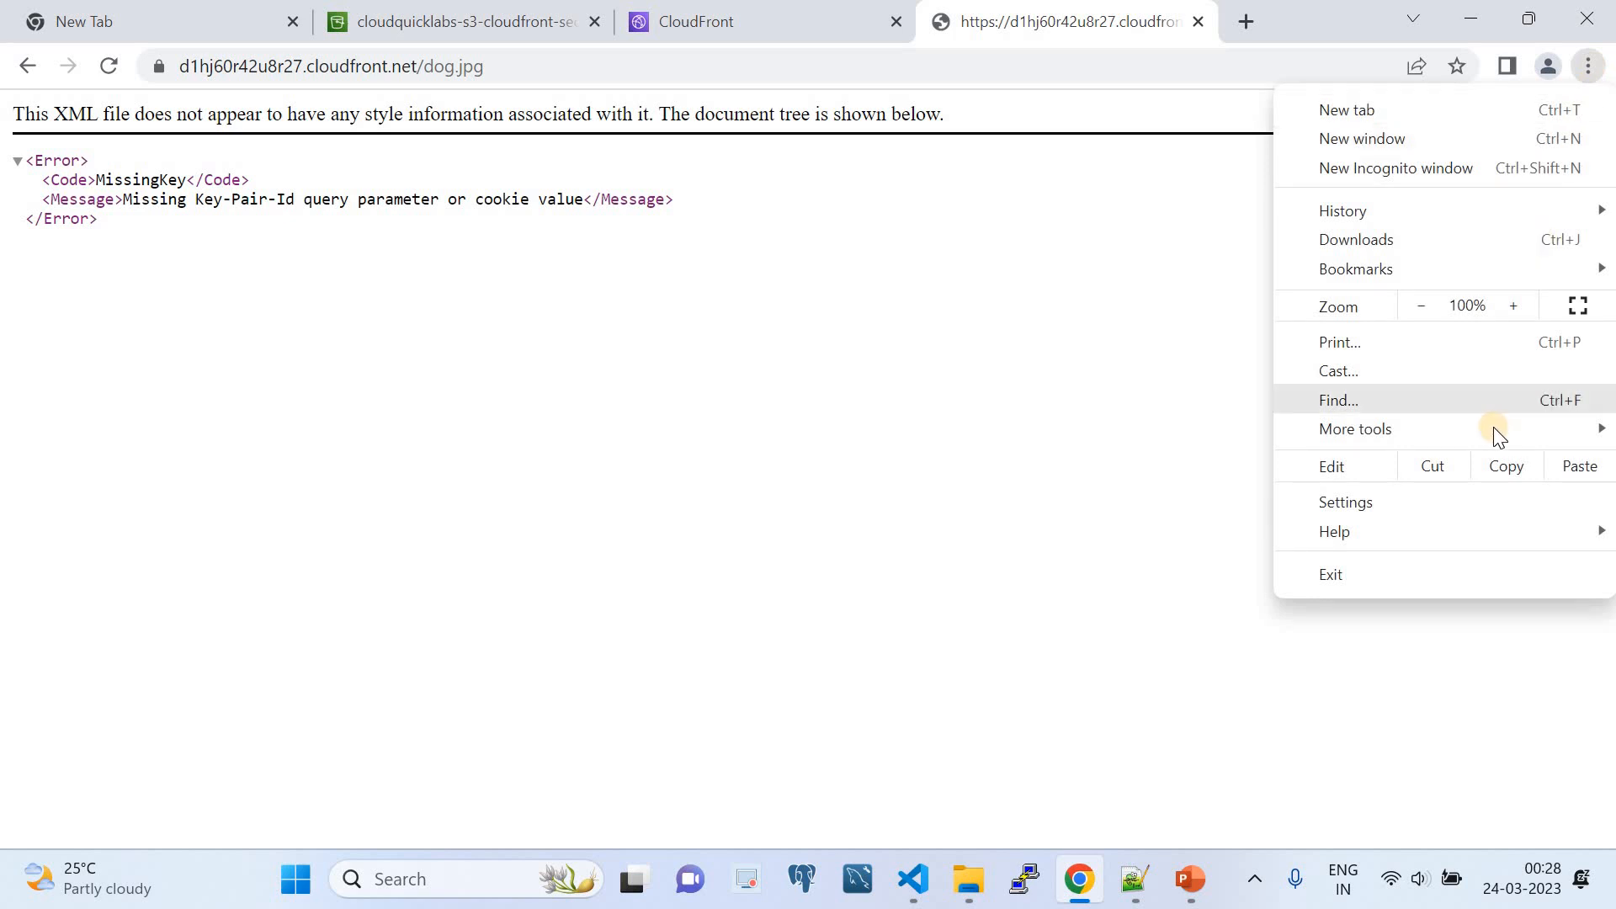
mouse_move(1495, 431)
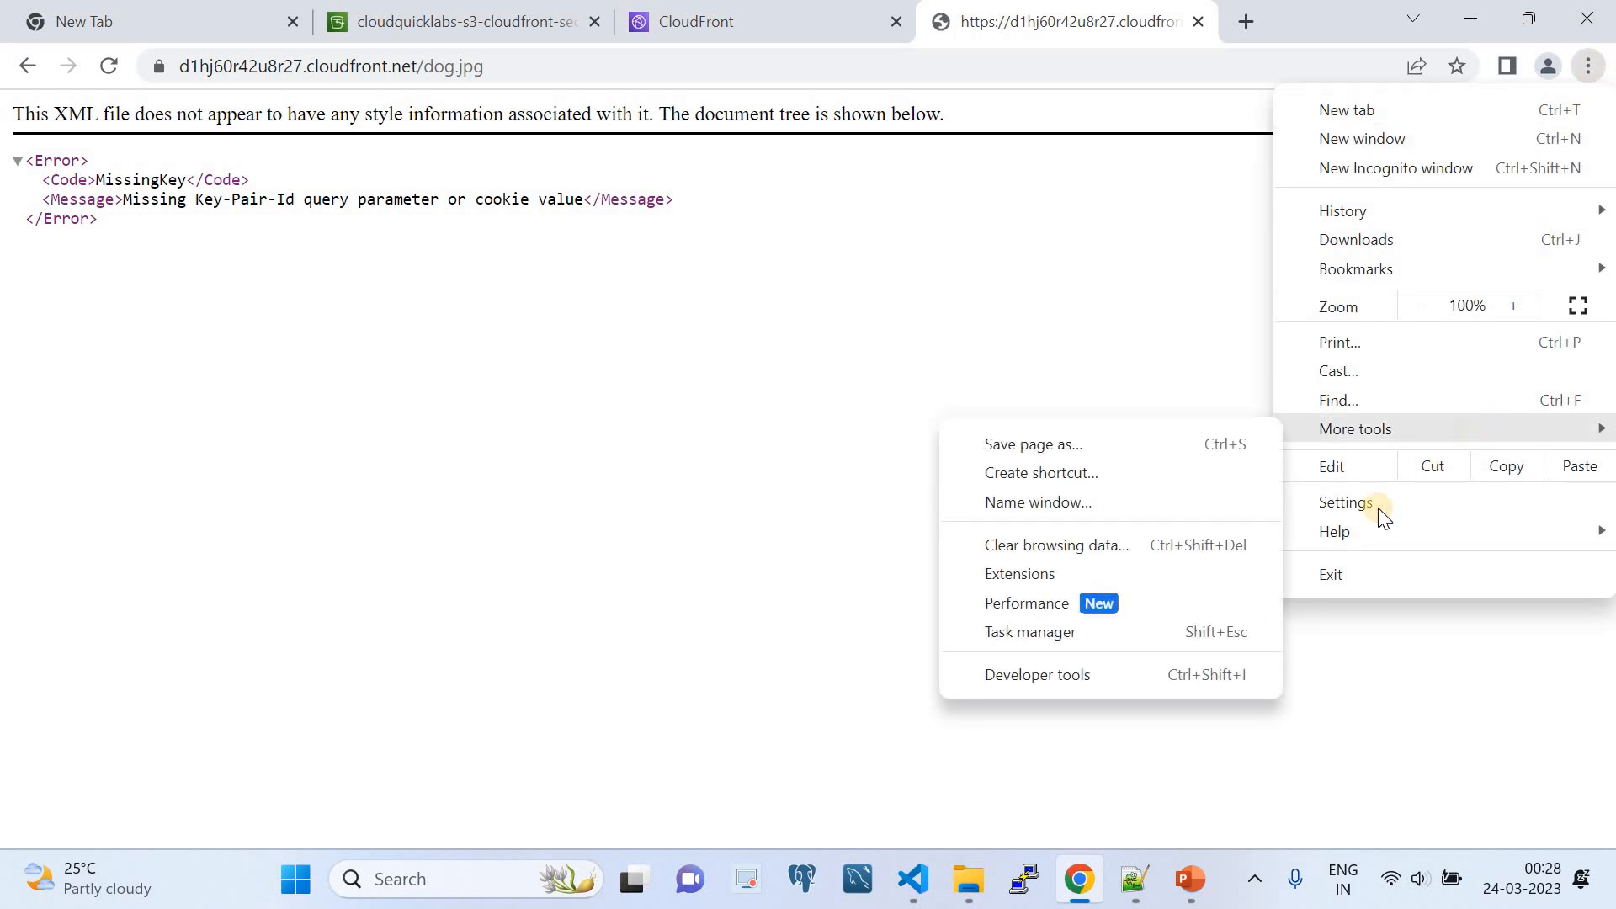
left_click(1123, 672)
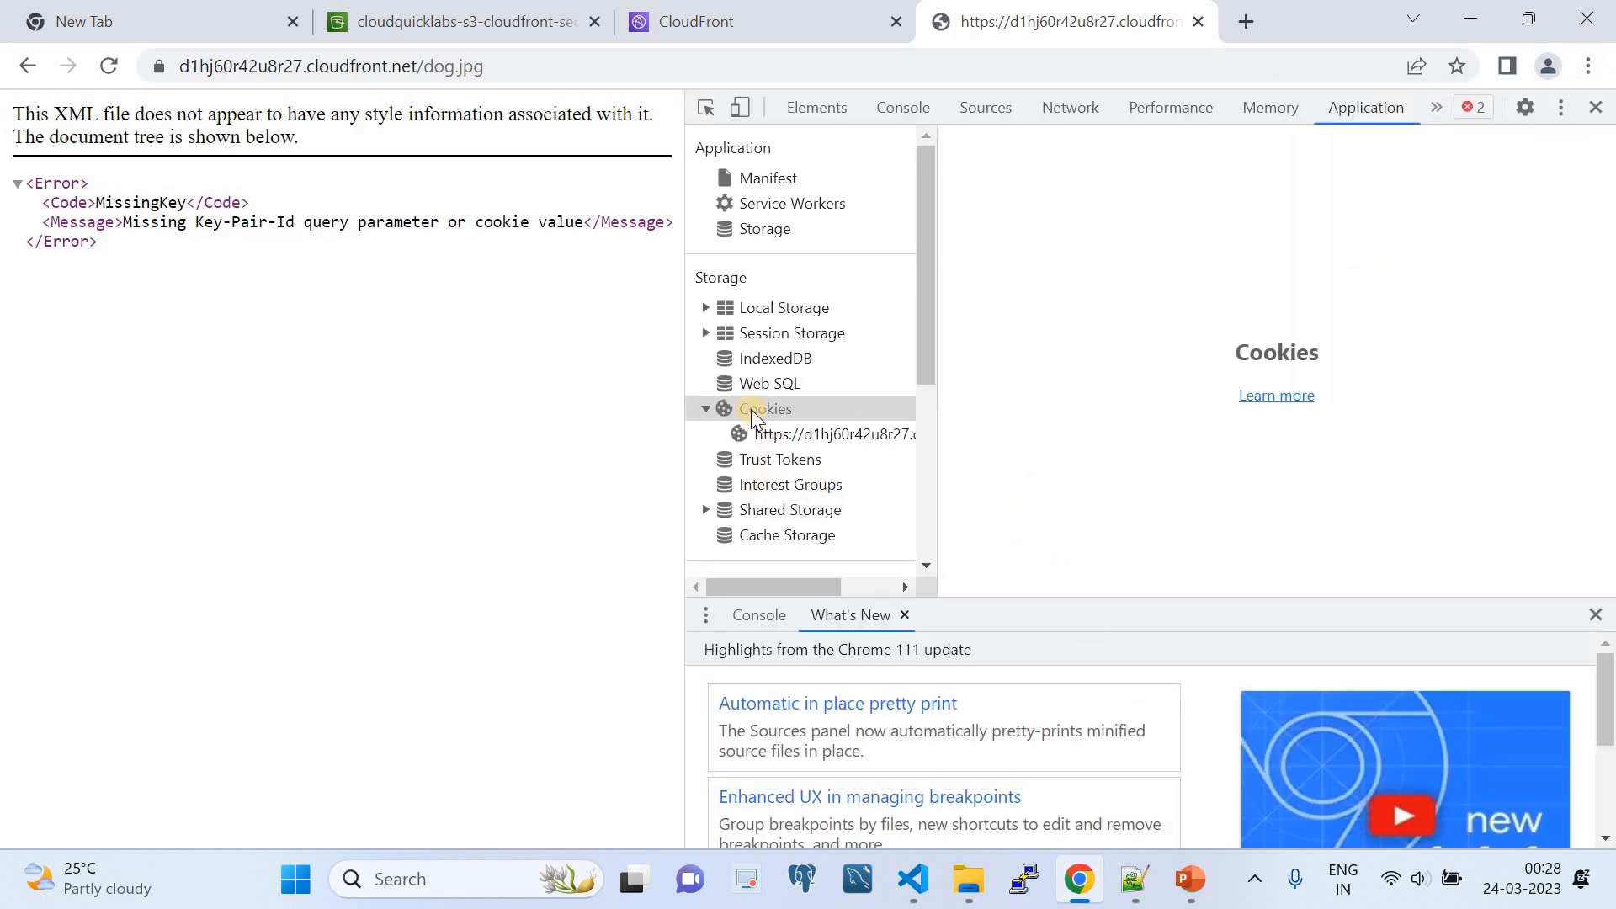
left_click(766, 432)
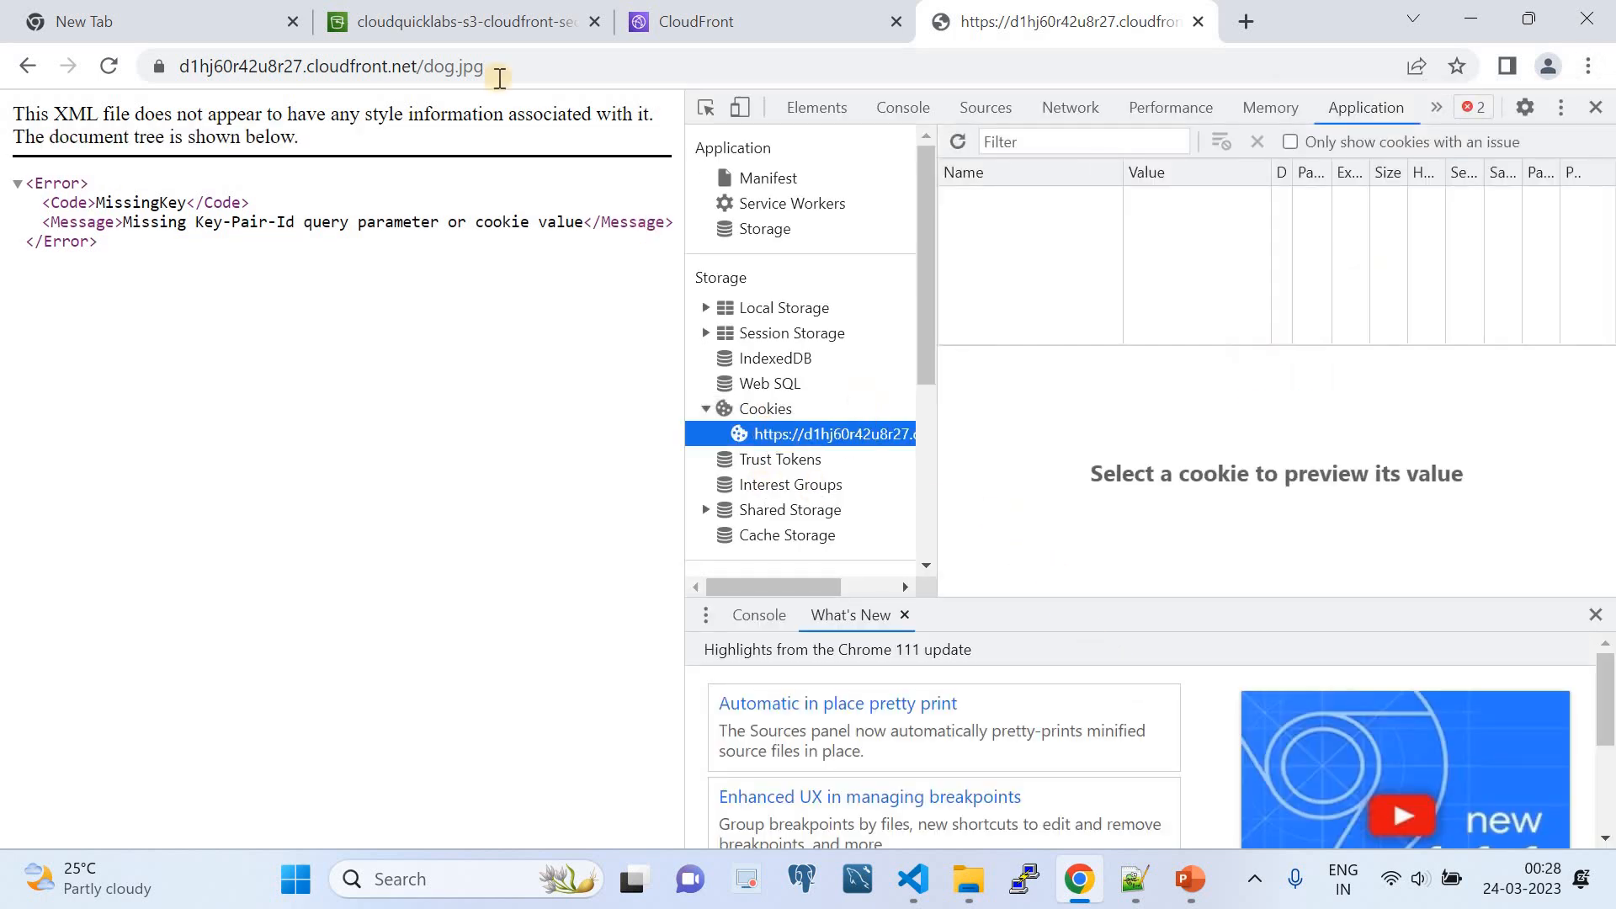
left_click_drag(494, 67, 179, 66)
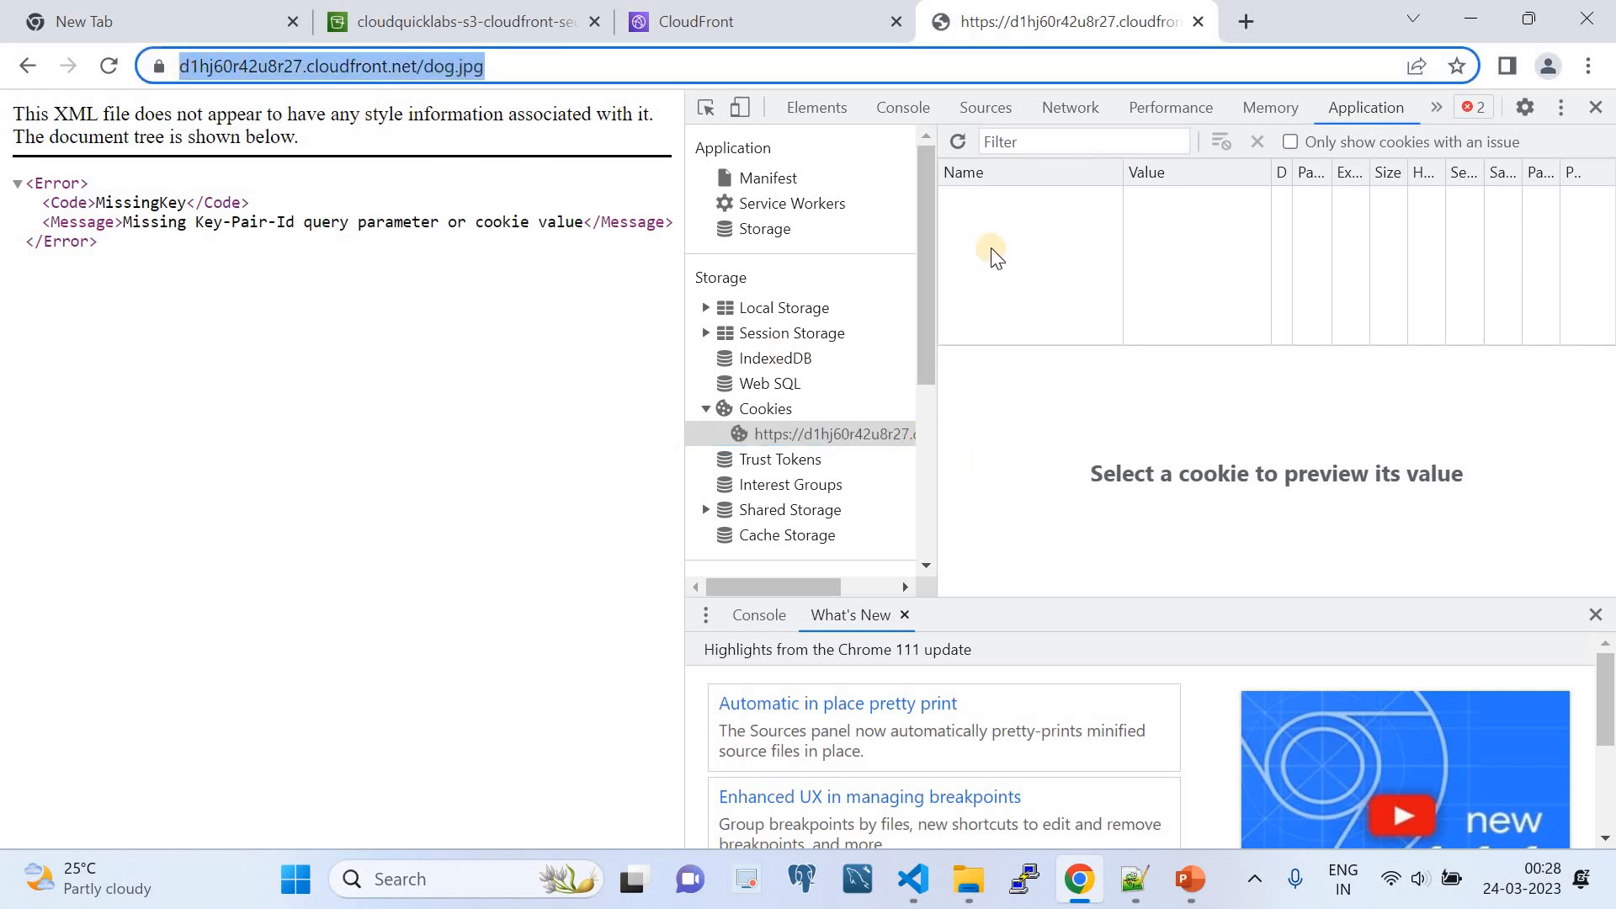
- Add a cookie named CloudFront-Policy for the CloudFront site, copying the name from the COOKIES dictionary in generate-cookies.py
left_click(993, 199)
double_click(980, 199)
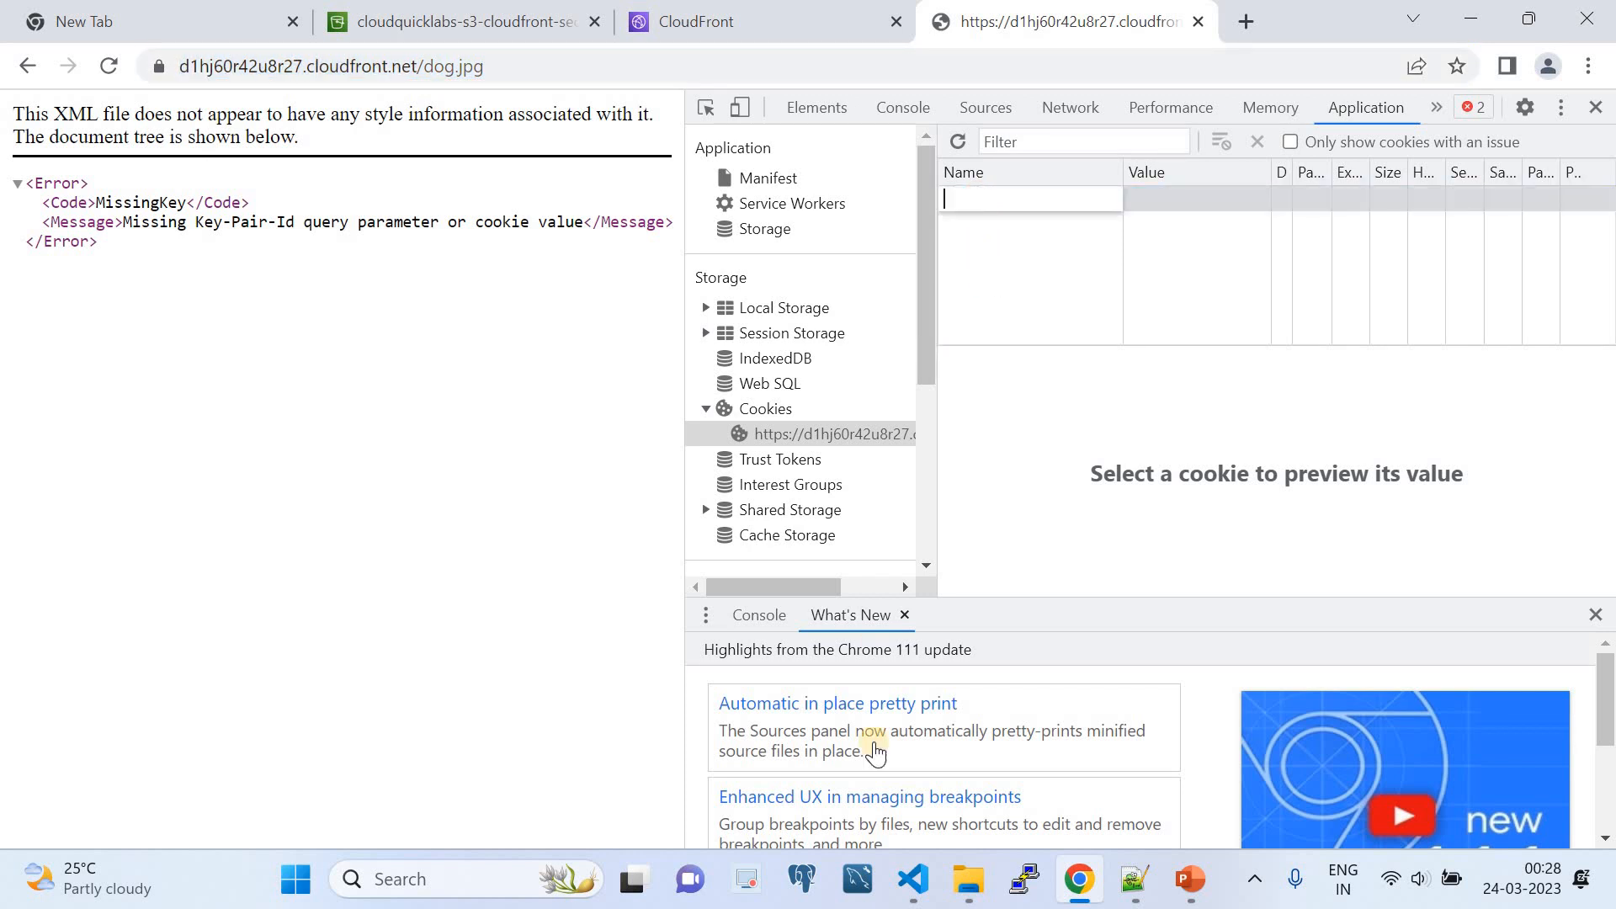
left_click(902, 880)
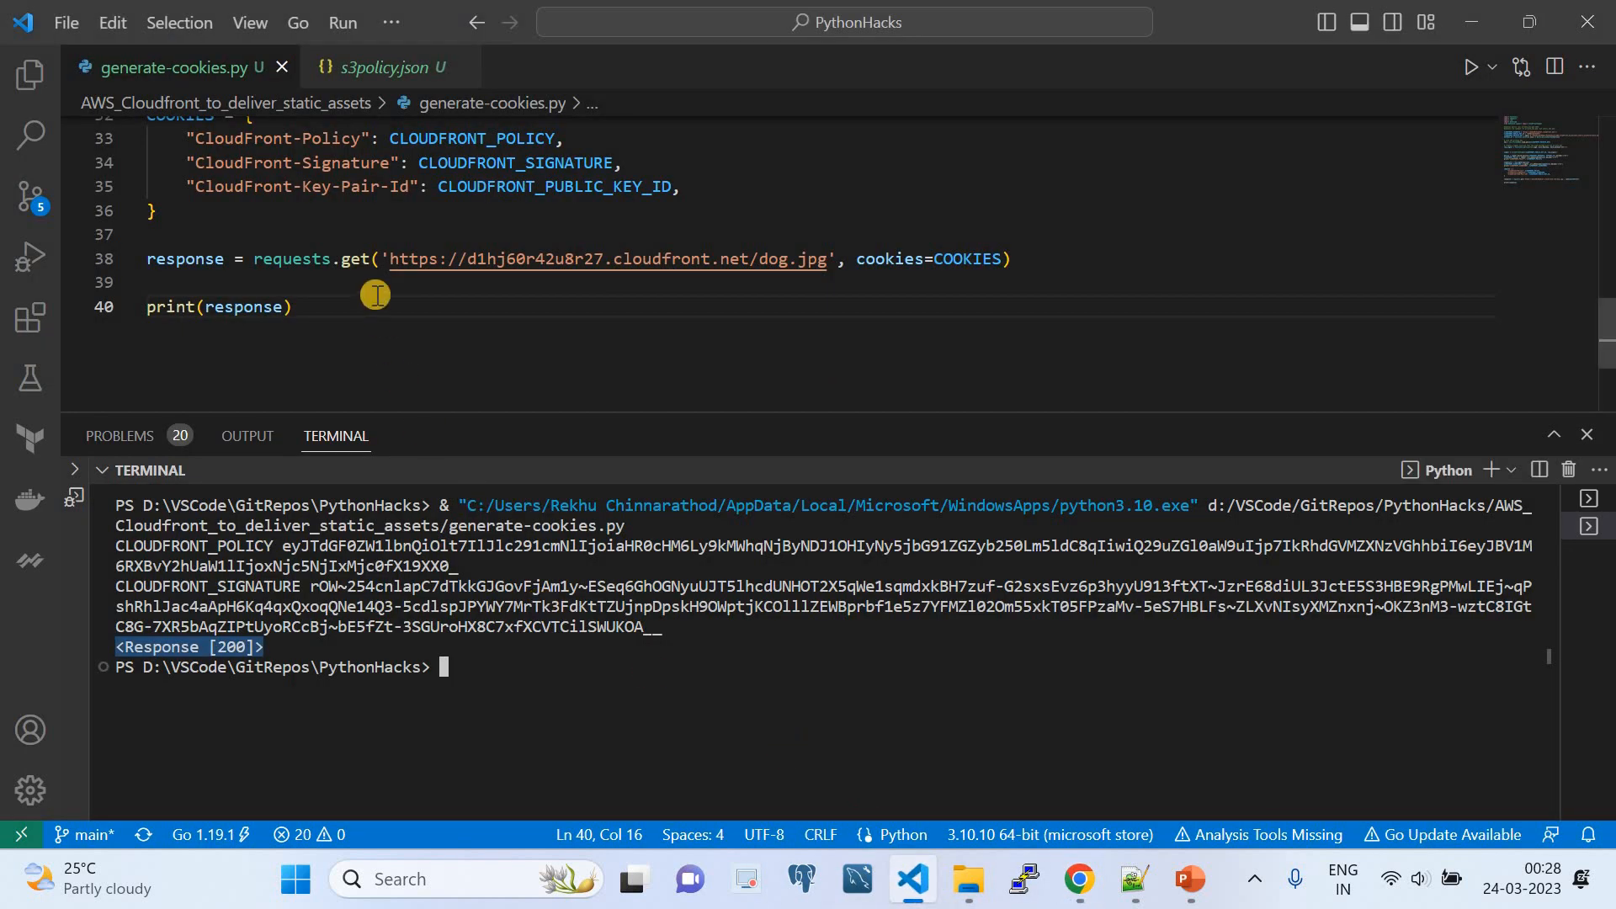
scroll(370, 277, "up", 2)
left_click_drag(362, 233, 196, 233)
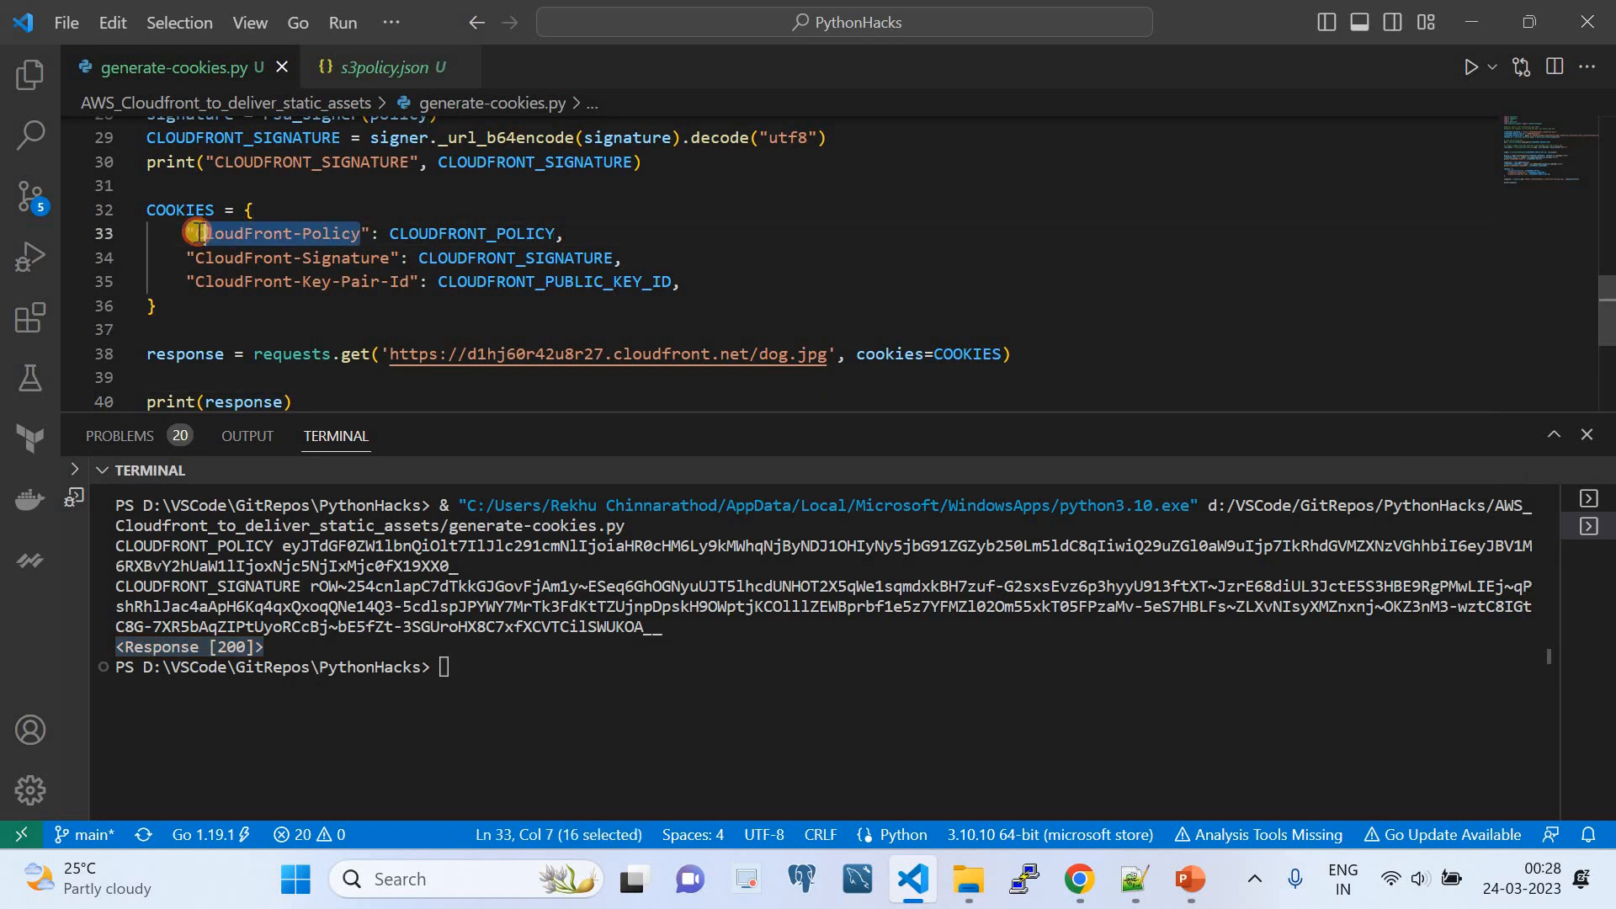
left_click(1079, 880)
double_click(997, 194)
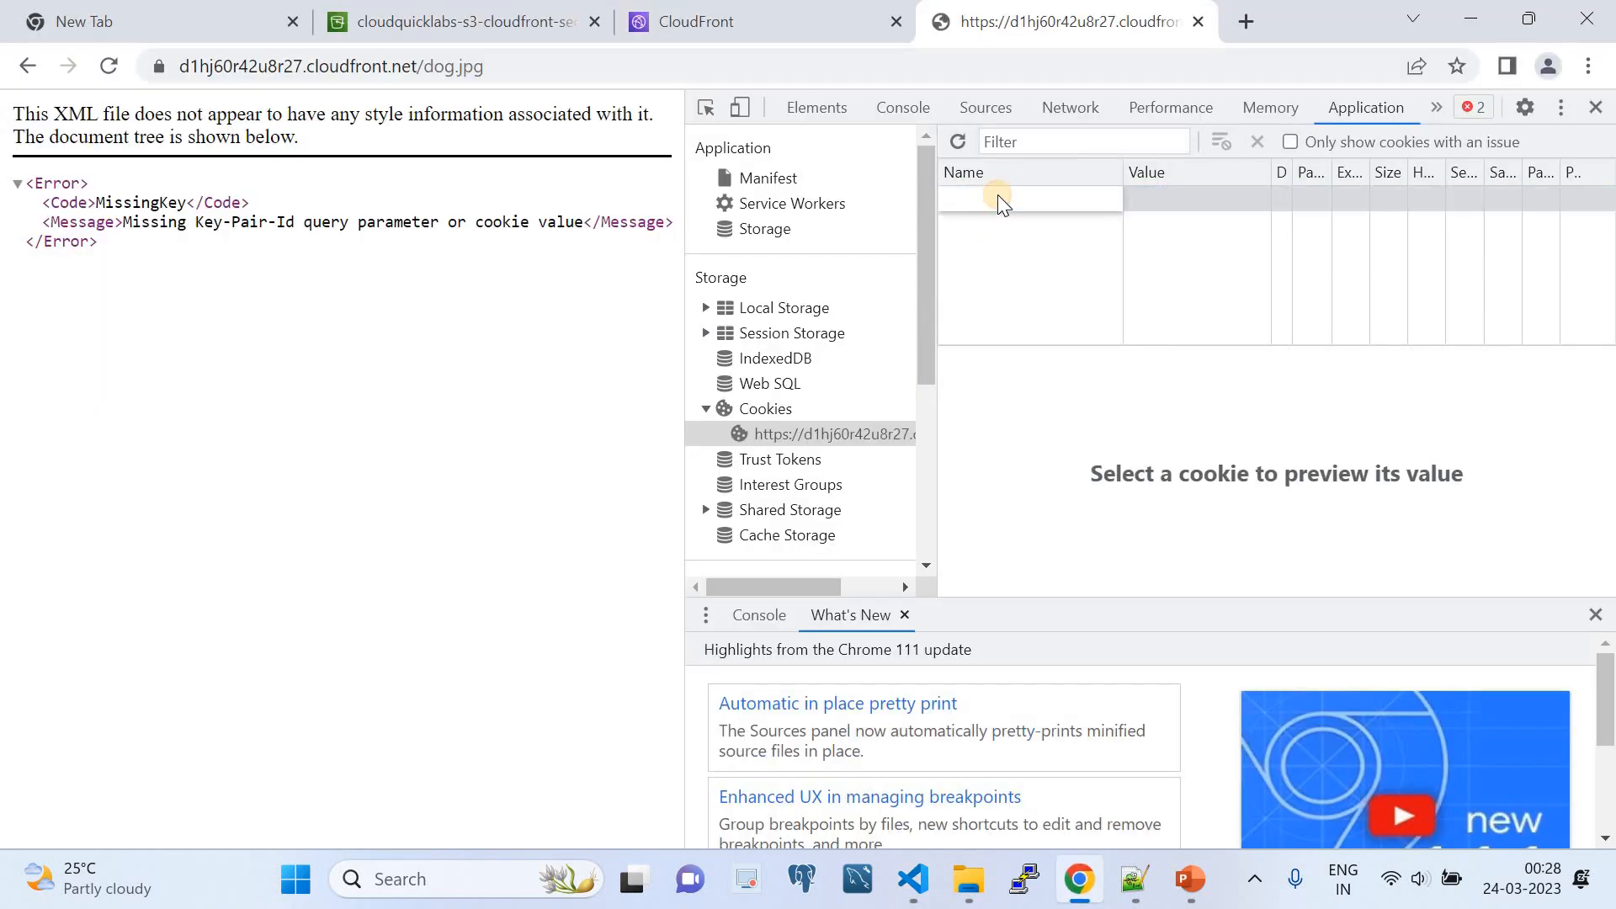
type("CloudFront-Policy")
- Set the CloudFront-Policy cookie's value to the CLOUDFRONT_POLICY string copied from the VS Code terminal output
left_click(913, 880)
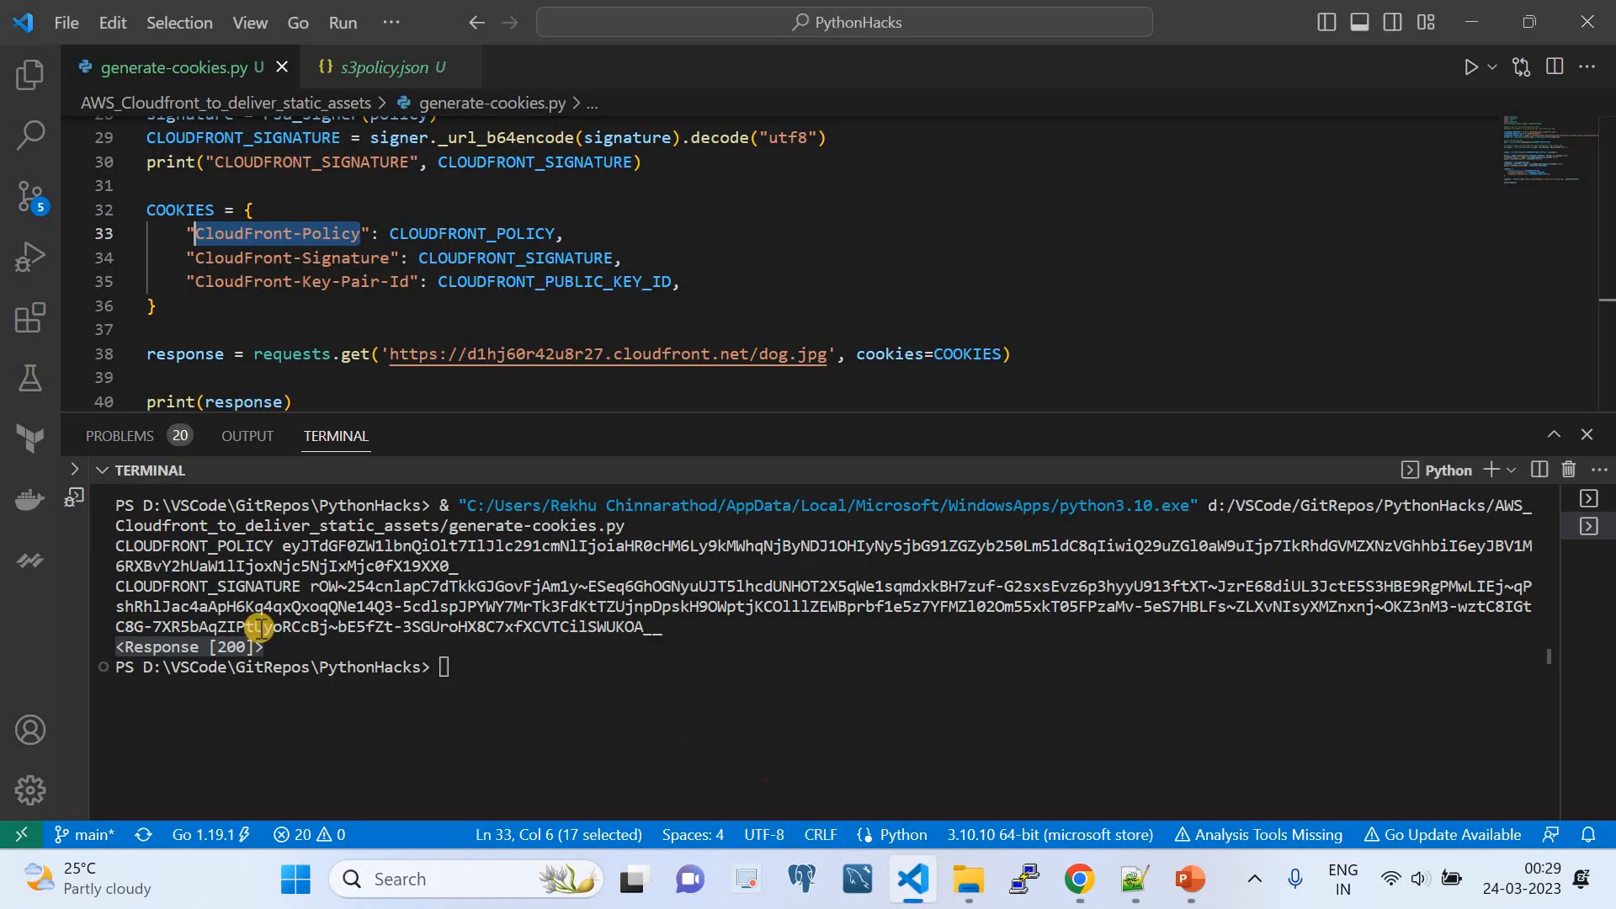
left_click_drag(285, 547, 462, 570)
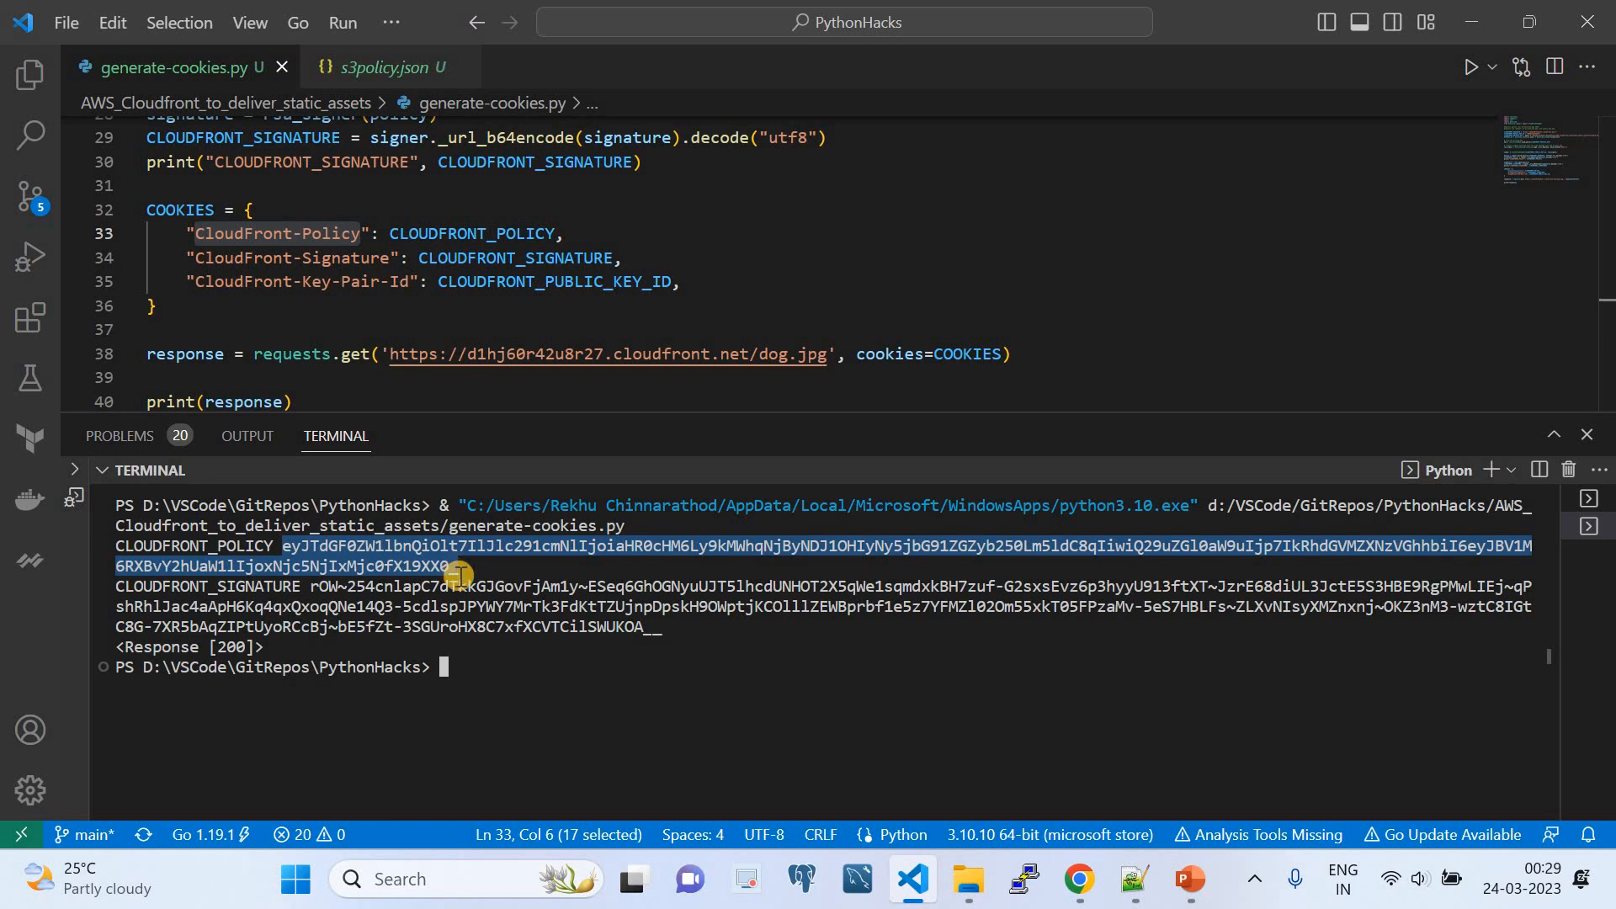
key("ctrl+c")
left_click(1079, 880)
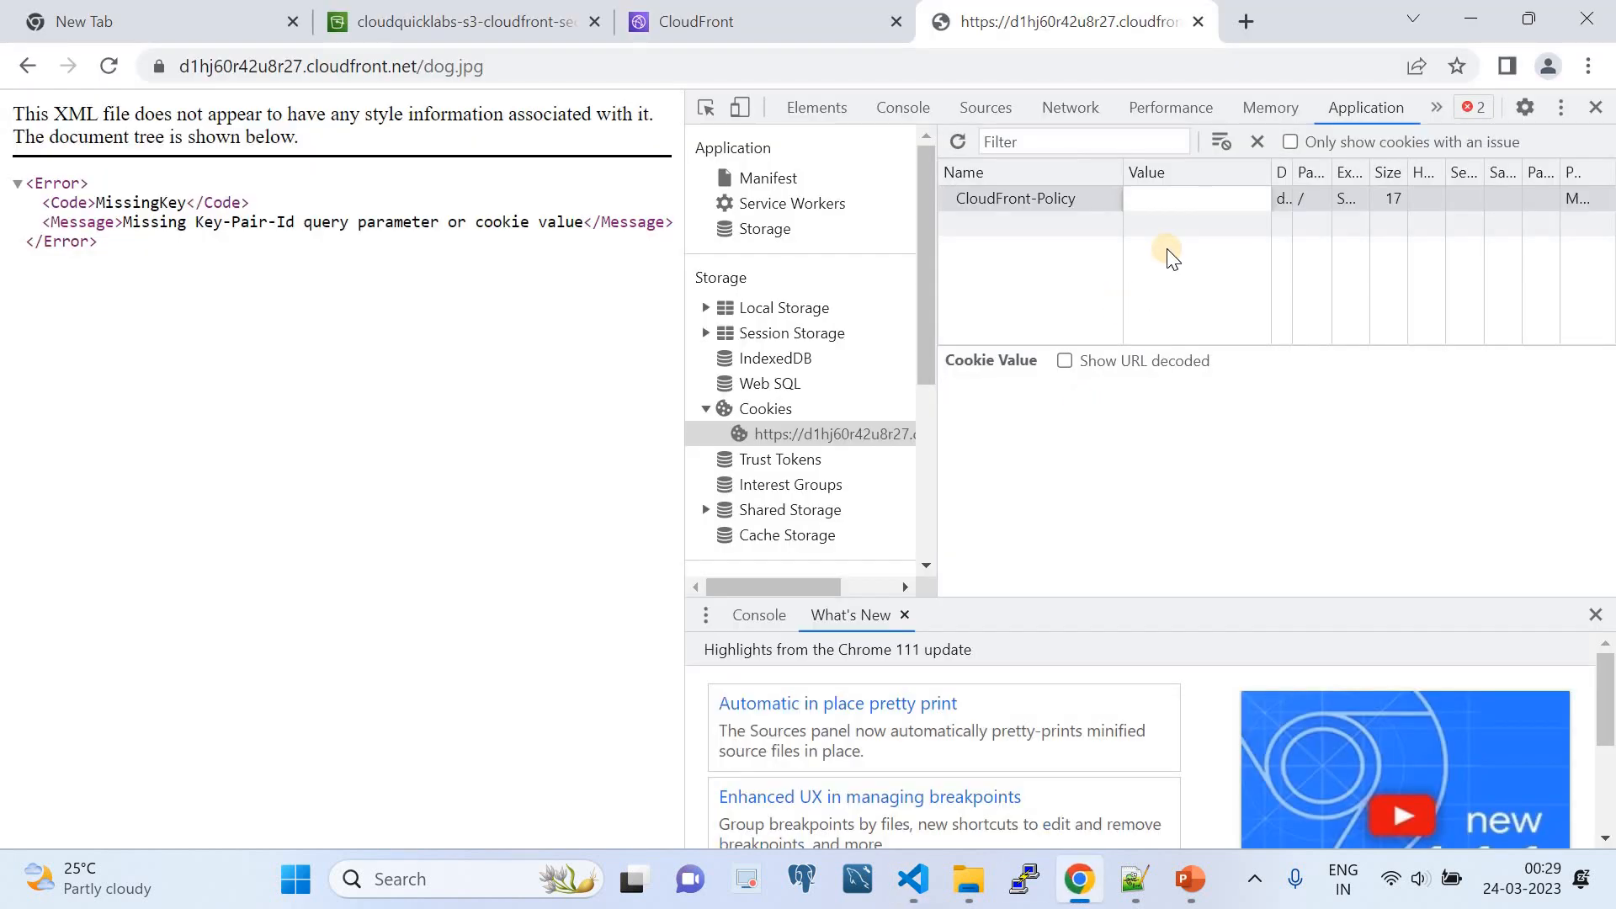
key("ctrl+v")
key("Return")
- Add a second cookie named CloudFront-Signature, copying the name from the COOKIES dictionary in generate-cookies.py
double_click(1037, 229)
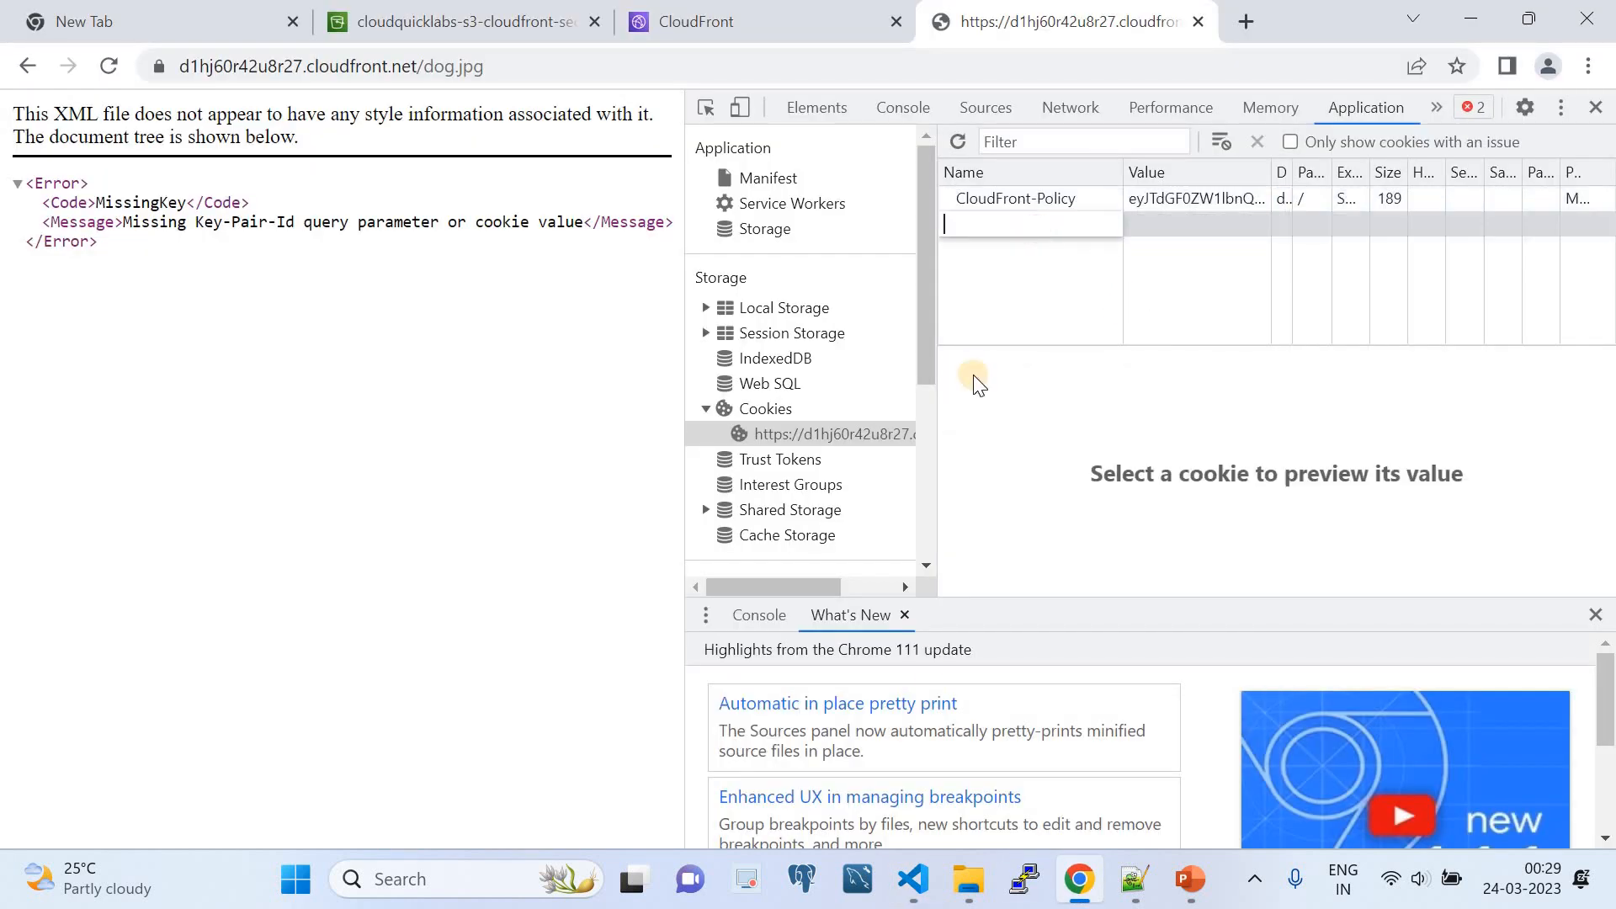
left_click(913, 879)
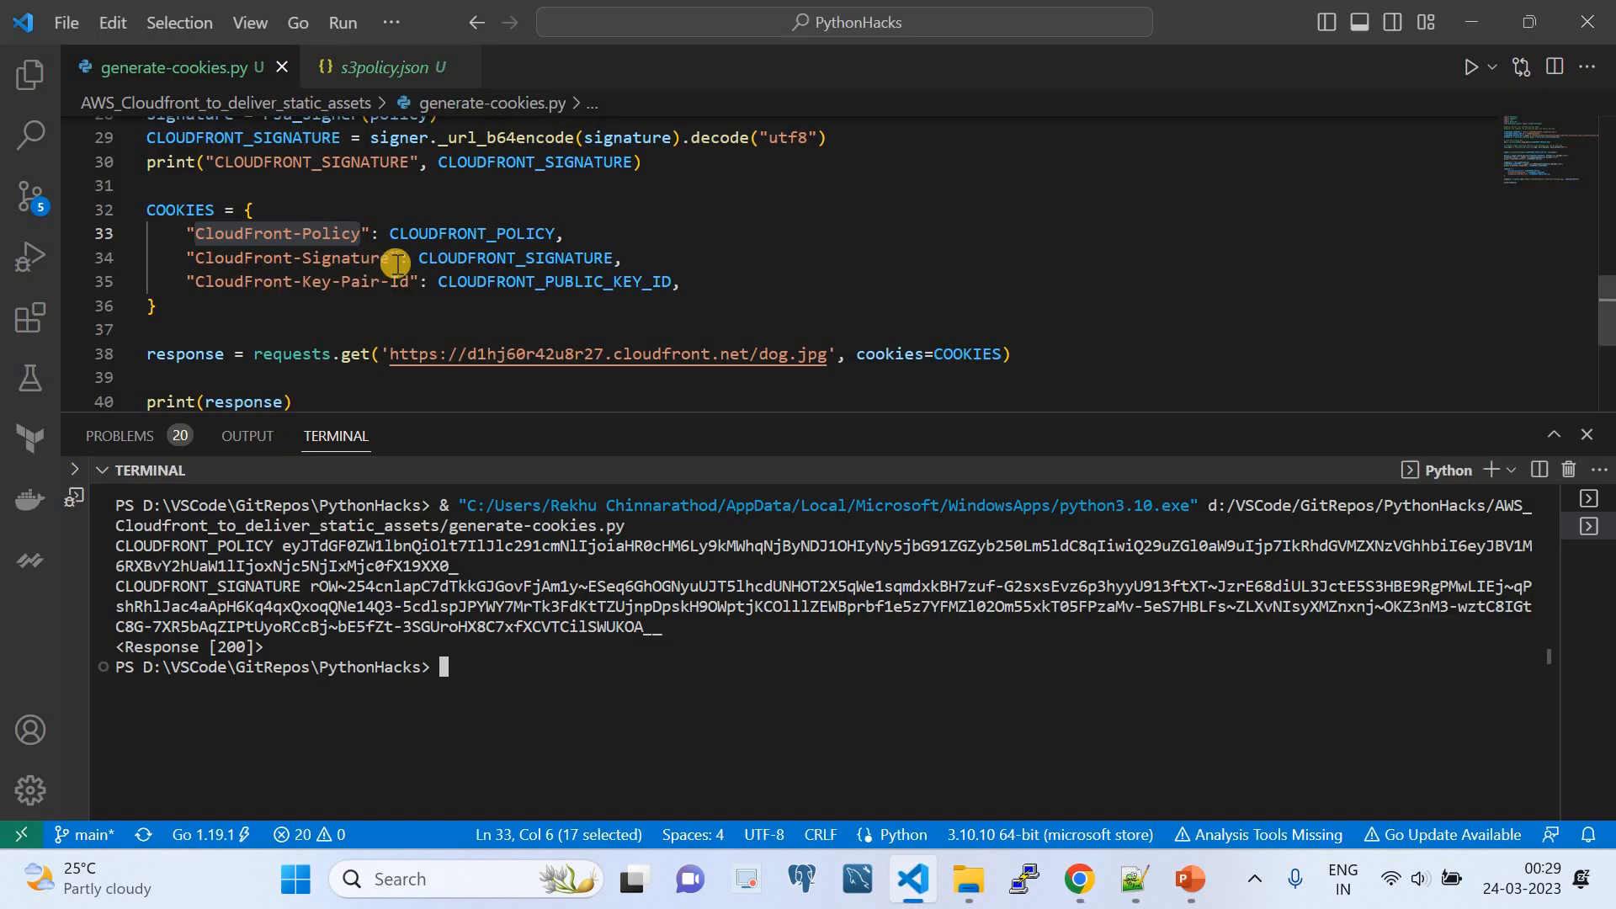
left_click_drag(389, 258, 195, 258)
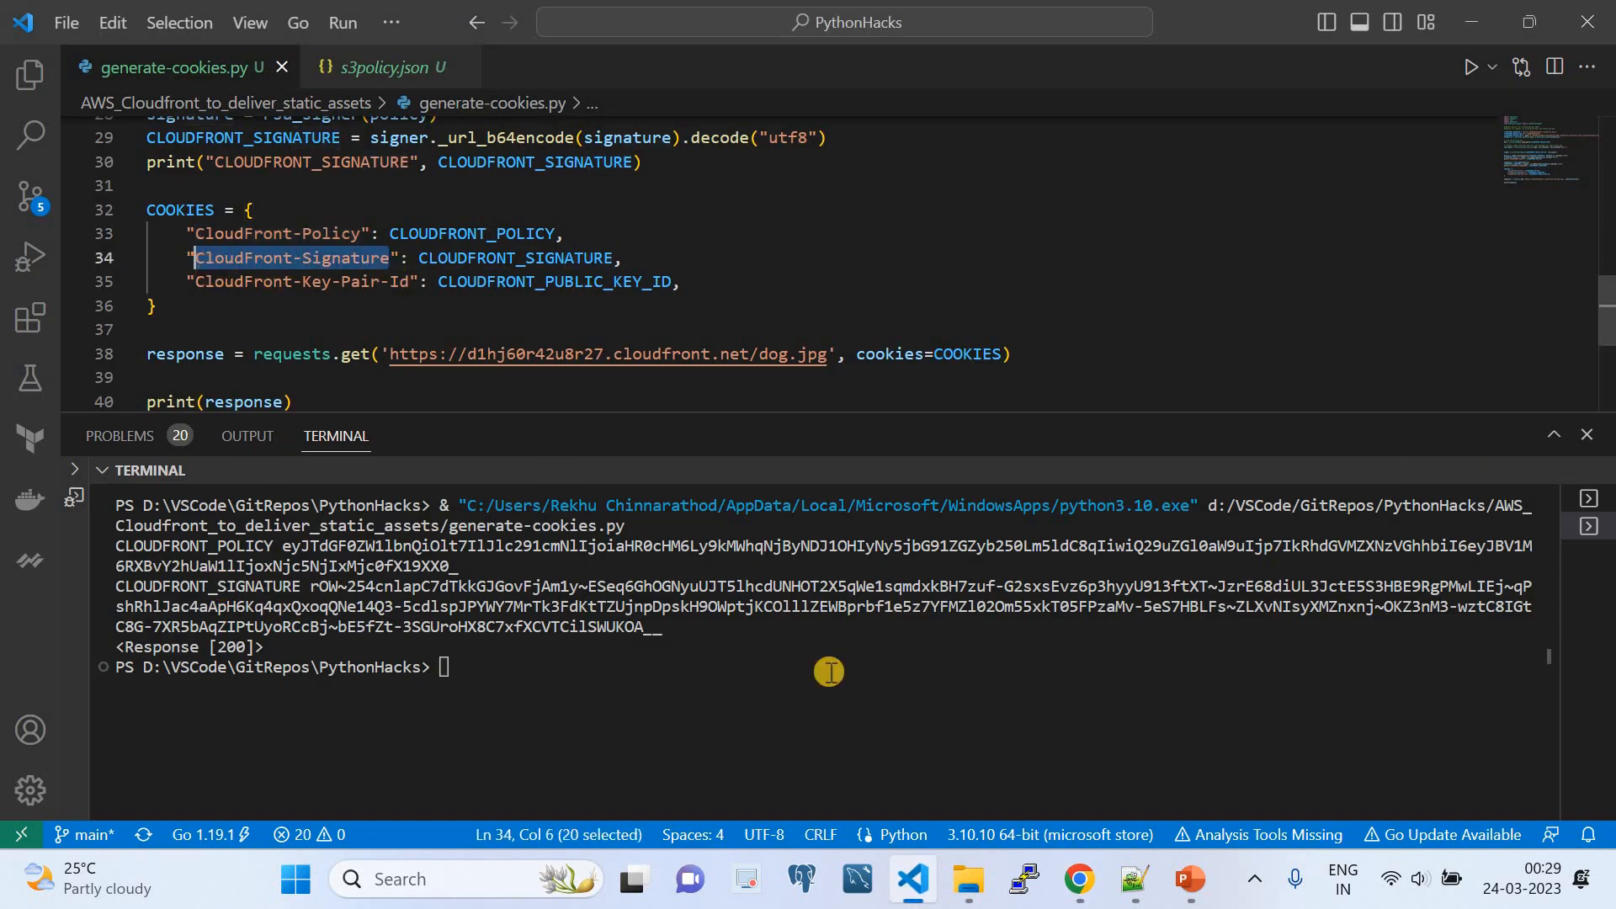
left_click(1080, 879)
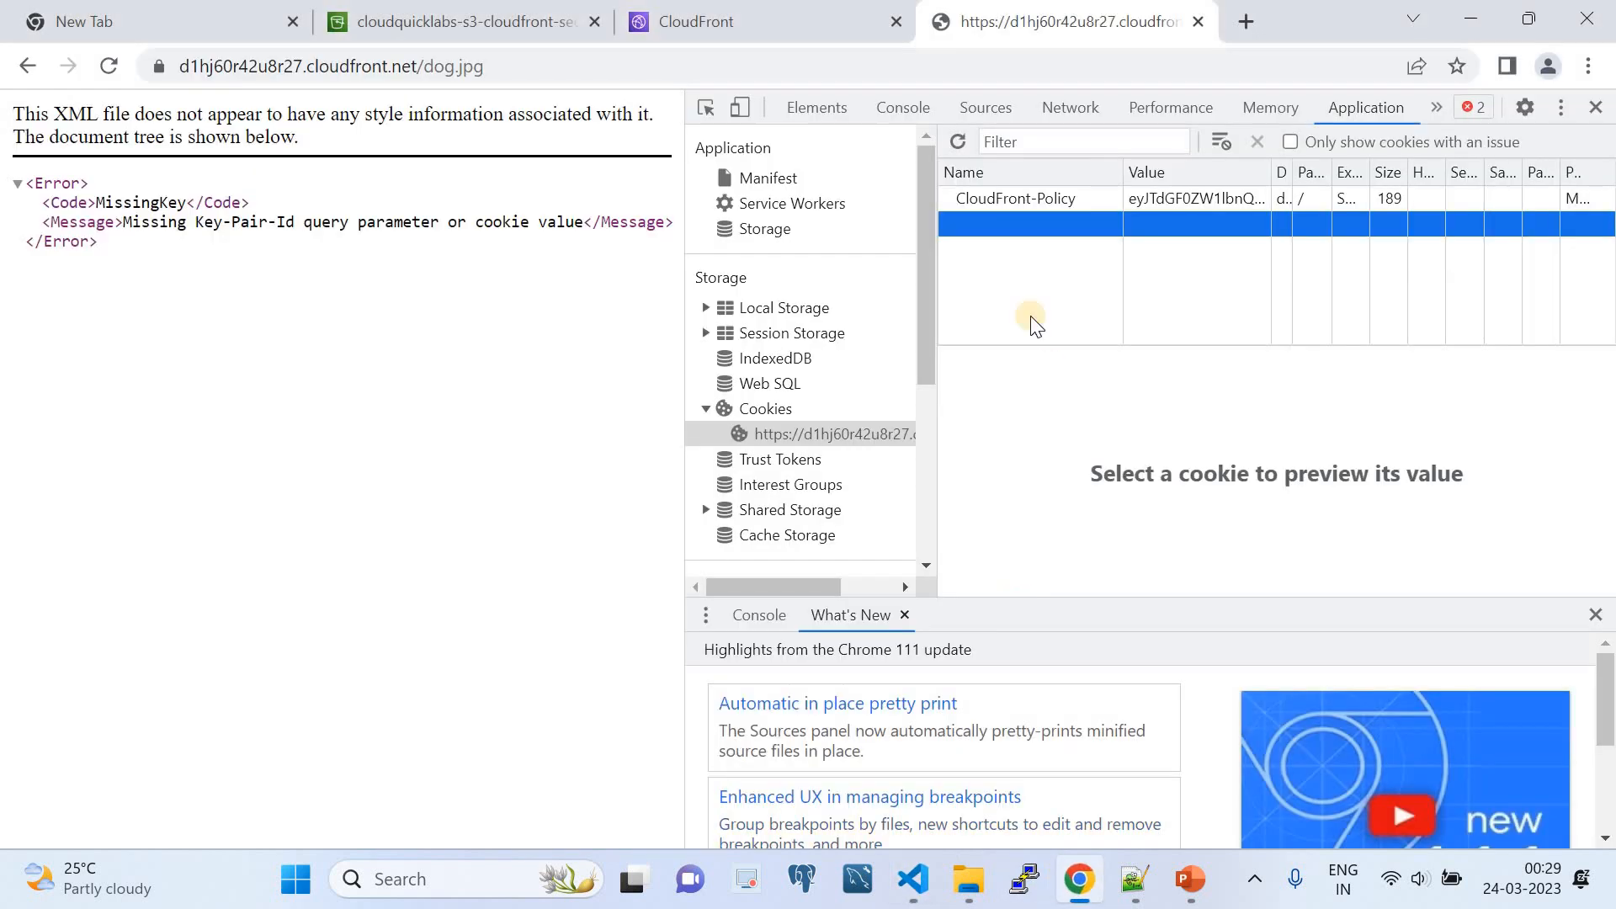
double_click(978, 224)
key("ctrl+v")
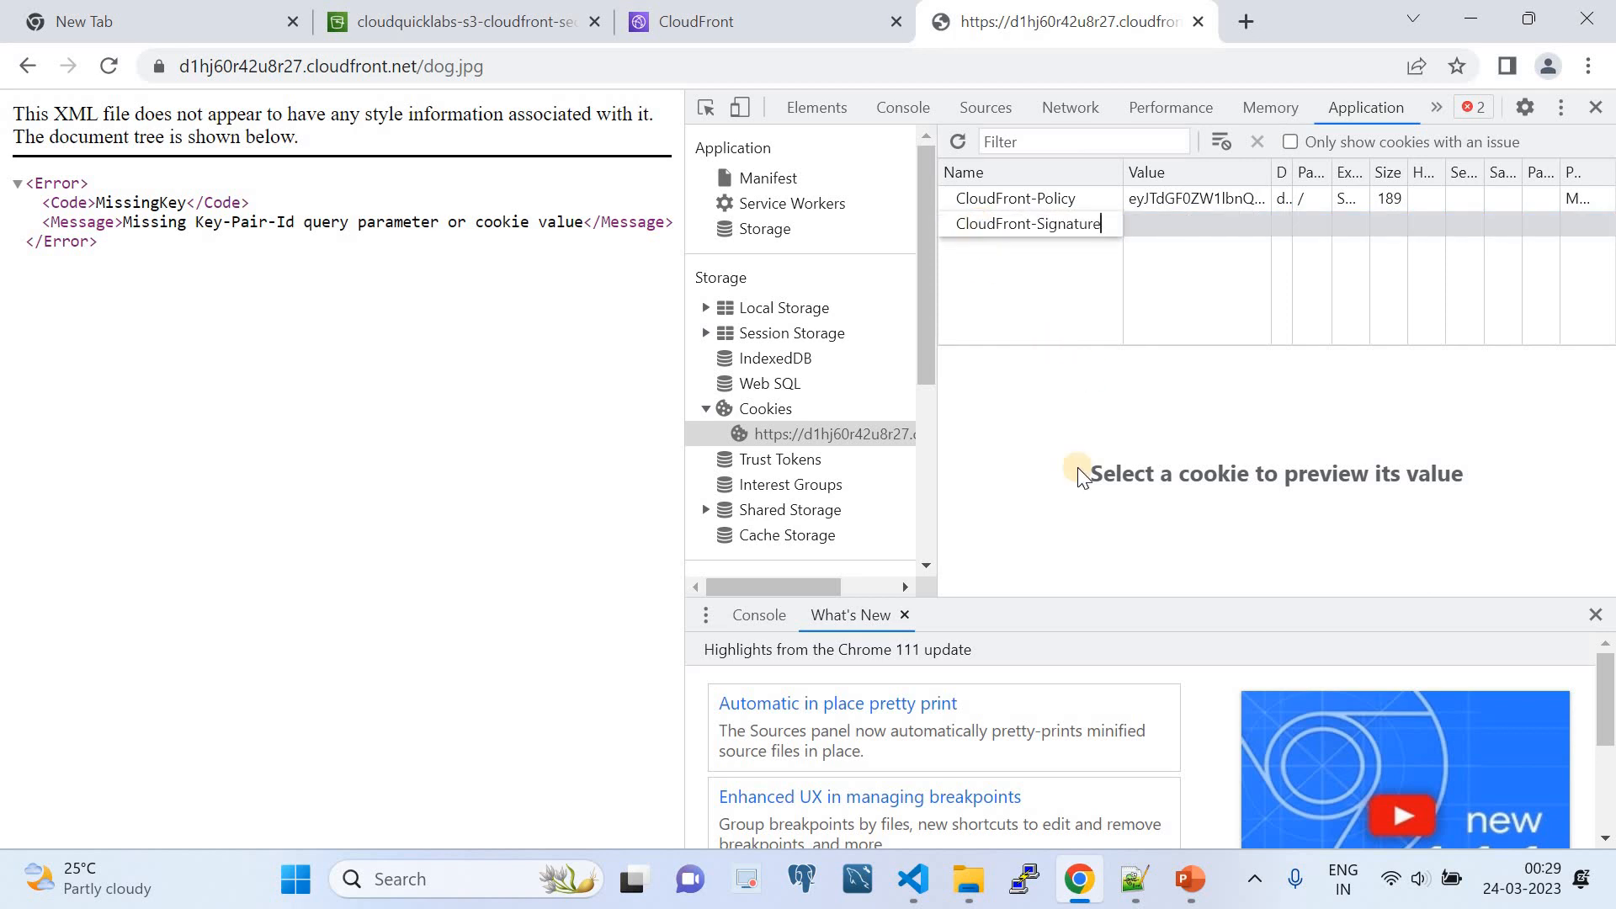
- Set the CloudFront-Signature cookie's value to the full CLOUDFRONT_SIGNATURE string copied from the VS Code terminal output
left_click(913, 878)
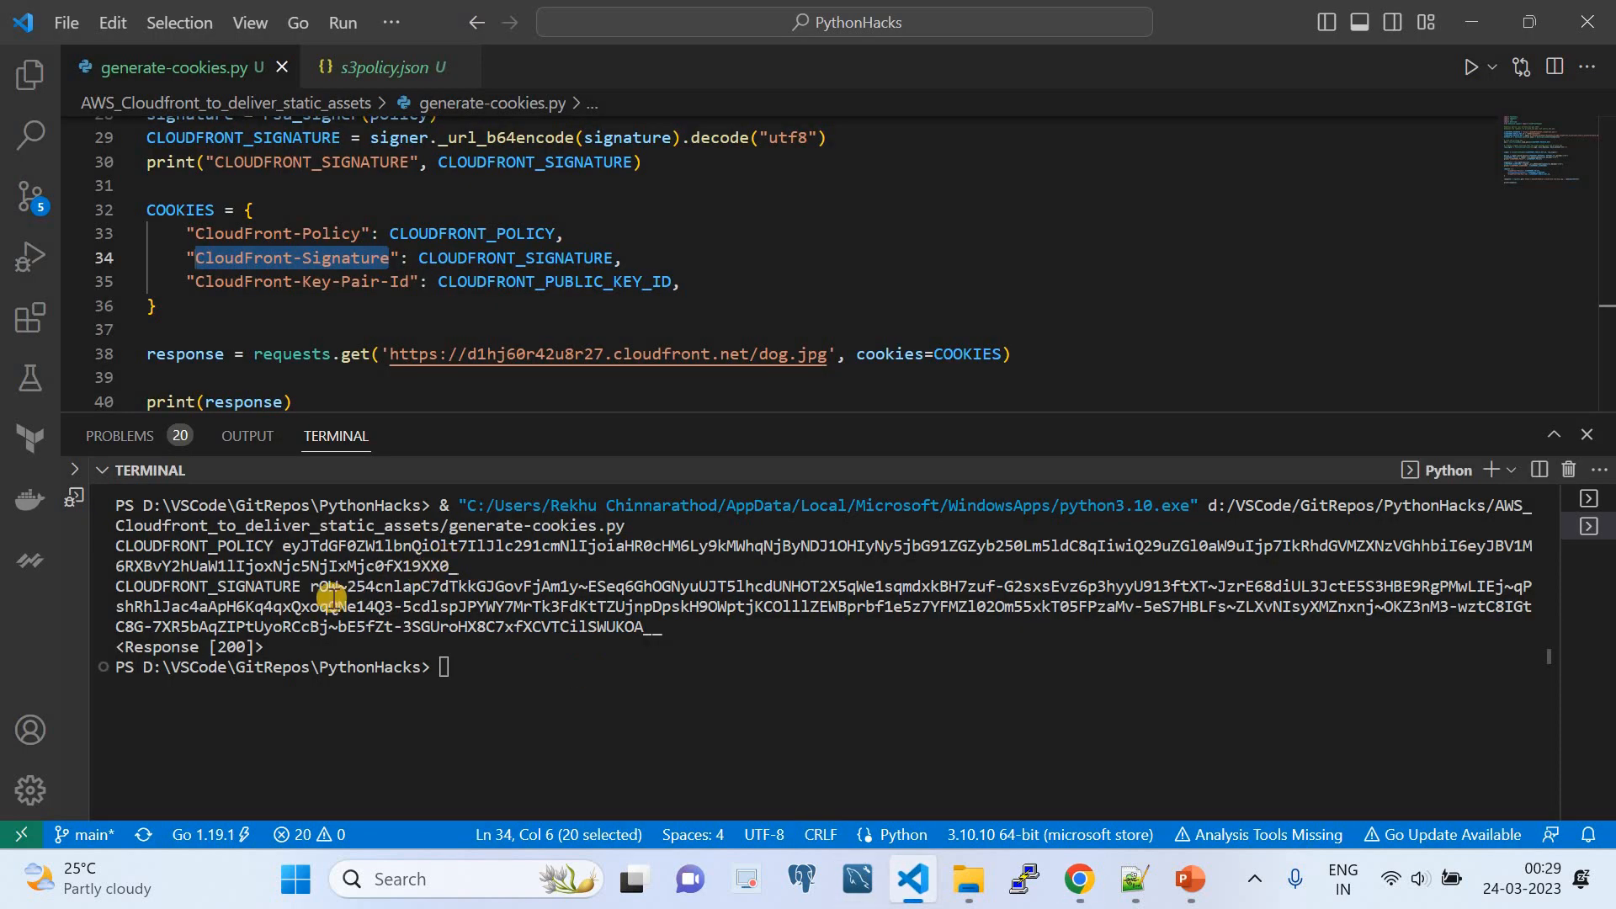
left_click_drag(310, 586, 661, 633)
right_click(659, 638)
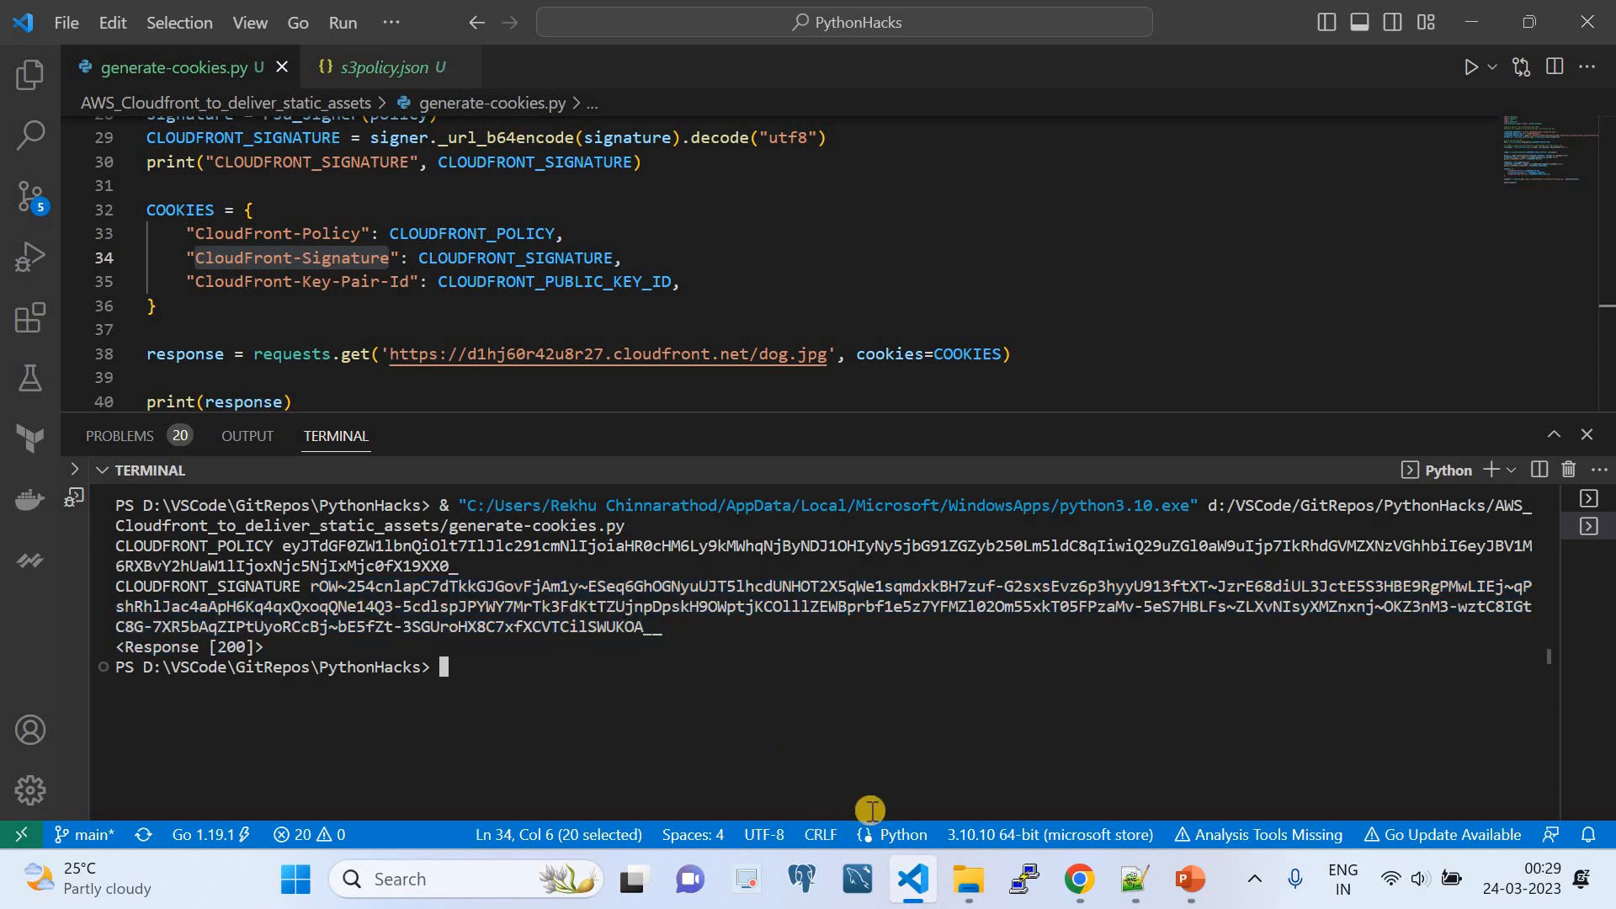
left_click(1079, 878)
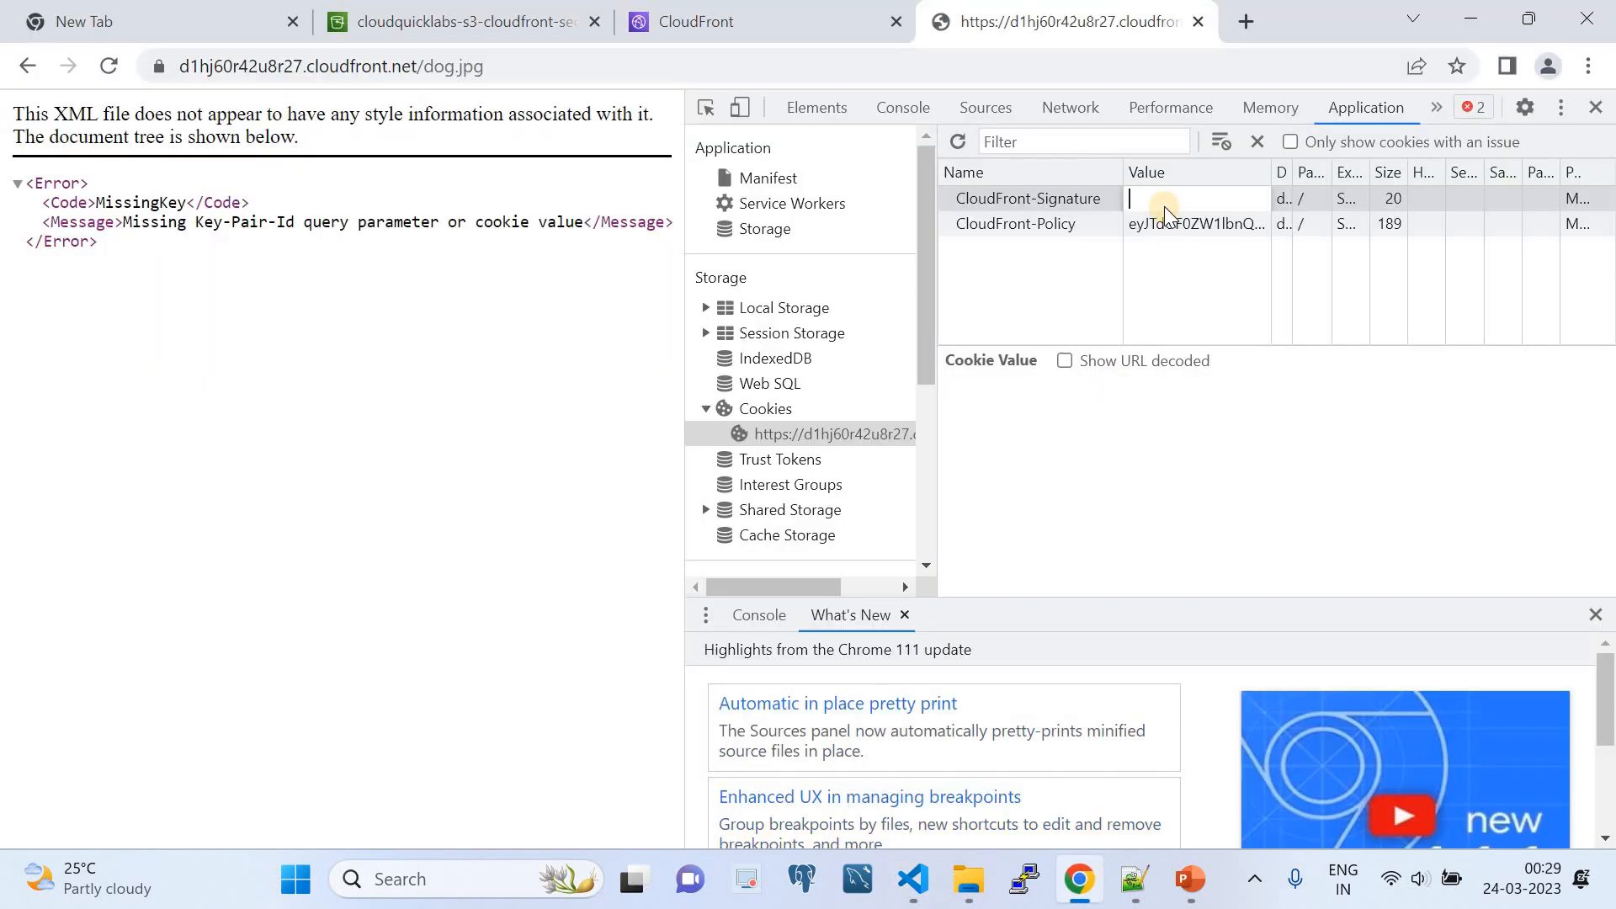
key("ctrl+v")
- Add a third cookie named CloudFront-Key-Pair-Id, copying the name from the COOKIES dictionary in generate-cookies.py
left_click(913, 878)
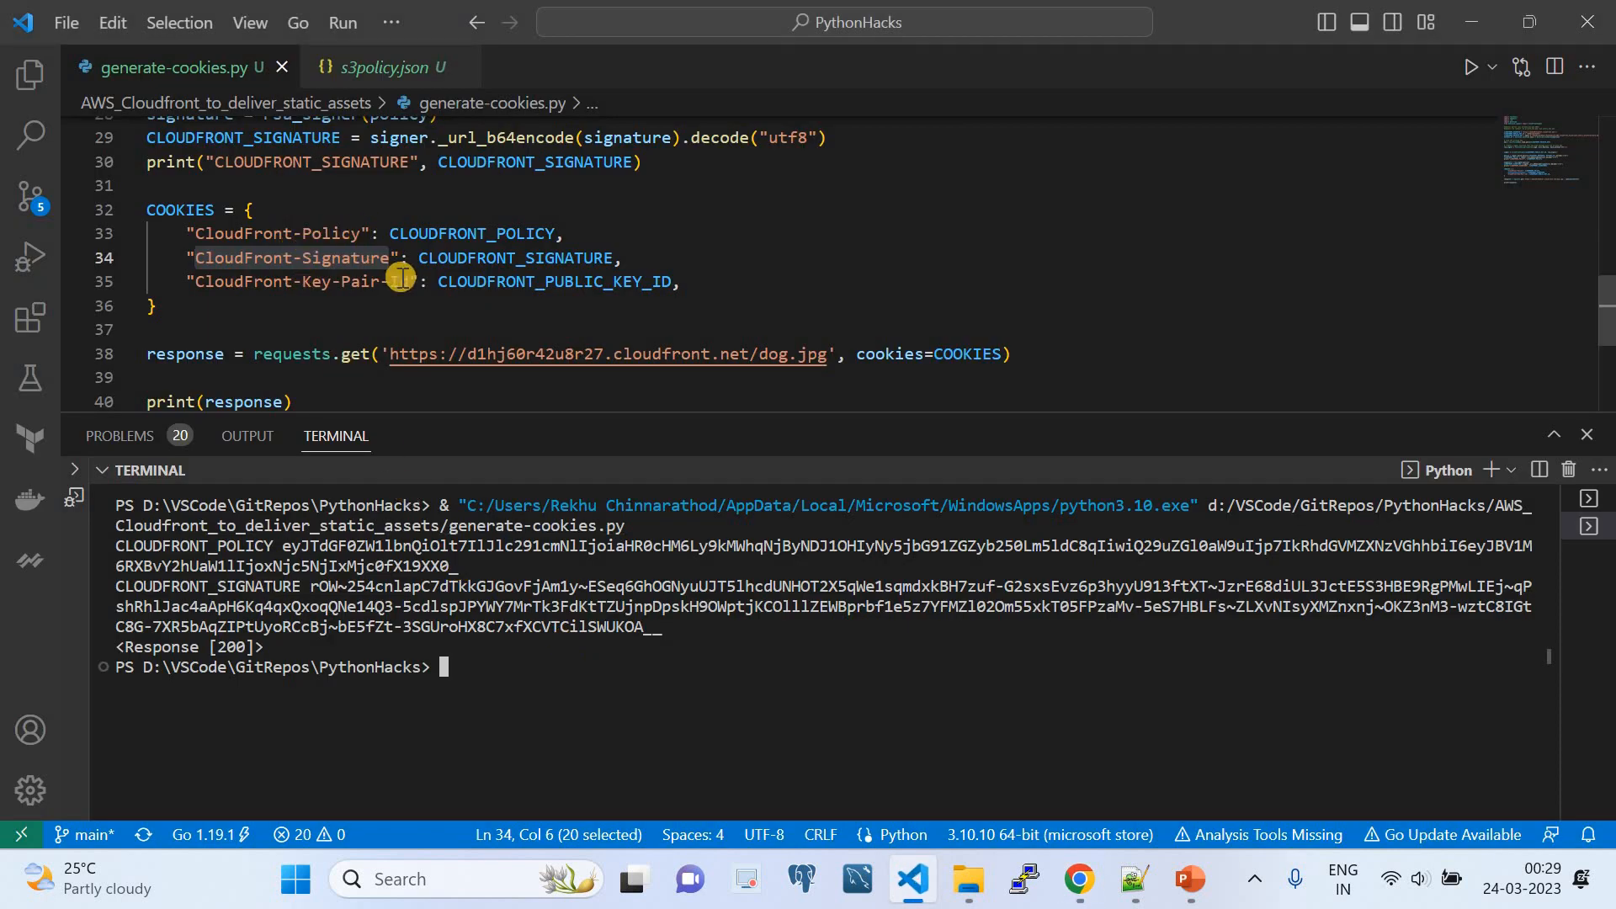
left_click_drag(408, 281, 196, 282)
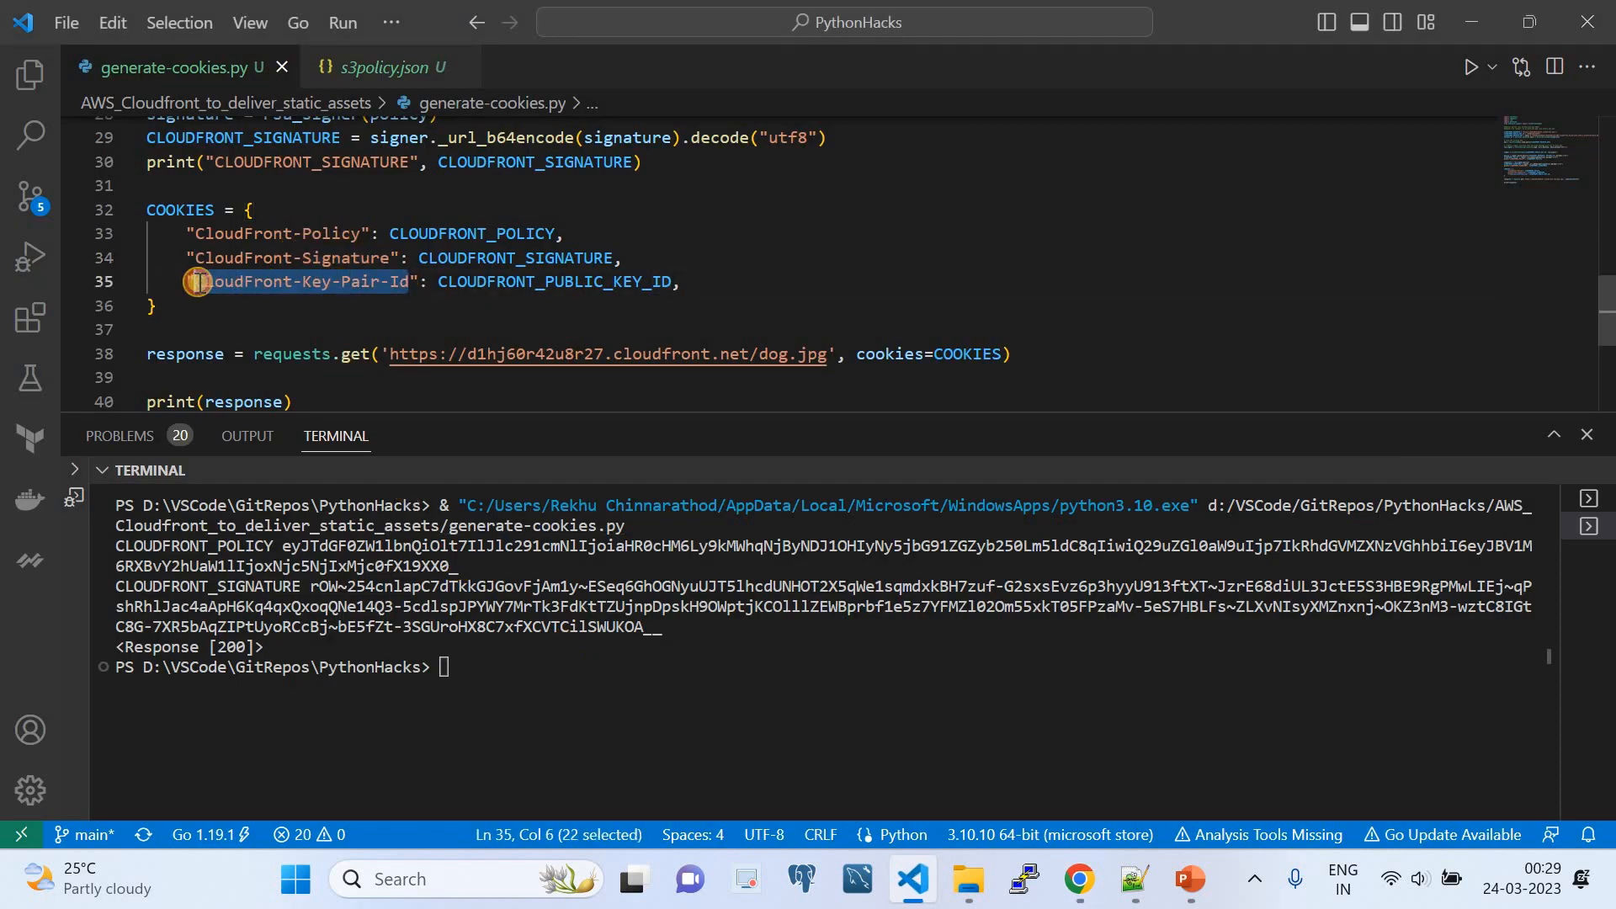
left_click(1080, 879)
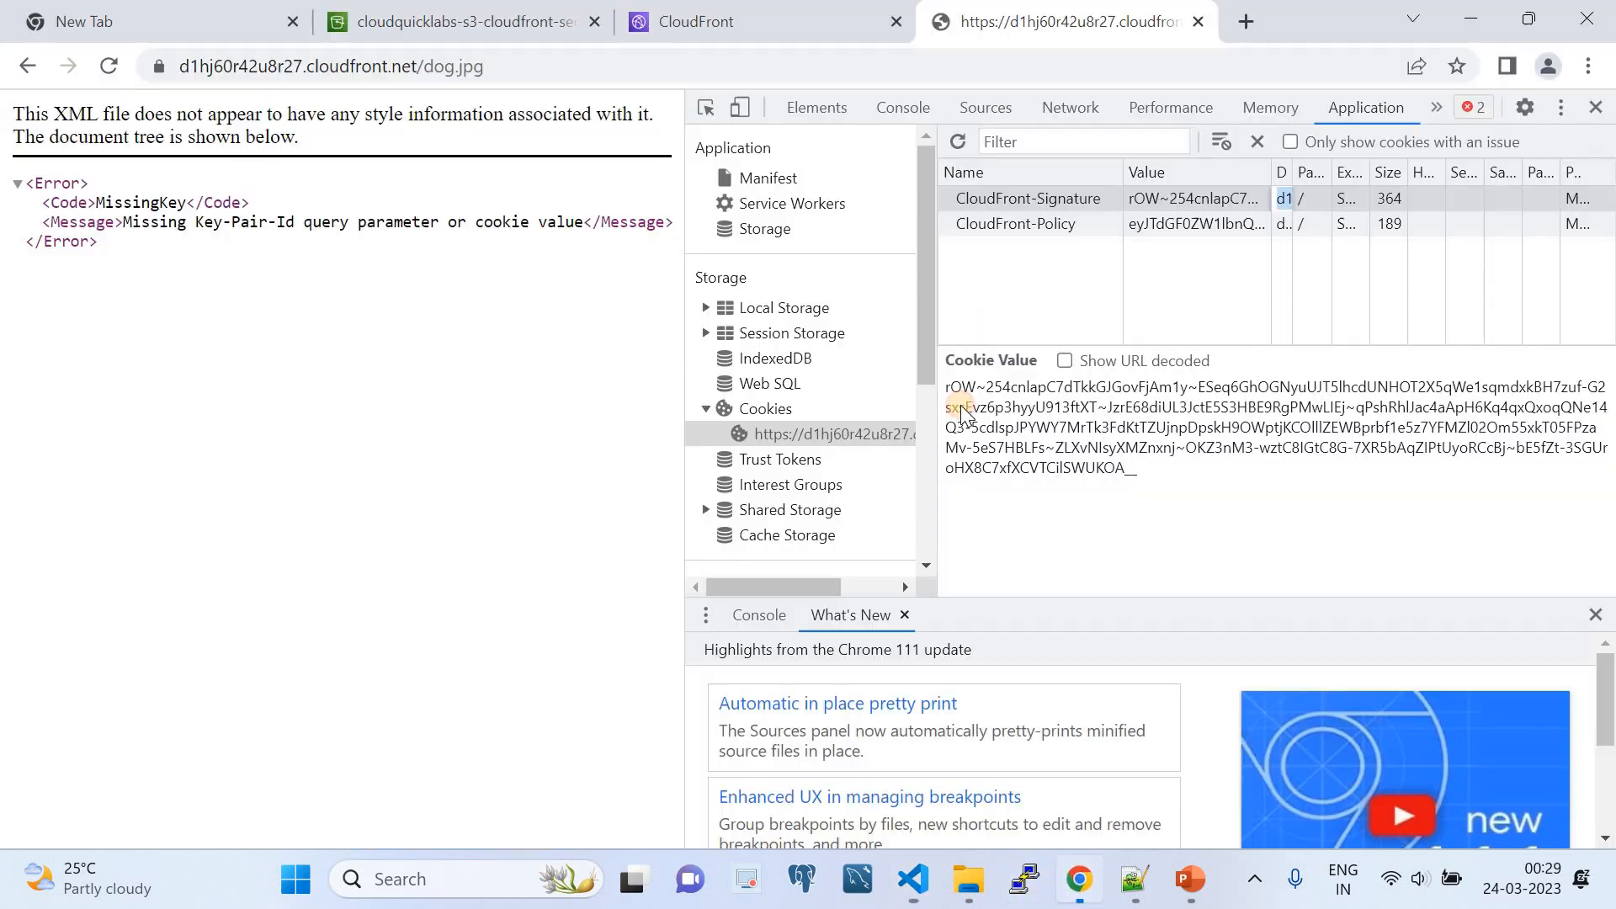
double_click(983, 250)
key("ctrl+v")
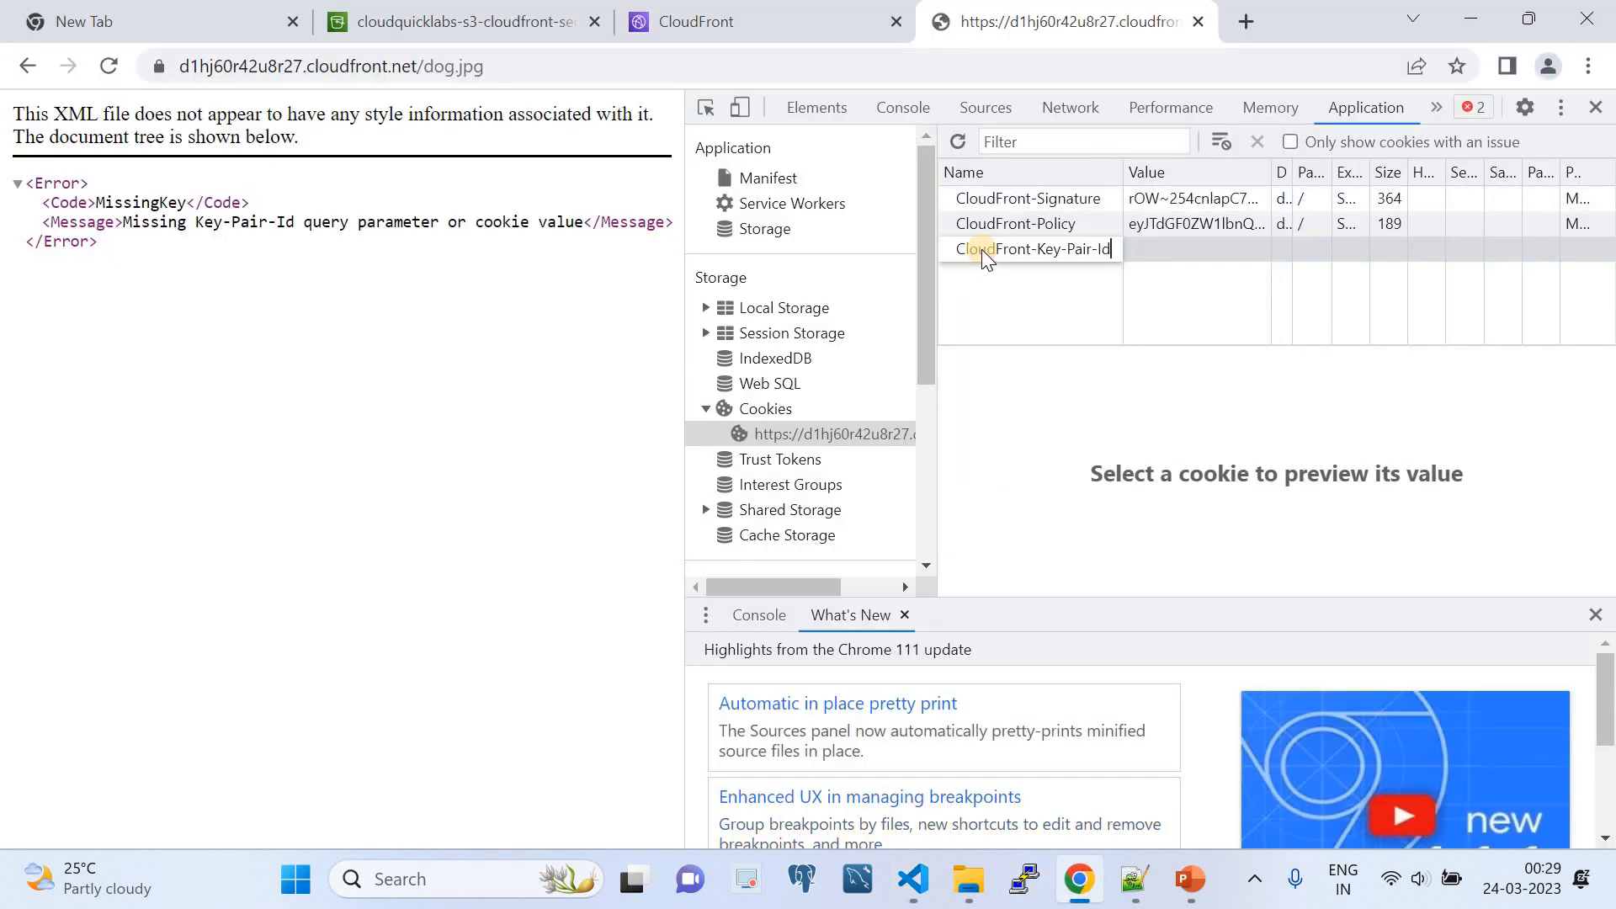
- Set the CloudFront-Key-Pair-Id cookie's value to the public key ID assigned to CLOUDFRONT_PUBLIC_KEY_ID in generate-cookies.py
left_click(913, 879)
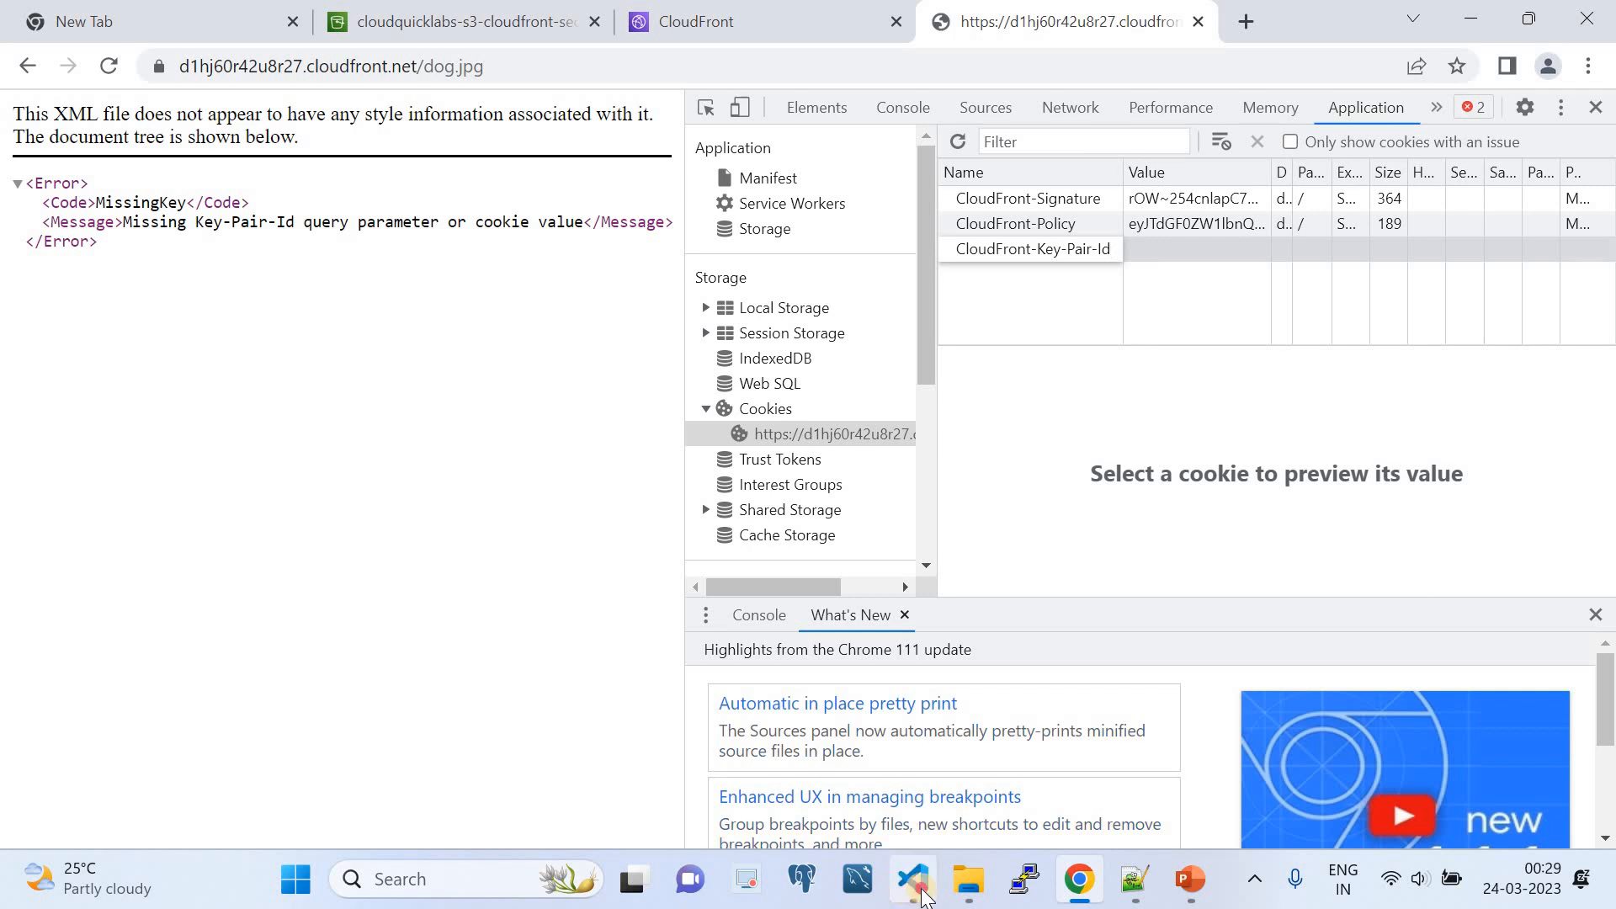
double_click(537, 296)
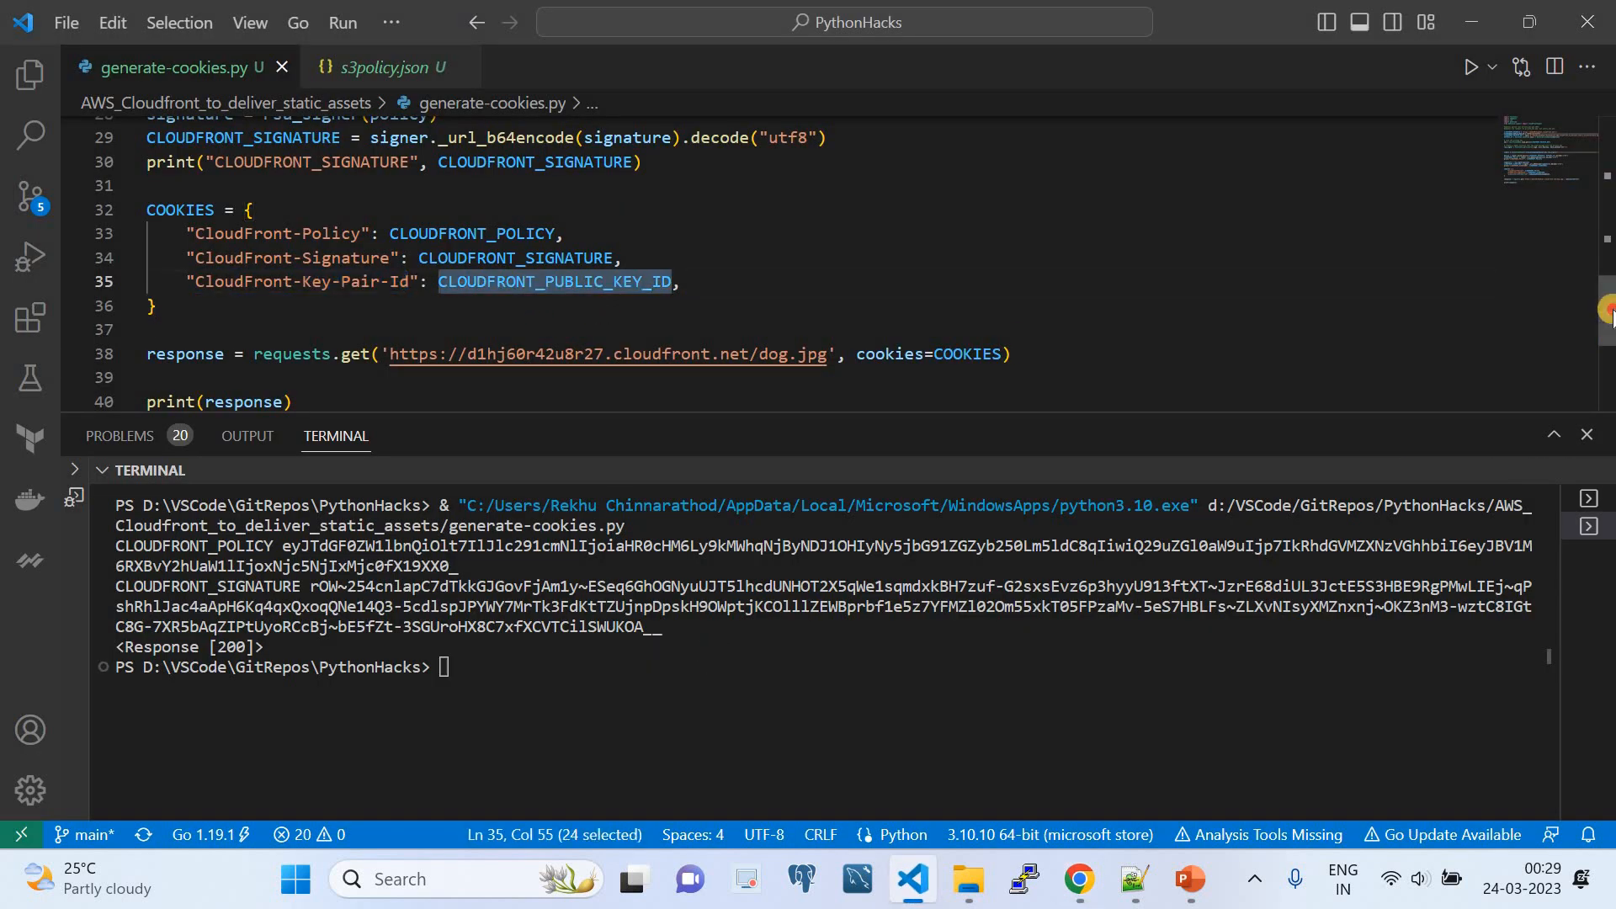
left_click_drag(1608, 328, 1608, 206)
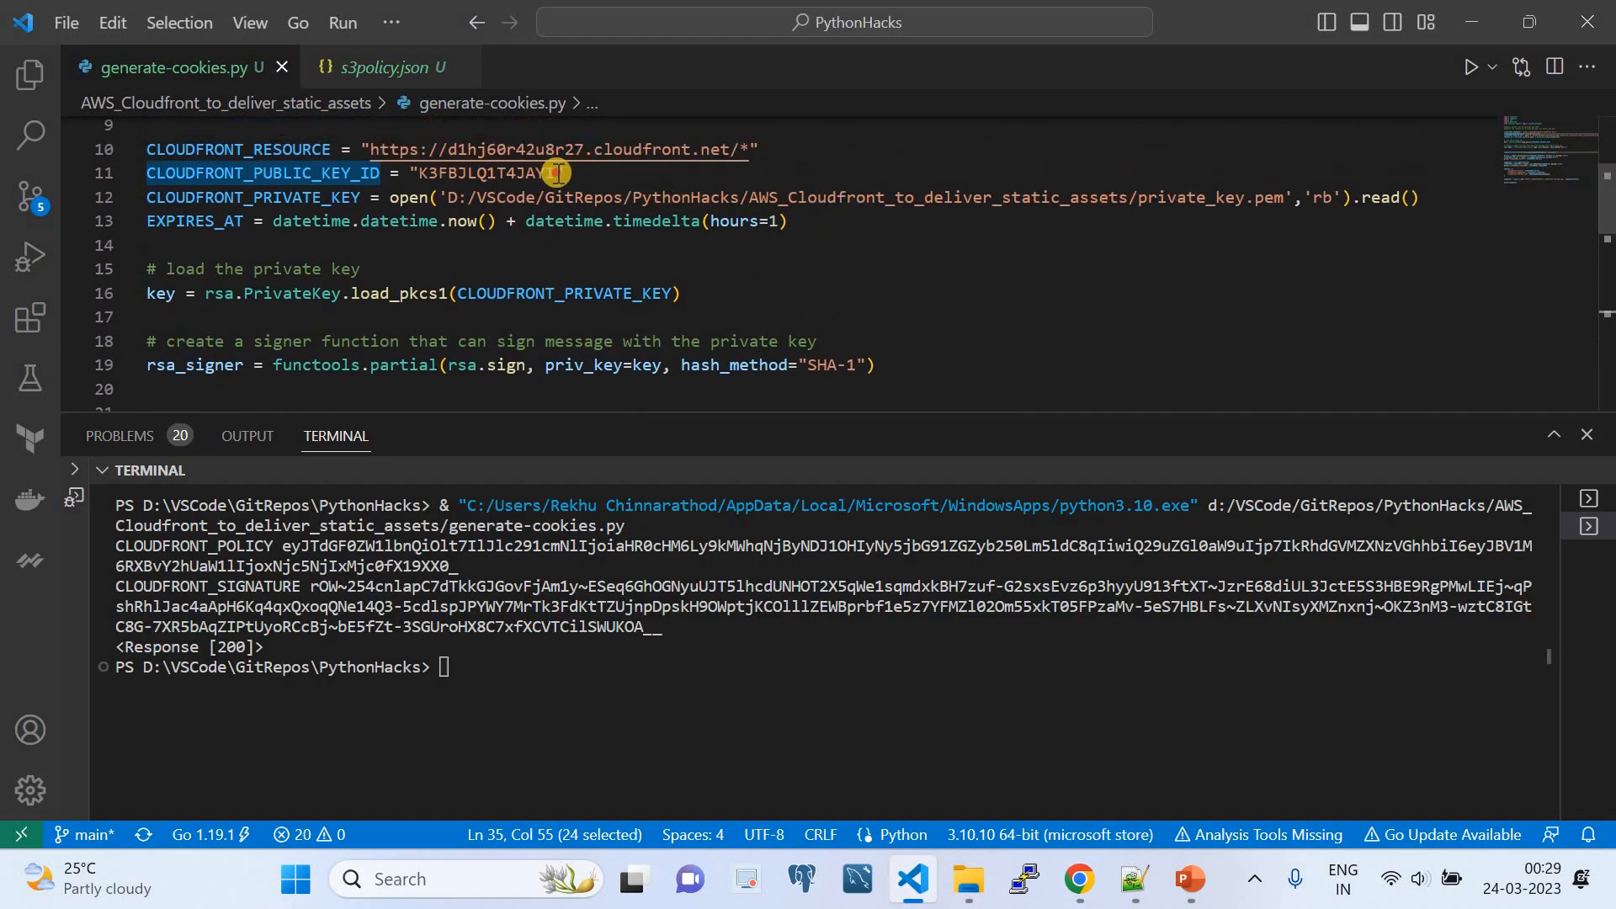
left_click_drag(557, 172, 420, 174)
key("ctrl+c")
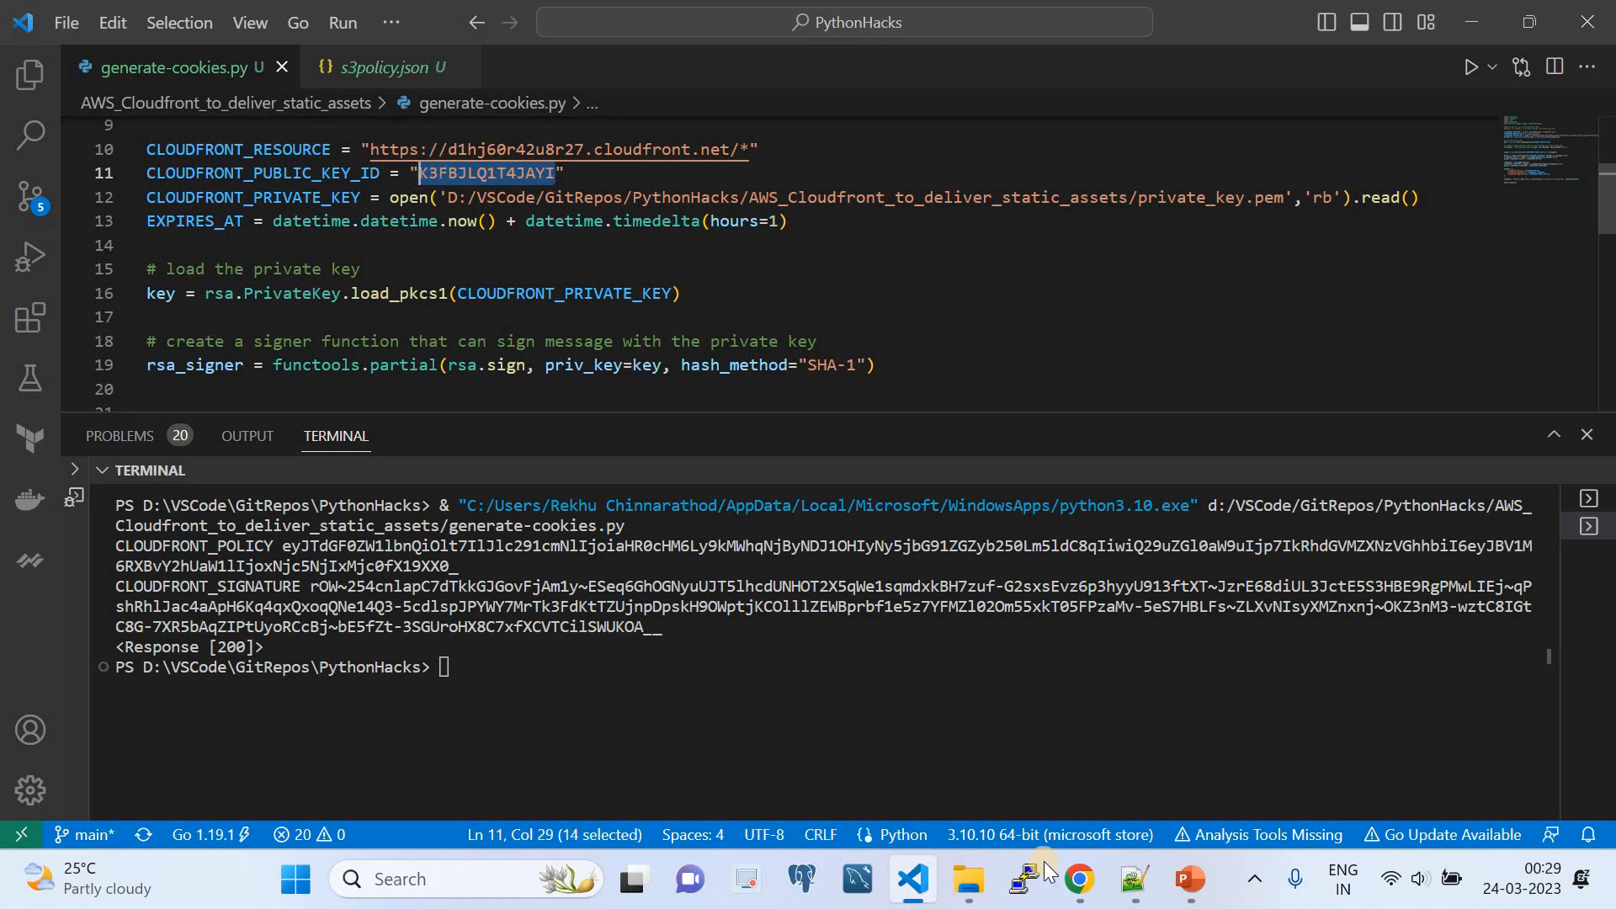
left_click(1080, 880)
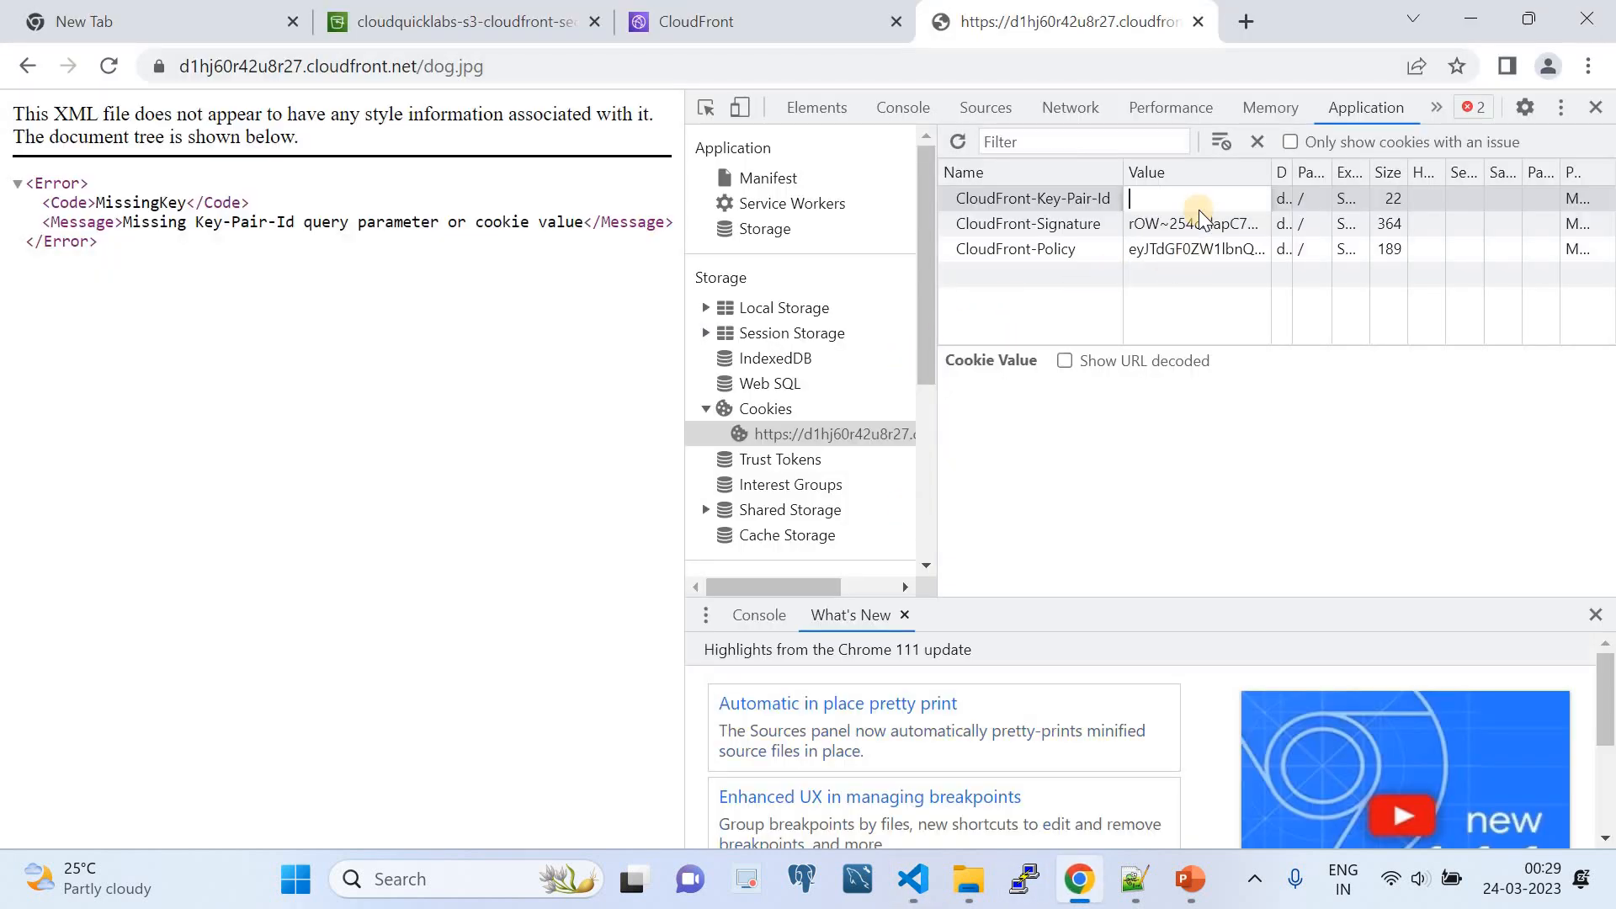
key("ctrl+v")
- Request the CloudFront dog.jpg URL again with the three cookies in place and close the developer tools
left_click(541, 68)
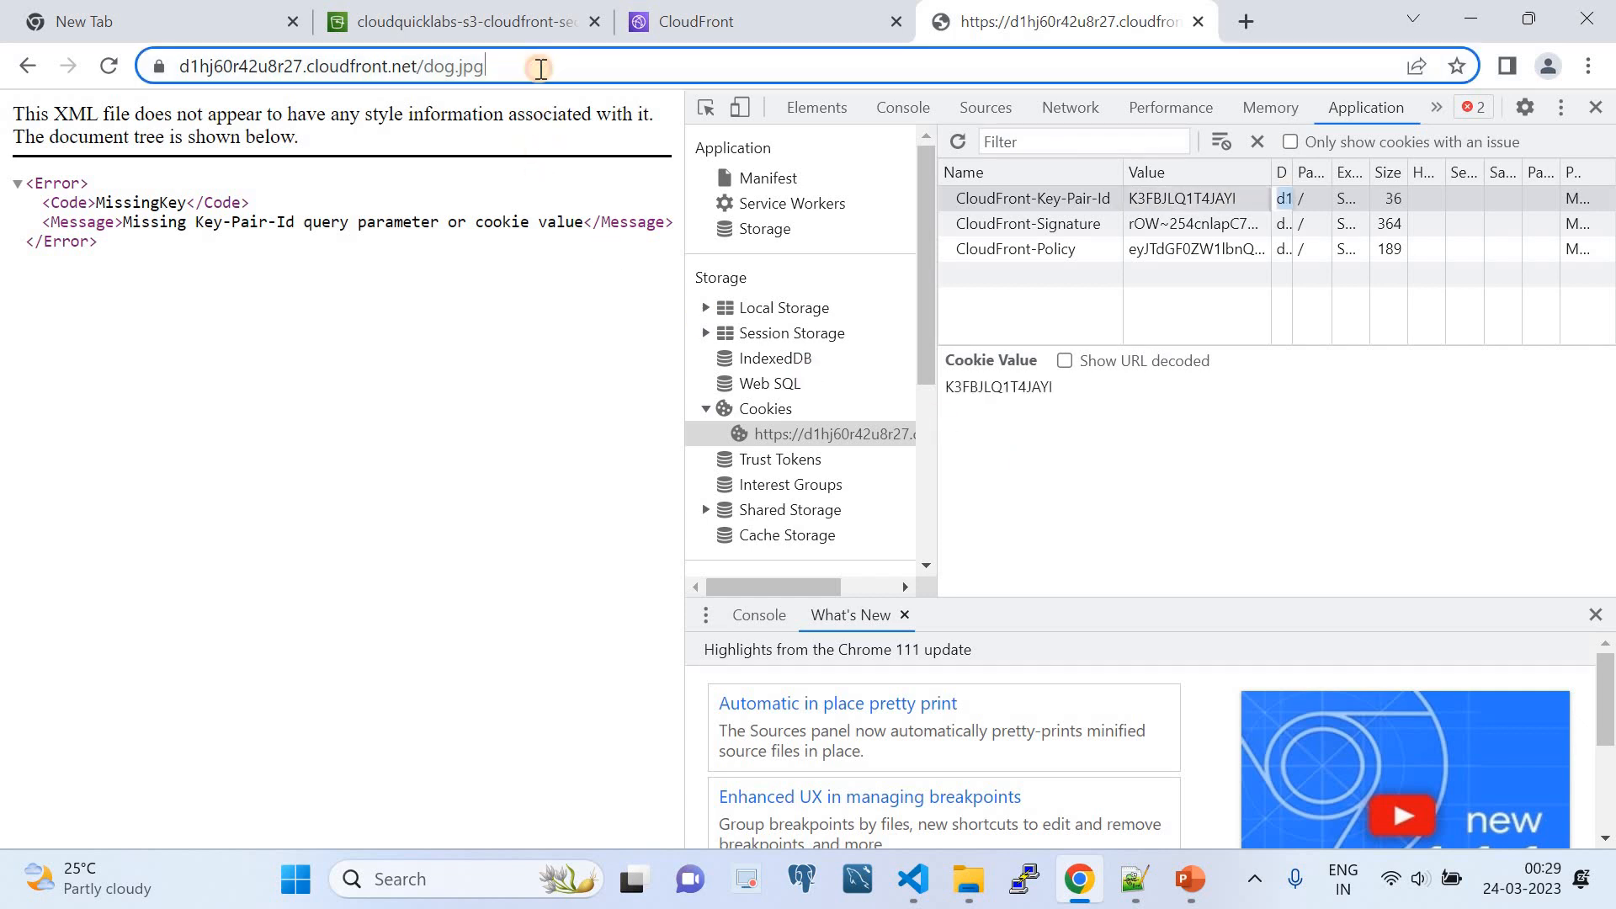
key("ctrl+a")
key("Return")
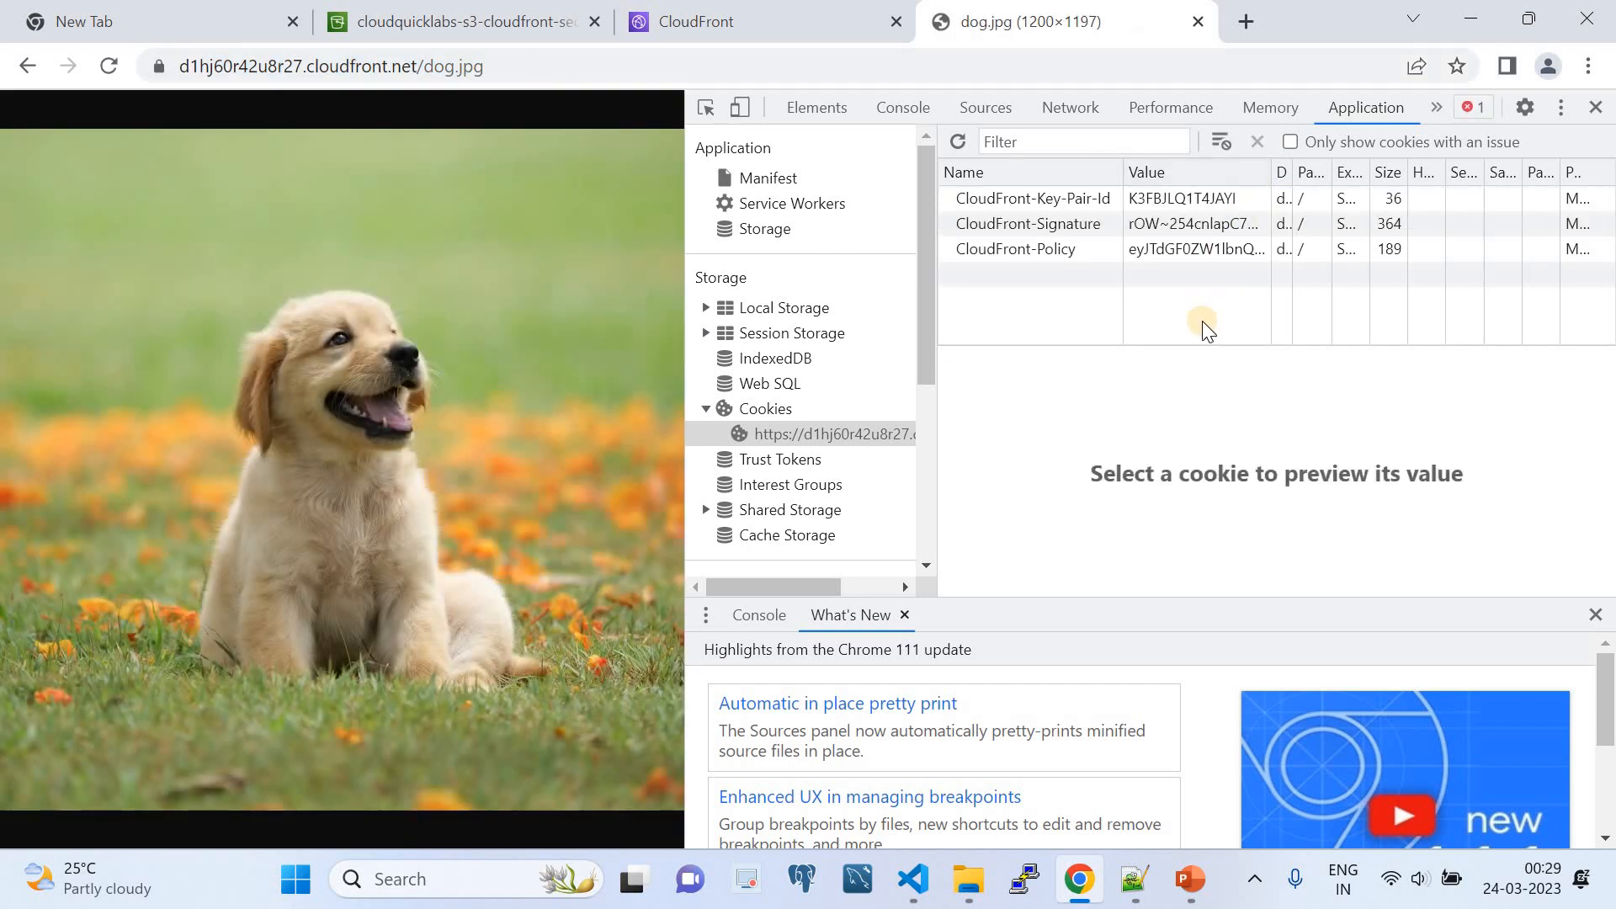
left_click(1594, 107)
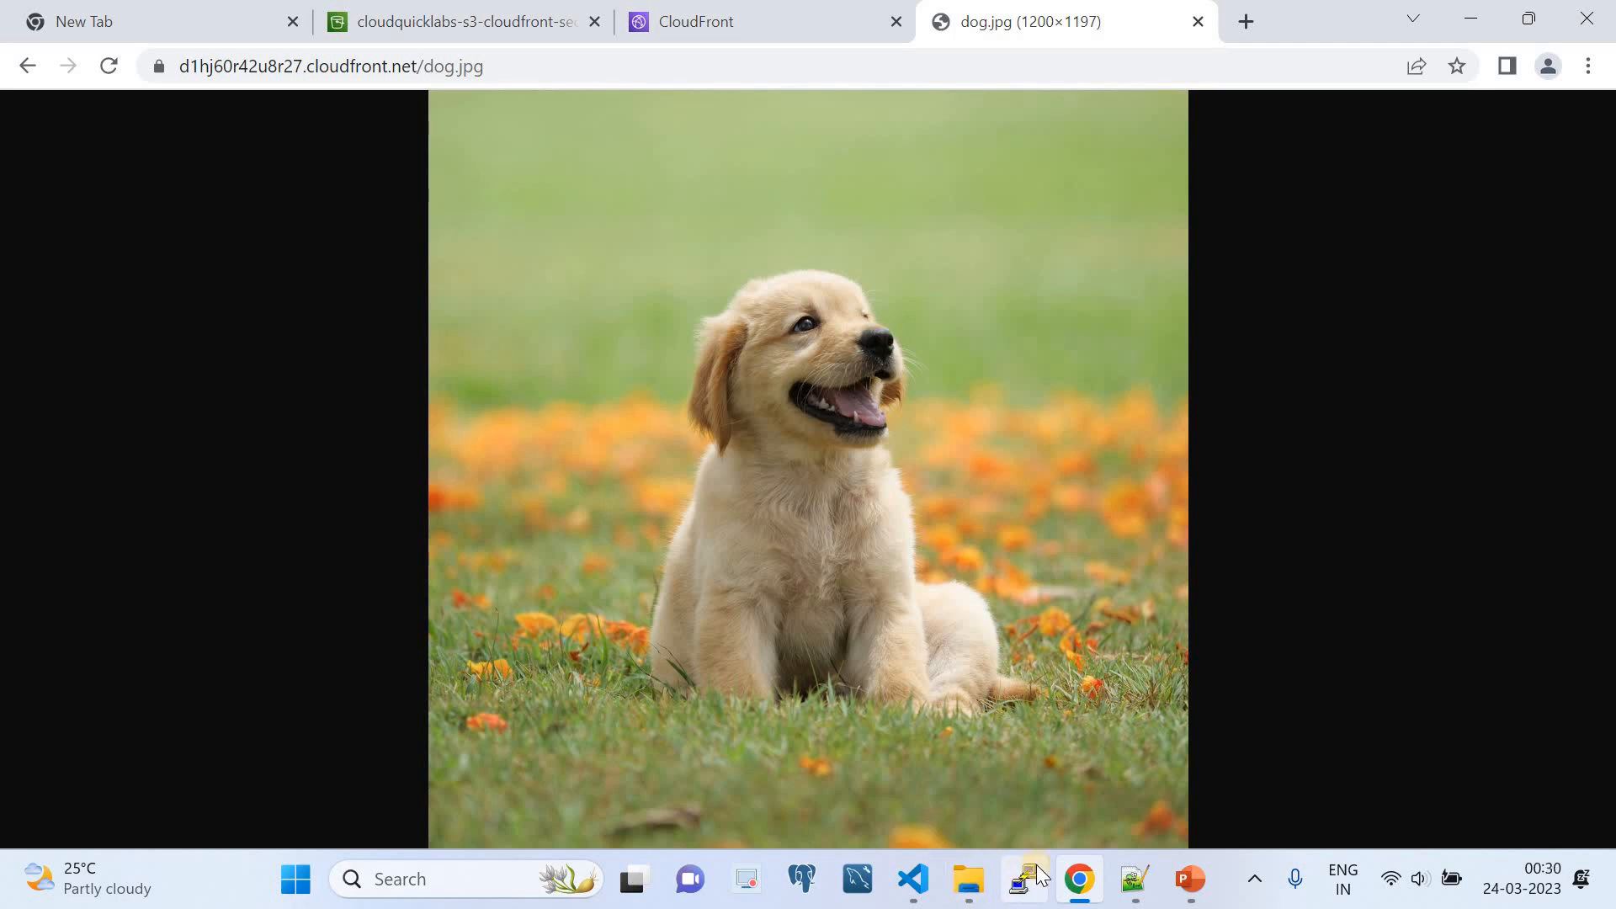
- Switch to PowerPoint and review the S3 and CloudFront delivery diagram against the dog.jpg page in Chrome
left_click(1191, 879)
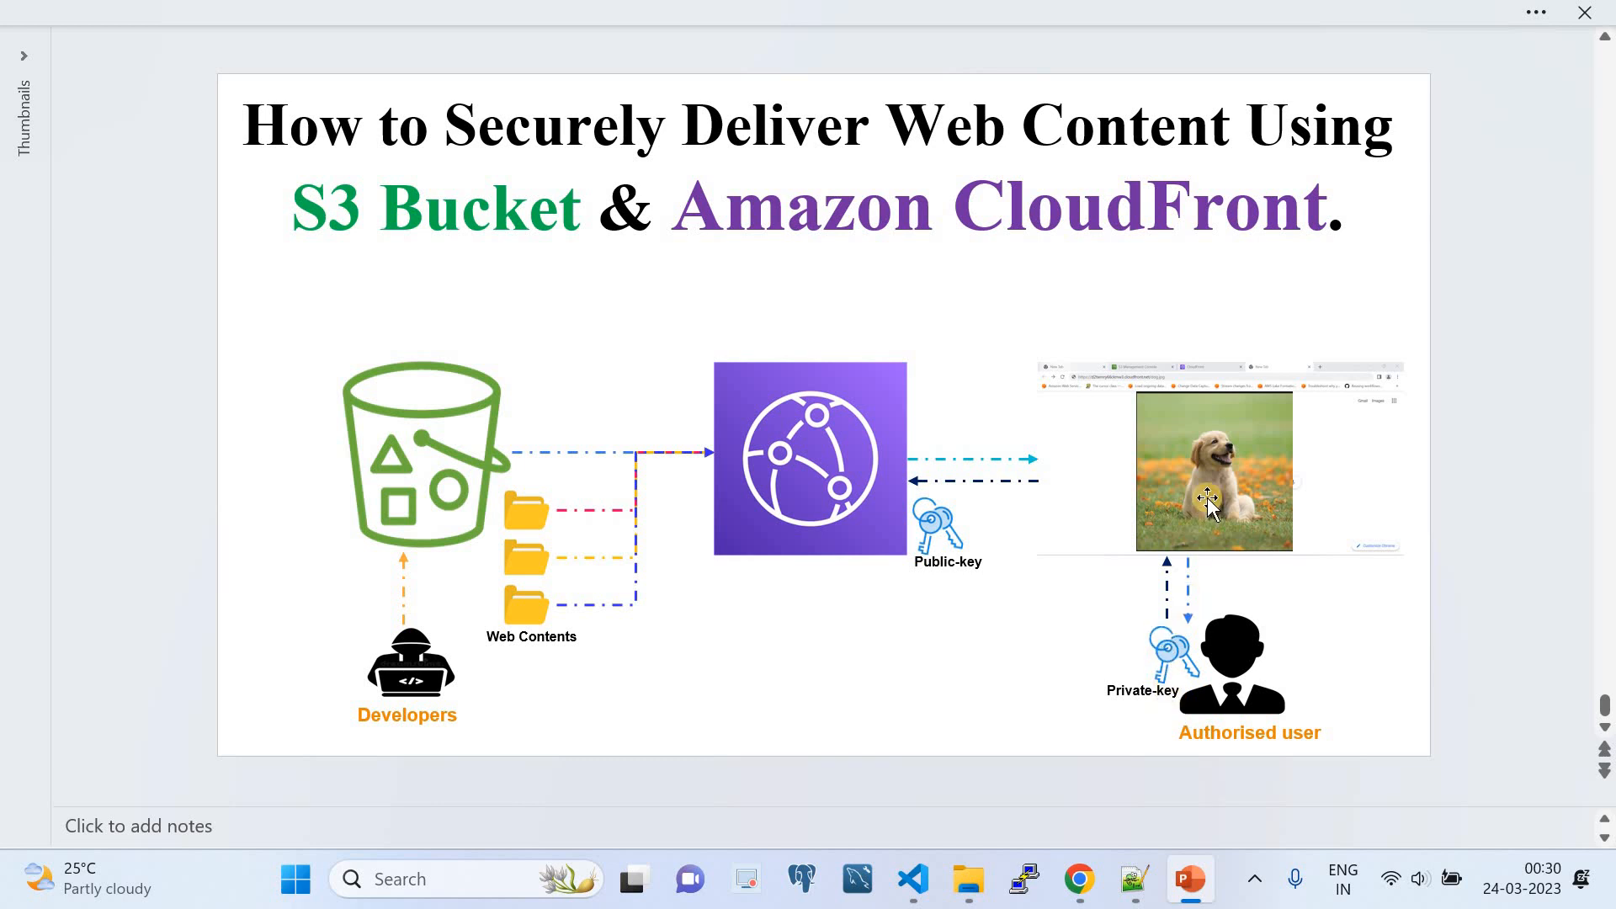
left_click(1080, 878)
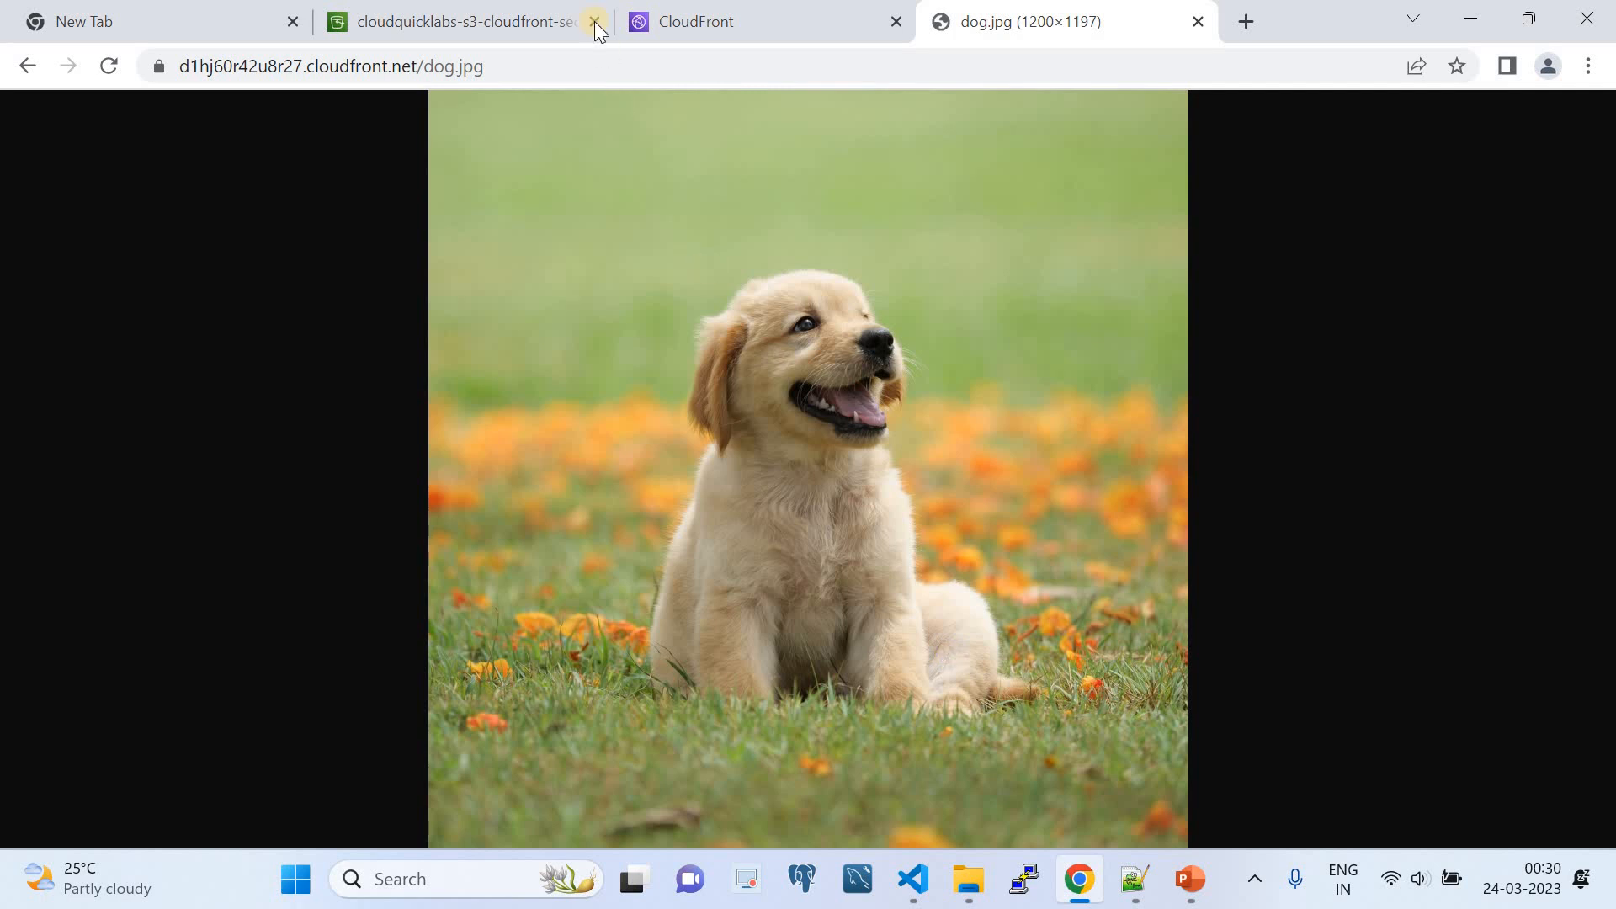
left_click(1187, 878)
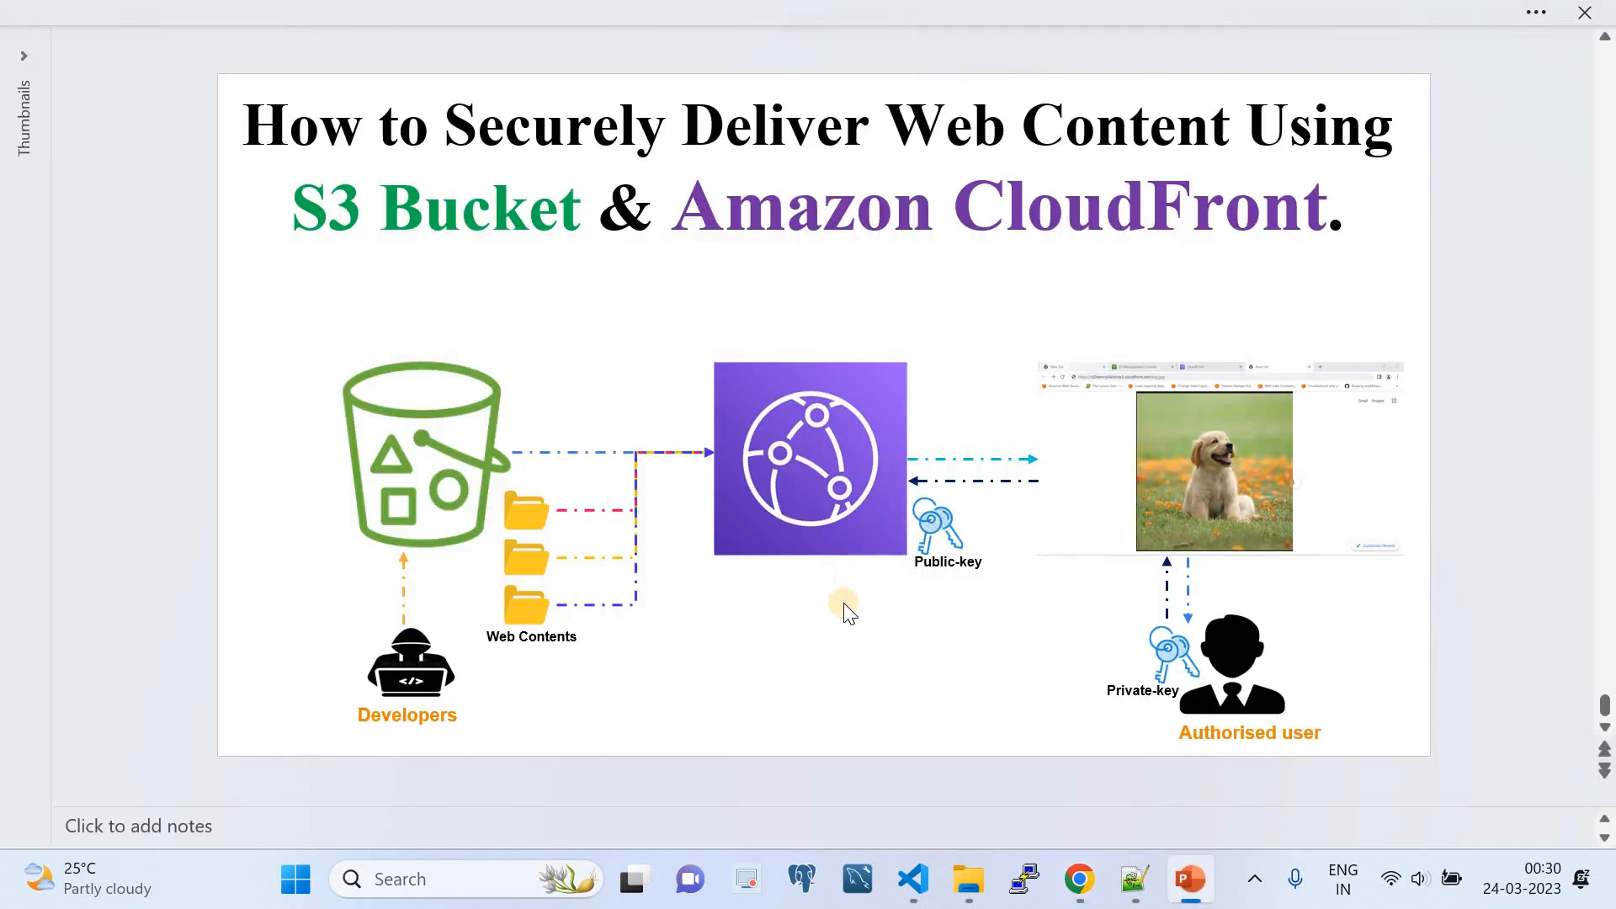